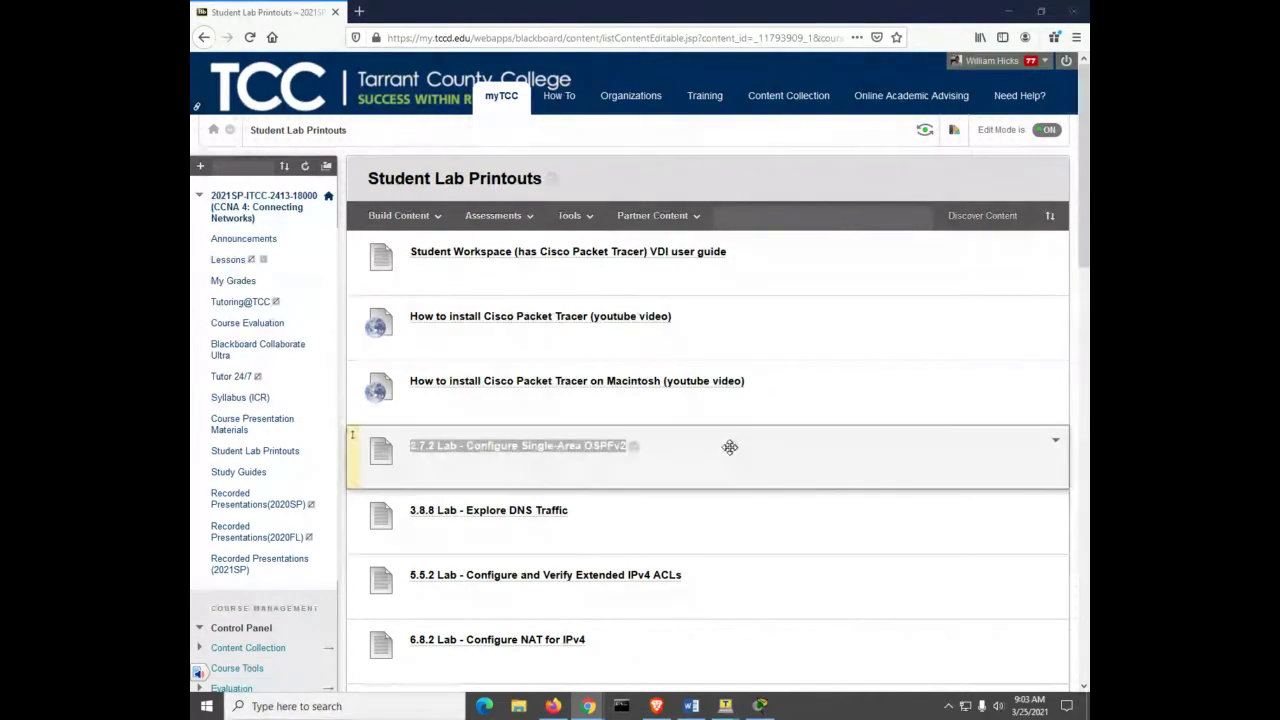
Step: Minimize Blackboard and bring up the '2.7.2 Lab - Configure Single-Area OSPFv2' handout in Word
click(1009, 12)
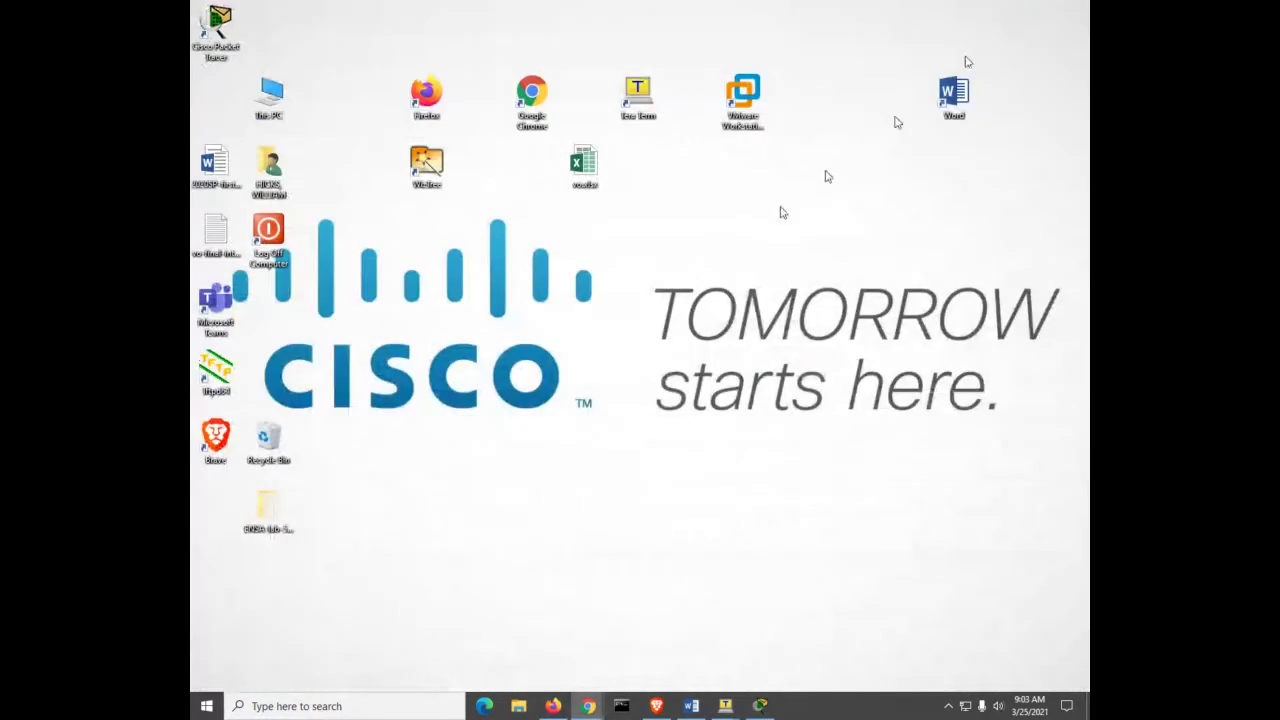
click(690, 707)
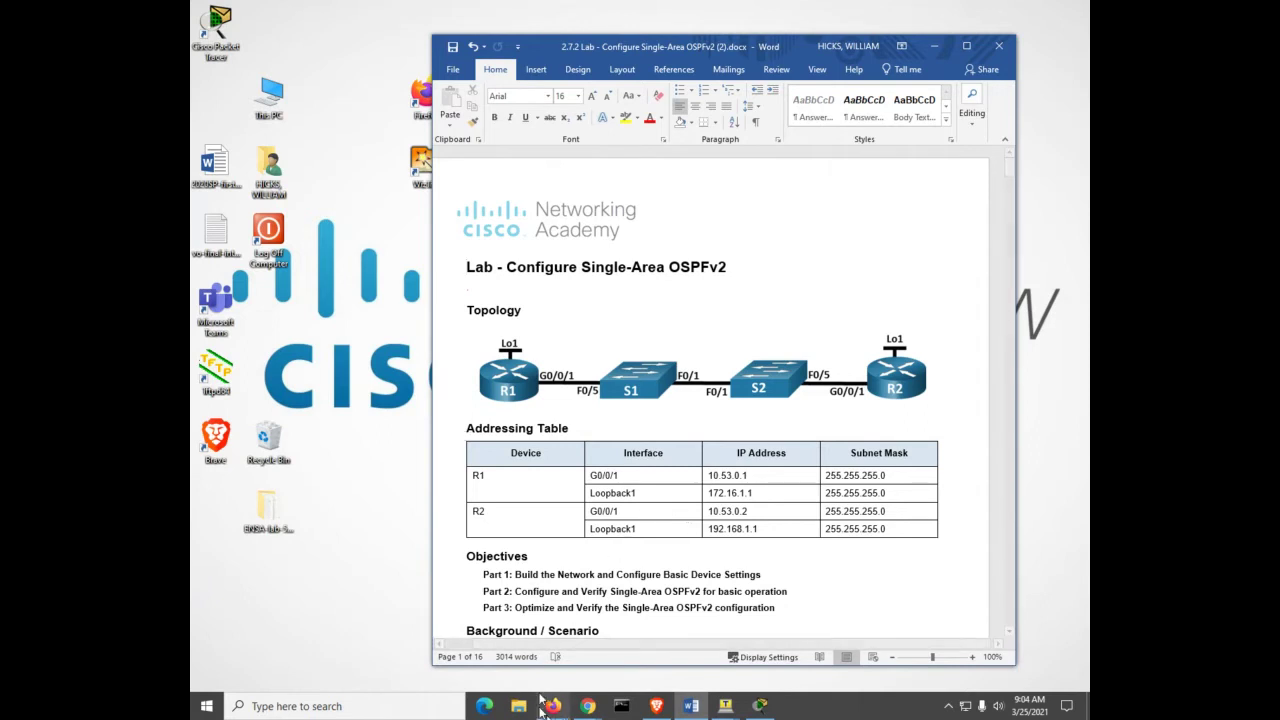
Step: In Physical view, go to Home City > Corporate Office > Main Wiring Closet and add two racks
click(766, 706)
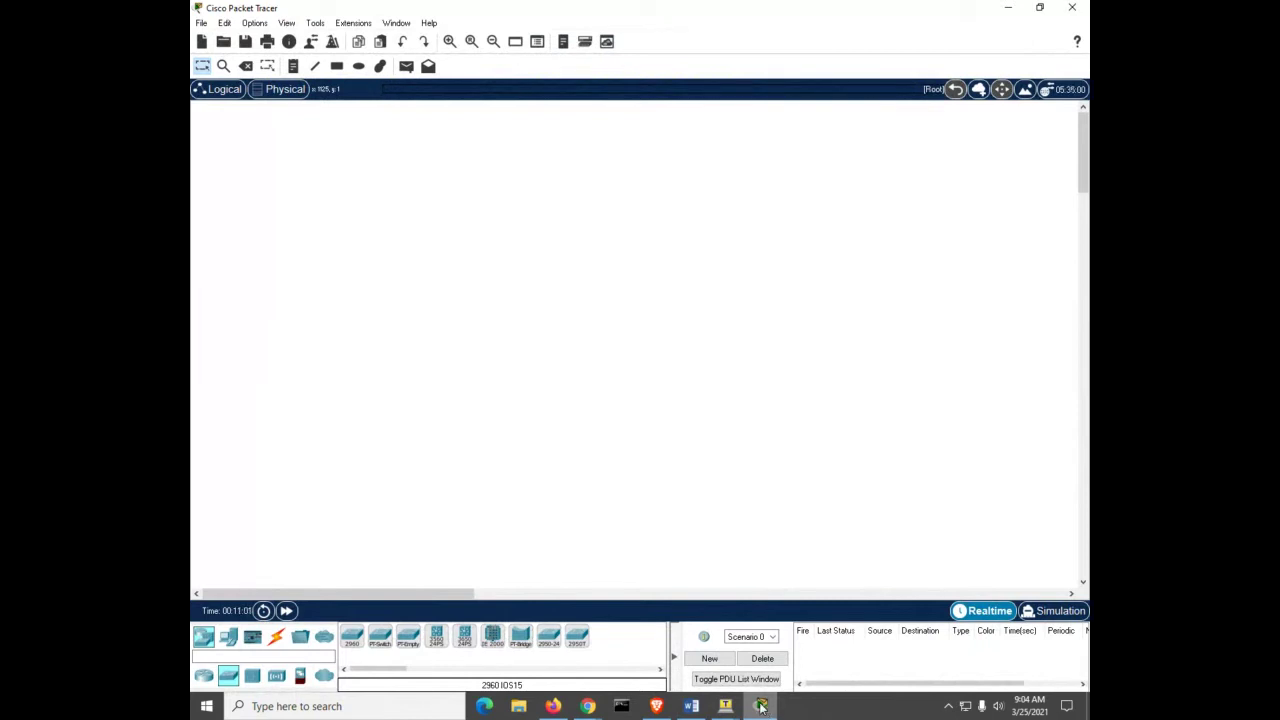
click(281, 95)
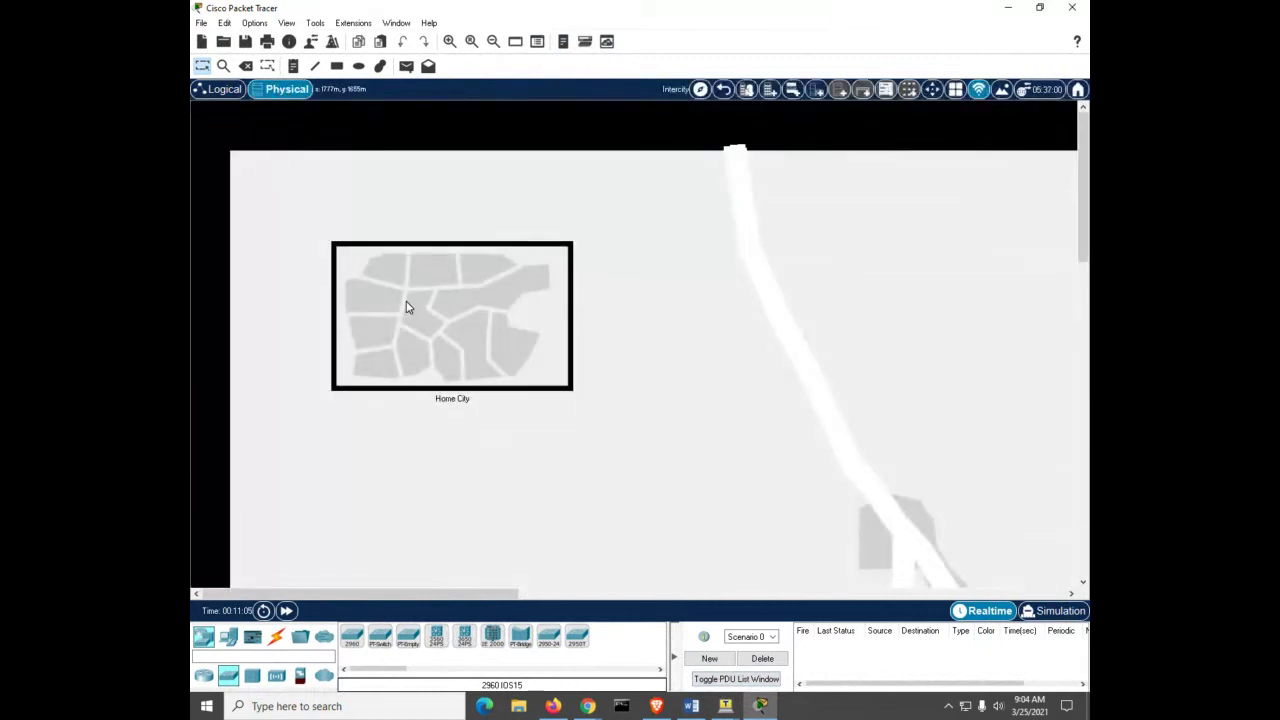
click(406, 303)
click(391, 277)
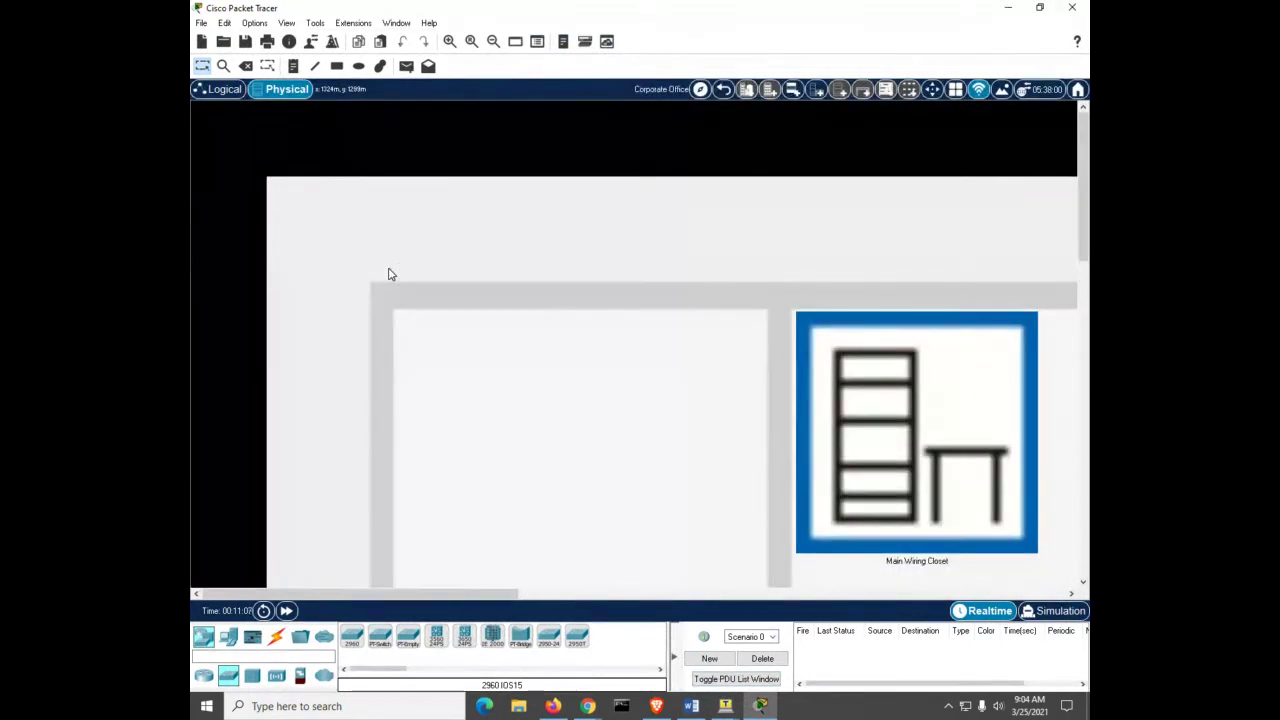
click(843, 471)
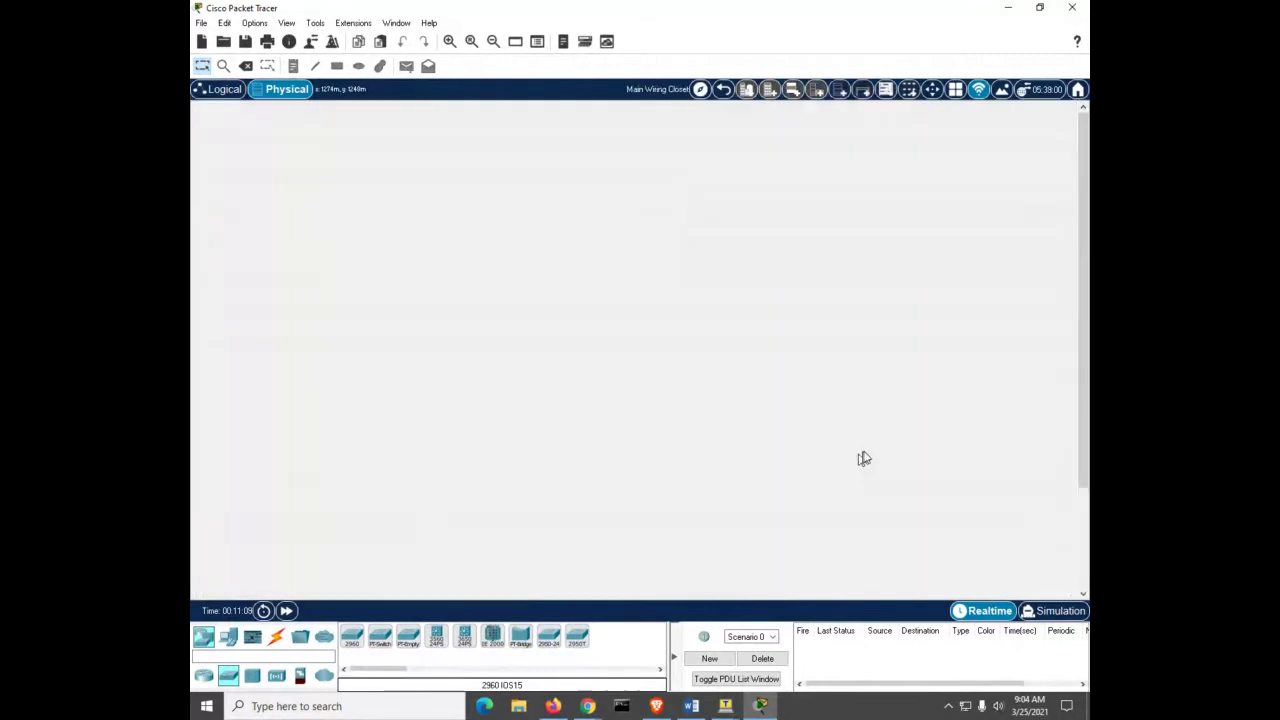
click(838, 94)
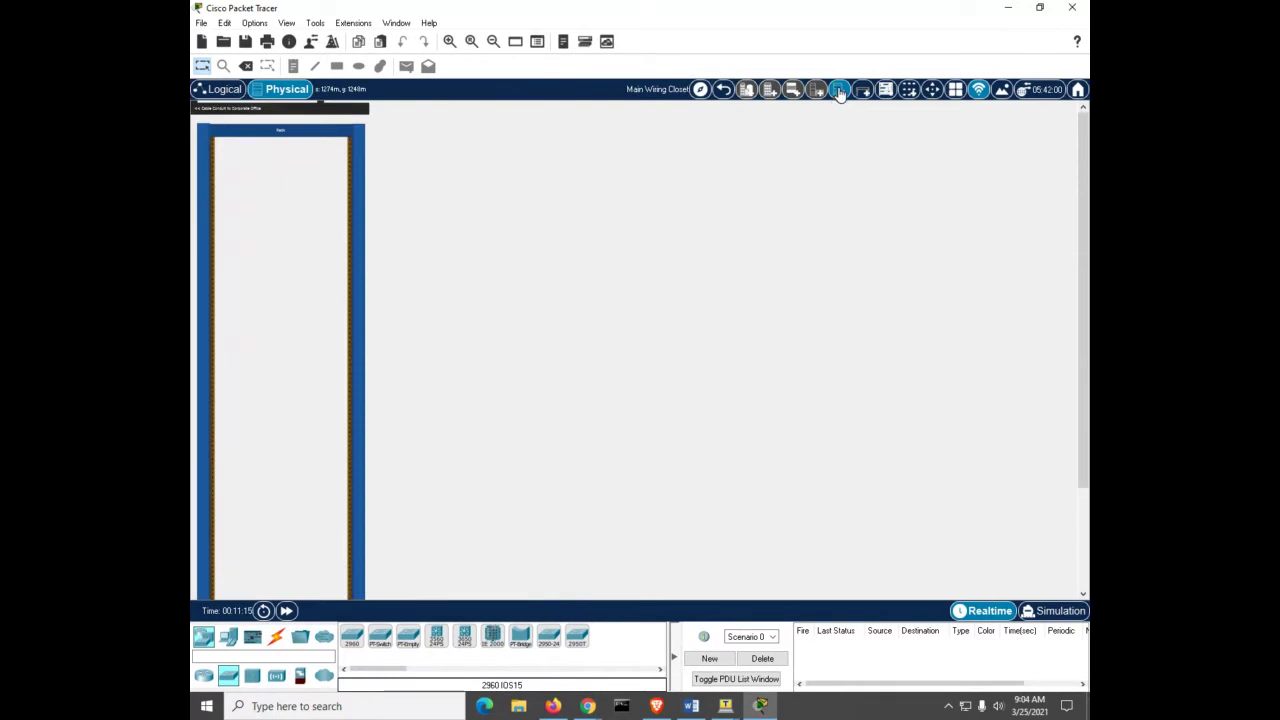
click(840, 92)
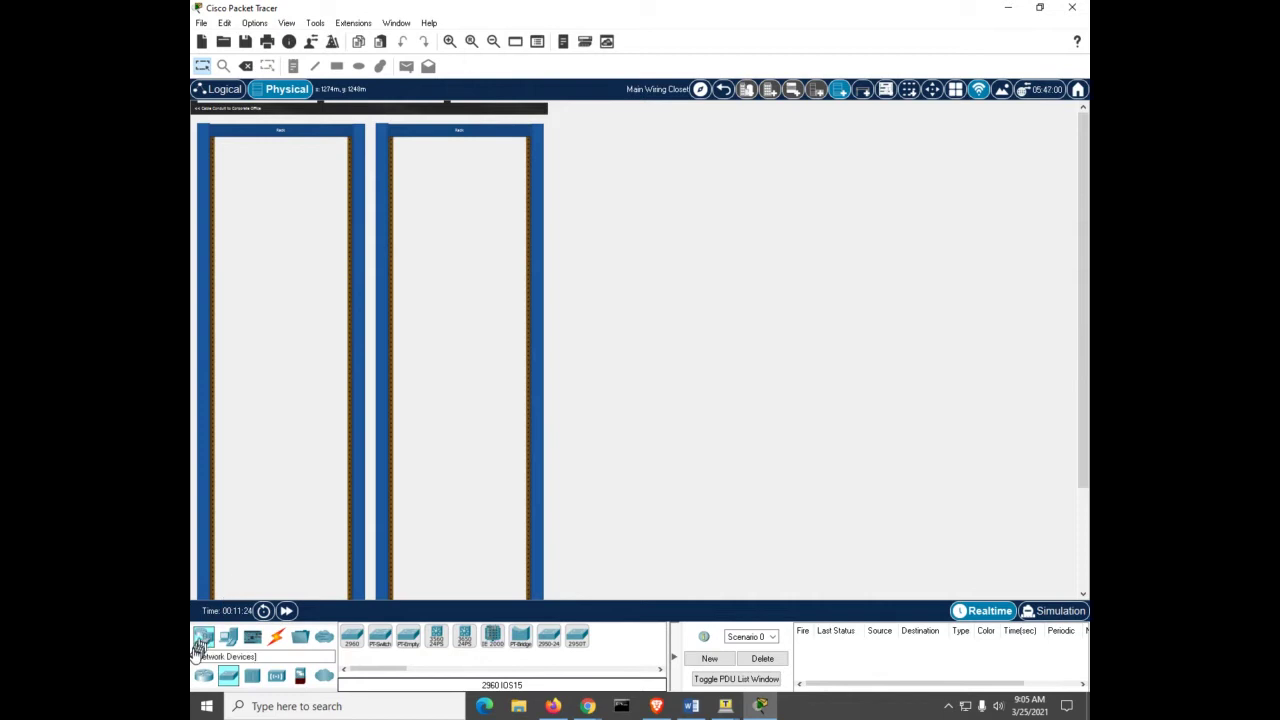
Step: Place an ISR4331 router in each rack and move both power strips to the top
click(203, 676)
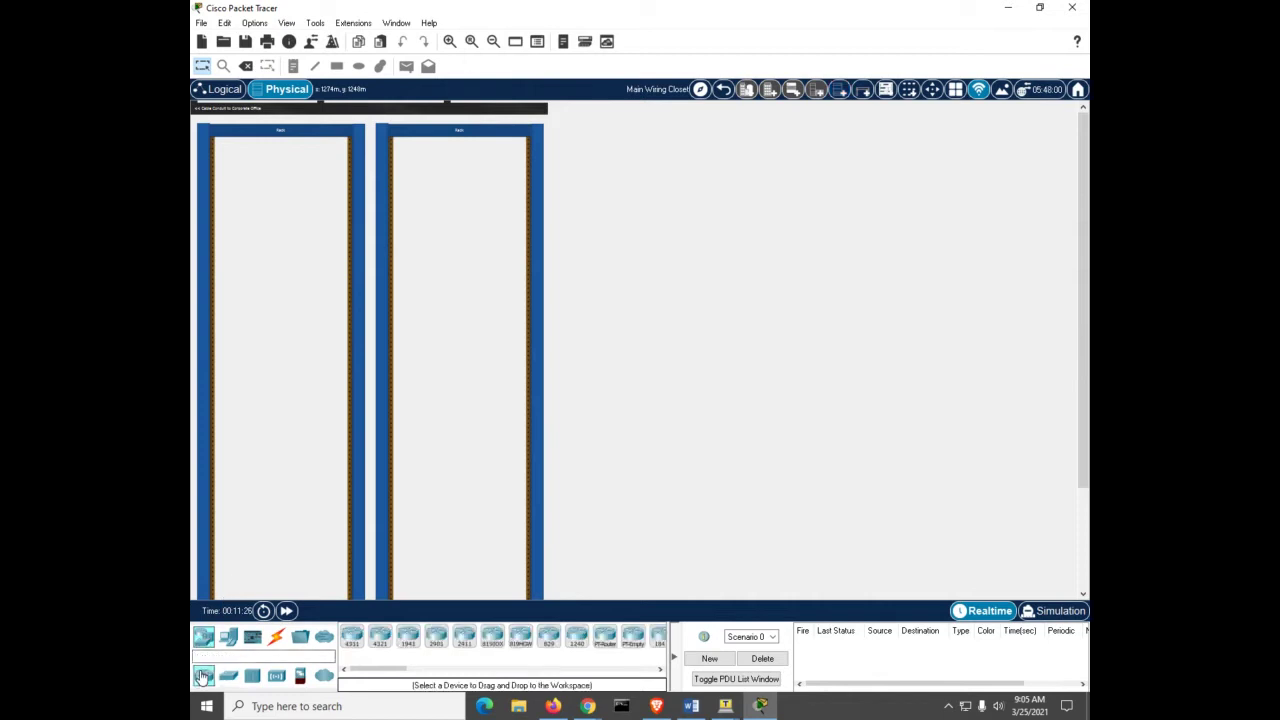
click(351, 636)
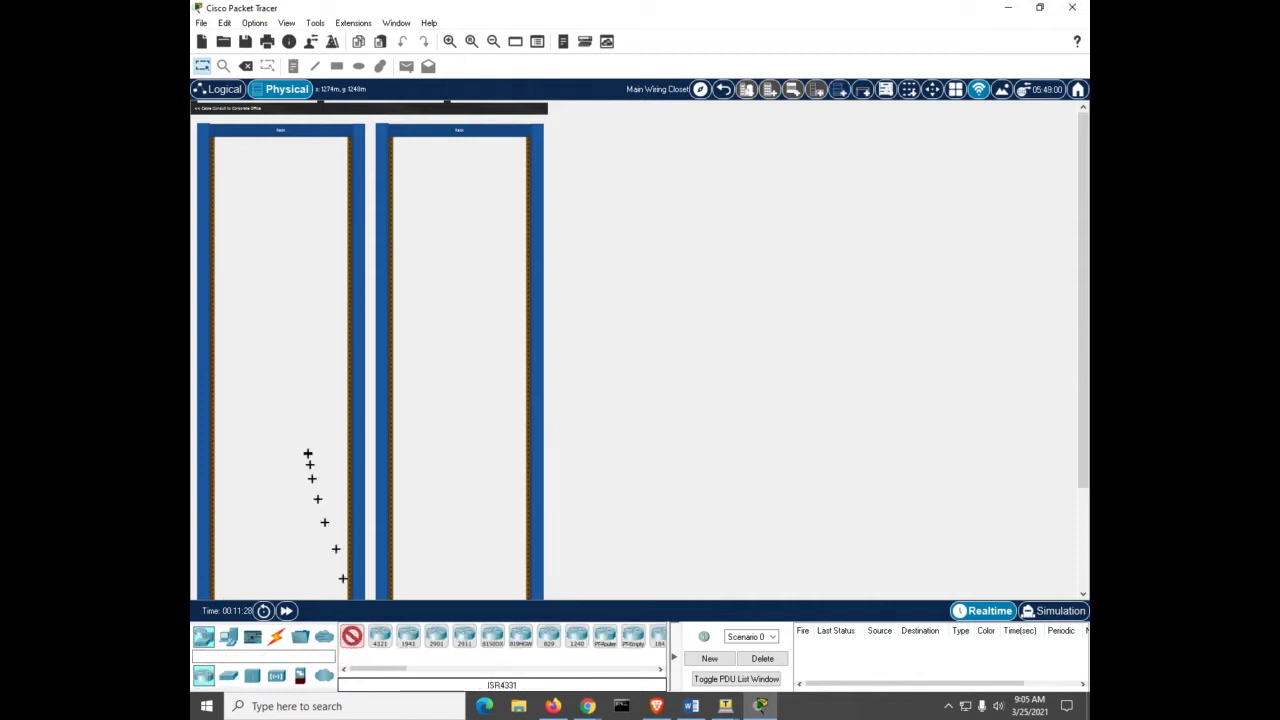
click(291, 368)
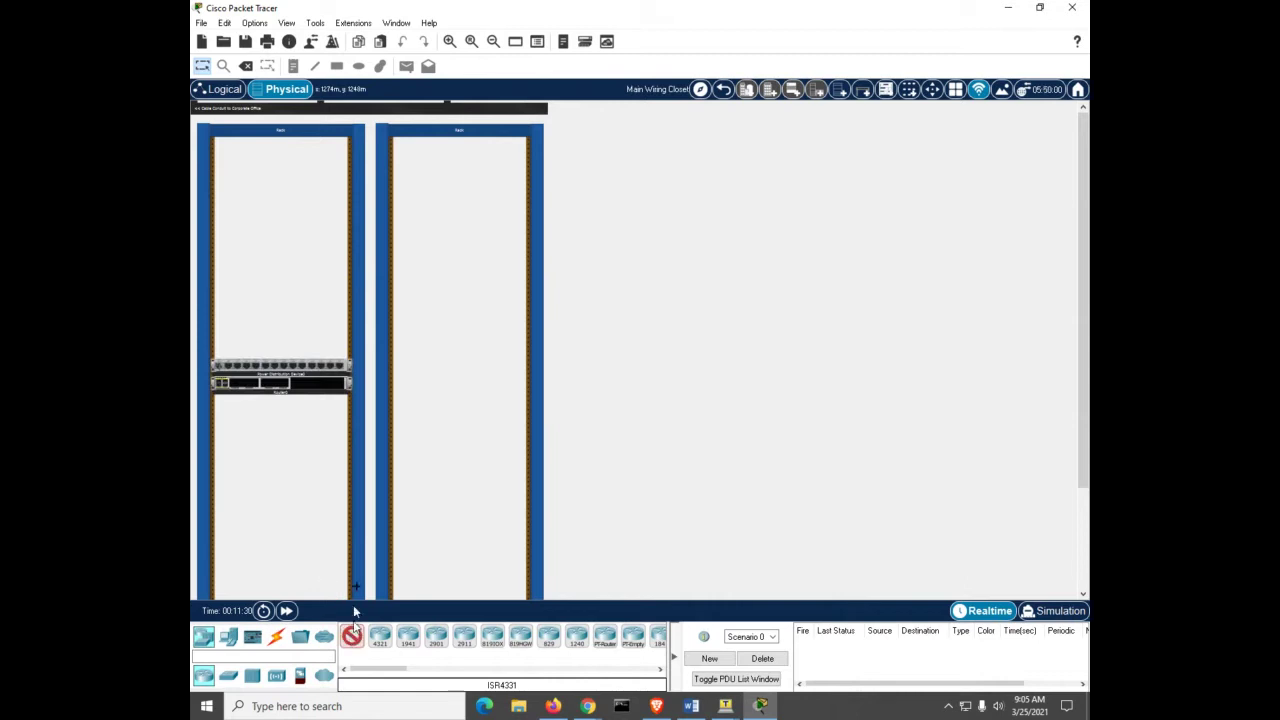
click(433, 400)
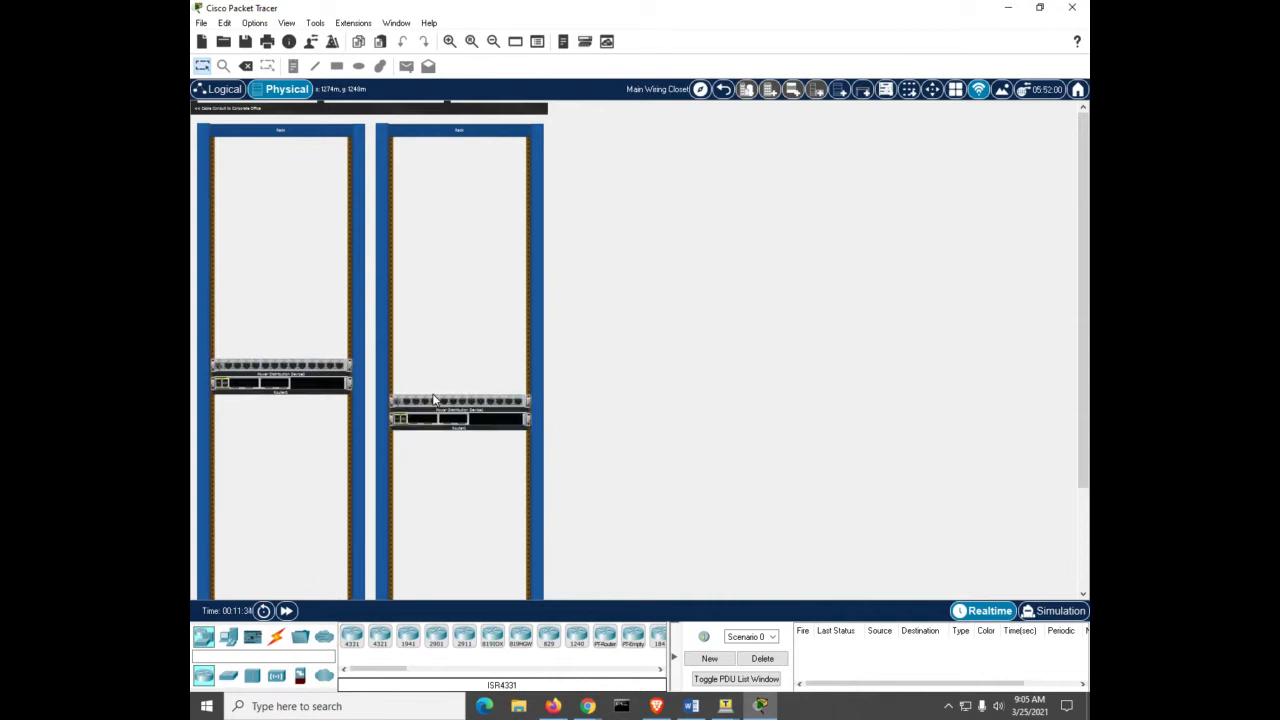
drag(300, 373, 305, 150)
drag(451, 403, 451, 163)
drag(443, 423, 449, 391)
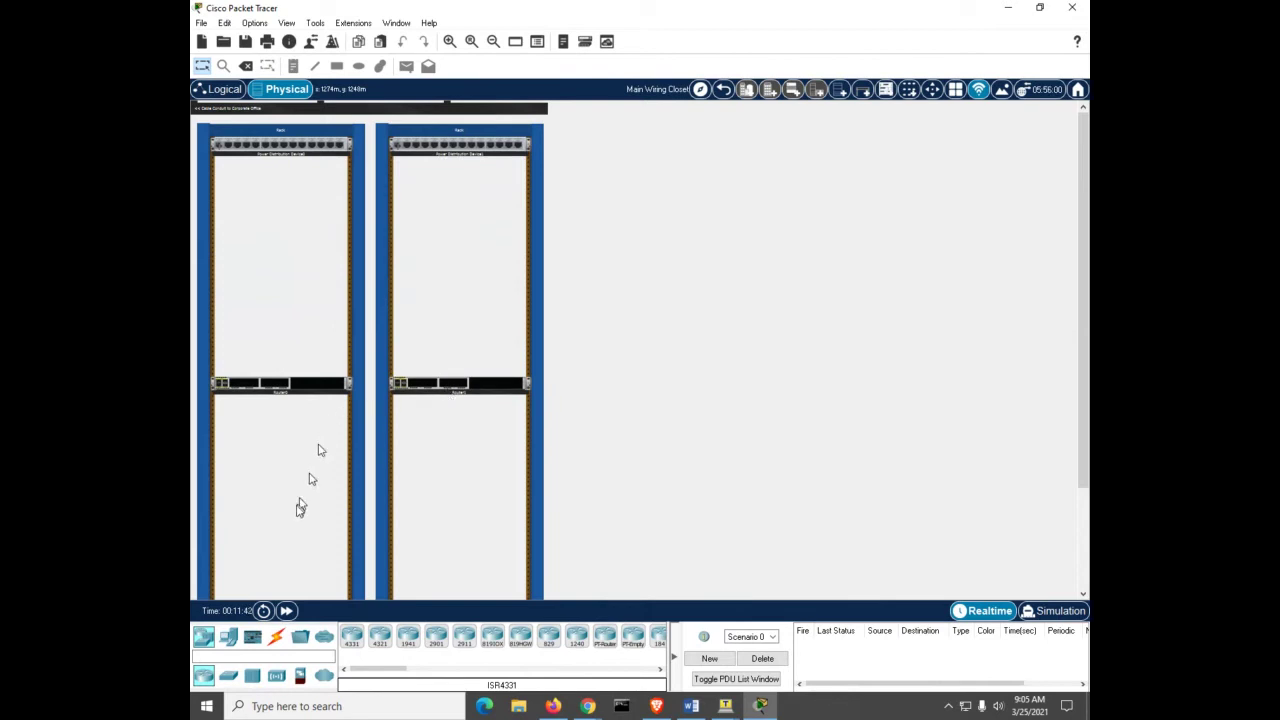
Step: Mount a 2960 switch beneath the router in each rack
click(228, 675)
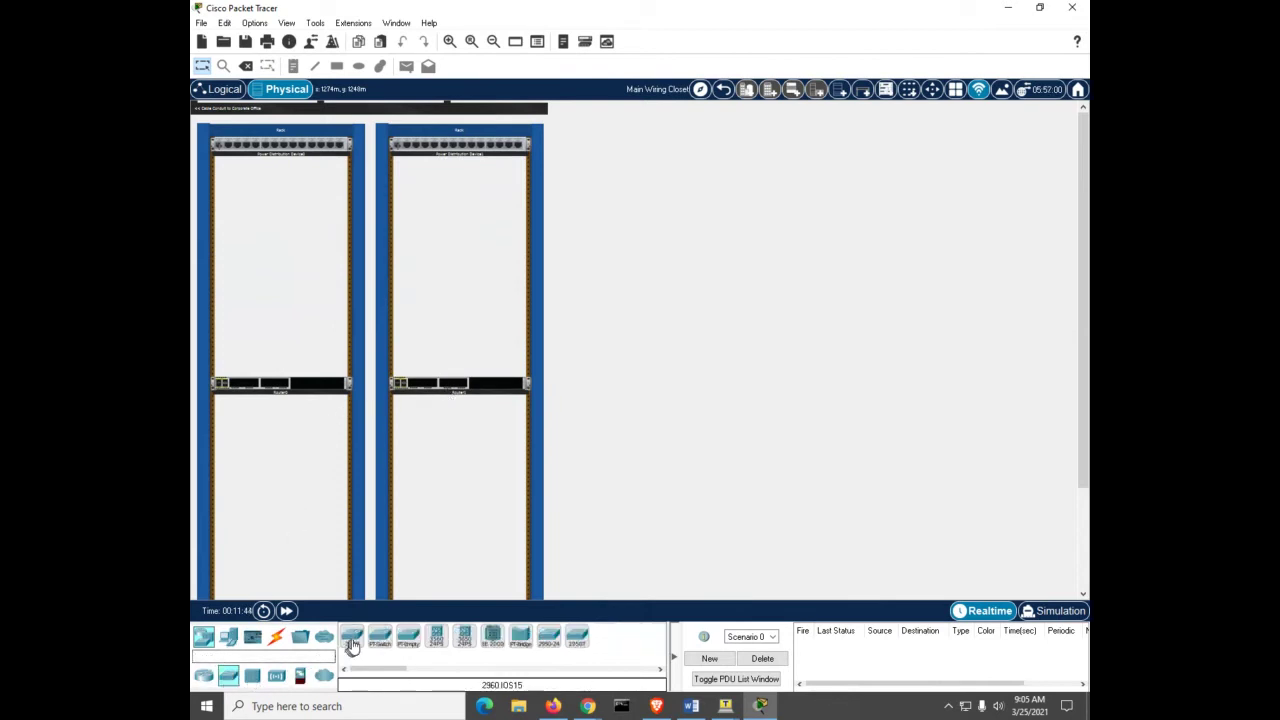
drag(352, 645, 268, 425)
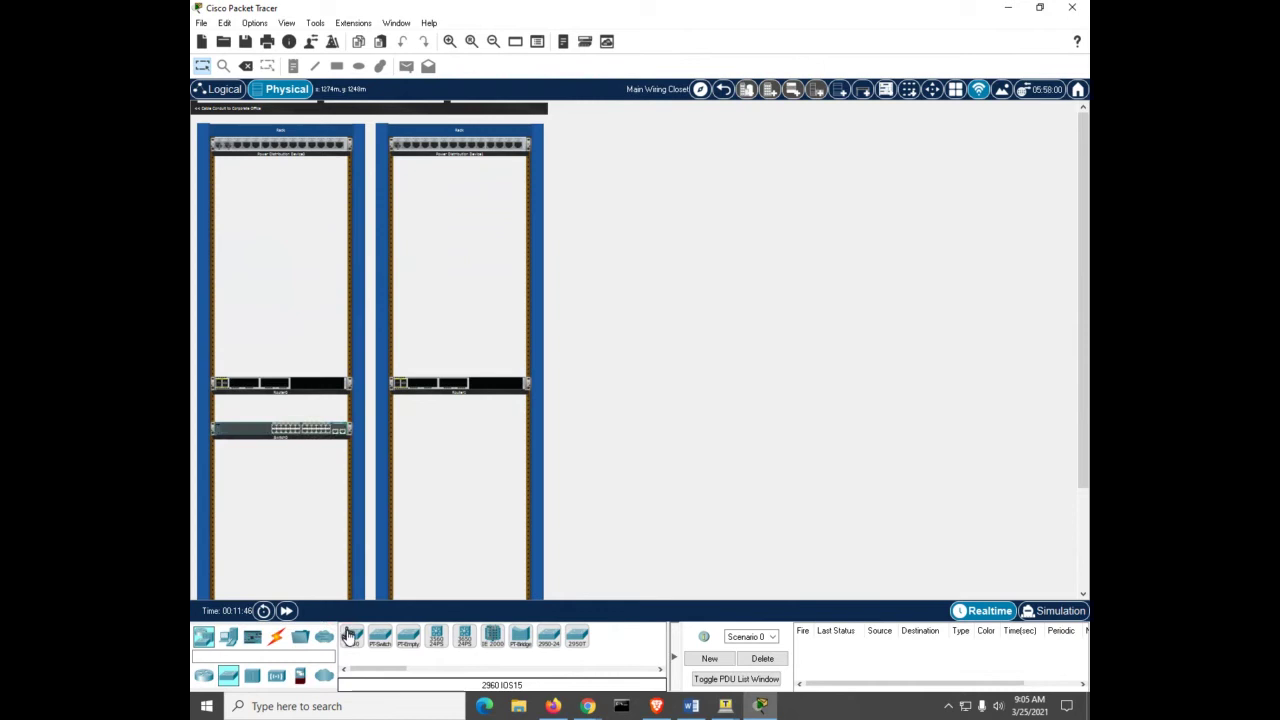
drag(350, 638, 427, 416)
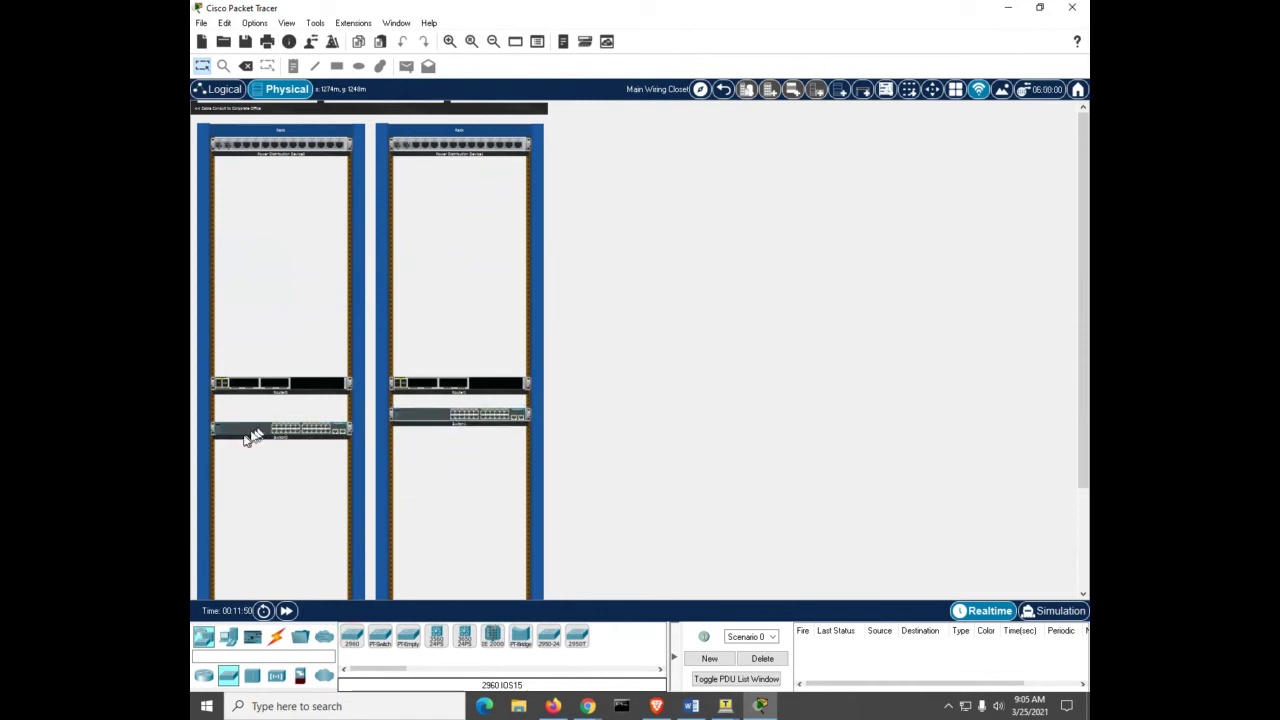
drag(252, 437, 253, 418)
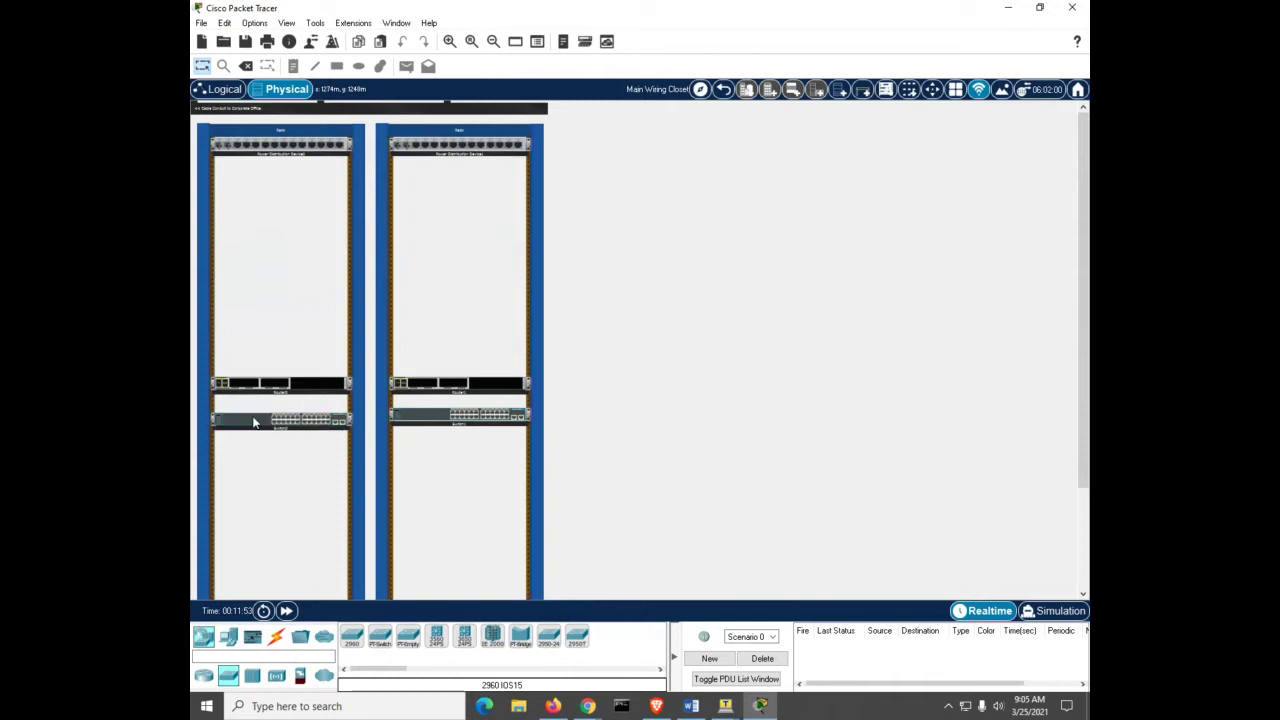
click(408, 422)
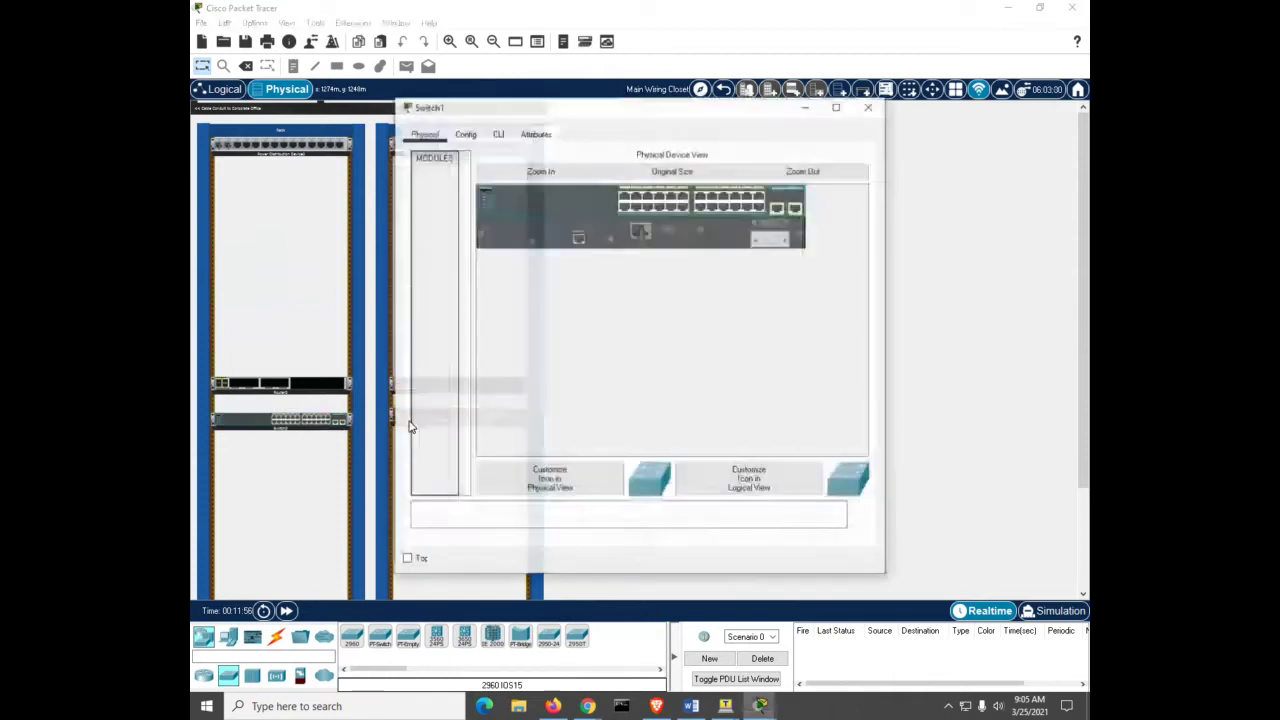
click(869, 106)
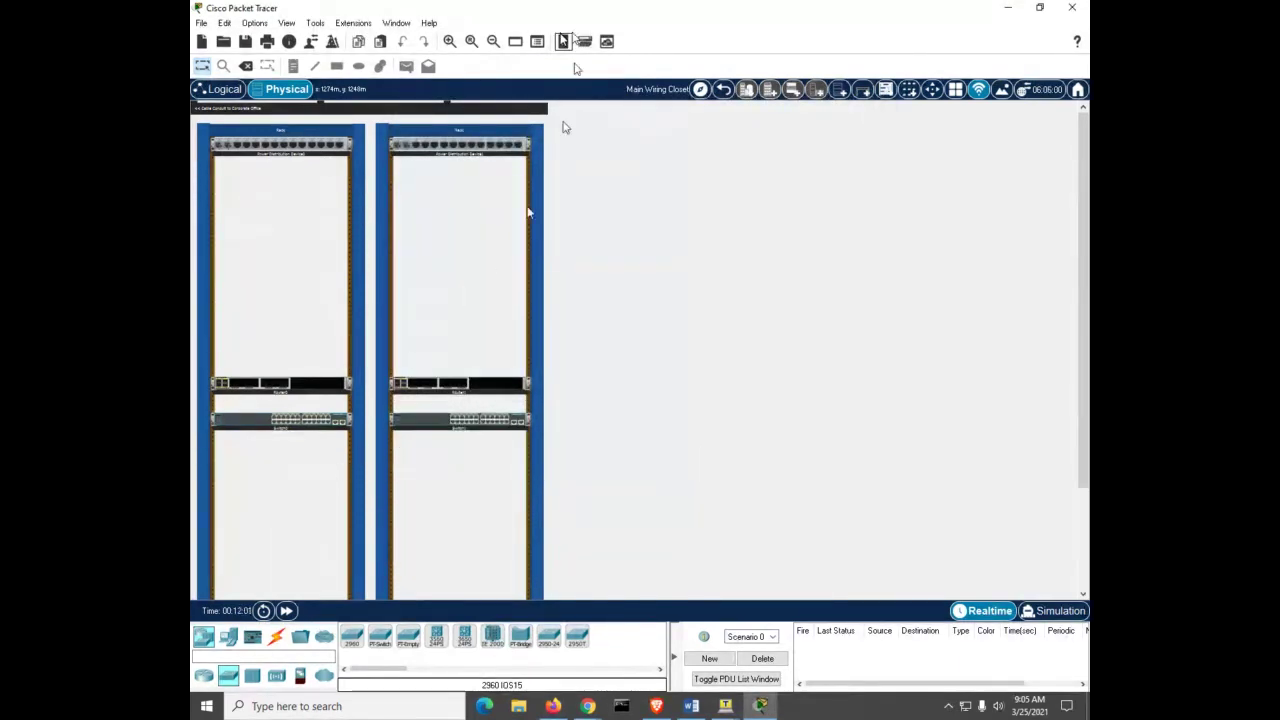
click(449, 41)
click(449, 41)
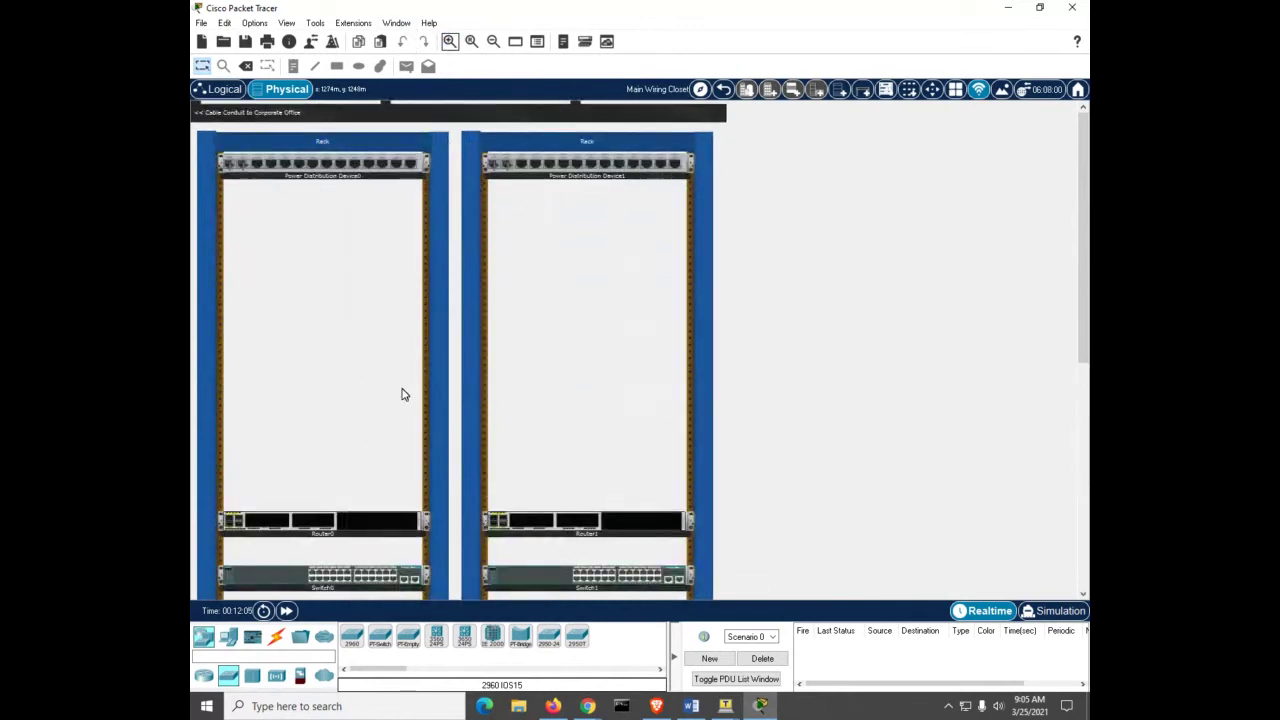
drag(352, 520, 368, 372)
drag(645, 525, 645, 380)
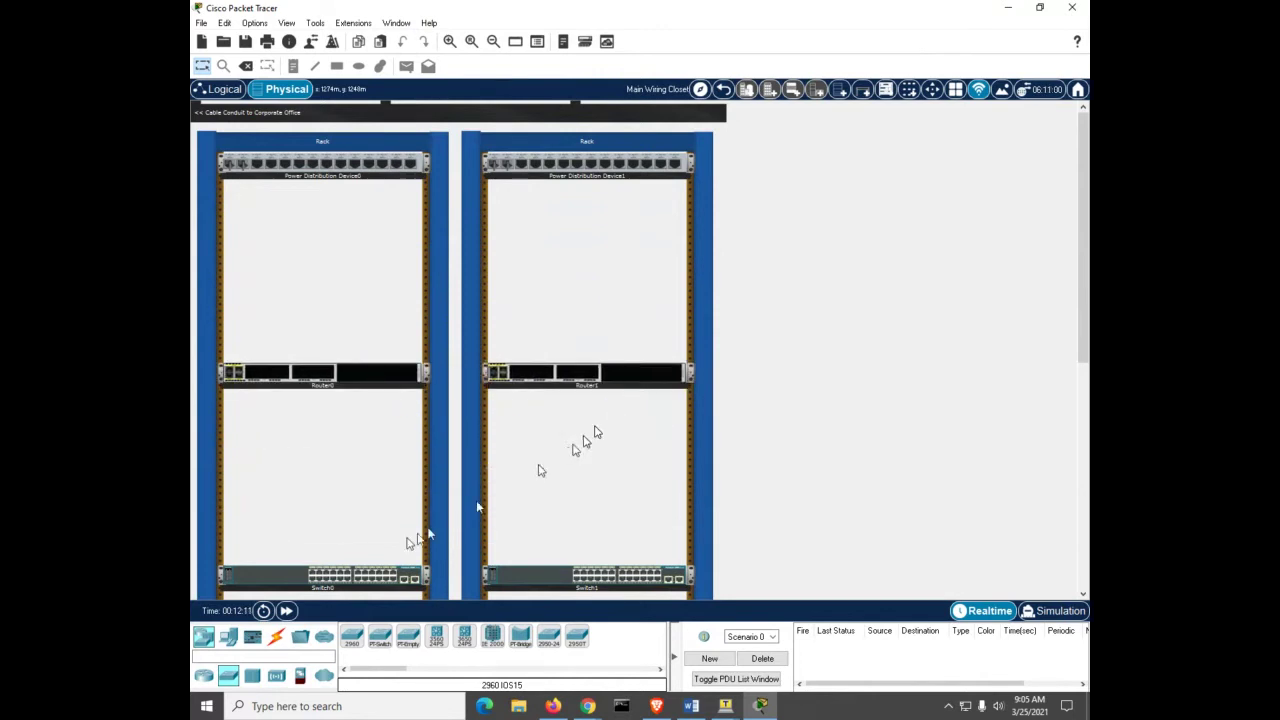
drag(305, 578, 300, 450)
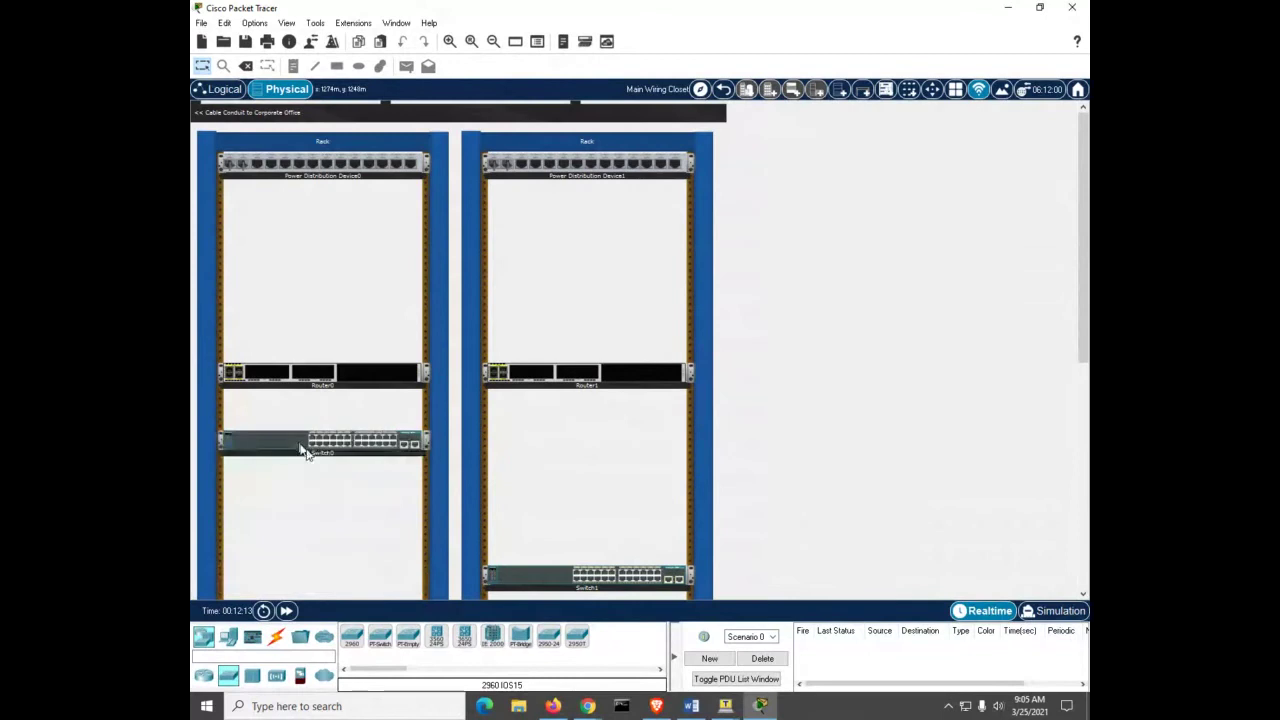
drag(548, 578, 550, 445)
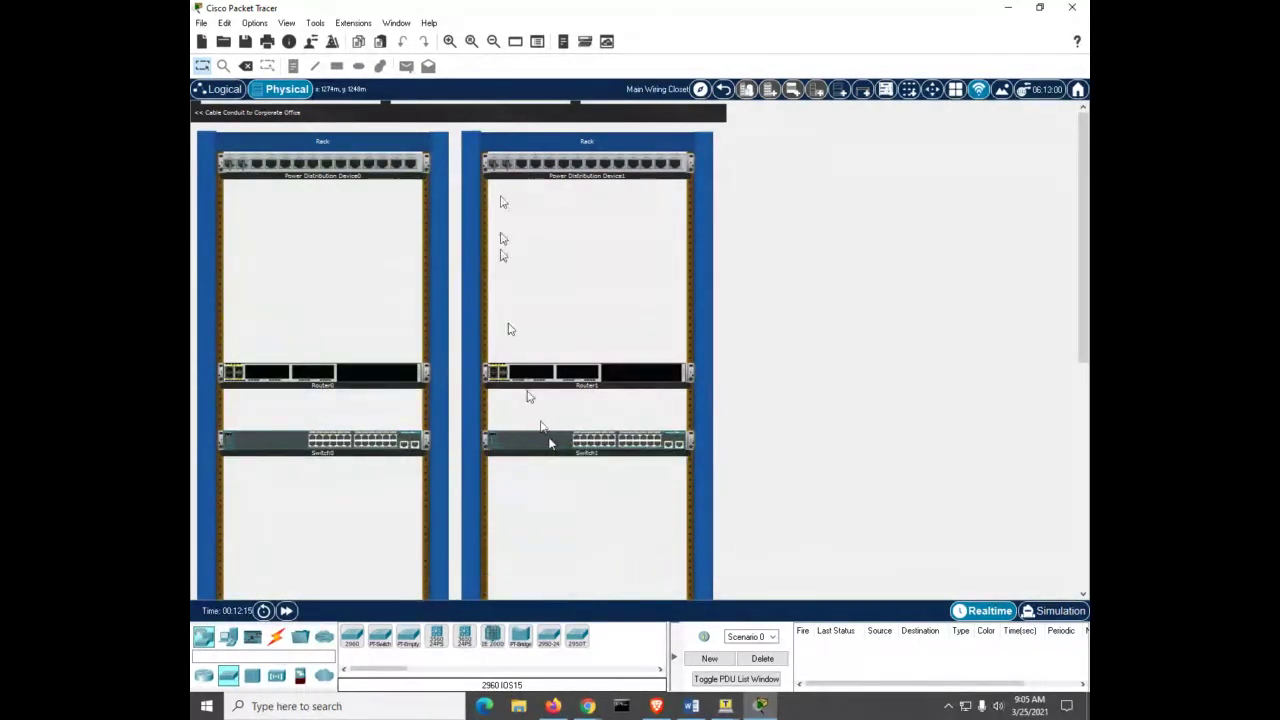
click(451, 41)
click(451, 41)
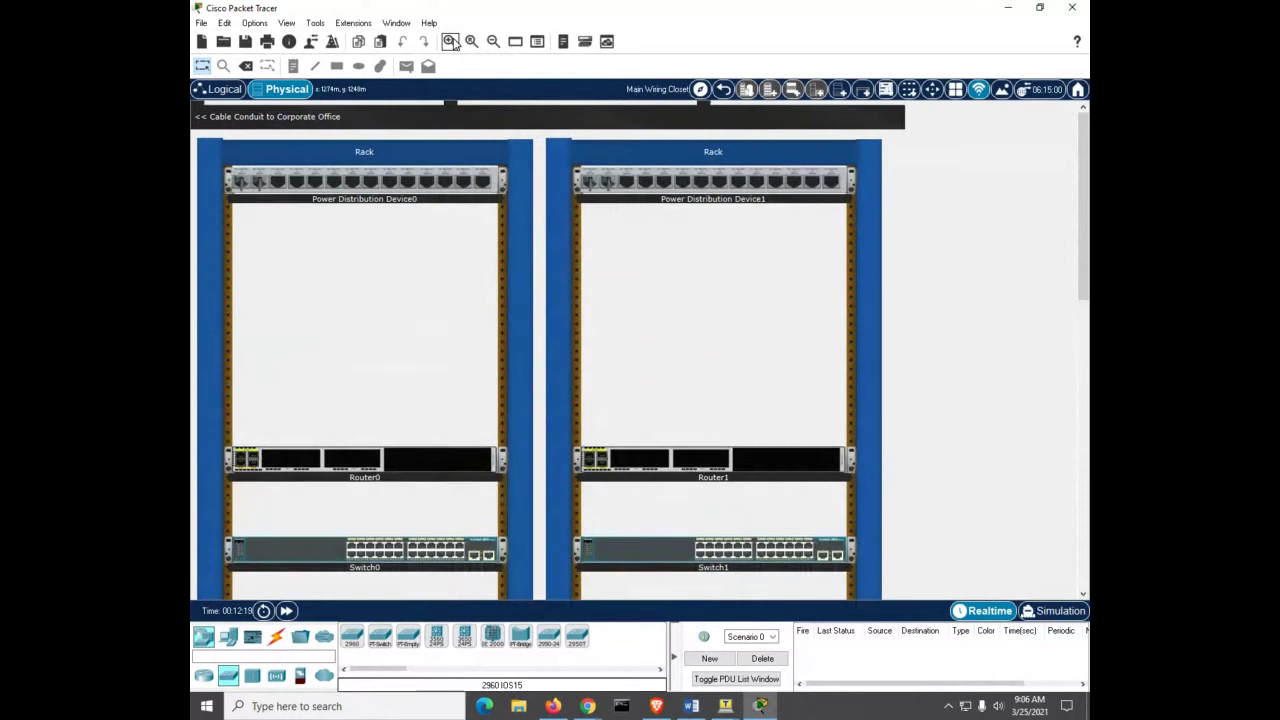
click(451, 41)
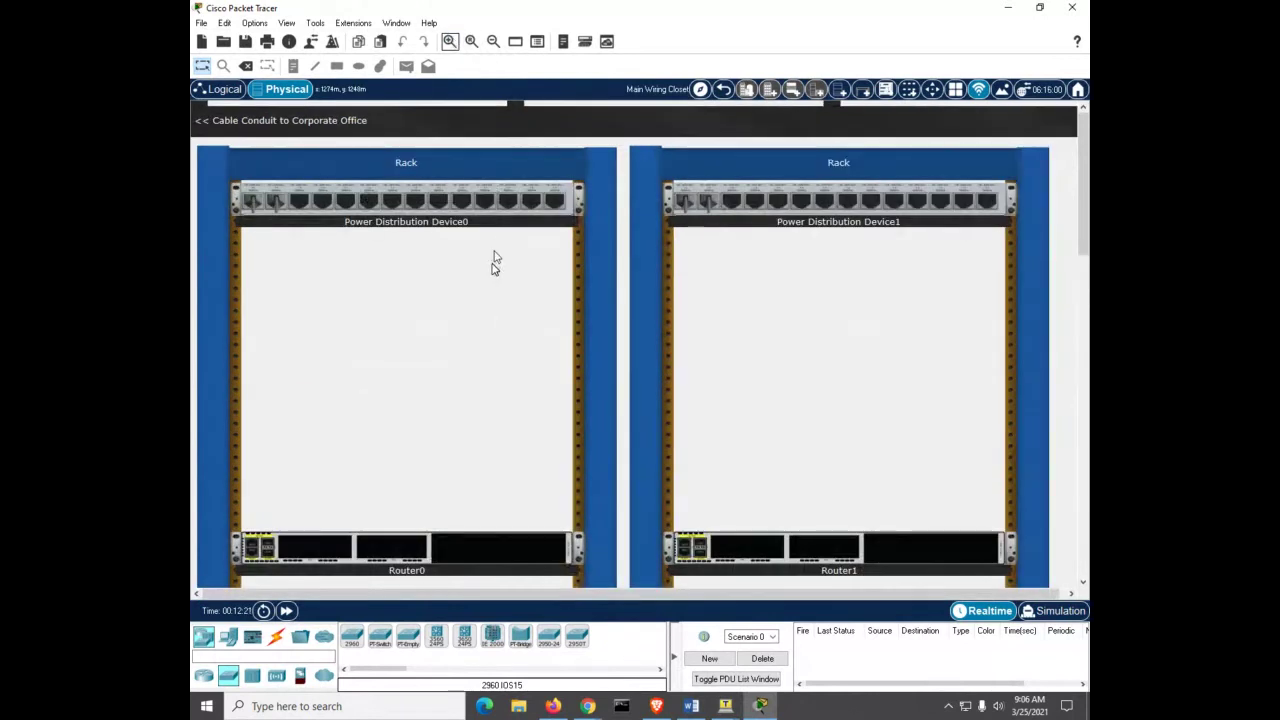
drag(480, 549, 482, 347)
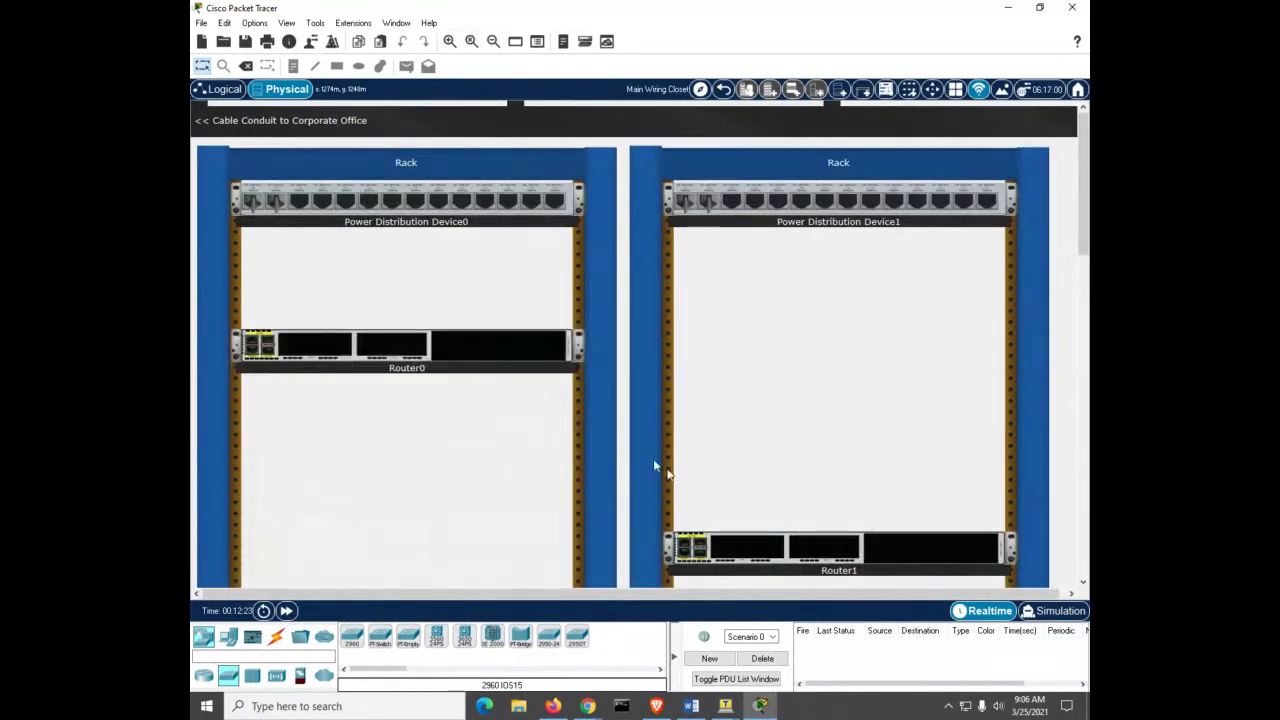
drag(898, 553, 900, 347)
scroll(449, 562, down, 3)
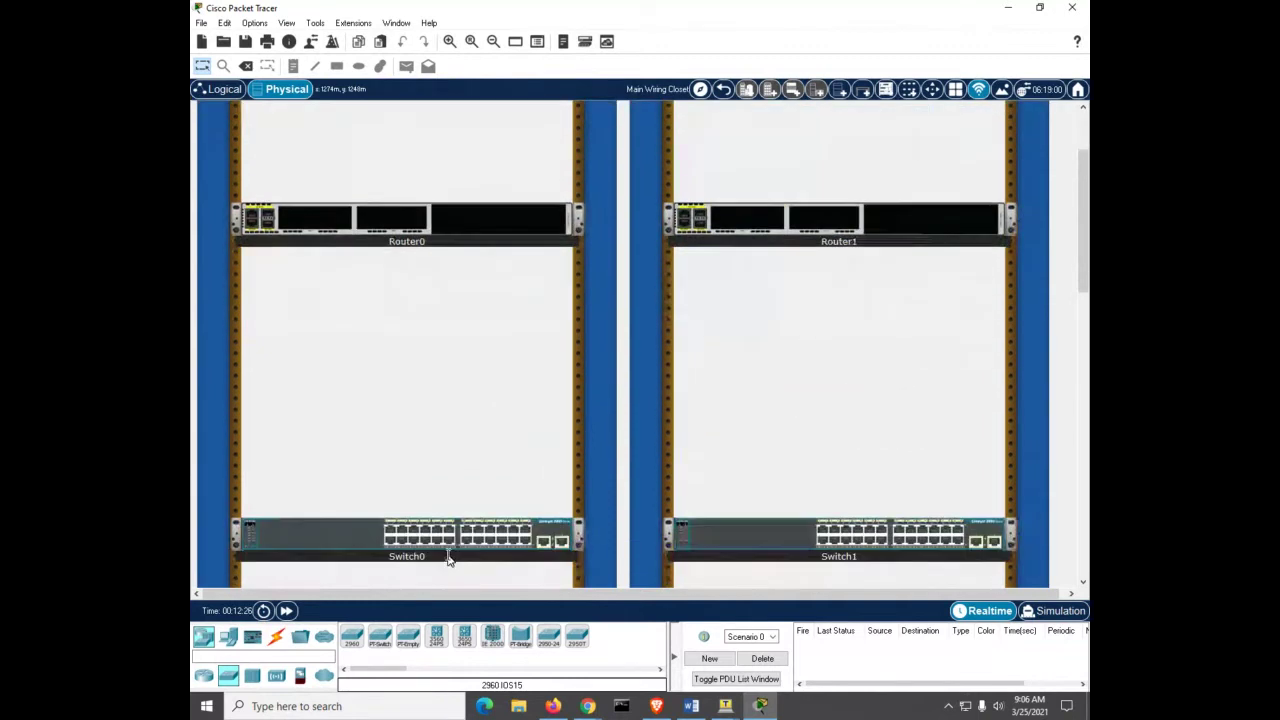
drag(355, 549, 360, 347)
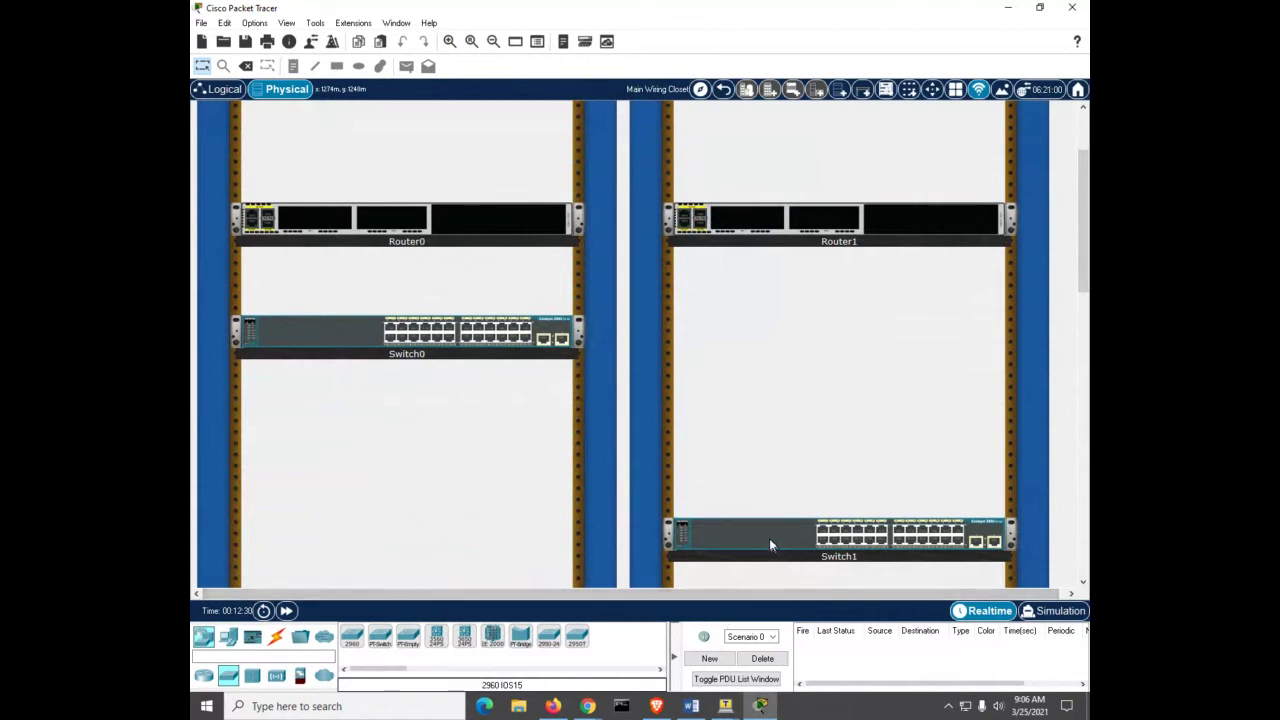
drag(769, 538, 768, 346)
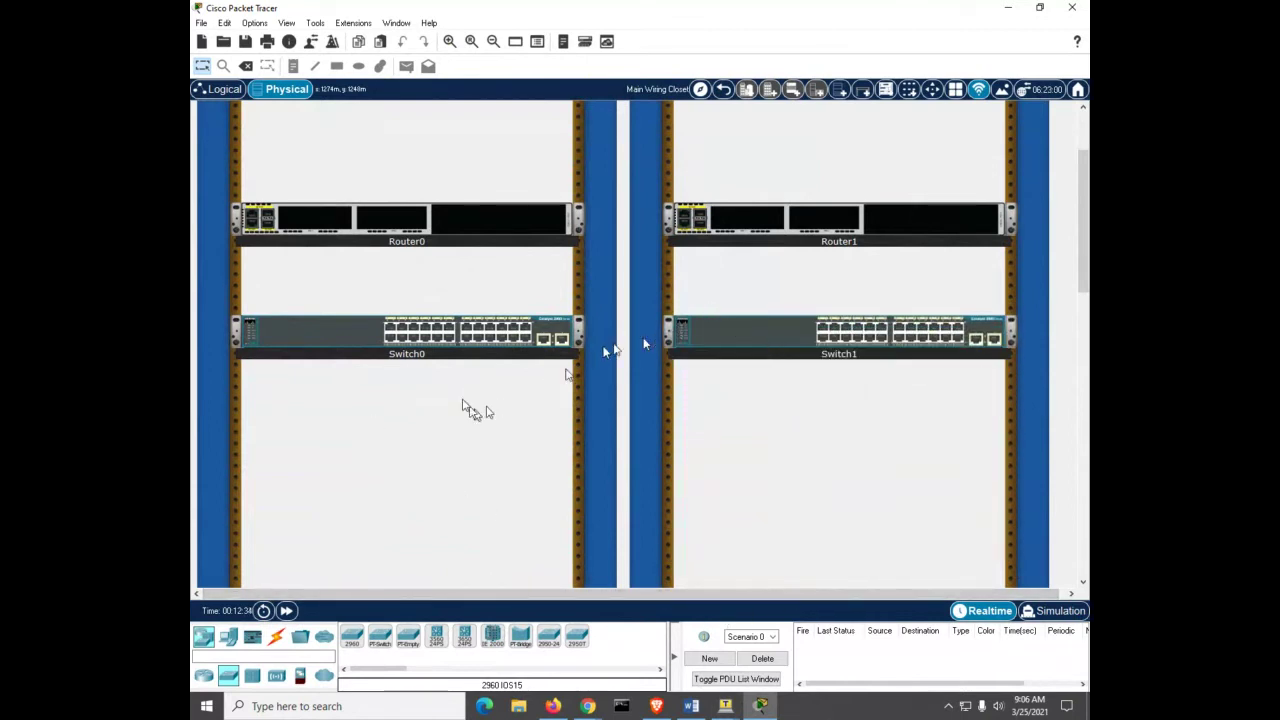
click(448, 44)
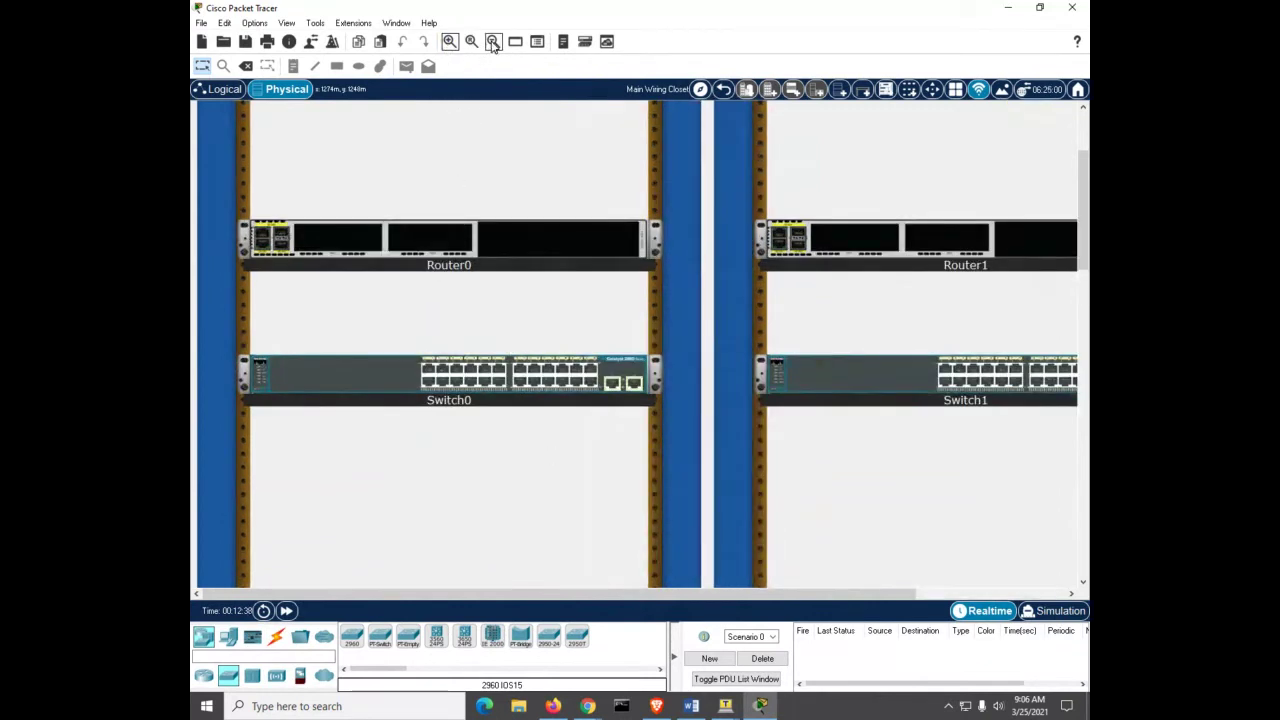
click(493, 42)
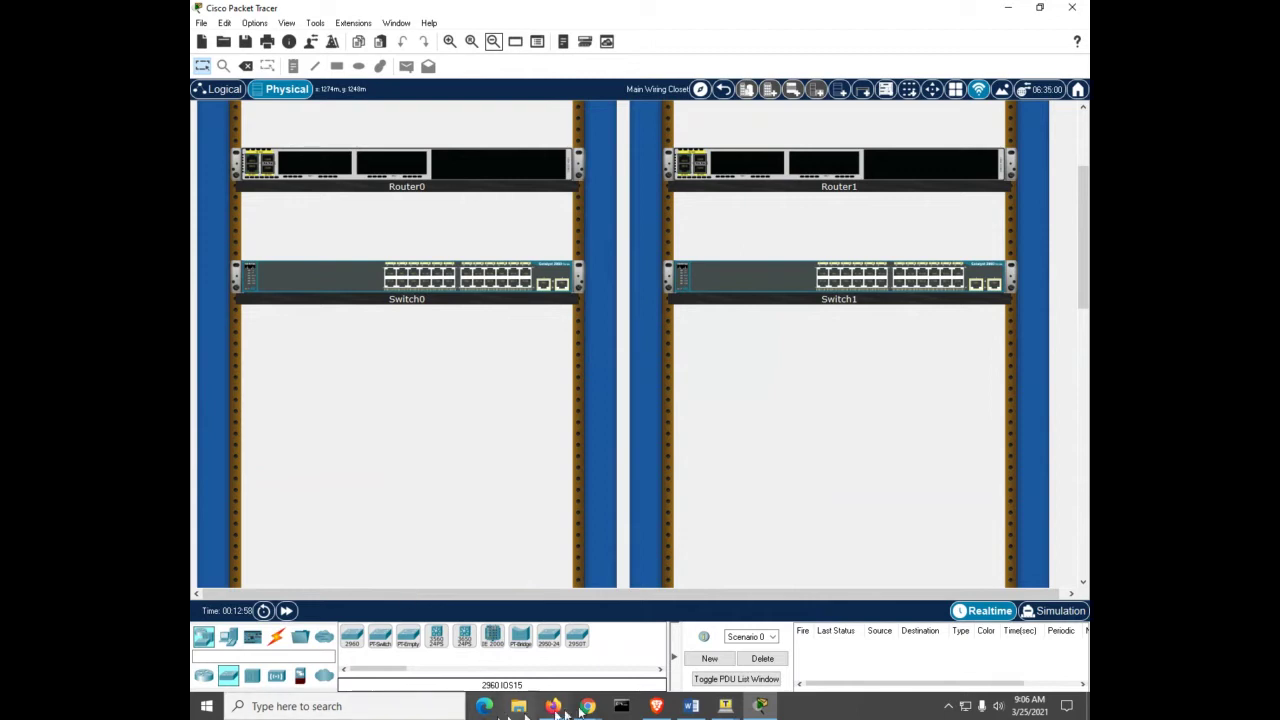
Step: Check the OSPFv2 handout in Word, minimize it, and show Packet Tracer's cable types
click(680, 708)
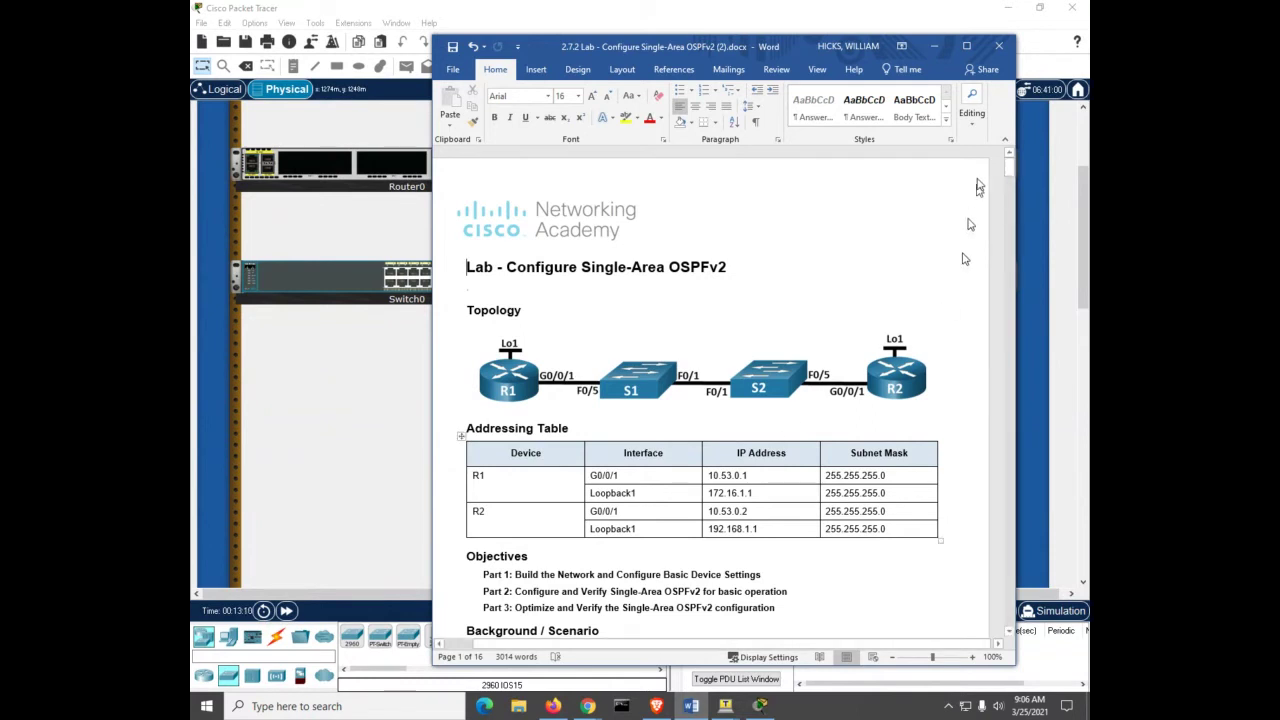
click(934, 47)
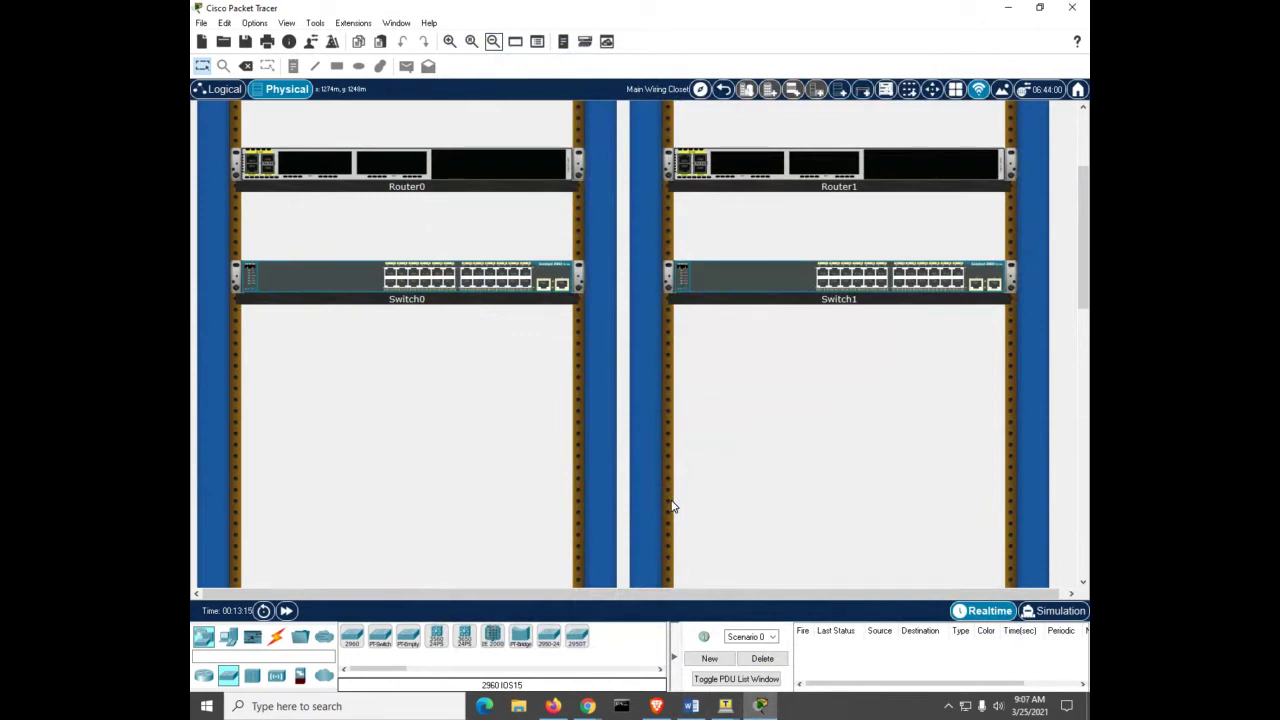
click(274, 640)
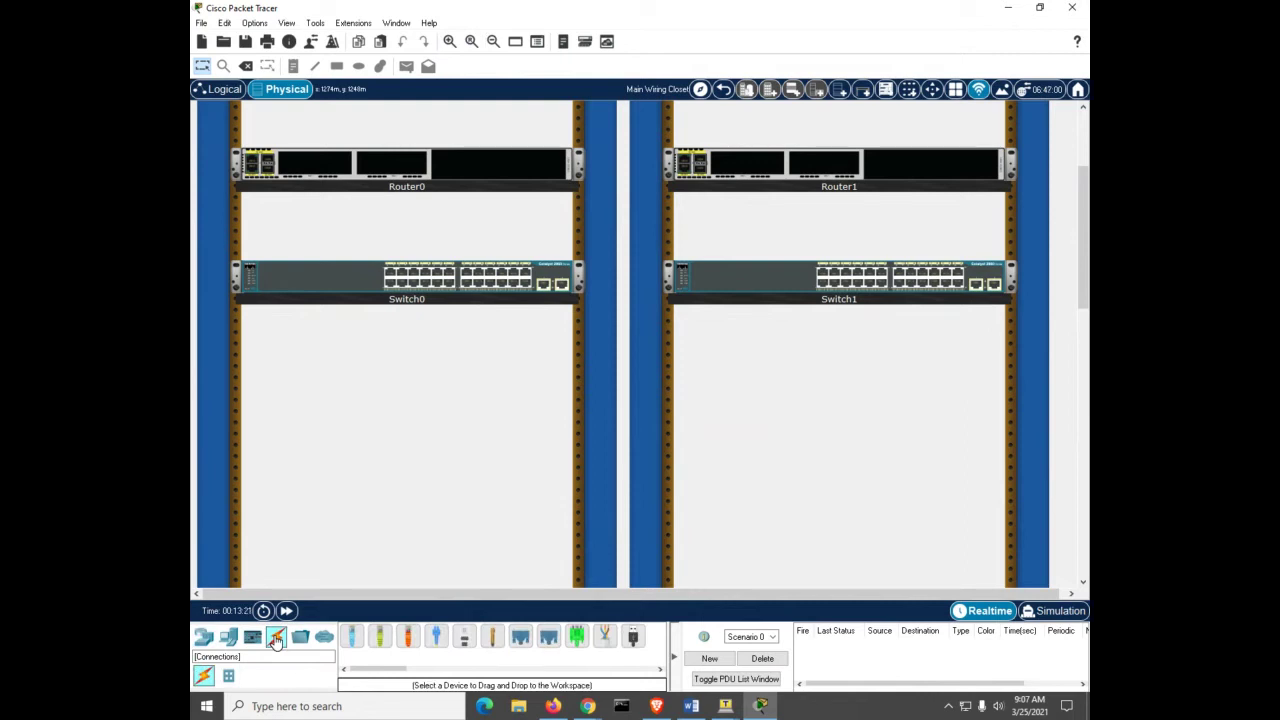
Step: Cable Router0 GigabitEthernet0/0/1 to Switch0 FastEthernet0/5 with a copper straight-through cable
click(380, 637)
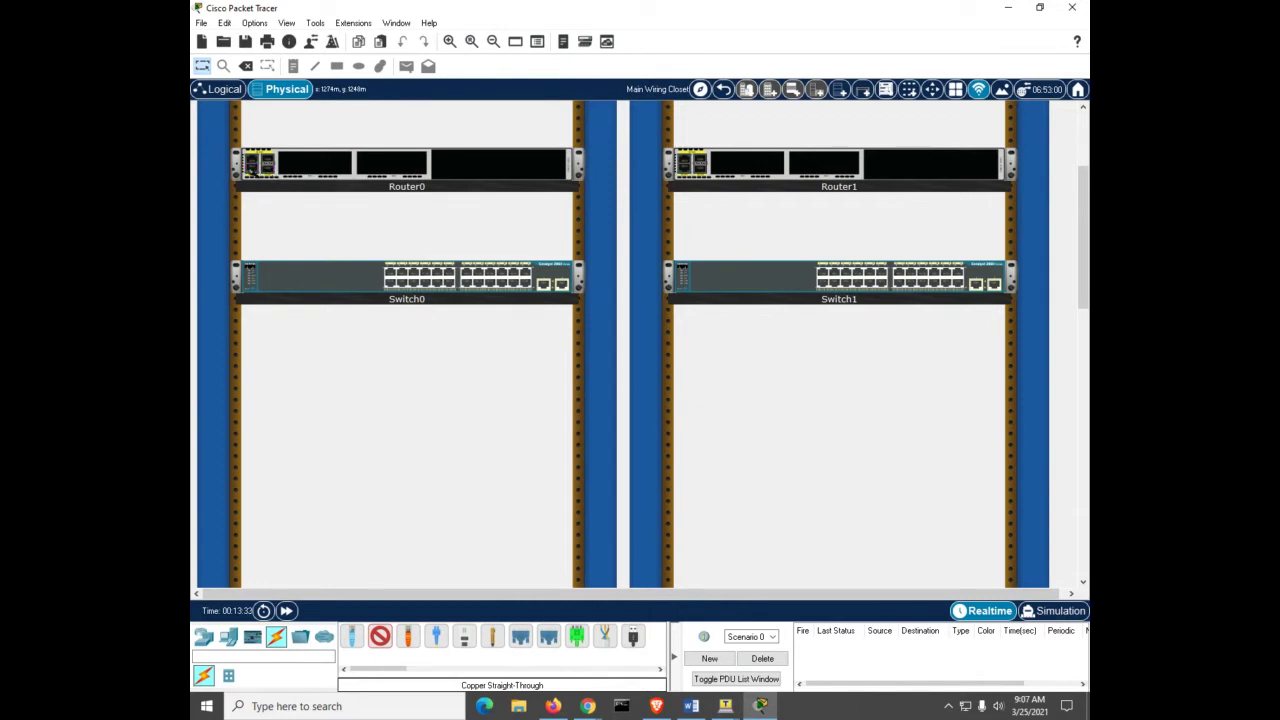
click(252, 166)
click(413, 272)
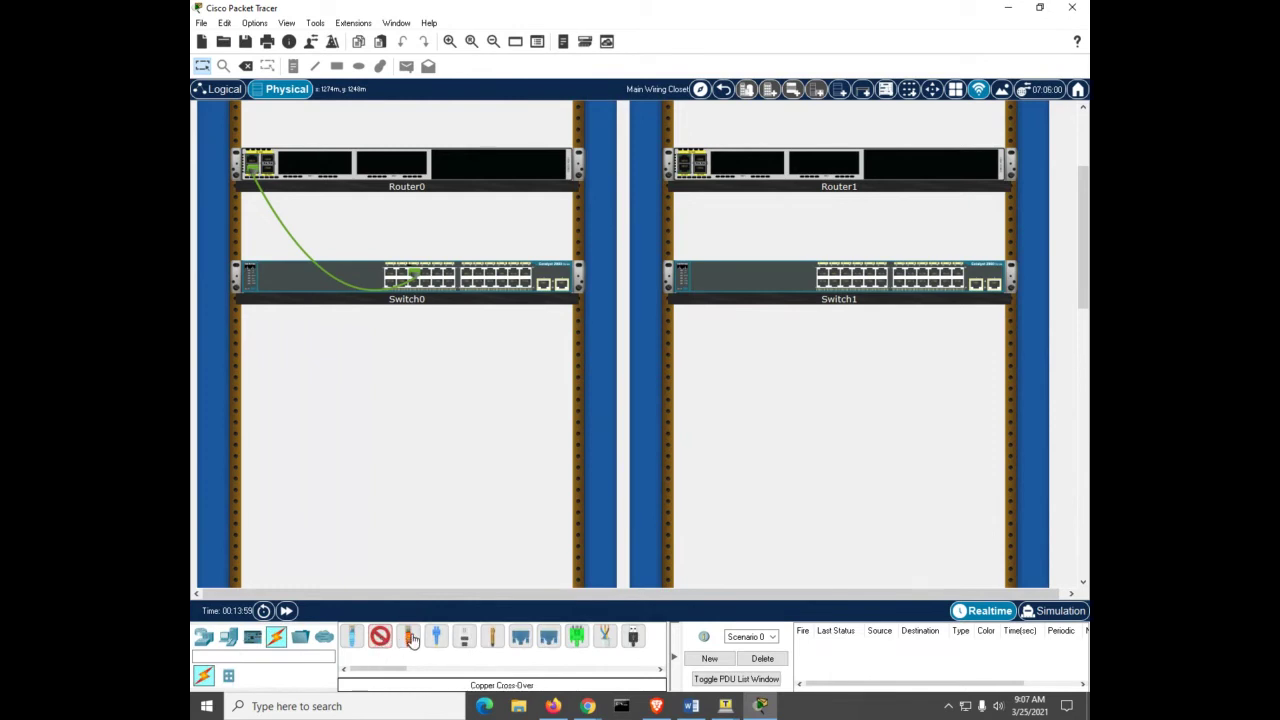
click(410, 640)
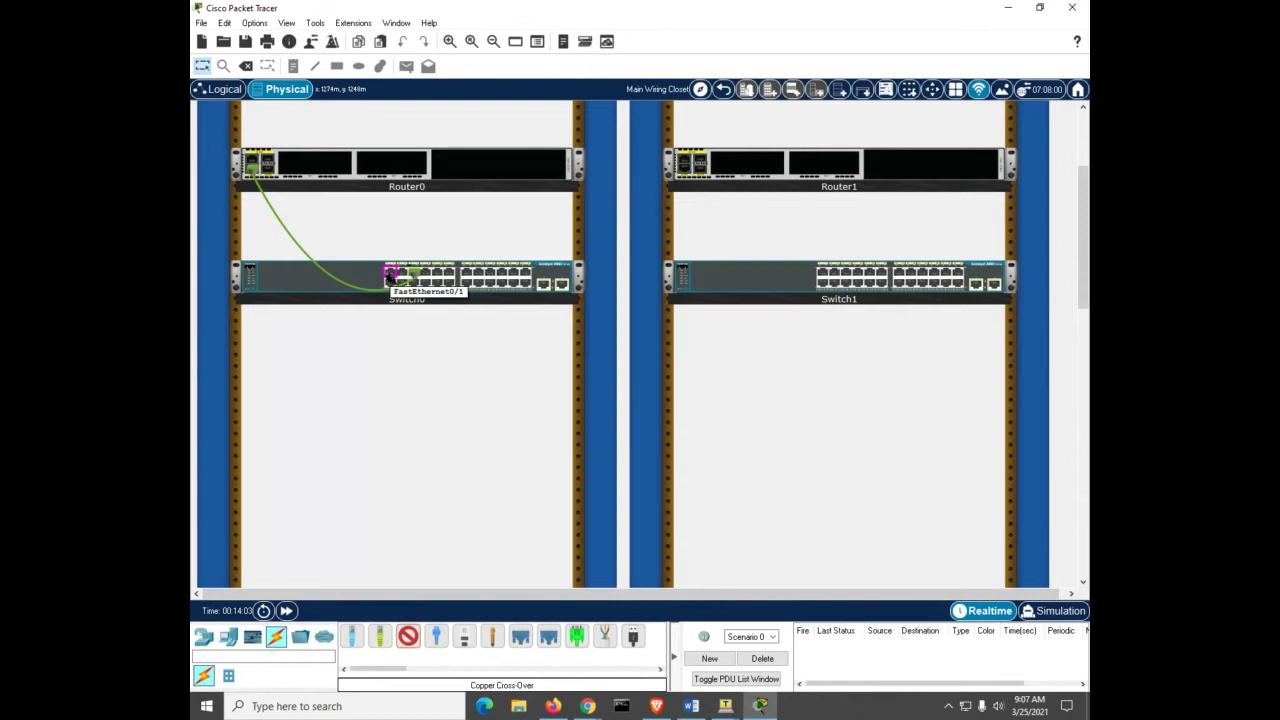
Step: Cross-over cable Switch0 Fa0/1 to Switch1 Fa0/1; straight-through cable Switch1 Fa0/5 to Router1
click(392, 274)
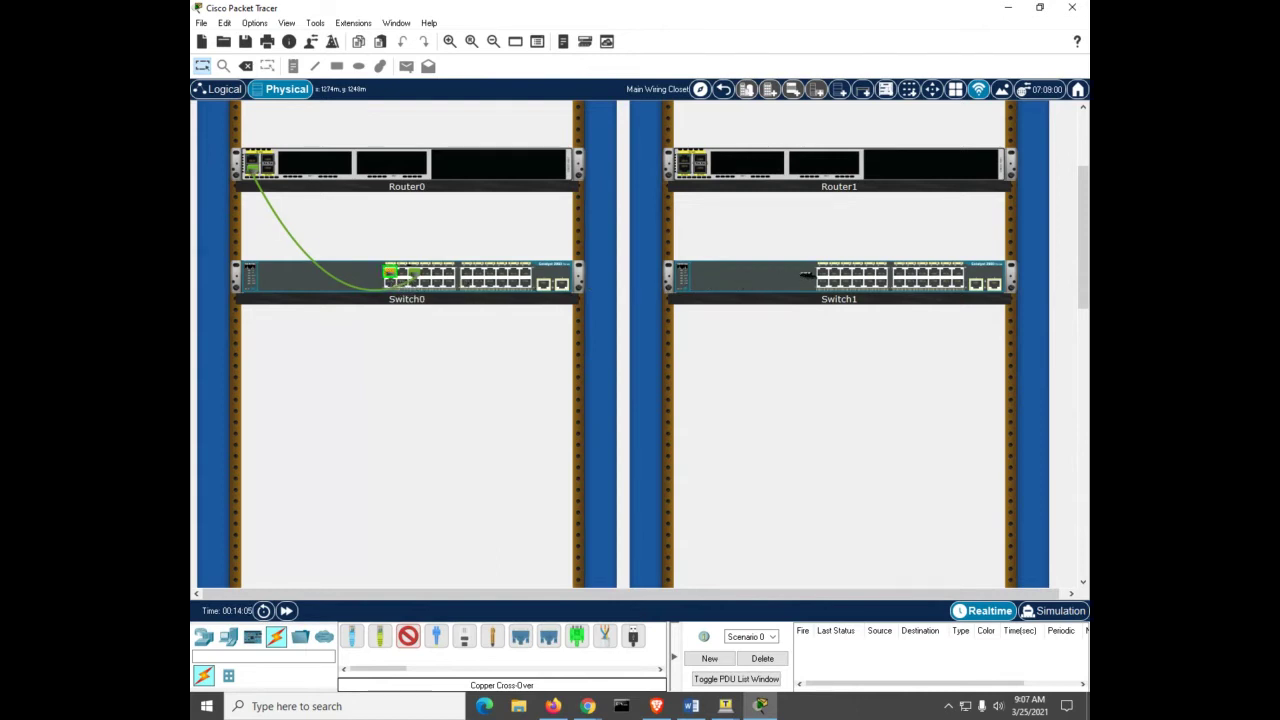
click(821, 276)
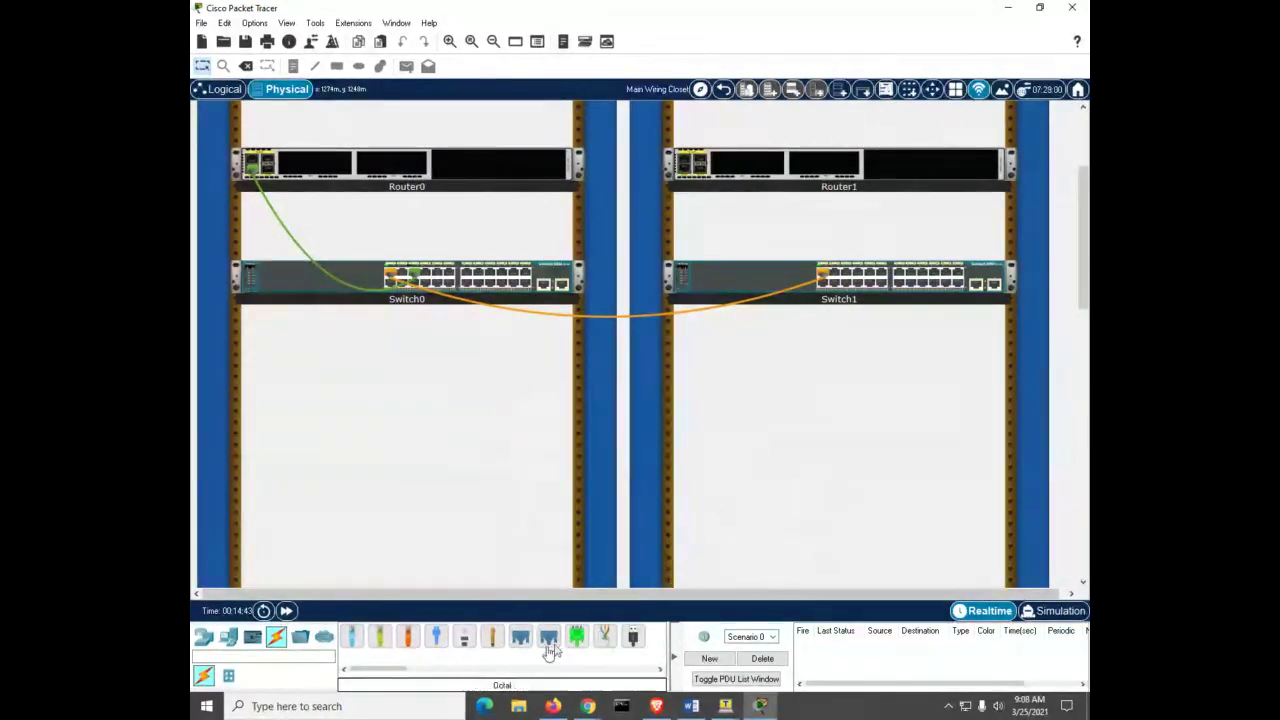
click(380, 641)
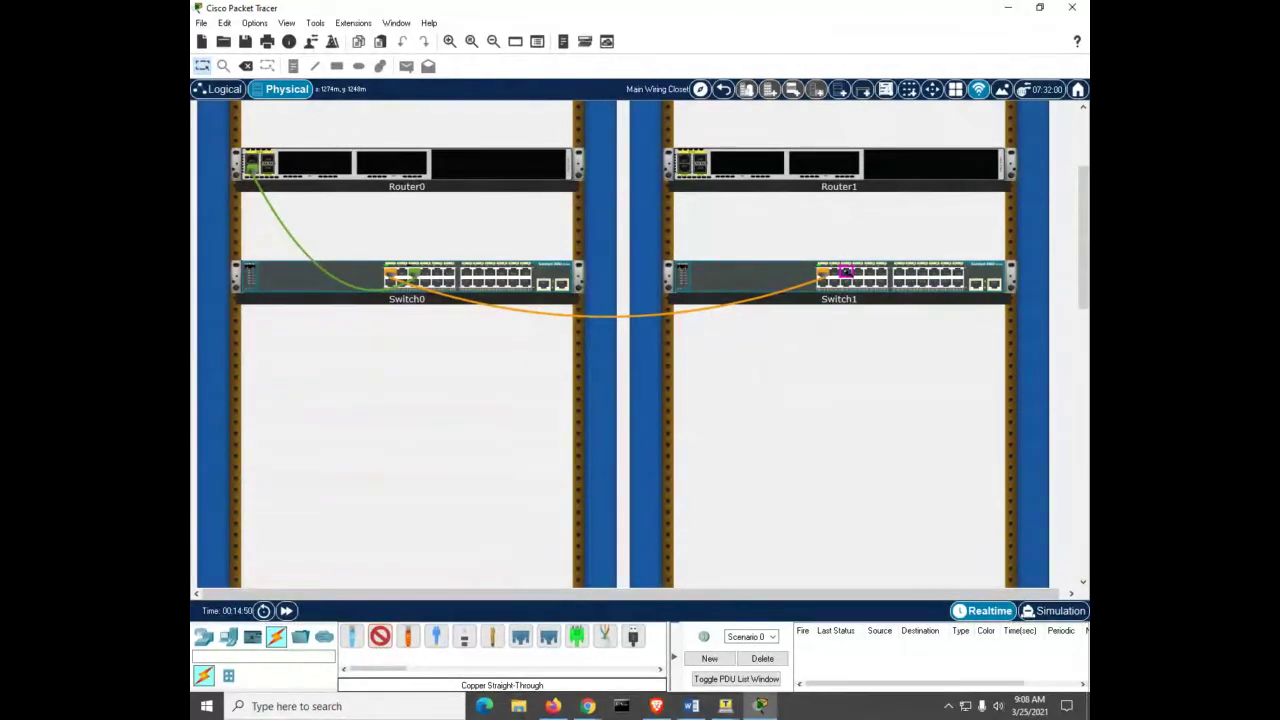
click(845, 279)
click(690, 164)
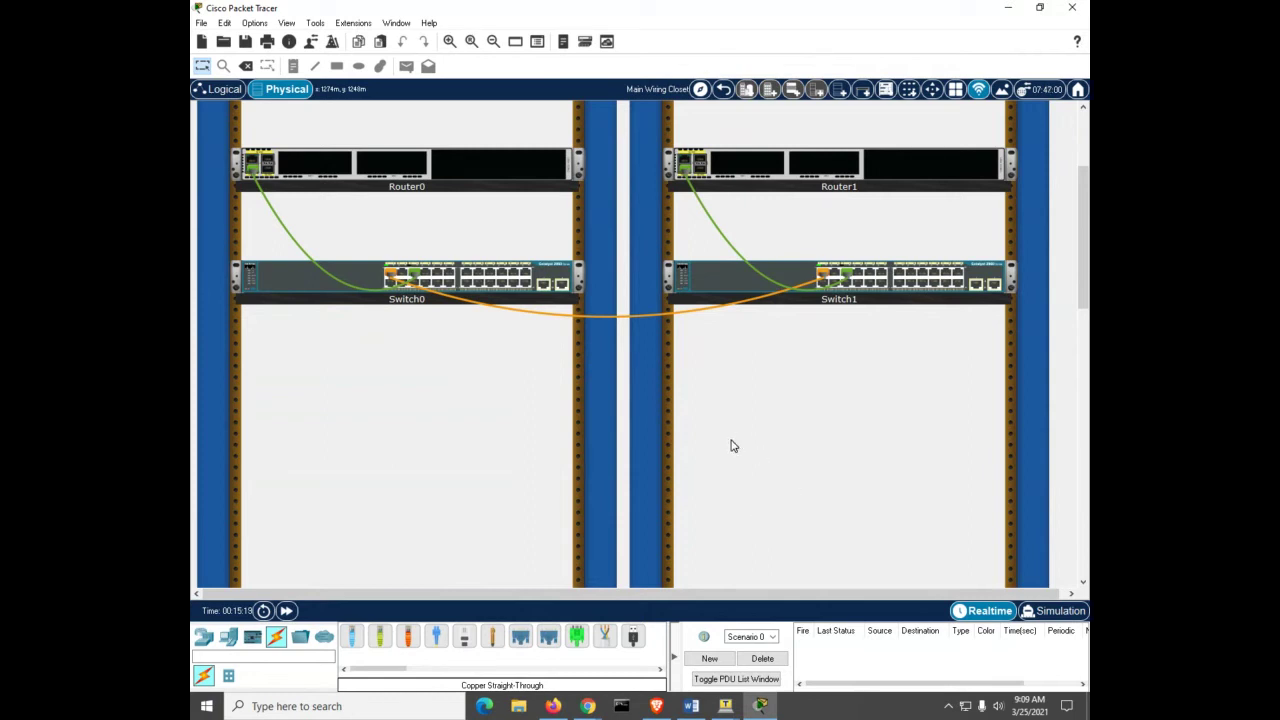
Step: Rename Router0's display name to R1
click(390, 176)
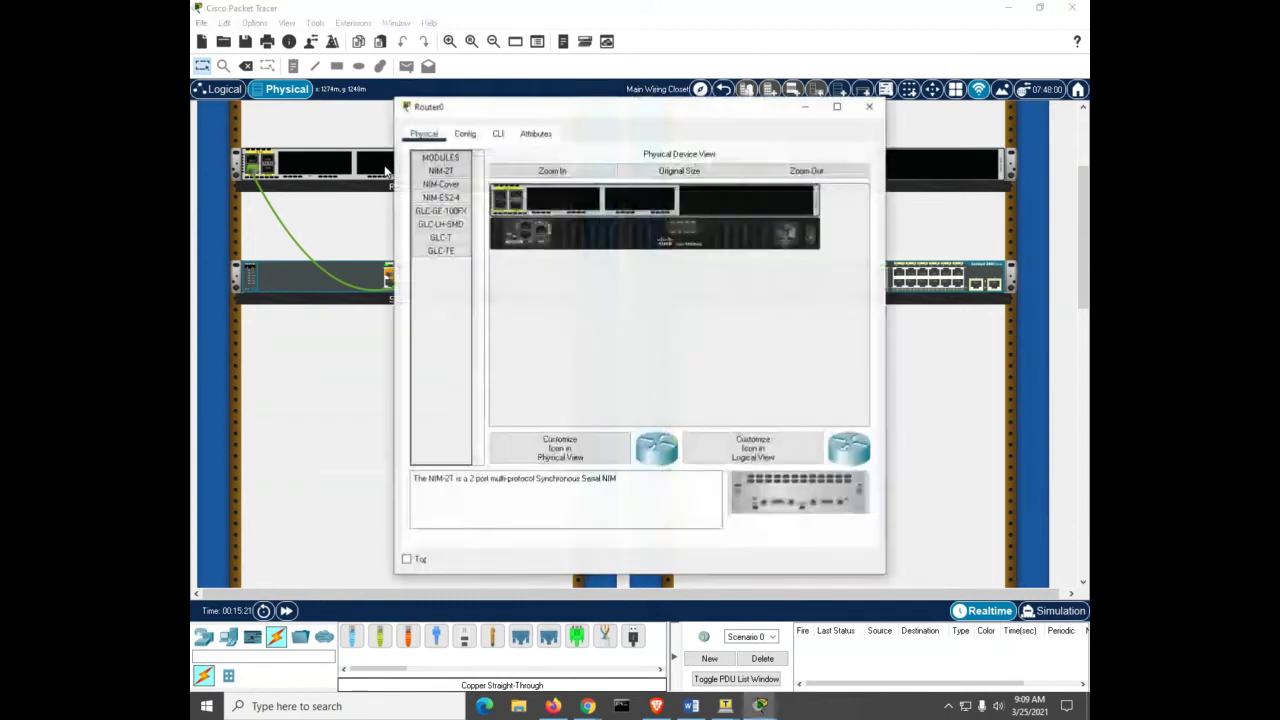
click(465, 133)
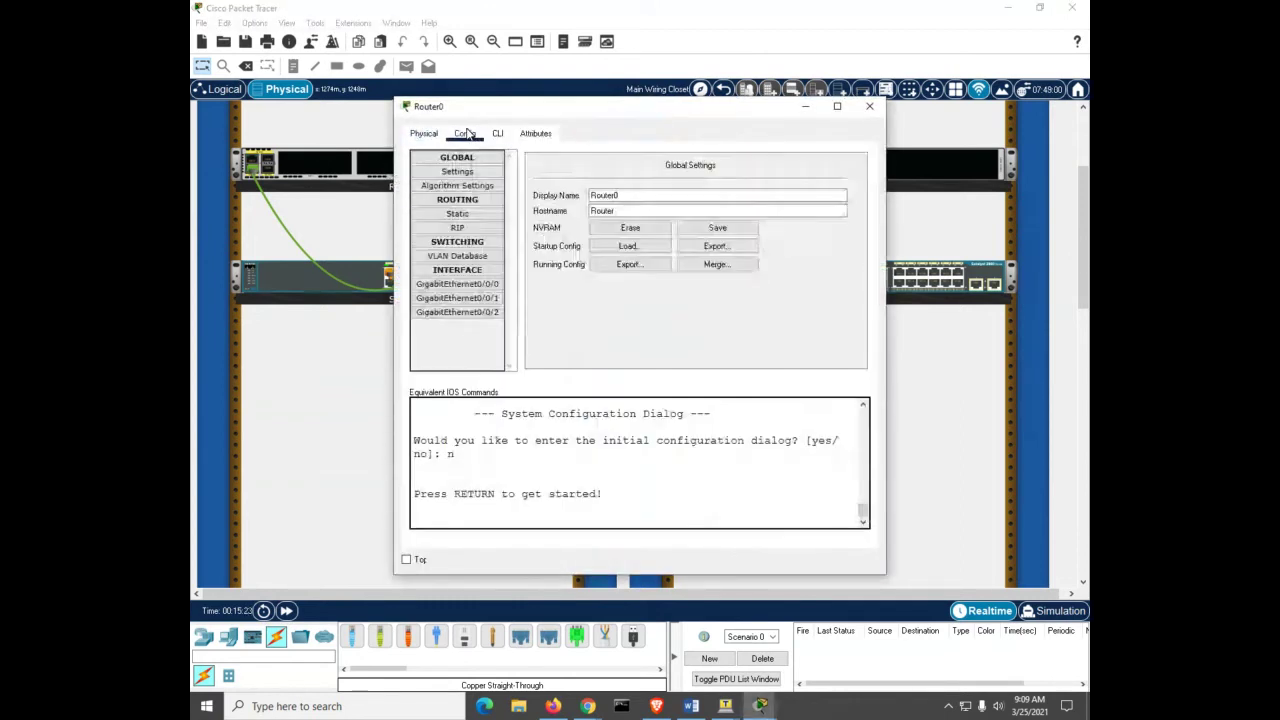
click(627, 195)
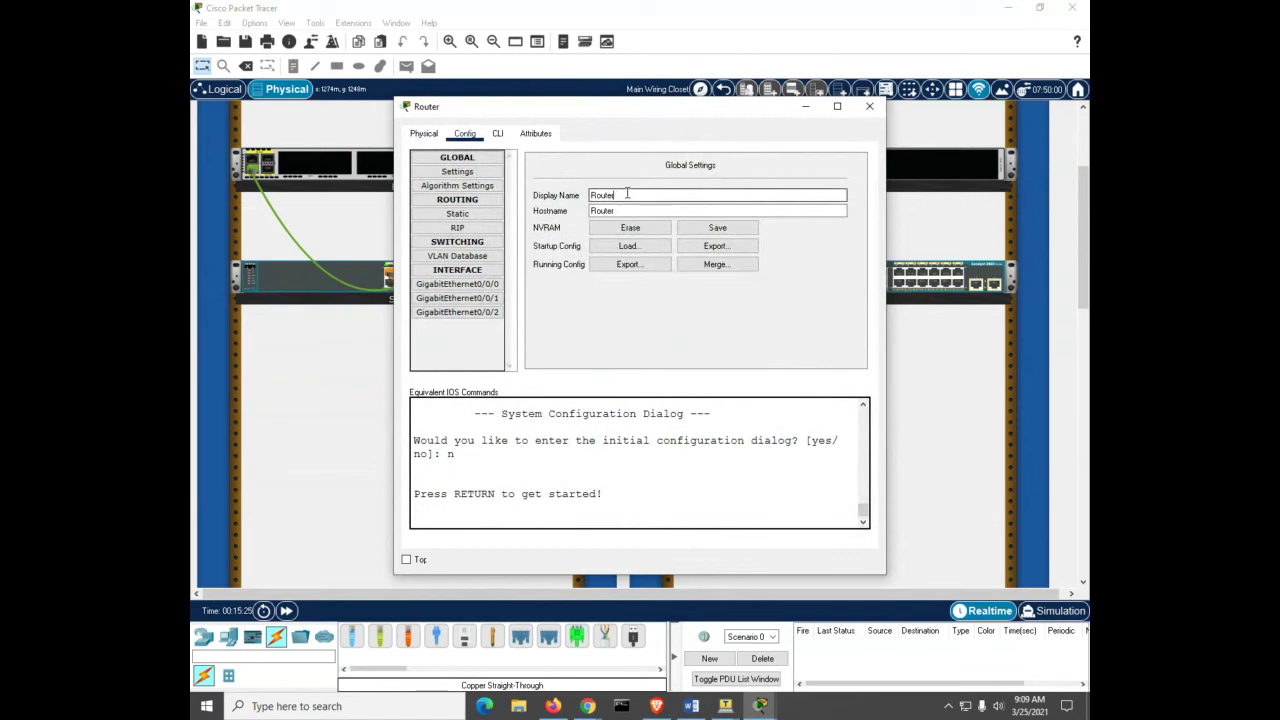
key(BackSpace)
key(BackSpace)
key(BackSpace)
key(BackSpace)
key(BackSpace)
key(BackSpace)
text(1)
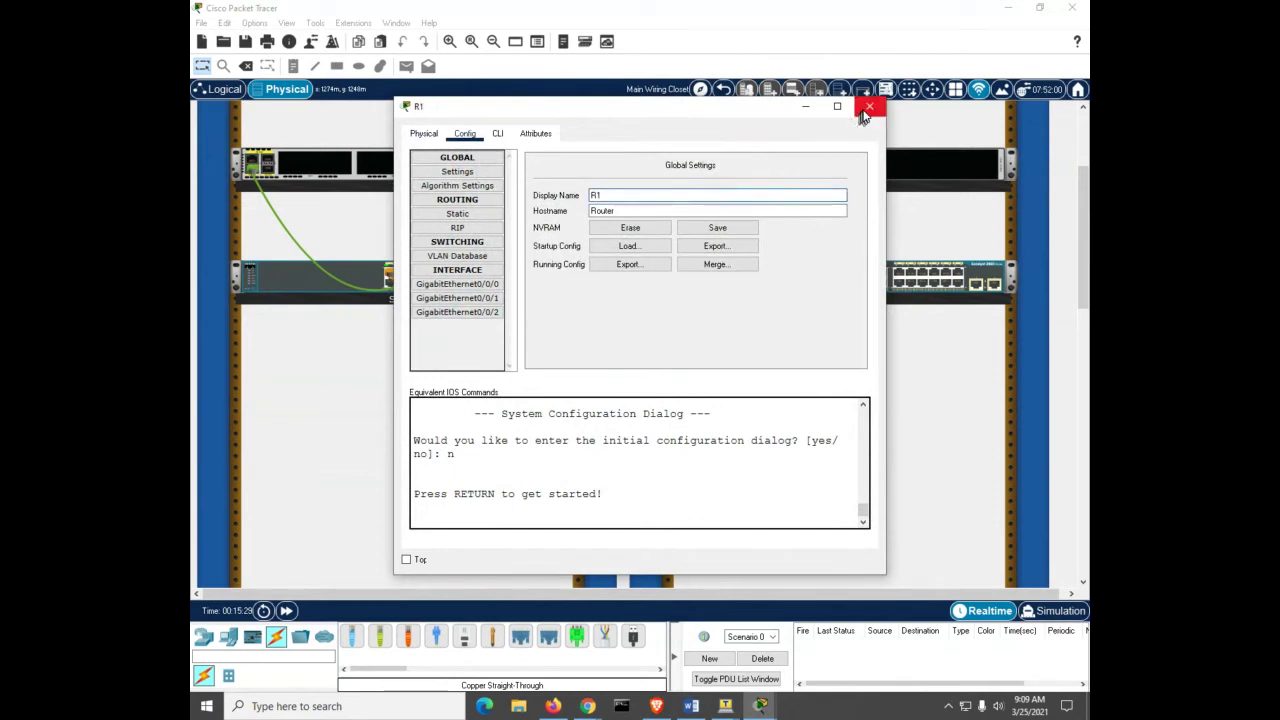
click(868, 107)
Step: Rename Router1's display name to R2
click(805, 158)
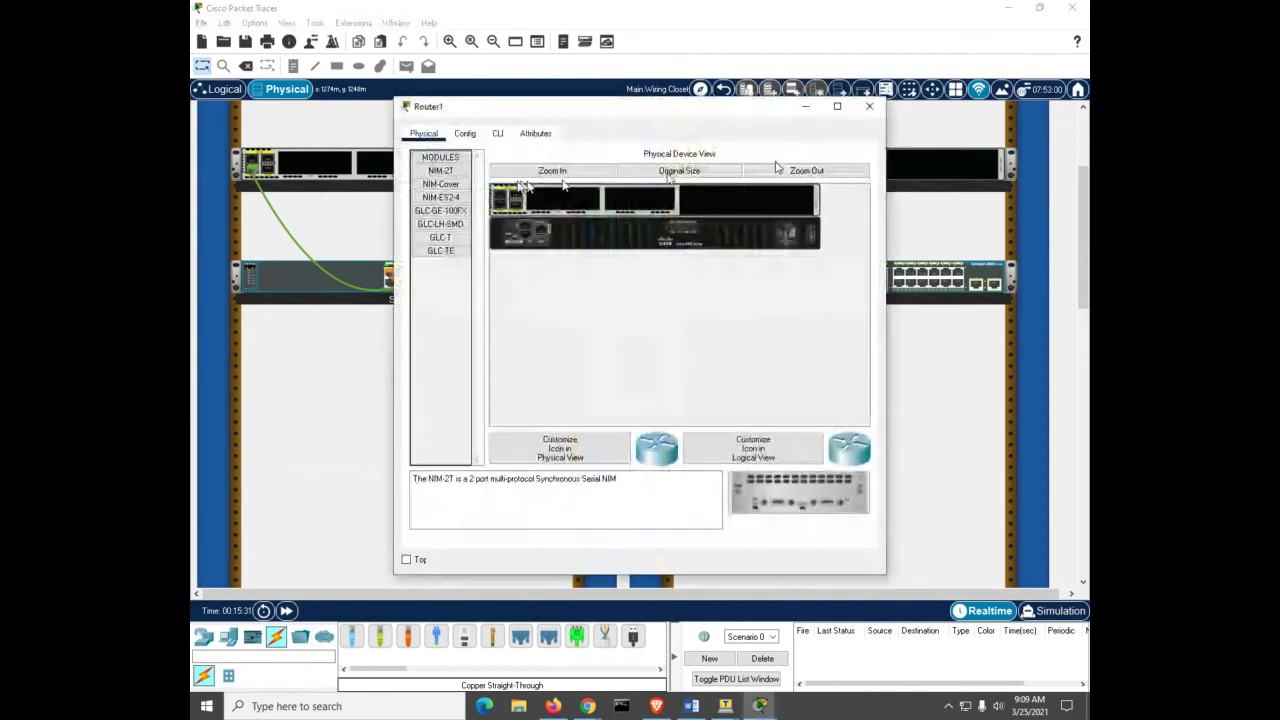
click(465, 135)
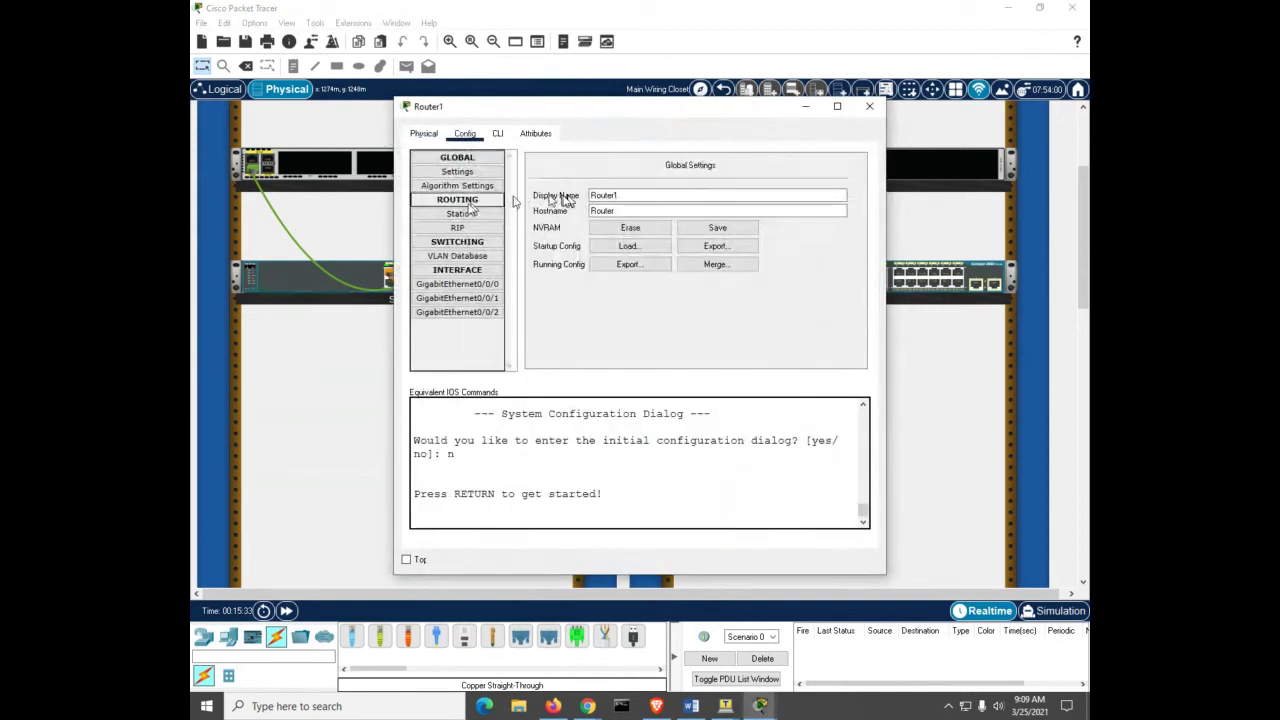
click(623, 195)
key(BackSpace)
key(BackSpace)
key(BackSpace)
key(BackSpace)
key(BackSpace)
key(BackSpace)
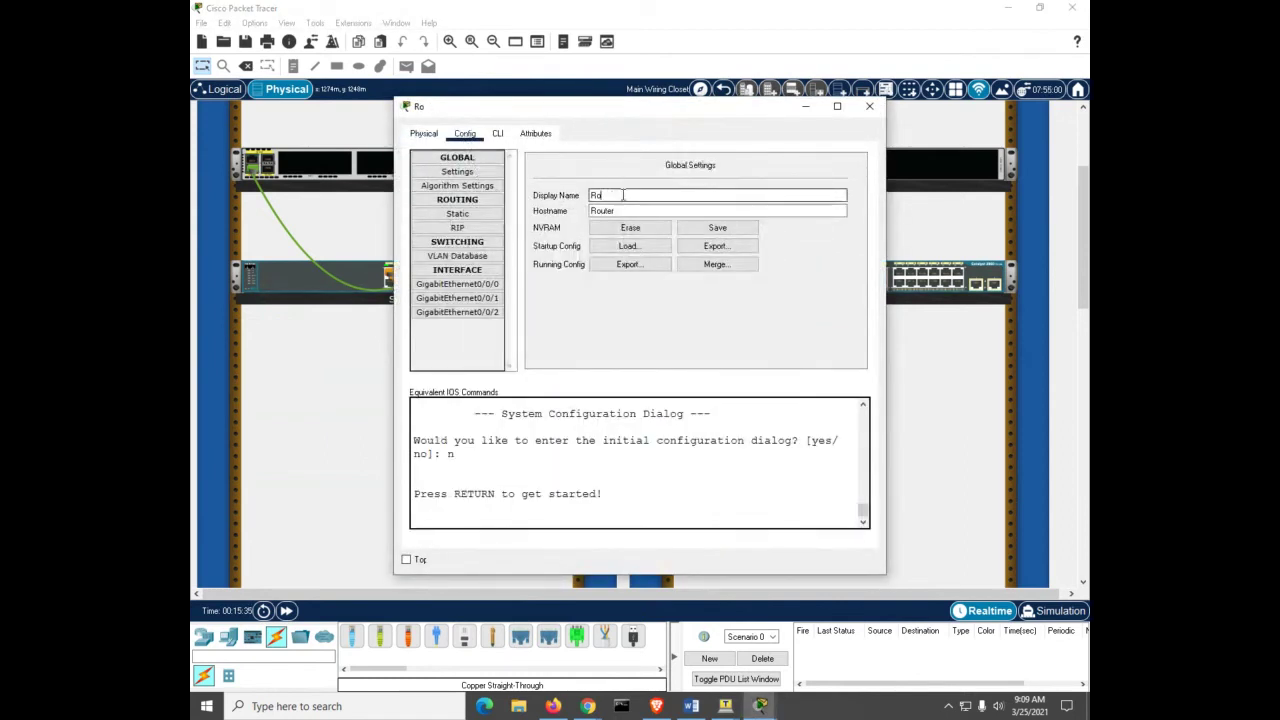
text(2)
click(869, 107)
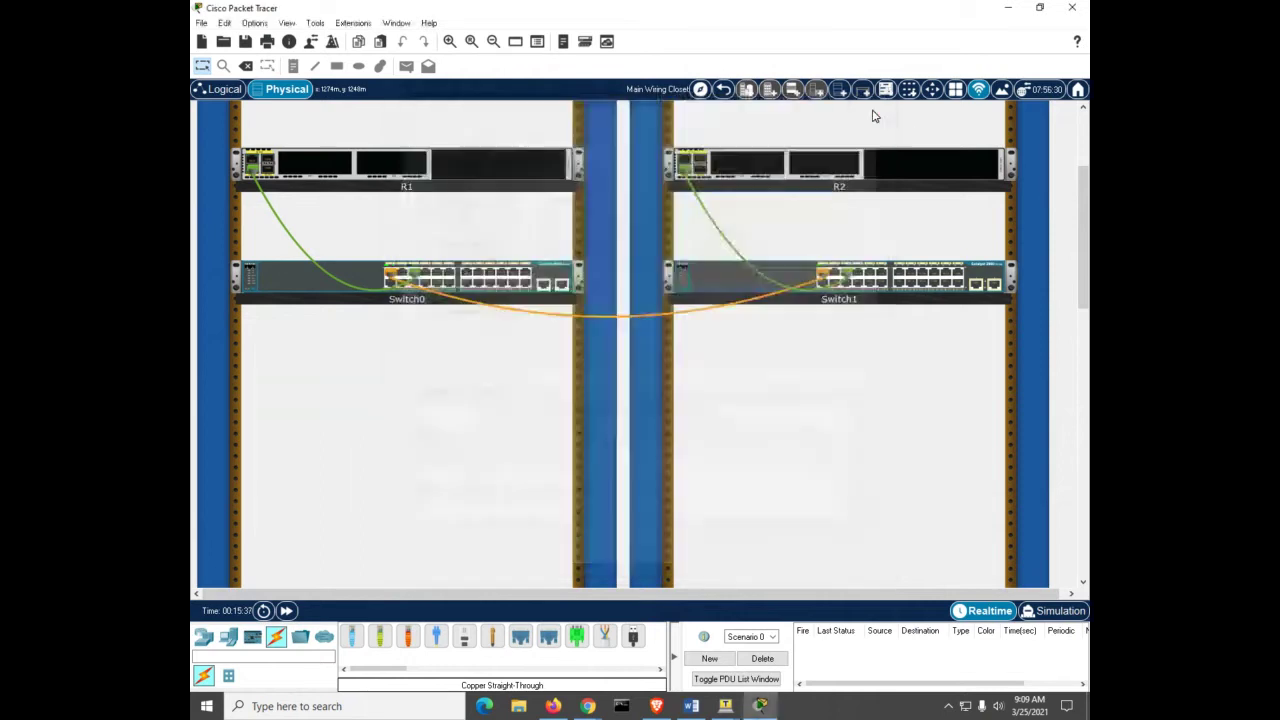
Step: Rename Switch0's display name to S1
click(310, 290)
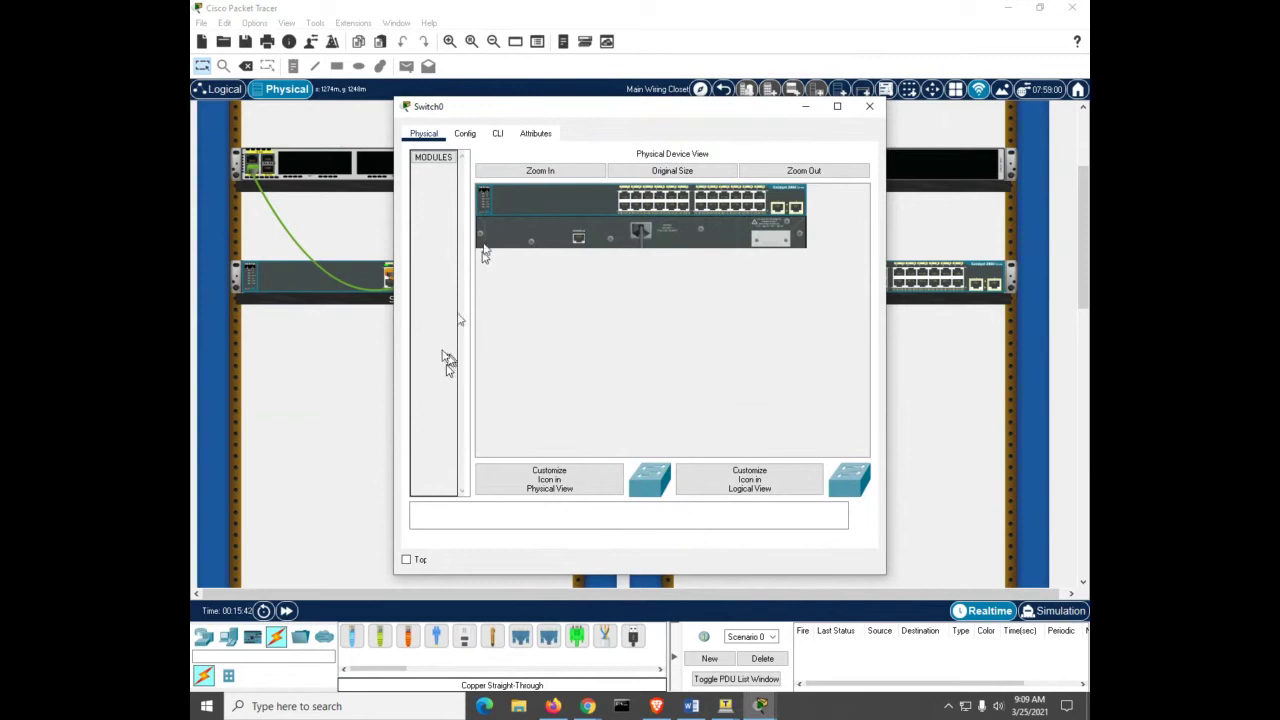
click(476, 138)
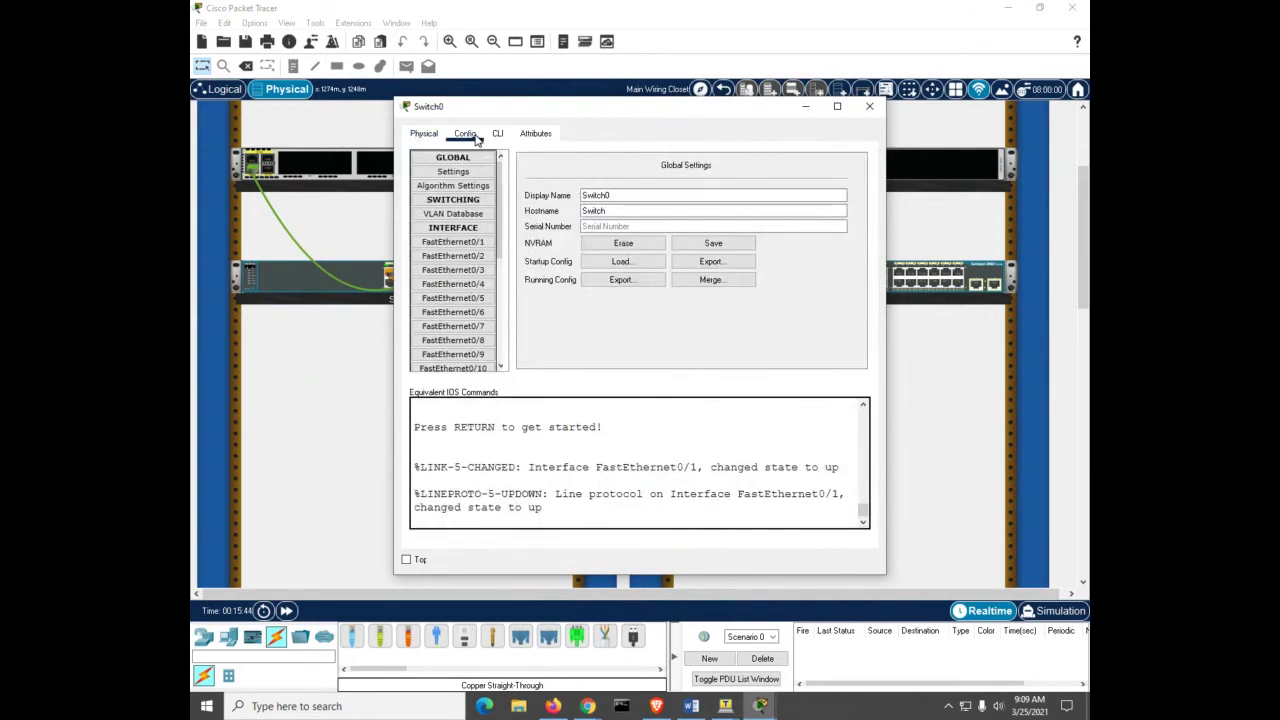
click(606, 195)
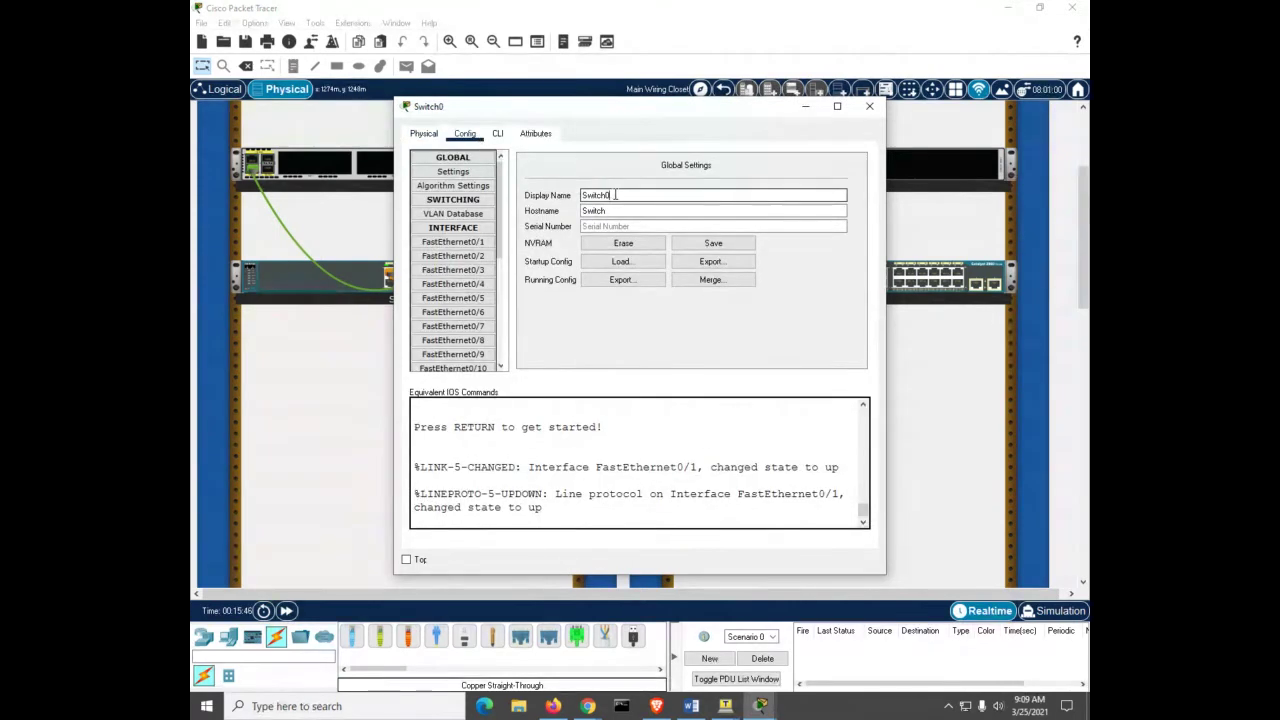
key(BackSpace)
key(BackSpace)
key(BackSpace)
key(BackSpace)
key(BackSpace)
key(BackSpace)
text(1)
click(869, 106)
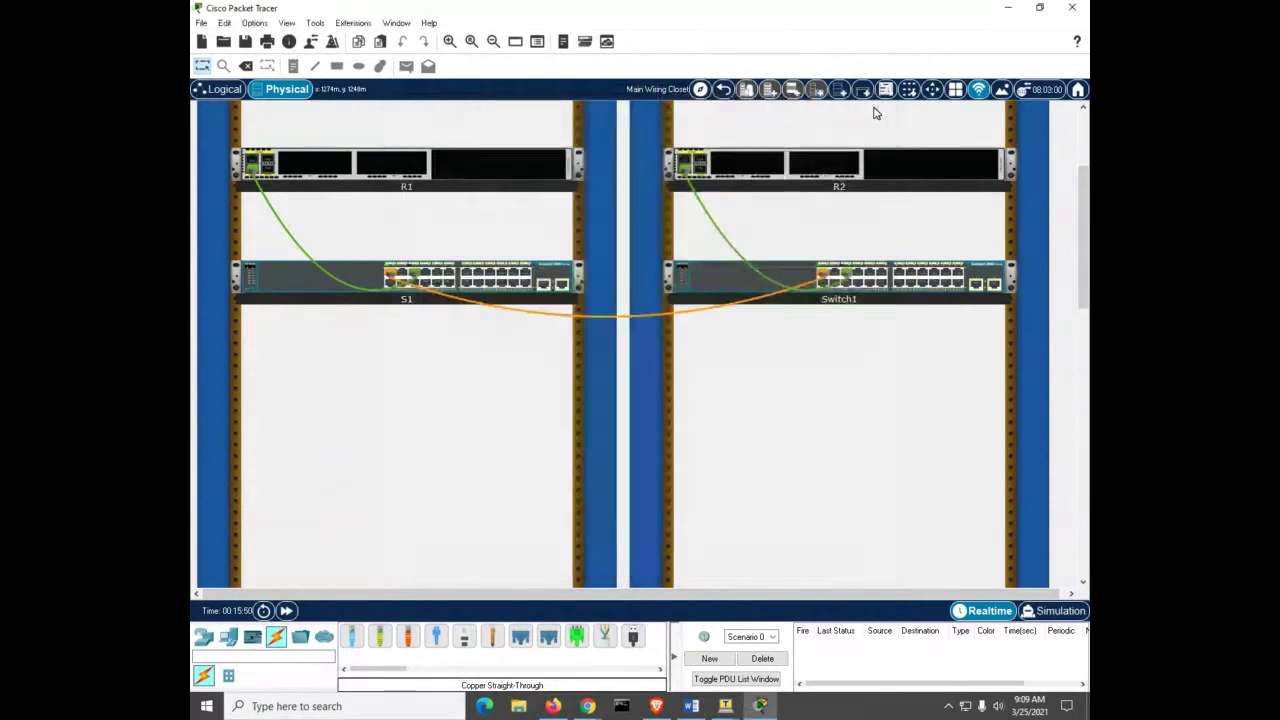
Step: Rename Switch1's display name to S2
click(838, 268)
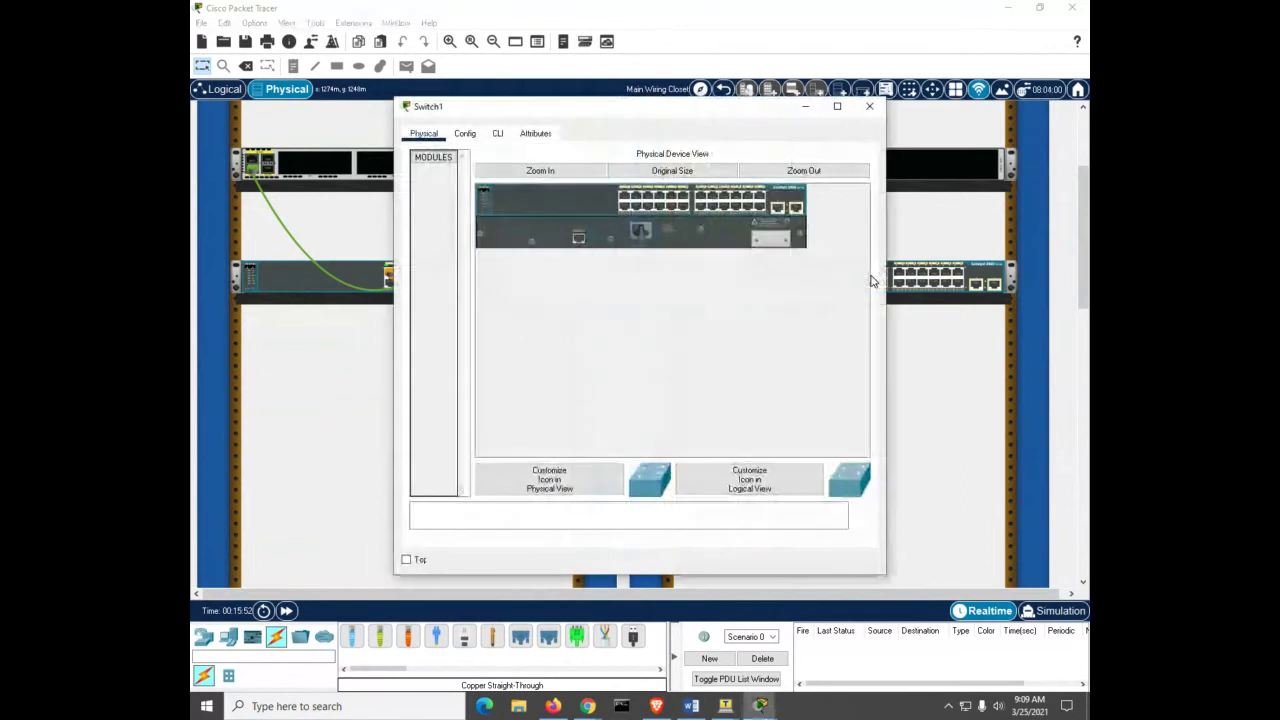
click(465, 133)
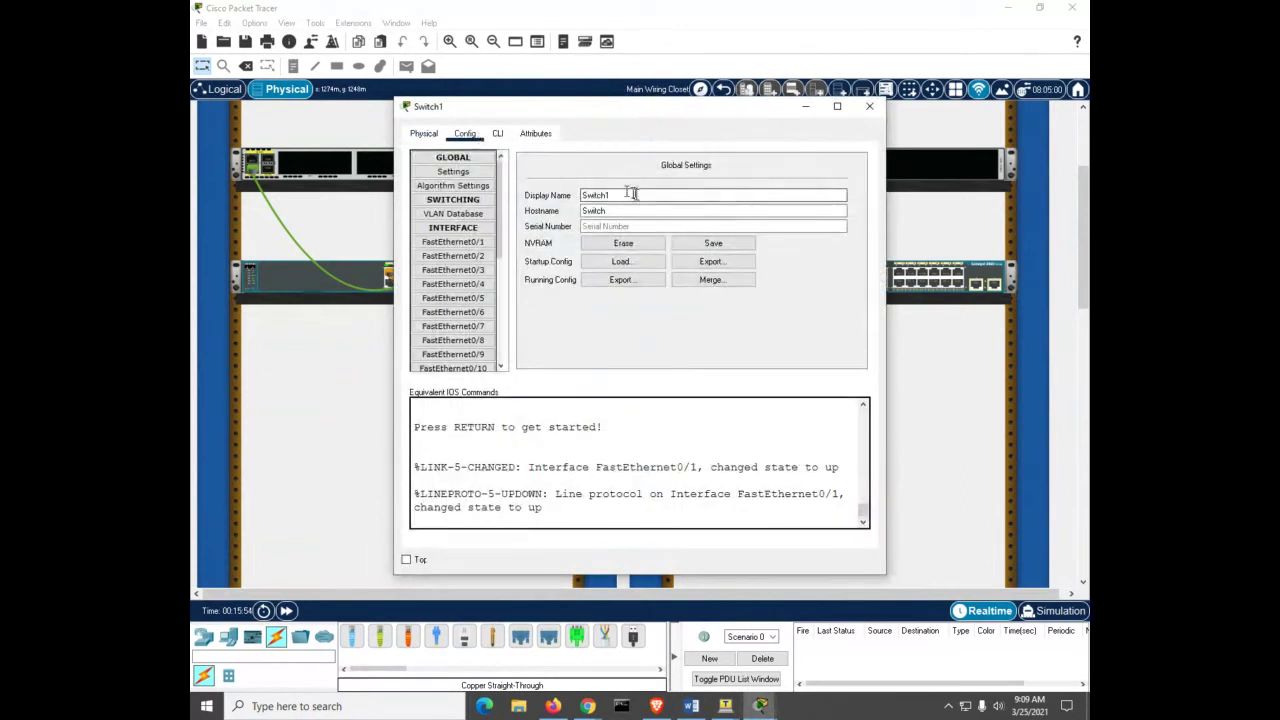
click(634, 195)
key(BackSpace)
key(BackSpace)
key(BackSpace)
key(BackSpace)
key(BackSpace)
key(BackSpace)
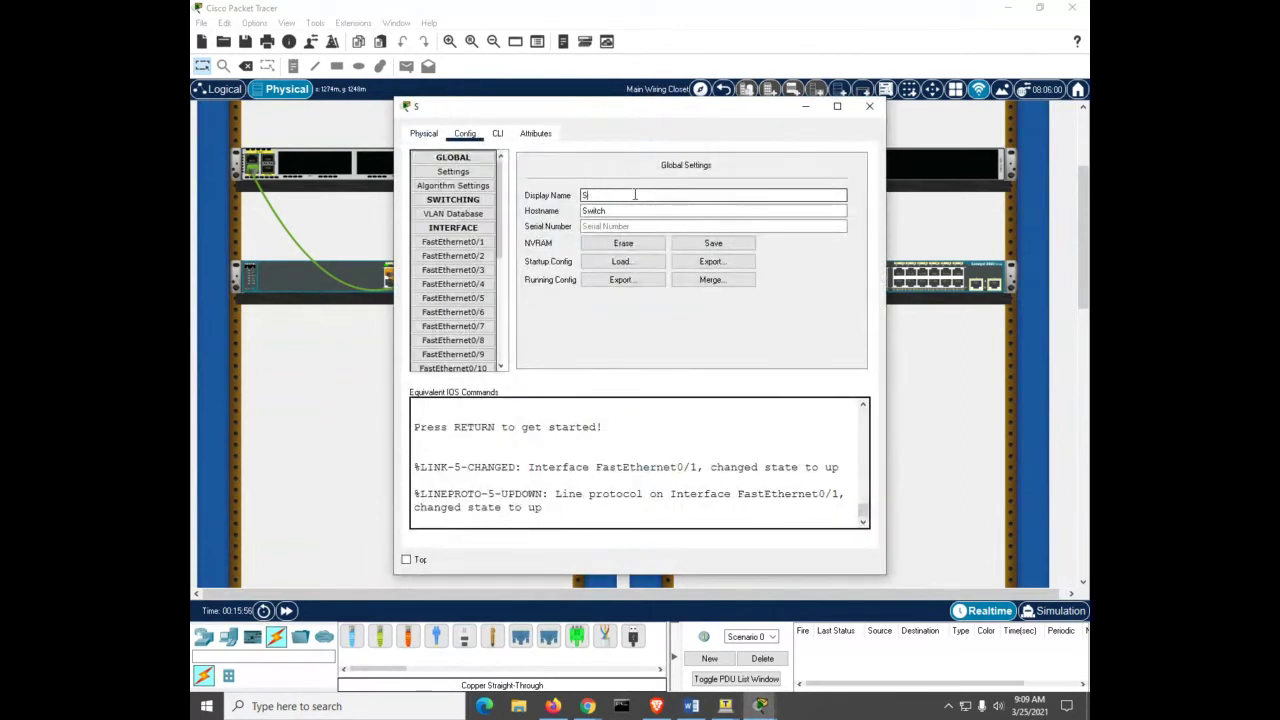
text(2)
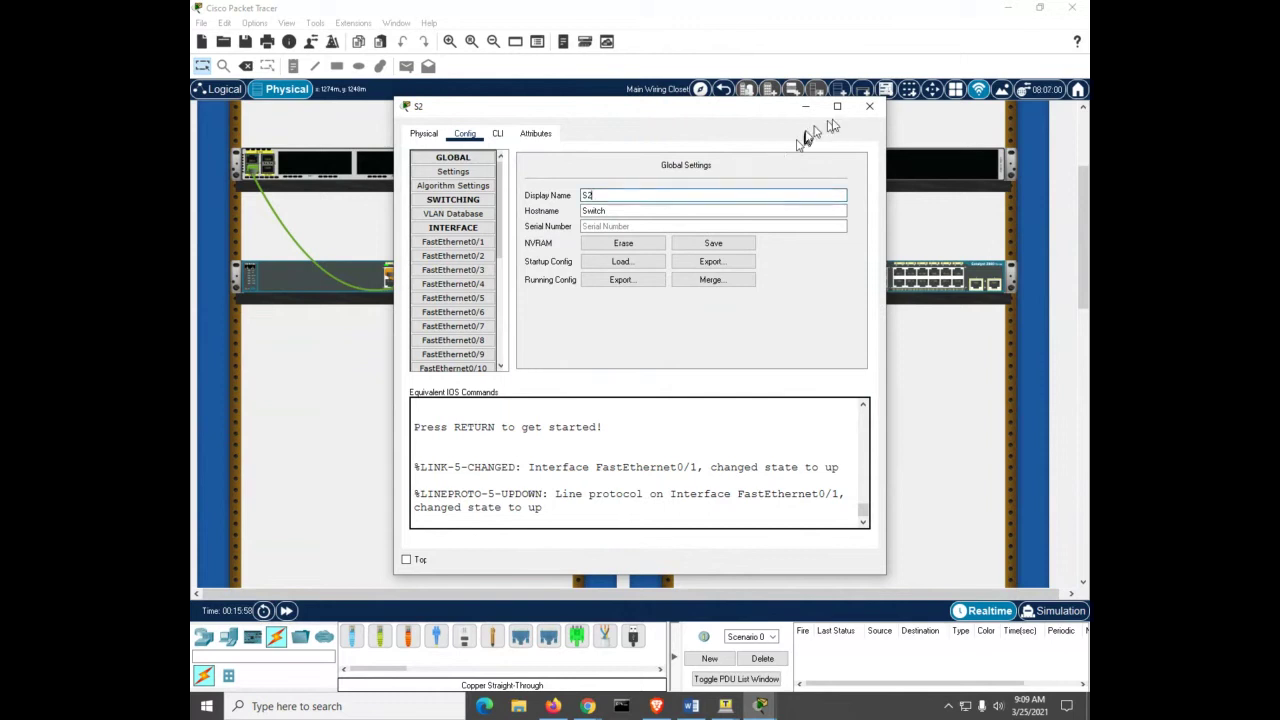
click(869, 108)
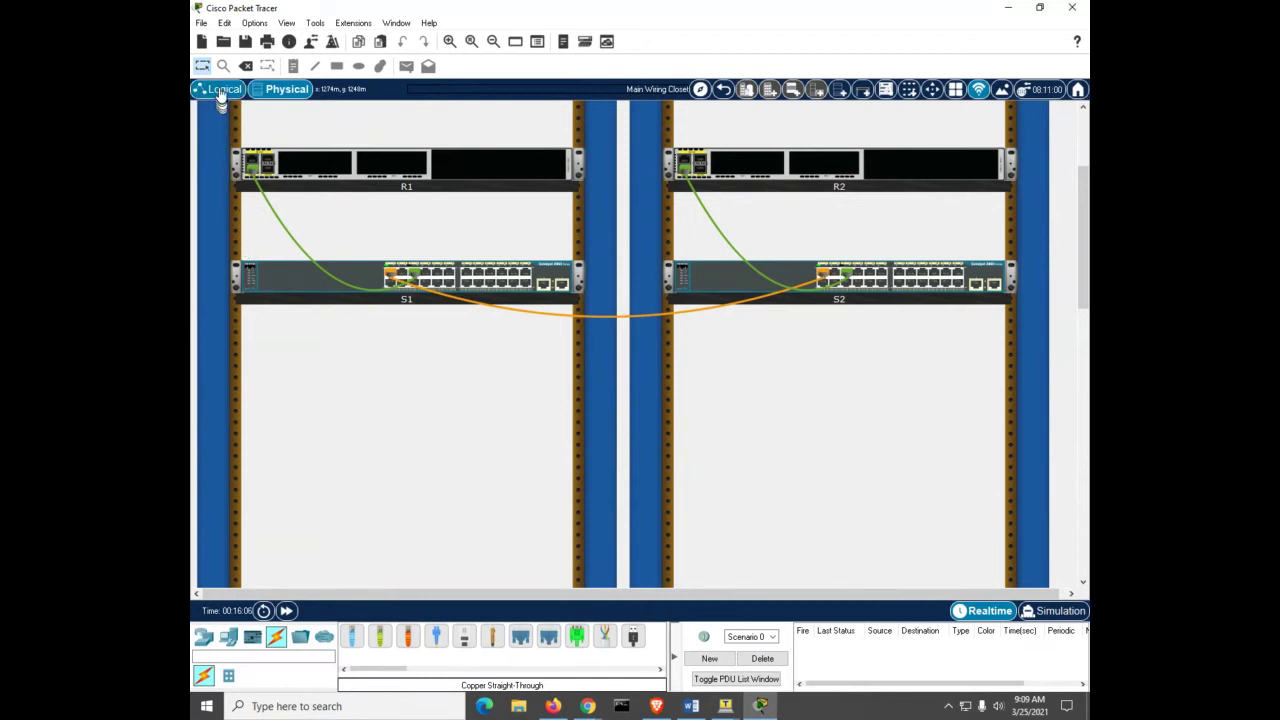
Step: Arrange R1, S1, S2 and R2 along the top of the logical view, then return to Physical view
click(221, 89)
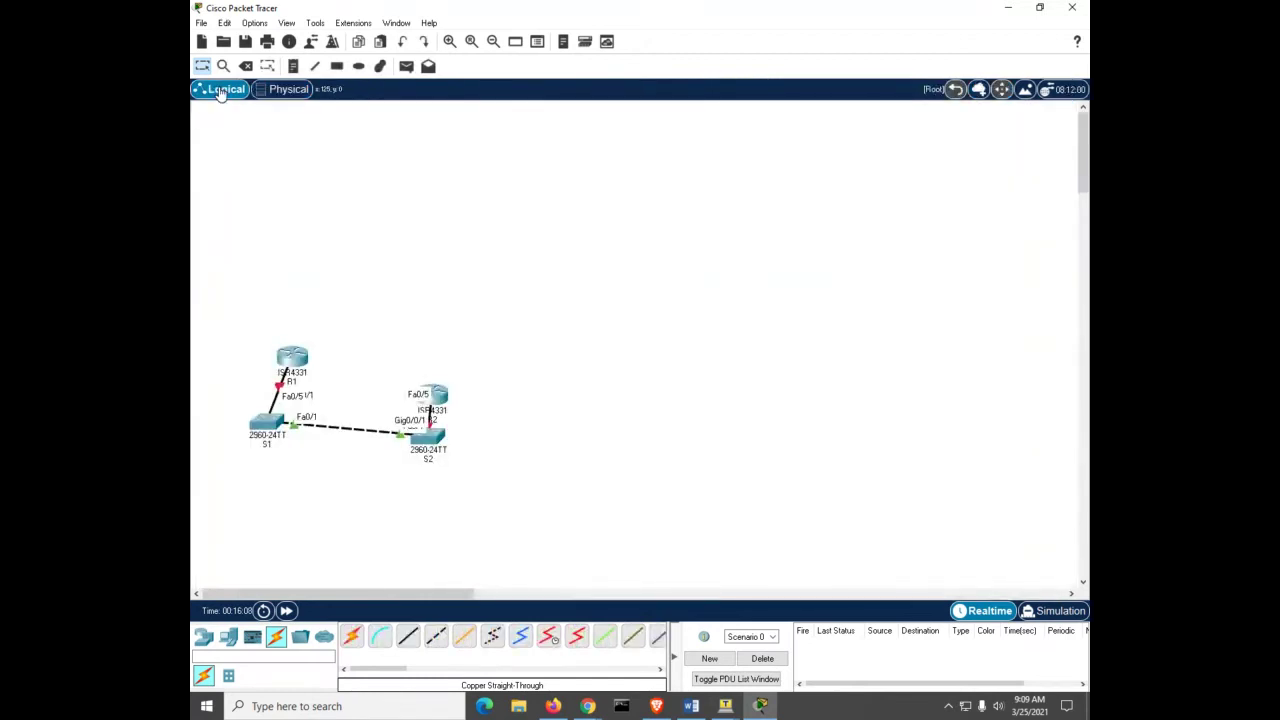
drag(292, 358, 262, 181)
drag(257, 418, 344, 180)
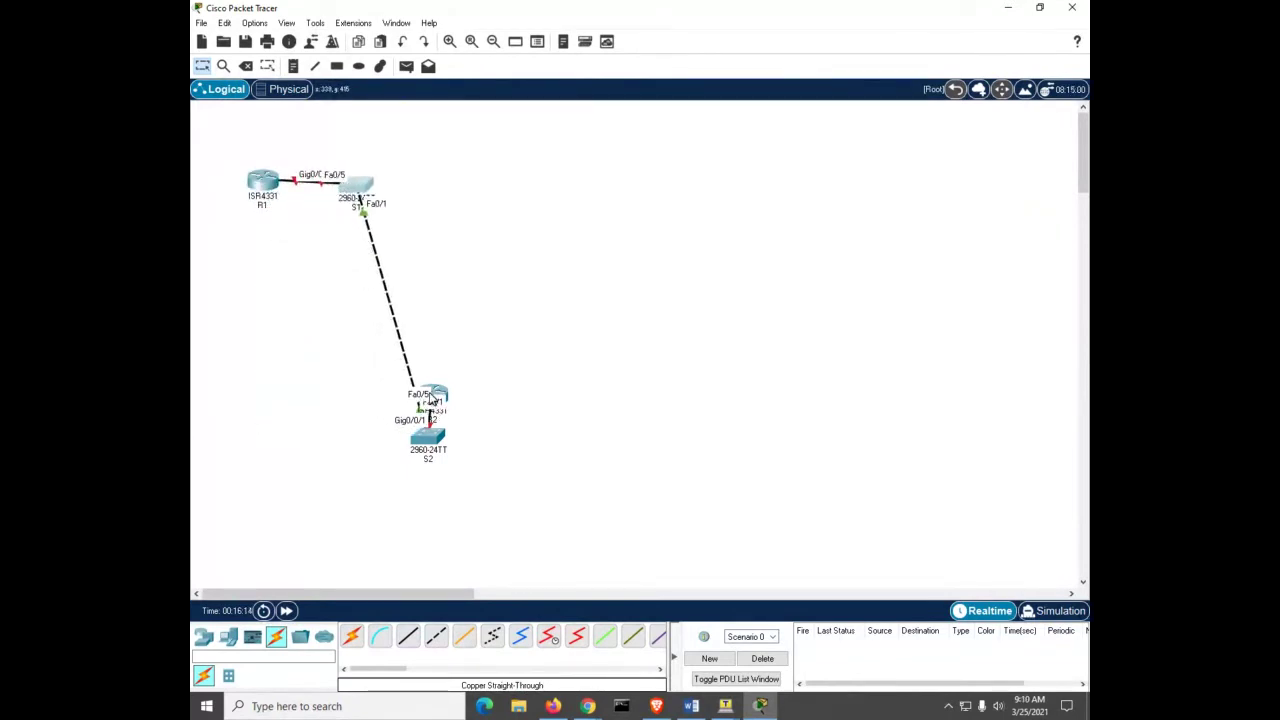
drag(432, 398, 462, 193)
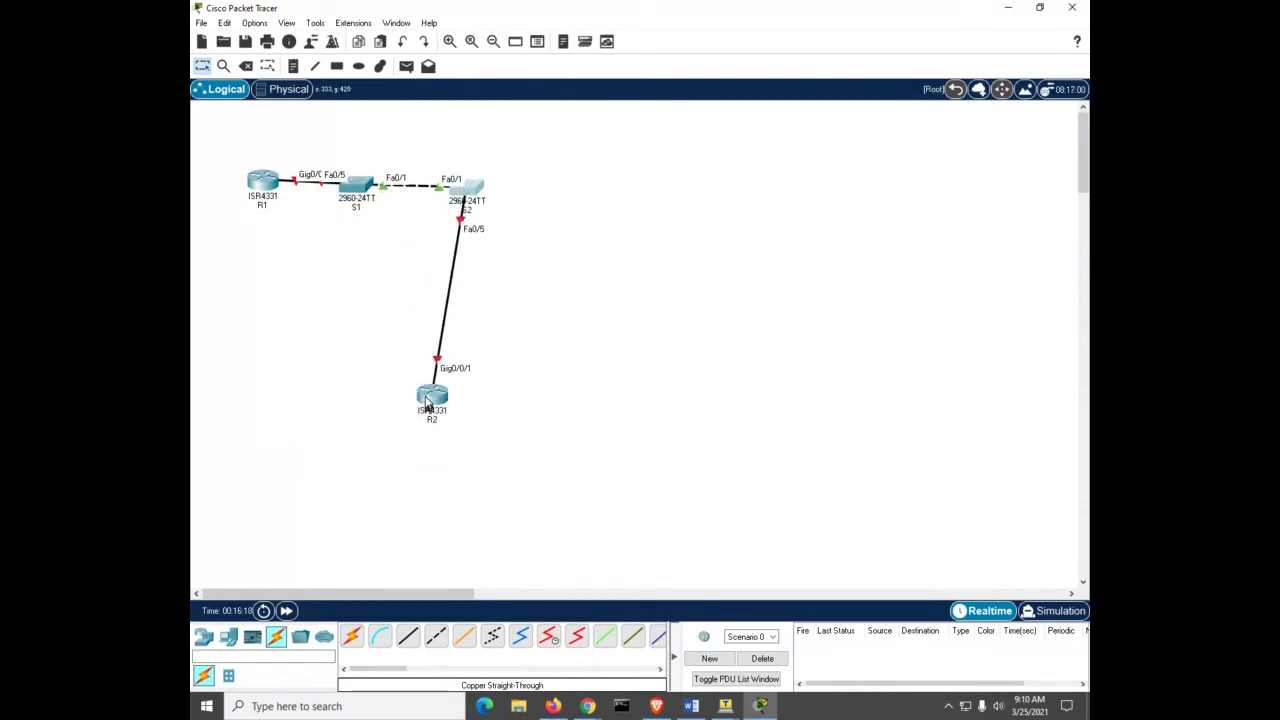
drag(432, 396, 588, 195)
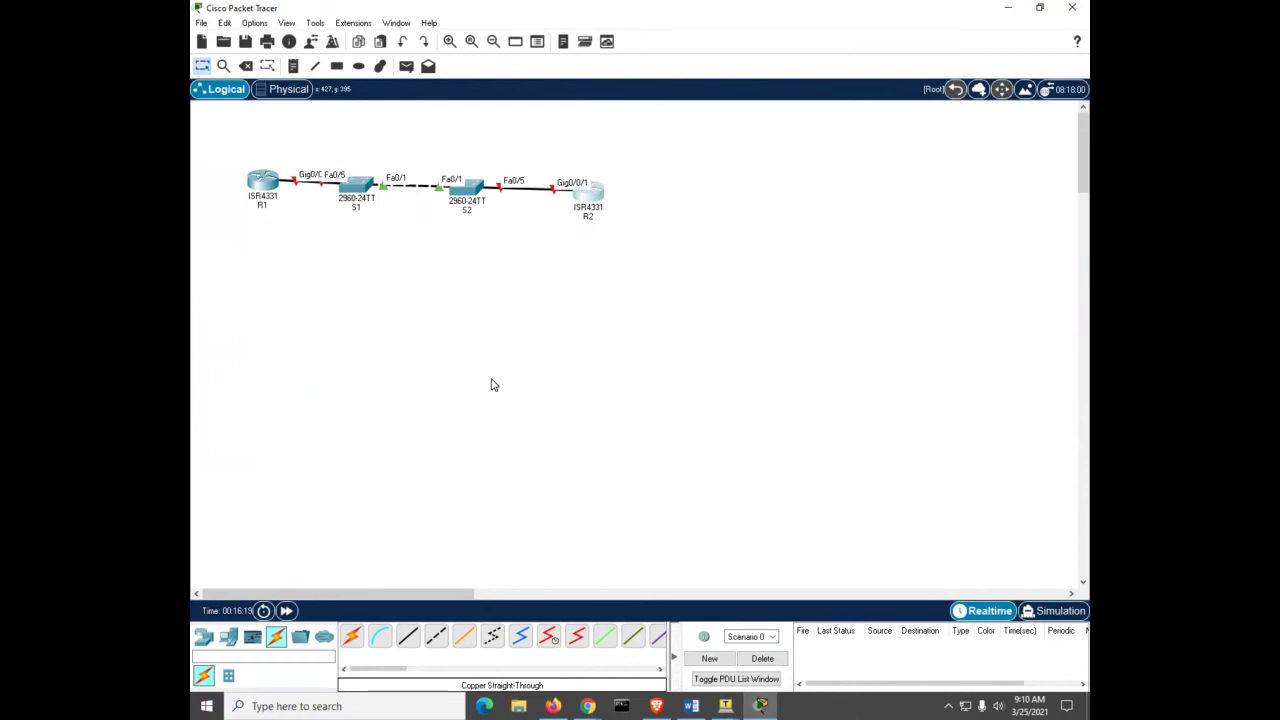
click(286, 89)
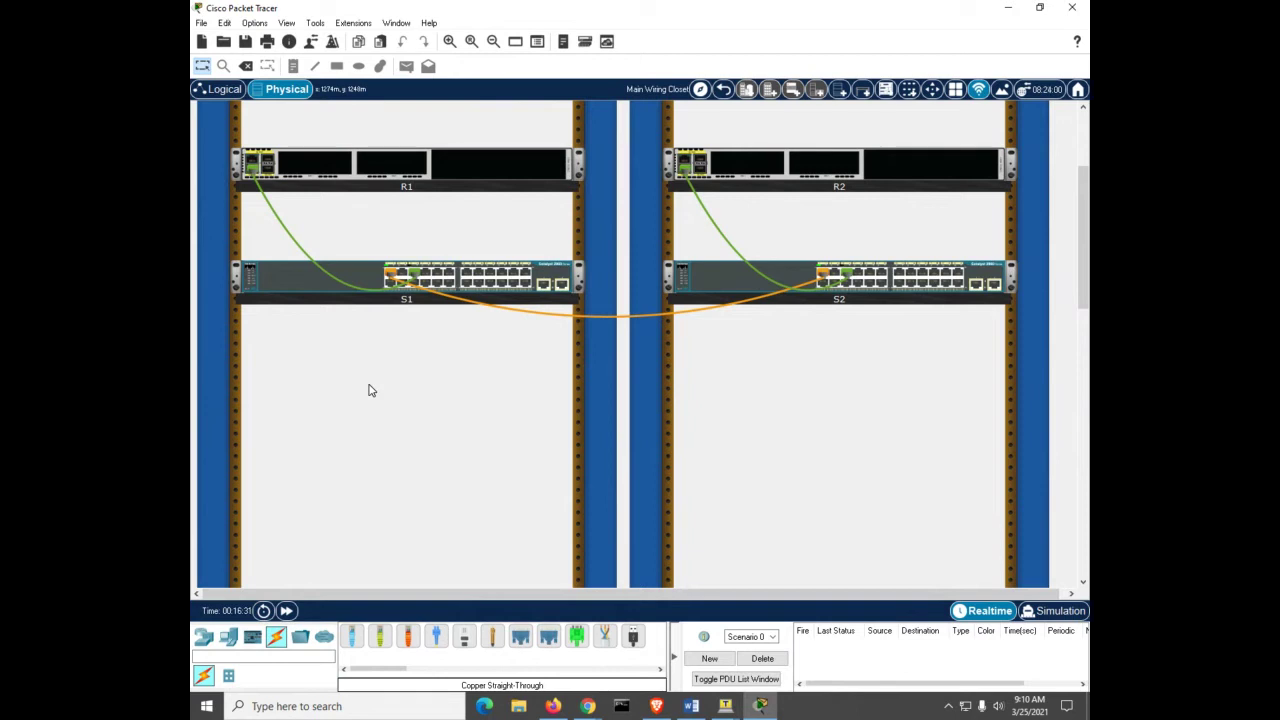
Step: Bring up the COM1 and COM4 Tera Term console sessions, then return to Packet Tracer
click(729, 705)
click(691, 666)
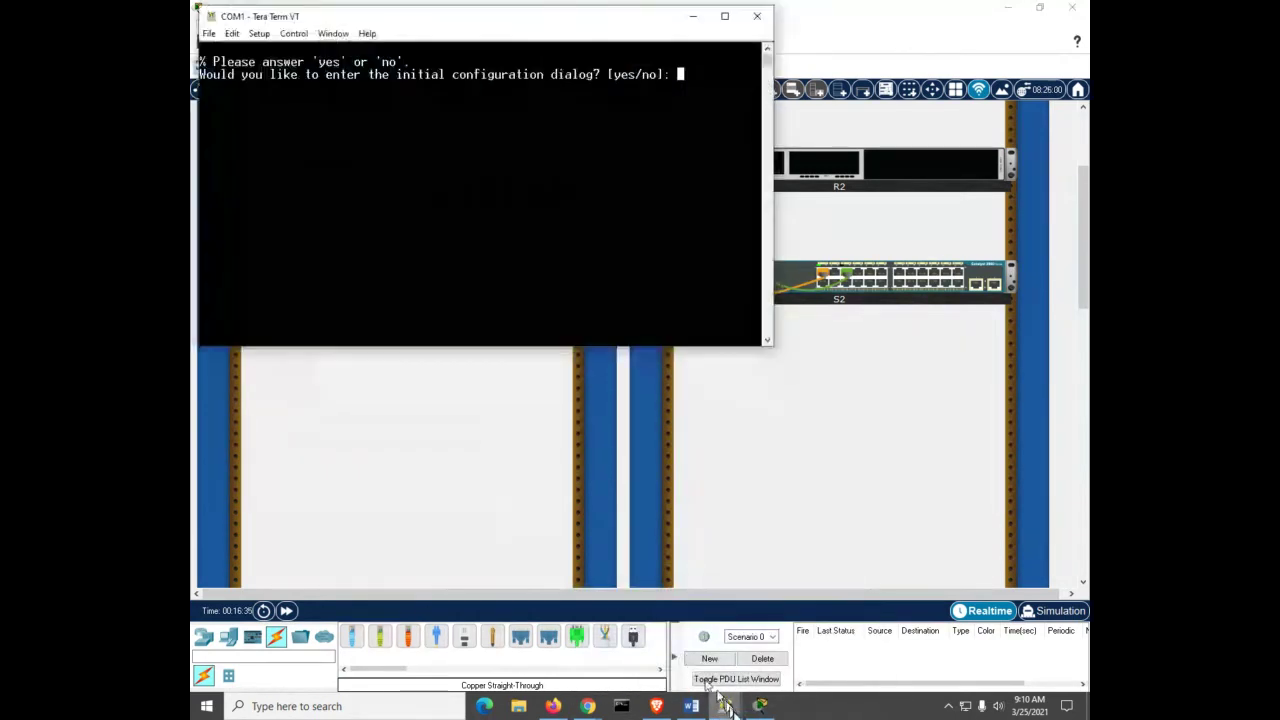
mouse_move(729, 705)
click(771, 672)
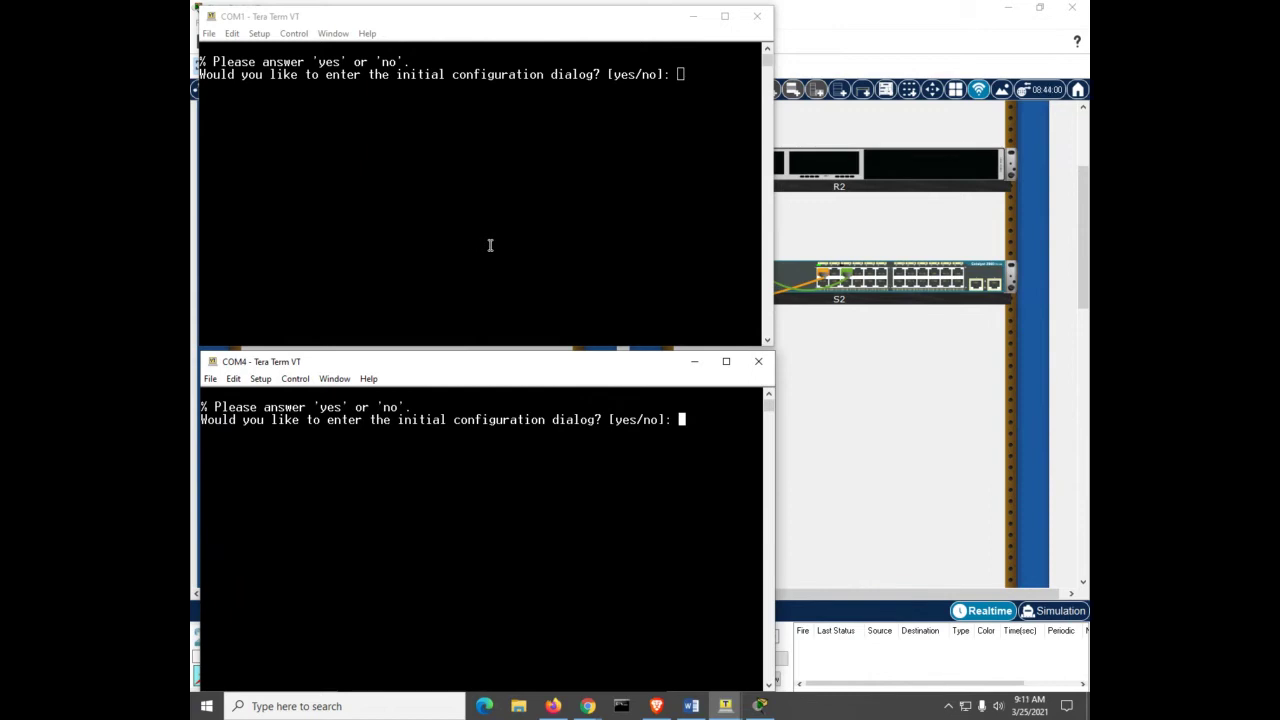
click(876, 451)
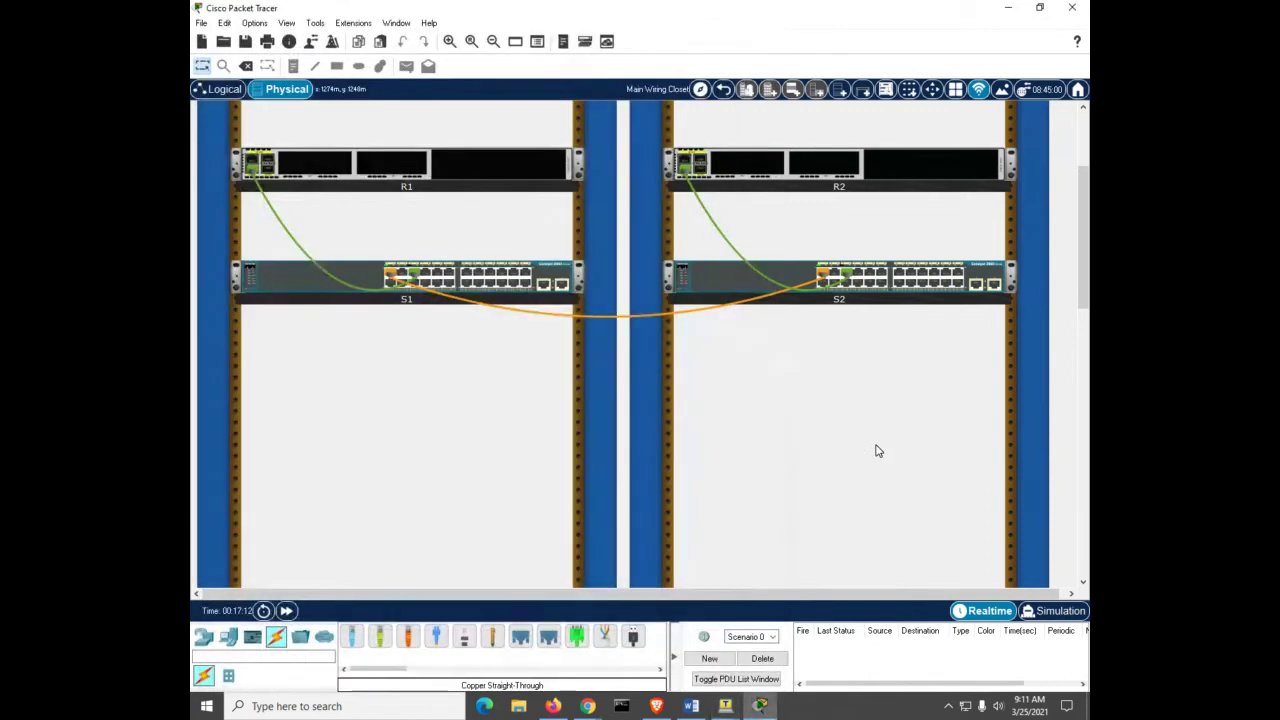
Step: Open R1's CLI in a widened window kept on top
click(463, 173)
click(497, 133)
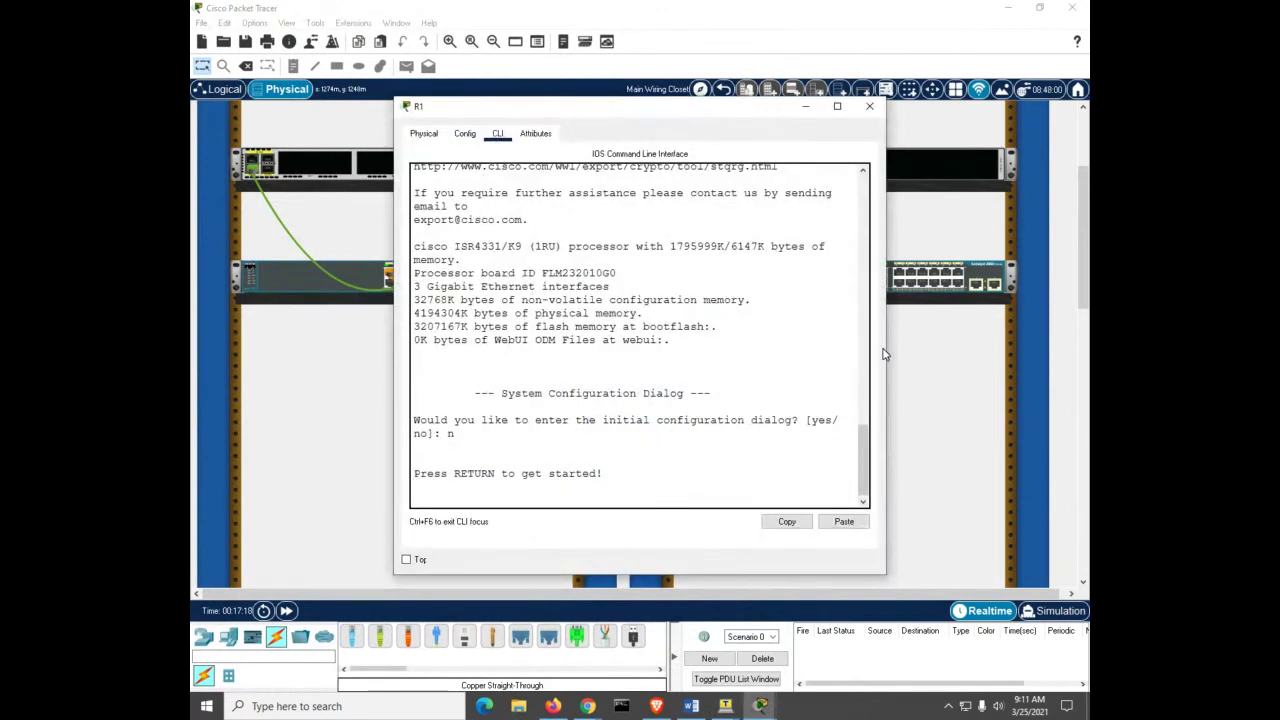
drag(886, 353, 1057, 360)
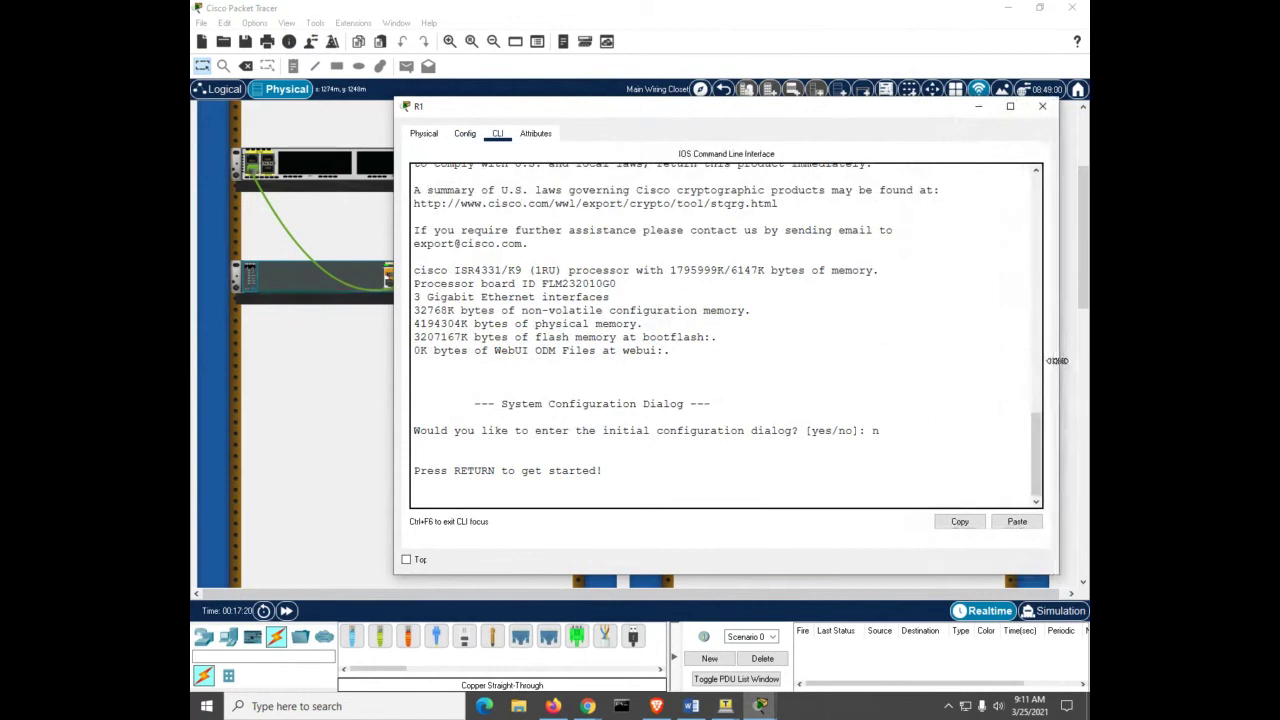
click(406, 559)
Step: On R1, get past the initial dialog, run enable, and run show startup-config
click(466, 410)
key(Return)
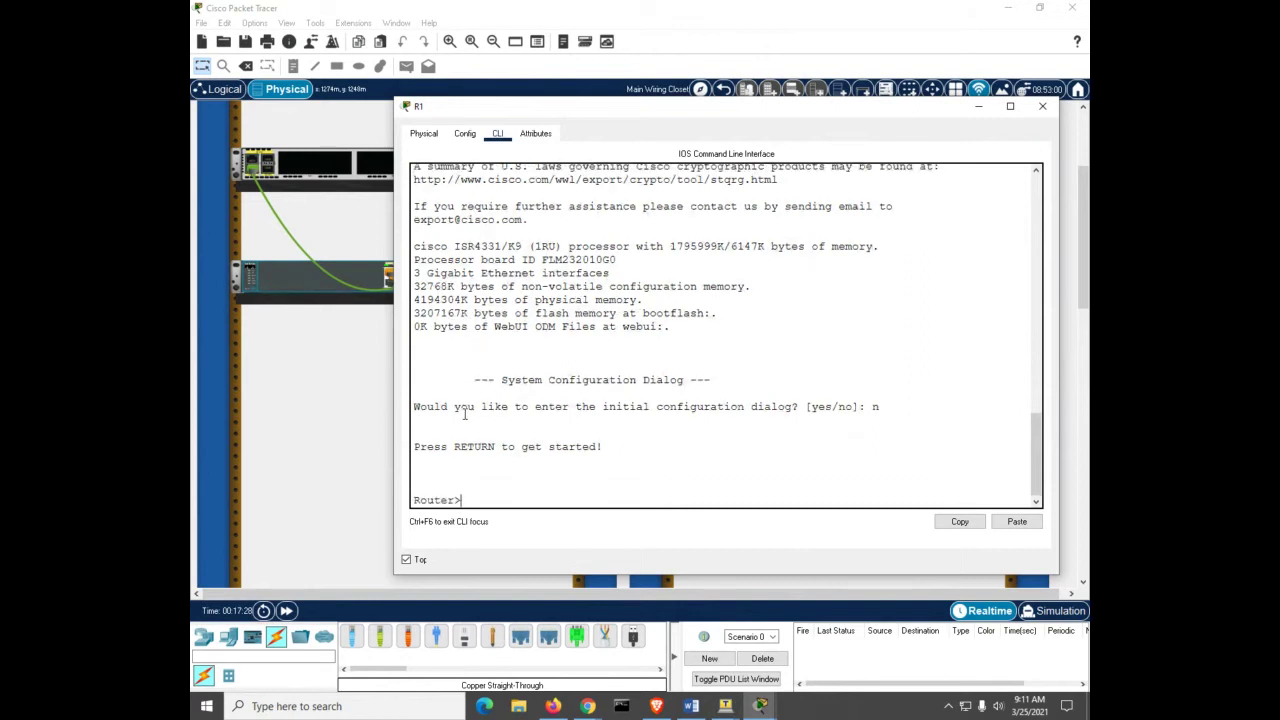
drag(464, 413, 752, 407)
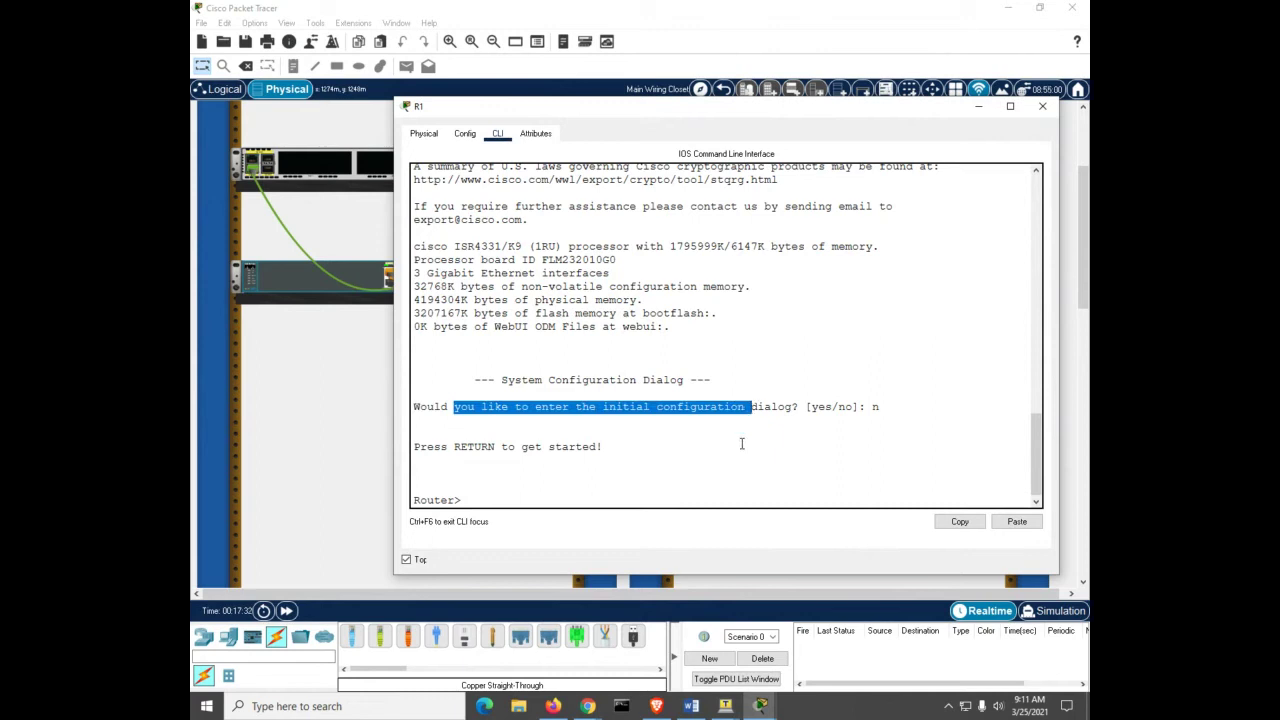
click(512, 486)
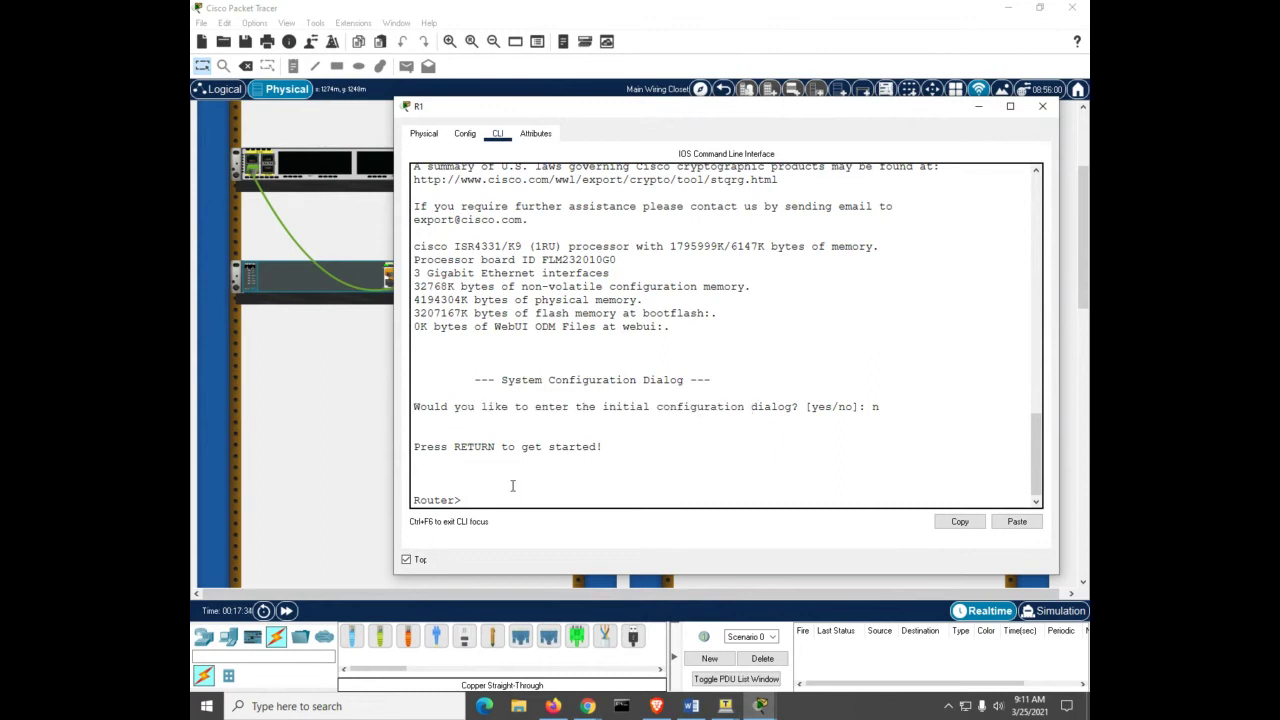
key(Return)
text(en)
key(Tab)
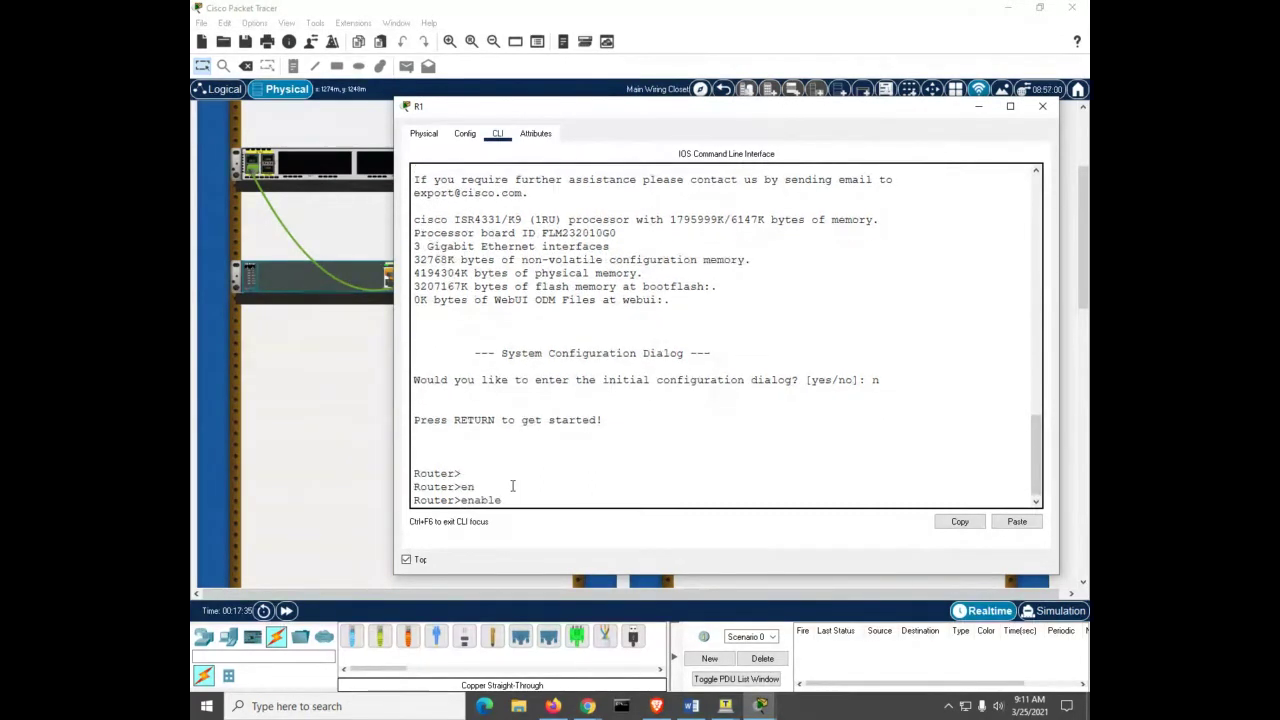
key(Return)
text(show star)
key(Tab)
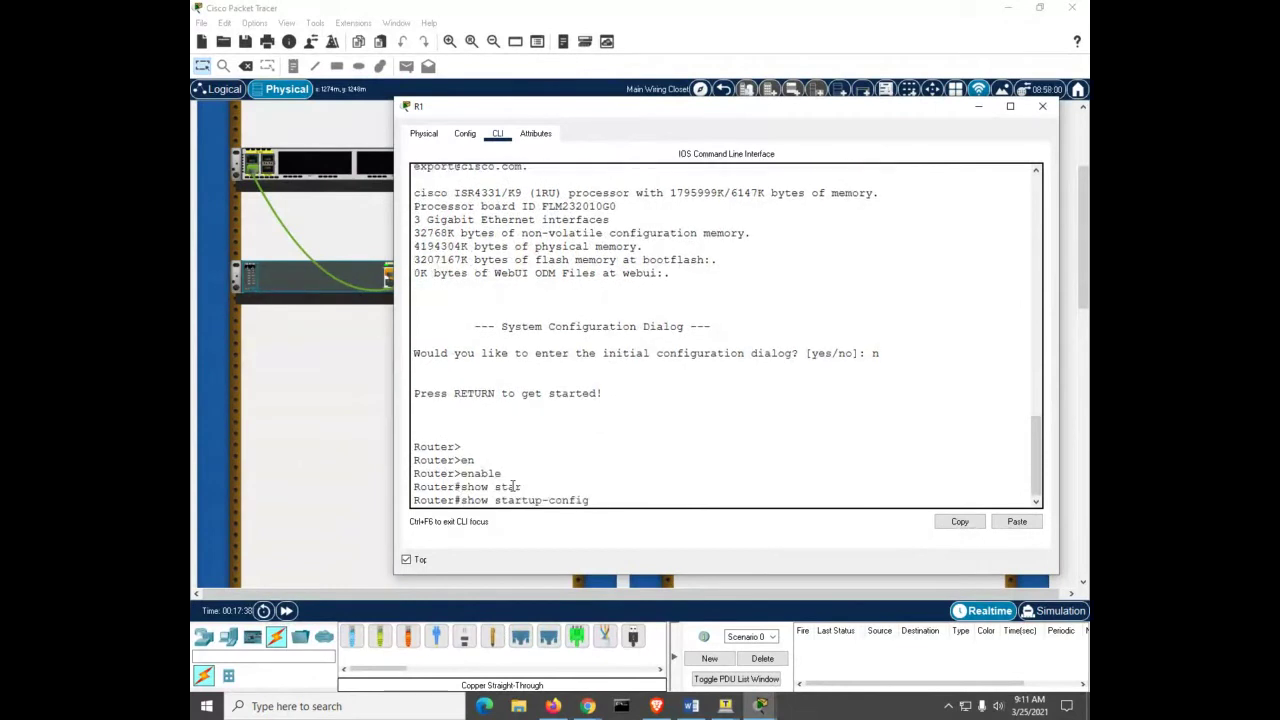
key(Return)
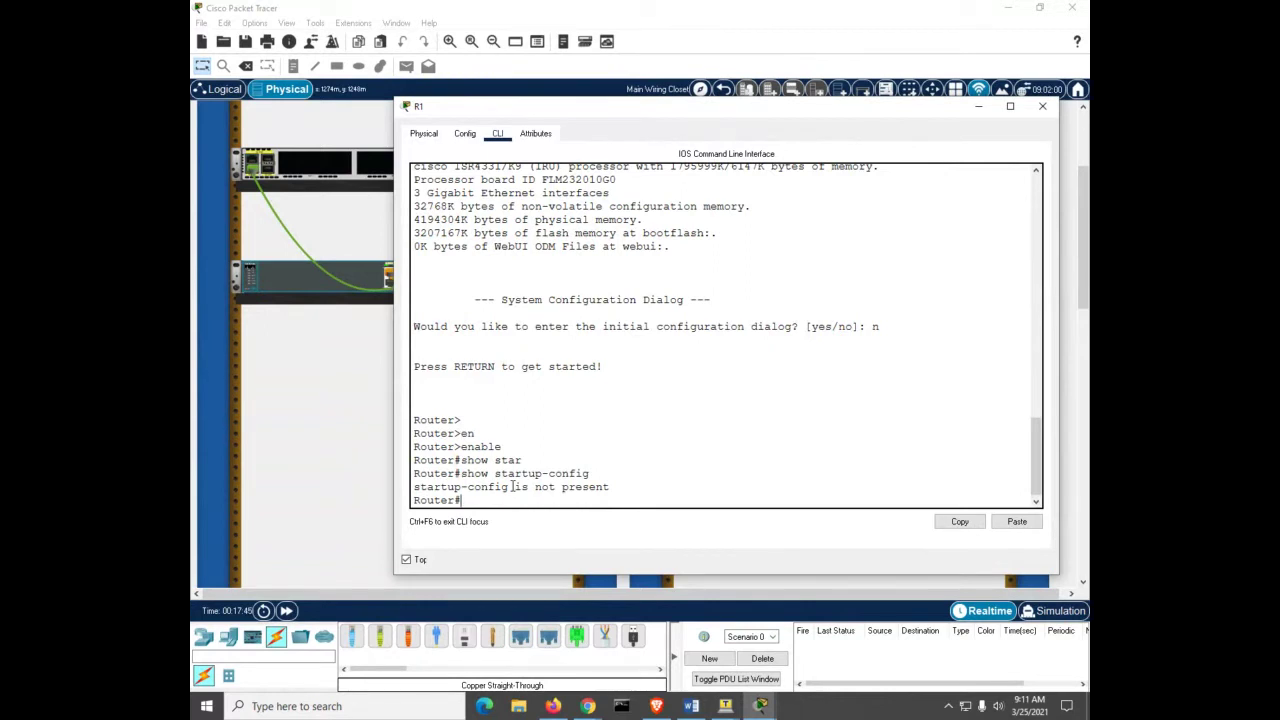
Step: Enter global configuration mode and set the router hostname to R1
text(conf)
key(Tab)
text(t)
key(Tab)
key(Return)
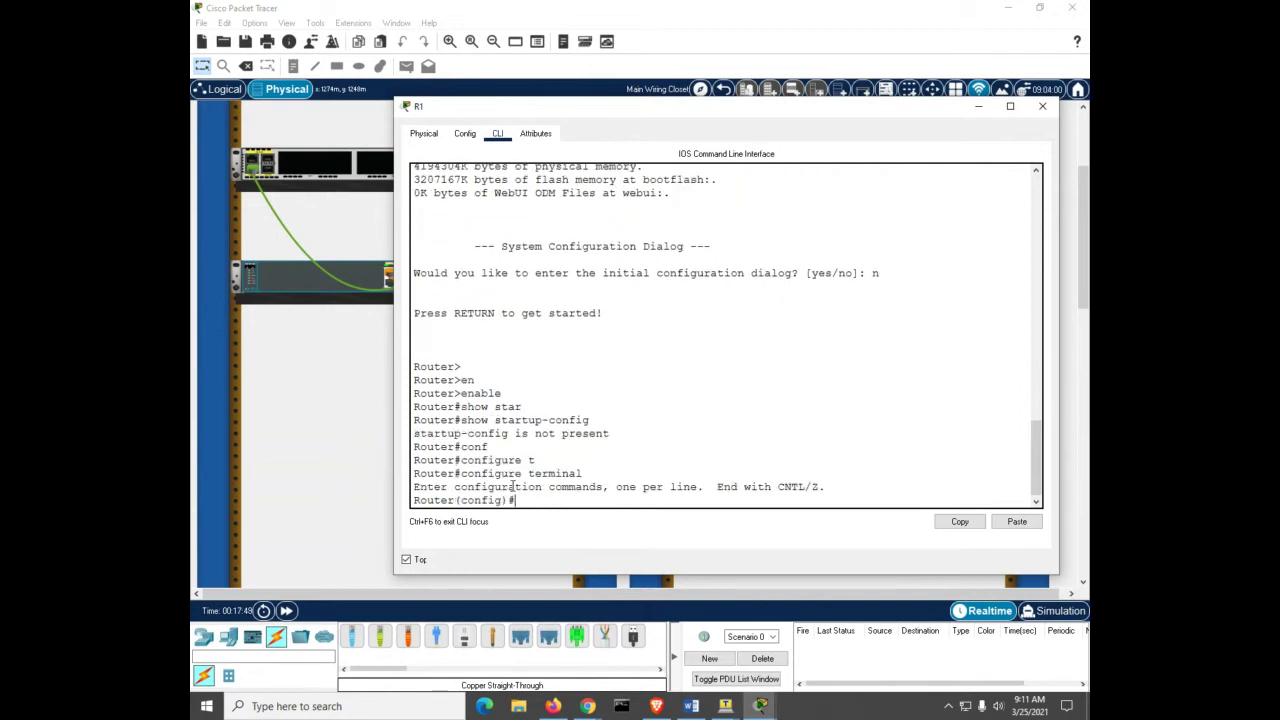
text(ho)
key(Tab)
text(R)
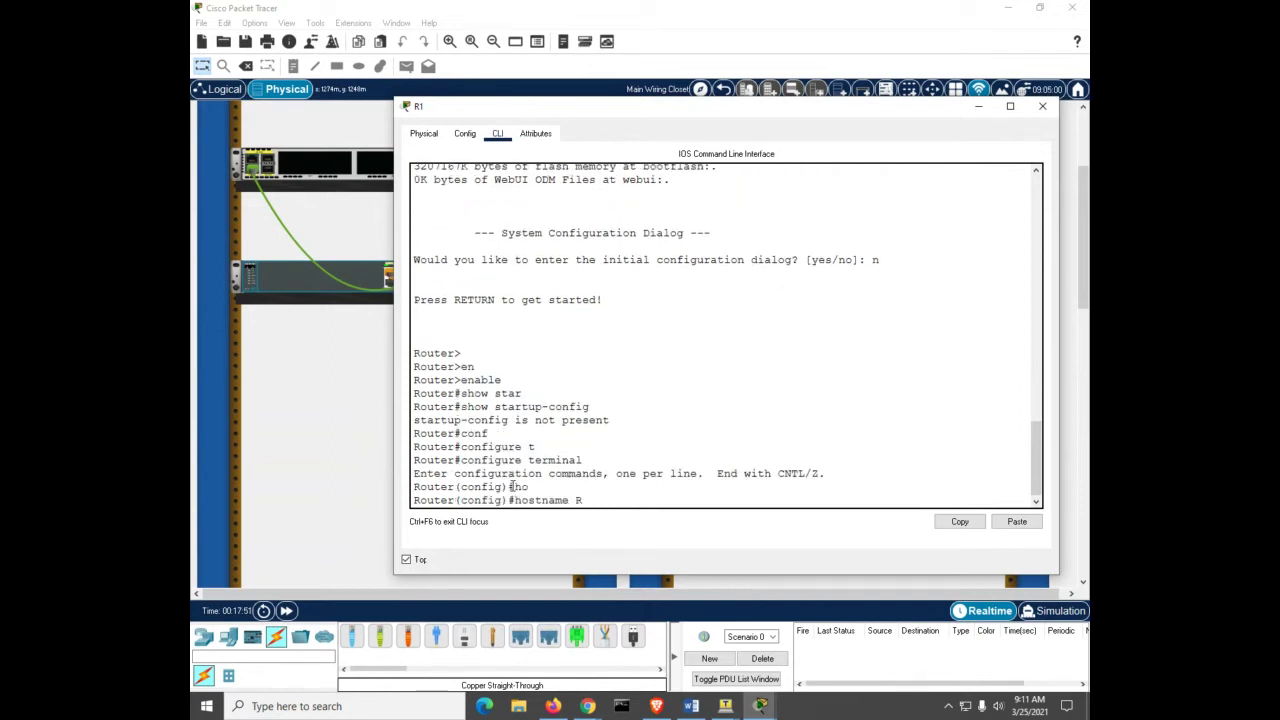
text(1)
key(Return)
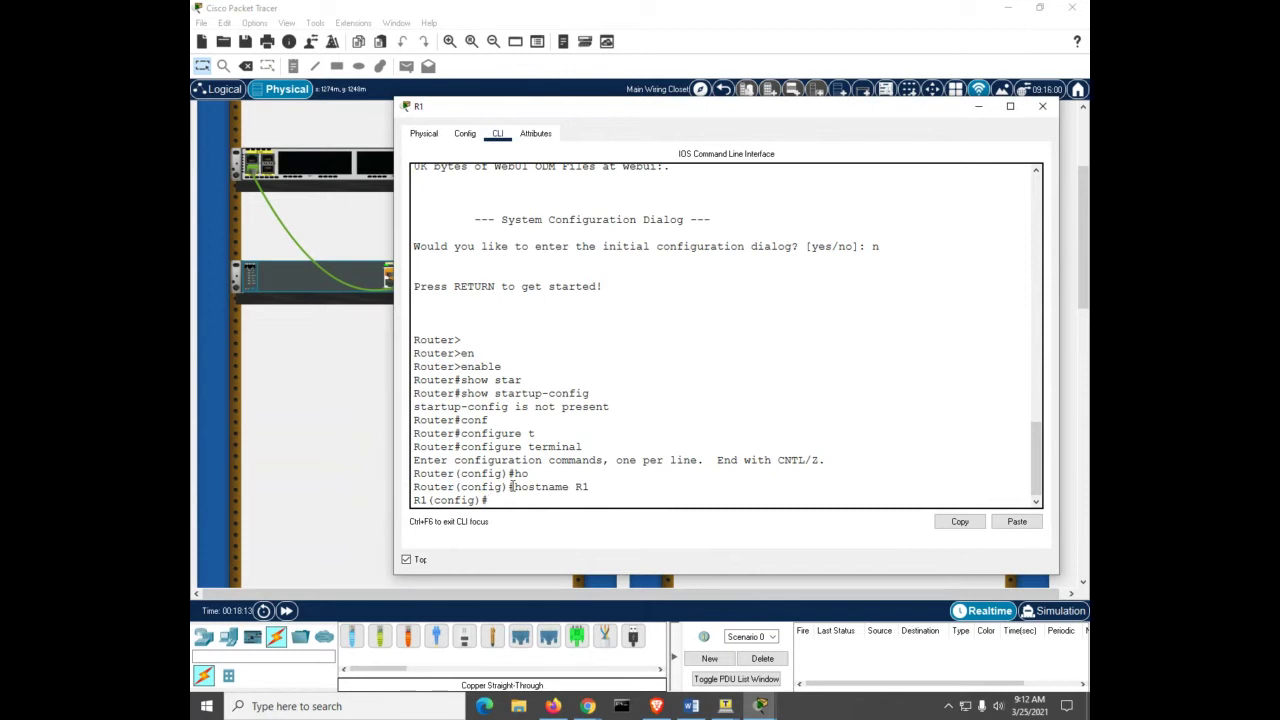
Step: Enter interface configuration for GigabitEthernet0/0/1
text(int)
key(Tab)
text(g)
key(Tab)
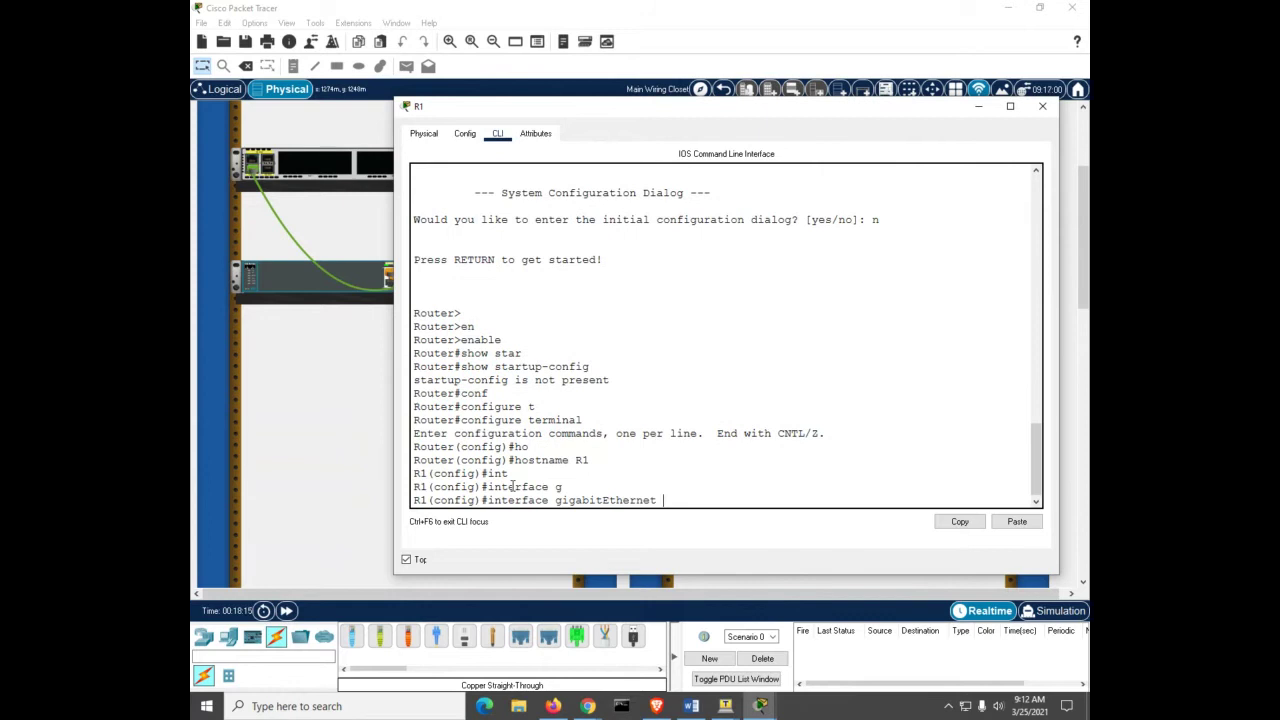
text(g0/0/1)
key(Return)
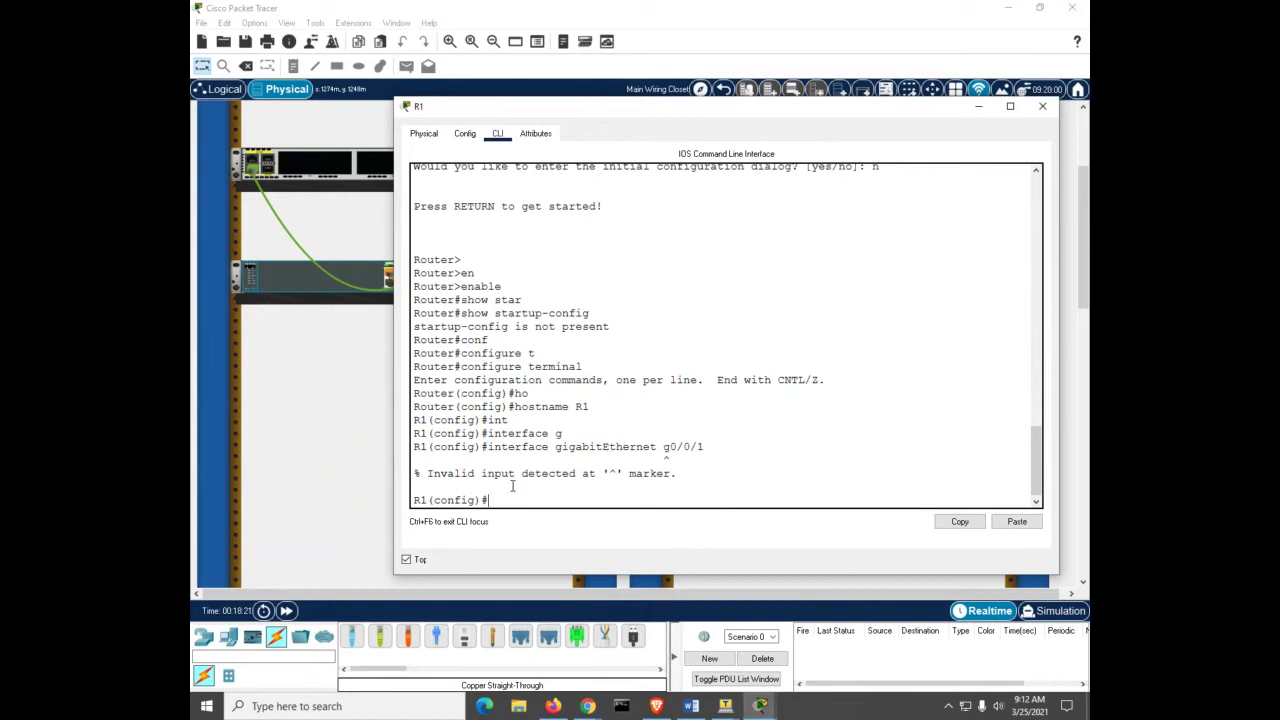
text(int)
key(Tab)
text(g)
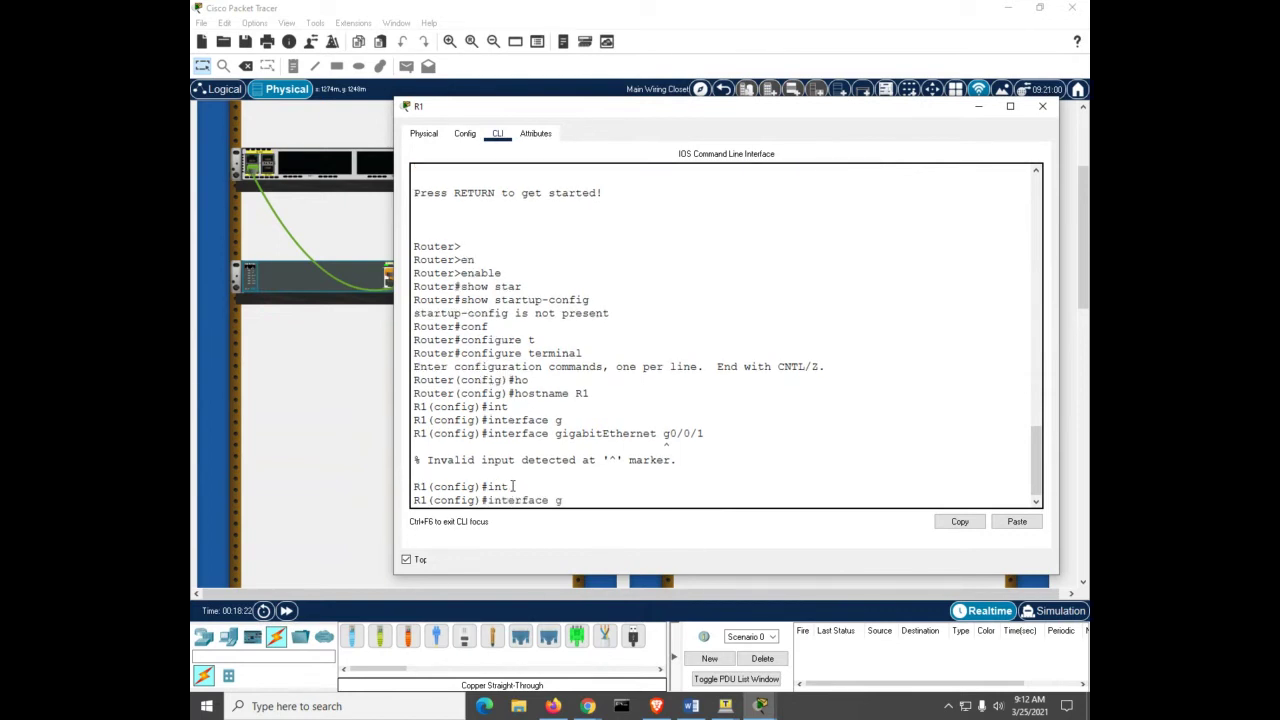
text(i)
key(Tab)
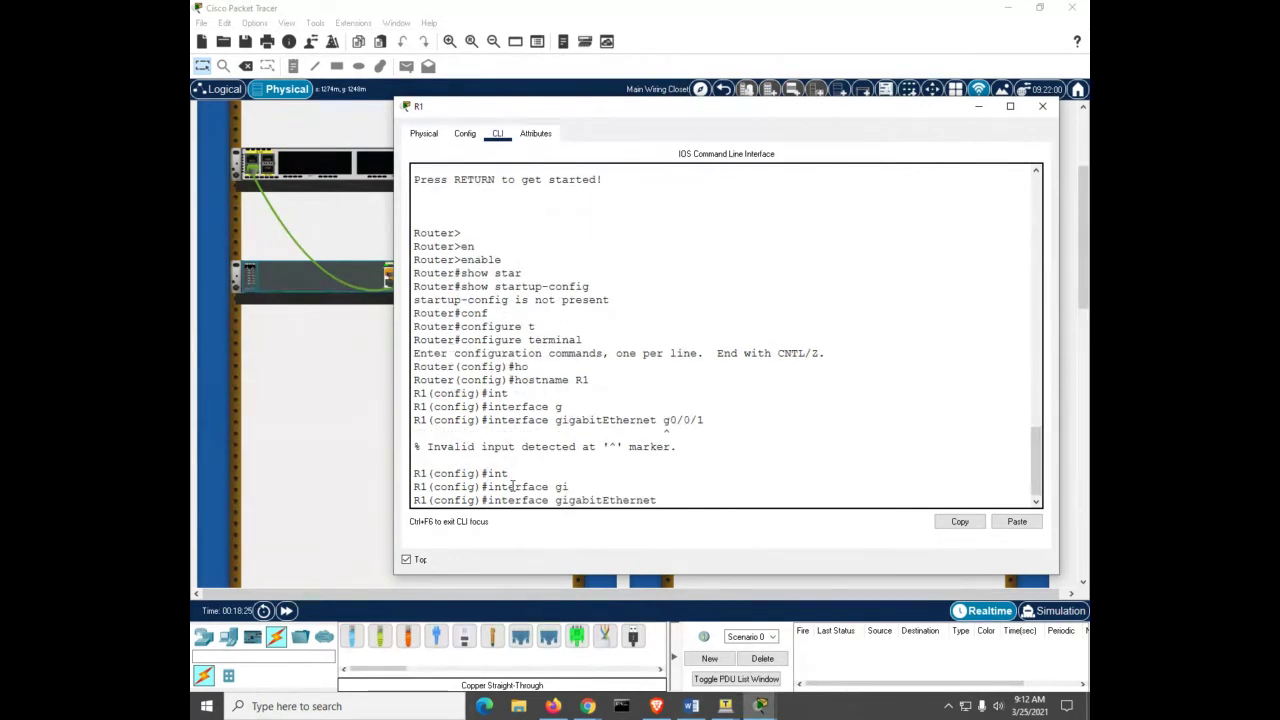
text(0/0/1)
key(Return)
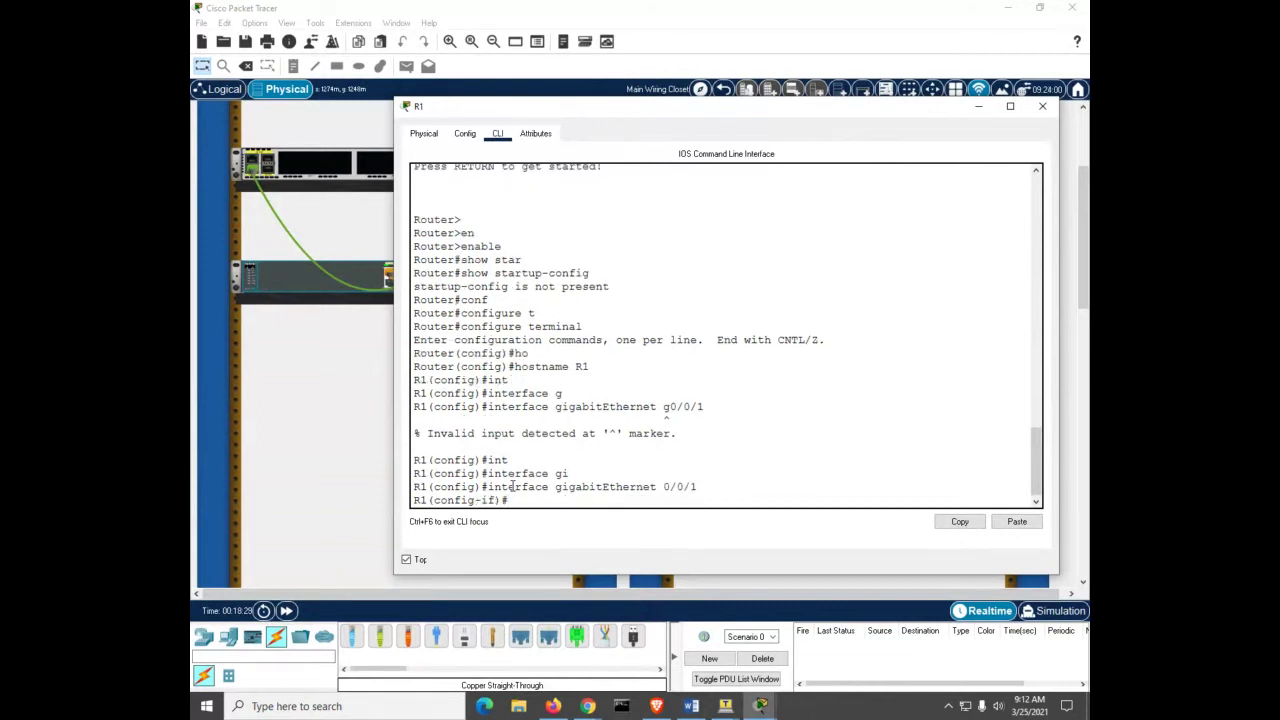
Step: Bring GigabitEthernet0/0/1 up with no shutdown and exit back to the R1# prompt
text(no sh)
key(Tab)
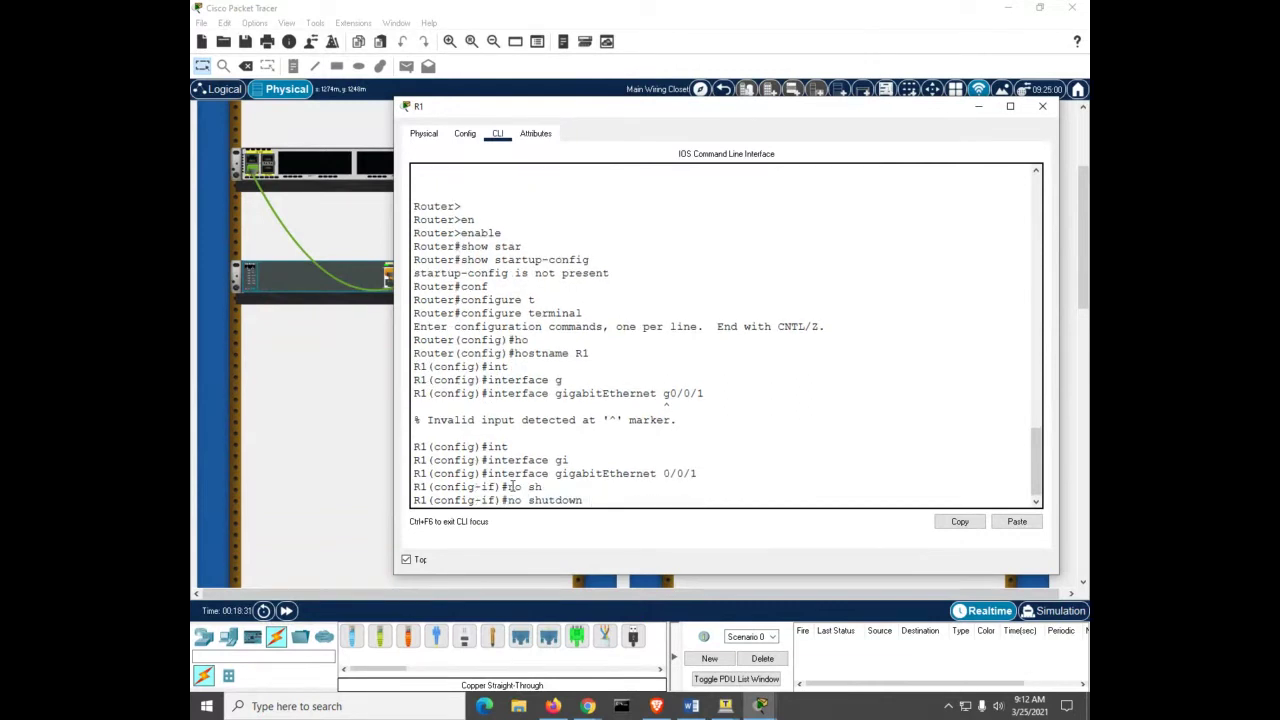
key(Return)
key(ctrl+z)
key(Return)
key(Return)
key(Return)
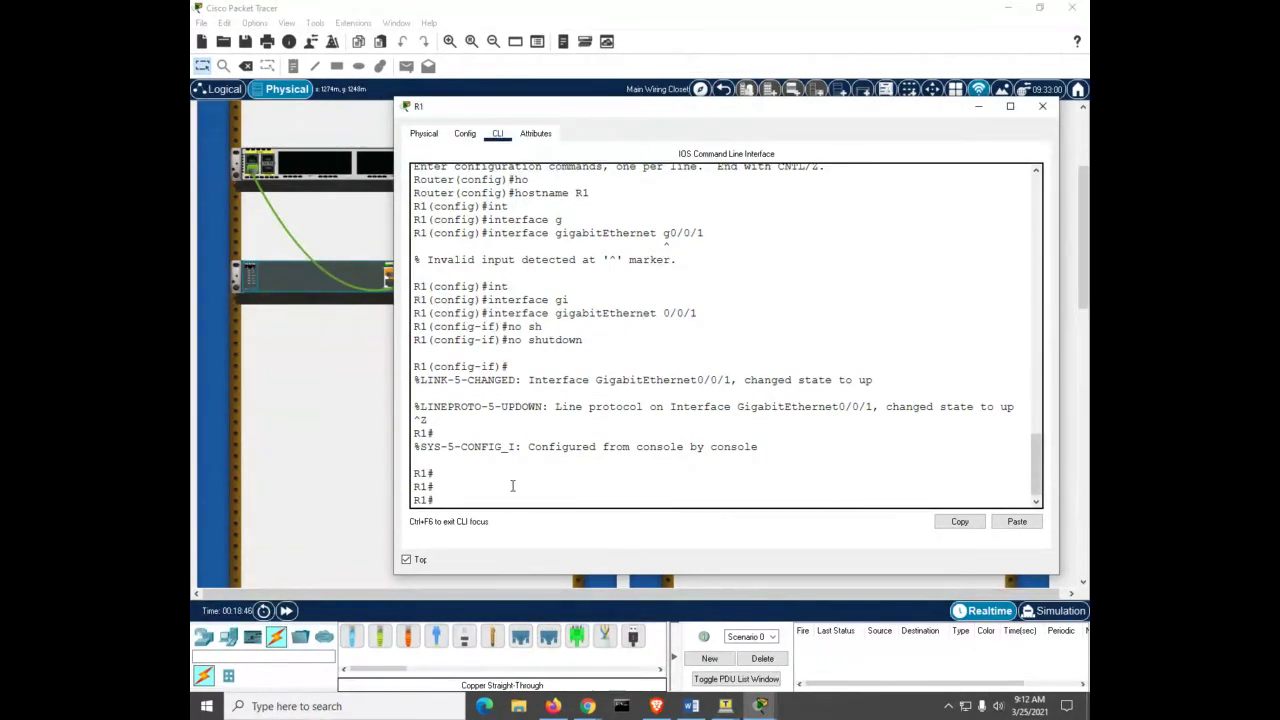
click(296, 455)
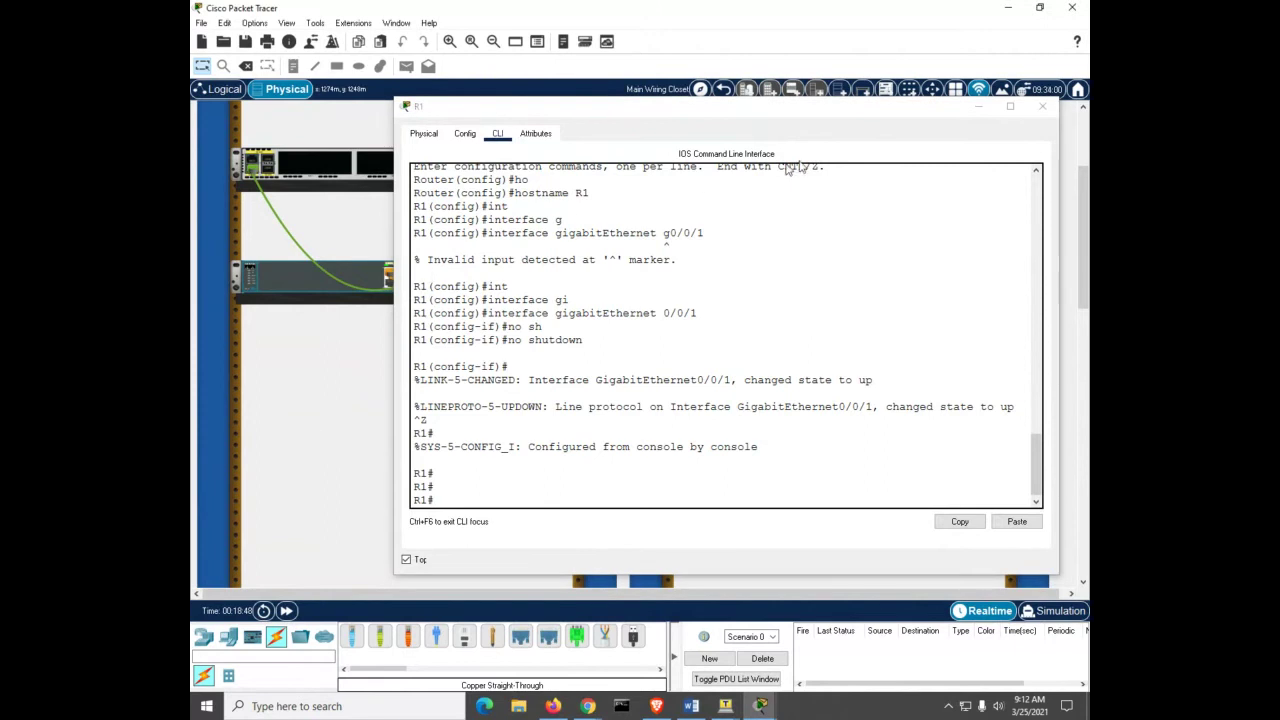
Step: Open R2's command line in a widened, always-on-top window and start the console
click(982, 107)
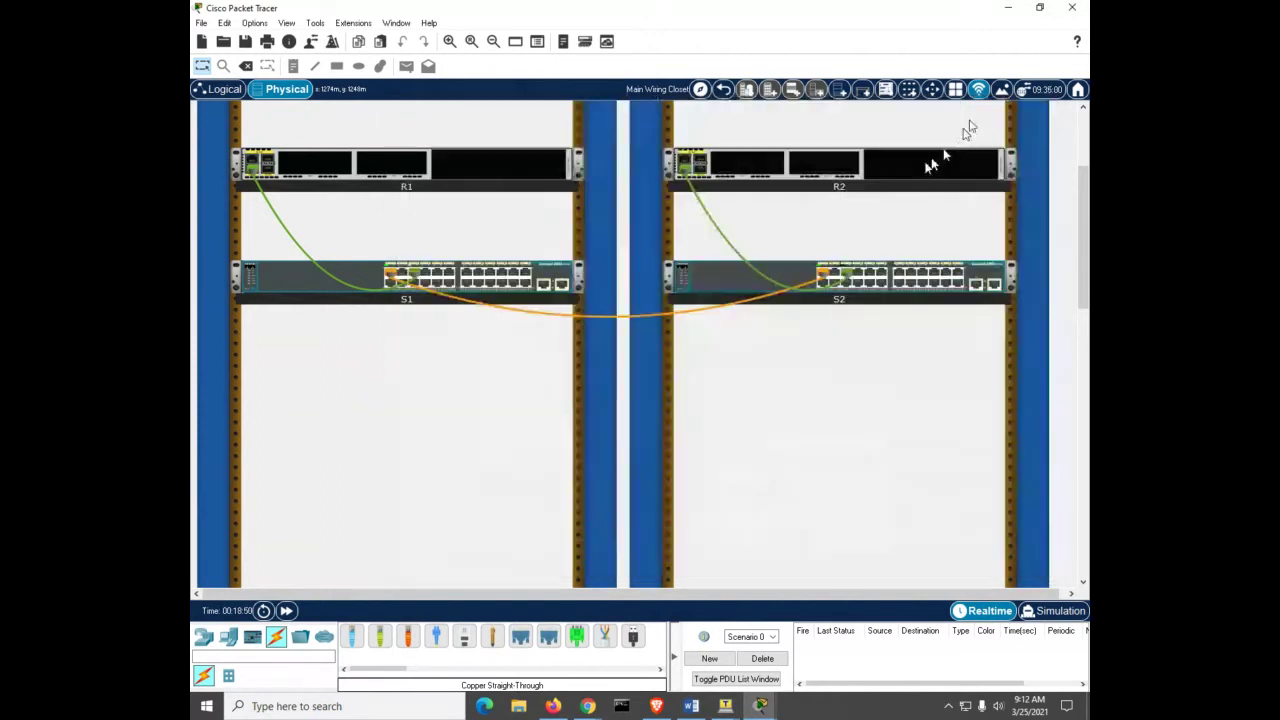
click(895, 163)
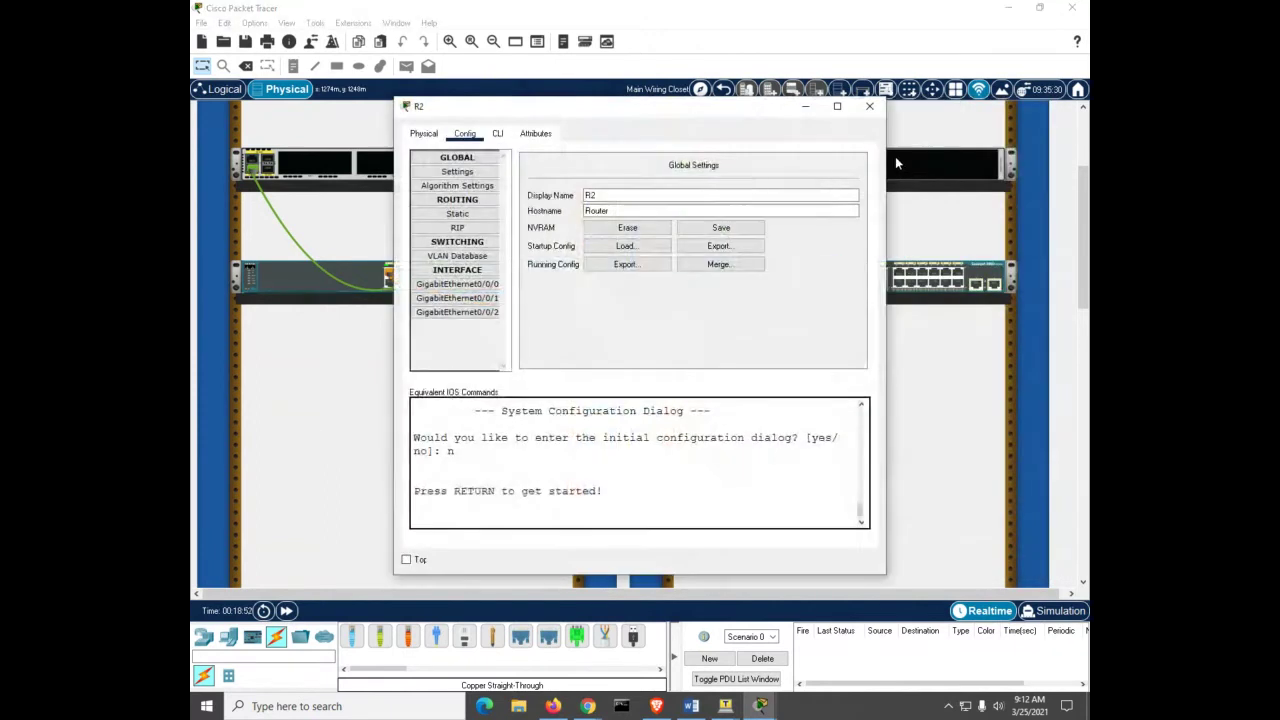
click(498, 133)
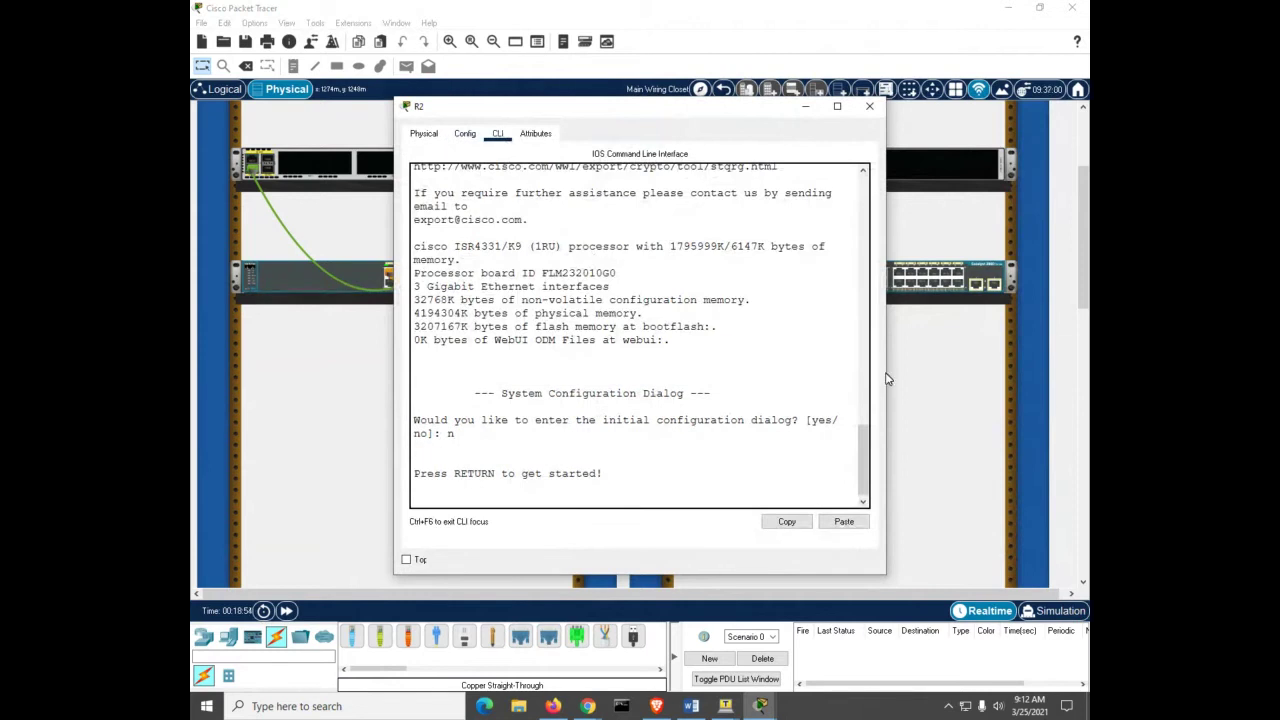
drag(886, 377, 1056, 392)
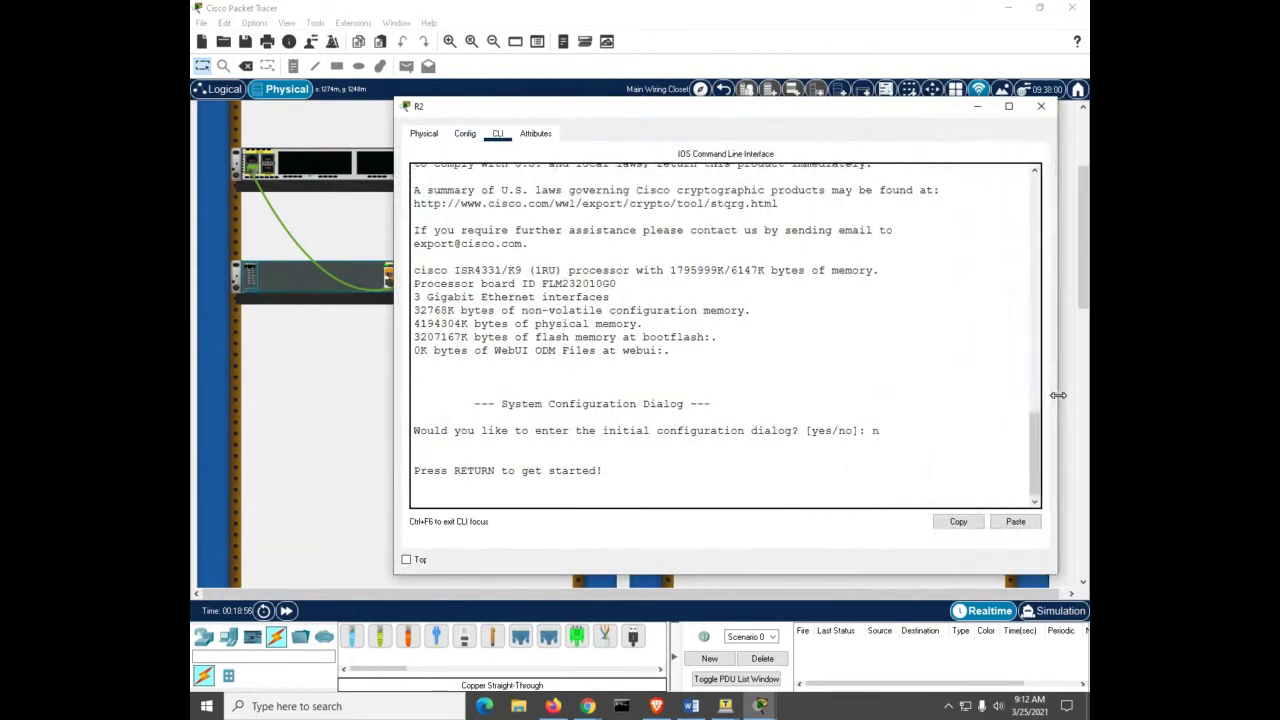
click(406, 560)
click(633, 460)
key(Return)
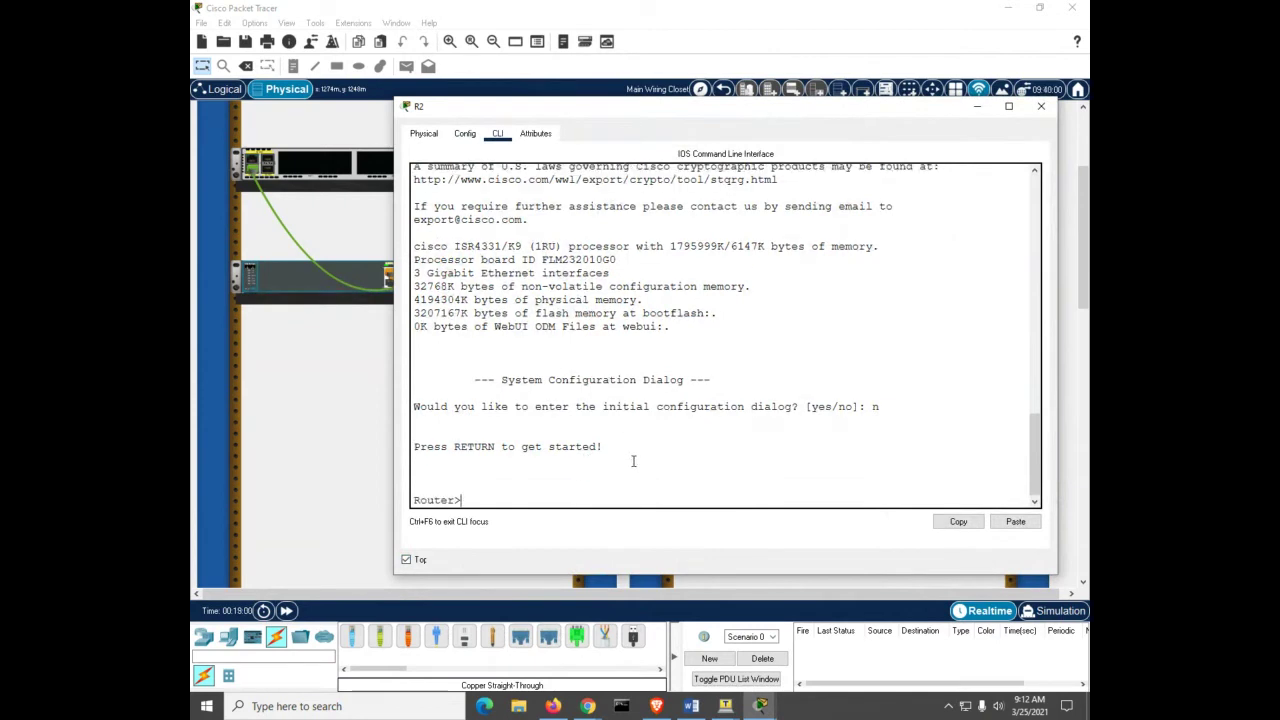
Step: Enter privileged EXEC mode on R2 with enable
text(en)
key(Tab)
key(Return)
text(ho)
key(Tab)
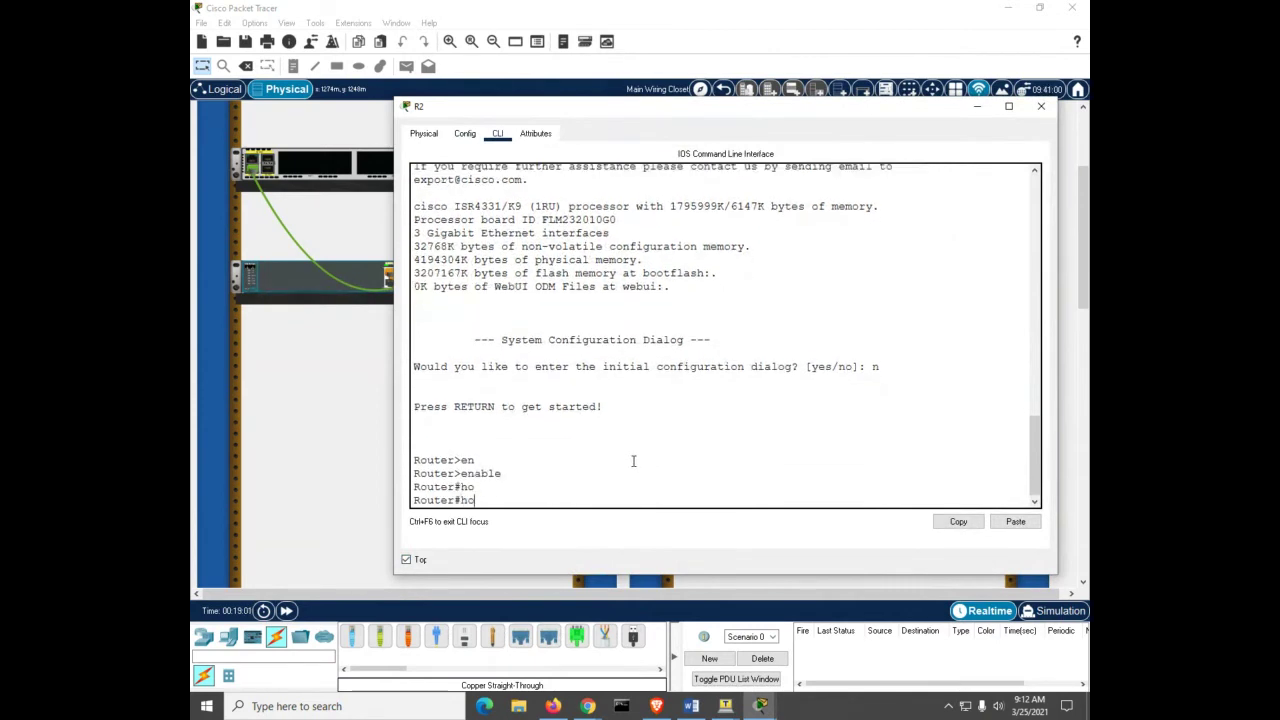
text(R2)
key(BackSpace)
key(BackSpace)
key(Tab)
key(BackSpace)
key(BackSpace)
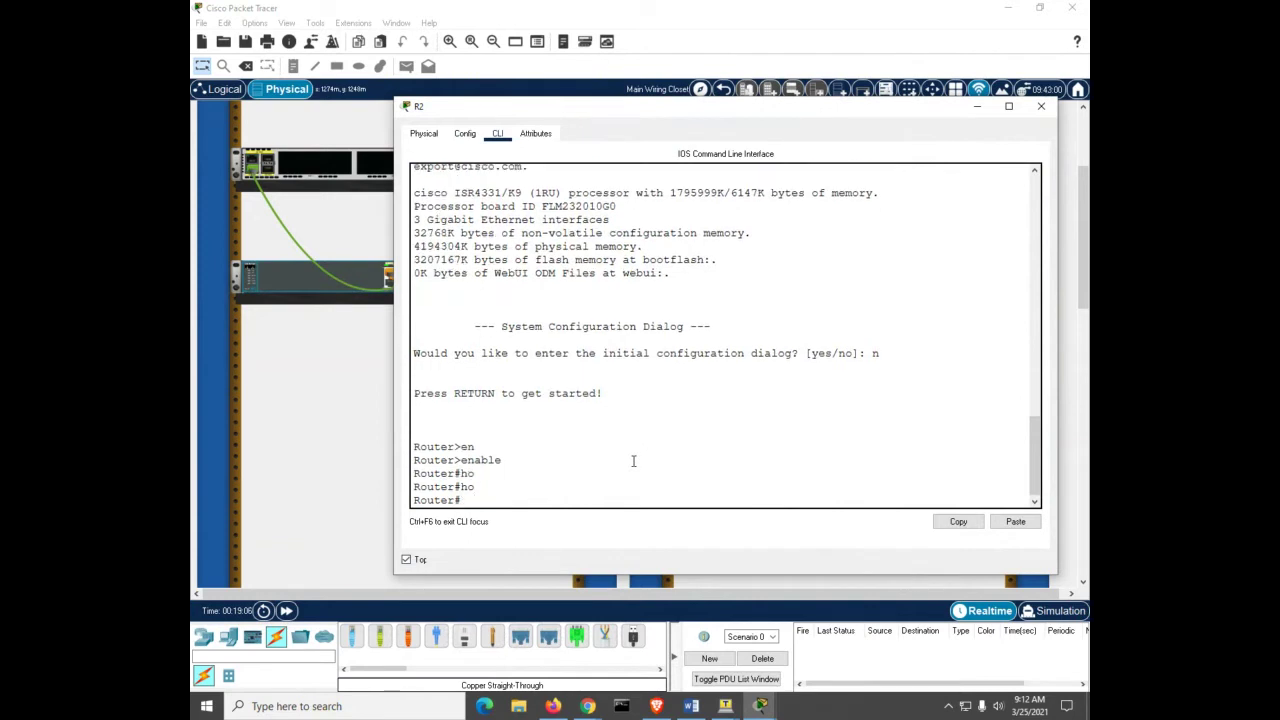
Step: Enter global configuration mode and set the hostname to R2
text(conf)
key(Tab)
text(t)
key(Tab)
key(Return)
text(ho)
key(Tab)
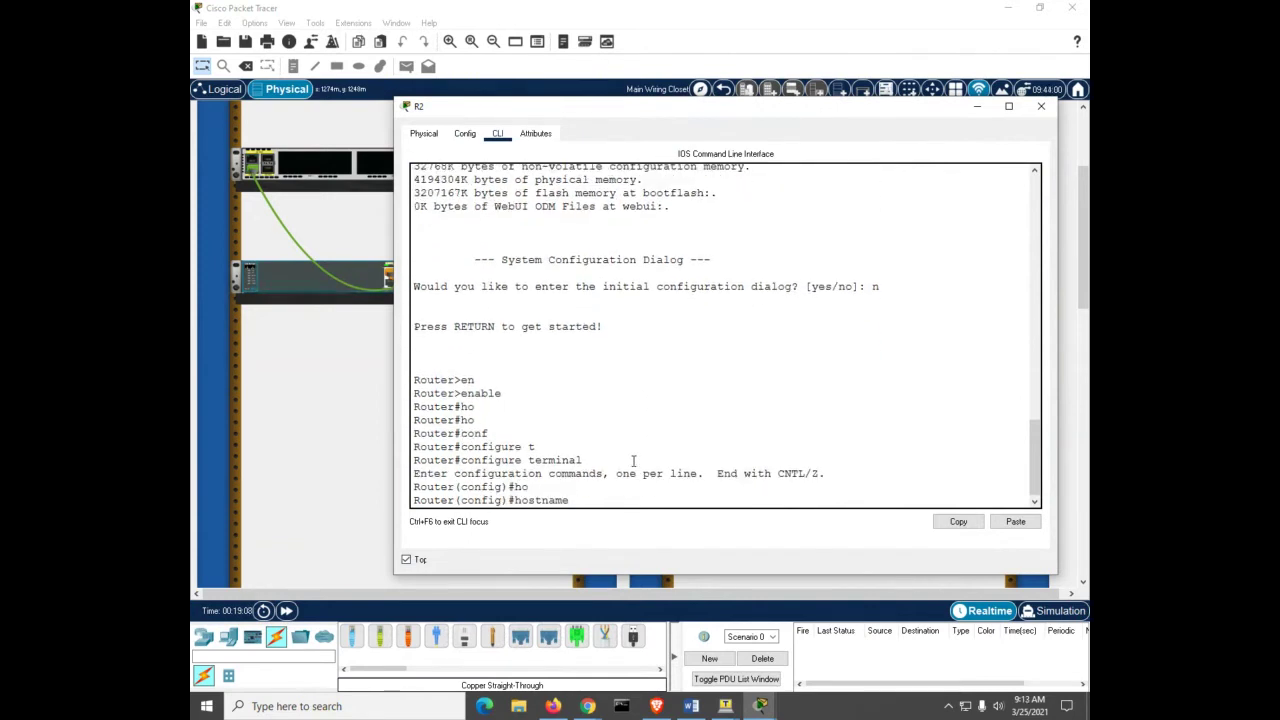
text(R2)
key(Return)
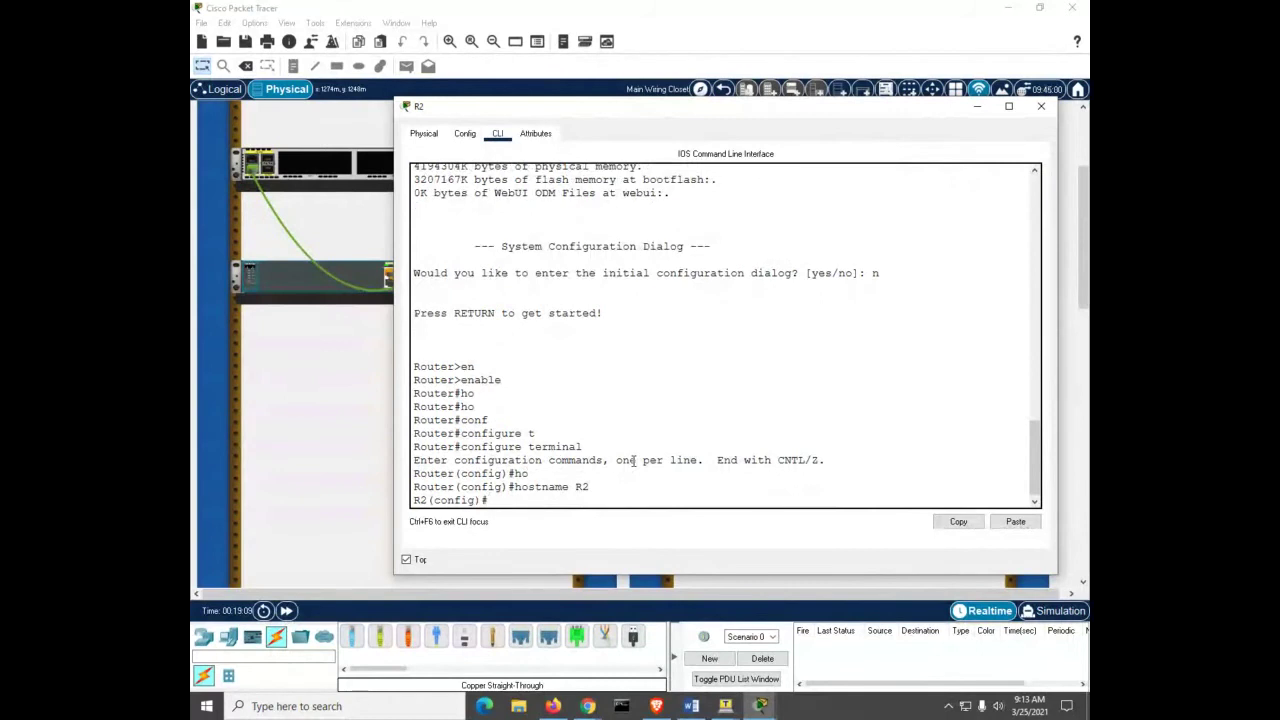
Step: Enable interface g0/0/1 with no shutdown and close the R2 window
text(int g0/0/1)
key(Return)
text(no sh)
key(Return)
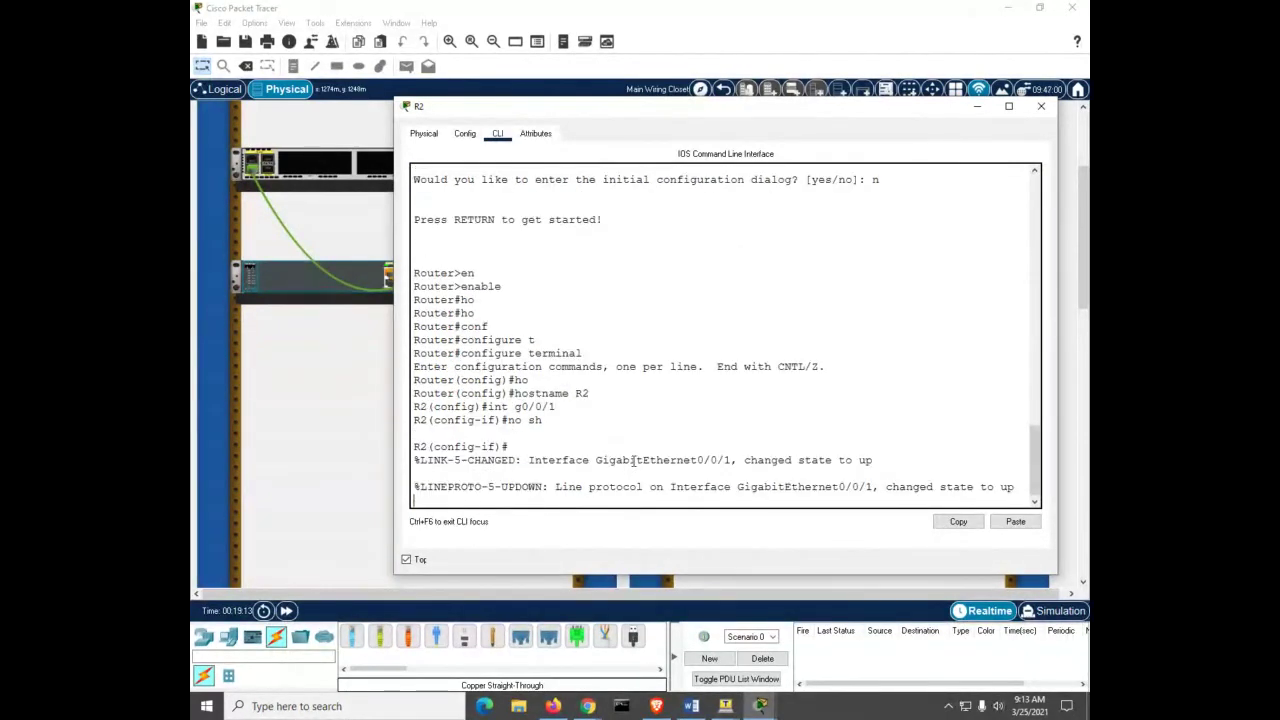
key(Return)
key(Return)
key(Return)
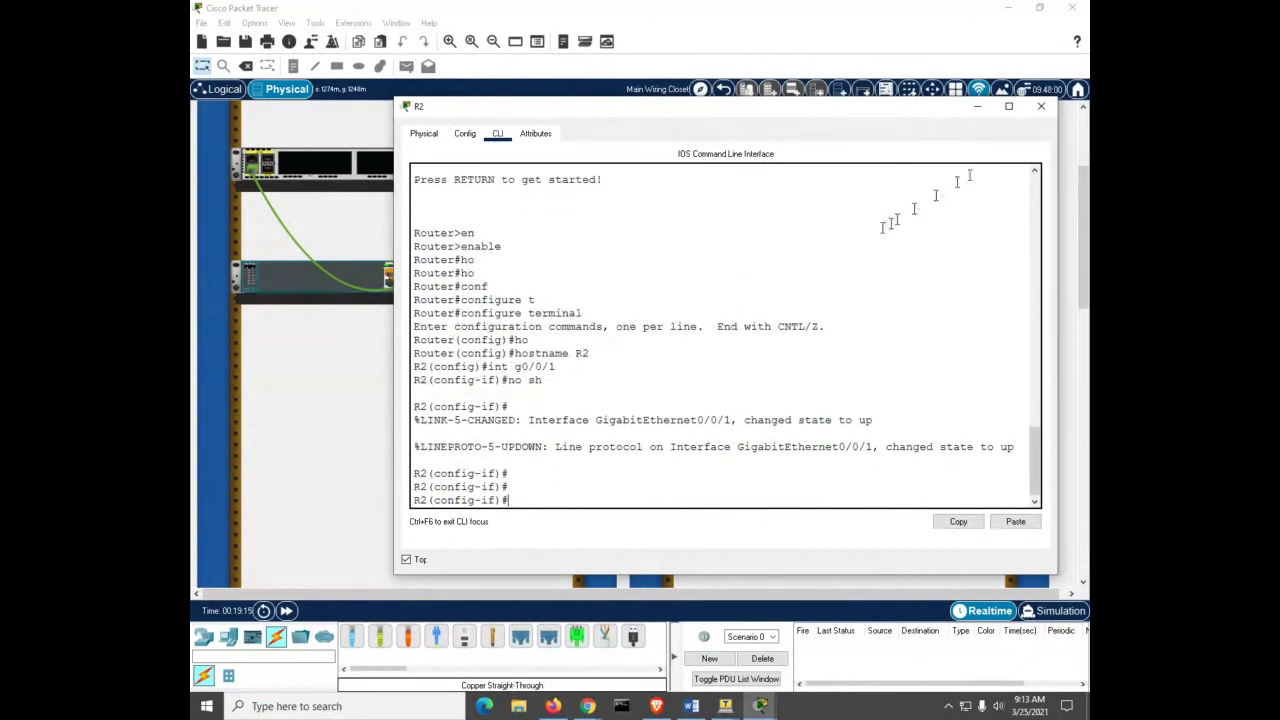
click(1041, 106)
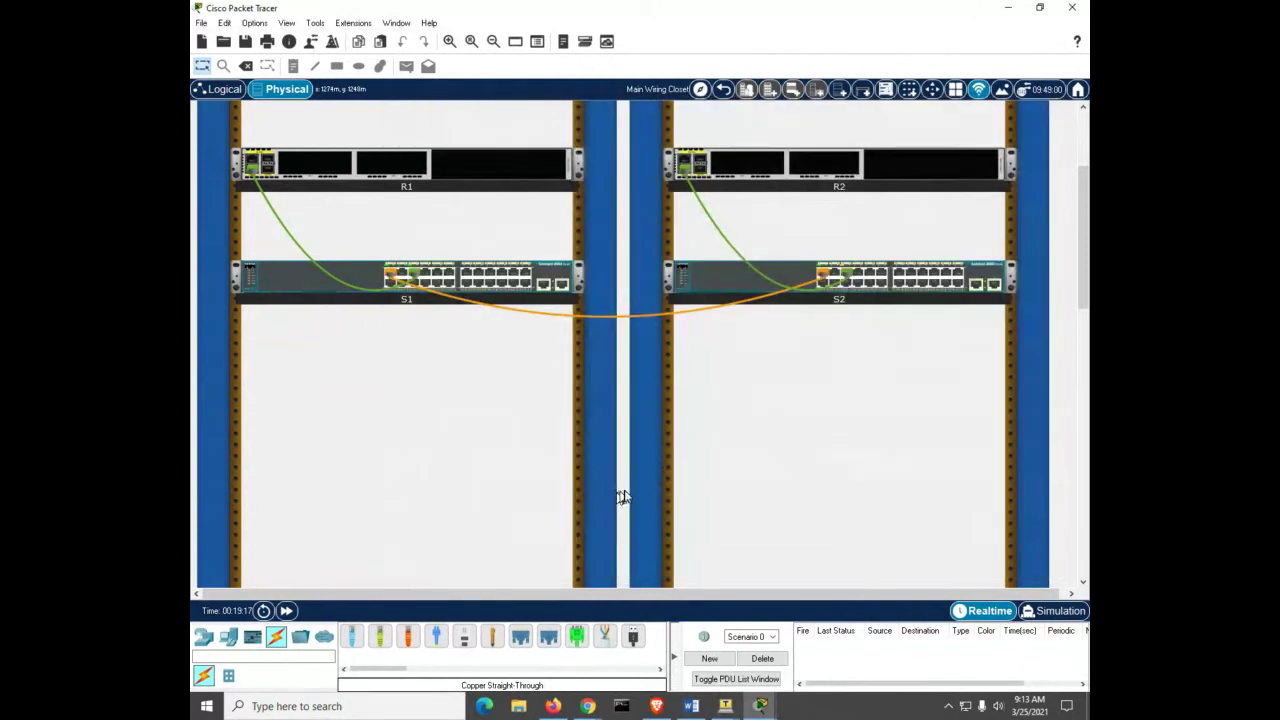
Step: Open switch S1's command line in a widened window and enter privileged mode
click(273, 277)
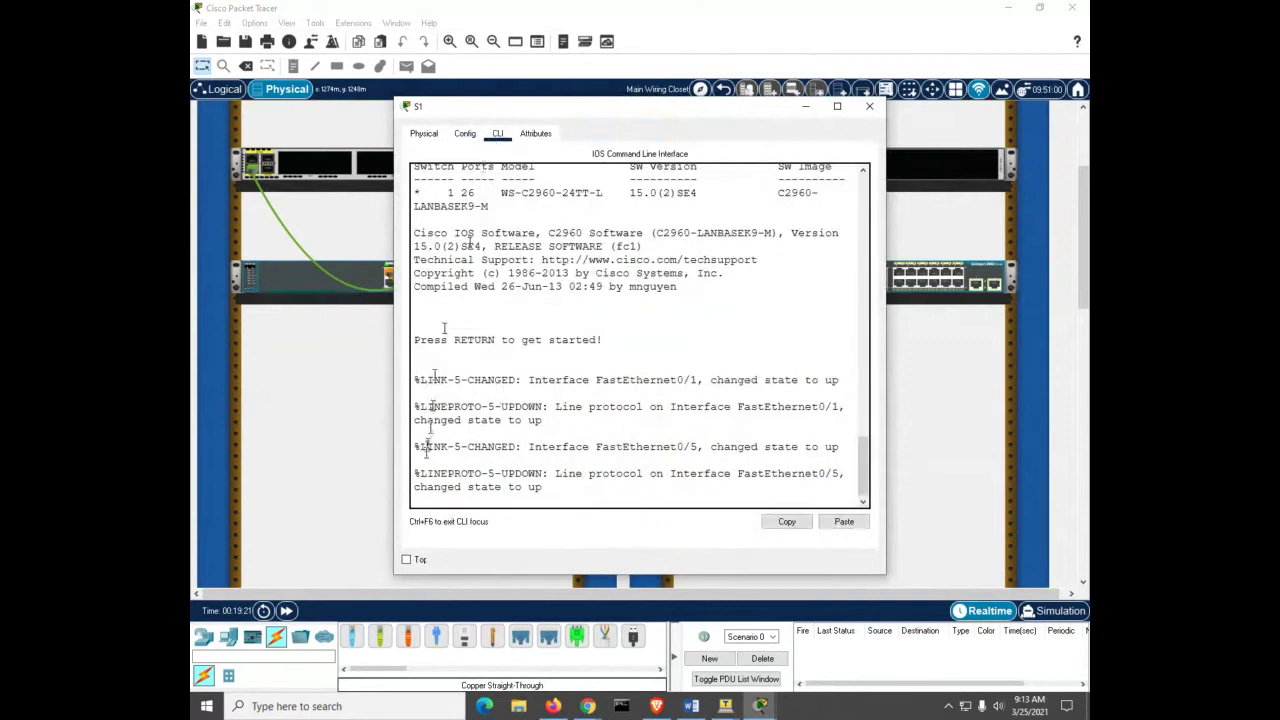
click(406, 559)
drag(886, 382, 1000, 384)
key(Return)
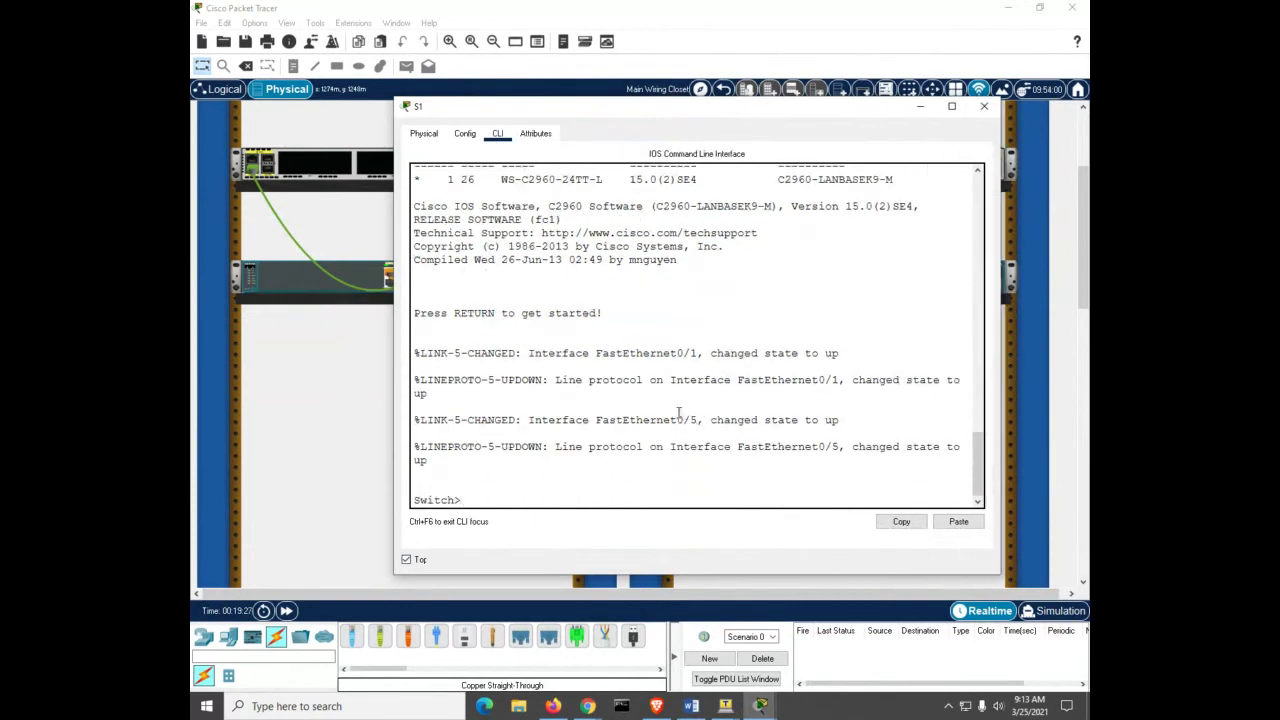
text(en)
key(Tab)
key(Return)
Step: In global configuration mode, set the hostname to S1 and close the window
text(conf)
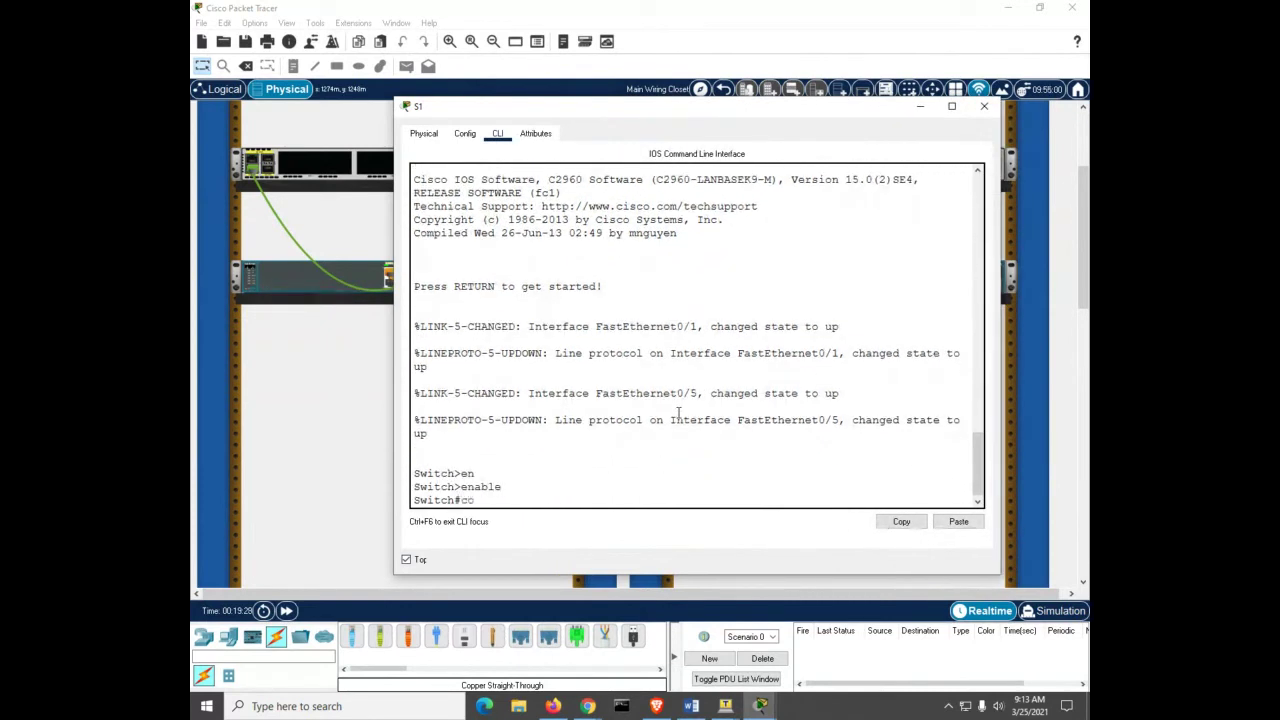
key(Tab)
text(t)
key(Tab)
key(Return)
text(ho)
key(Tab)
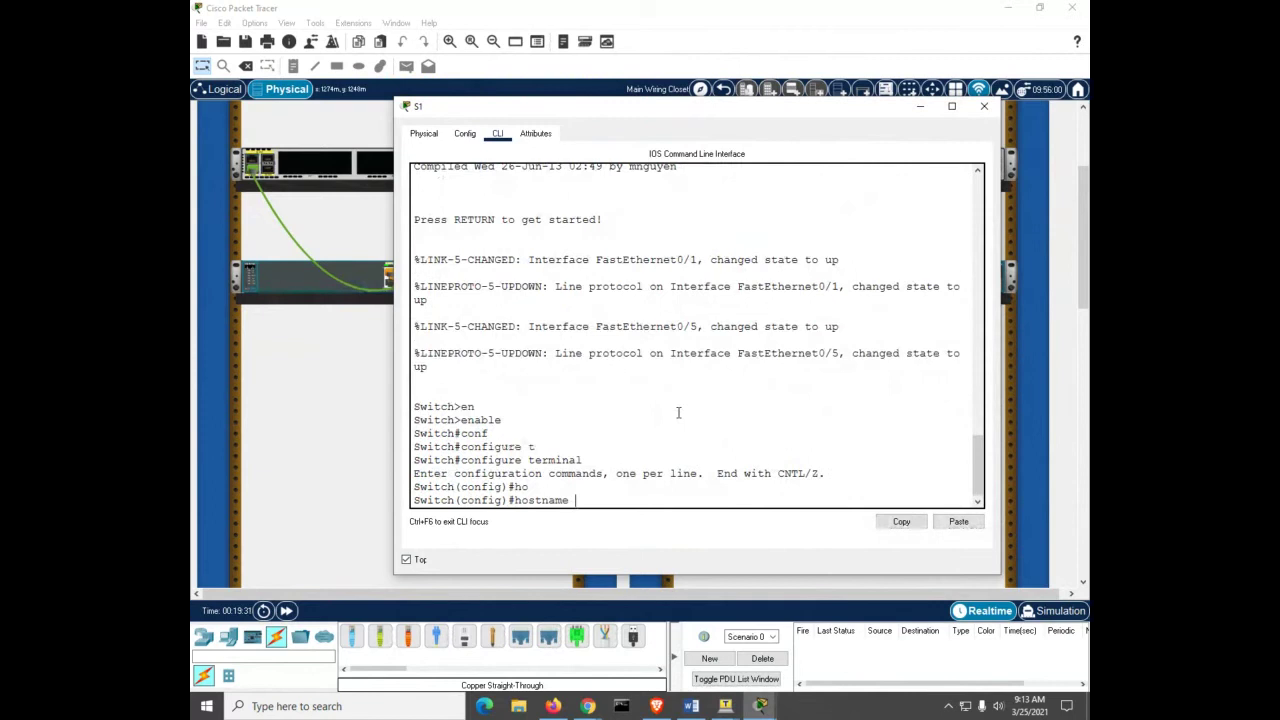
text(S1)
key(Return)
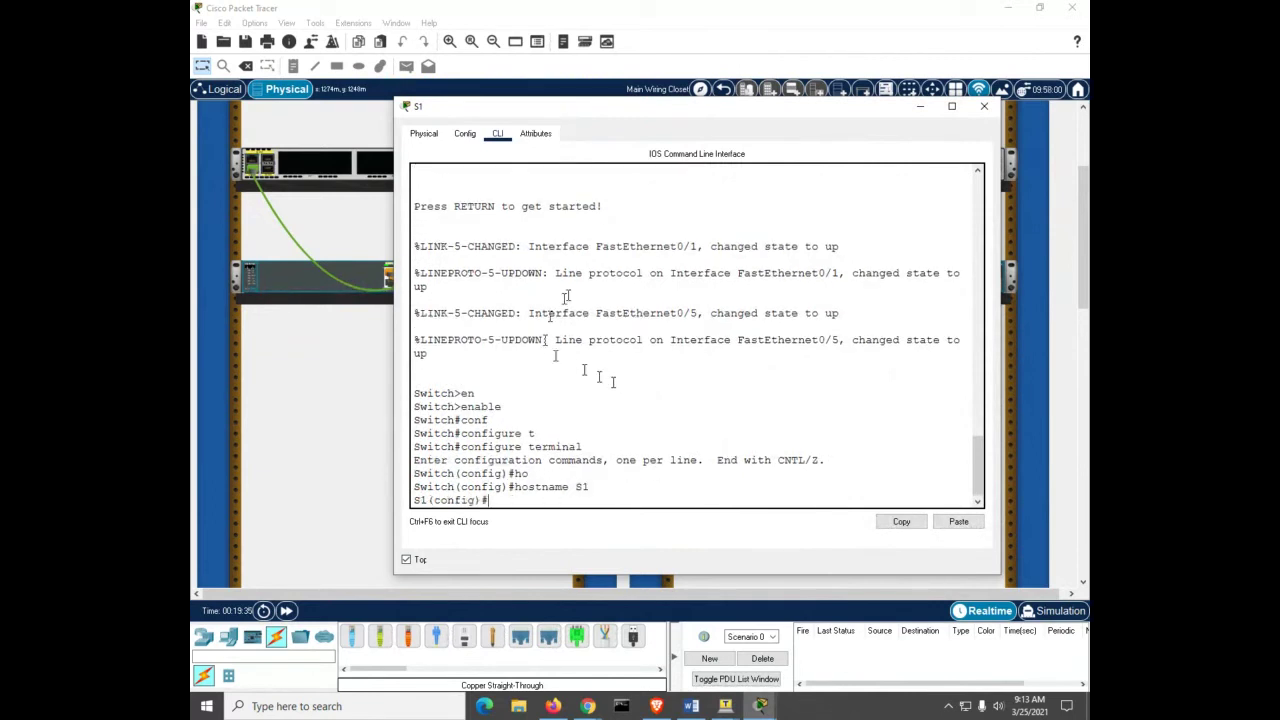
click(984, 107)
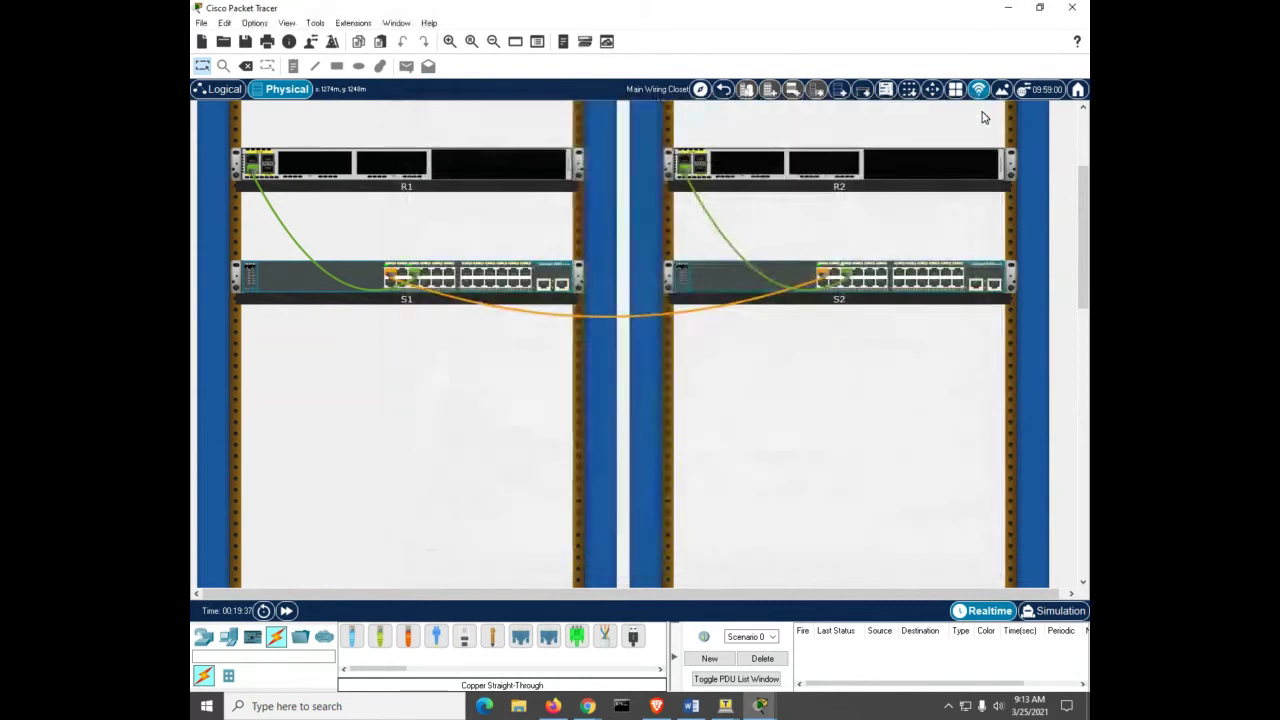
Step: Open S2's command line in a widened, always-on-top window and enter privileged mode
click(733, 285)
click(500, 137)
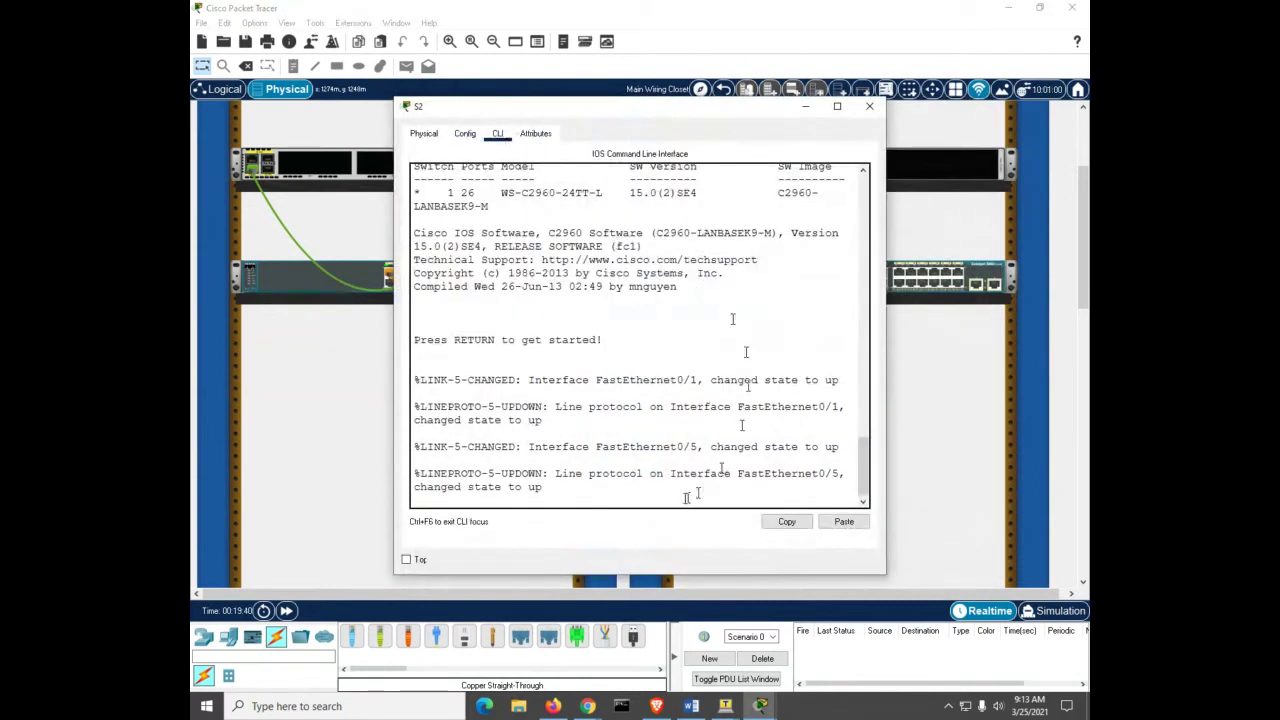
click(406, 560)
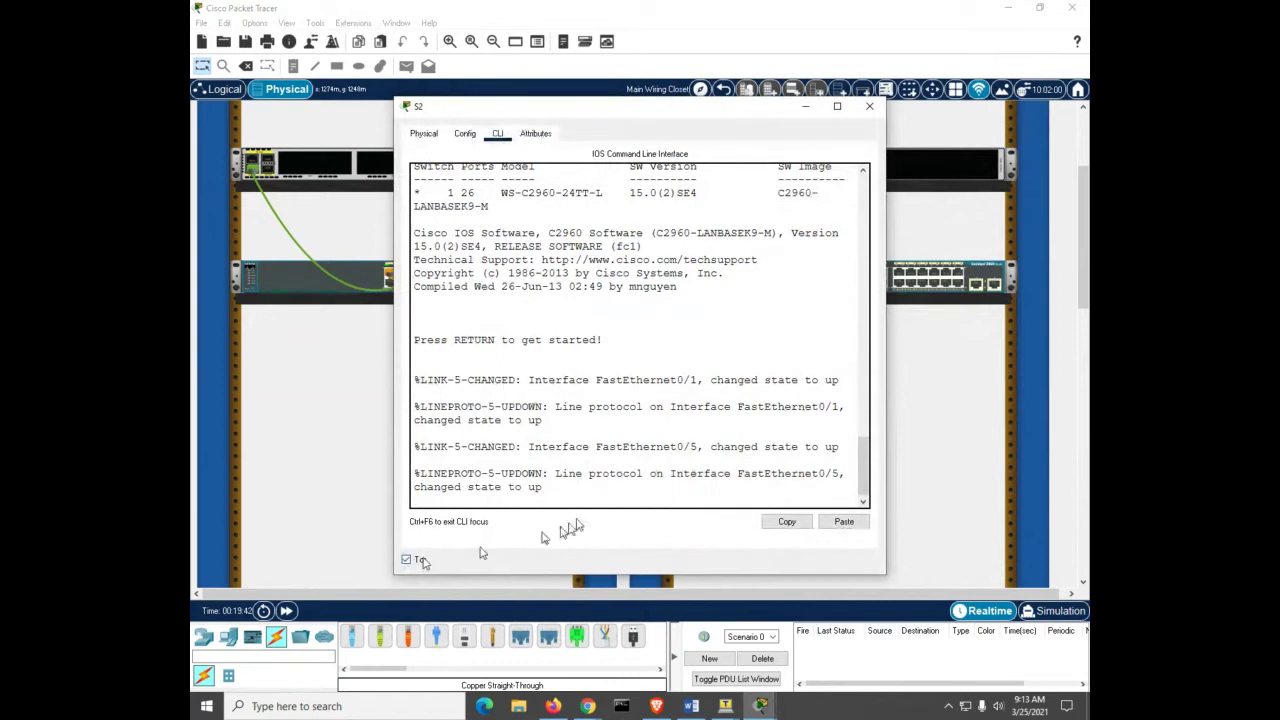
drag(886, 370, 1038, 369)
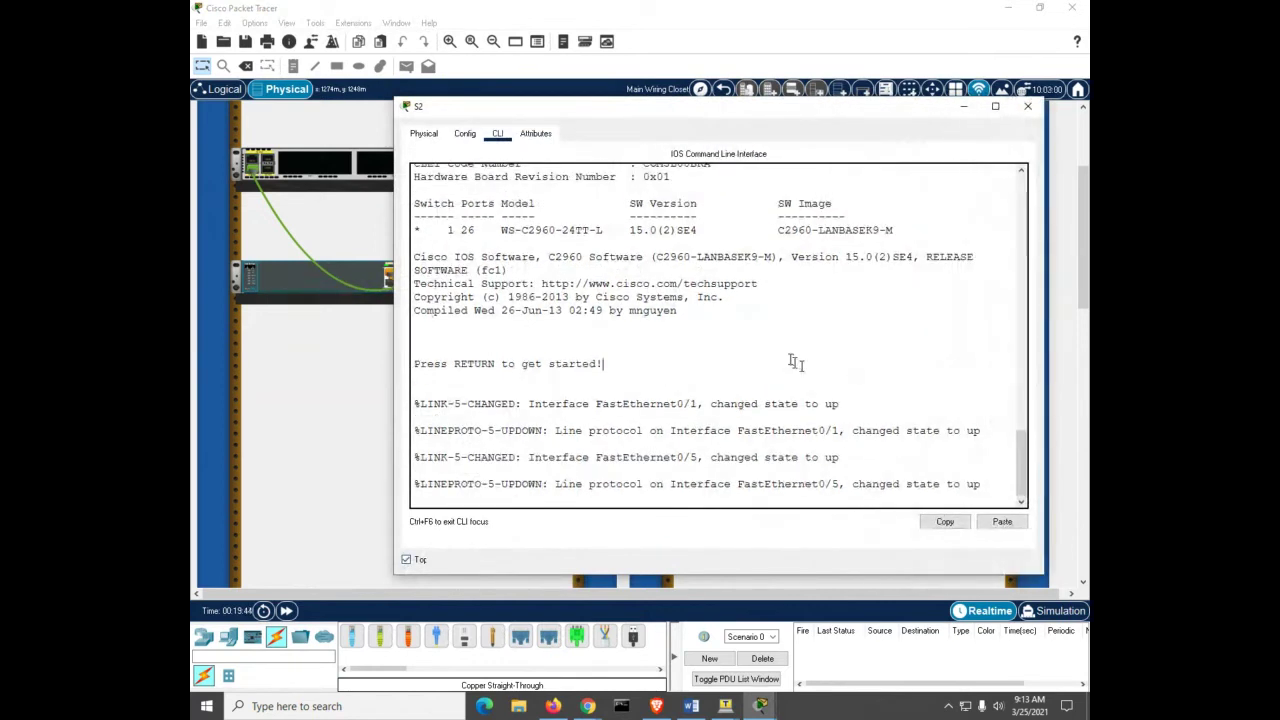
key(Return)
text(en)
key(Tab)
key(Return)
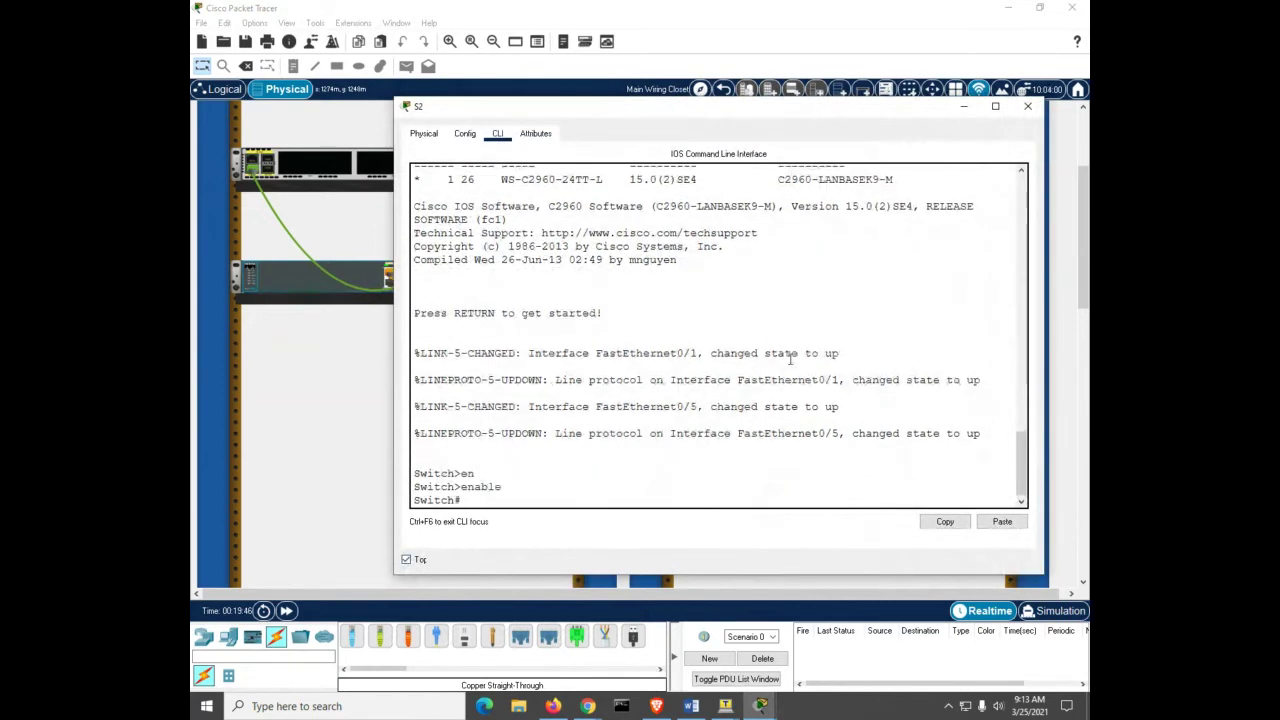
Step: Set the switch hostname to S2 and leave configuration mode with Ctrl+Z
text(conf)
key(Tab)
text(t)
key(Tab)
key(Return)
text(ho)
key(Tab)
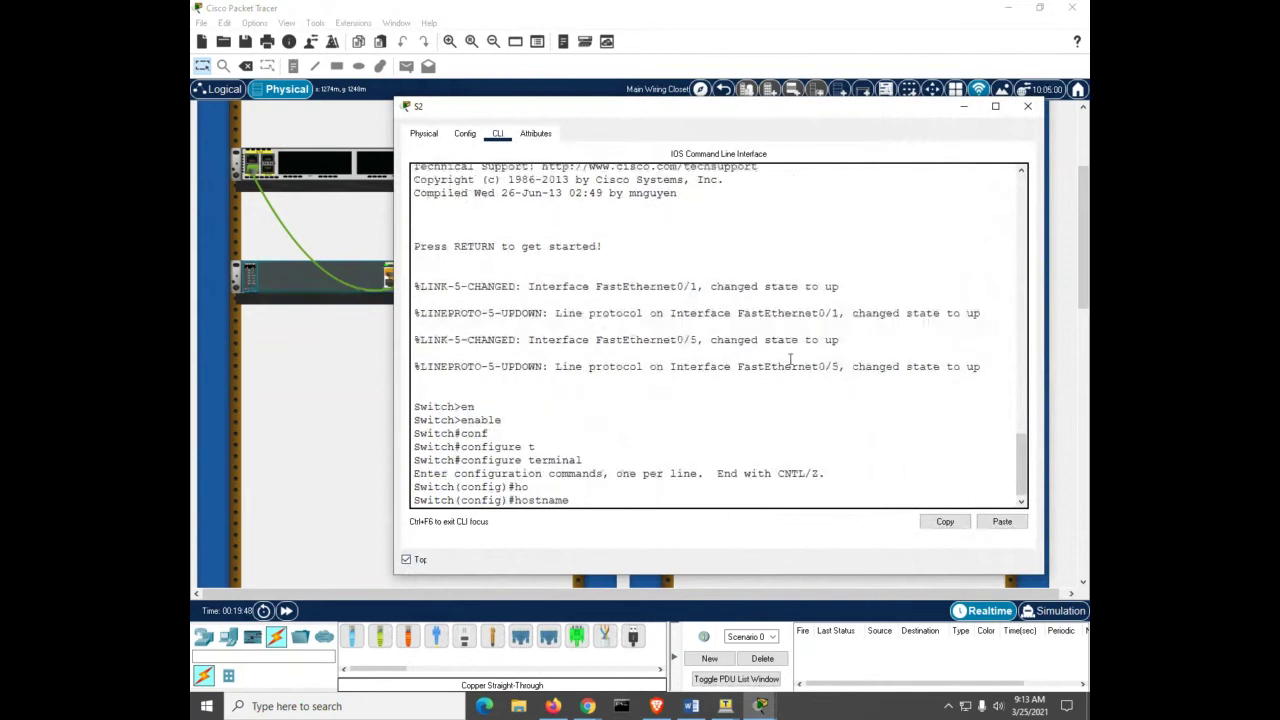
text(S2)
key(Return)
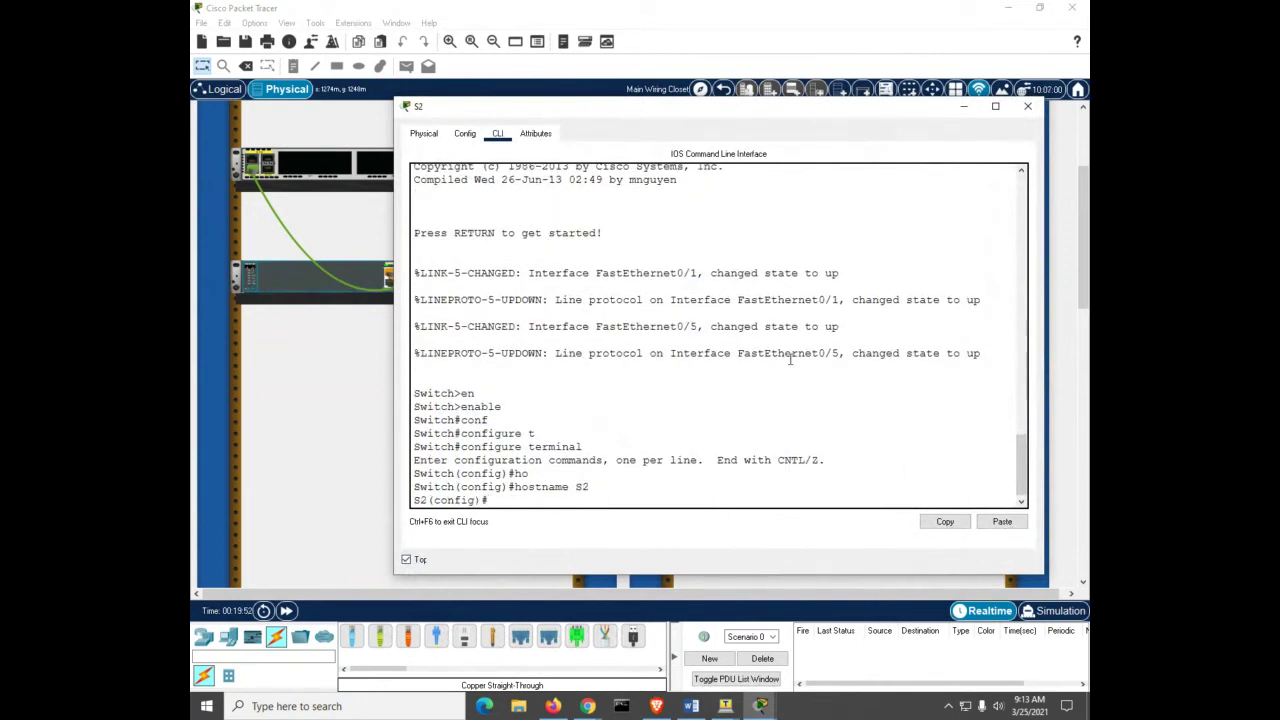
key(ctrl+z)
key(Return)
key(Return)
key(Return)
key(Return)
key(Return)
key(Return)
key(Return)
key(Return)
key(Return)
key(Return)
key(Return)
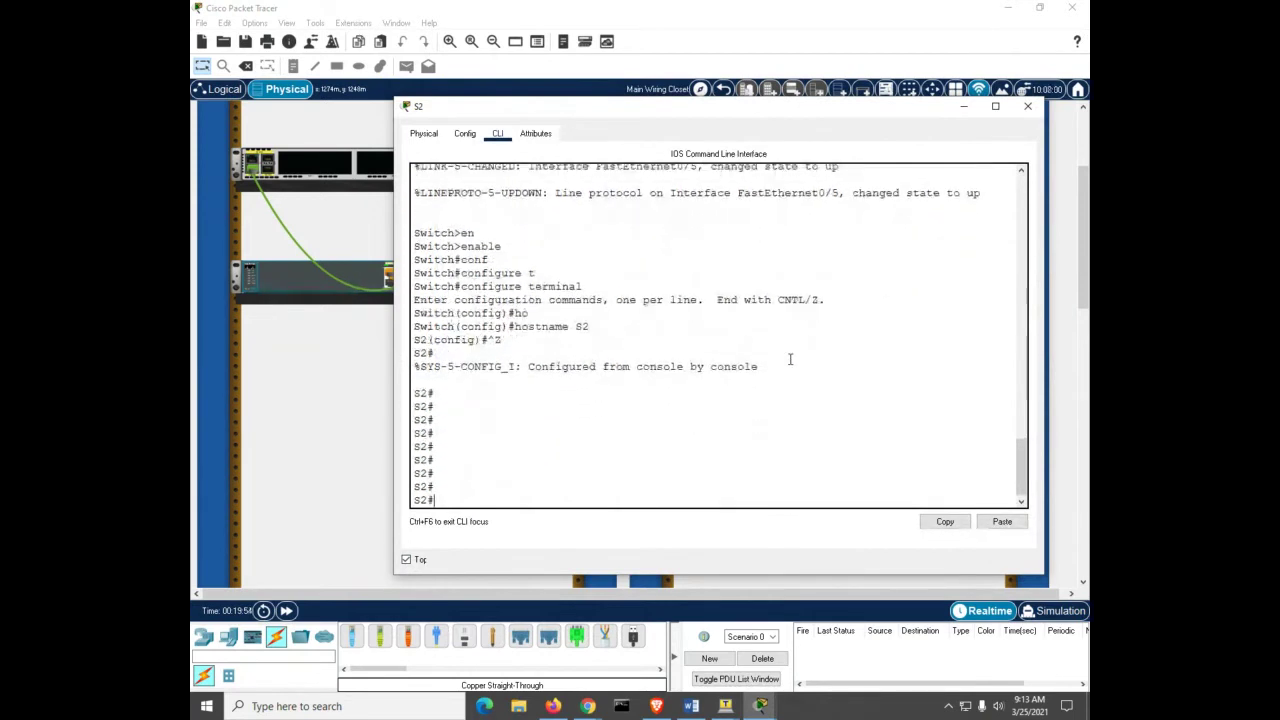
Step: Run show cdp neighbors to list S2's neighbours
text(sh)
key(Tab)
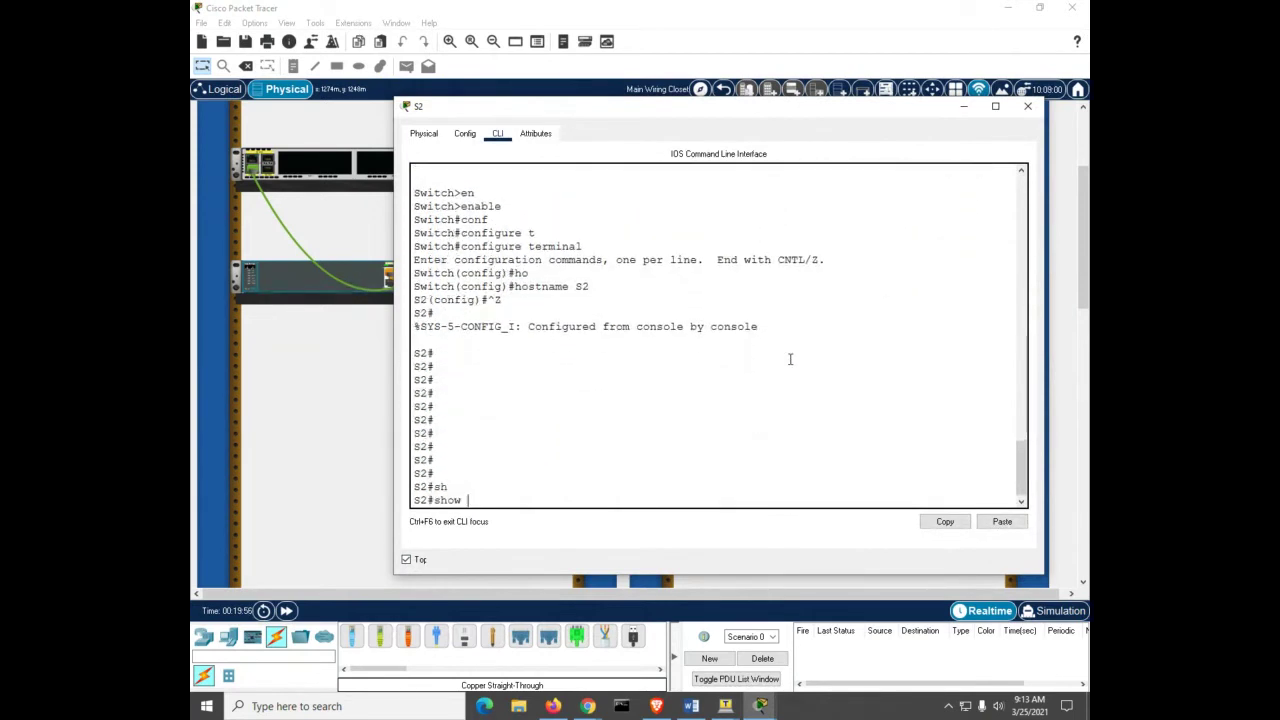
text(cdp)
key(Tab)
text(n)
key(Tab)
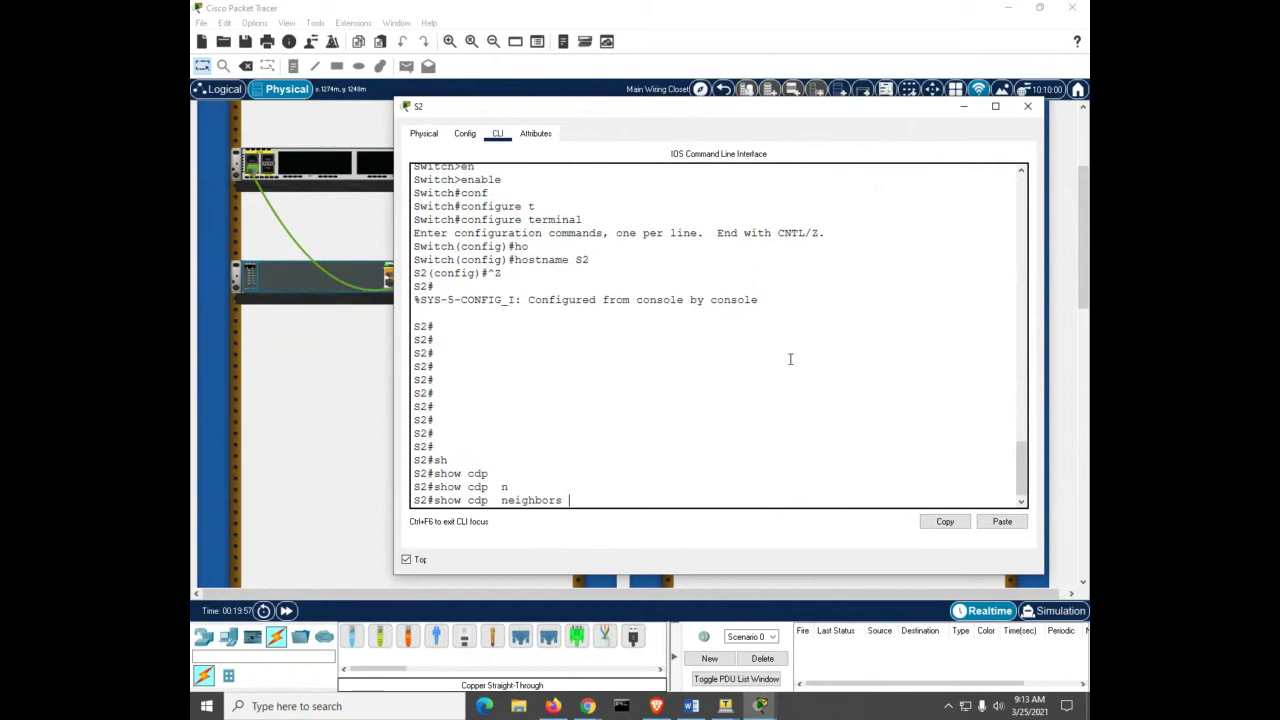
key(Return)
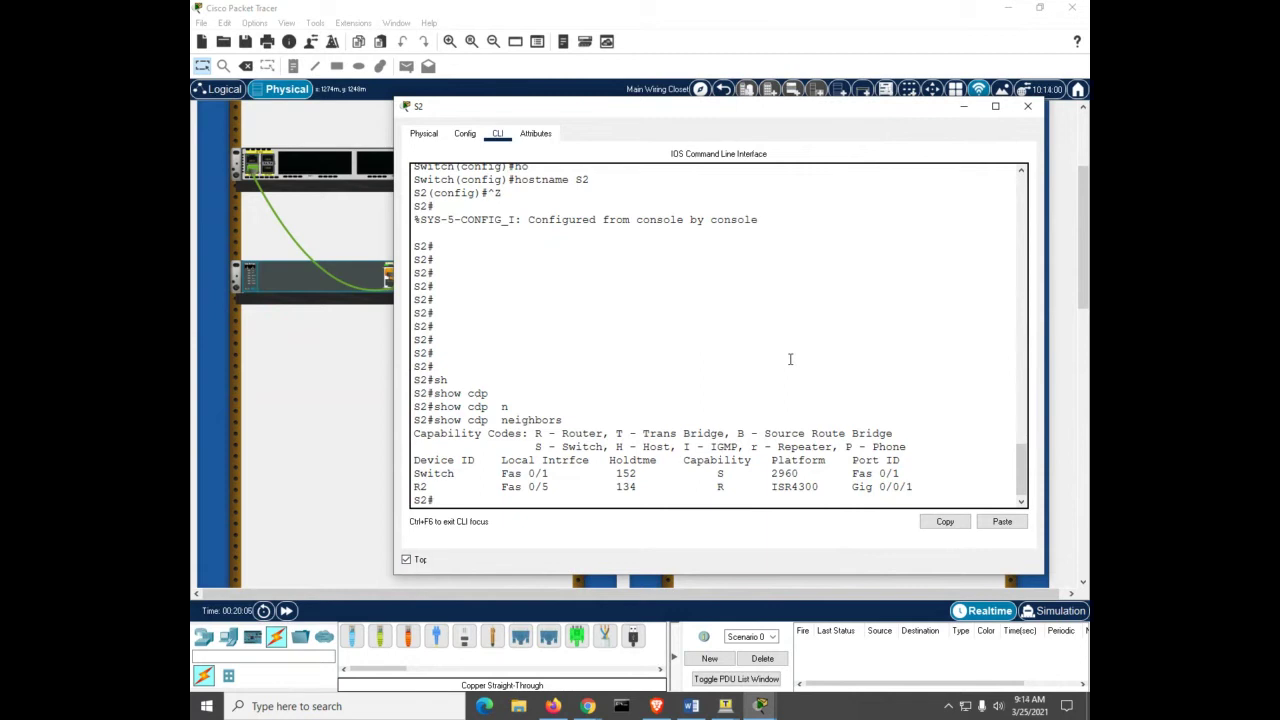
Step: Highlight the R2 neighbor entry, local Fas 0/5 to port Gig 0/0/1, in the CDP output
drag(857, 489, 911, 488)
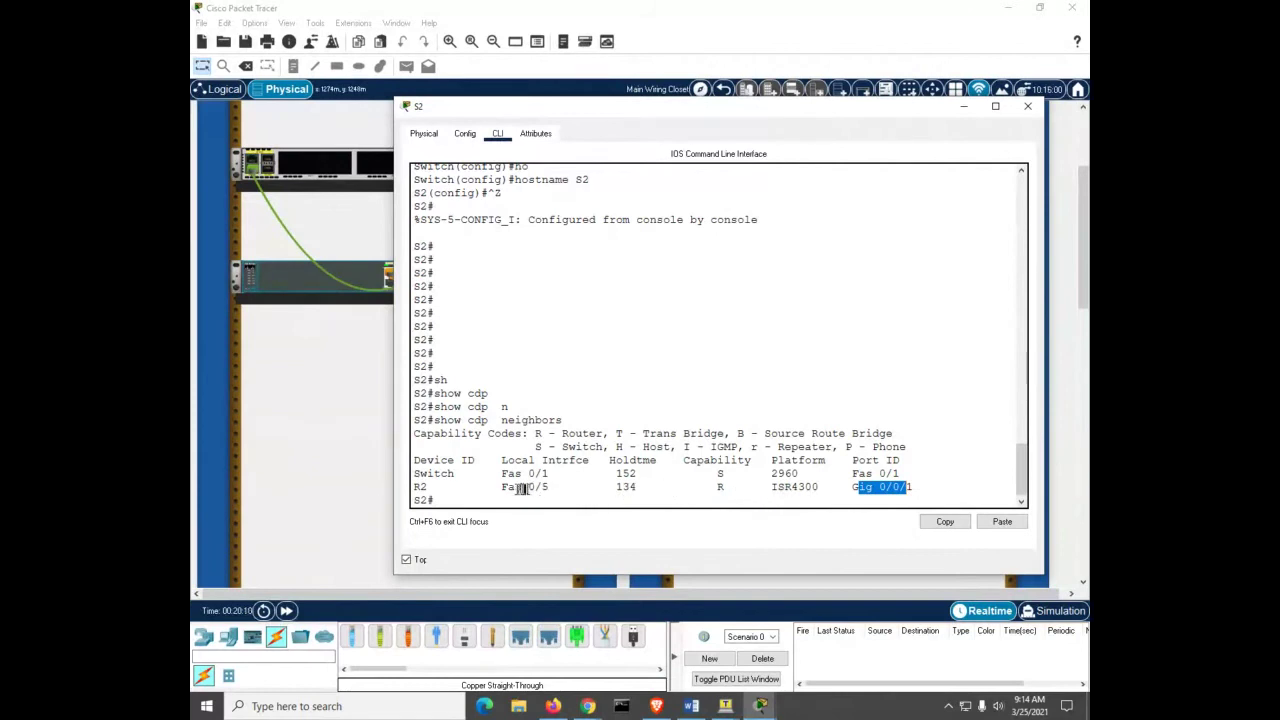
drag(496, 488, 552, 488)
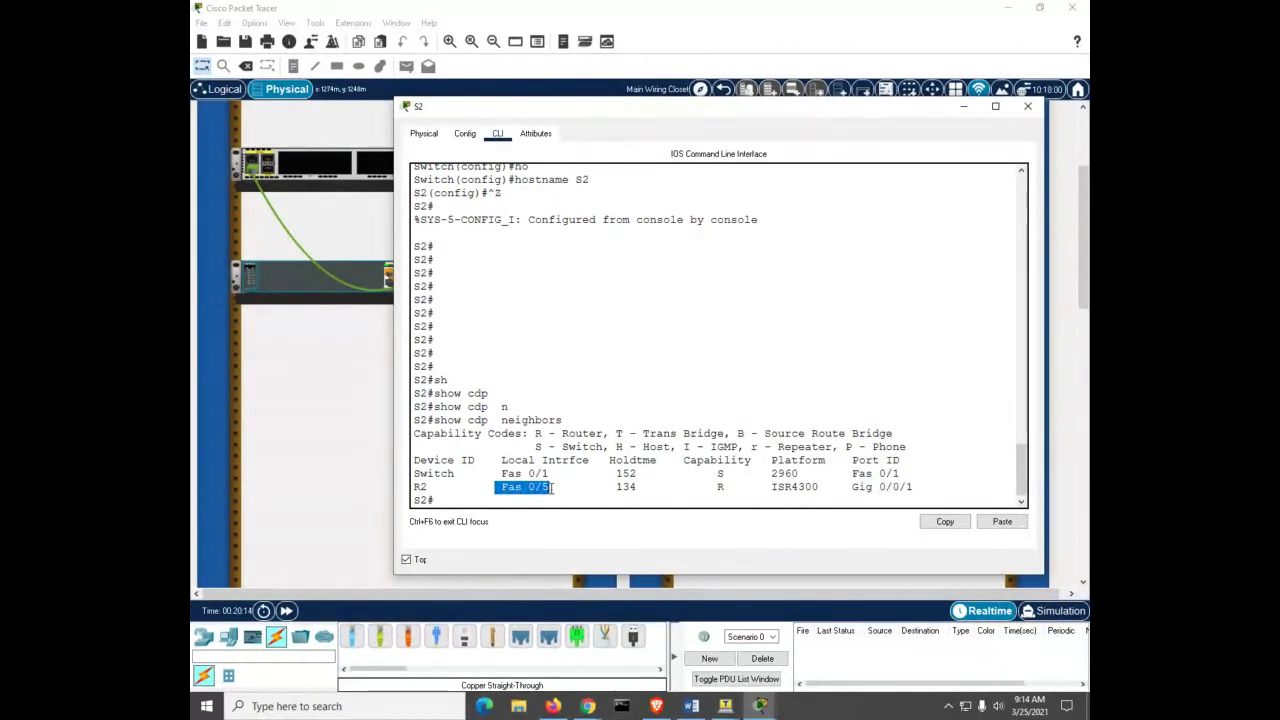
click(563, 374)
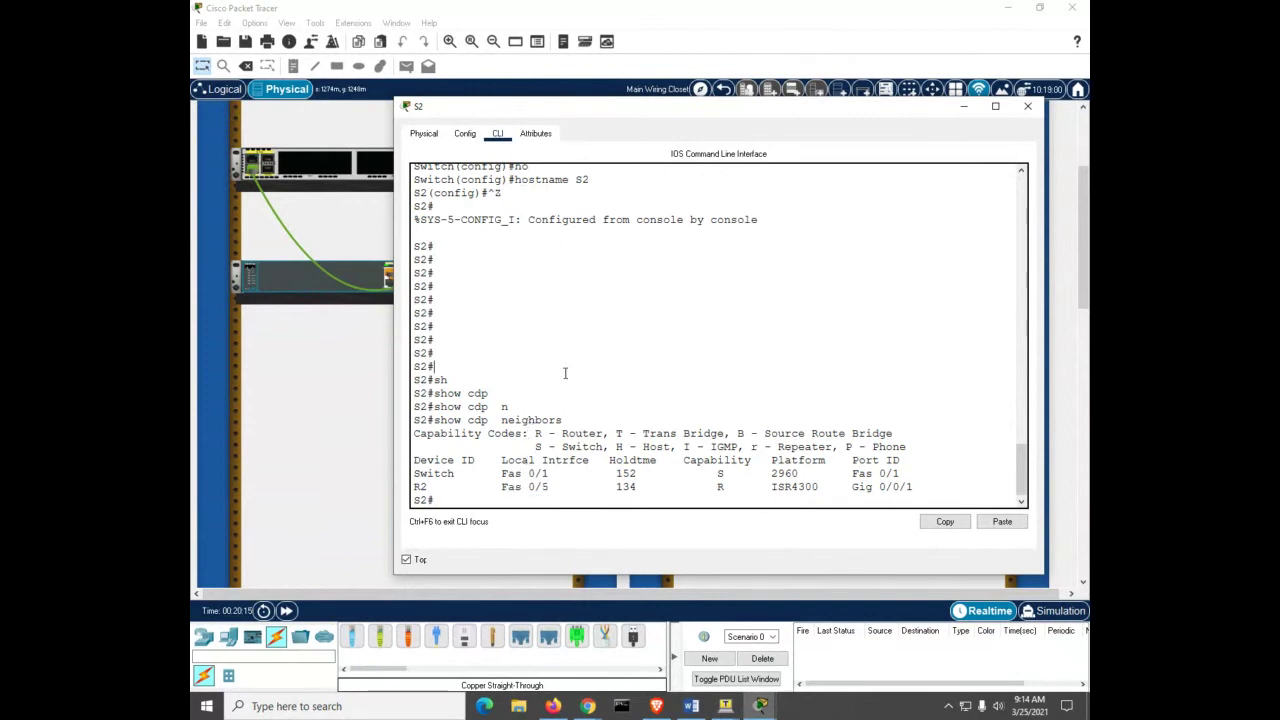
Step: Rerun show cdp neighbors repeatedly to refresh S2's neighbor list
key(Up)
key(Return)
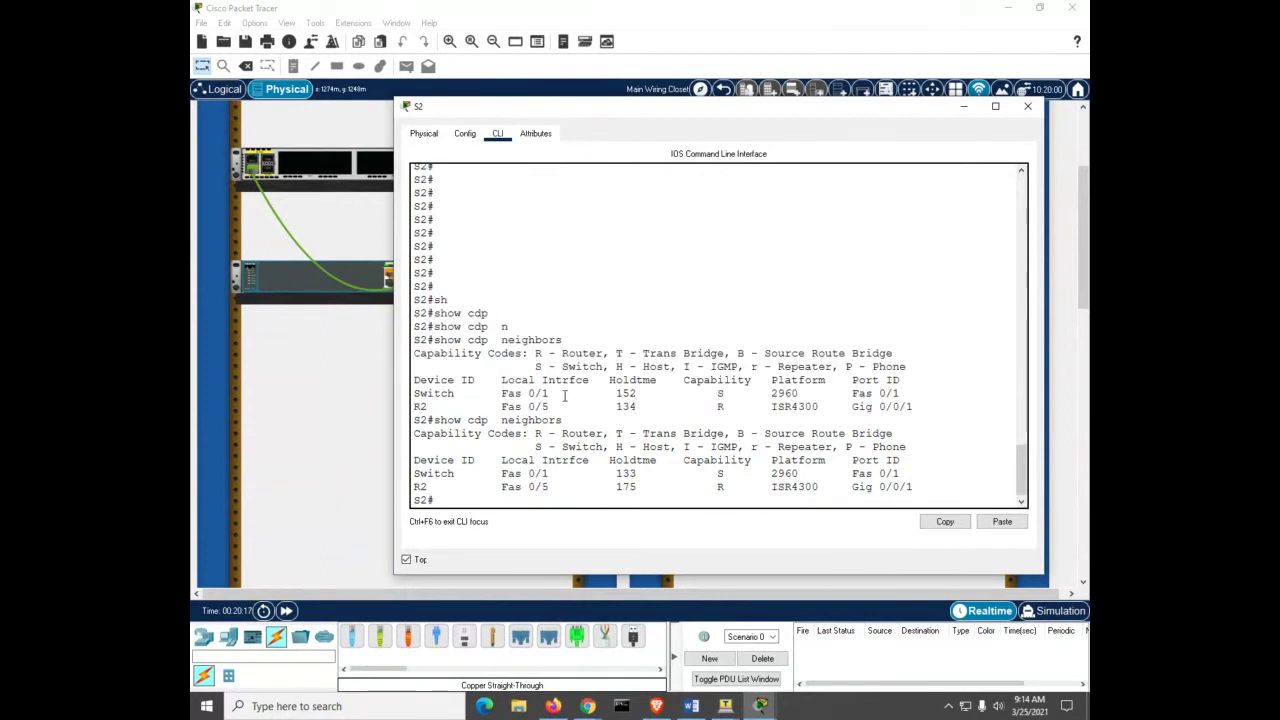
key(Up)
key(Return)
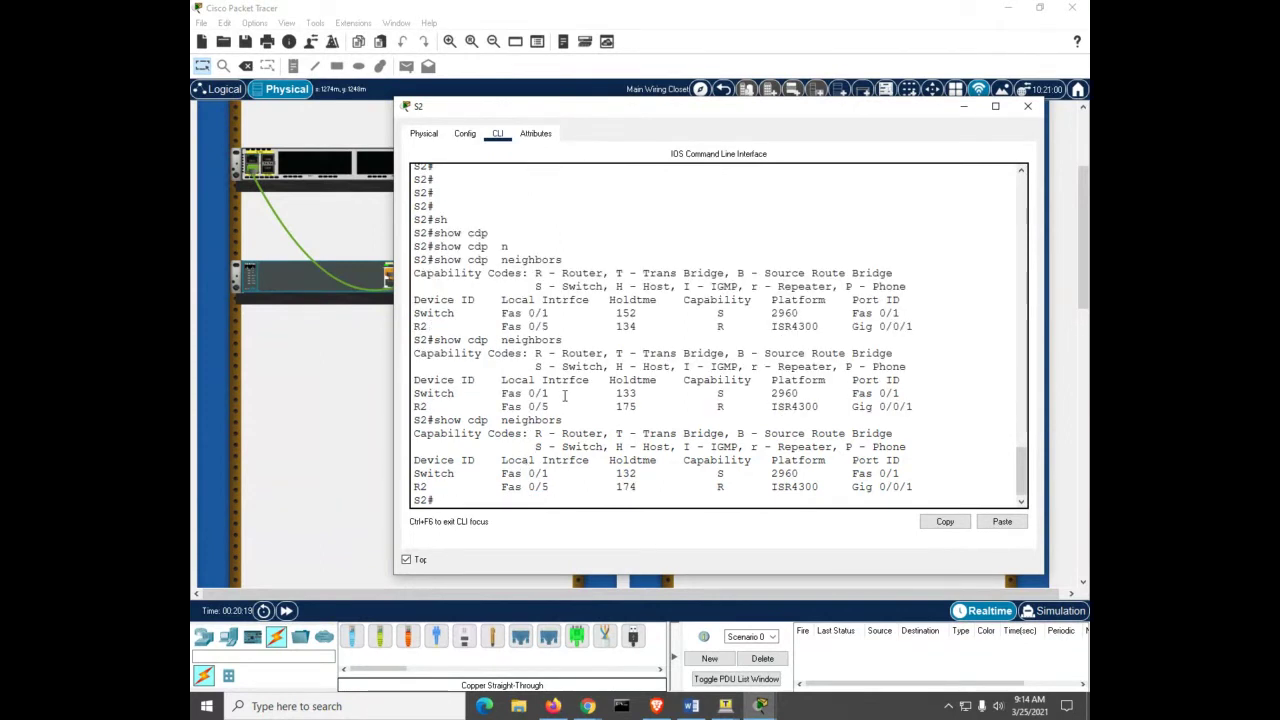
key(Up)
key(Return)
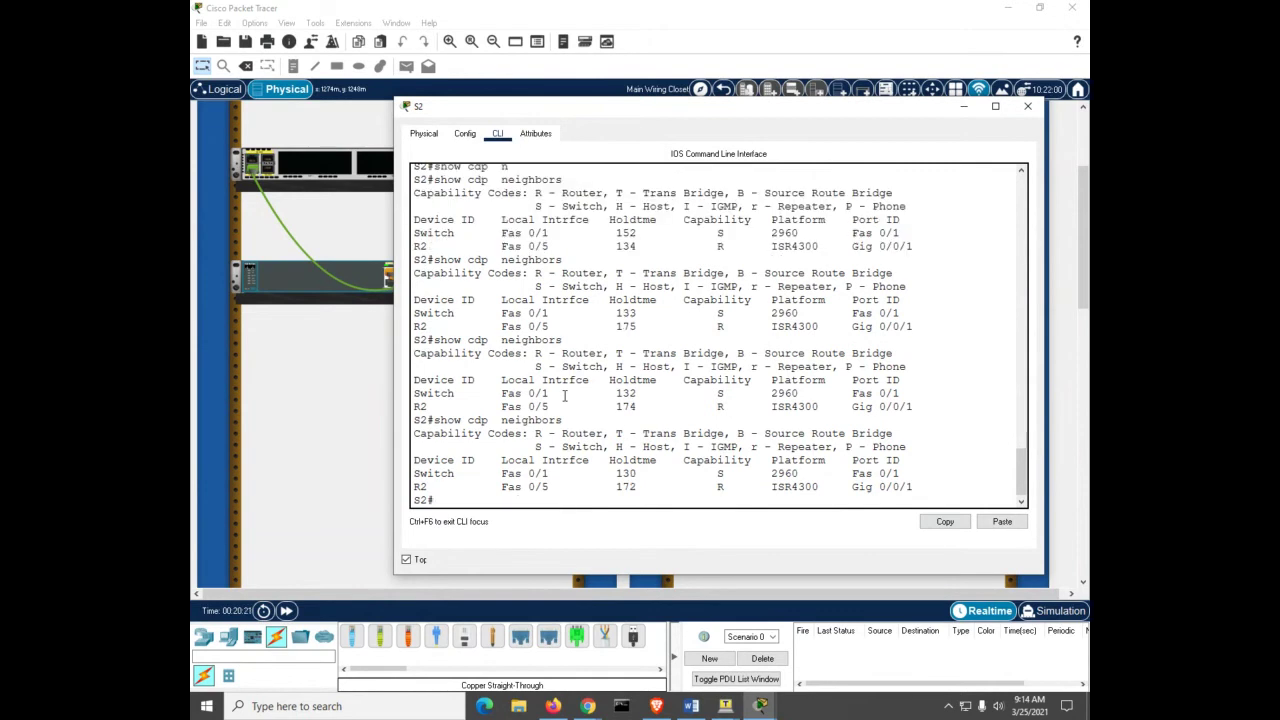
key(Up)
key(Return)
key(Up)
key(Return)
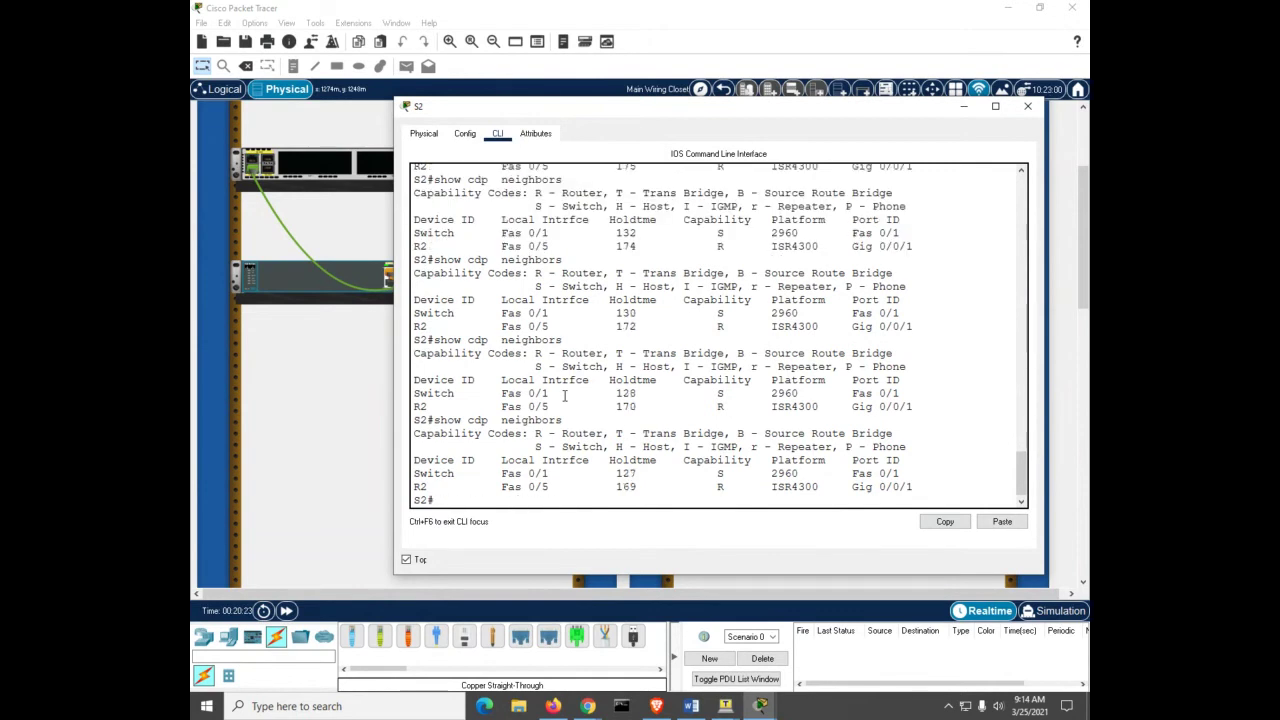
key(Up)
key(Return)
key(Up)
key(Return)
key(Up)
key(Return)
Step: Inspect the Fas 0/1 switch neighbor and rerun the listing until S1 appears
drag(501, 473, 546, 471)
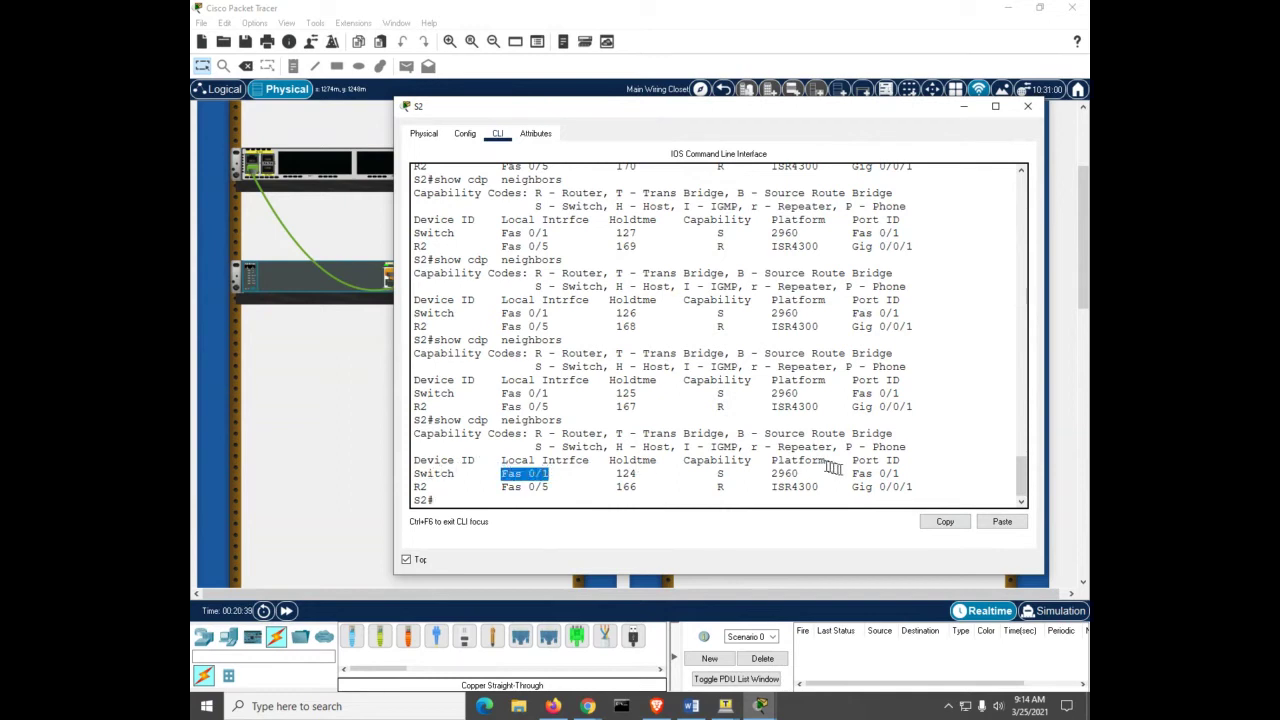
drag(846, 473, 903, 469)
triple_click(903, 469)
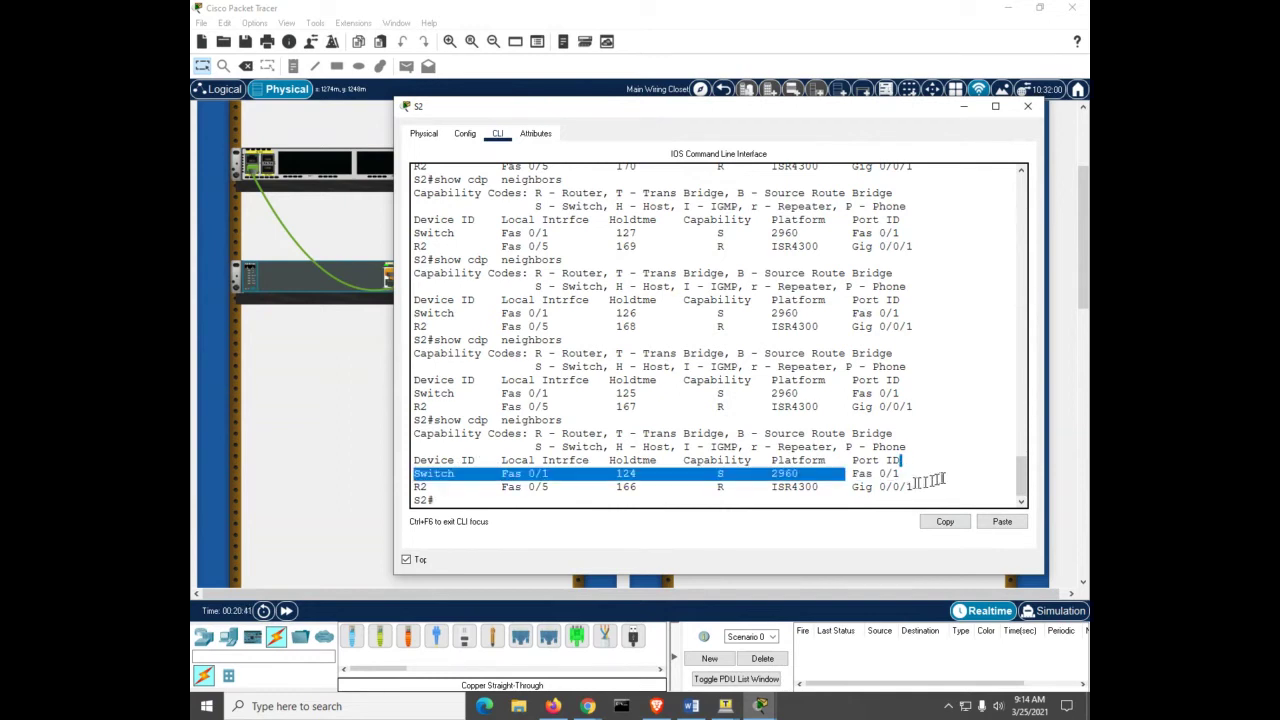
click(942, 478)
key(Return)
key(Up)
key(Return)
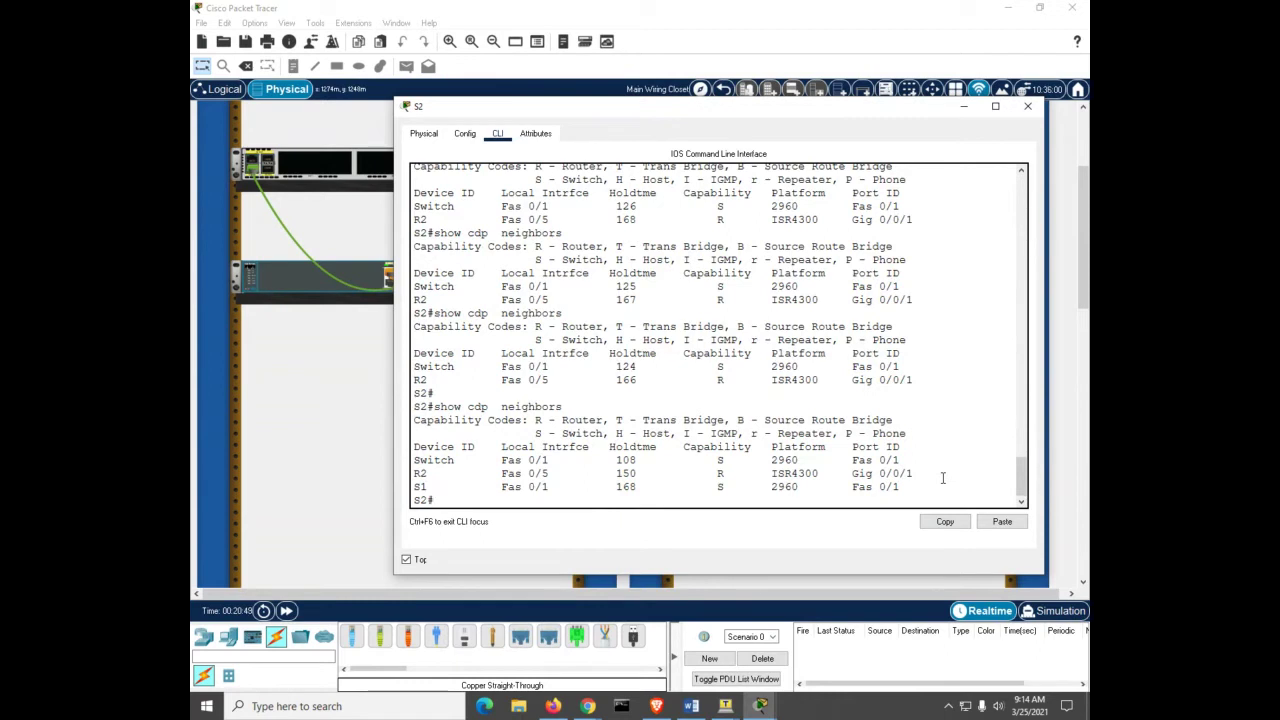
click(961, 108)
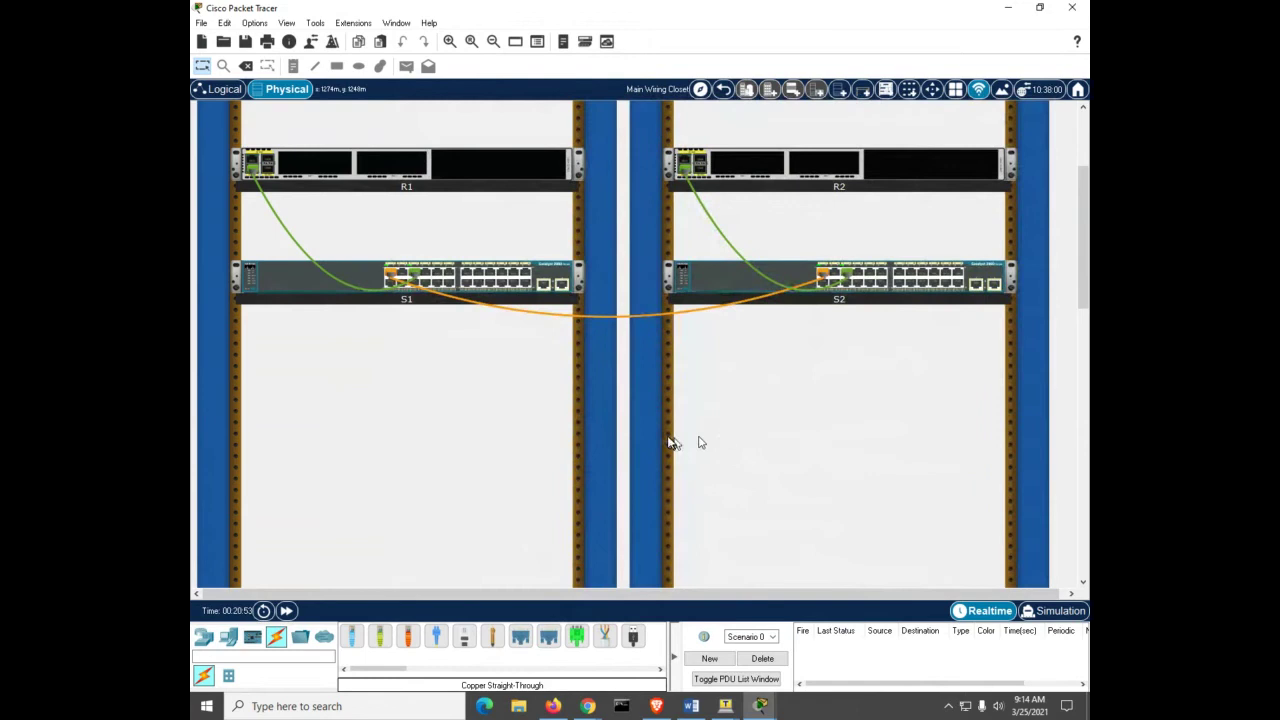
Step: Open S1's console in a widened window kept on top
click(308, 279)
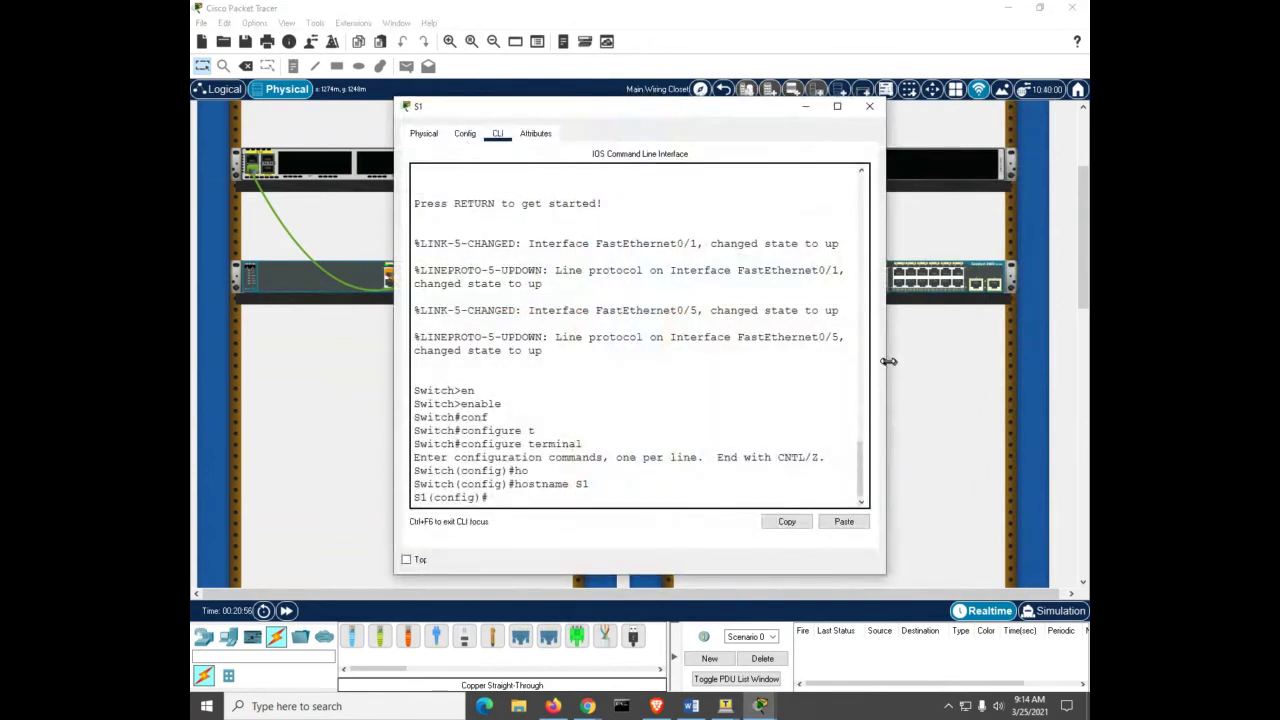
drag(887, 364, 1040, 374)
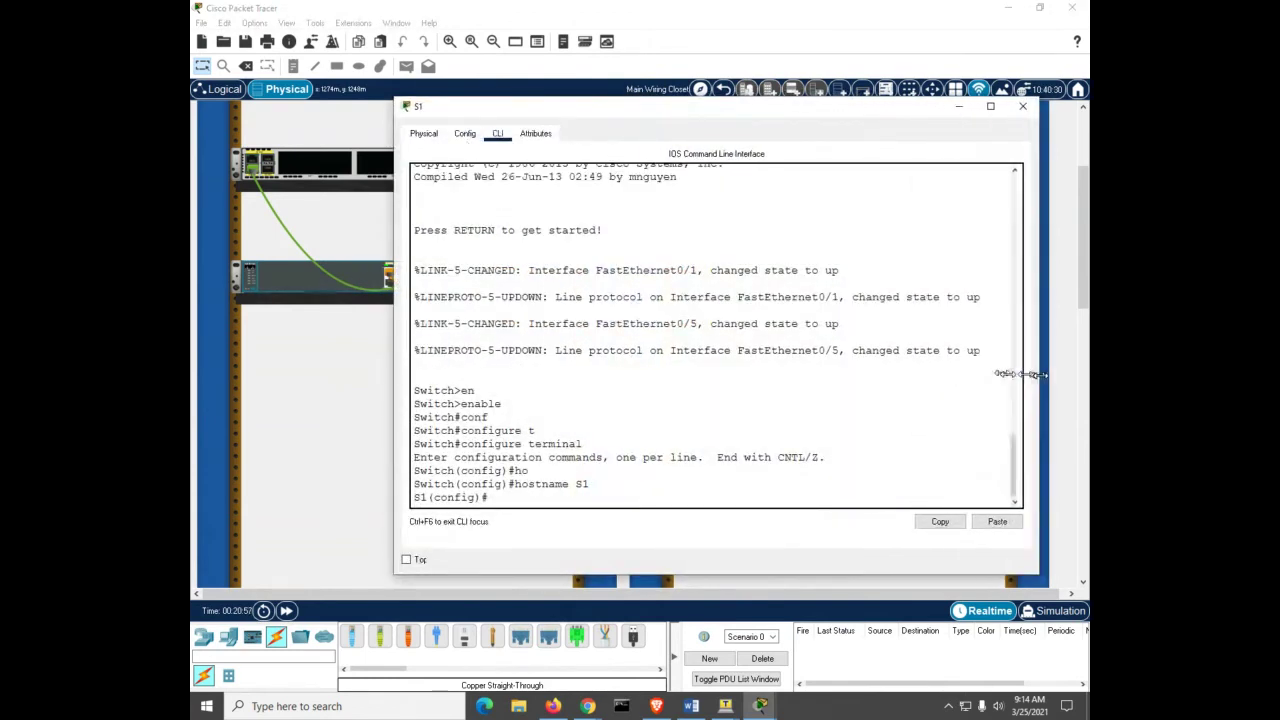
click(407, 559)
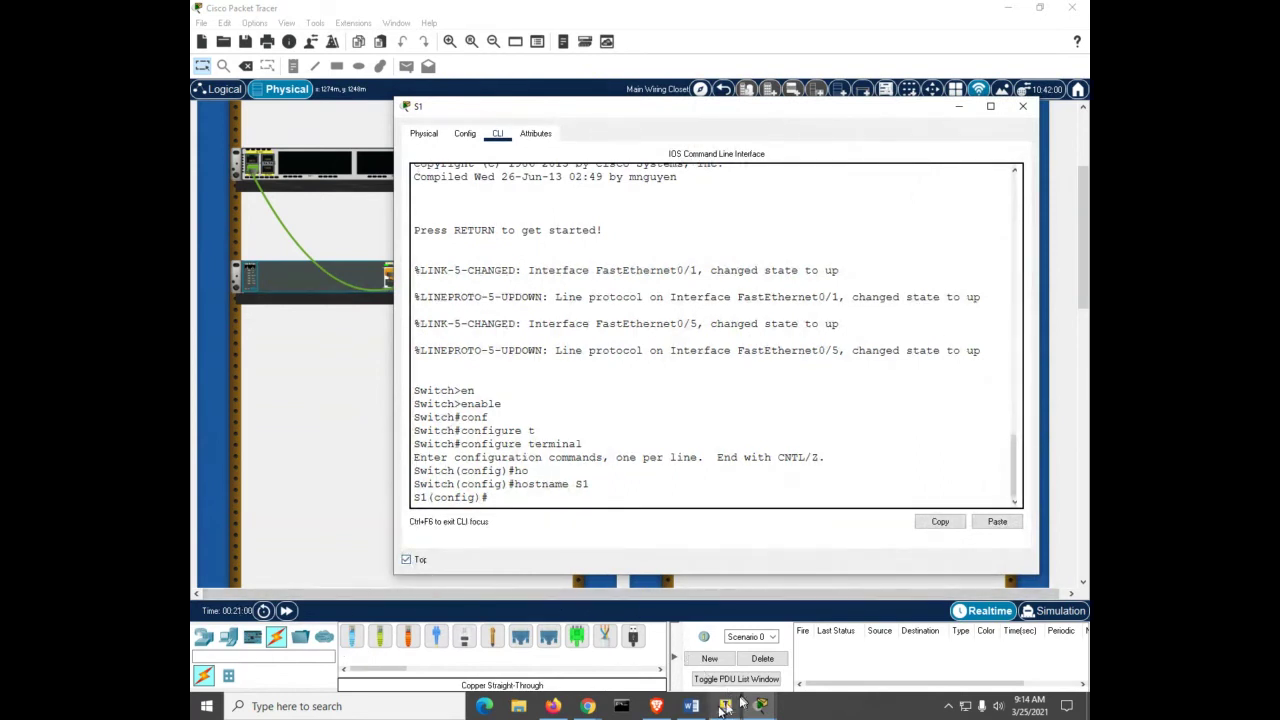
mouse_move(762, 706)
Step: Run sh cdp n on S1, confirming R1 (ISR4300) on Fas 0/5 and S2 on Fas 0/1
key(ctrl+z)
key(Return)
text(sh cdp )
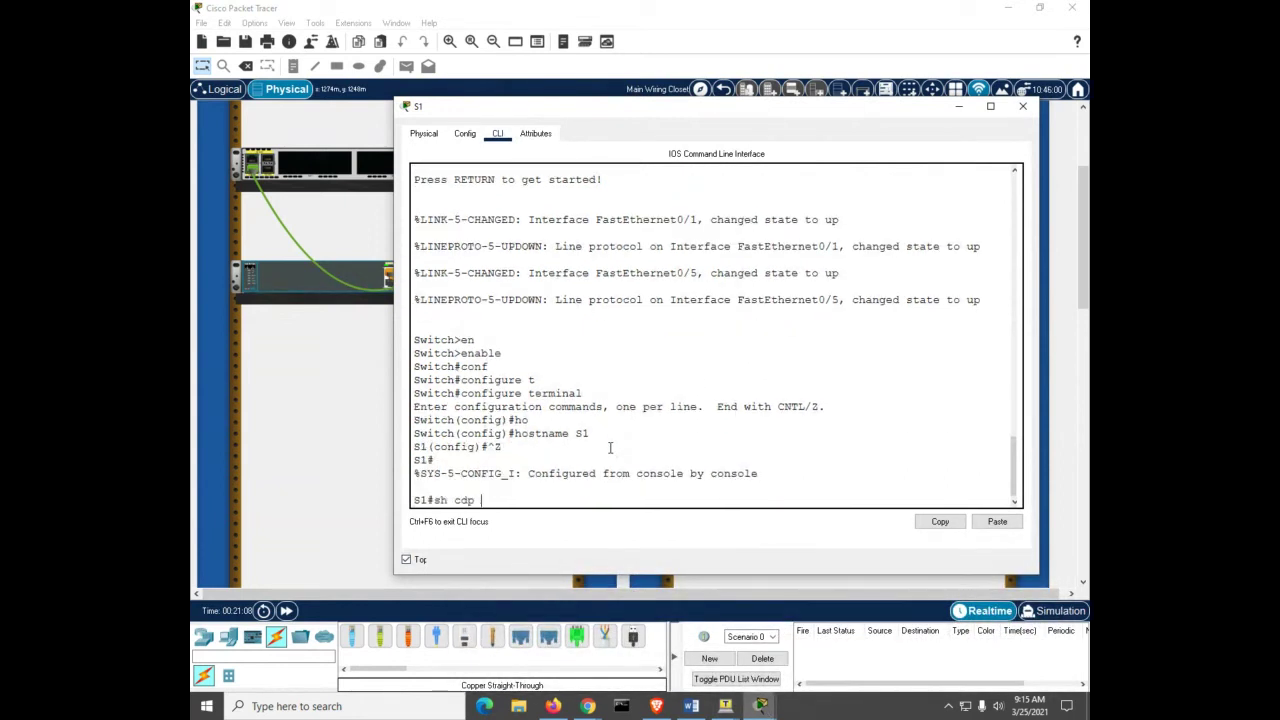
text(n)
key(Return)
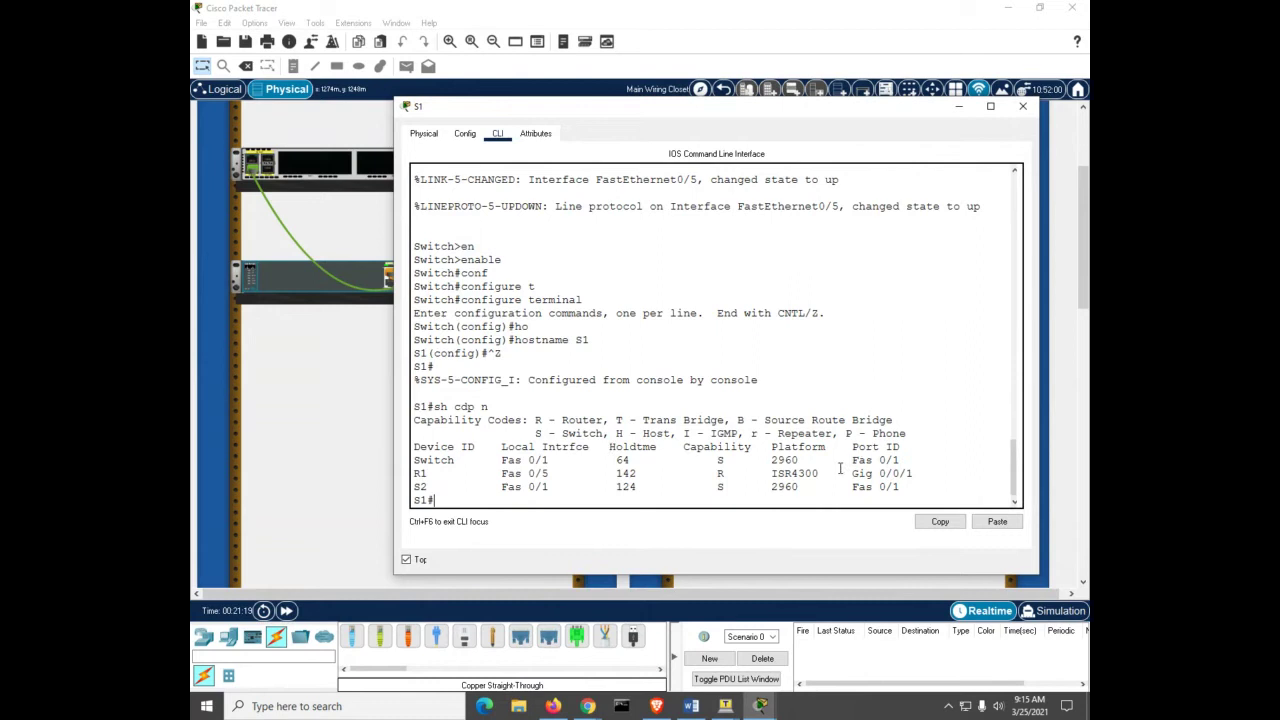
drag(832, 473, 798, 487)
click(770, 486)
click(957, 108)
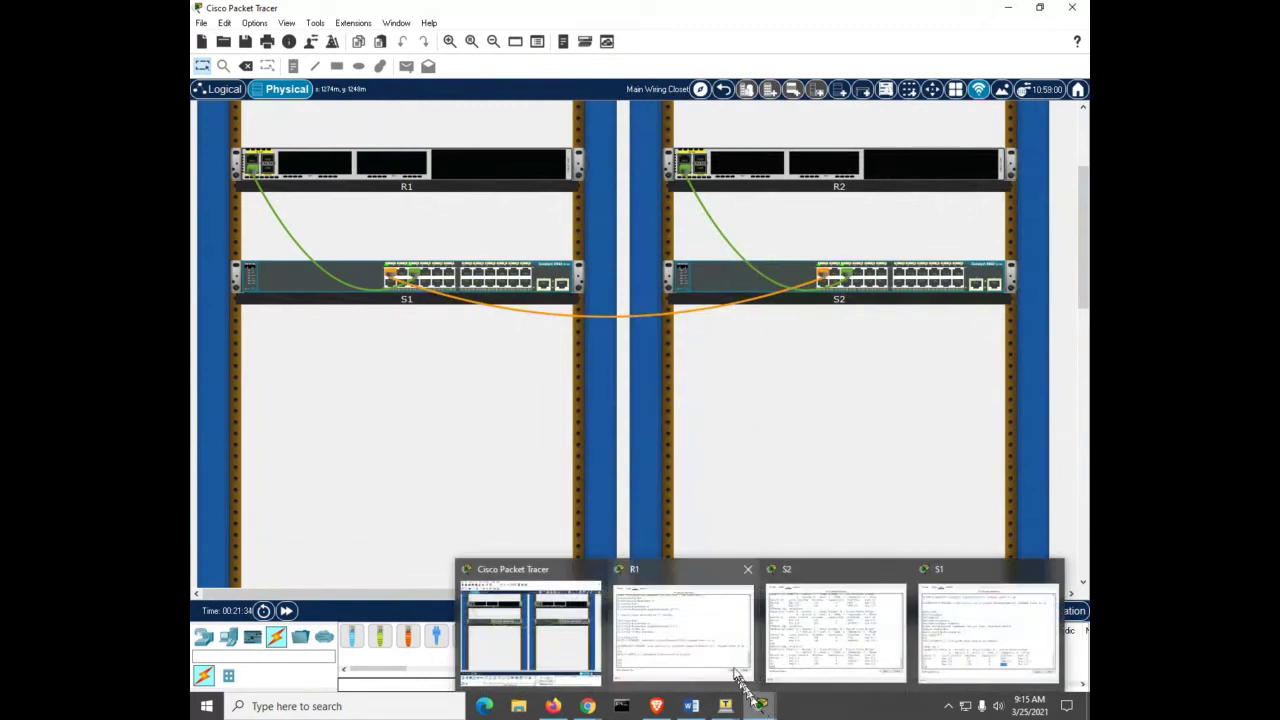
Step: Bring R1's console window back and enter global configuration mode
click(703, 640)
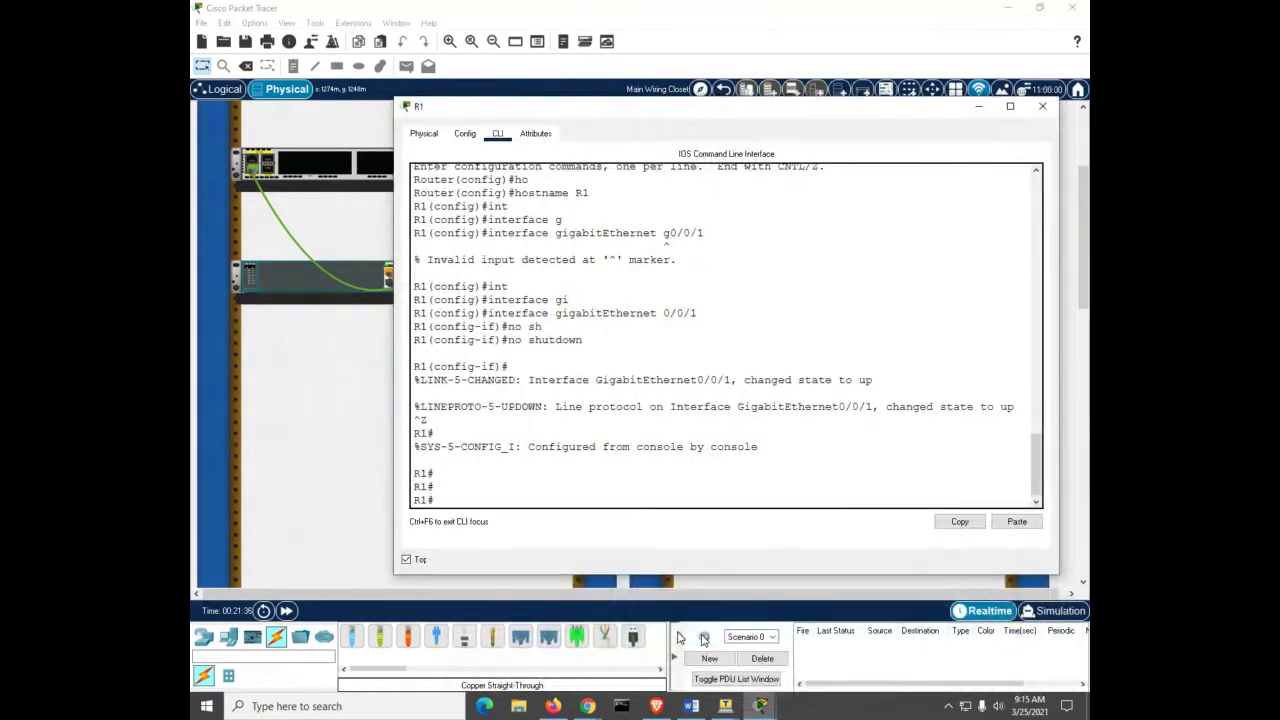
click(620, 467)
text(conf)
key(Tab)
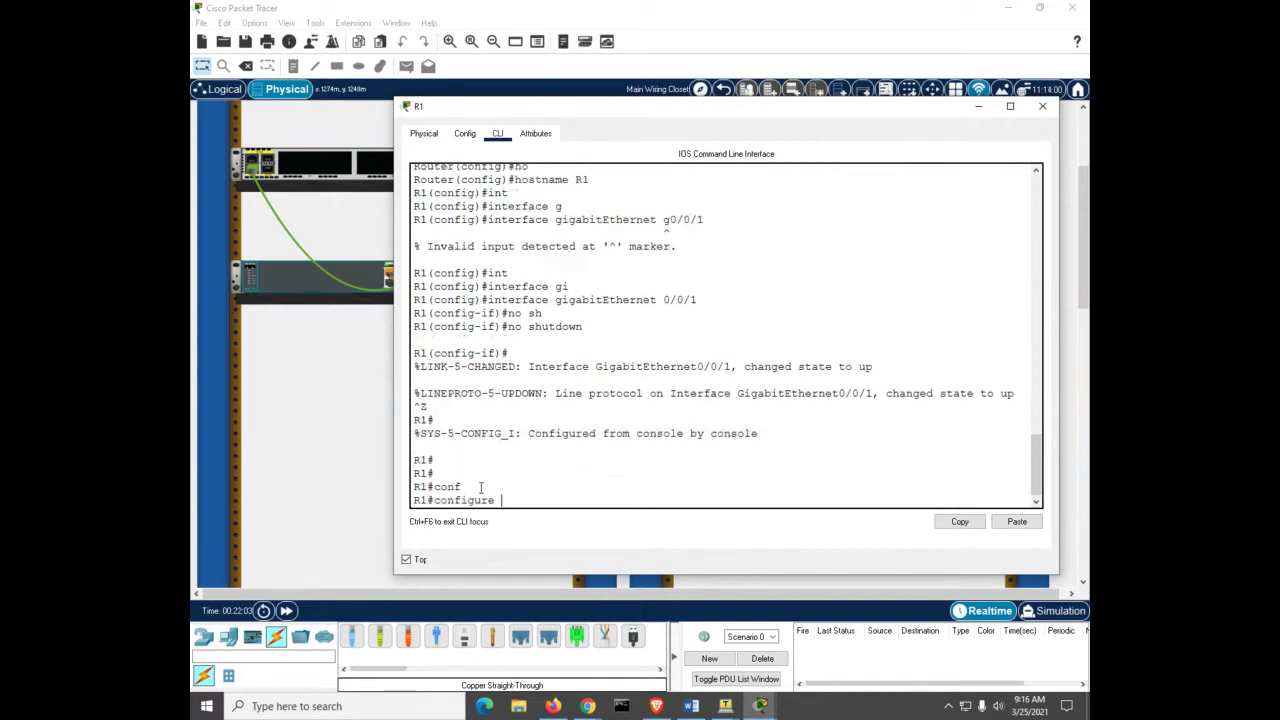
text(t)
key(Tab)
key(Return)
Step: Disable IP domain lookup on R1 and set its enable secret
text(no ip do)
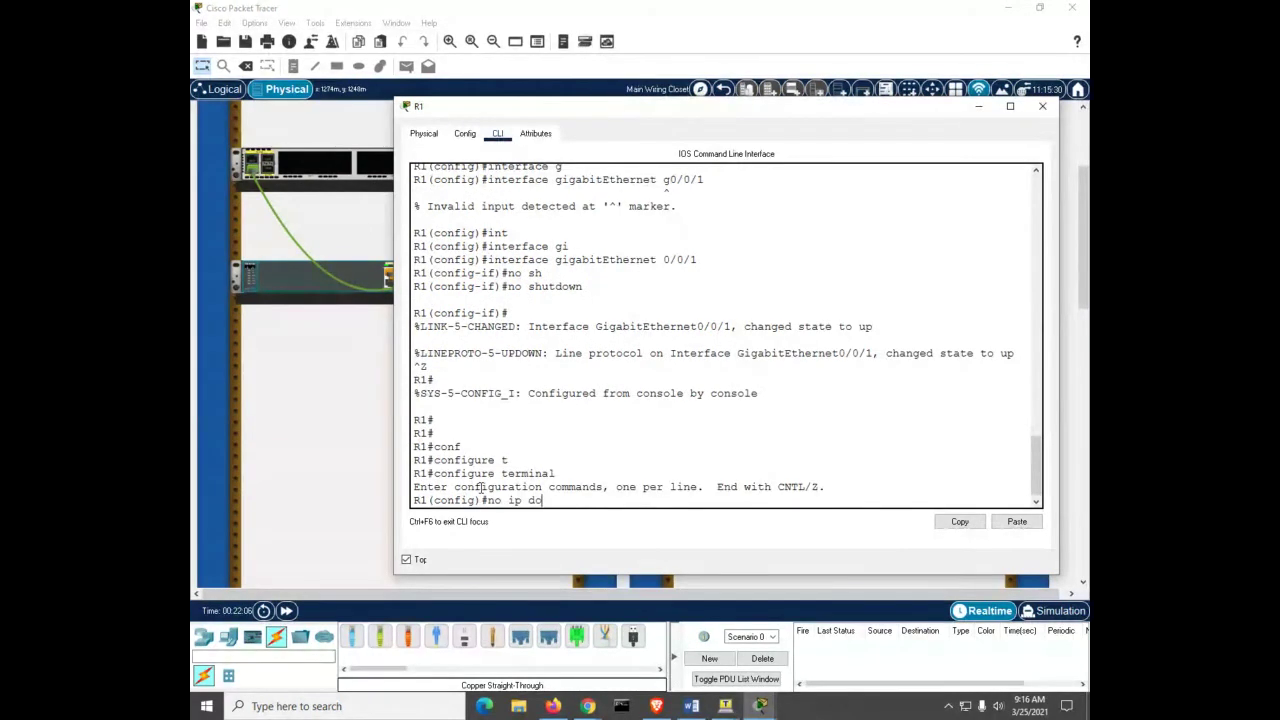
key(Tab)
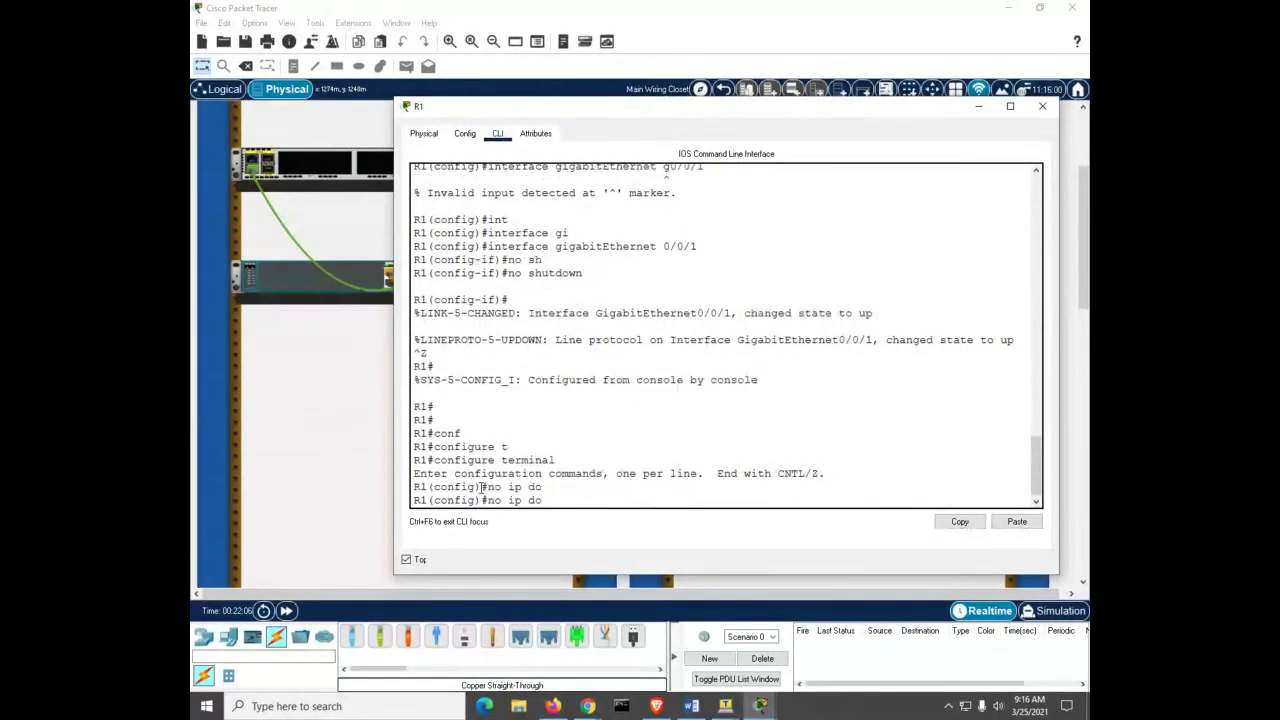
text(main lookup)
key(Return)
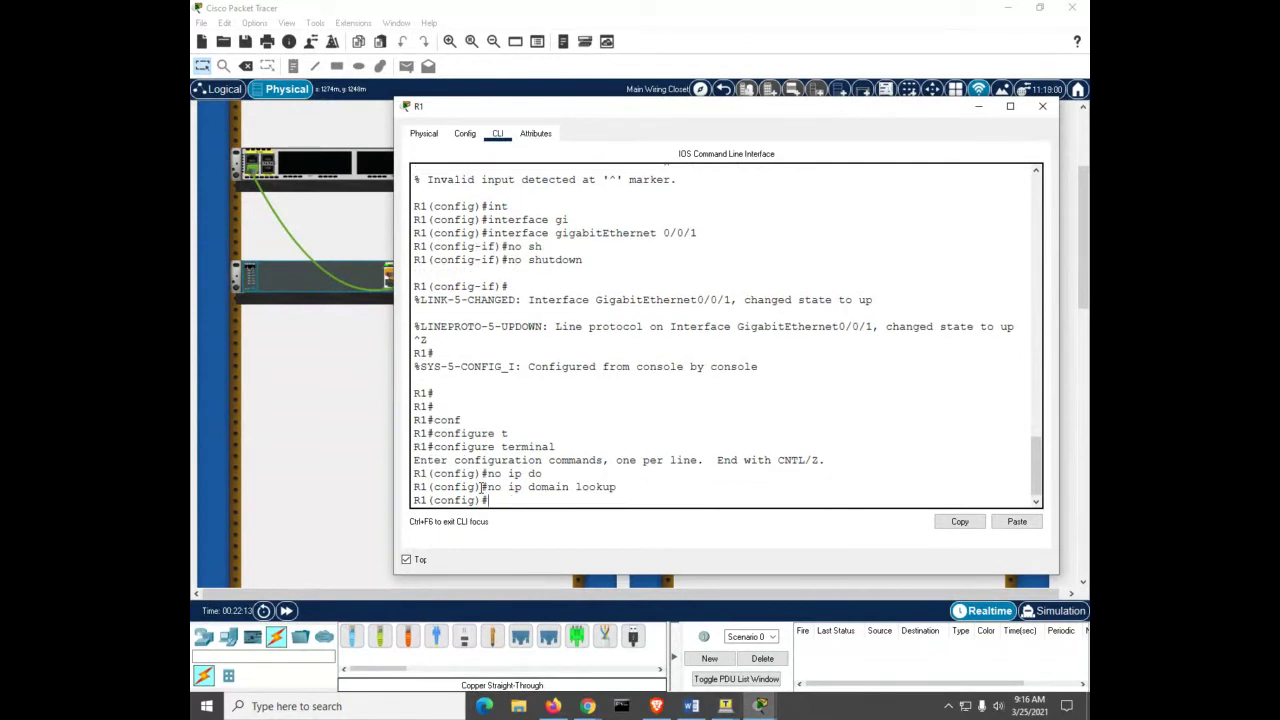
text(enable secret class)
key(Return)
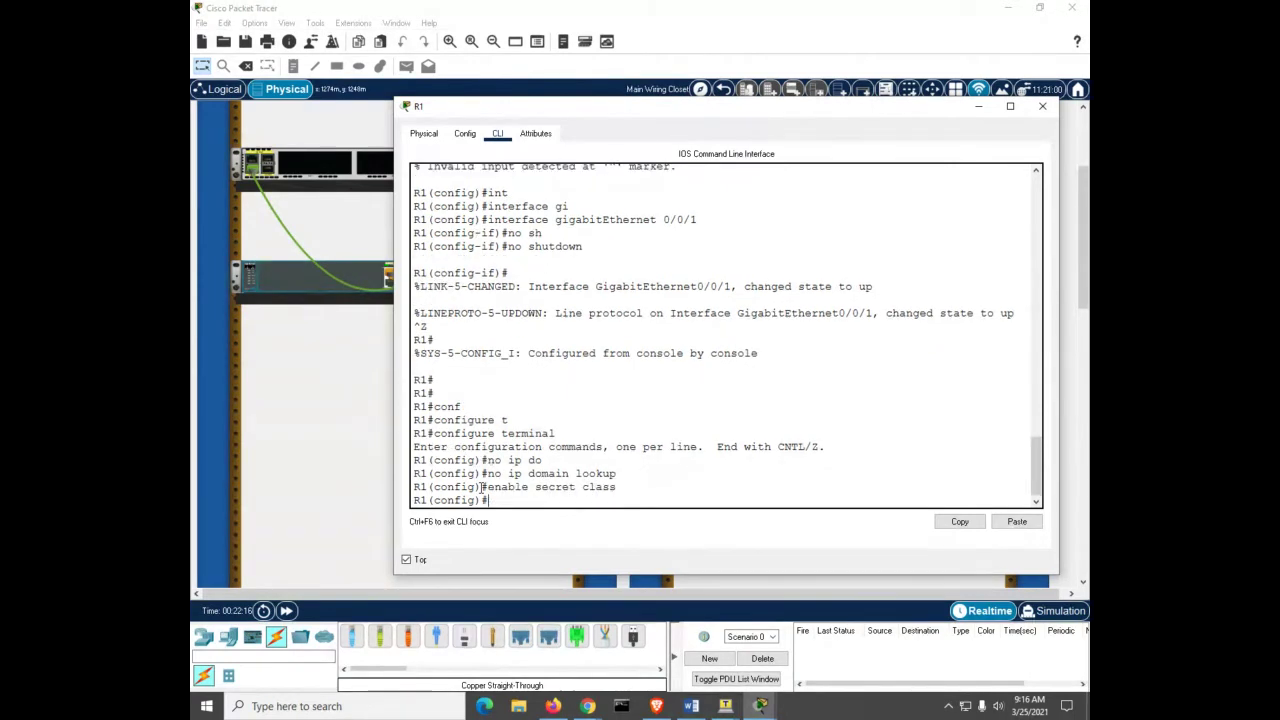
Step: Give R1's console line 0 a password and require login
text(line con0)
key(Return)
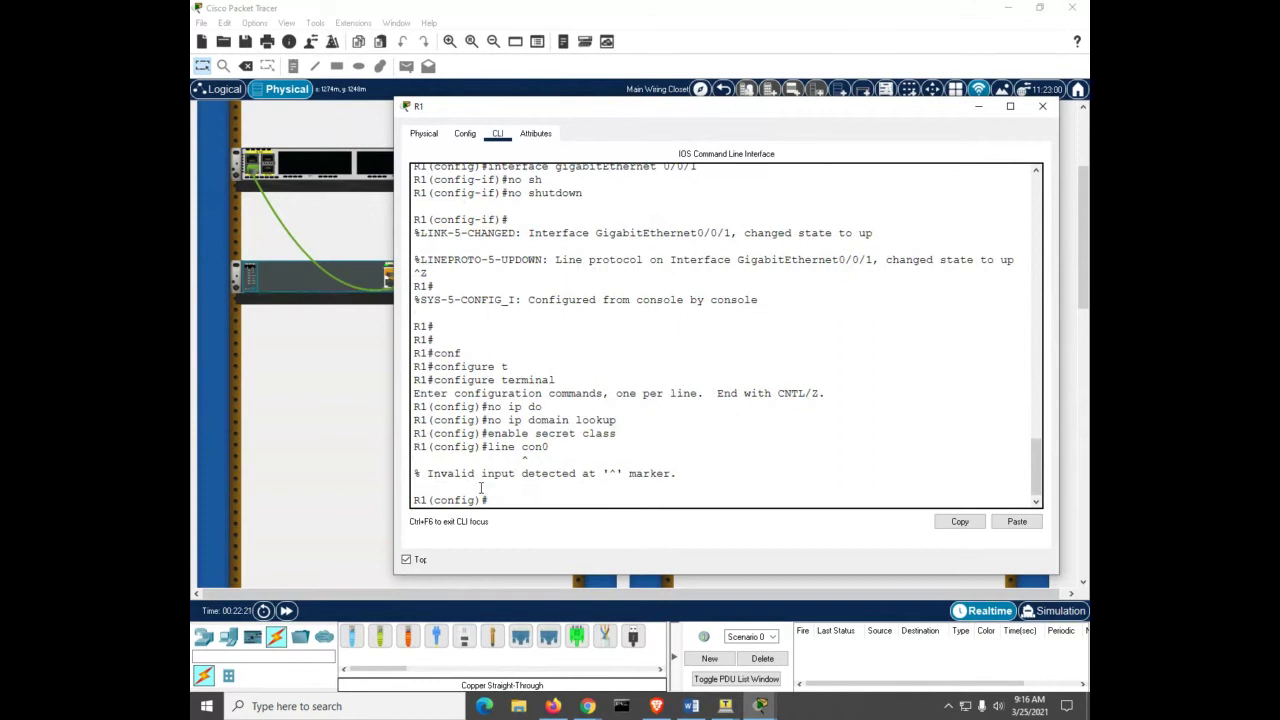
text(line con 0)
key(Return)
text(pa)
key(Tab)
key(Tab)
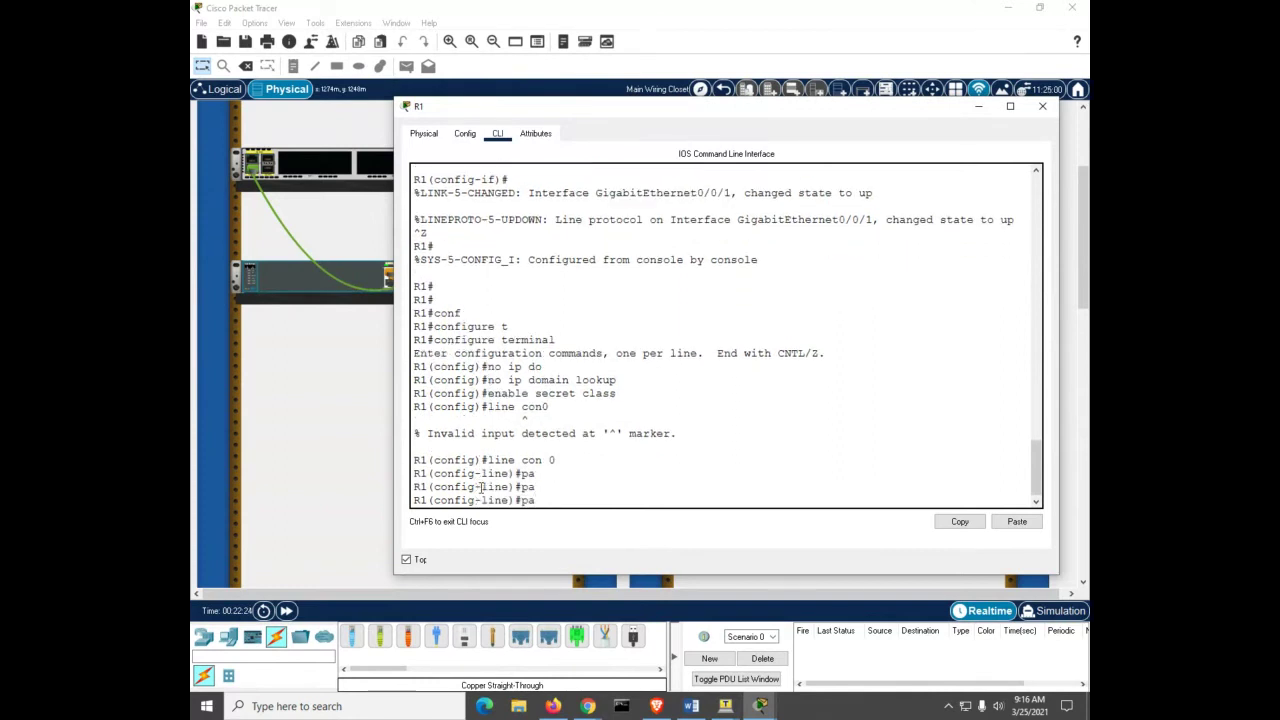
key(BackSpace)
text(s)
key(Tab)
text(as)
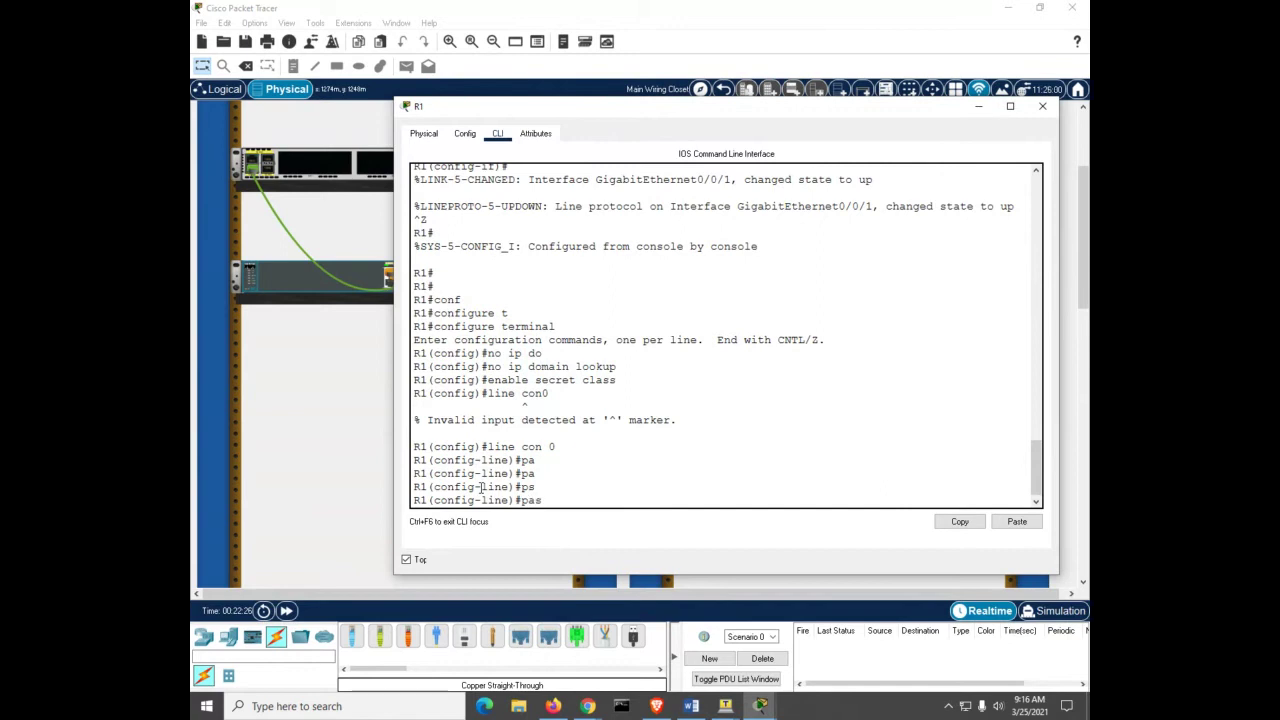
key(Tab)
text(cisco)
key(Return)
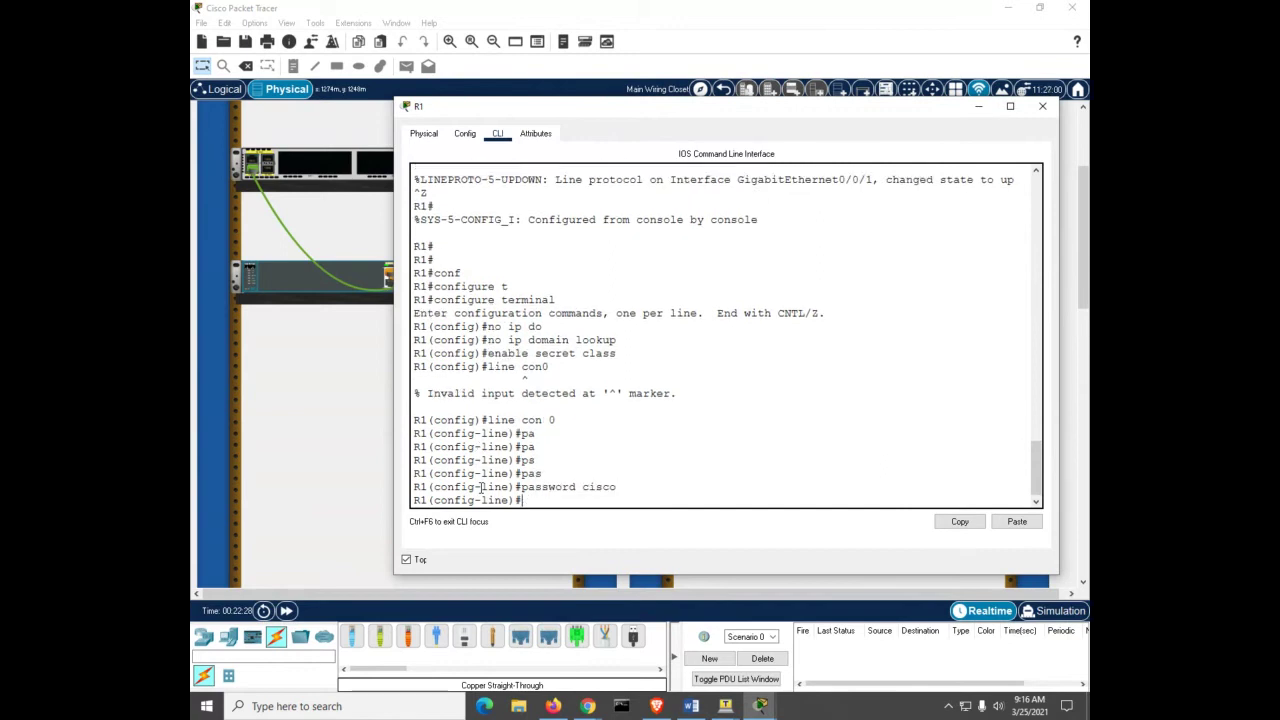
text(login)
key(Return)
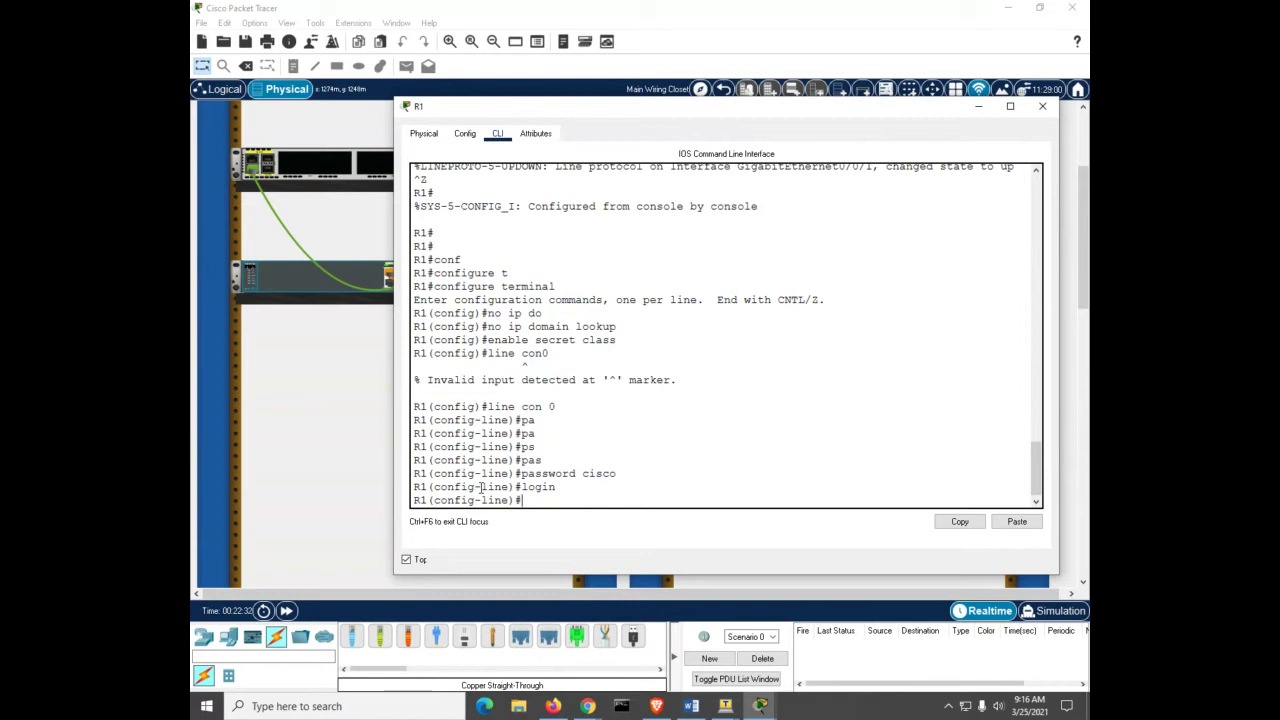
Step: Give R1's VTY lines 0–4 a password and require login
text(line vty 0 4)
key(Return)
text(as)
key(Return)
text(password cisco)
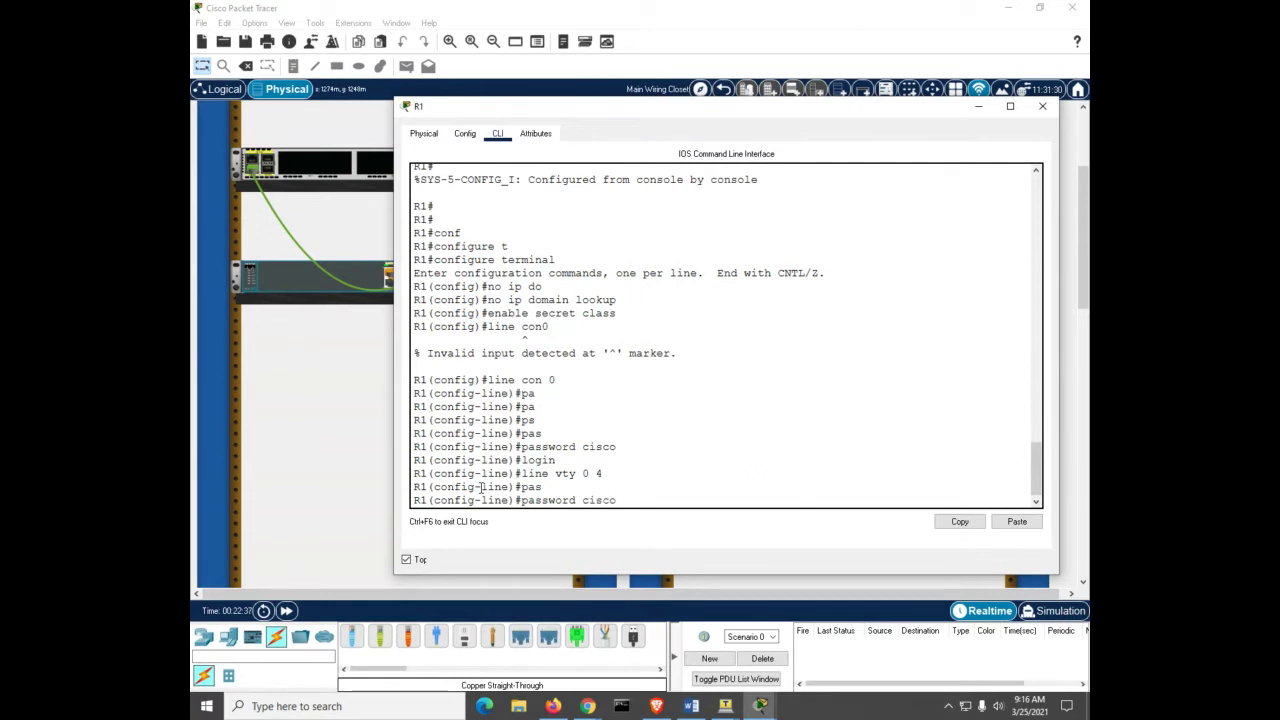
key(Return)
text(l)
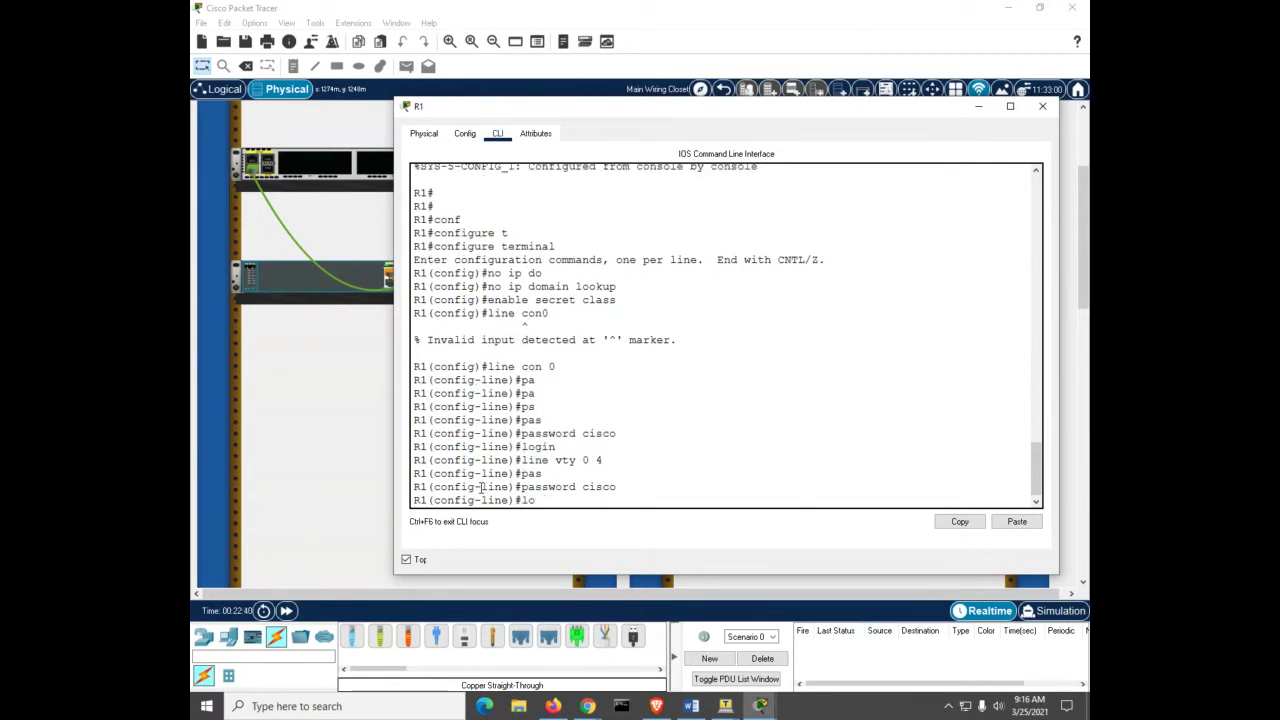
text(ob)
key(BackSpace)
text(gin)
key(Return)
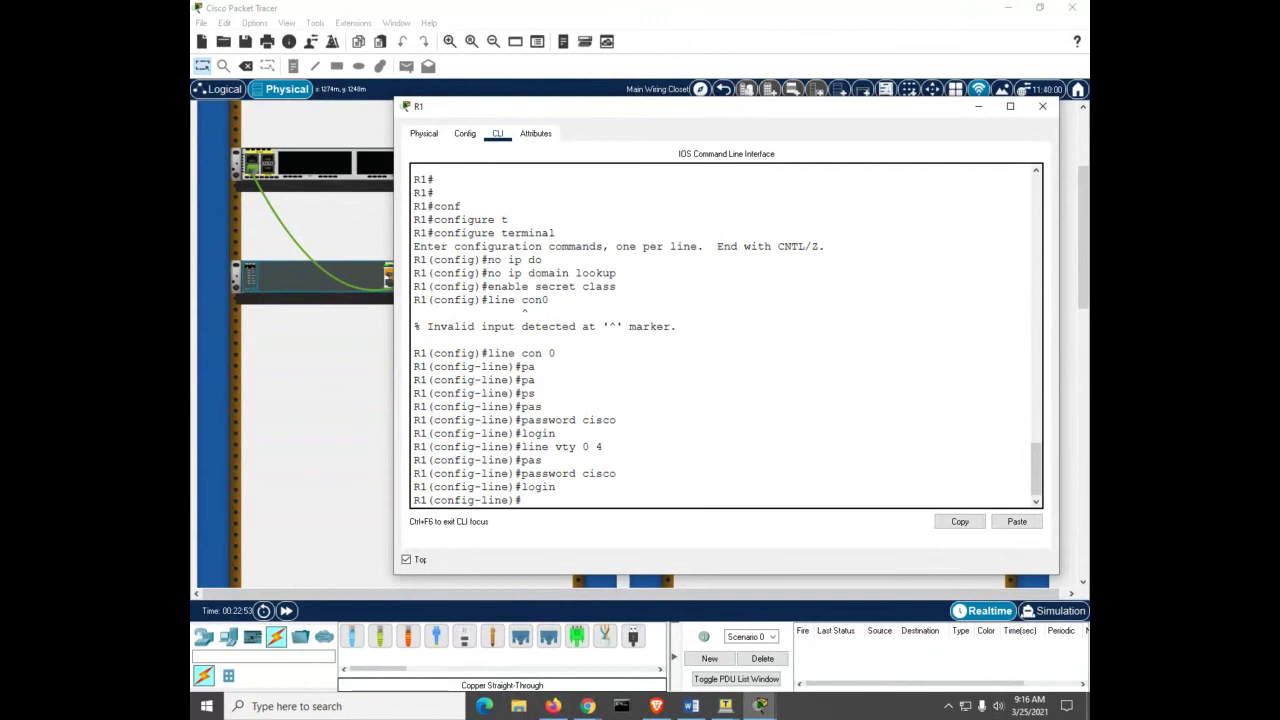
click(588, 706)
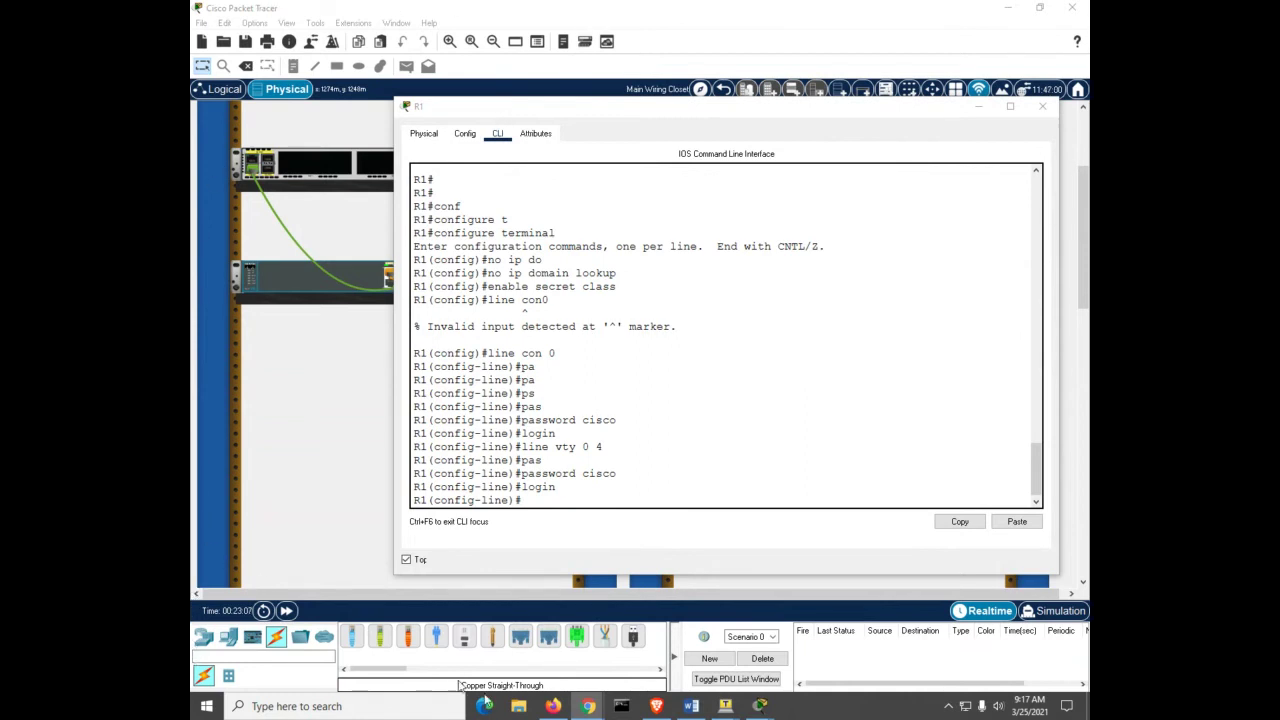
Step: Launch Insight Teacher Console from the system tray, select a student entry, and move its window aside
click(948, 706)
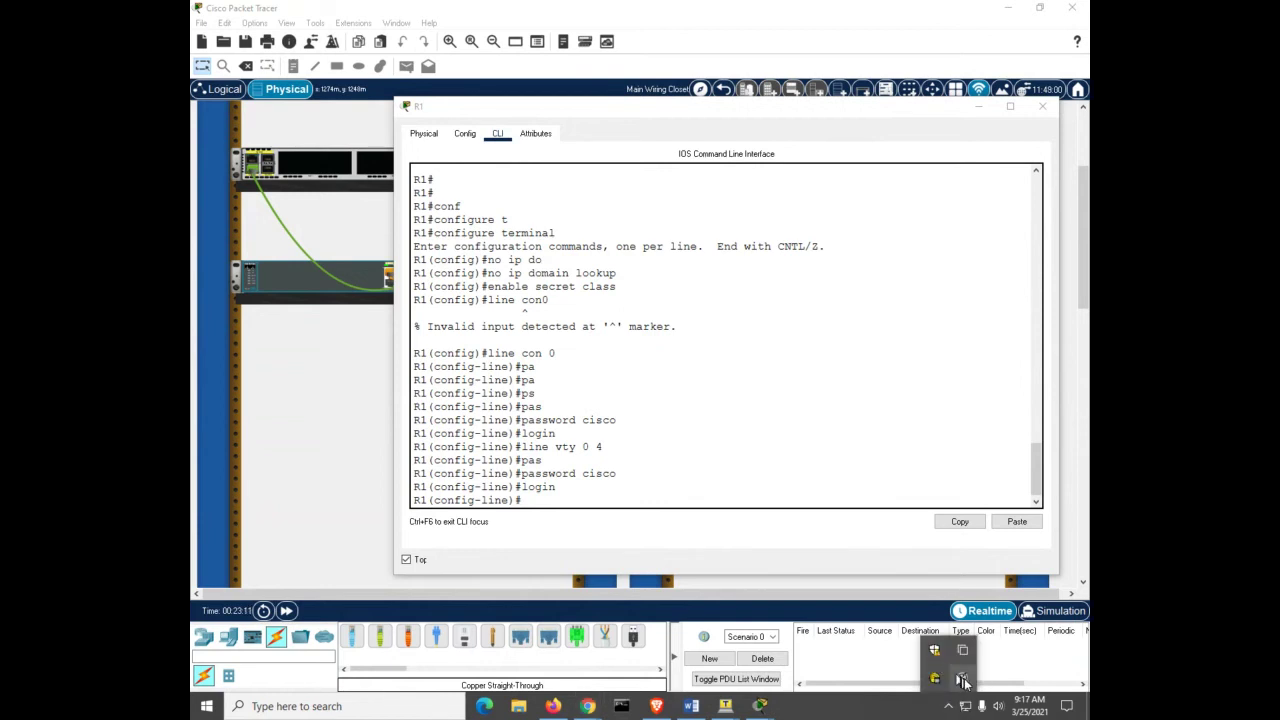
click(962, 681)
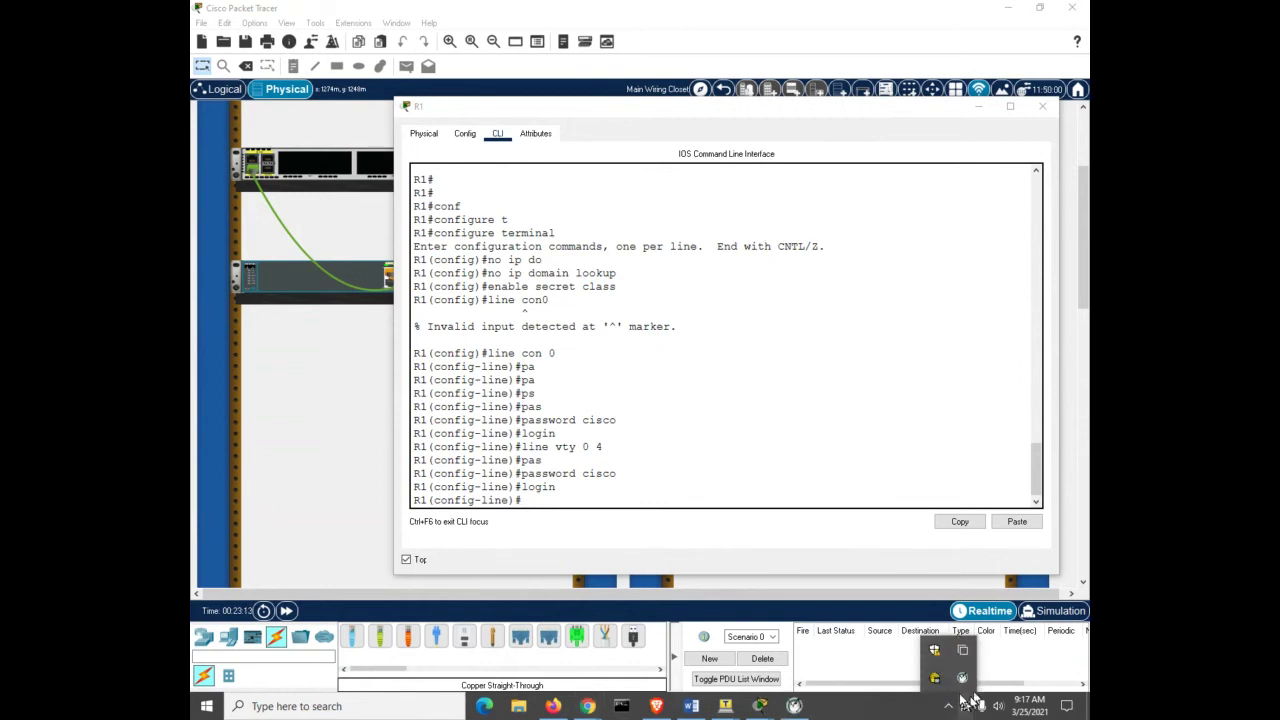
click(794, 706)
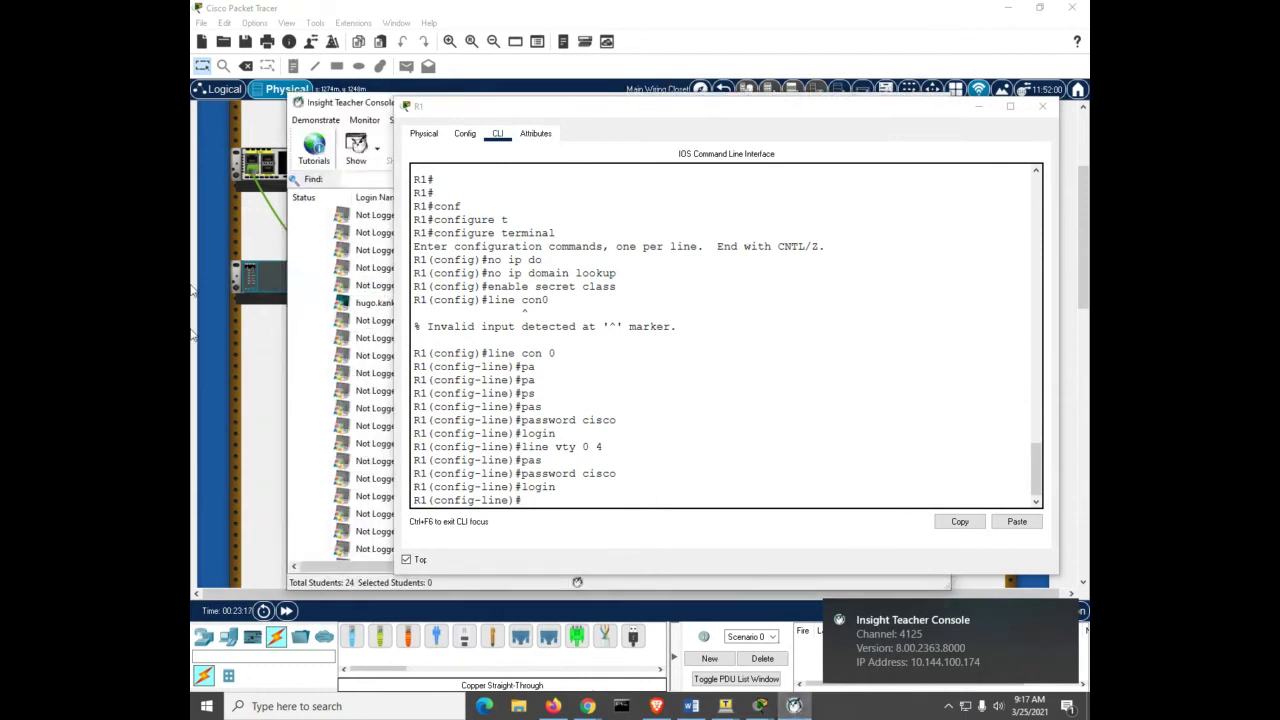
click(300, 250)
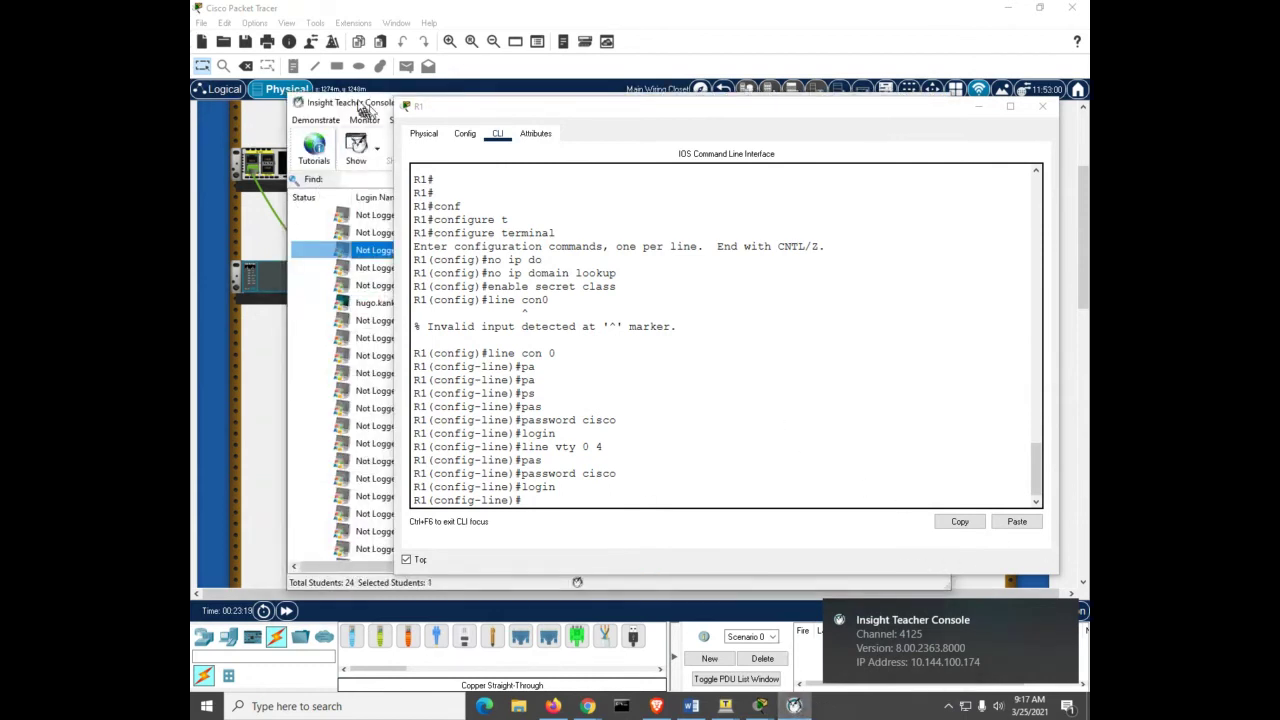
drag(365, 110, 1279, 480)
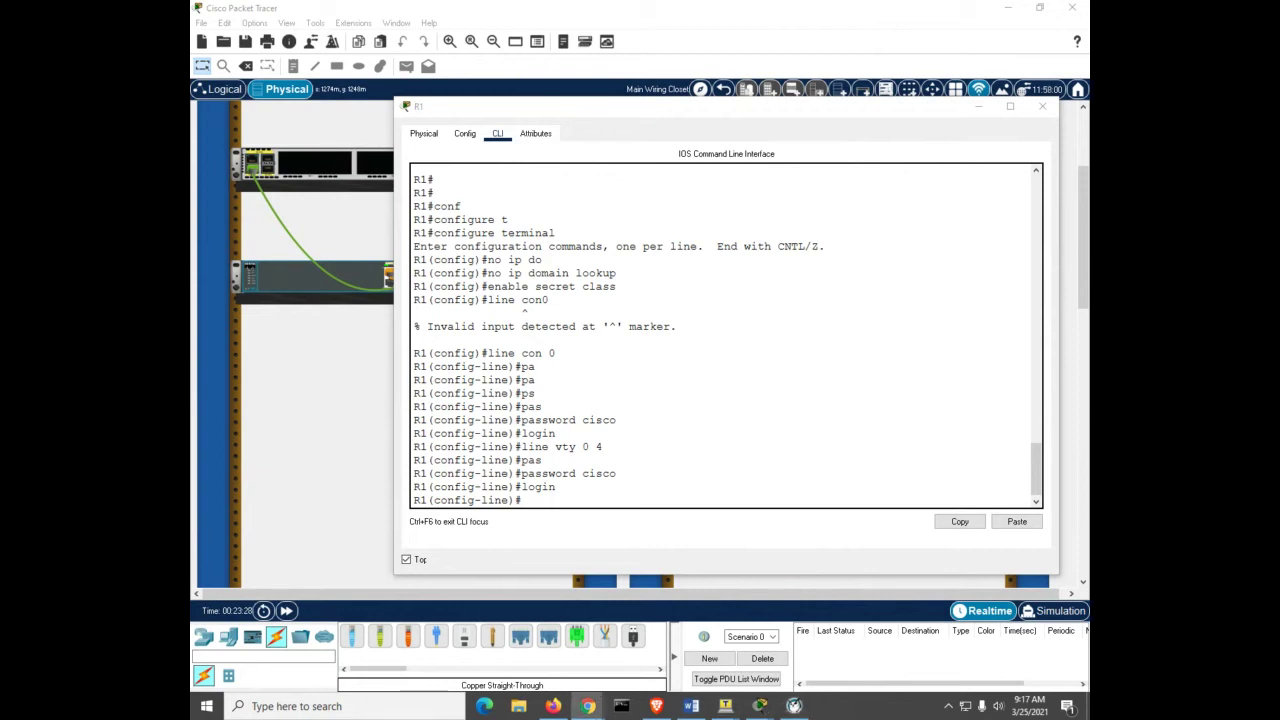
Step: Return to R1's console and re-enter global configuration mode
click(729, 391)
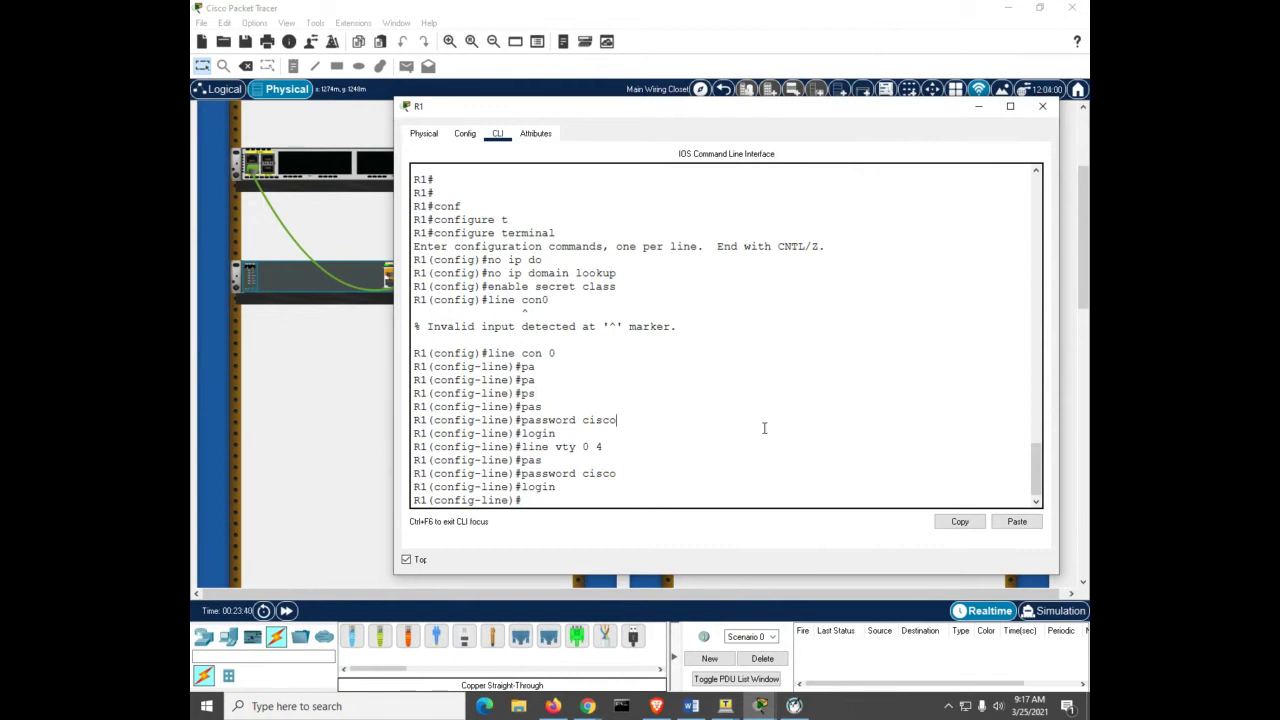
key(ctrl+z)
key(Return)
text(conf)
key(Tab)
text(t)
Step: Enable service password-encryption on R1 and exit to the privileged prompt
key(Tab)
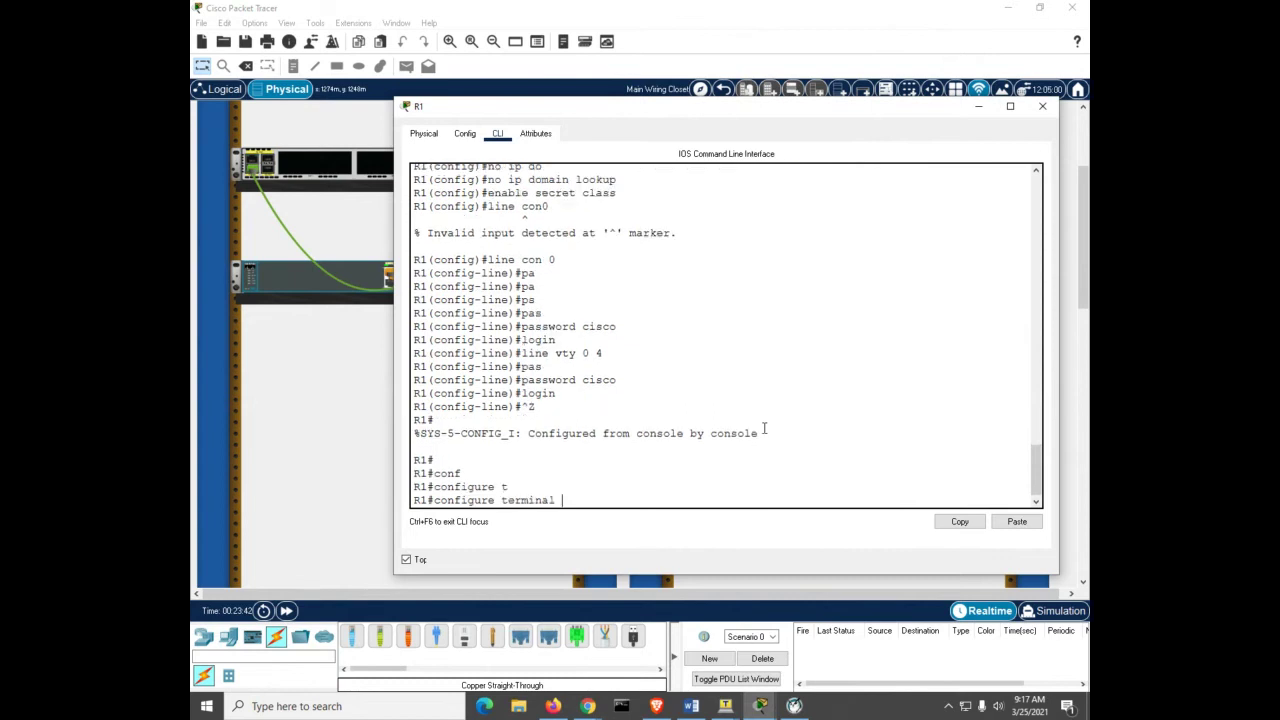
key(Return)
text(se)
key(Tab)
text(r)
key(Tab)
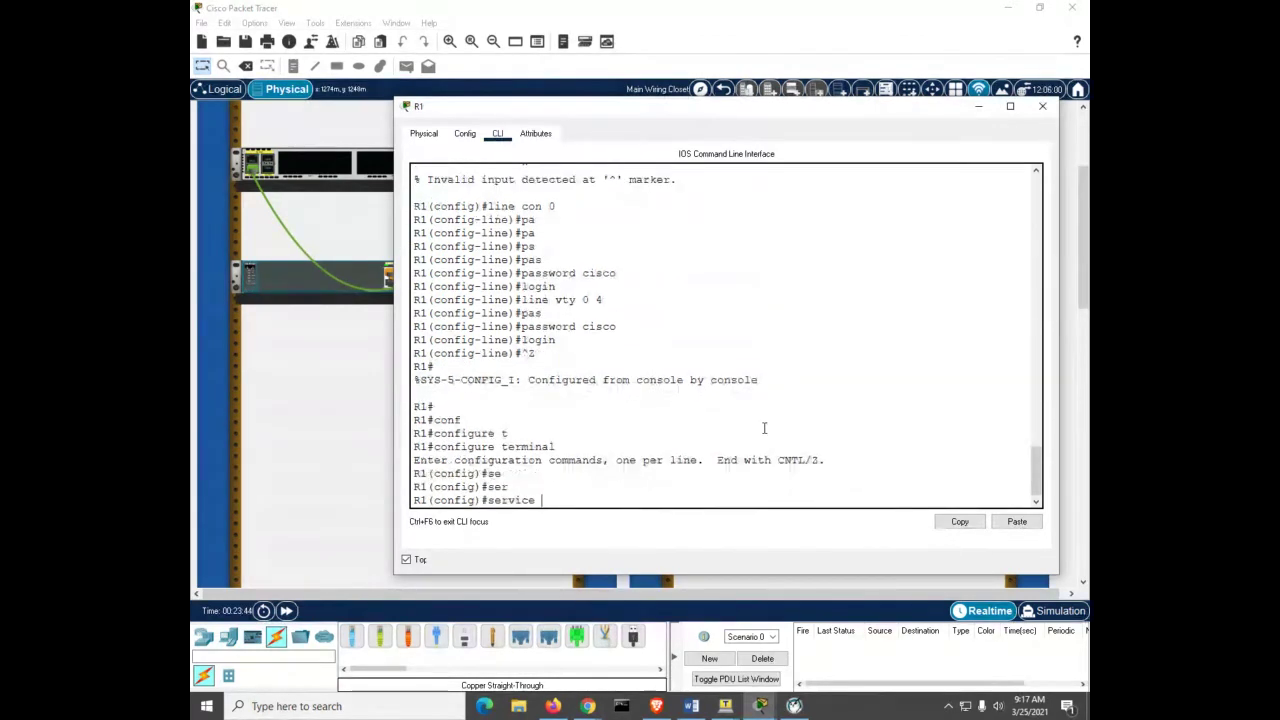
text(pas)
key(Tab)
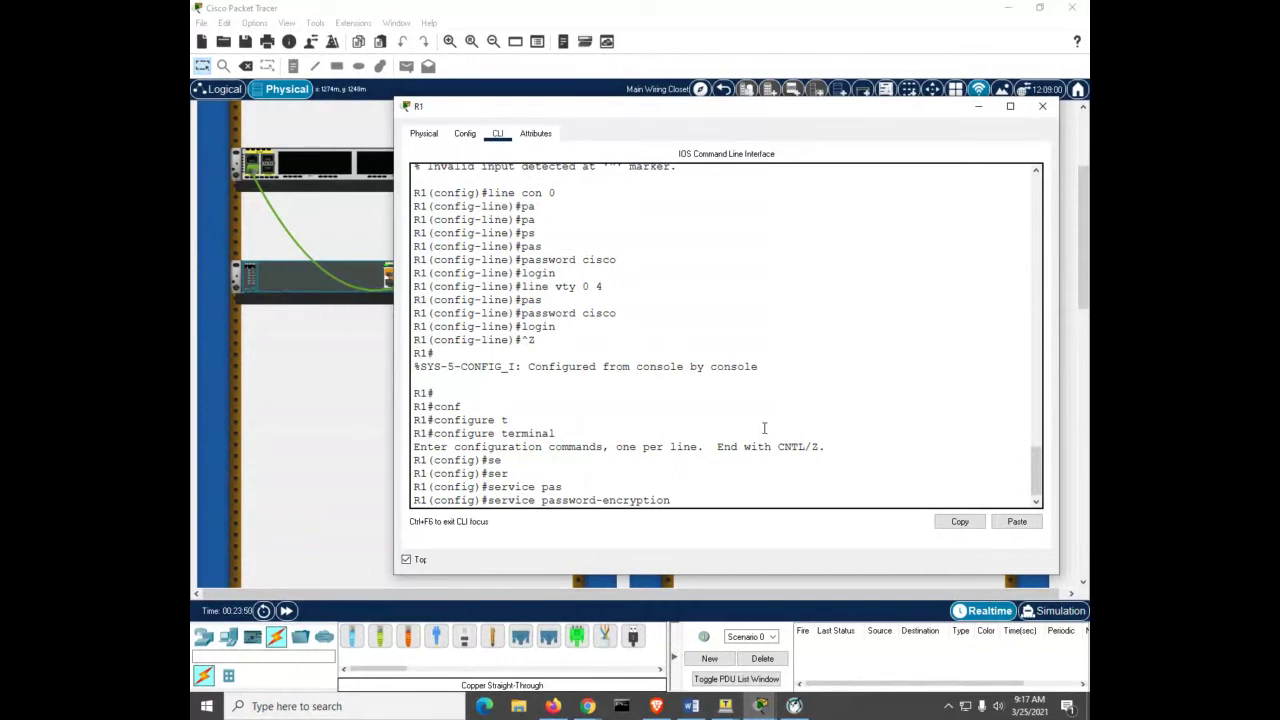
key(Return)
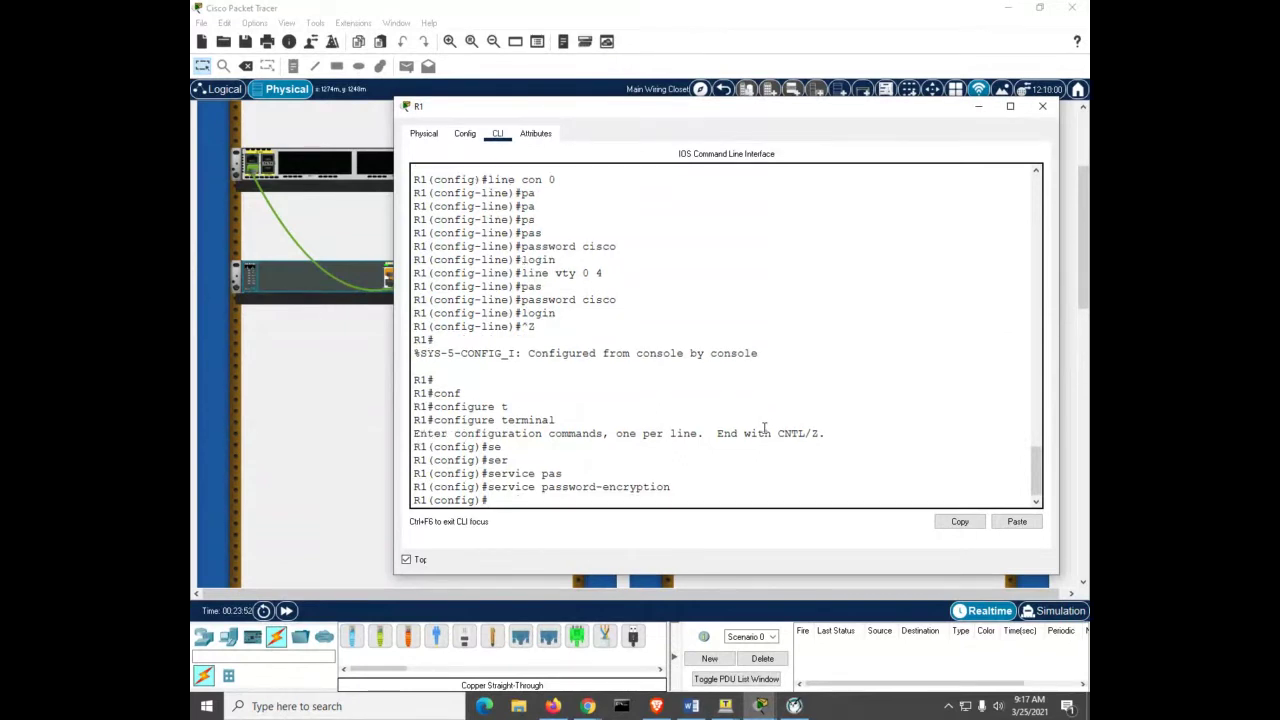
key(ctrl+z)
key(Return)
key(Return)
key(Return)
key(Return)
Step: Display R1's running configuration and page to the end to see the type 7 encrypted passwords
text(s)
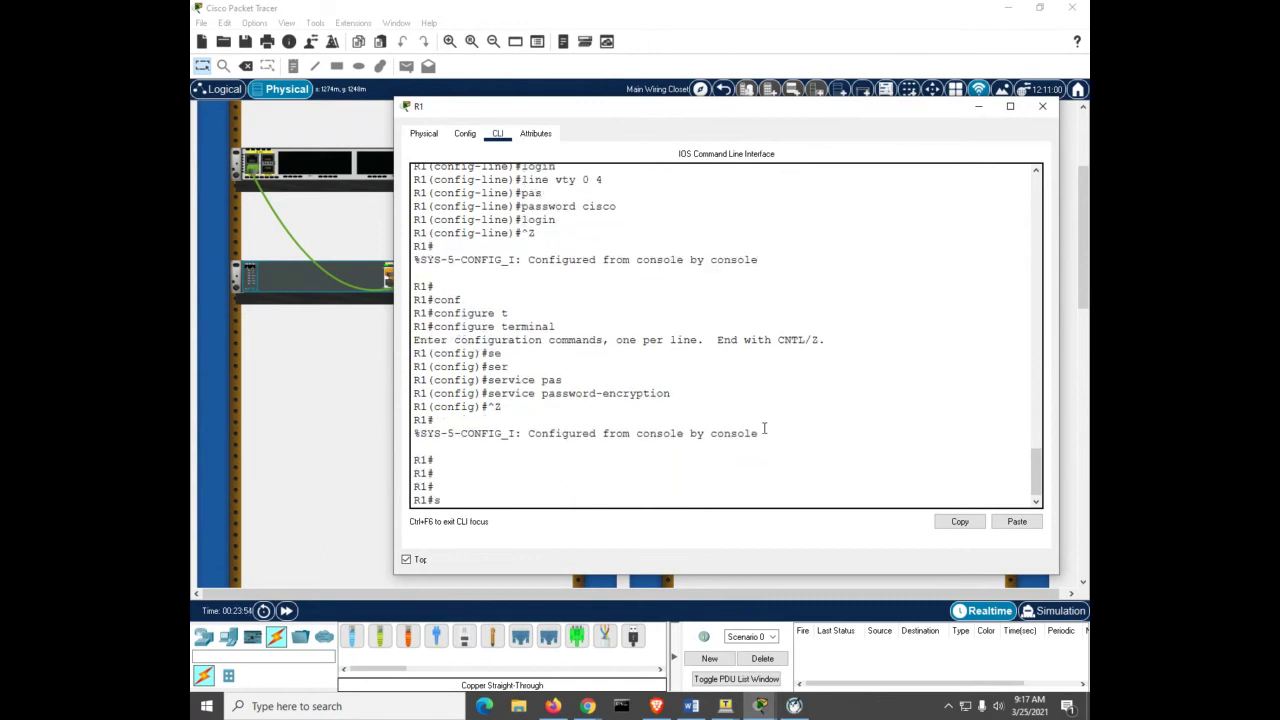
text(ho)
key(Tab)
text(tun)
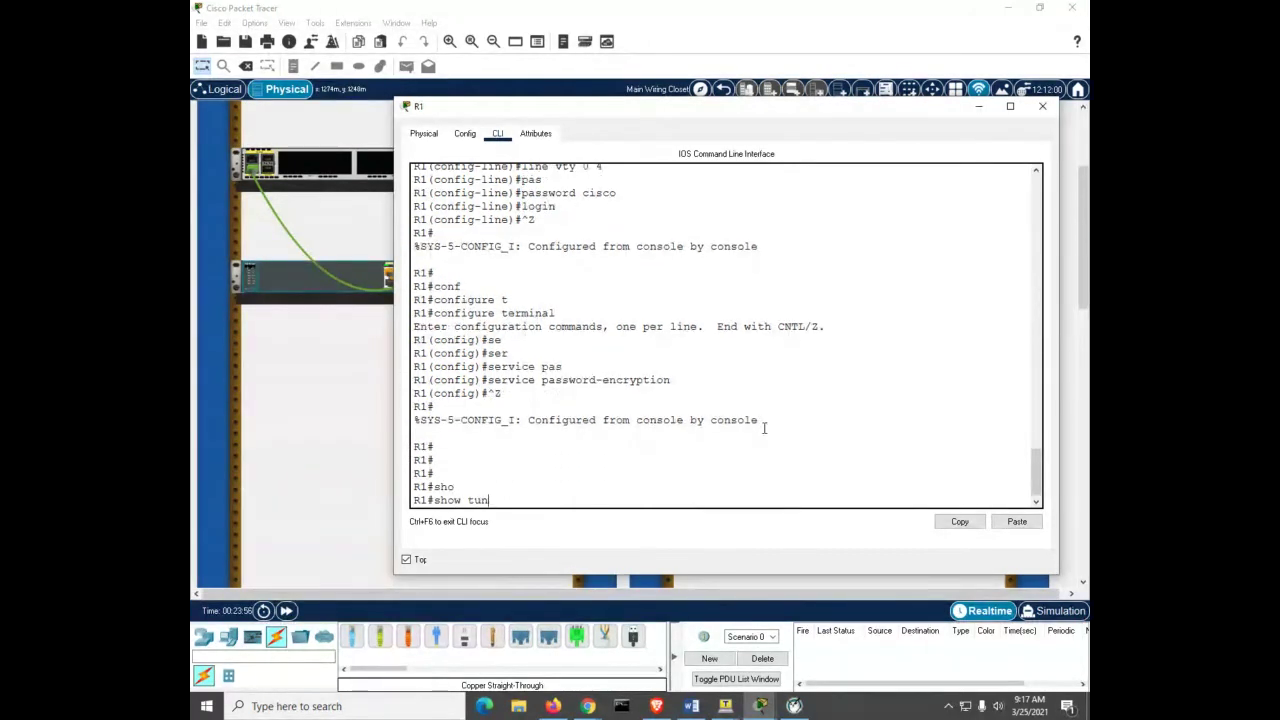
key(BackSpace)
key(BackSpace)
key(BackSpace)
text(run)
key(Tab)
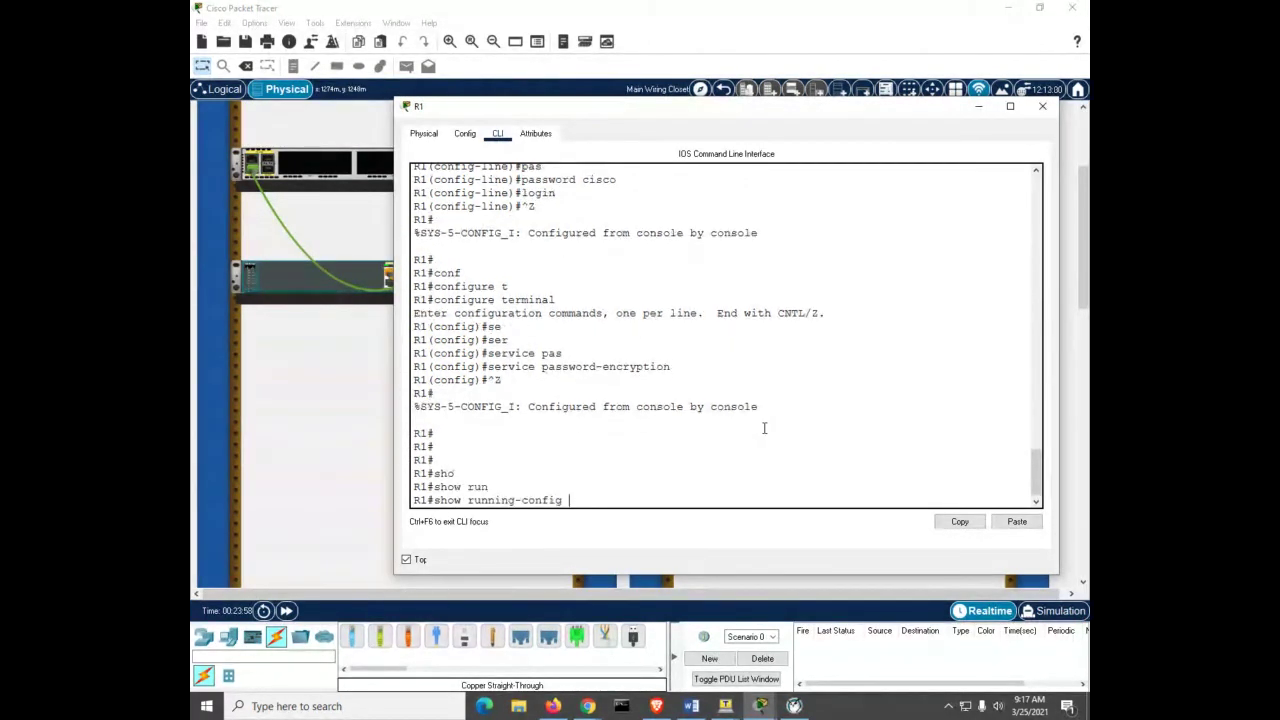
key(Return)
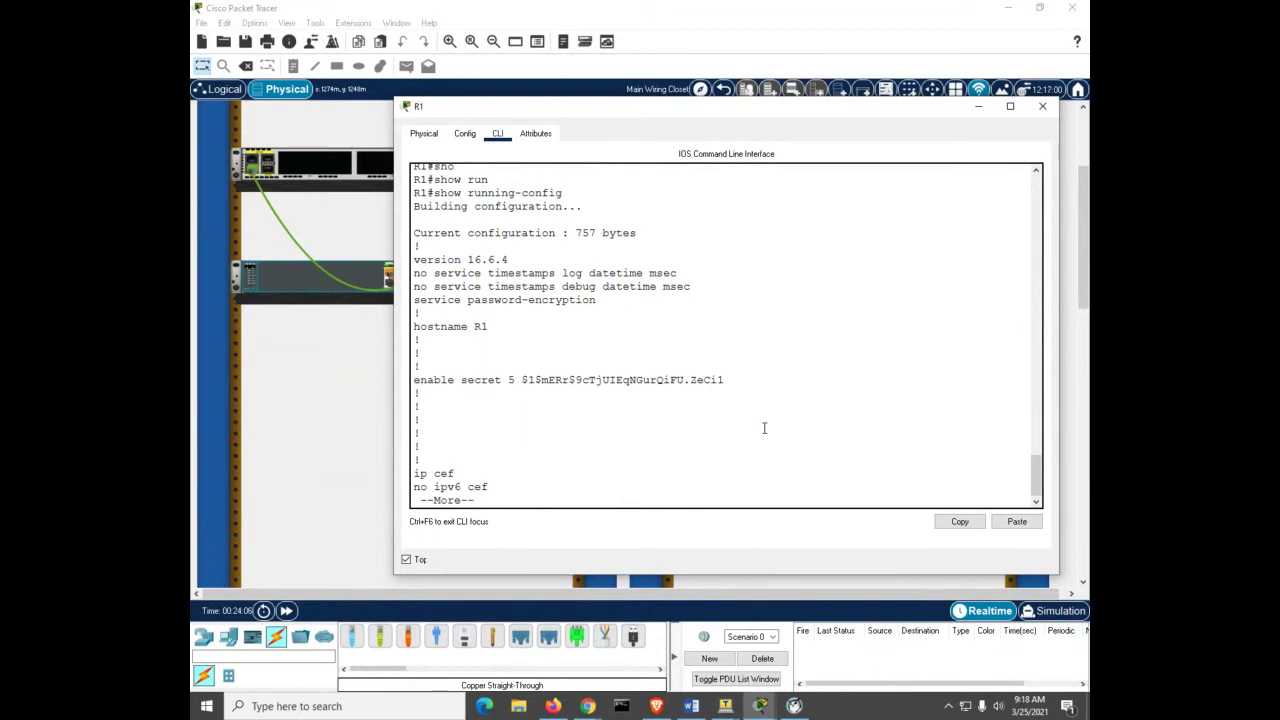
key(space)
key(space)
key(space)
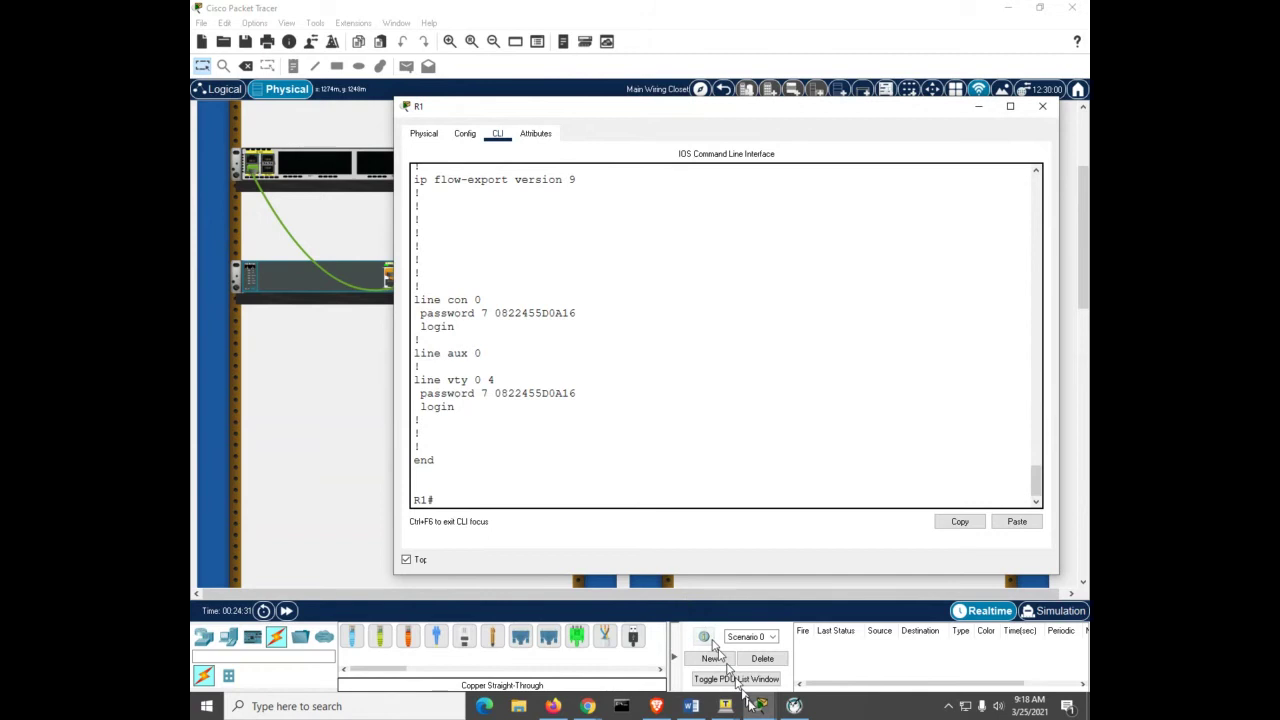
Step: Minimize R1's CLI window and open router R2's device window
mouse_move(755, 709)
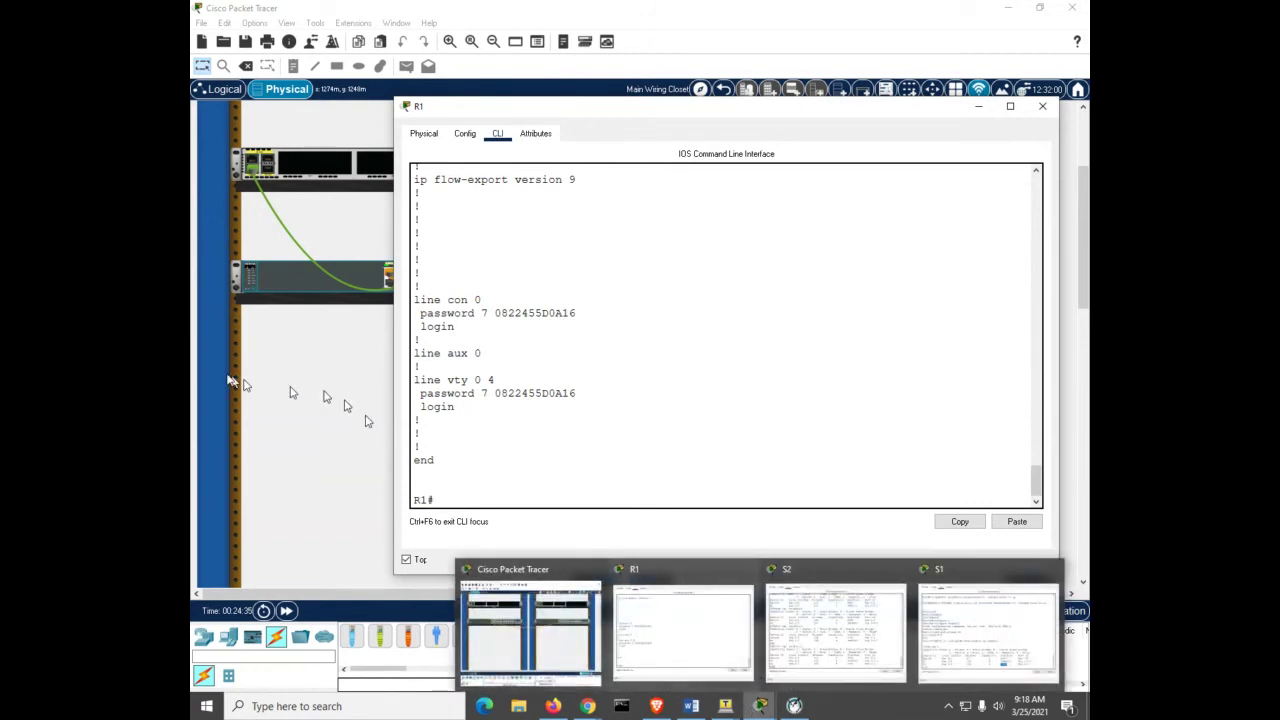
click(301, 406)
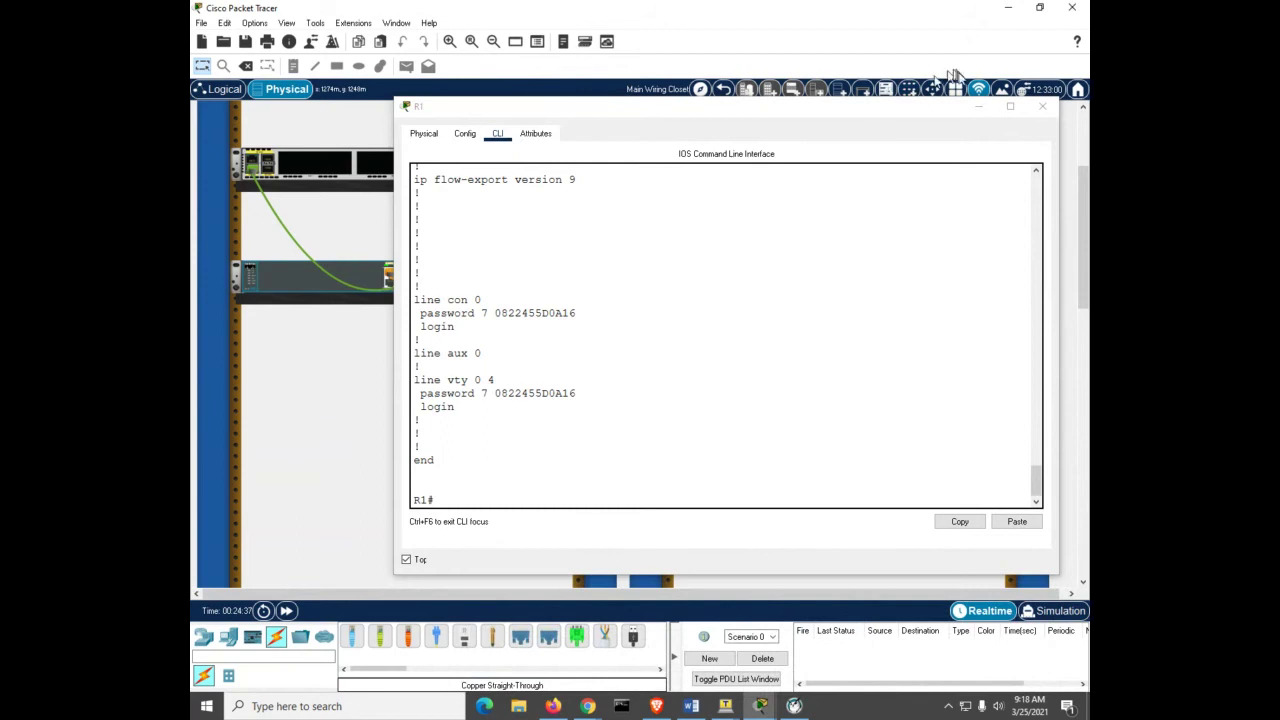
click(979, 106)
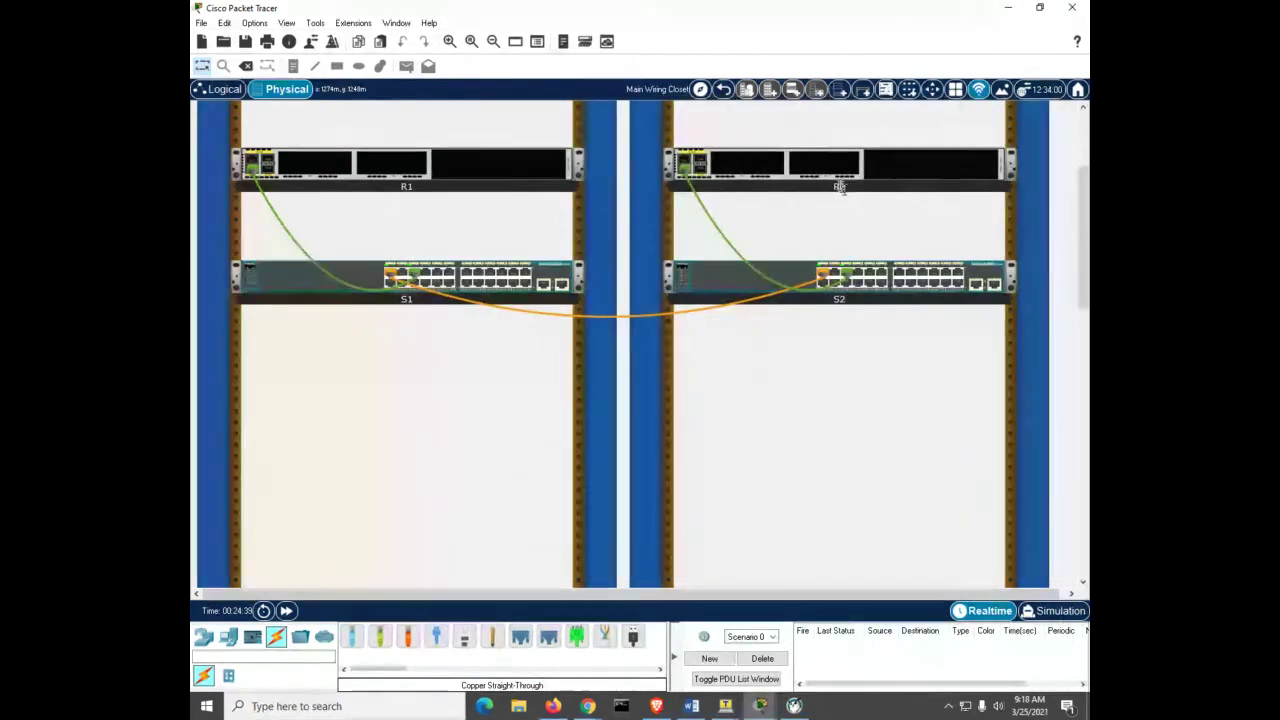
click(835, 172)
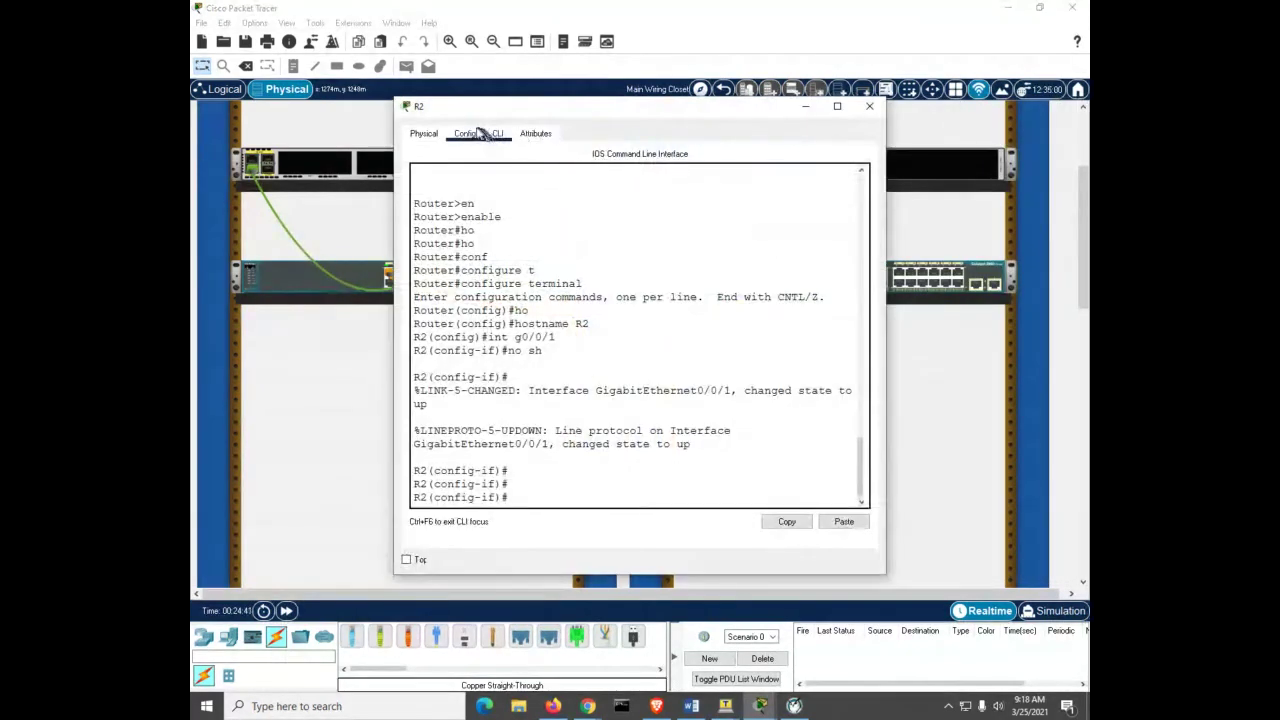
Step: Keep R2's window on top, widen it, and exit to the R2# privileged prompt
click(405, 560)
drag(886, 409, 1056, 409)
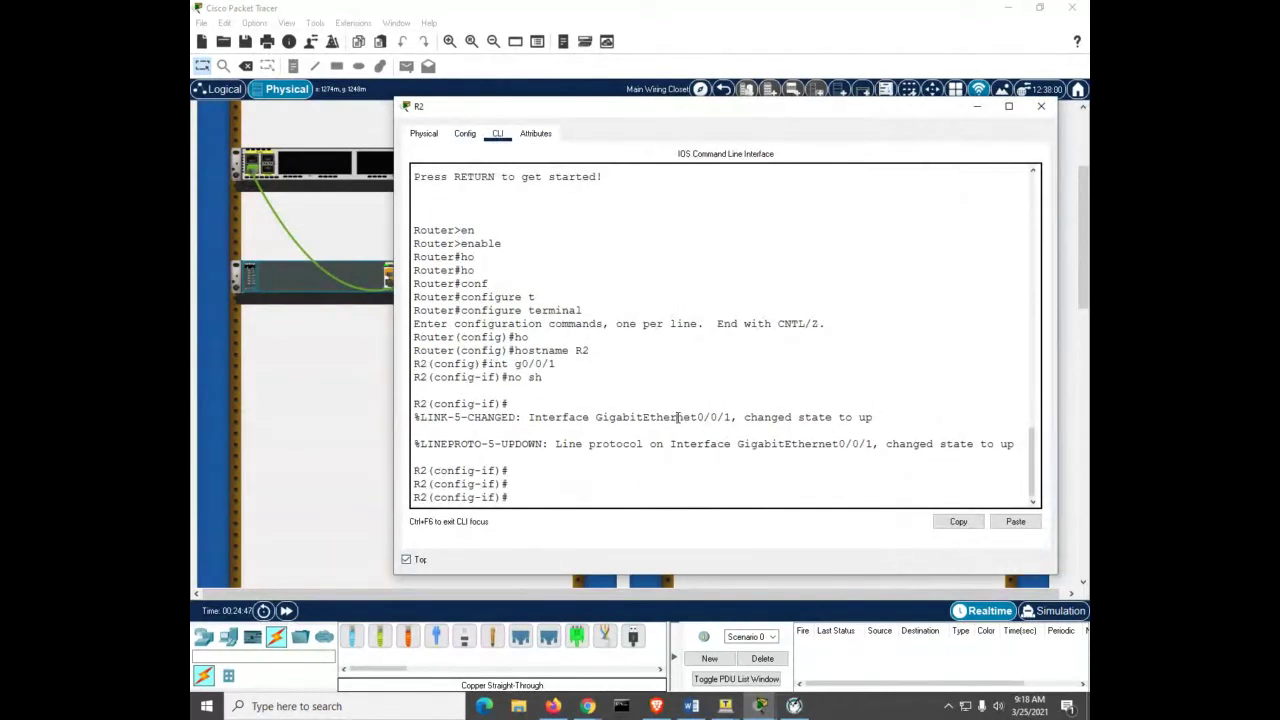
key(Return)
key(Return)
key(ctrl+z)
key(Return)
key(Return)
key(Return)
key(Return)
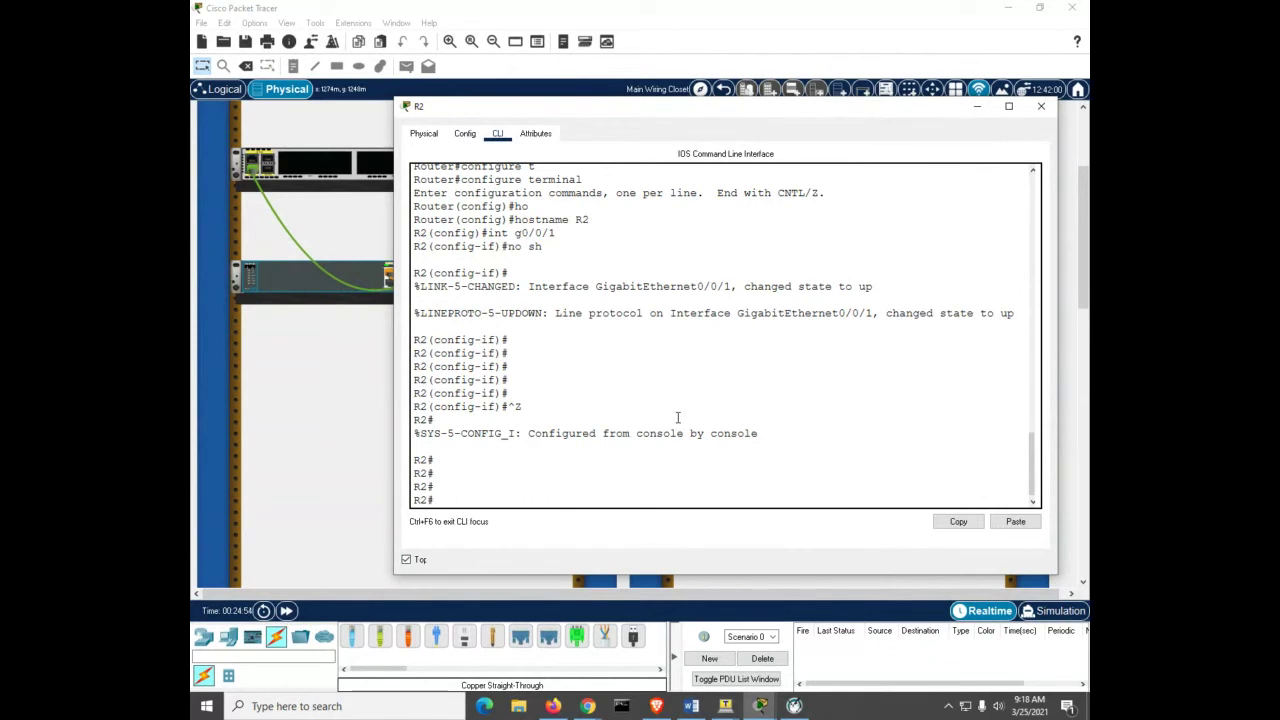
Step: Disable IP domain lookup on R2 and set its enable secret
text(conf)
key(Tab)
text(t)
key(Tab)
key(Return)
text(no ip do)
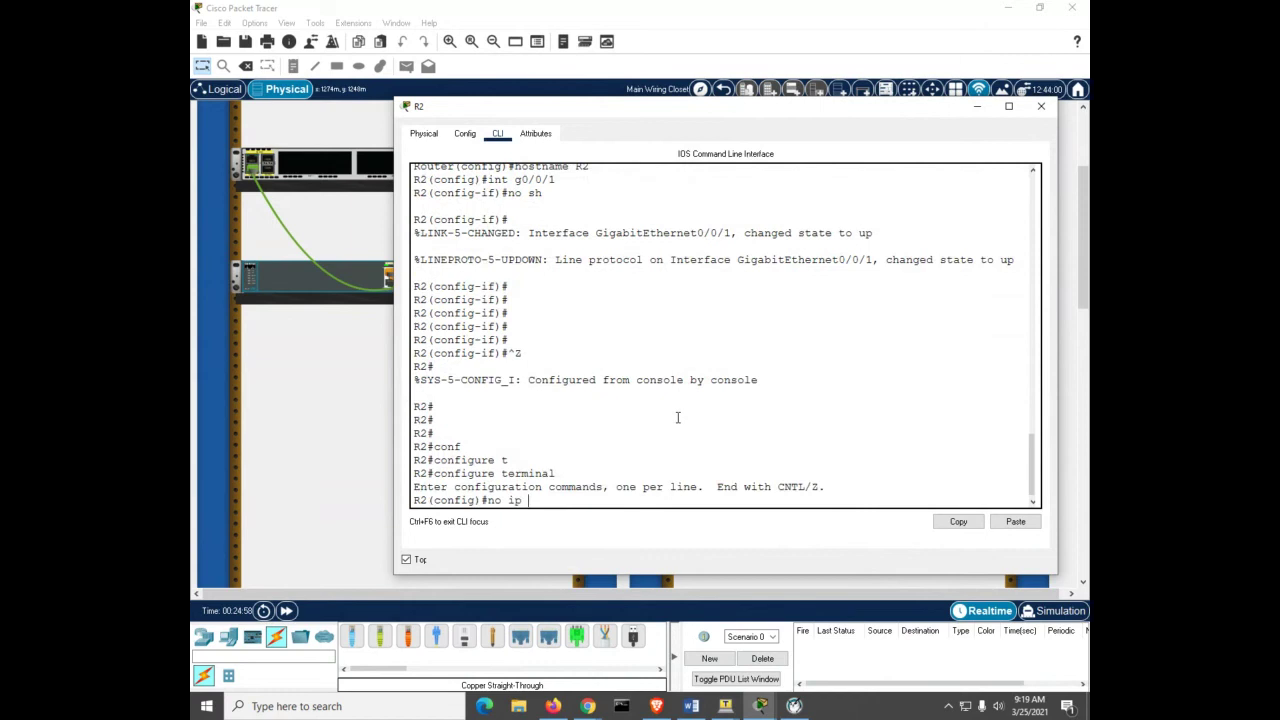
key(Tab)
text(lo)
key(Return)
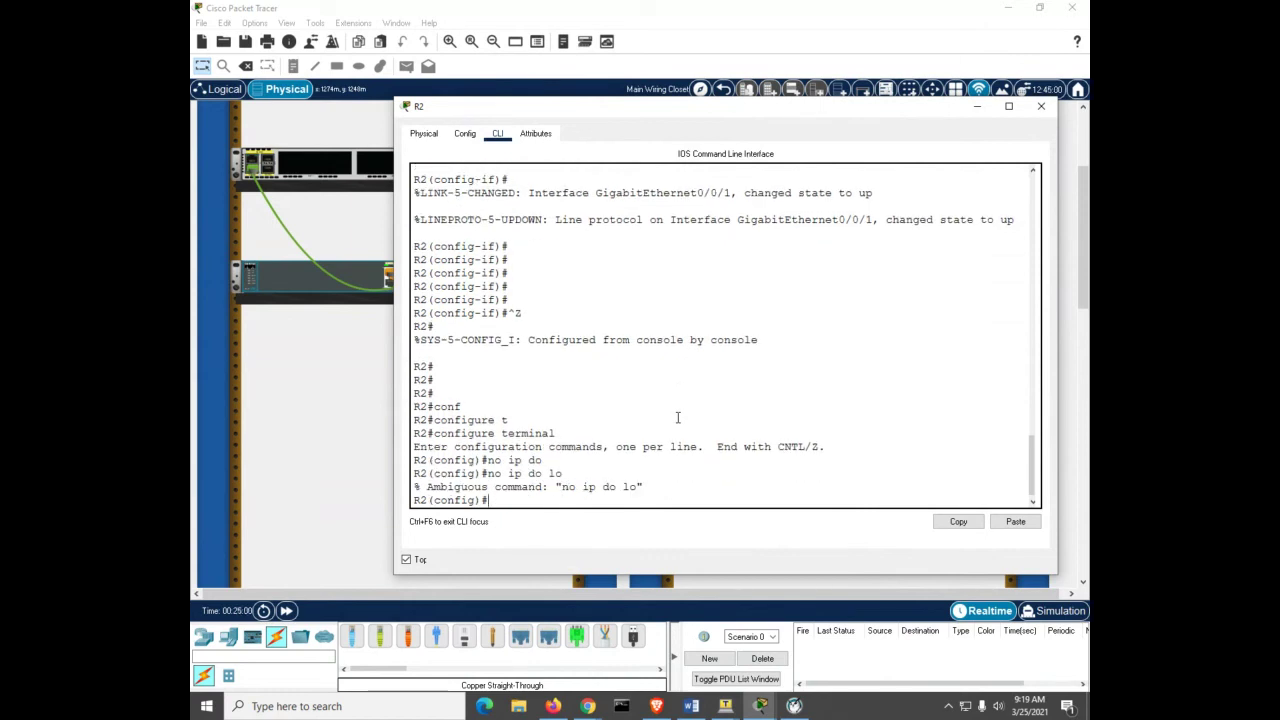
text(no ip domain lookup)
key(Return)
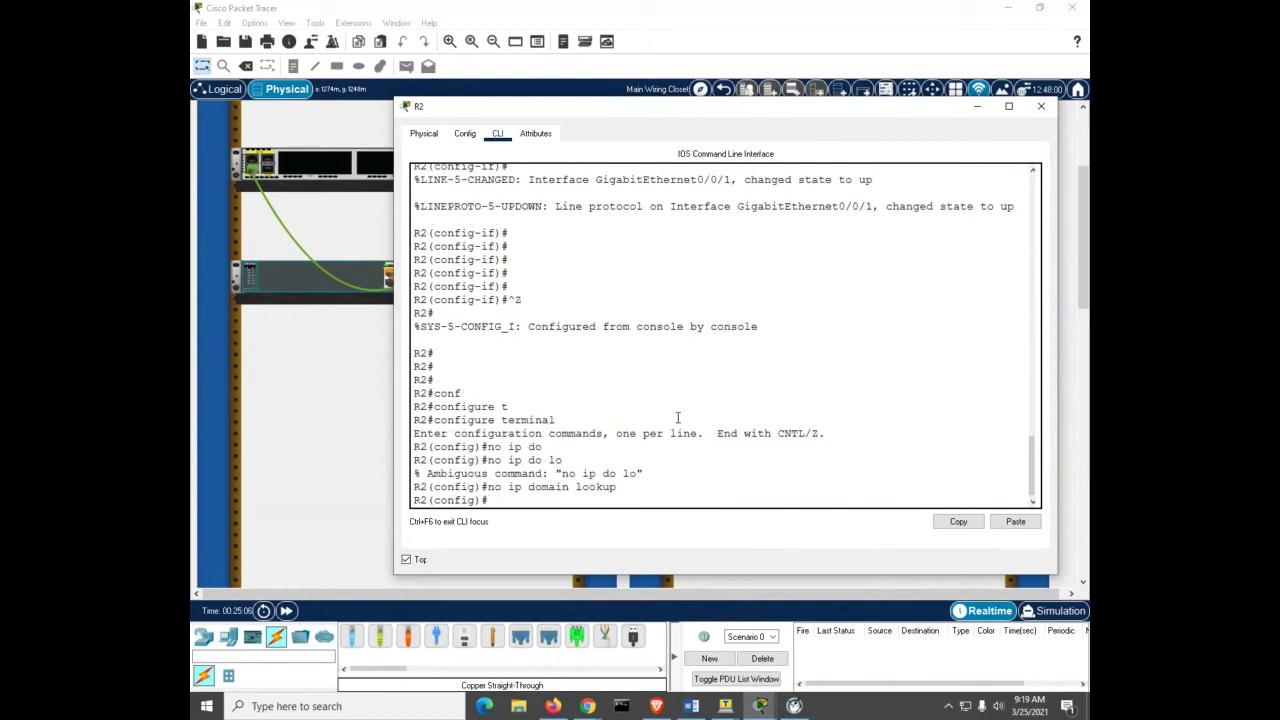
text(enable secret class)
key(Return)
Step: Give R2's console line 0 a password and require login
text(l)
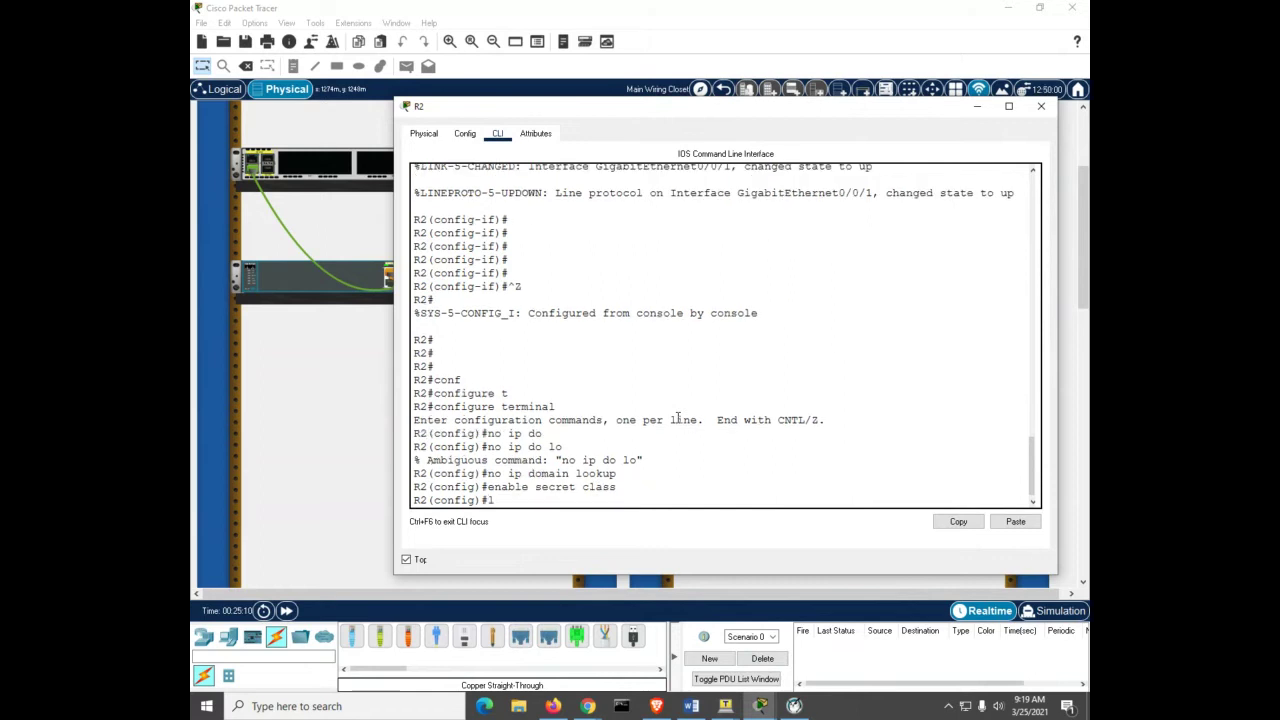
text(ine con 0)
key(Return)
text(pas)
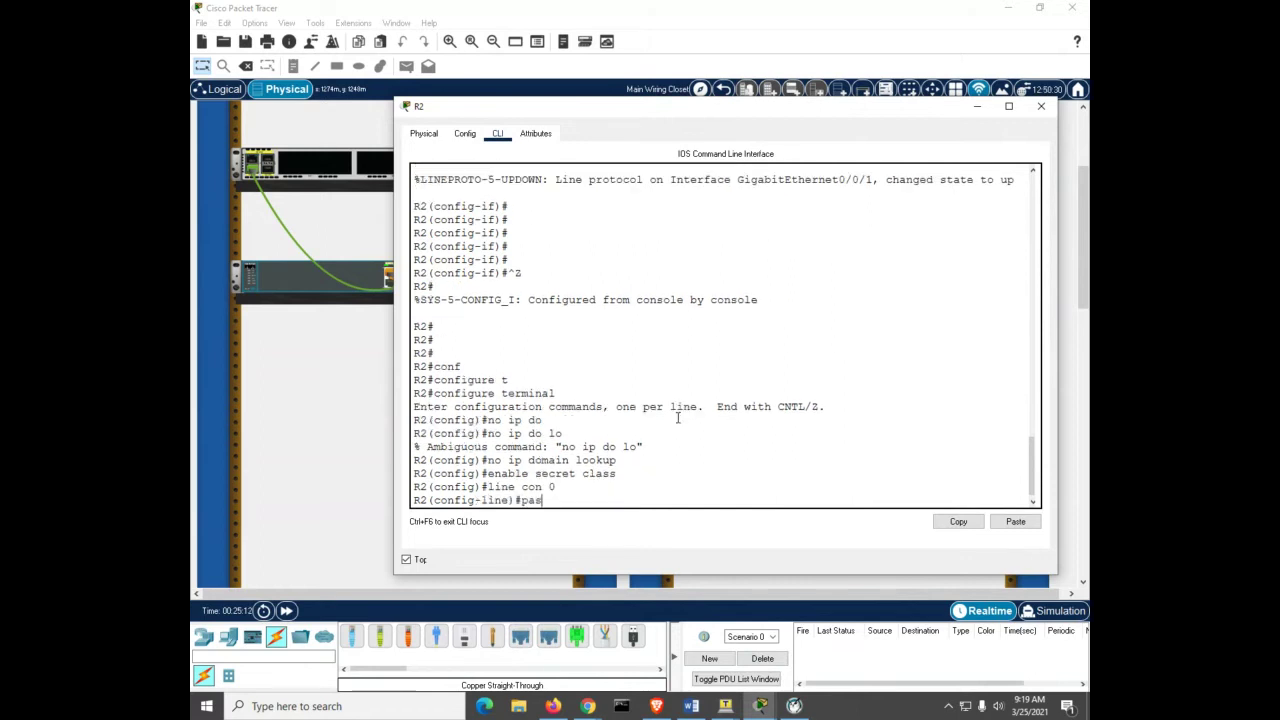
key(Tab)
text(cisco)
key(Return)
text(line)#login)
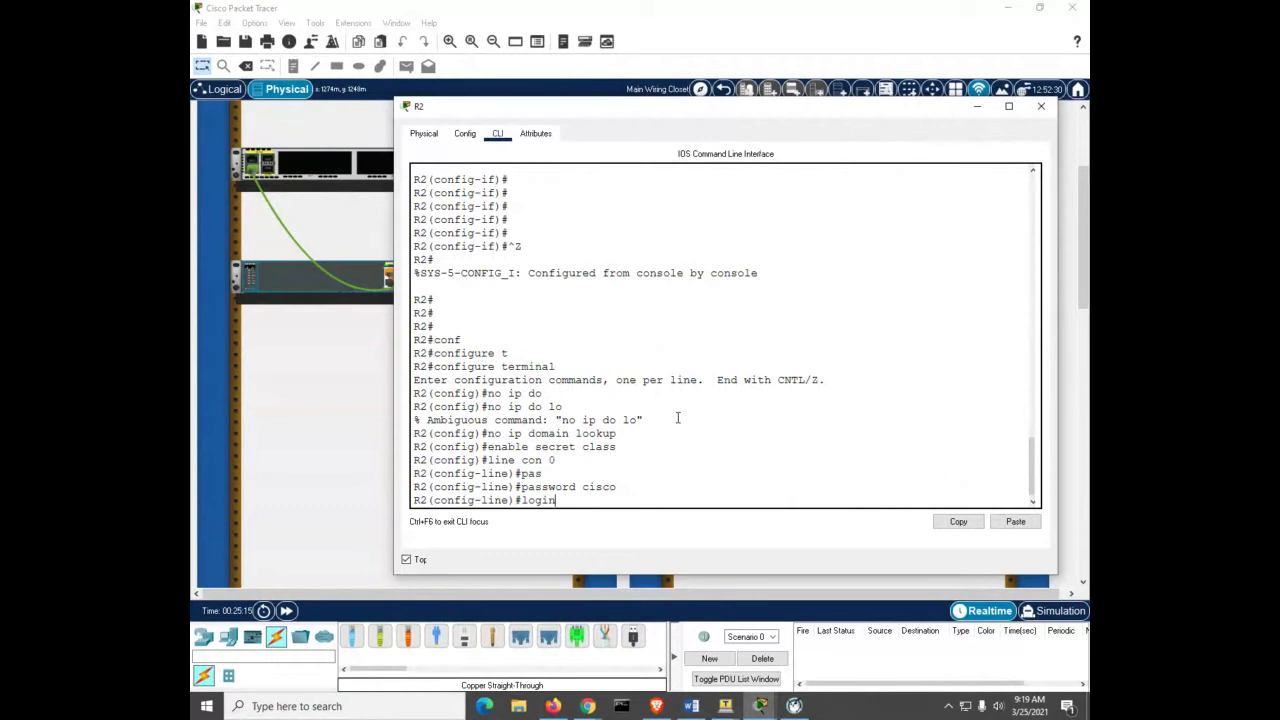
key(Return)
Step: Give R2's VTY lines 0–4 a password and require login, then leave configuration mode
text(line)
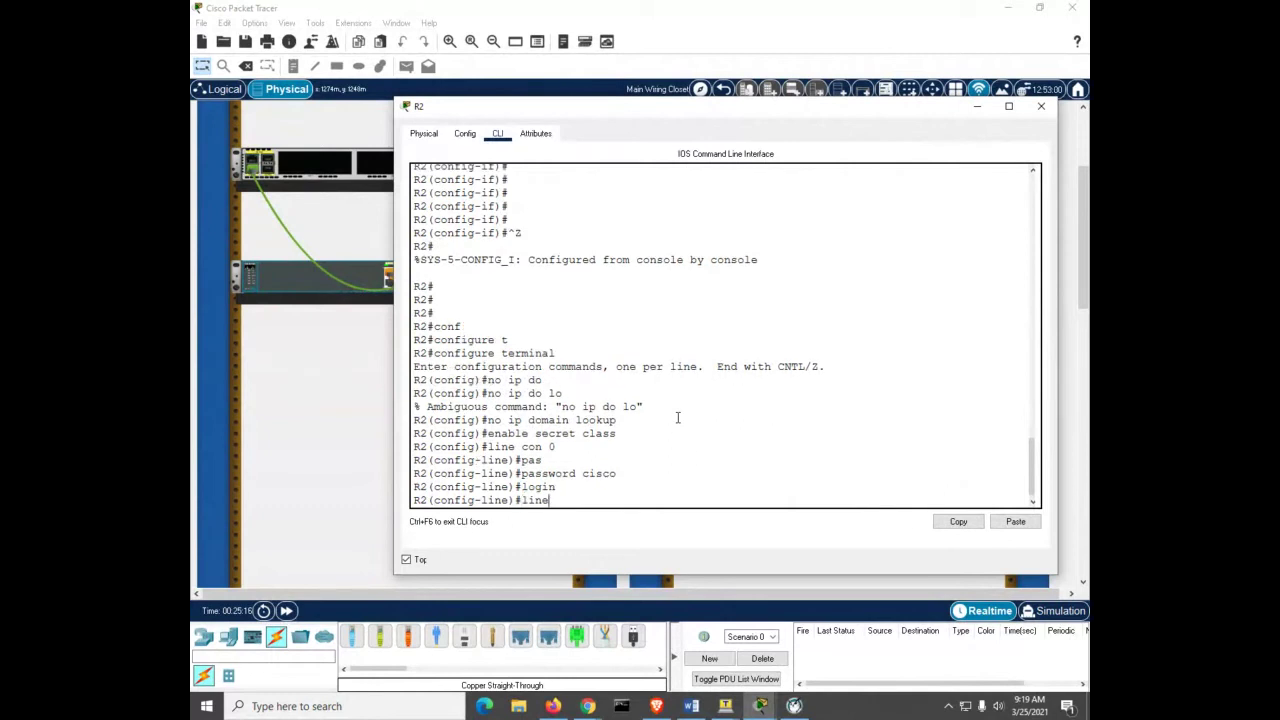
text( vty 0 4)
key(Return)
text(pas)
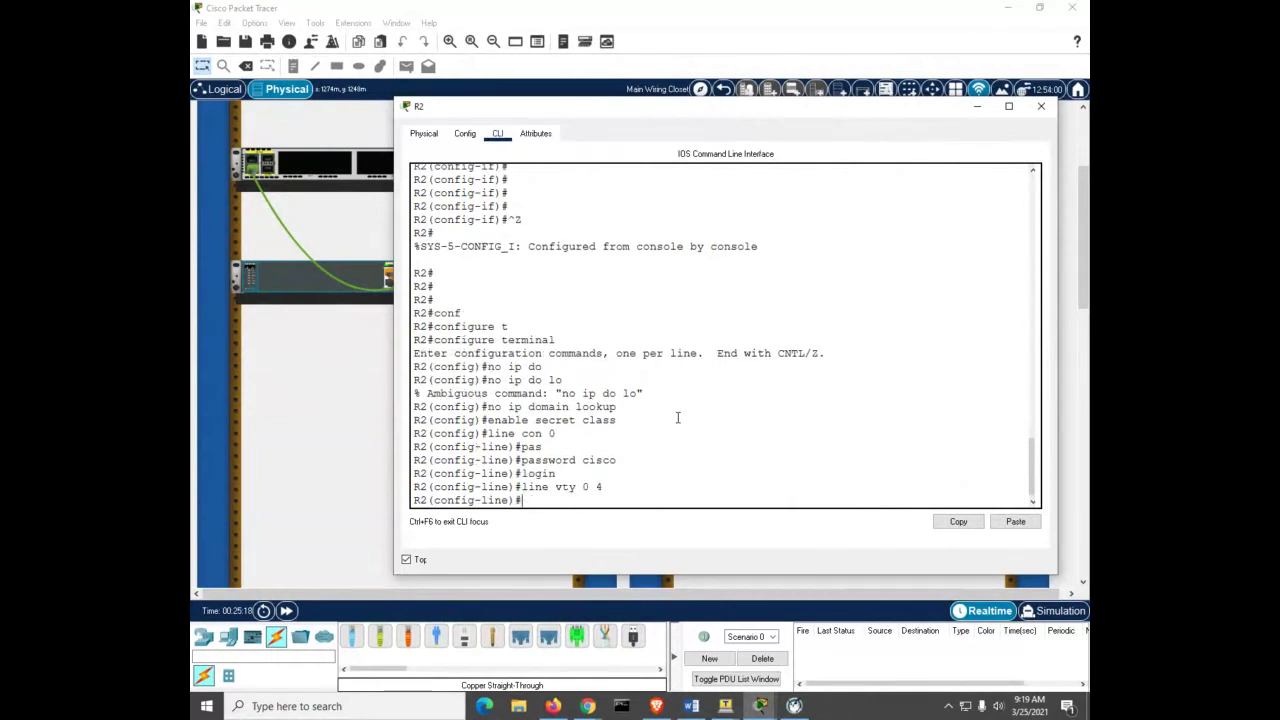
key(Tab)
text(cisco)
key(Return)
text(login)
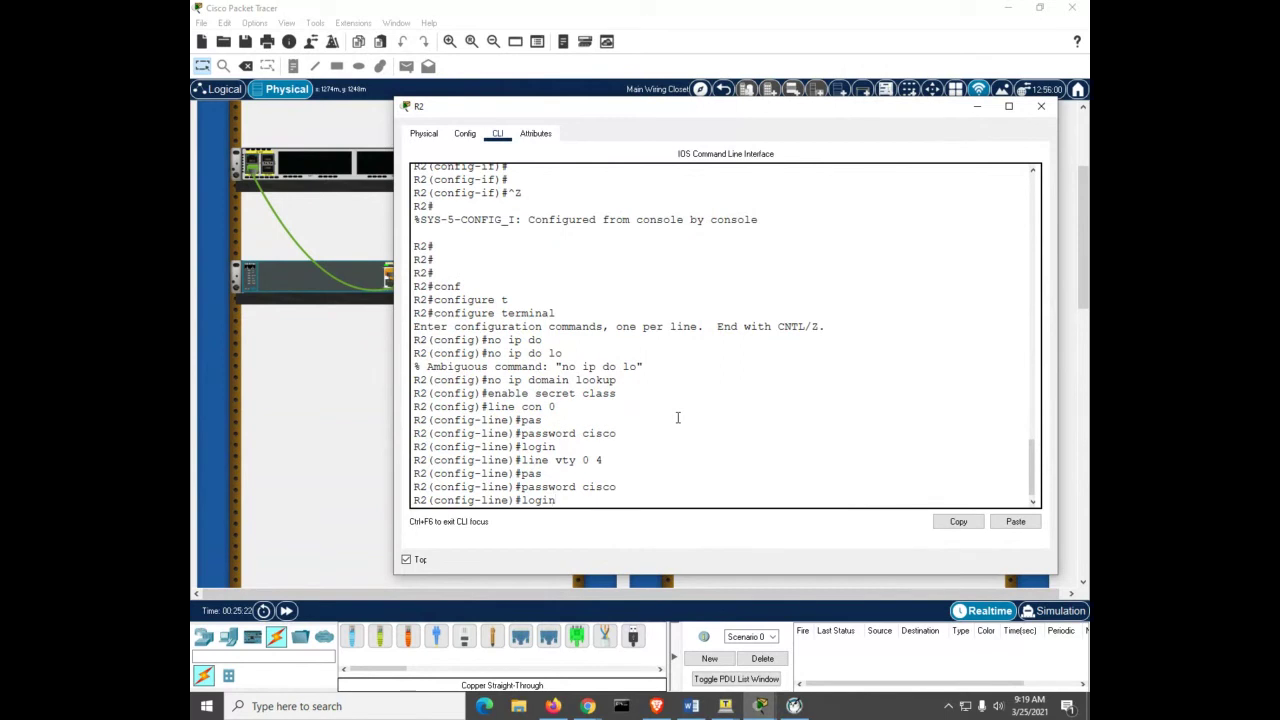
key(Return)
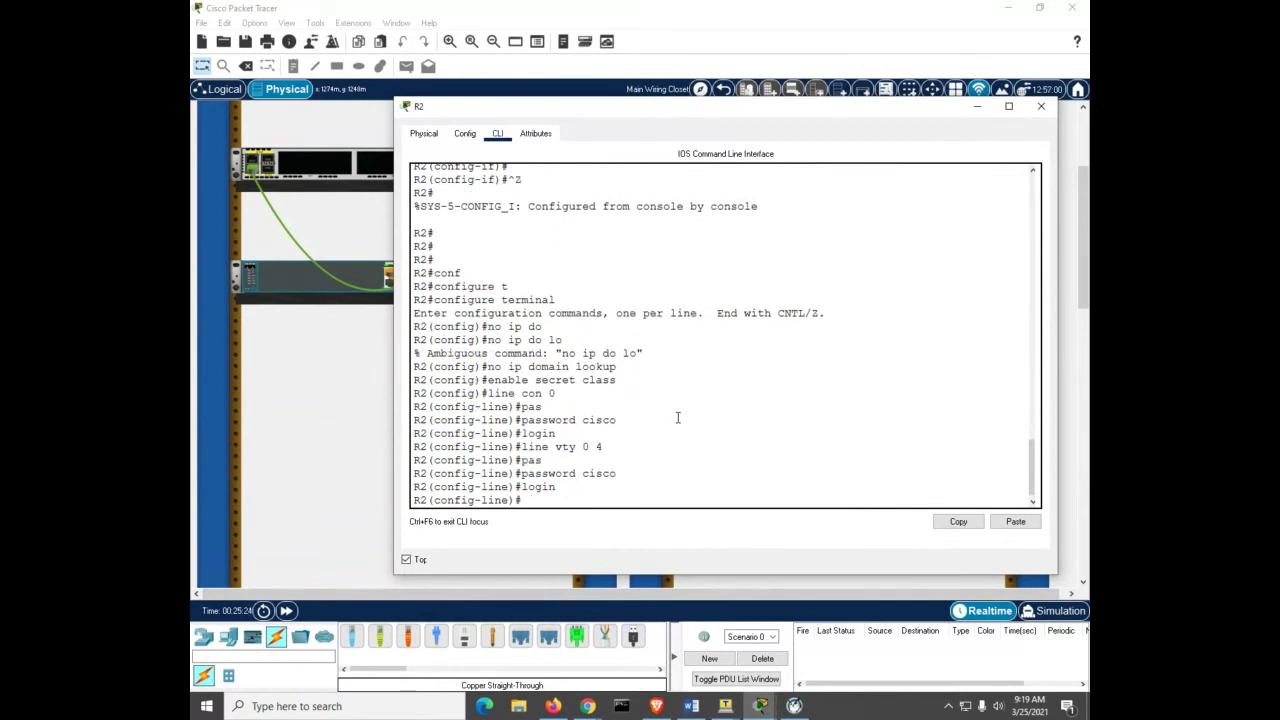
key(ctrl+z)
Step: Enter global configuration mode on R2
key(Return)
text(conf)
key(Tab)
text(t)
Step: Enable service password-encryption on R2 and return to the privileged prompt
key(Tab)
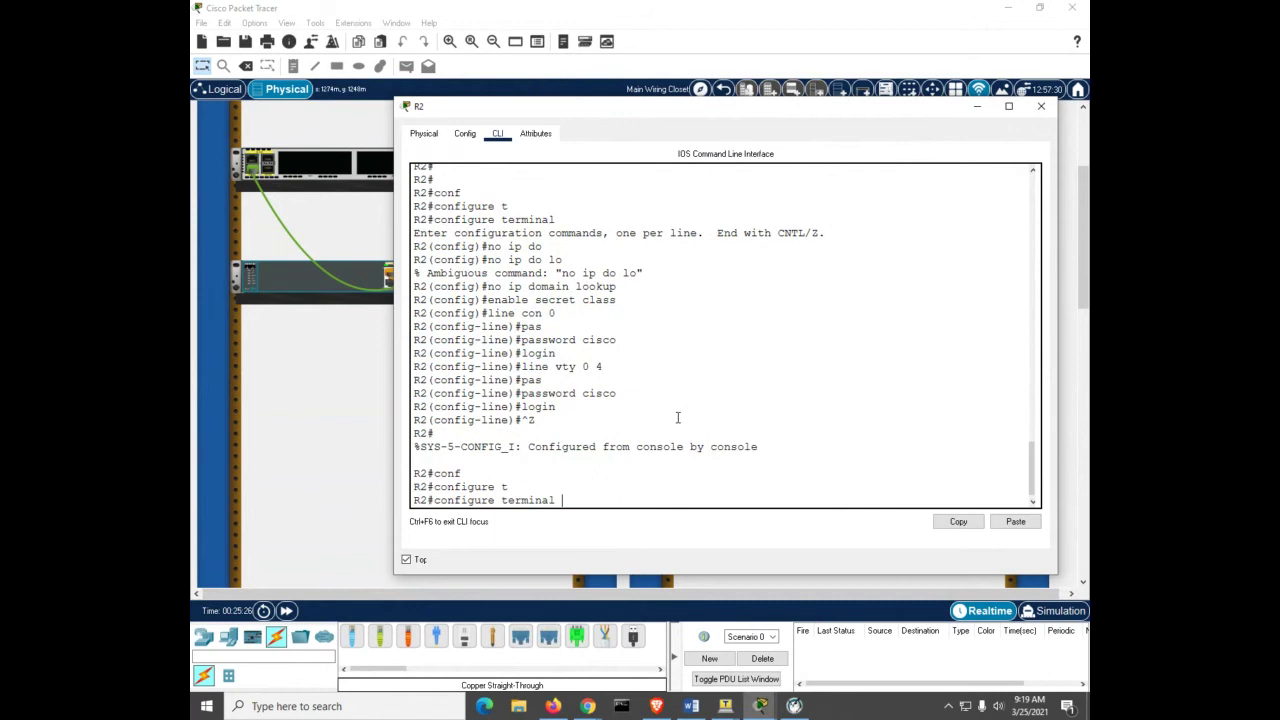
key(Return)
text(ser)
key(Tab)
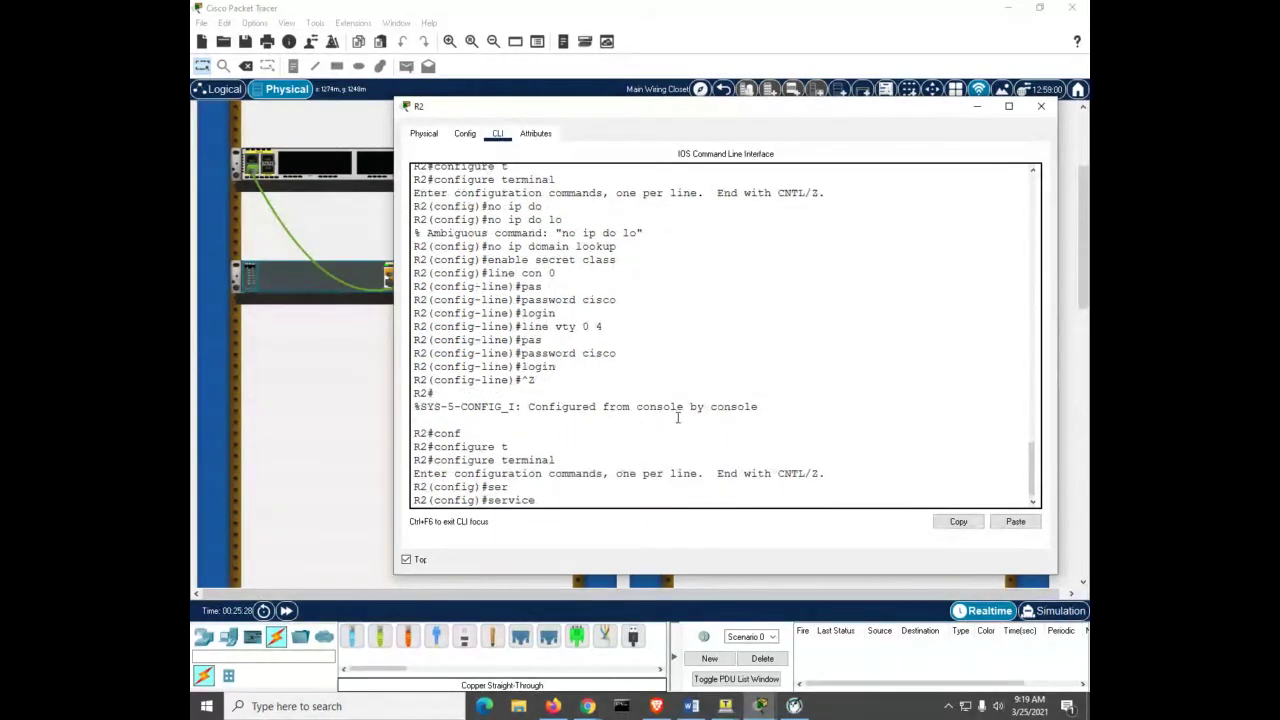
text(paa)
key(Tab)
key(BackSpace)
text(s)
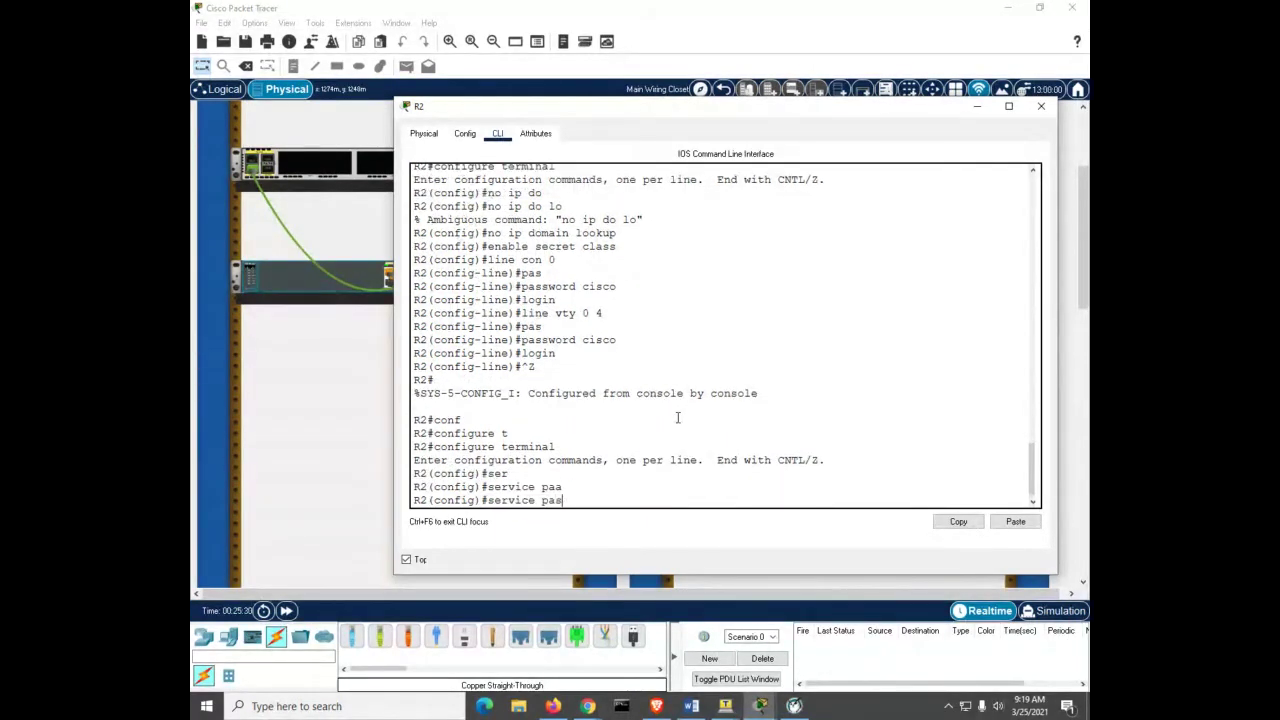
key(Tab)
key(Return)
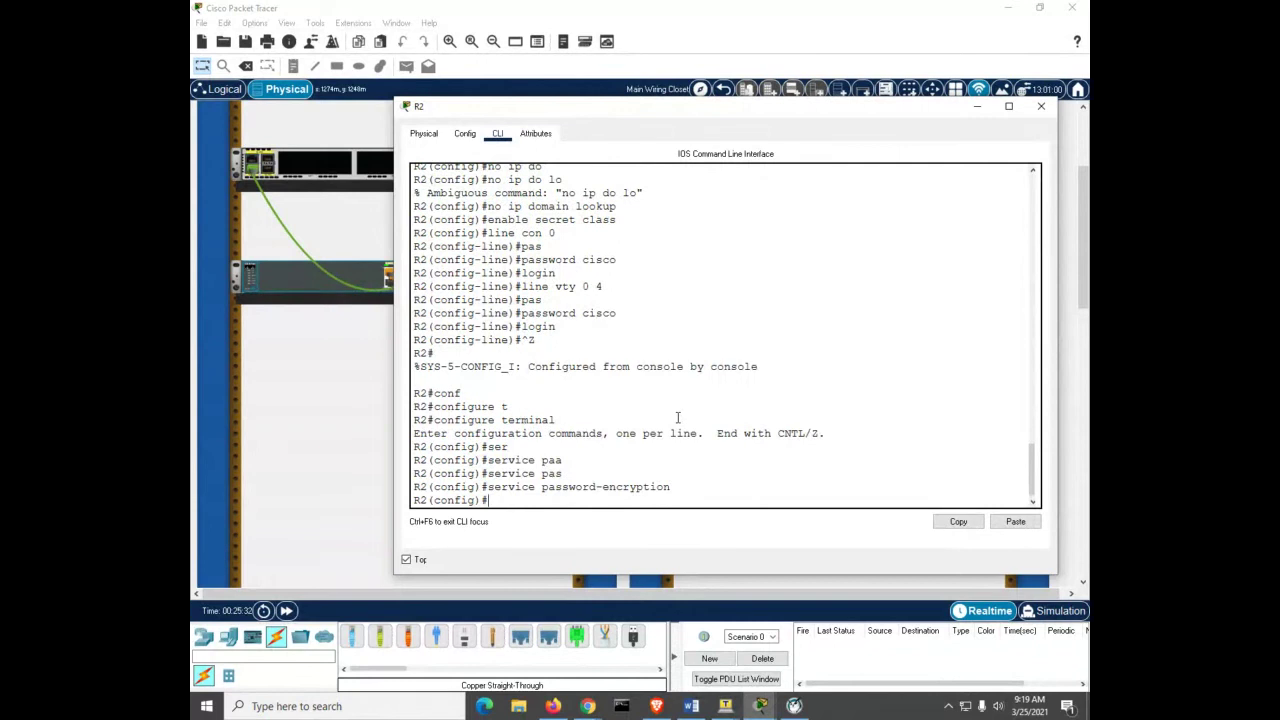
key(ctrl+z)
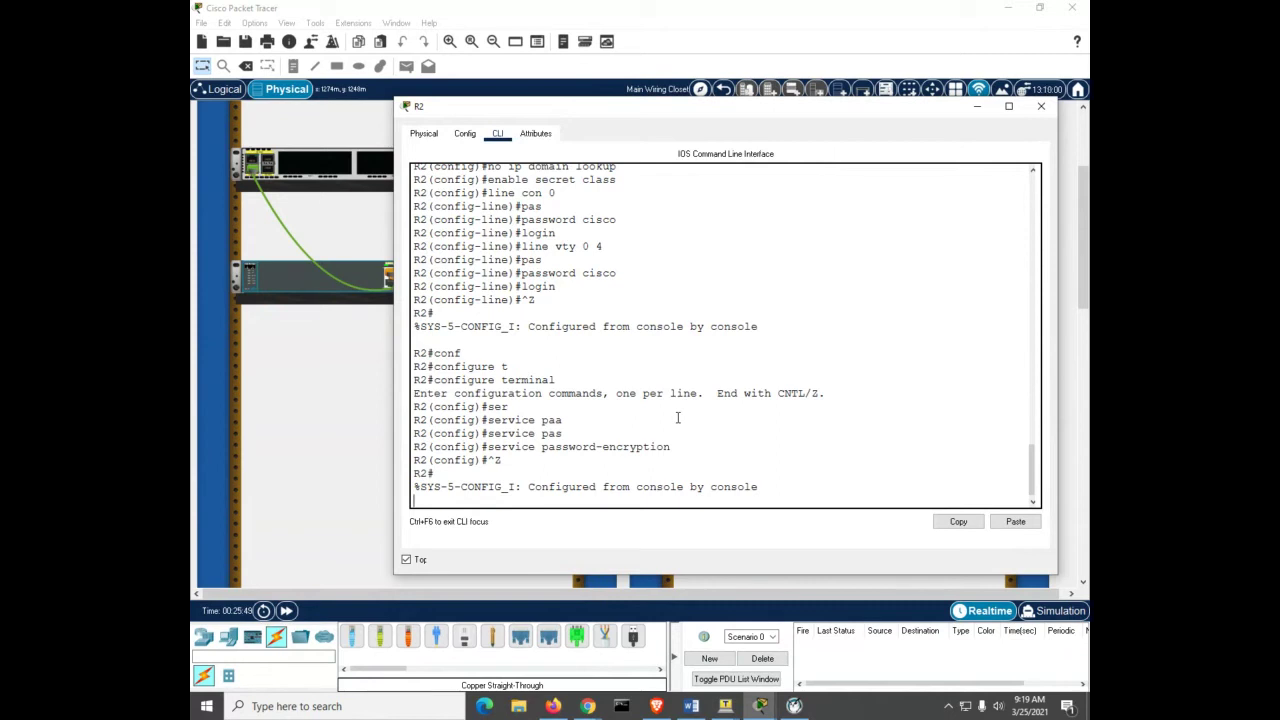
click(677, 418)
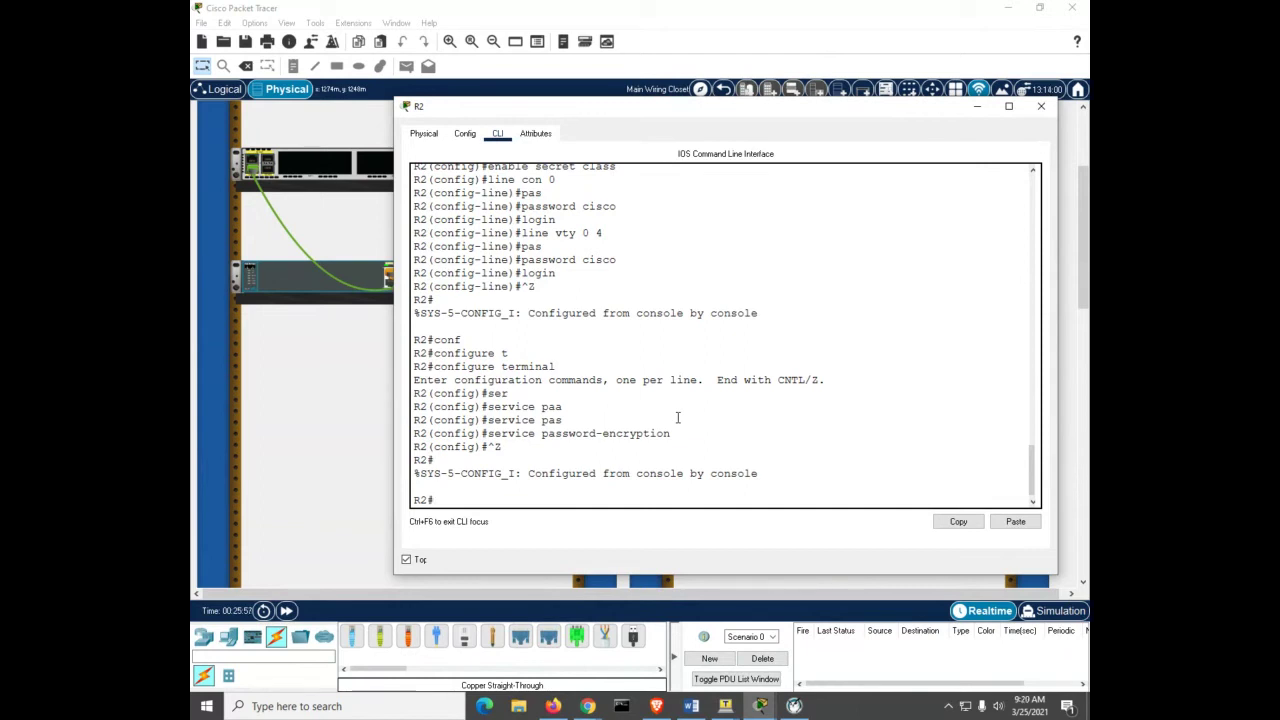
Step: Set R2's MOTD banner to 'authorized users only'
text(conf)
key(Tab)
text(t)
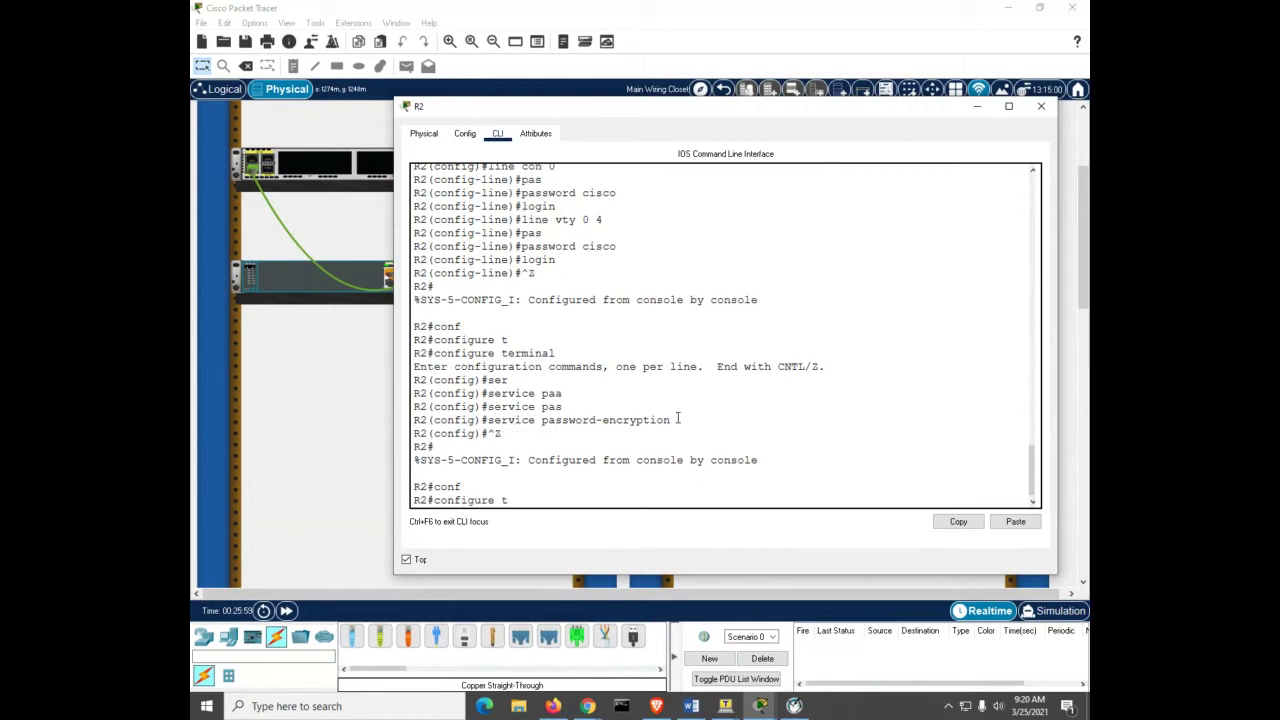
key(Tab)
key(Return)
text(bann)
key(Tab)
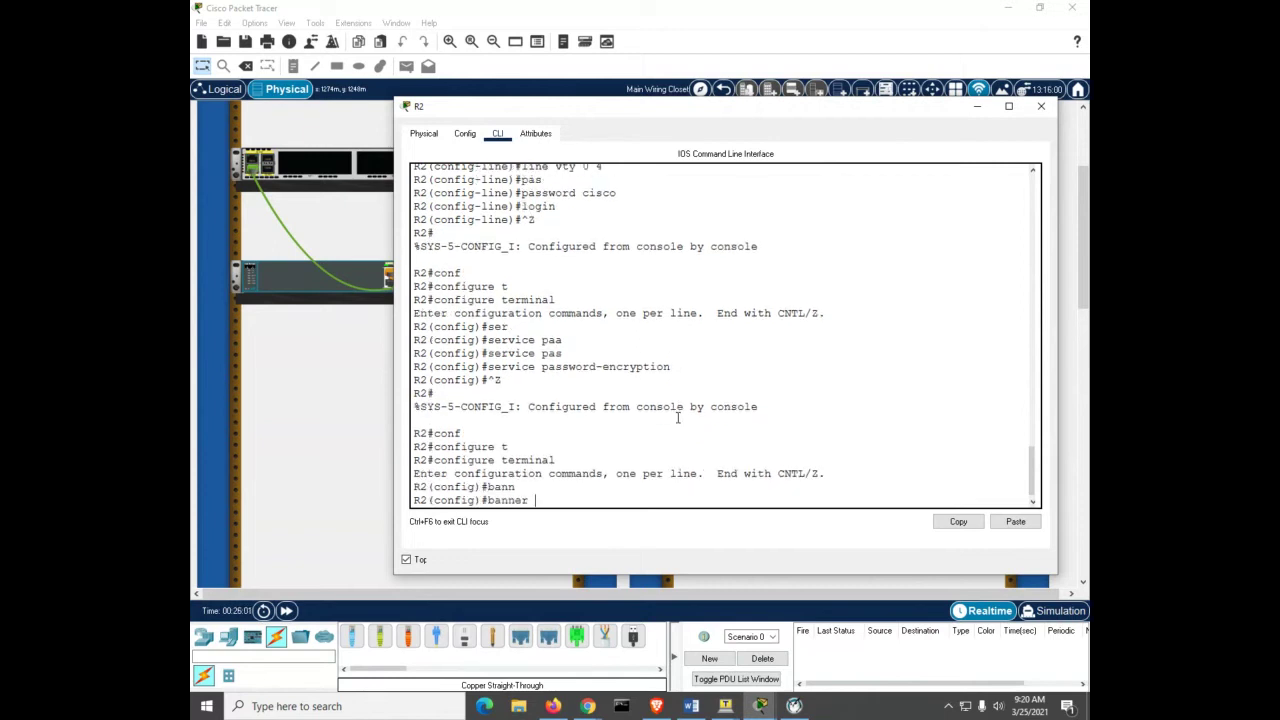
text(m)
key(Tab)
text(#)
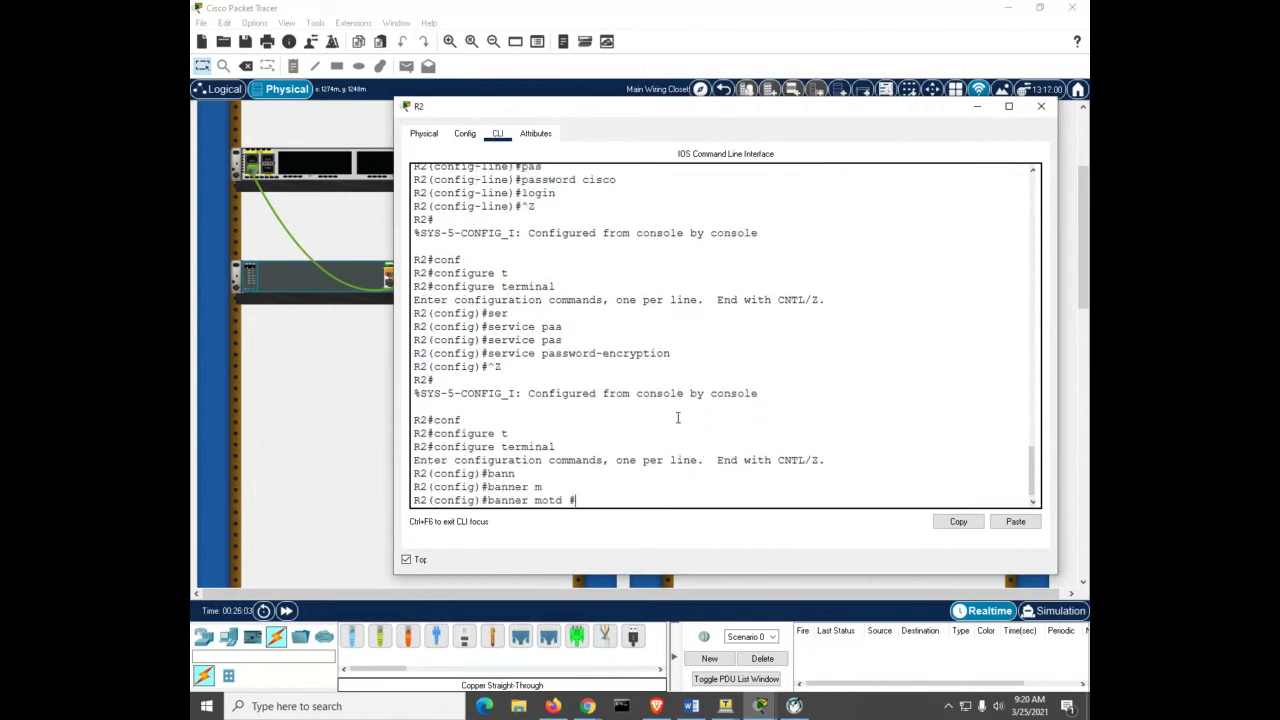
text(authorized users only)
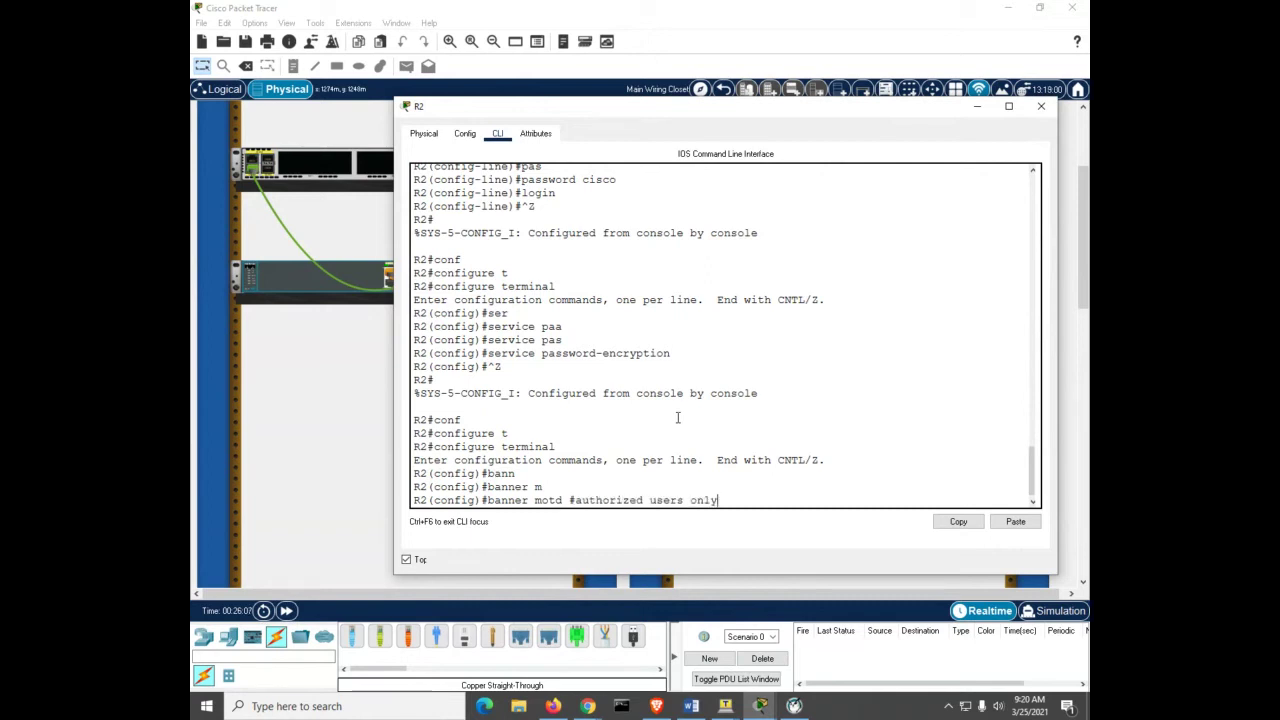
text(#)
key(Return)
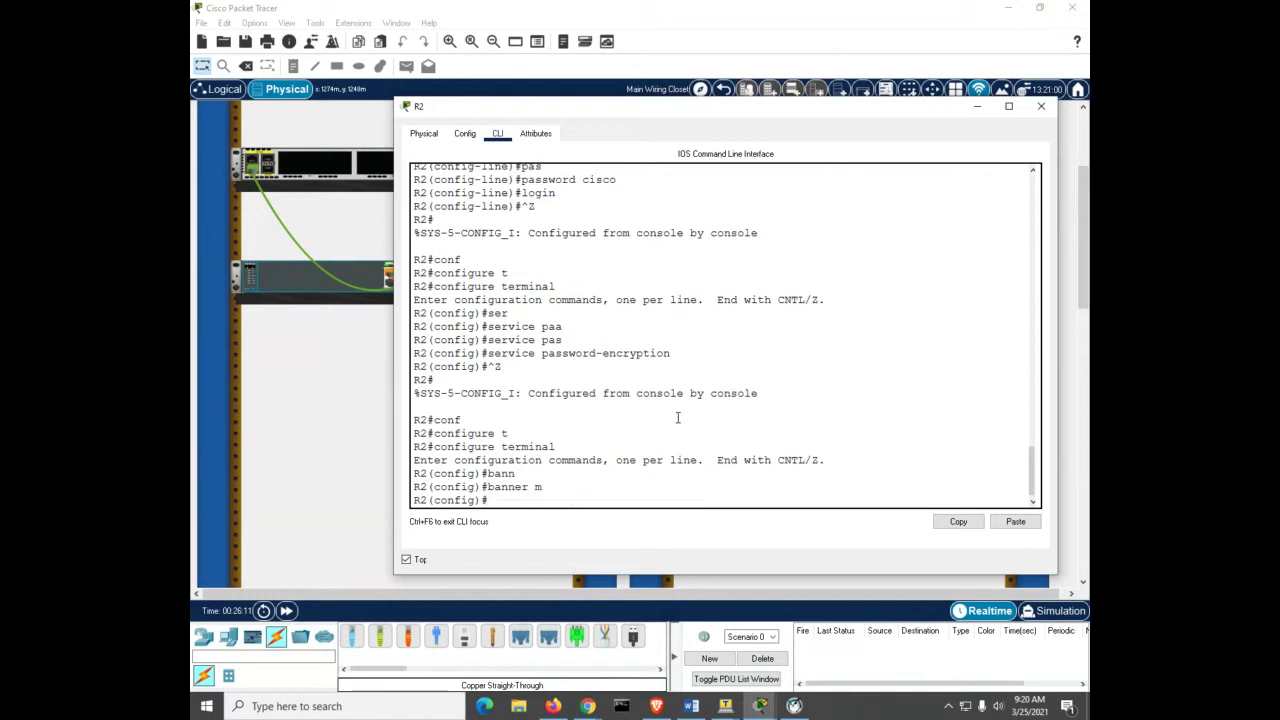
Step: Save R2's running configuration to startup-config with copy run start
key(ctrl+z)
key(Return)
key(Return)
key(Return)
key(Return)
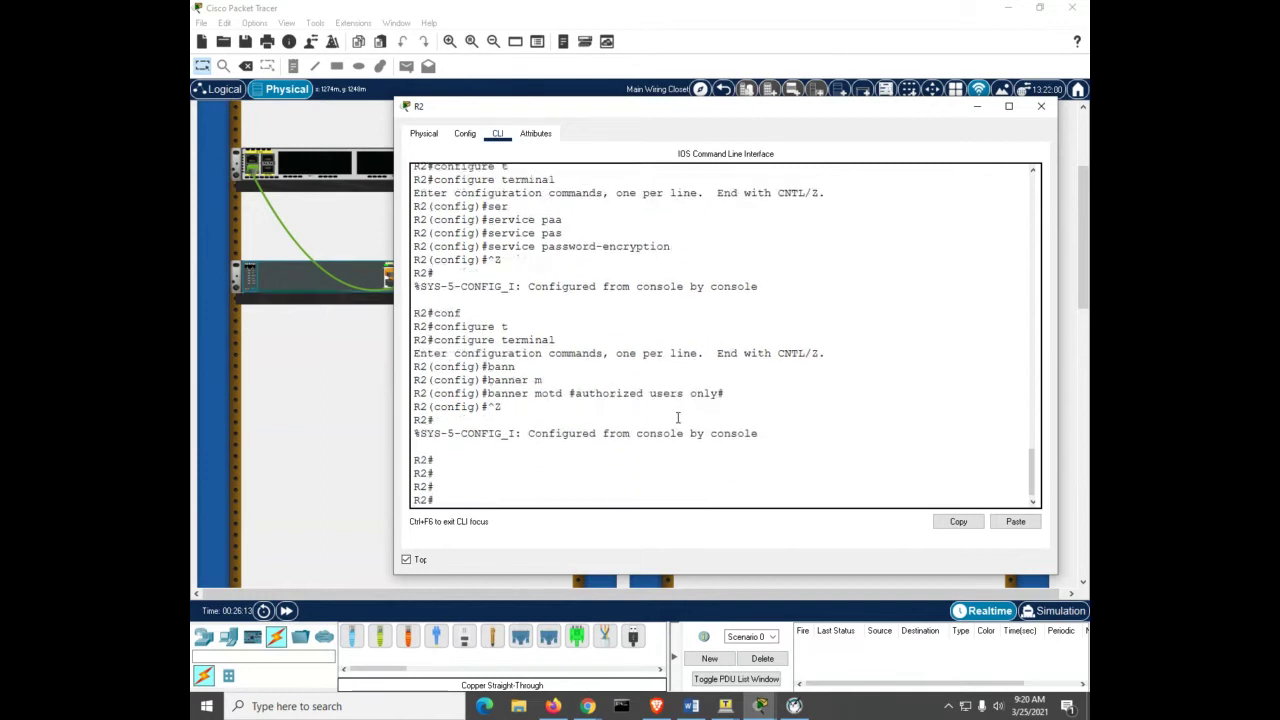
text(copy run start)
key(Return)
key(Return)
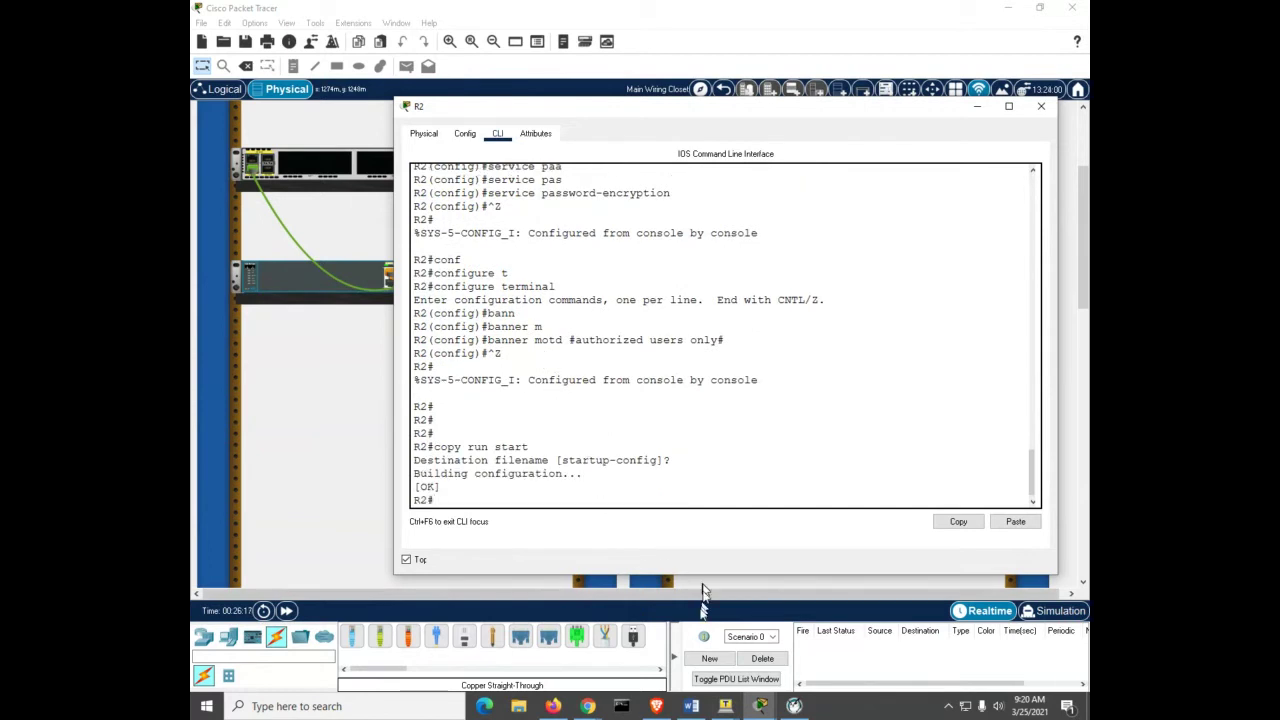
Step: On R1, add the MOTD banner 'authorized users only' from global configuration mode
mouse_move(760, 706)
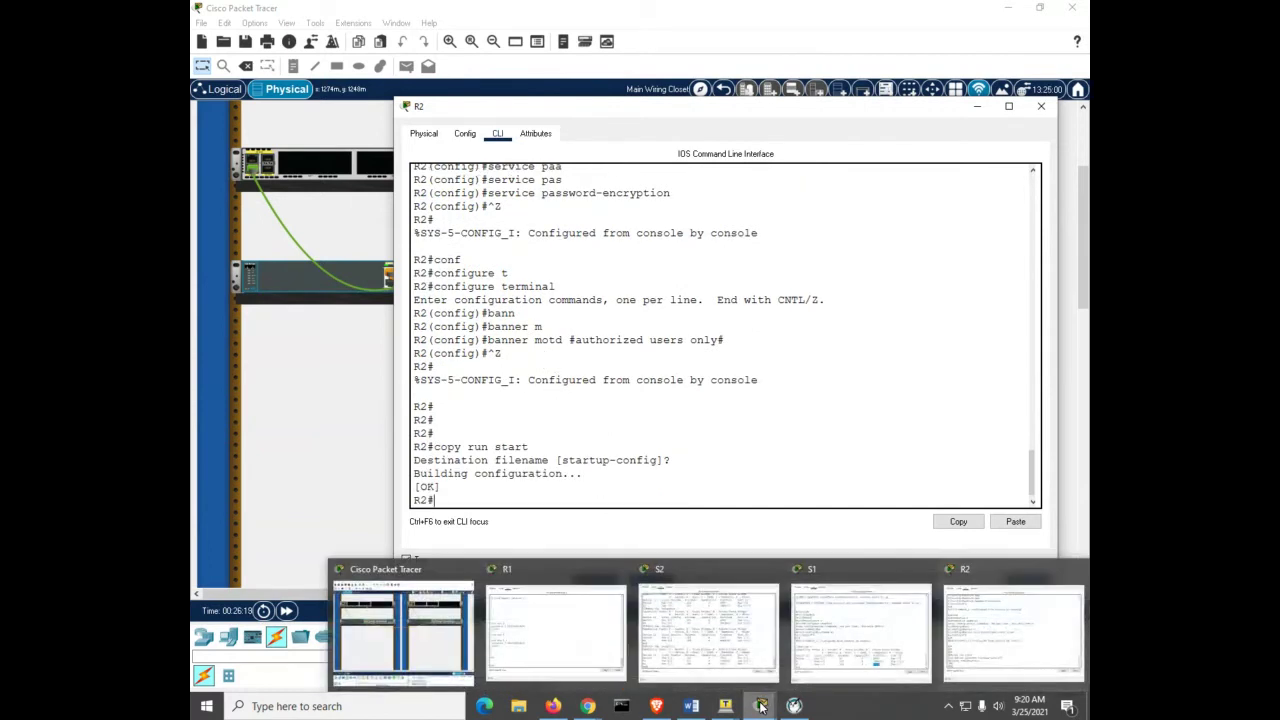
click(555, 630)
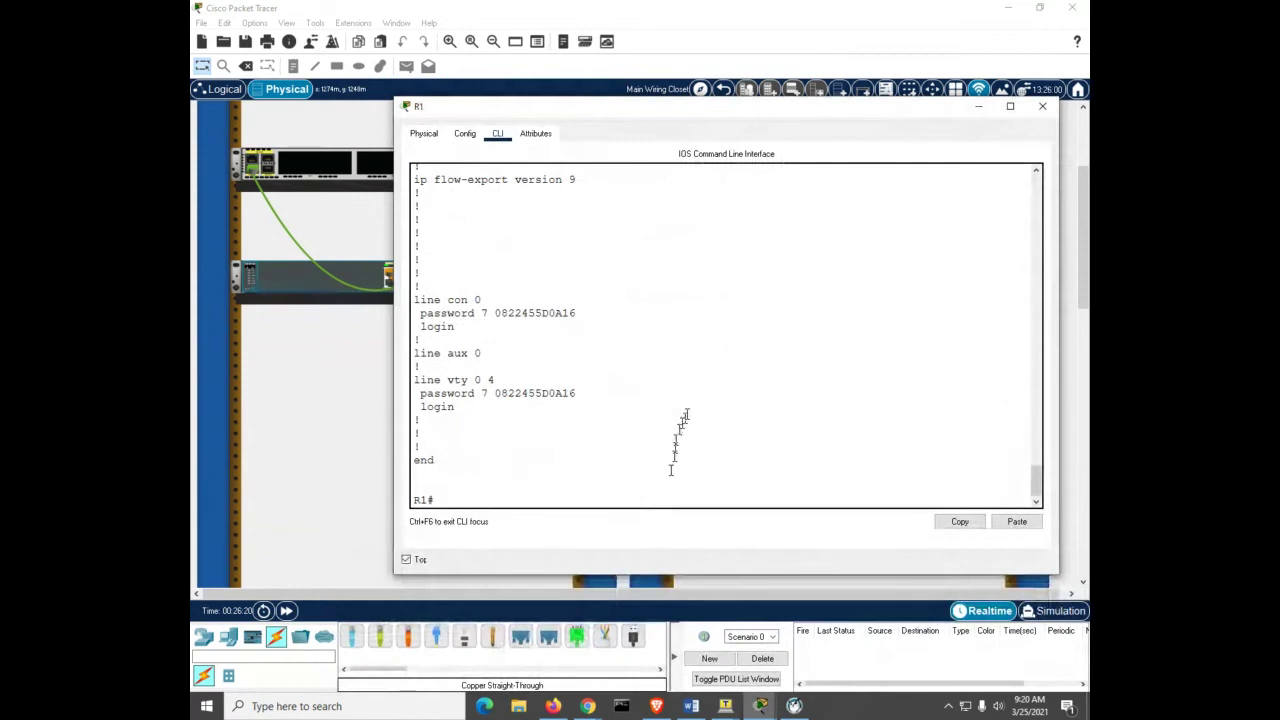
key(Return)
key(Return)
key(Return)
key(Return)
key(Return)
key(Return)
key(Return)
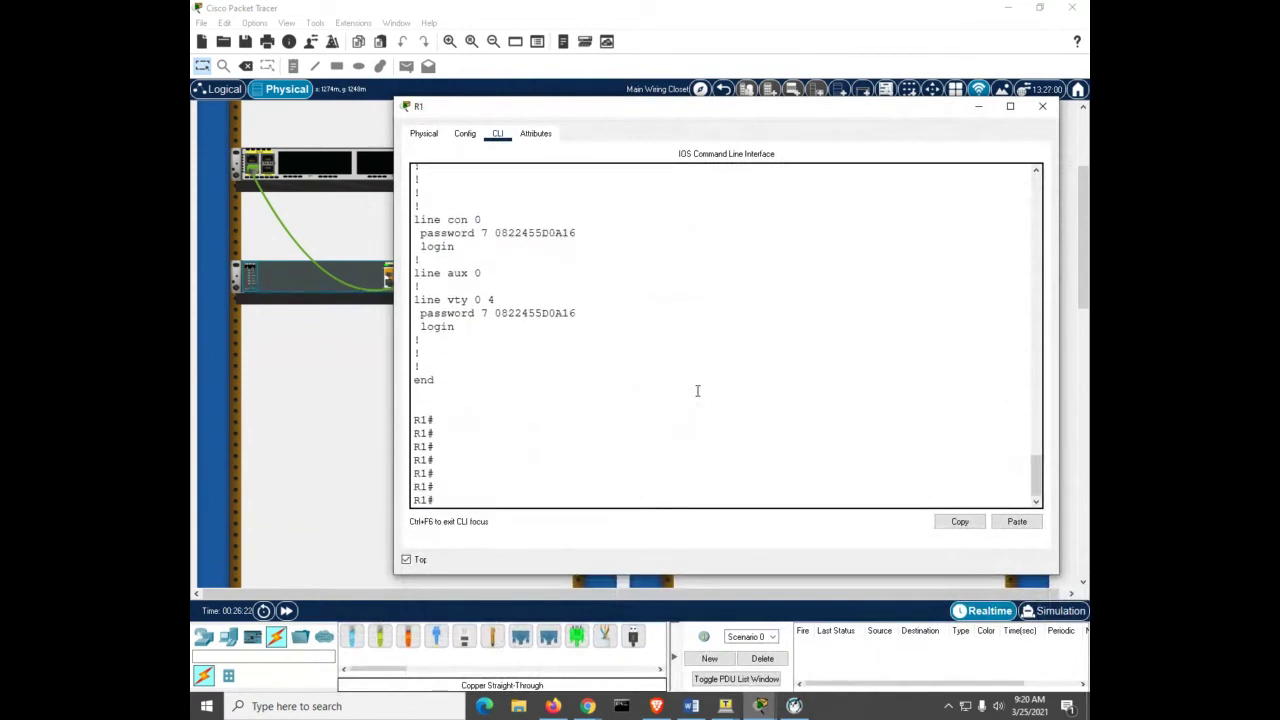
text(conf)
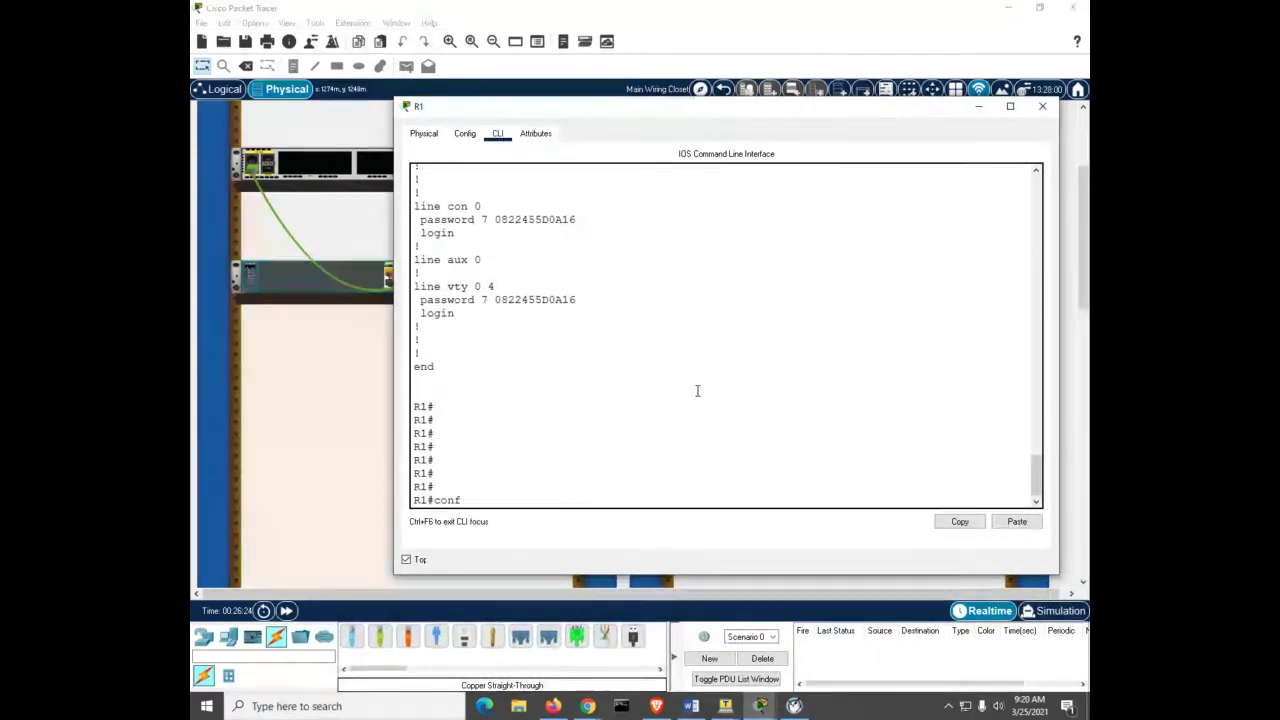
key(Tab)
text(t)
key(Tab)
key(Return)
text(banner m)
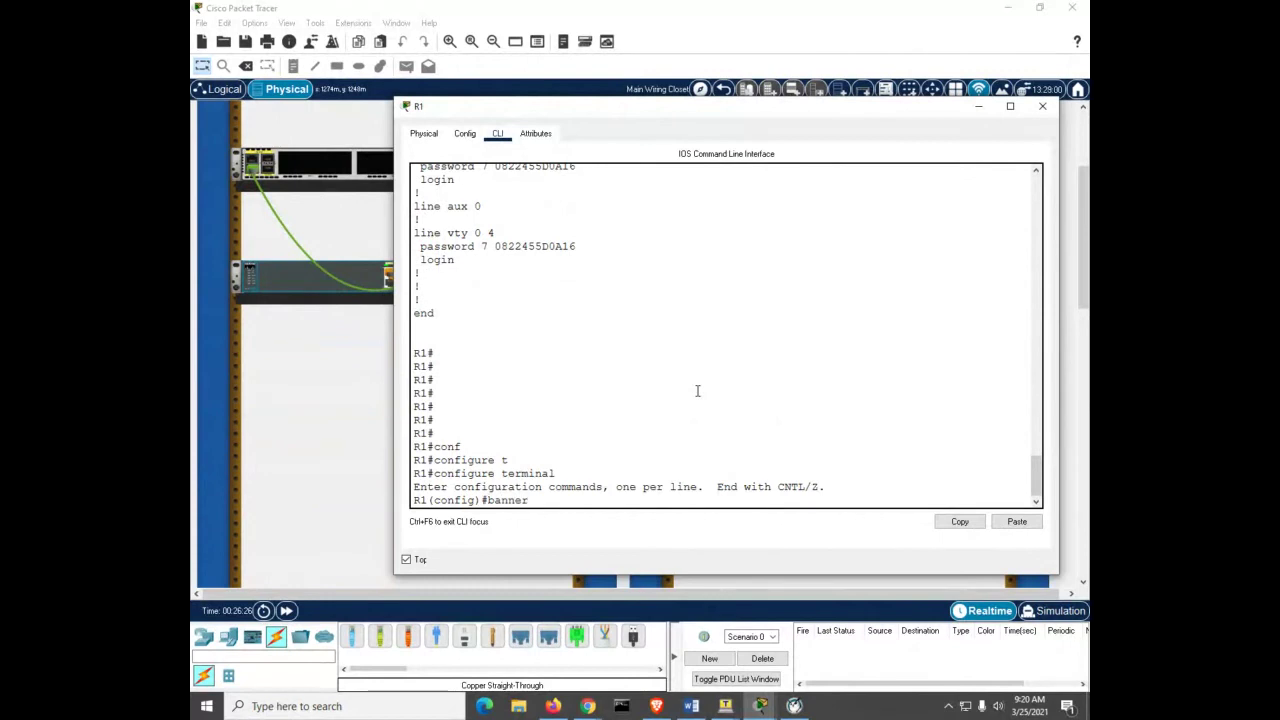
key(Tab)
text(#authorzi)
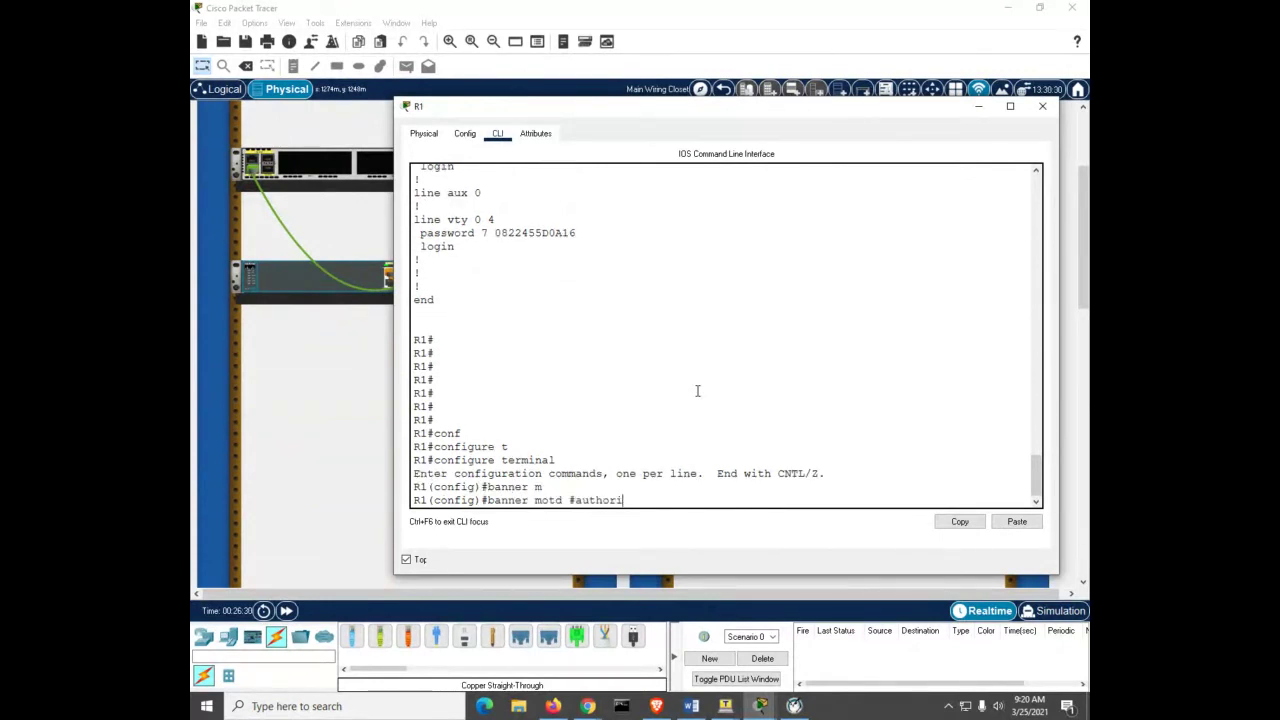
text(zed users only #)
key(Return)
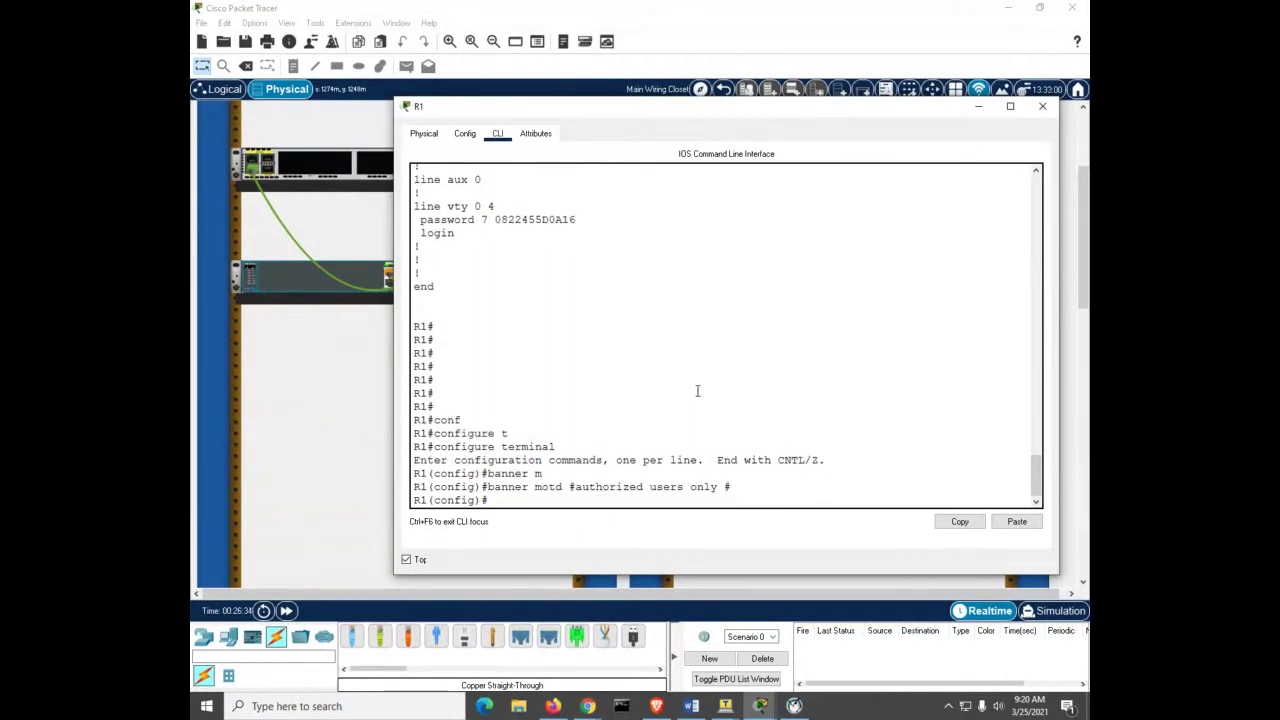
key(ctrl+z)
Step: Save R1's running configuration to startup-config with copy run start
text(copy)
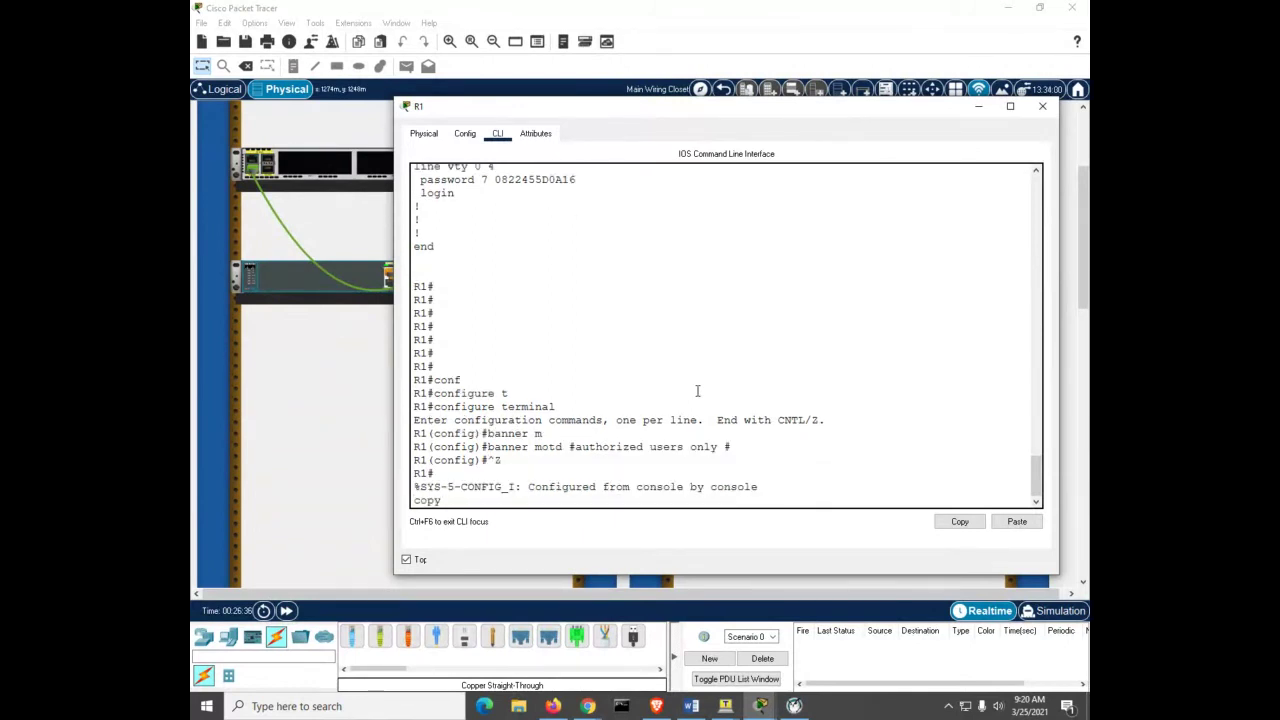
text( ru)
key(Return)
key(Return)
key(Return)
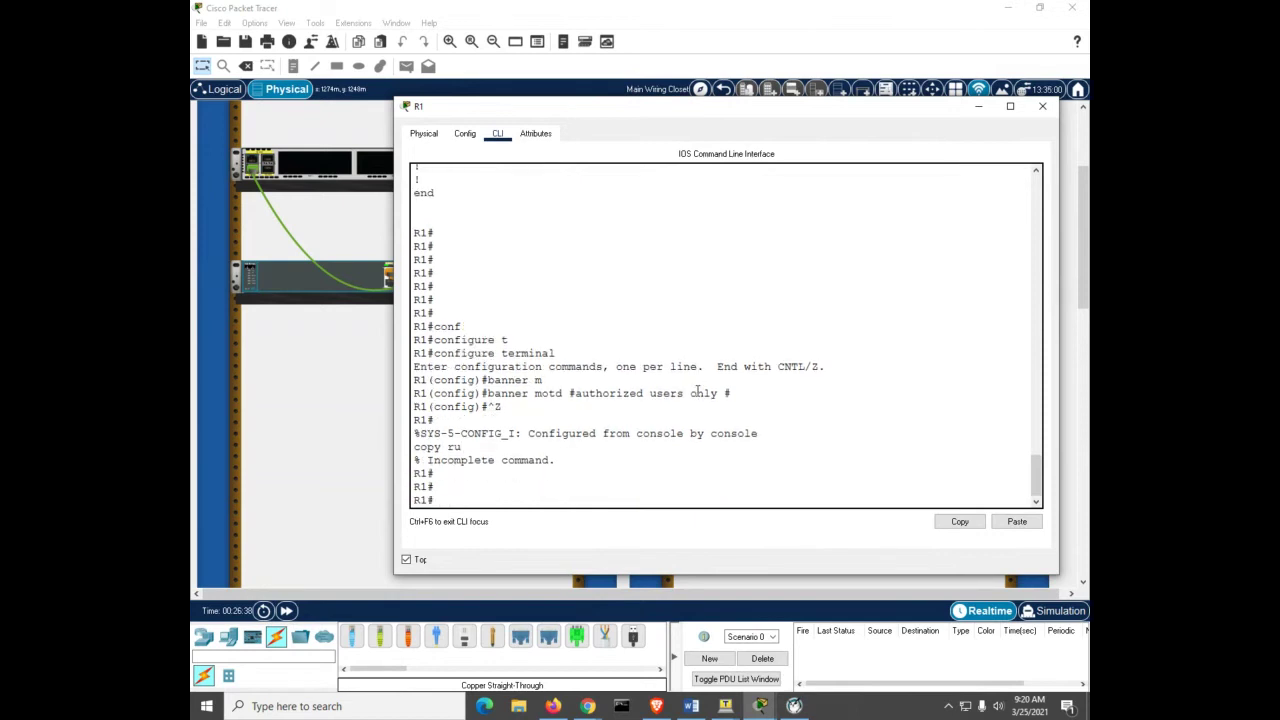
text(copy run start)
key(Return)
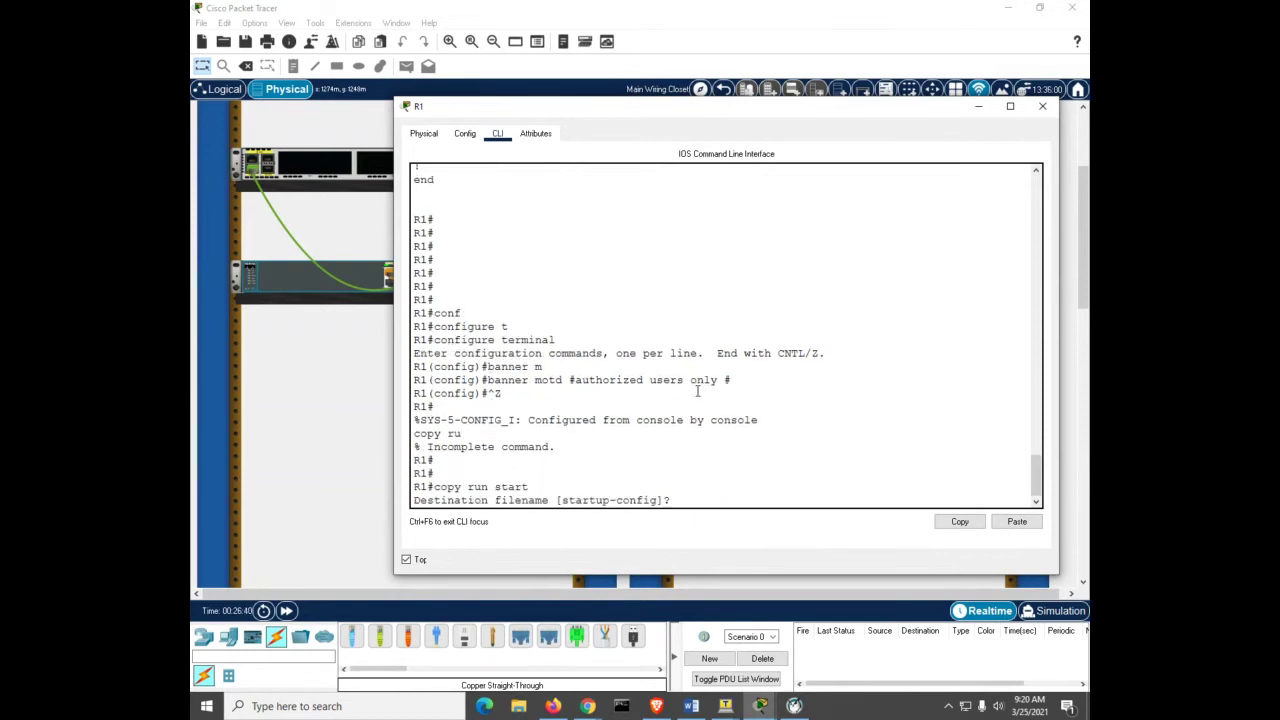
key(Return)
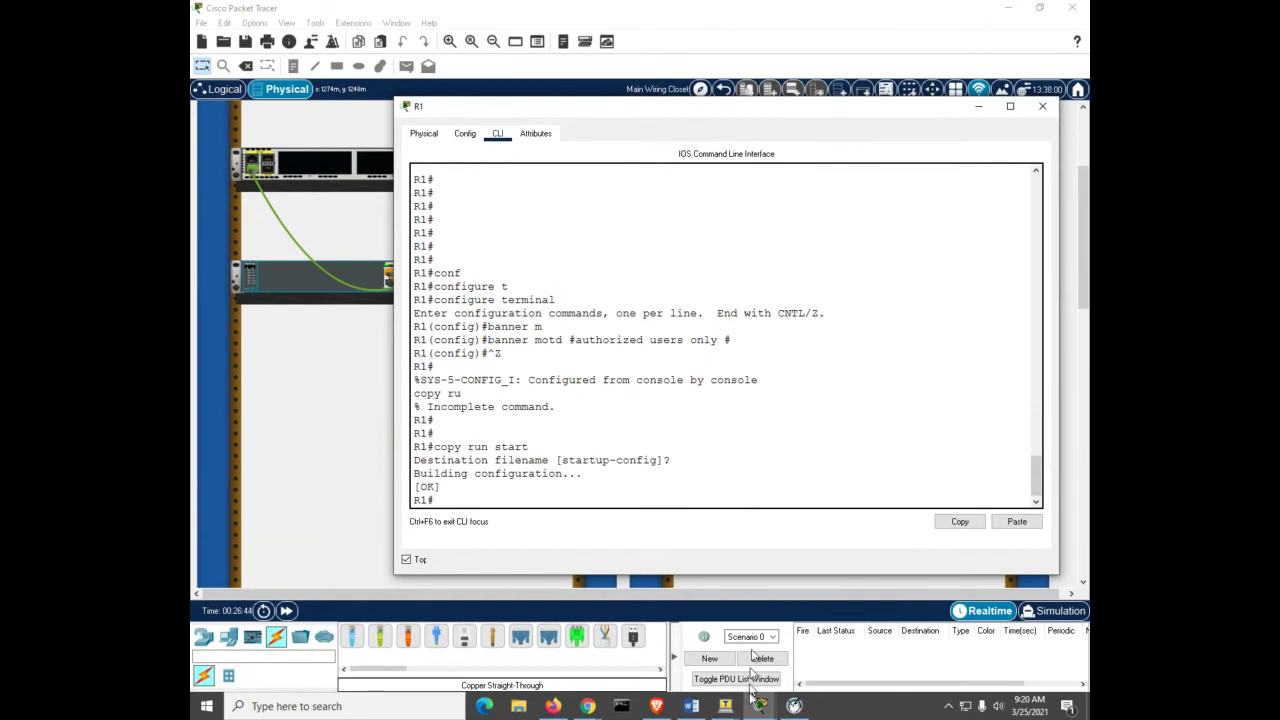
Step: On S1, disable IP domain lookup and set the enable secret
mouse_move(757, 708)
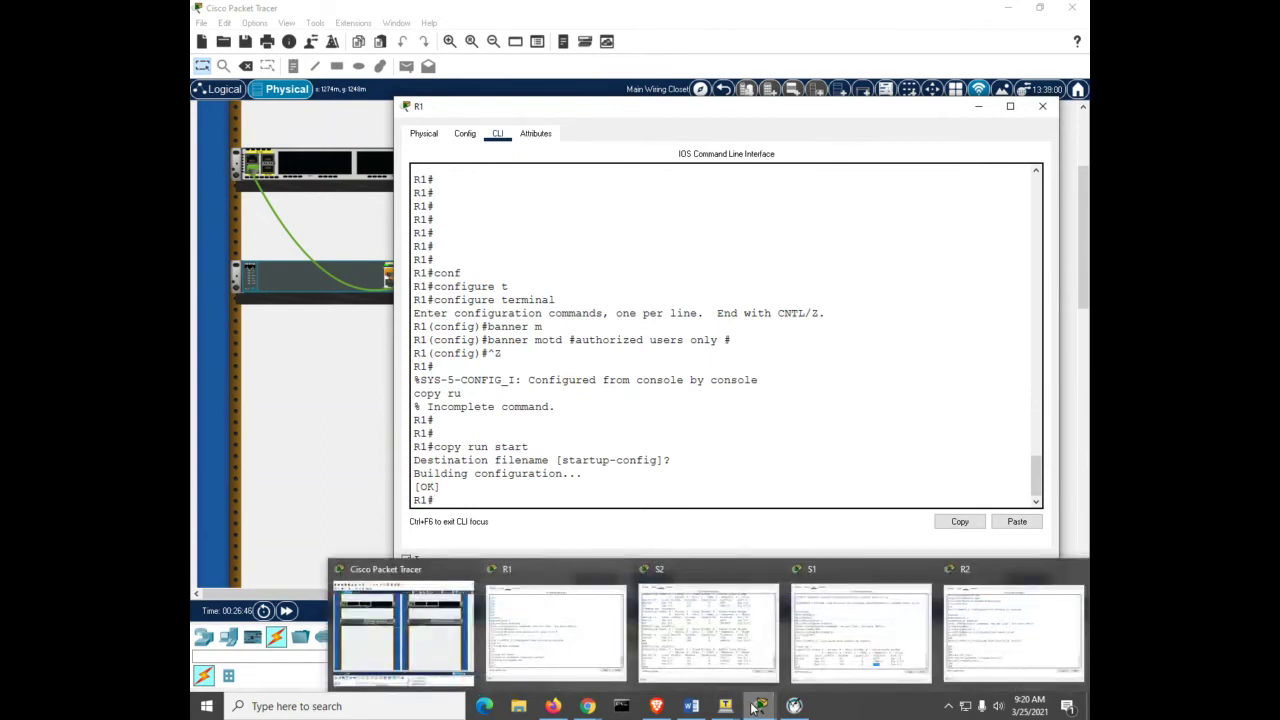
click(810, 652)
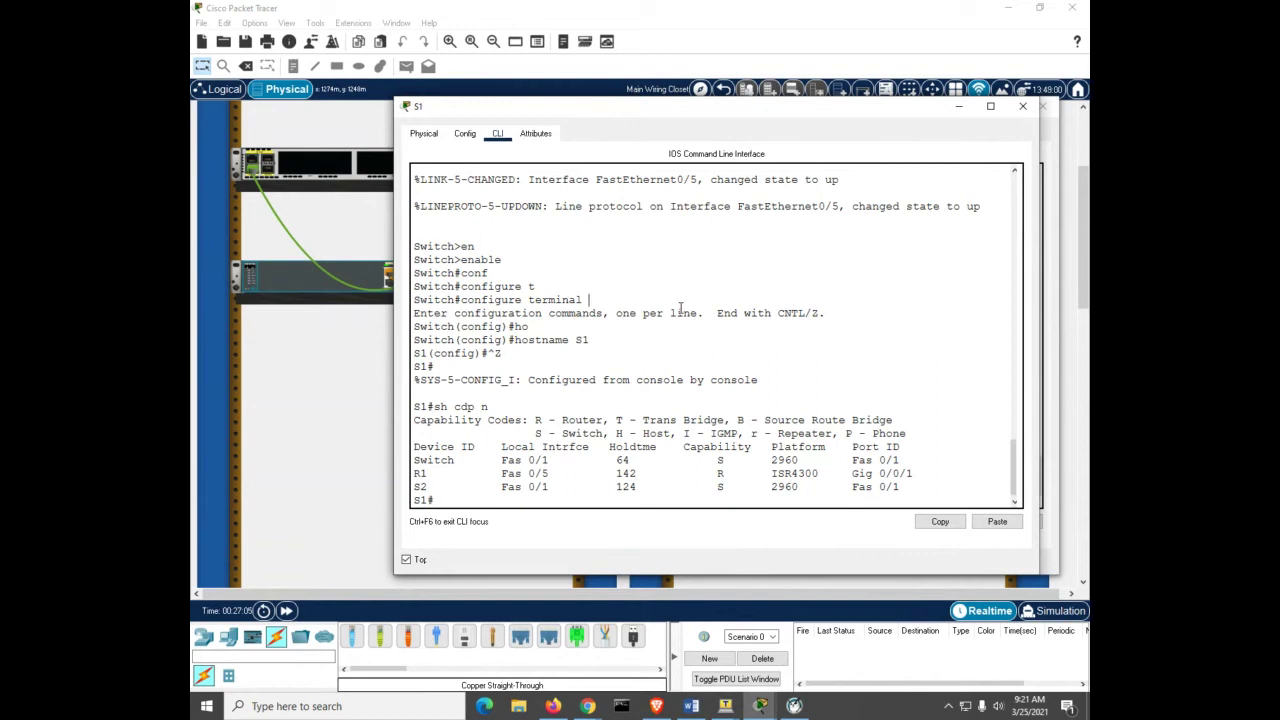
text(conf)
key(Tab)
text(t)
key(Tab)
key(Return)
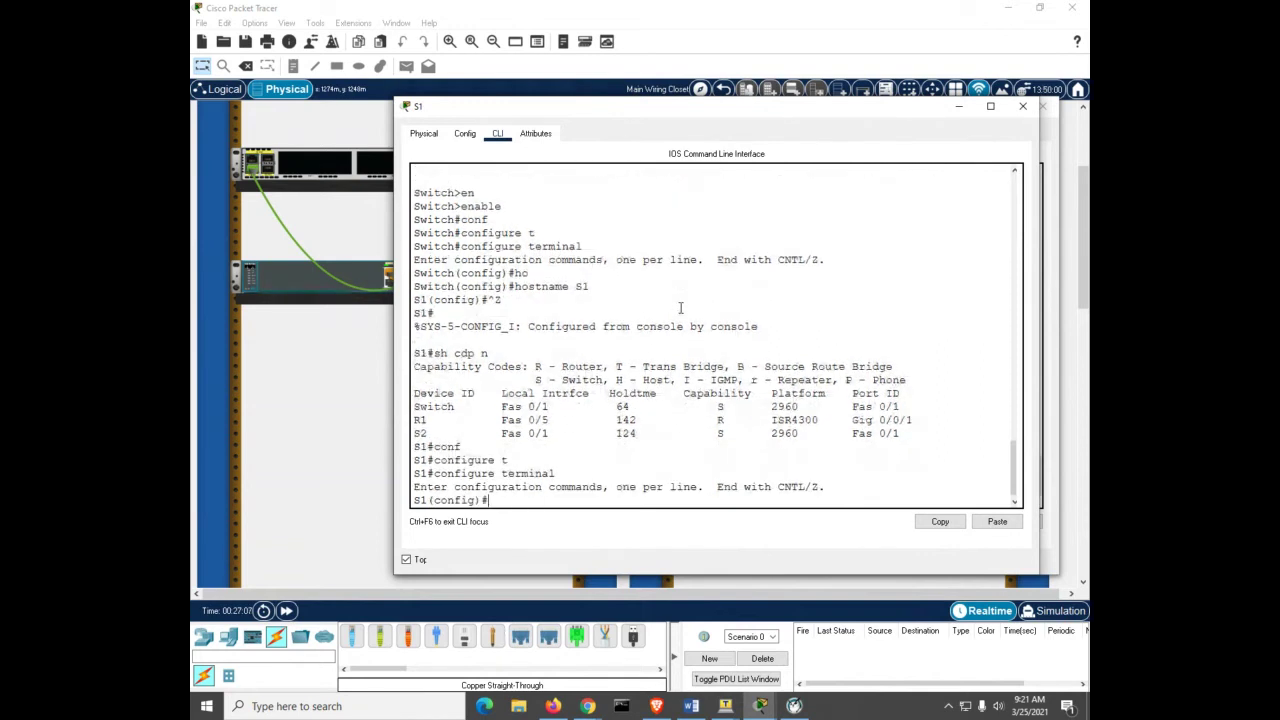
text(no ip domain loo)
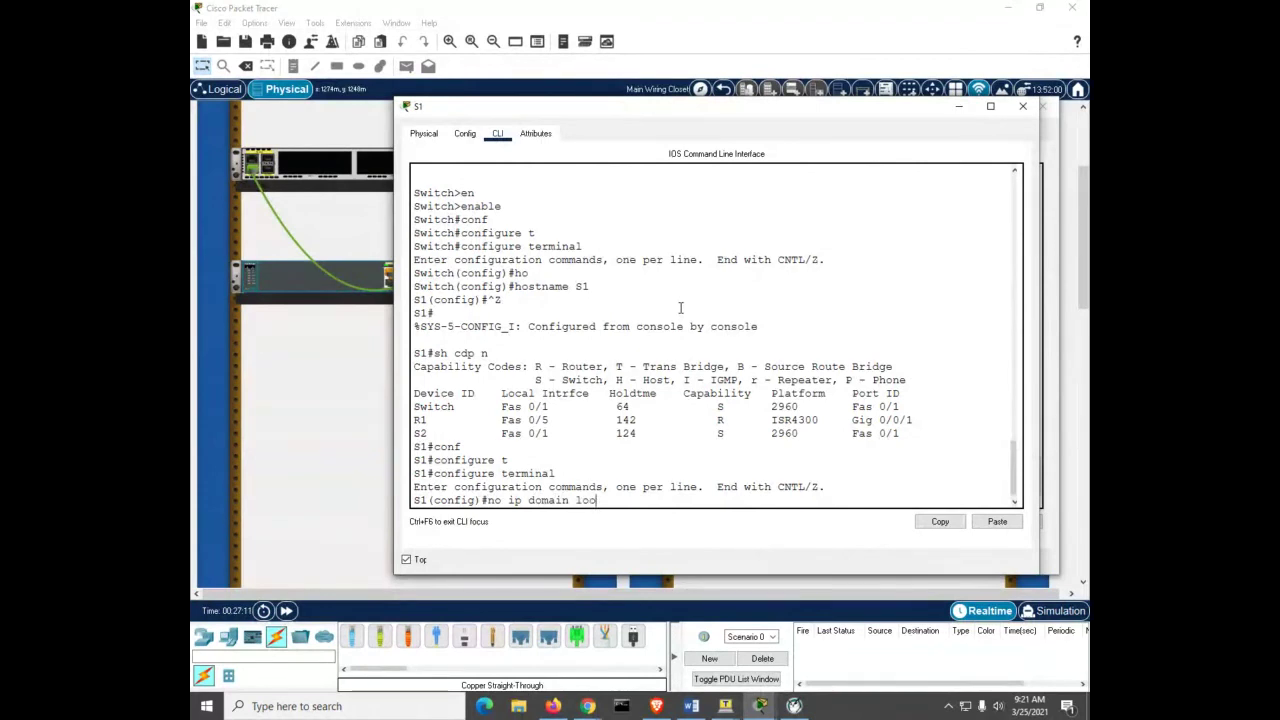
text(kup)
key(Return)
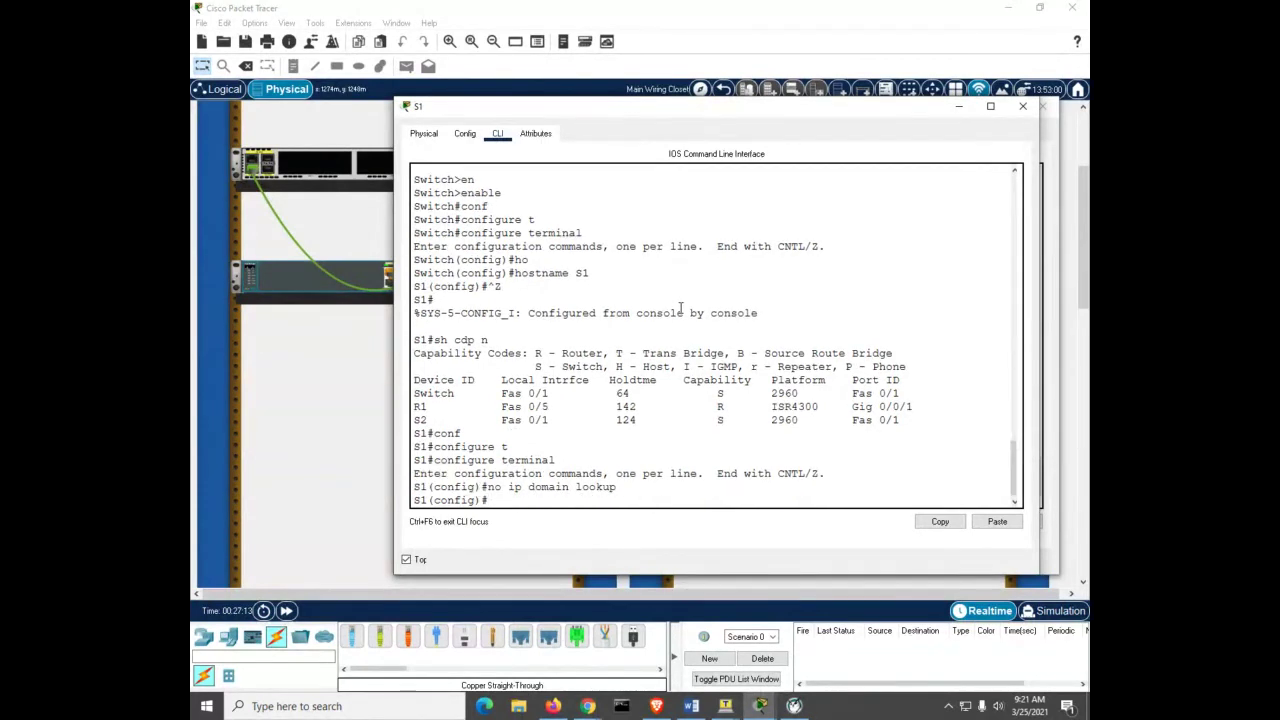
text(enable secret class)
key(Return)
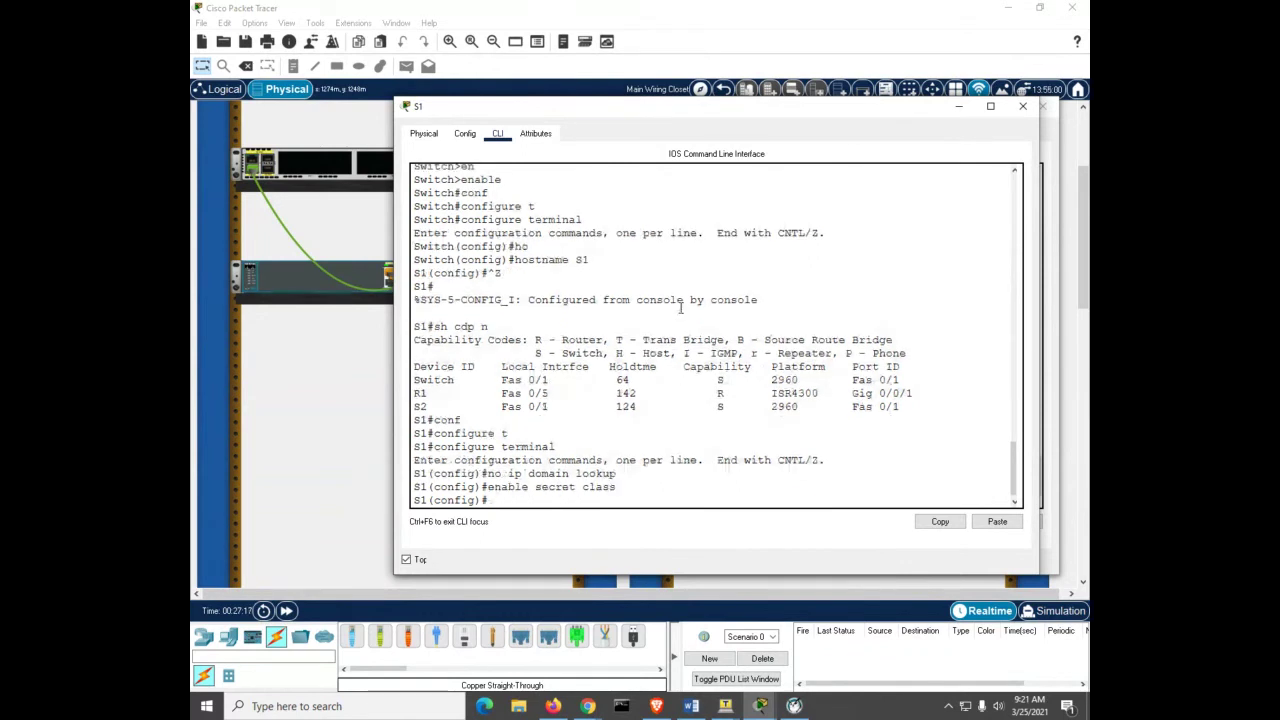
Step: Give S1's console line 0 a password and require login
text(line con 0)
key(Return)
text(pas)
key(Tab)
text(cisco)
key(Return)
text(login)
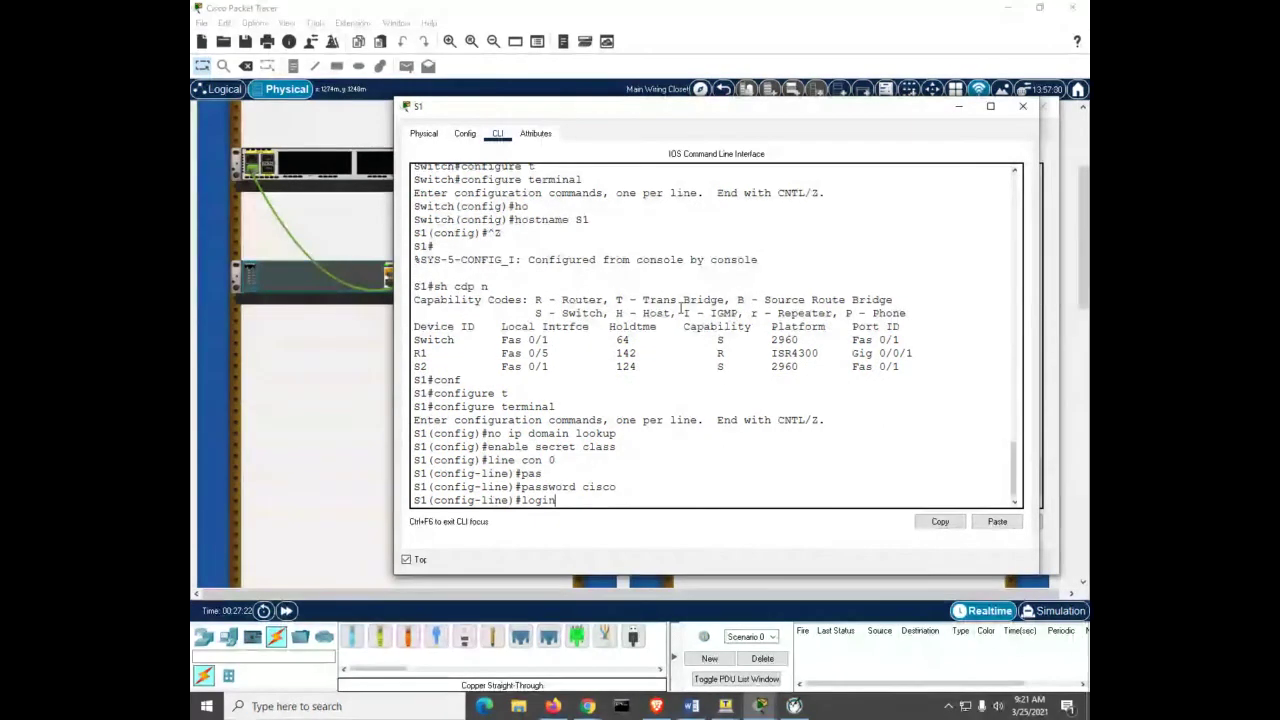
key(Return)
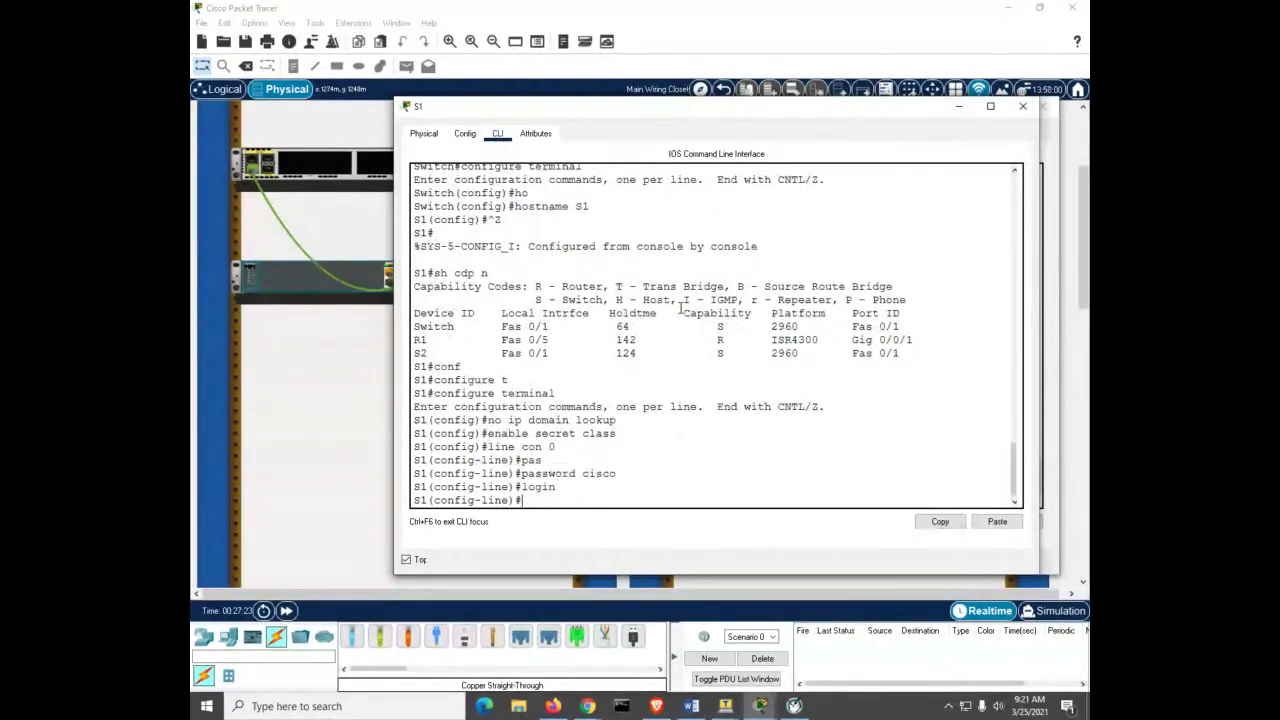
Step: Give S1's VTY lines 0–15 a password and require login
text(line vty 0 15)
key(Return)
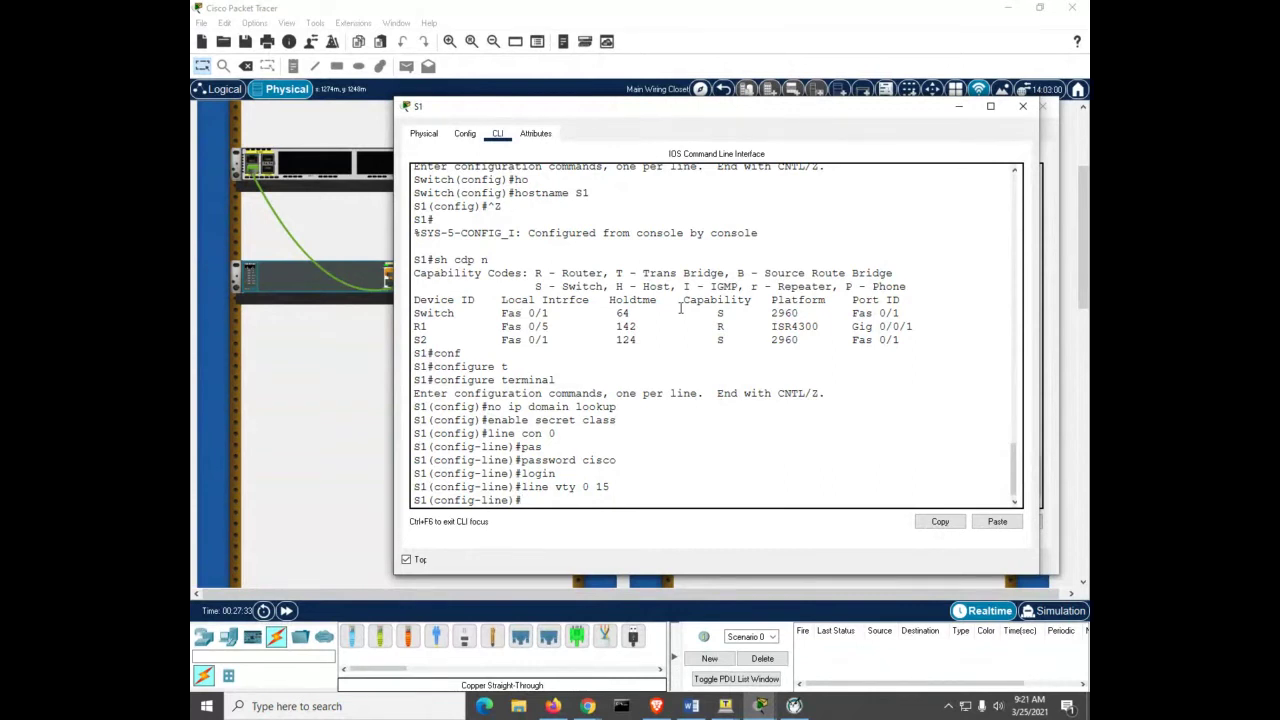
text(pas)
key(Tab)
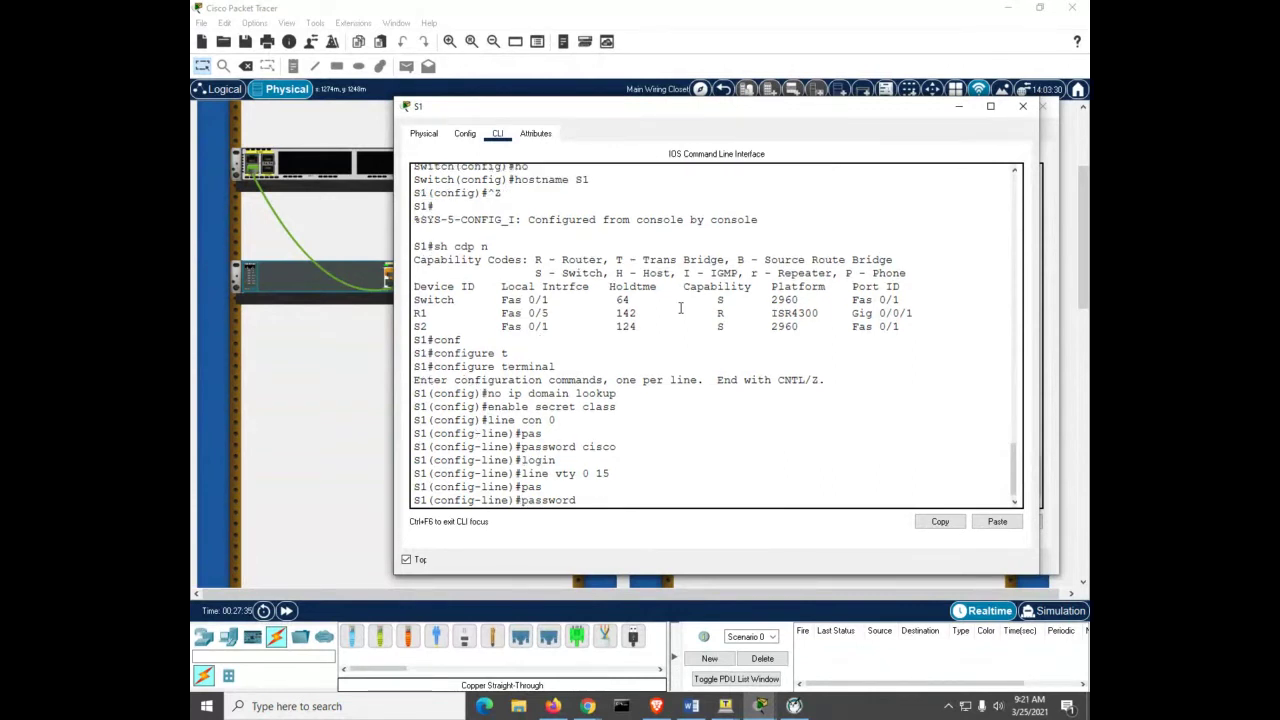
text(cisco)
key(Return)
text(login)
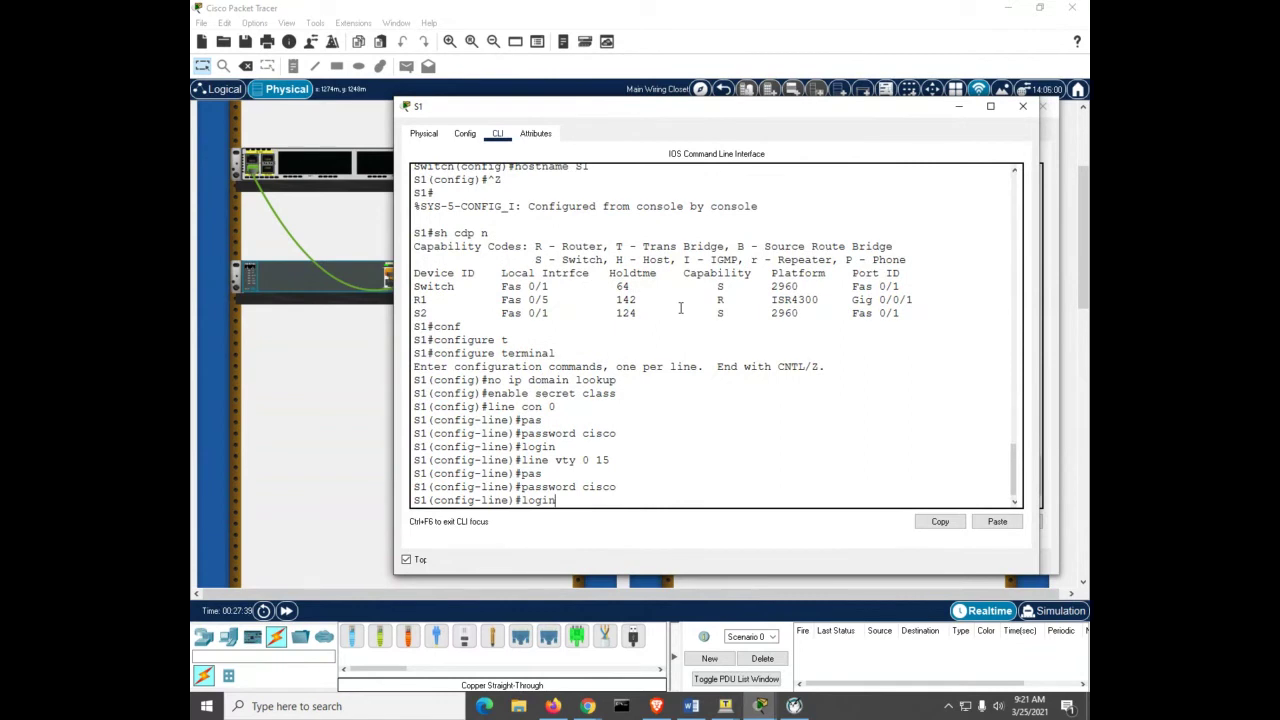
key(Return)
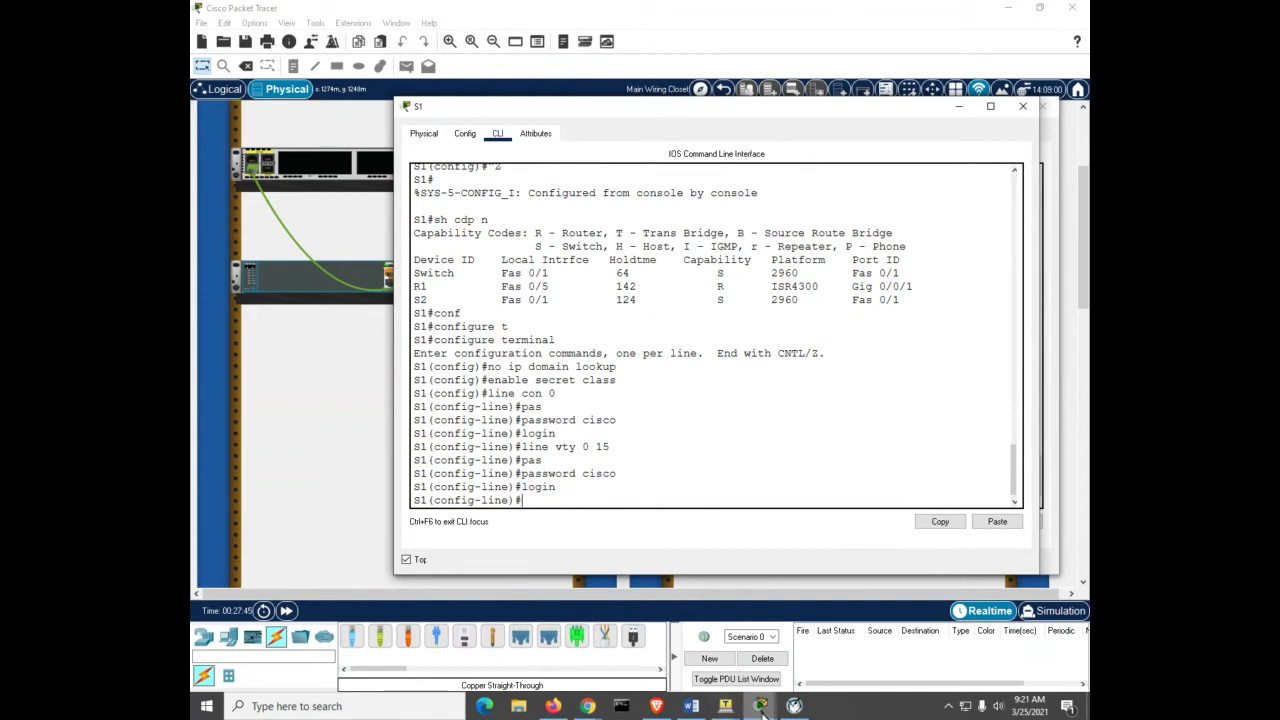
mouse_move(762, 707)
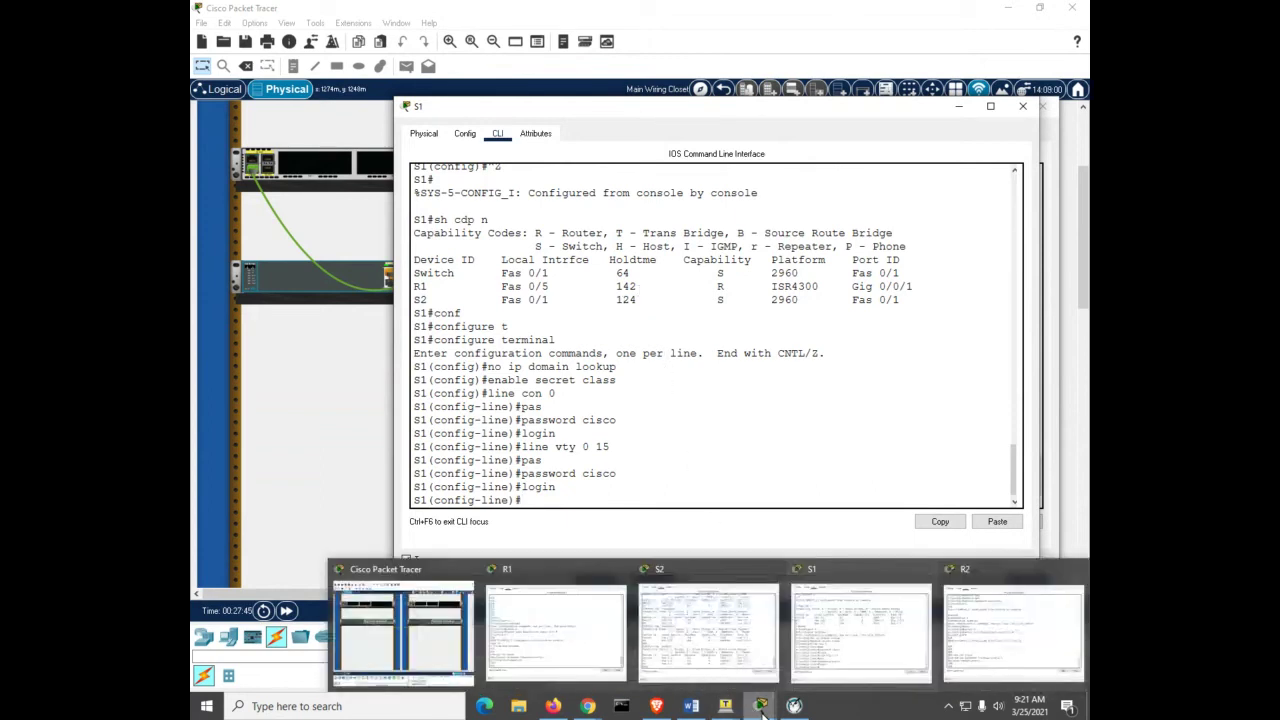
click(708, 630)
Step: On S2, disable IP domain lookup and set the enable secret
key(Return)
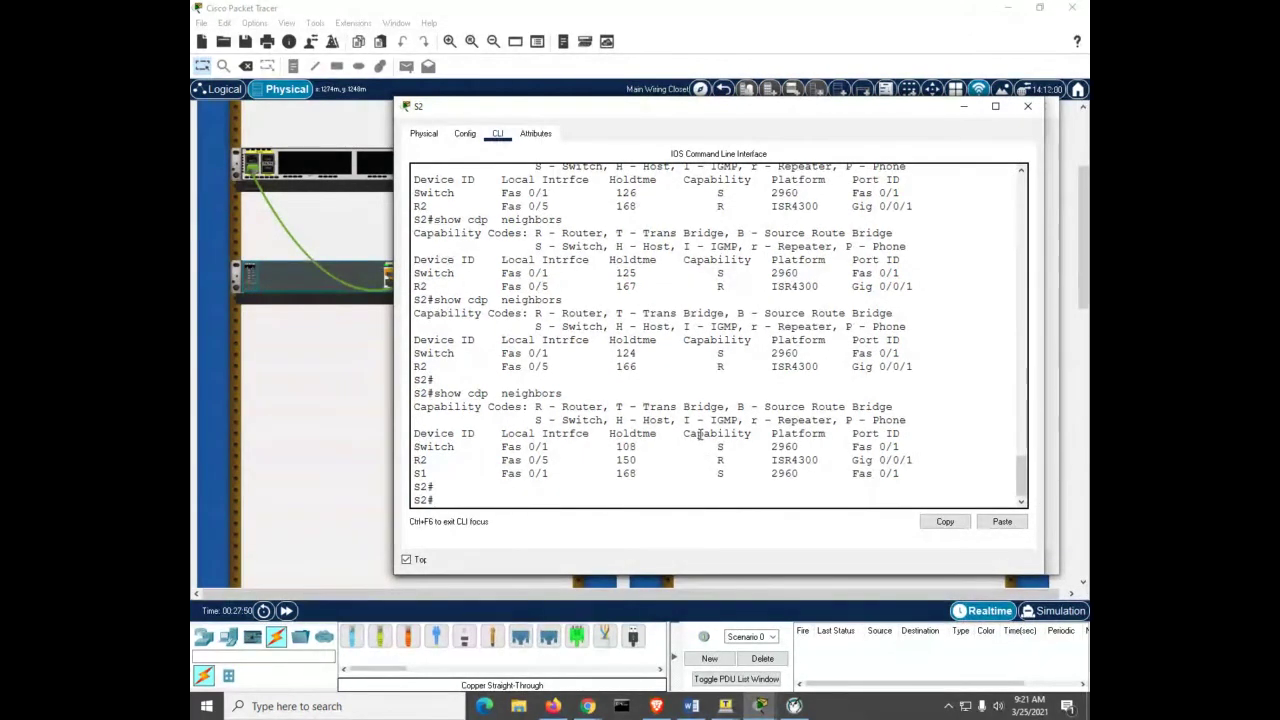
text(conf)
key(Tab)
text(t)
key(Tab)
key(Return)
text(n)
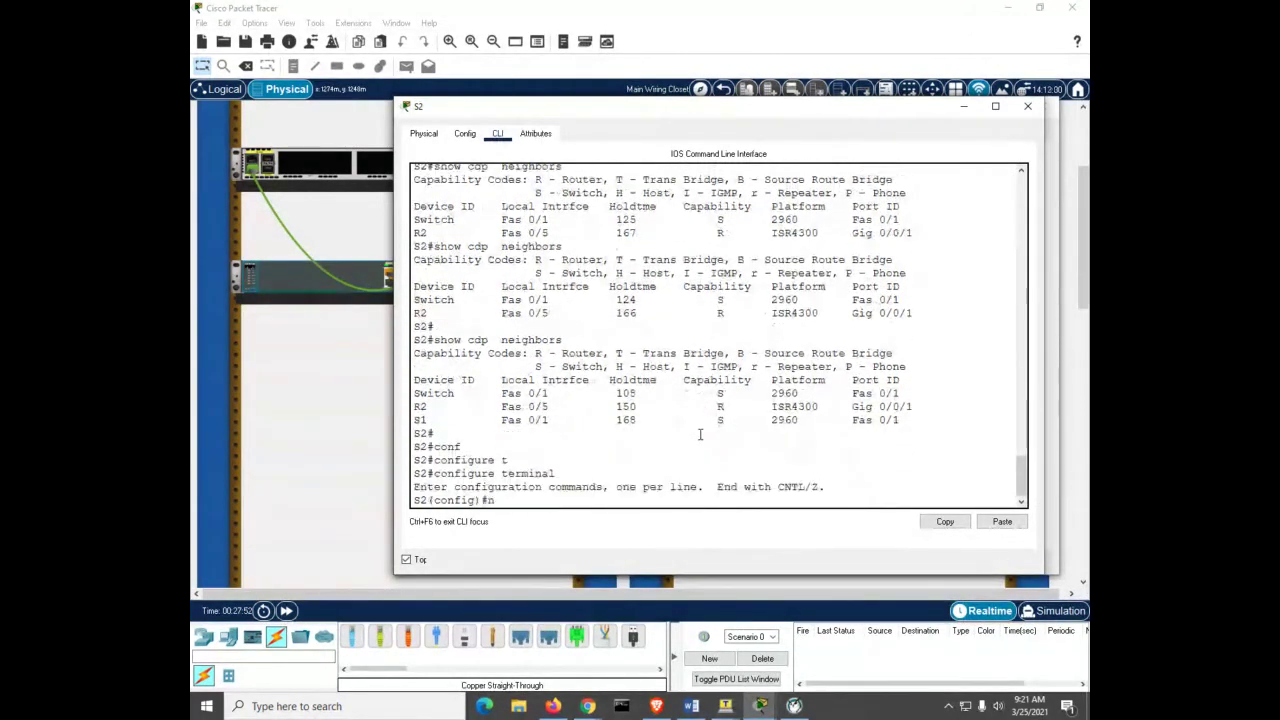
text(o ip domail )
text(no)
key(BackSpace)
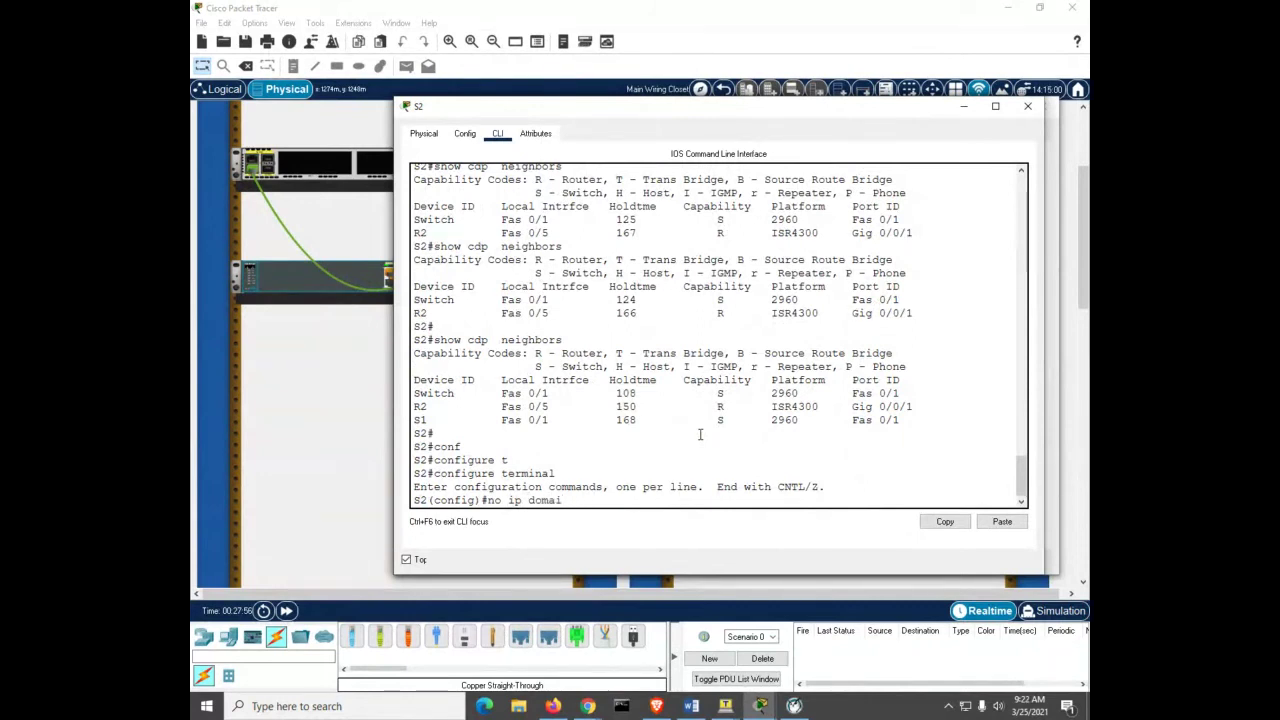
text(n lookup)
key(Return)
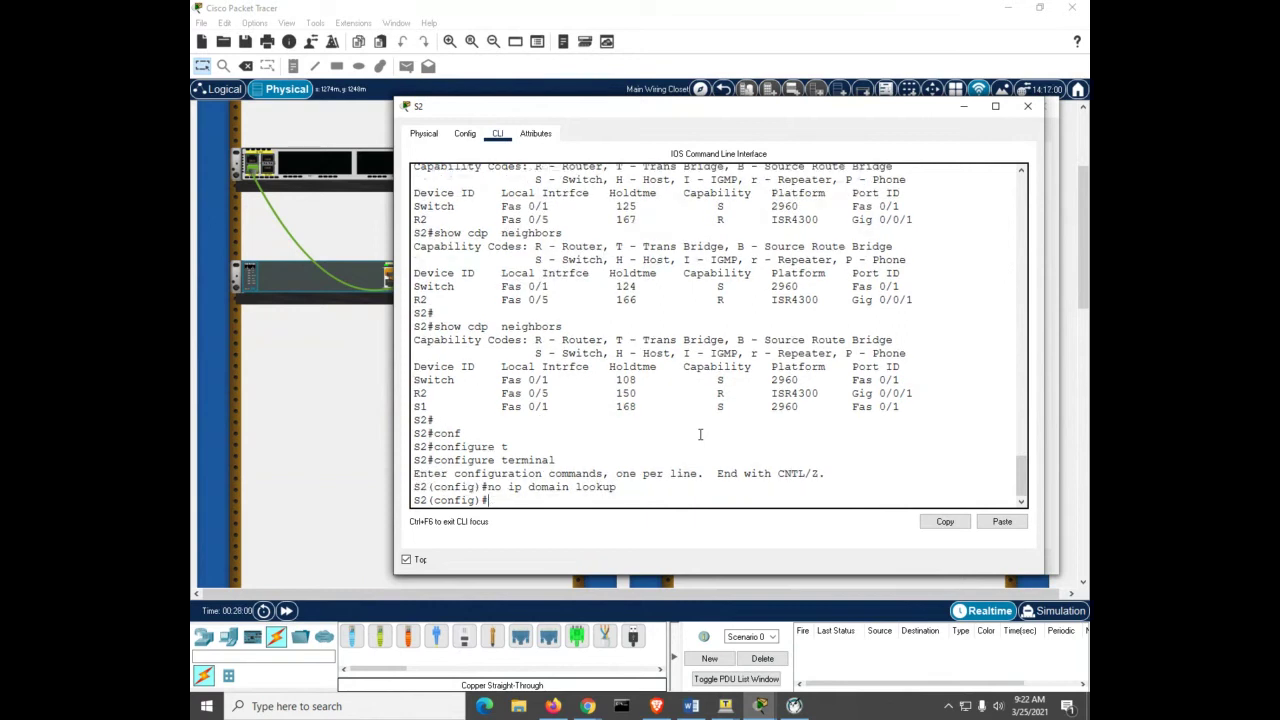
text(enable secret class)
key(Return)
Step: Give S2's console line 0 a password and require login
text(line con 0)
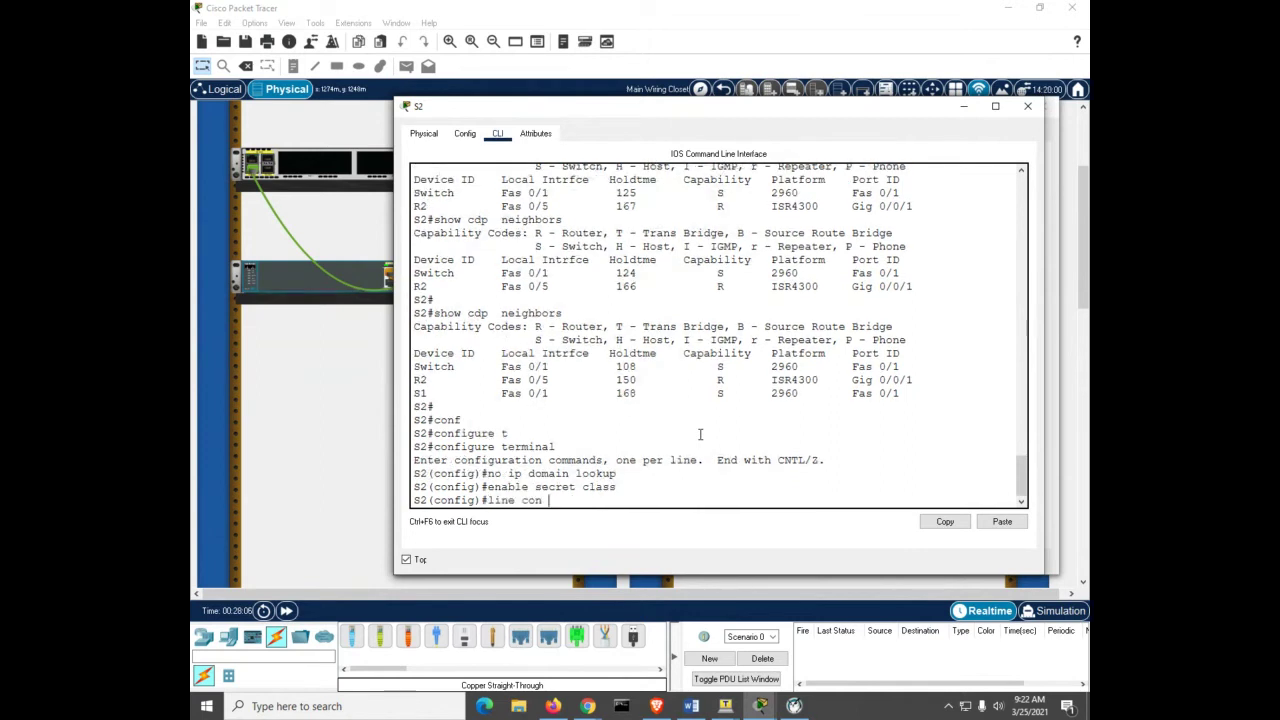
key(Return)
text(pas)
key(Tab)
text(cisco)
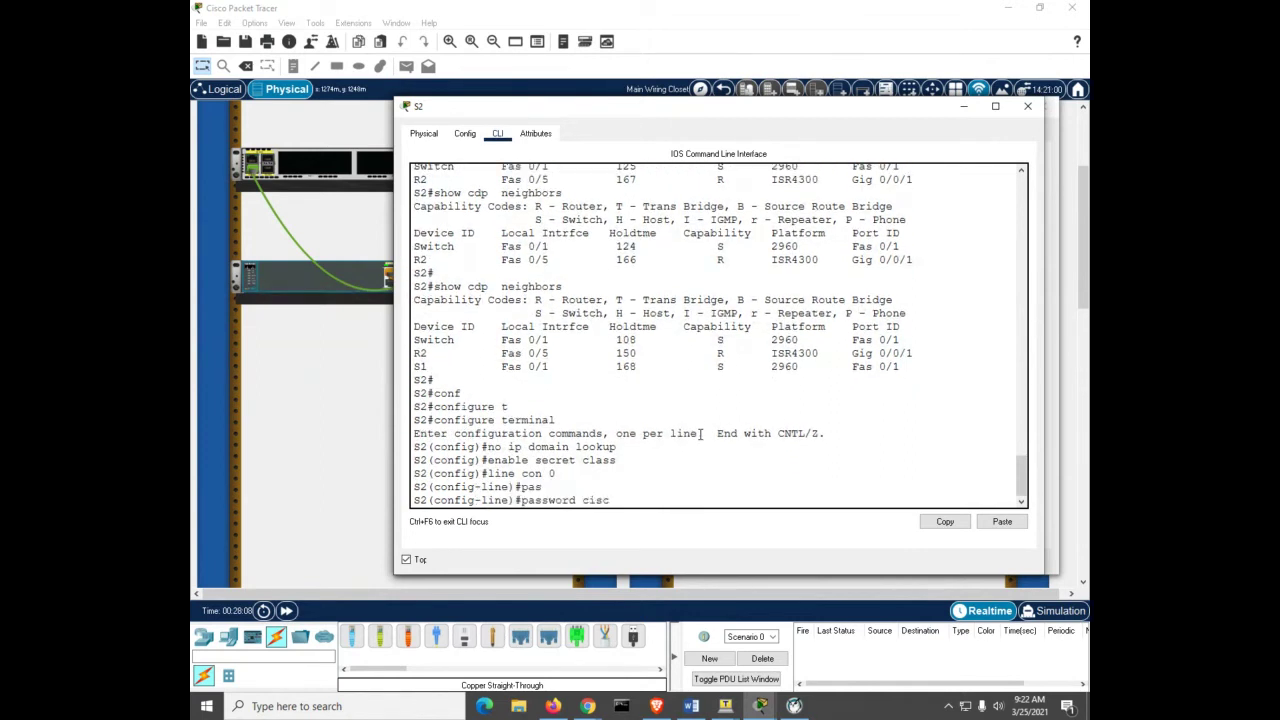
key(Return)
text(lg)
key(BackSpace)
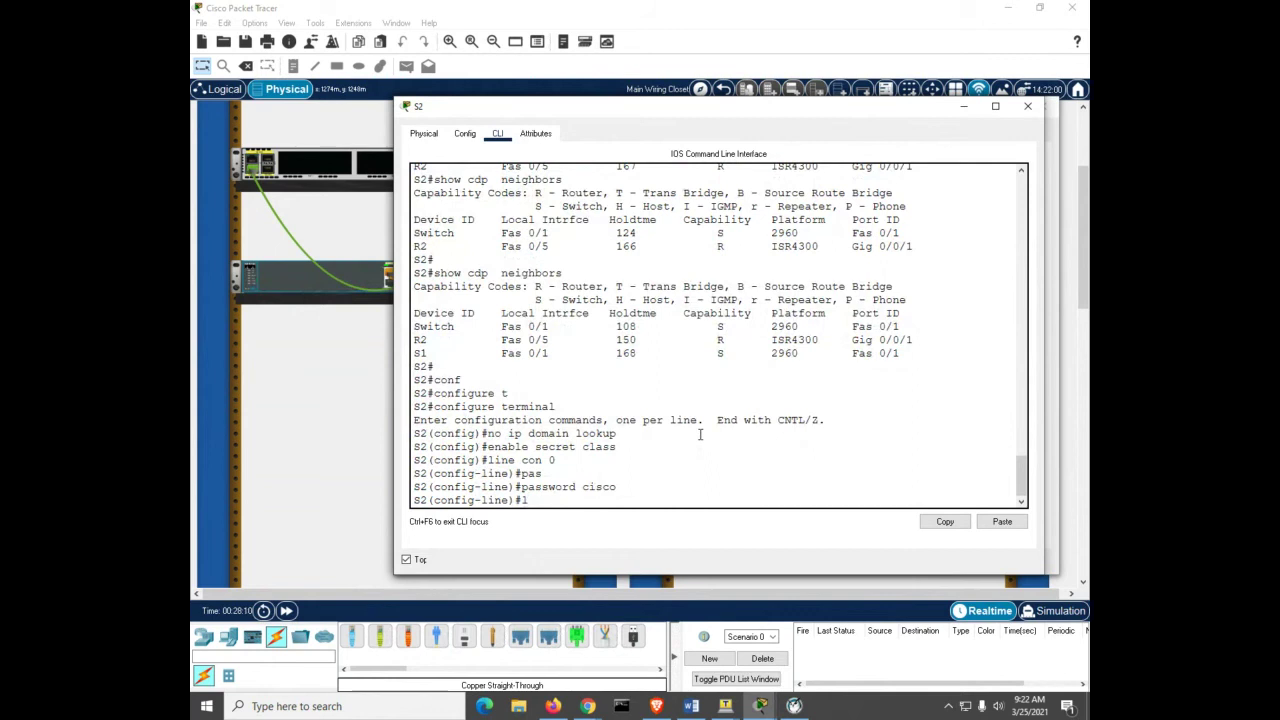
text(ogin)
key(Return)
Step: Give S2's VTY lines 0–15 a password and require login
text(line)#line vty )
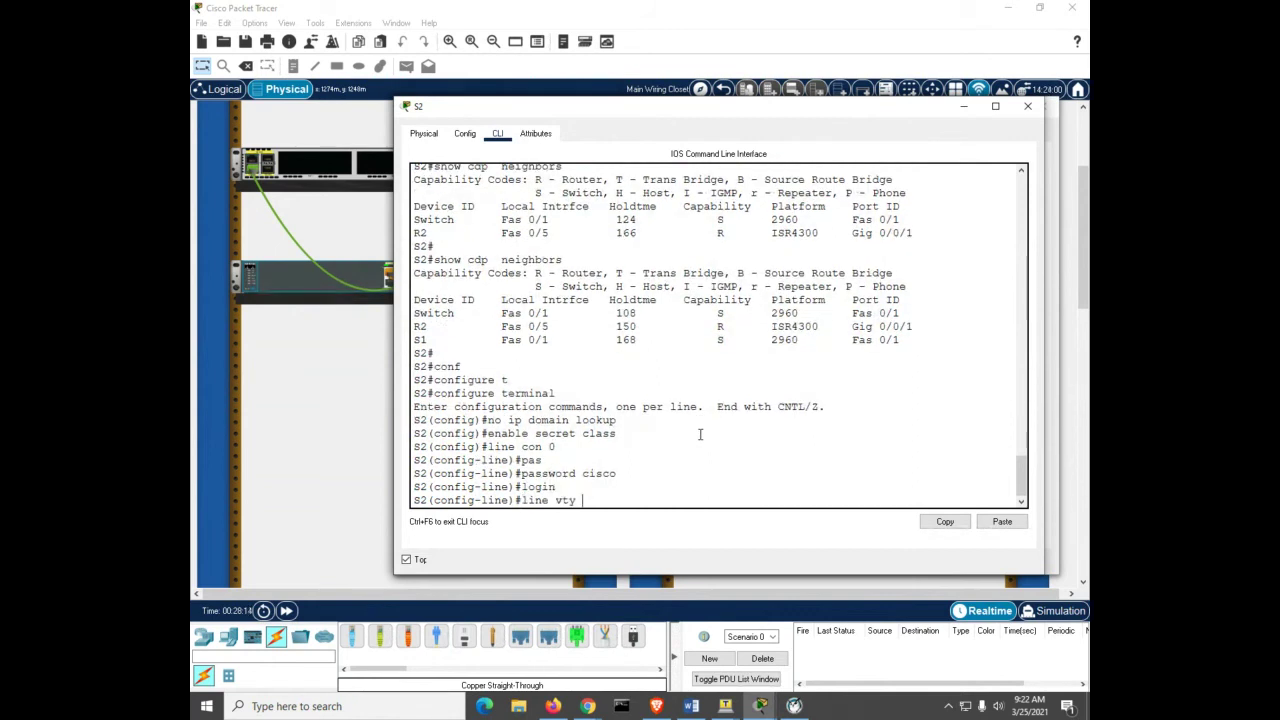
text(0 15)
key(Return)
text(pas)
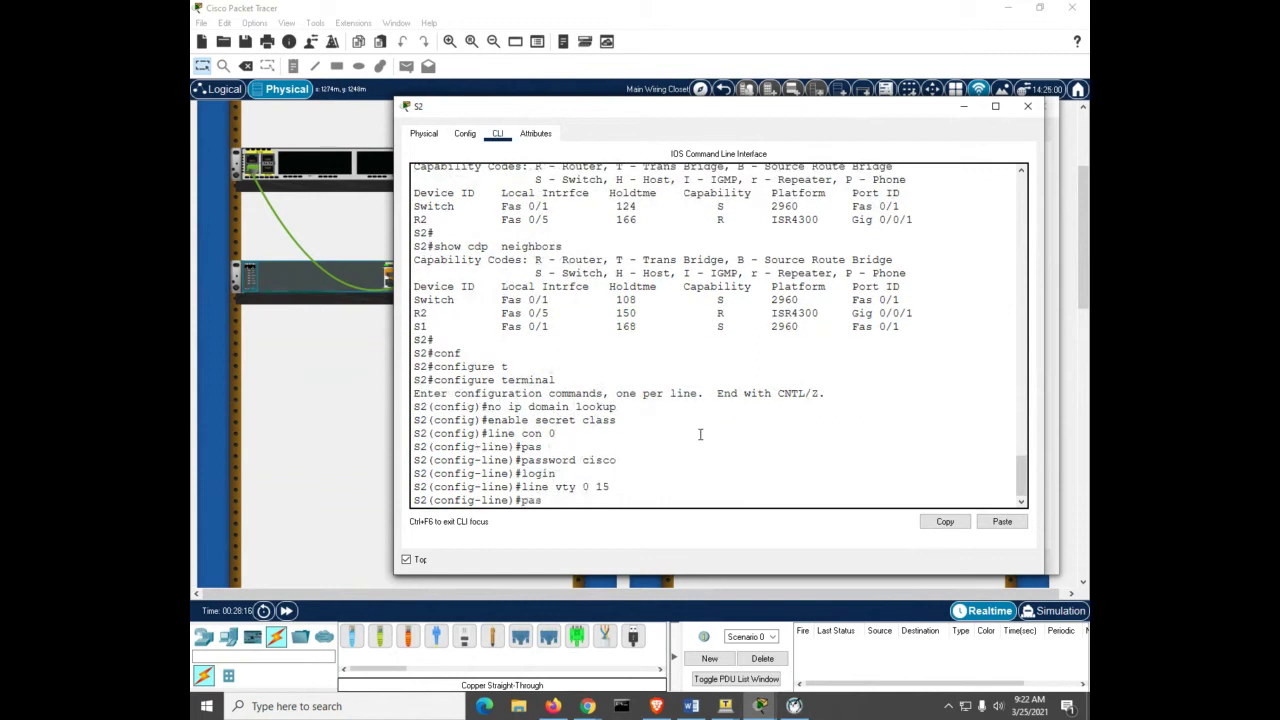
key(Tab)
text(cisco)
key(Return)
text(line)#l)
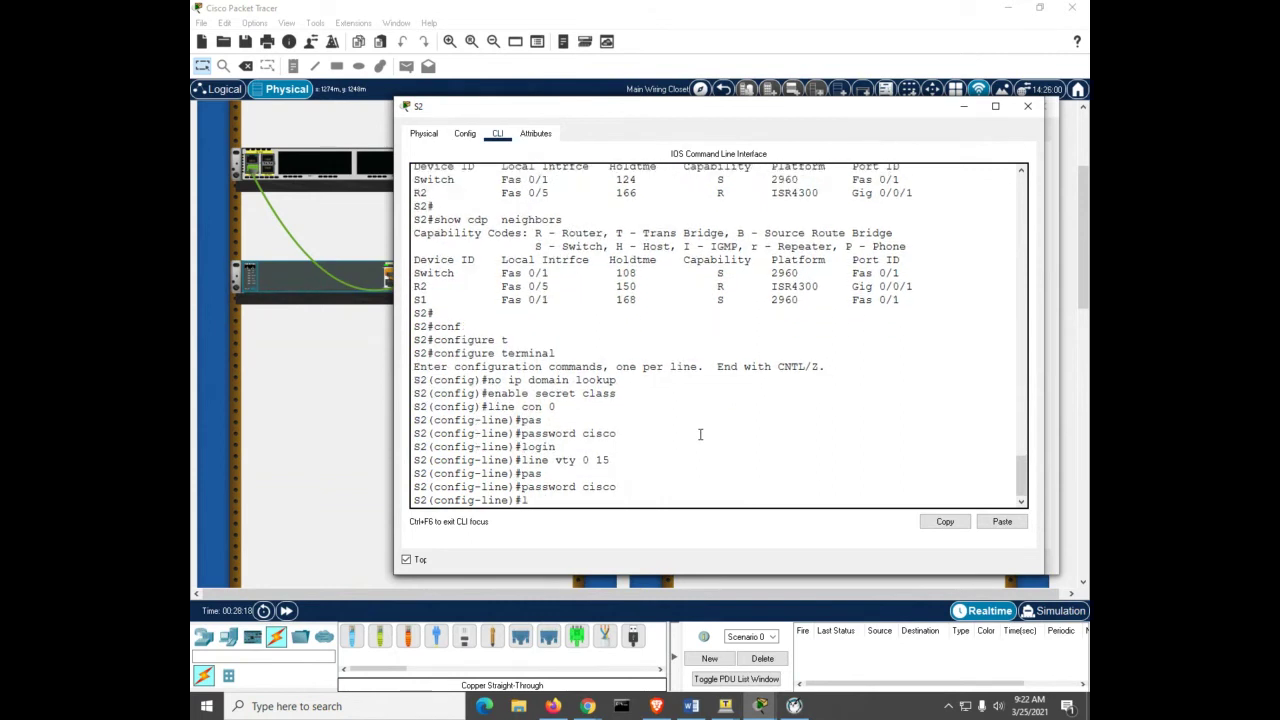
text(ogin)
key(Return)
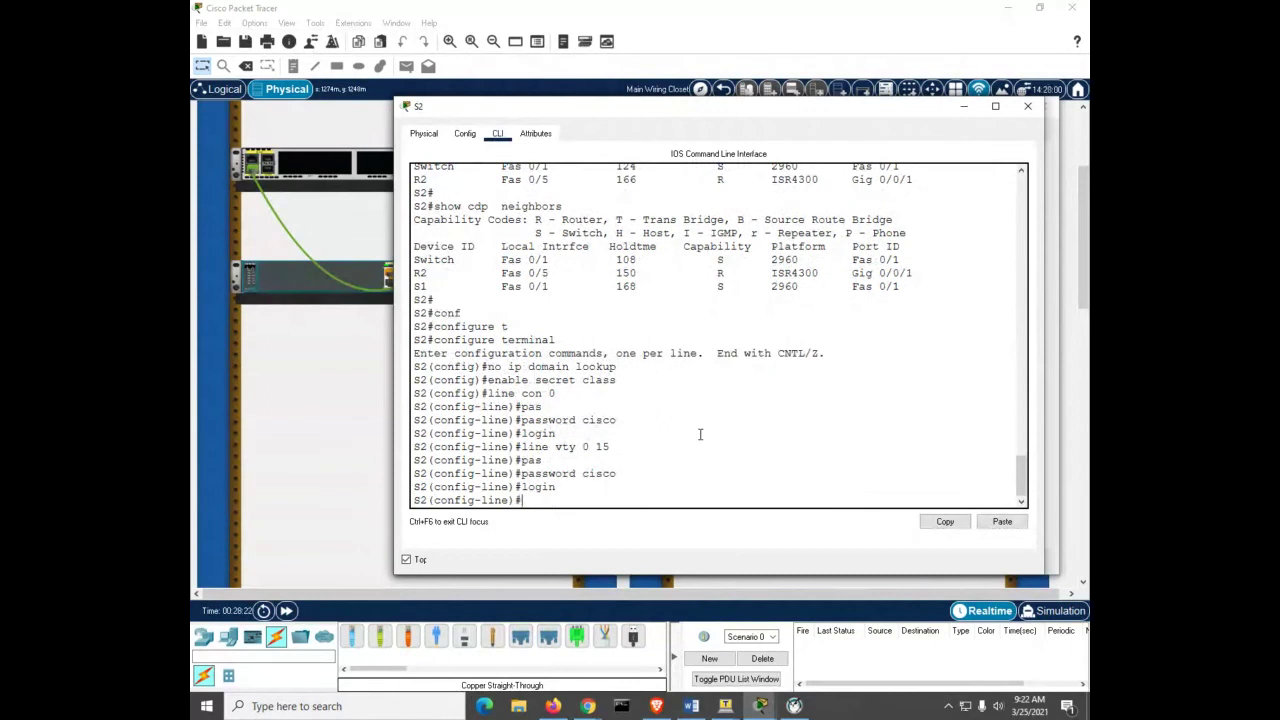
key(Return)
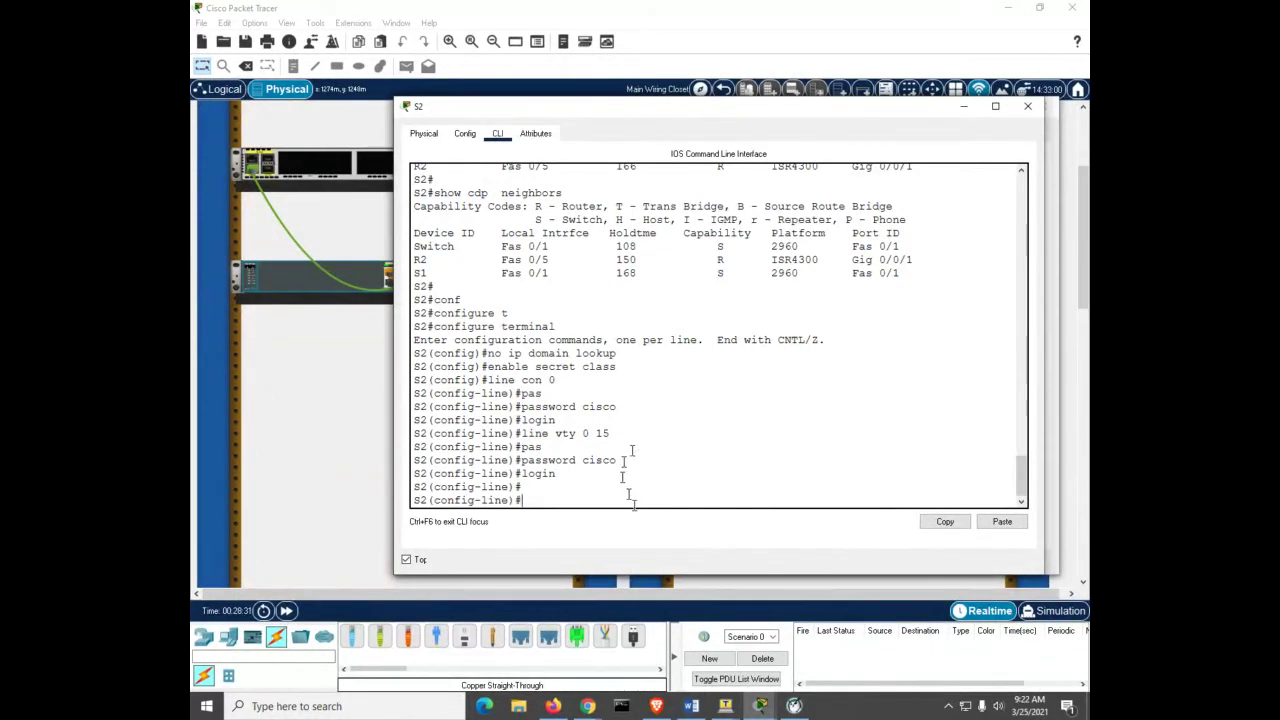
Step: Turn on service password-encryption on S1
mouse_move(762, 707)
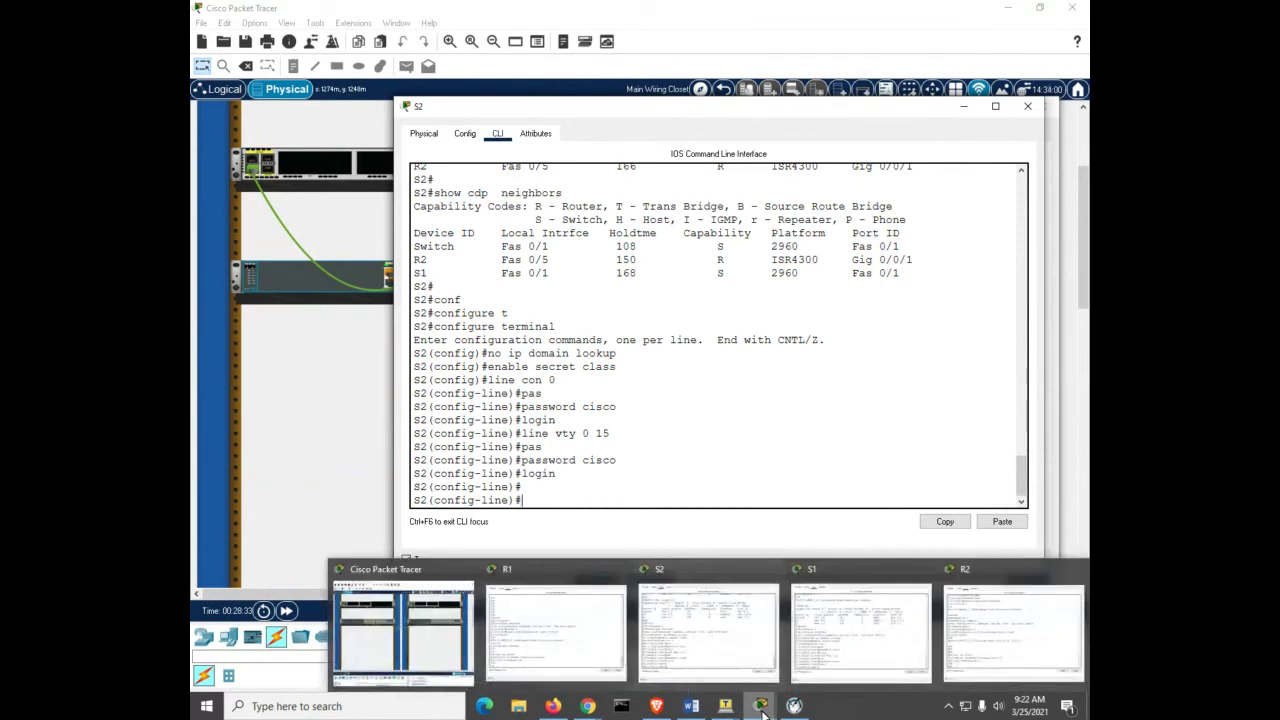
click(847, 668)
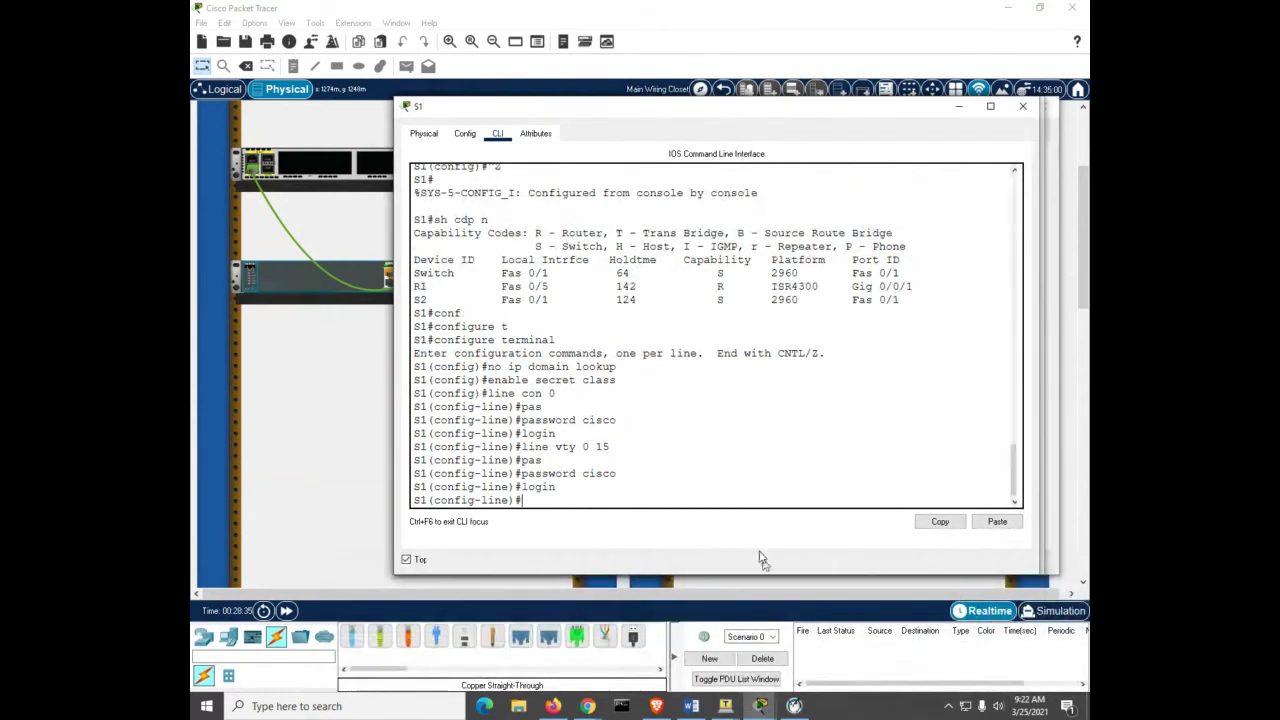
key(ctrl+z)
key(Return)
key(Return)
key(Return)
key(Return)
key(Return)
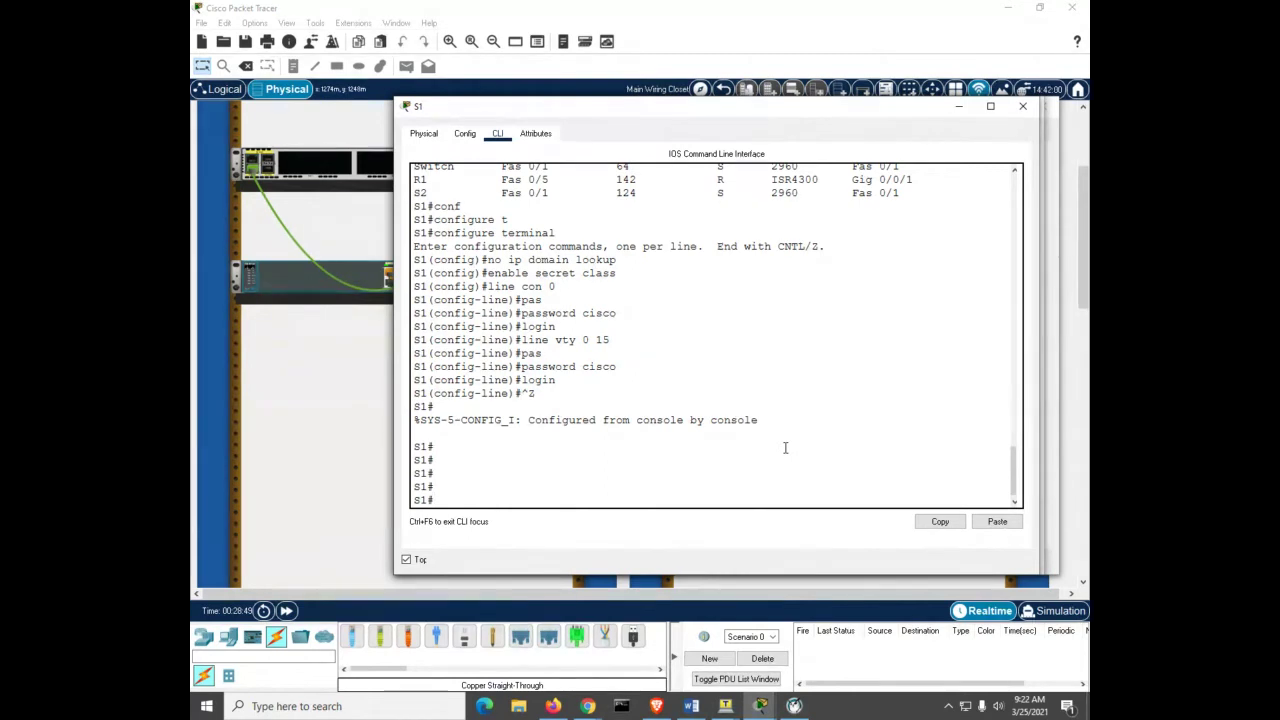
text(conf)
key(Tab)
text(t)
key(Tab)
key(Return)
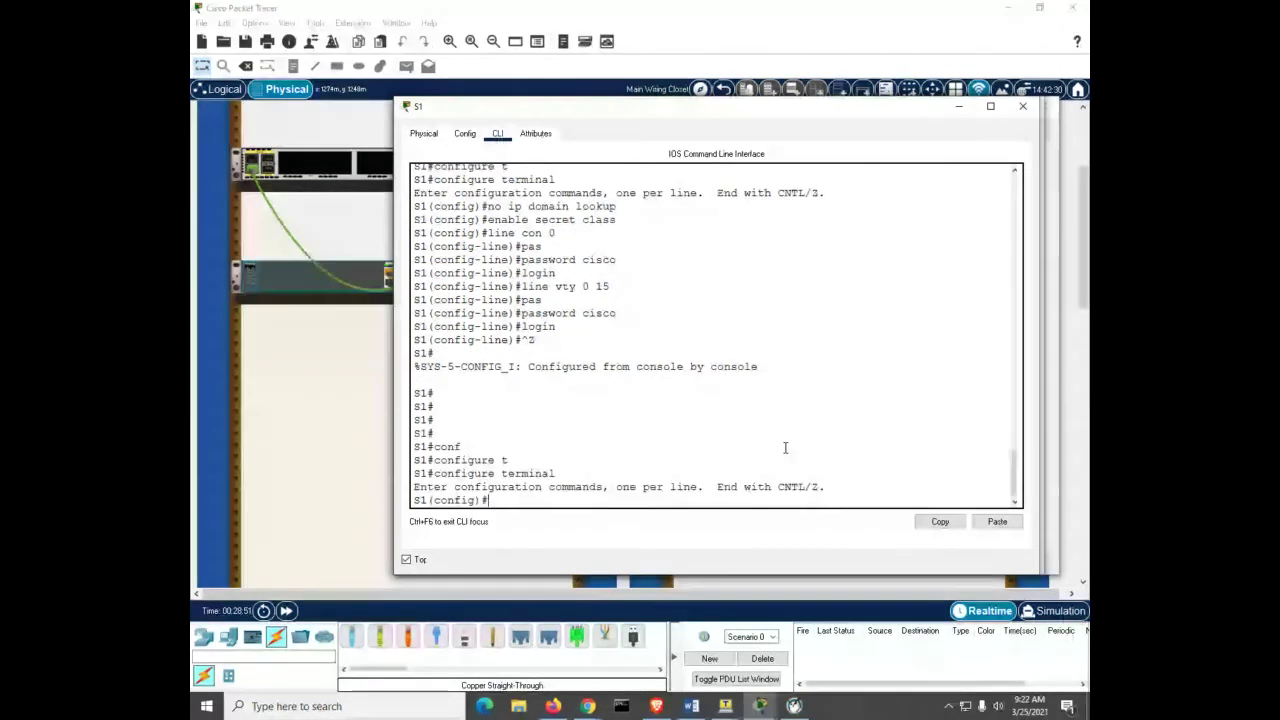
text(se)
key(Tab)
text(pa)
key(Tab)
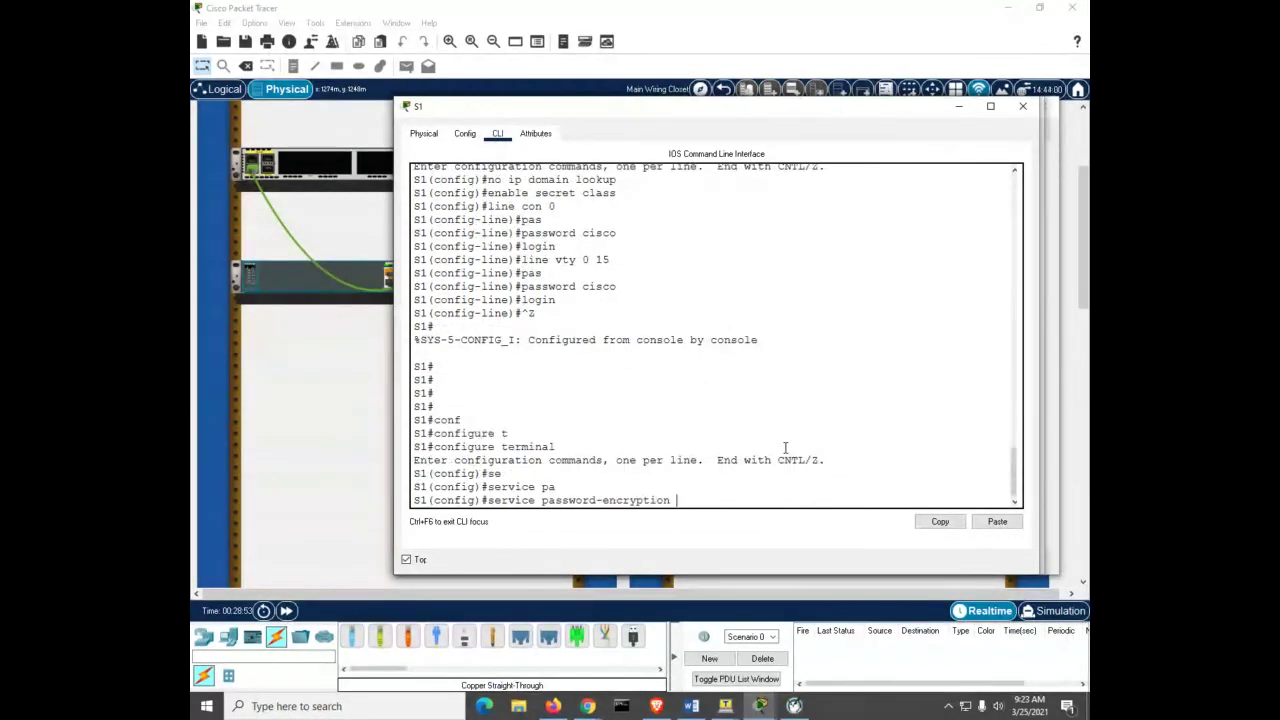
key(Return)
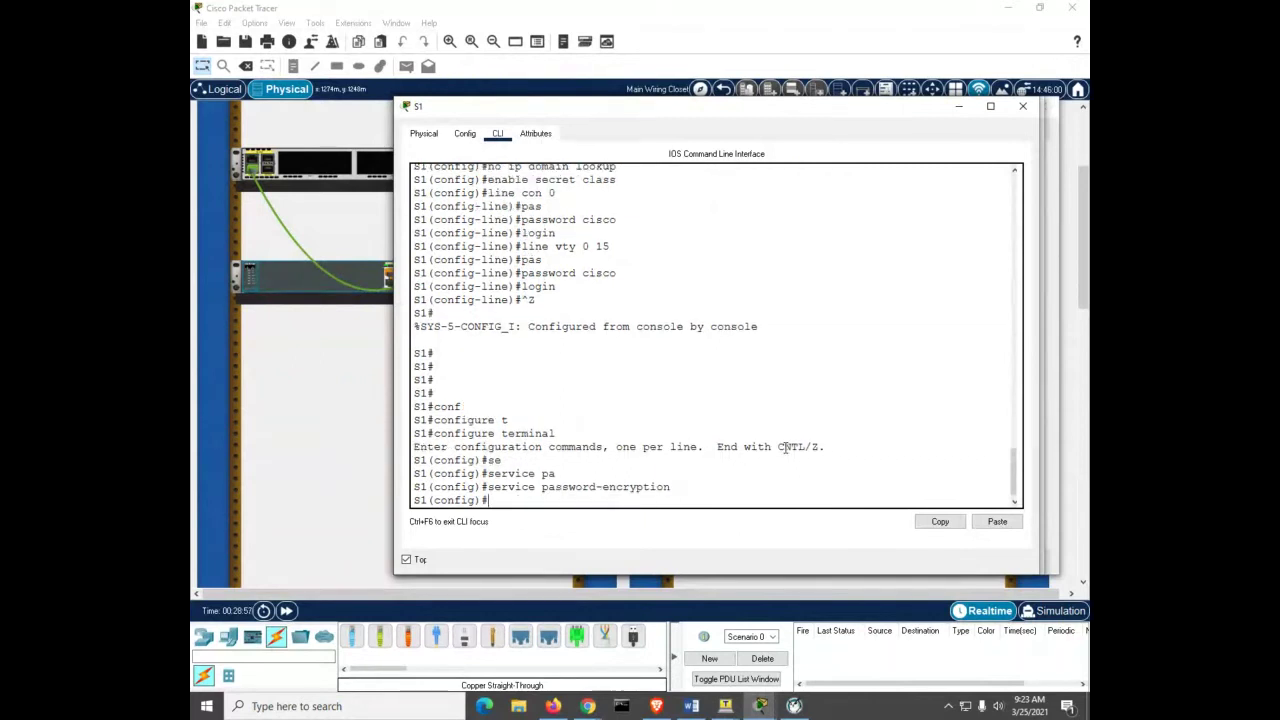
Step: Add the MOTD banner 'authorized users only' on S1
text(banner motd # authori)
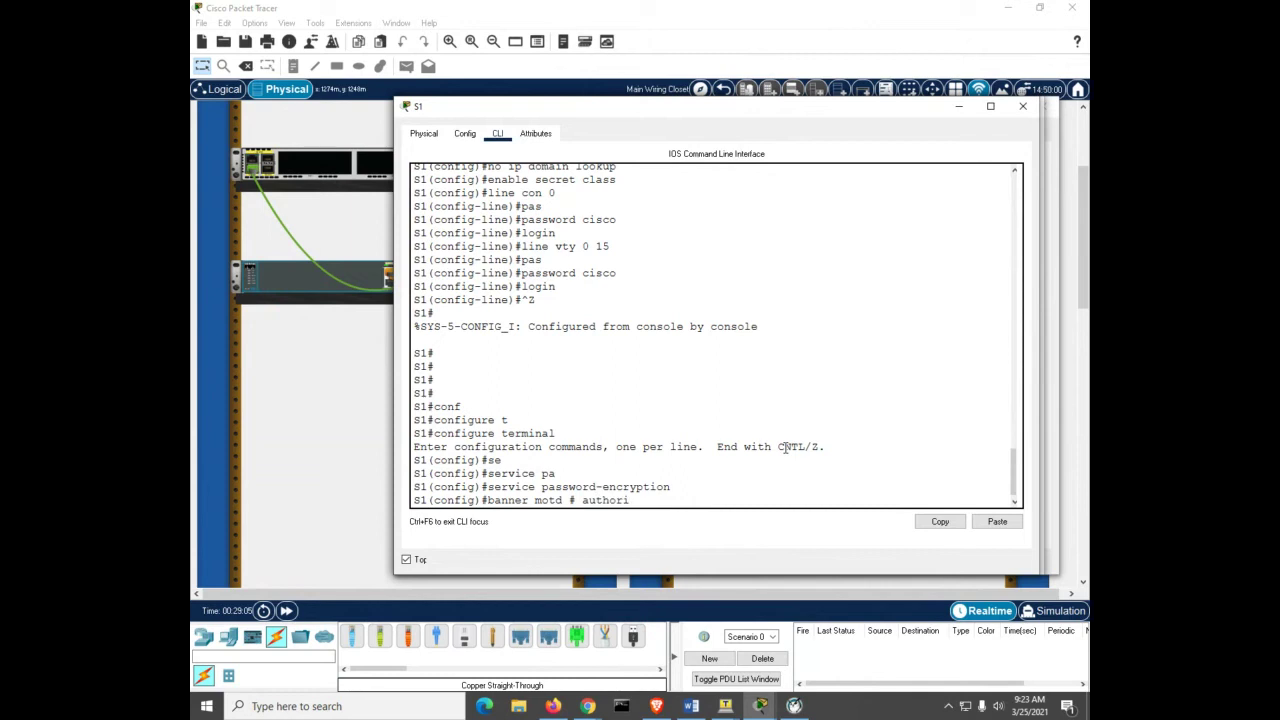
text(zed use)
text(rs only #)
key(Return)
Step: Save S1's running configuration to startup-config, then bring up S2's console
key(ctrl+z)
key(Return)
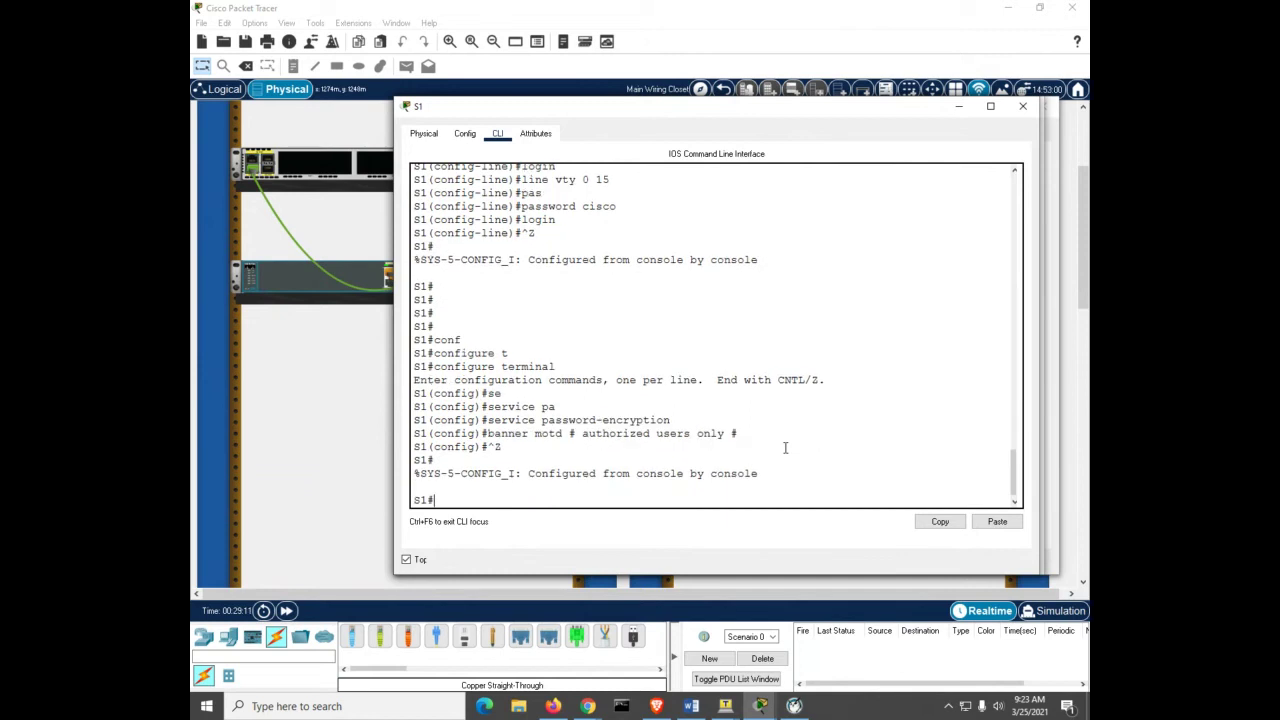
text(copy run start)
key(Return)
key(Return)
key(Return)
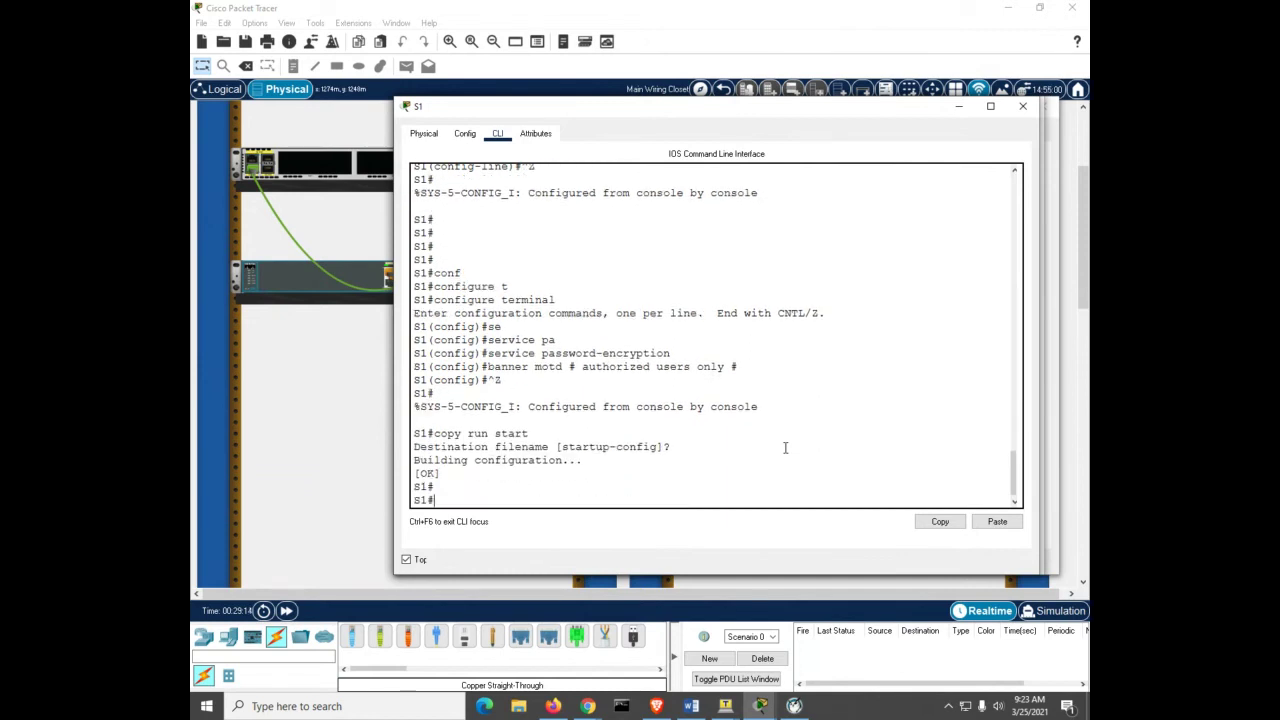
mouse_move(762, 706)
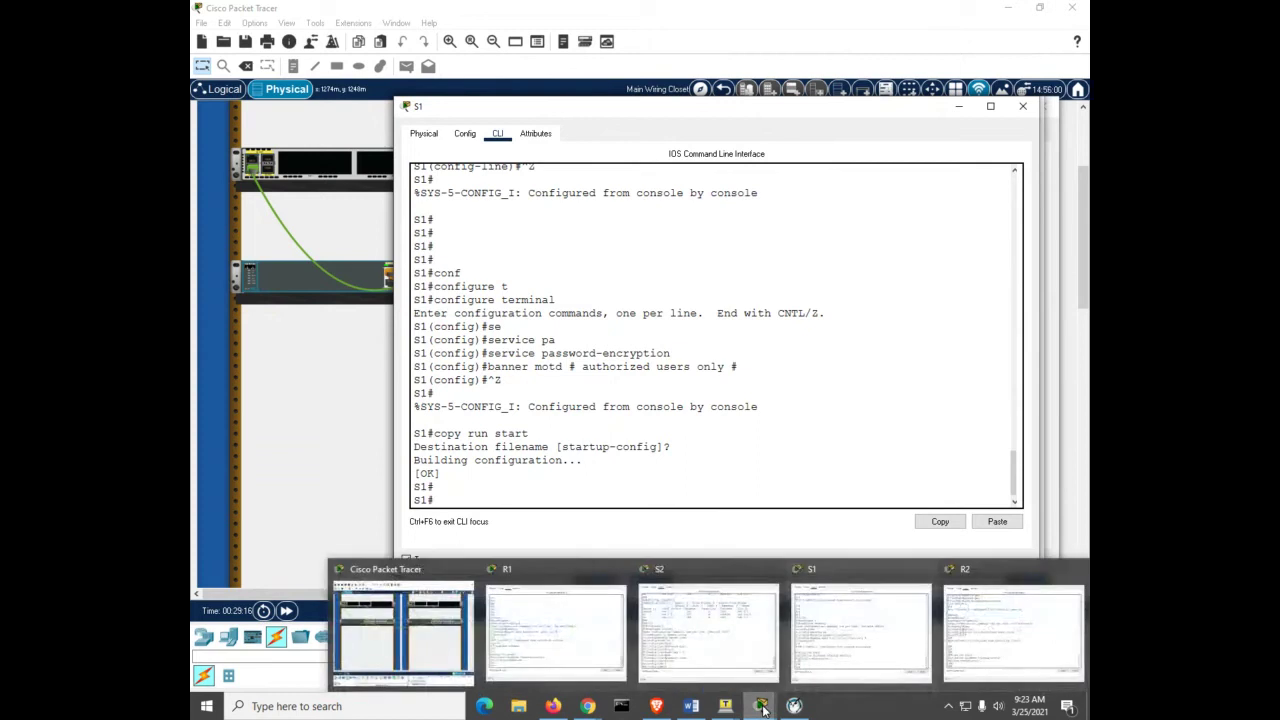
click(744, 670)
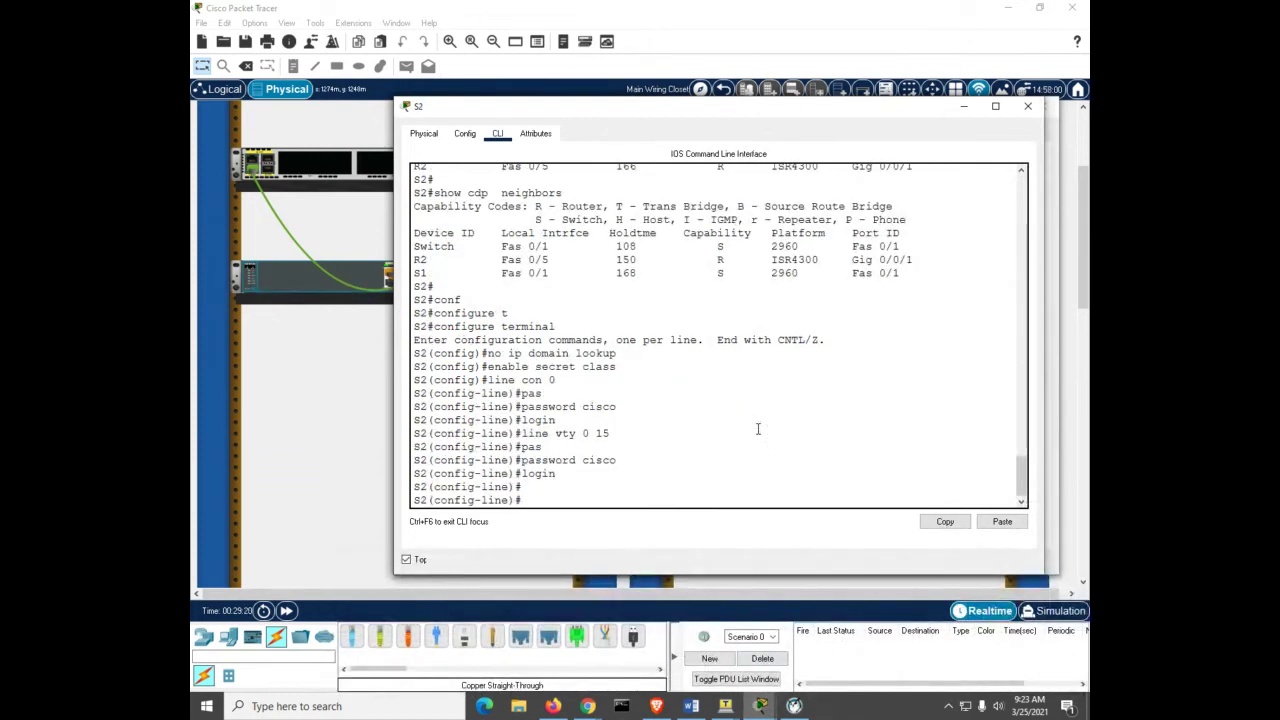
Step: Turn on service password-encryption on S2
key(ctrl+z)
key(Return)
key(Return)
key(Return)
key(Return)
text(conf)
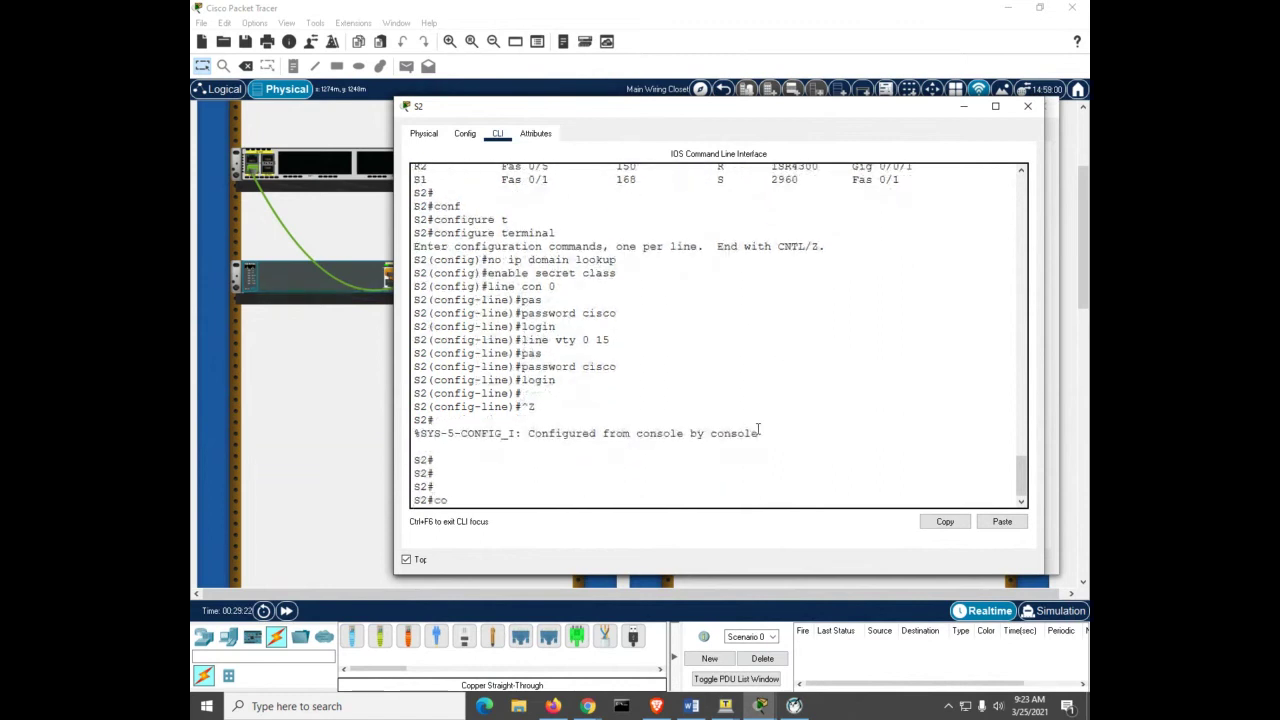
key(Tab)
text(t)
key(Tab)
key(Return)
text(se)
key(Tab)
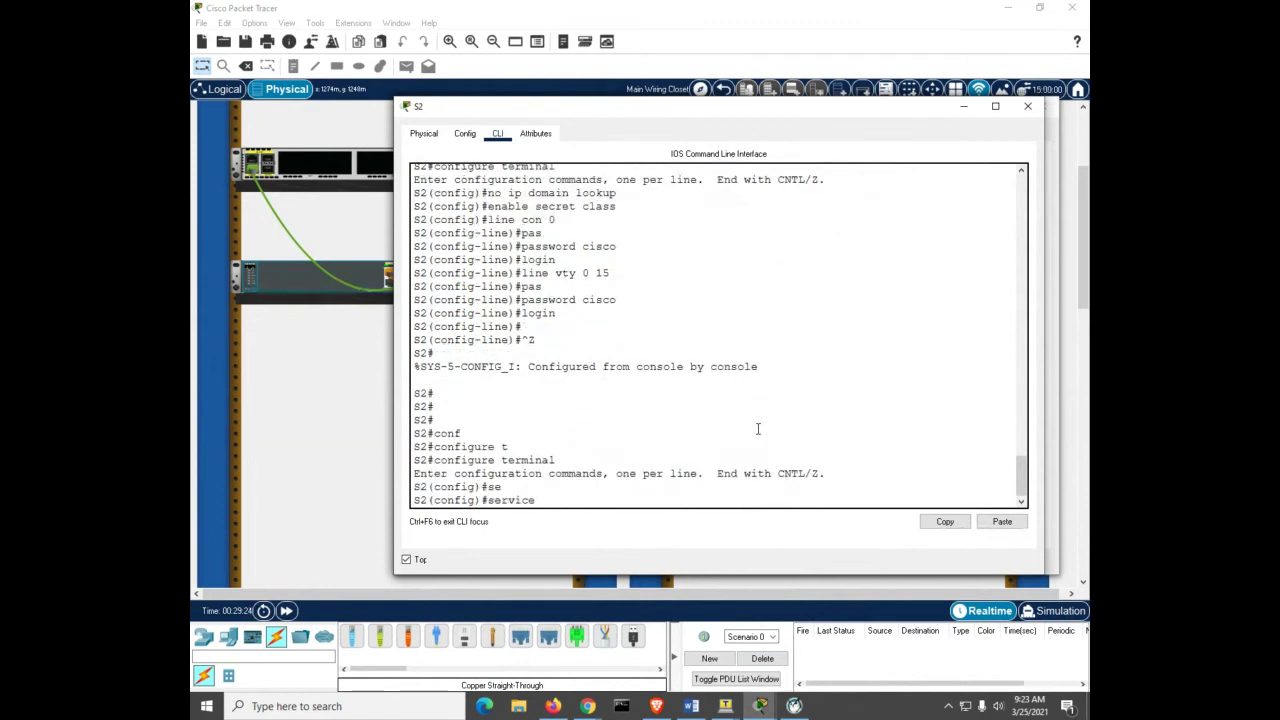
text(pa)
key(Tab)
key(Return)
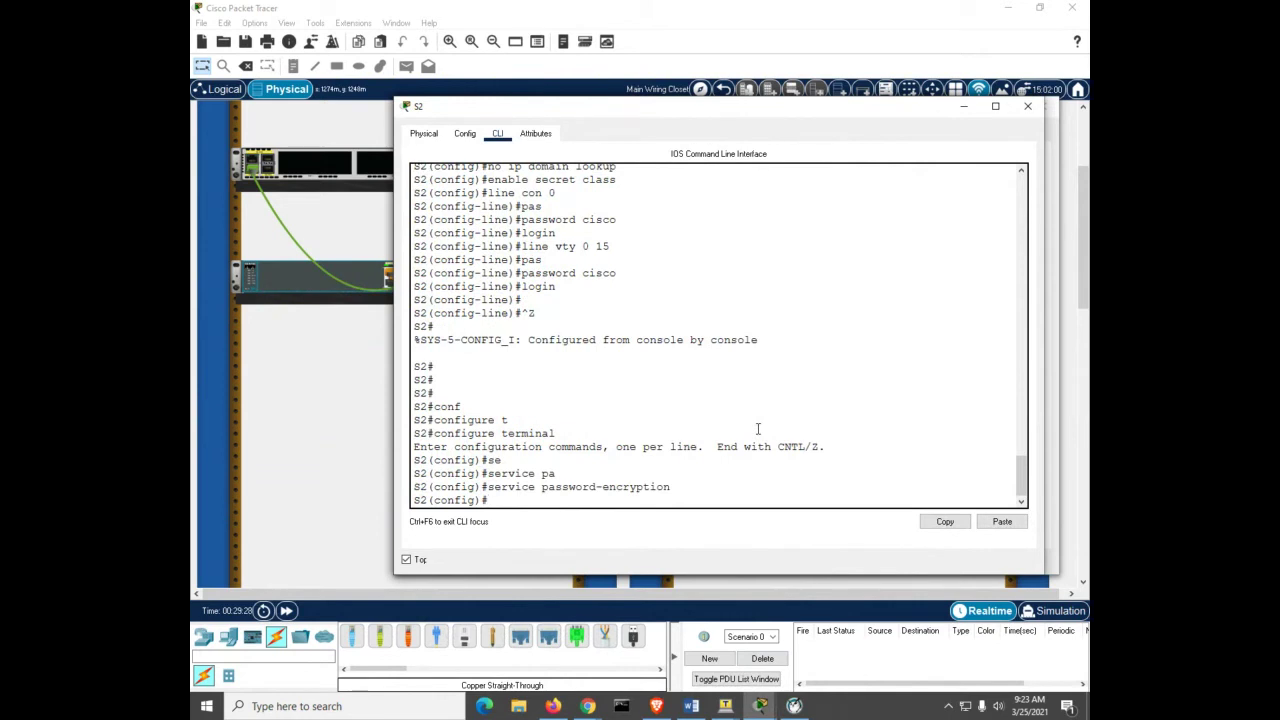
Step: Add the MOTD banner 'authorized users only' on S2
text(banner m)
key(Tab)
text(# auth)
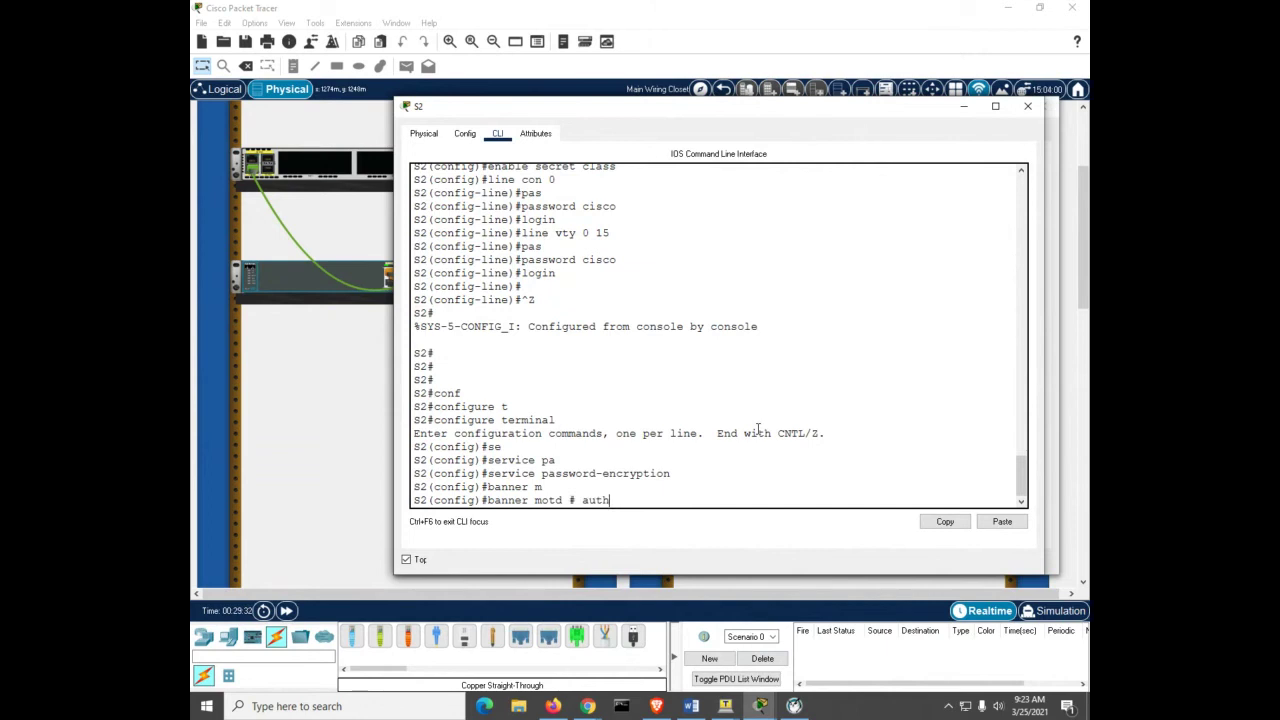
text(orized users only #)
key(Return)
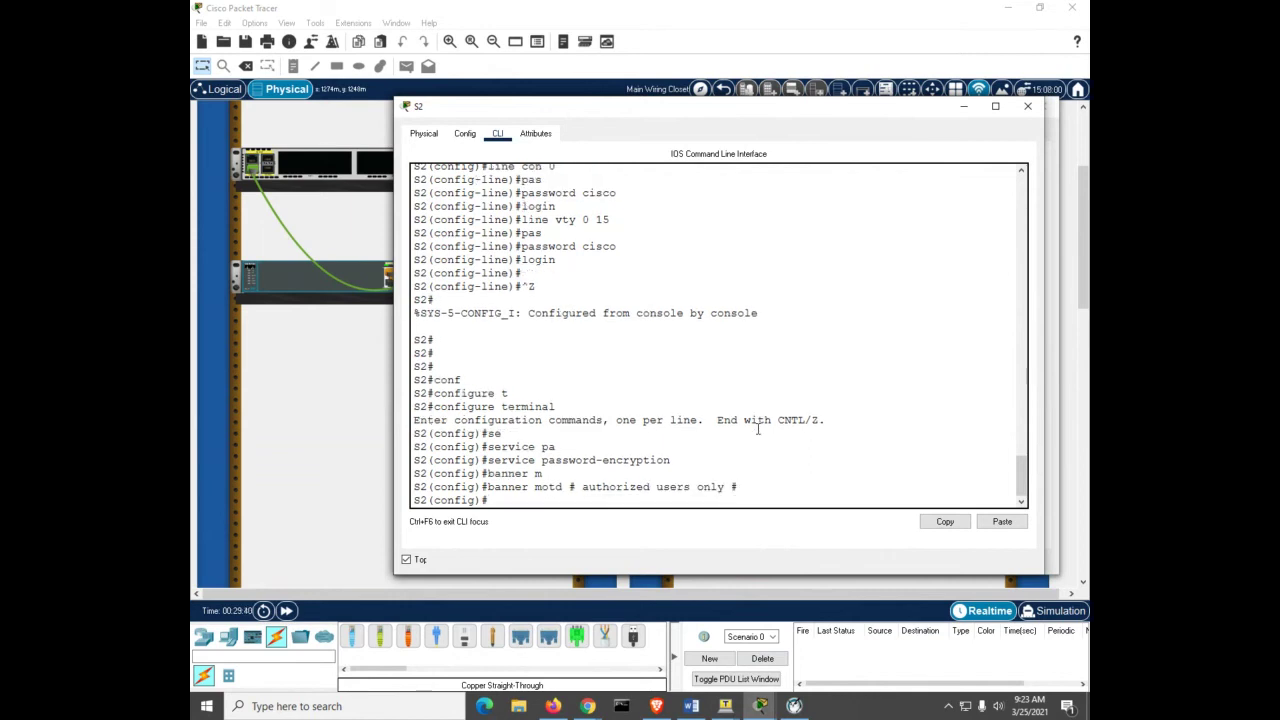
Step: Save S2's running configuration to startup-config with copy run start
key(ctrl+z)
text(copy run st)
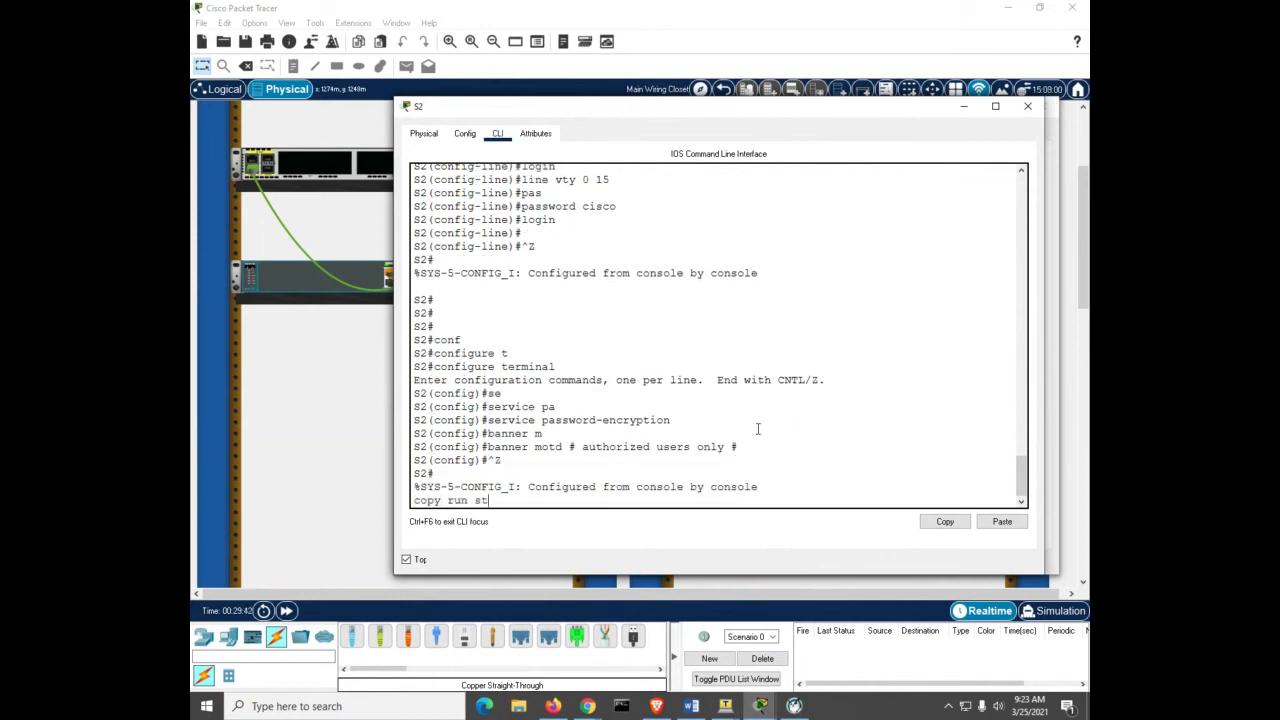
text(art)
key(Return)
key(Return)
key(Return)
key(Return)
key(Return)
key(Return)
key(Return)
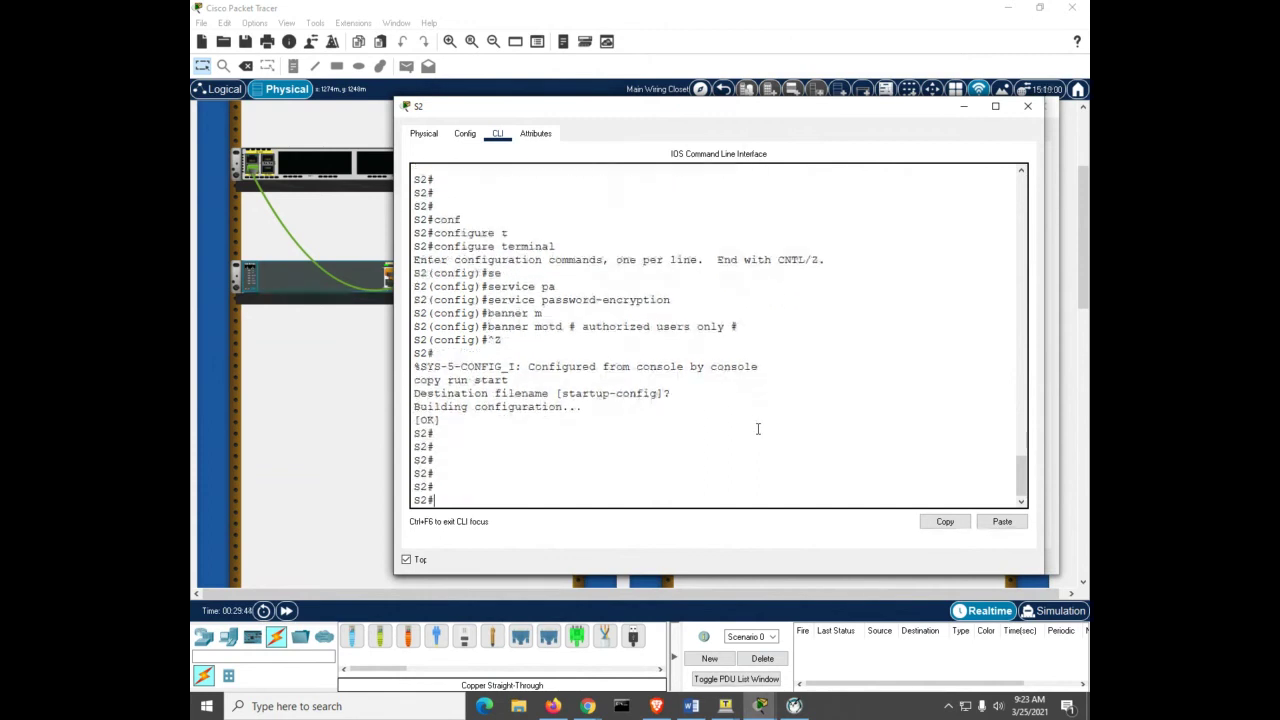
key(Return)
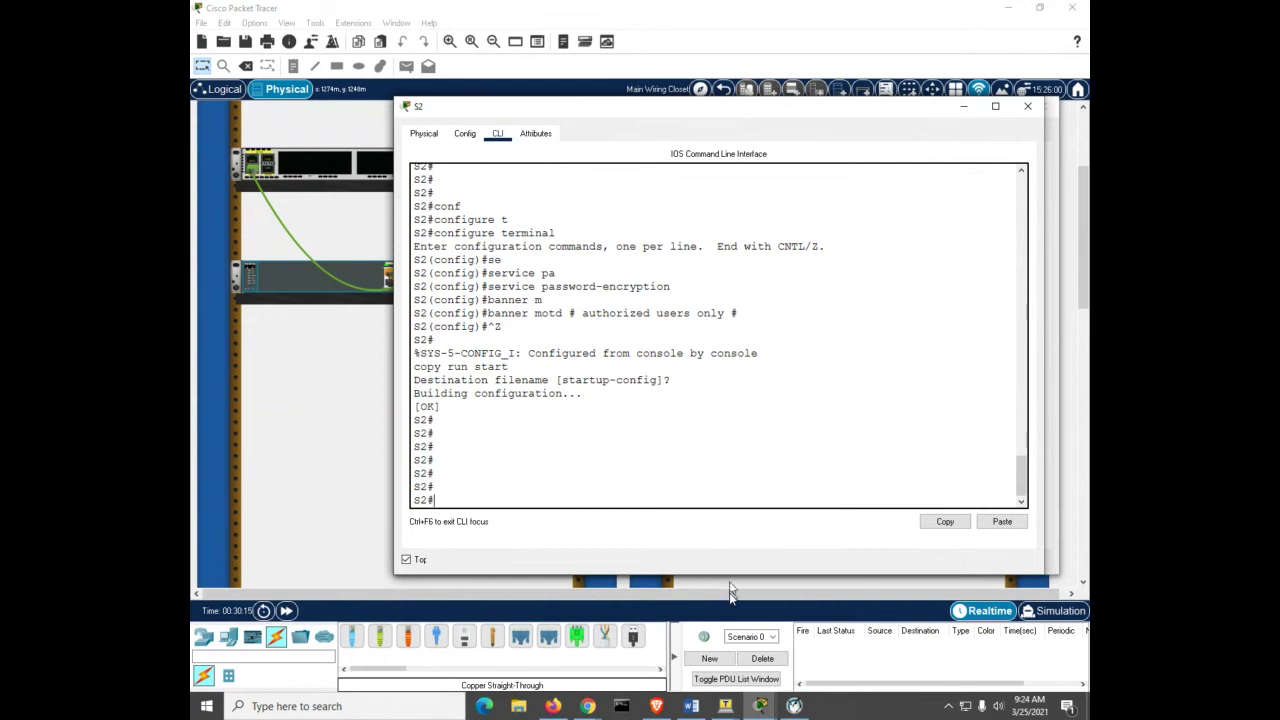
Step: Bring R1's CLI window in front of S2's window
mouse_move(758, 708)
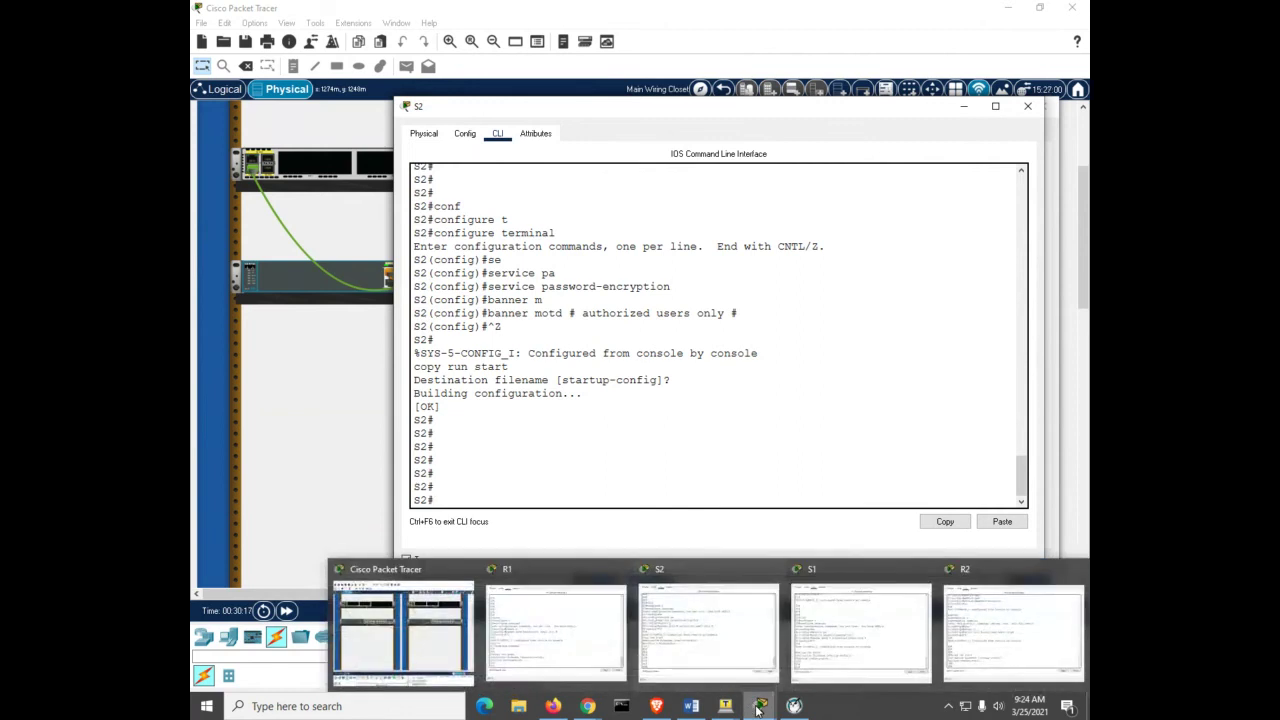
Step: Bring up R1's command line and enter global configuration mode with conf t
click(611, 660)
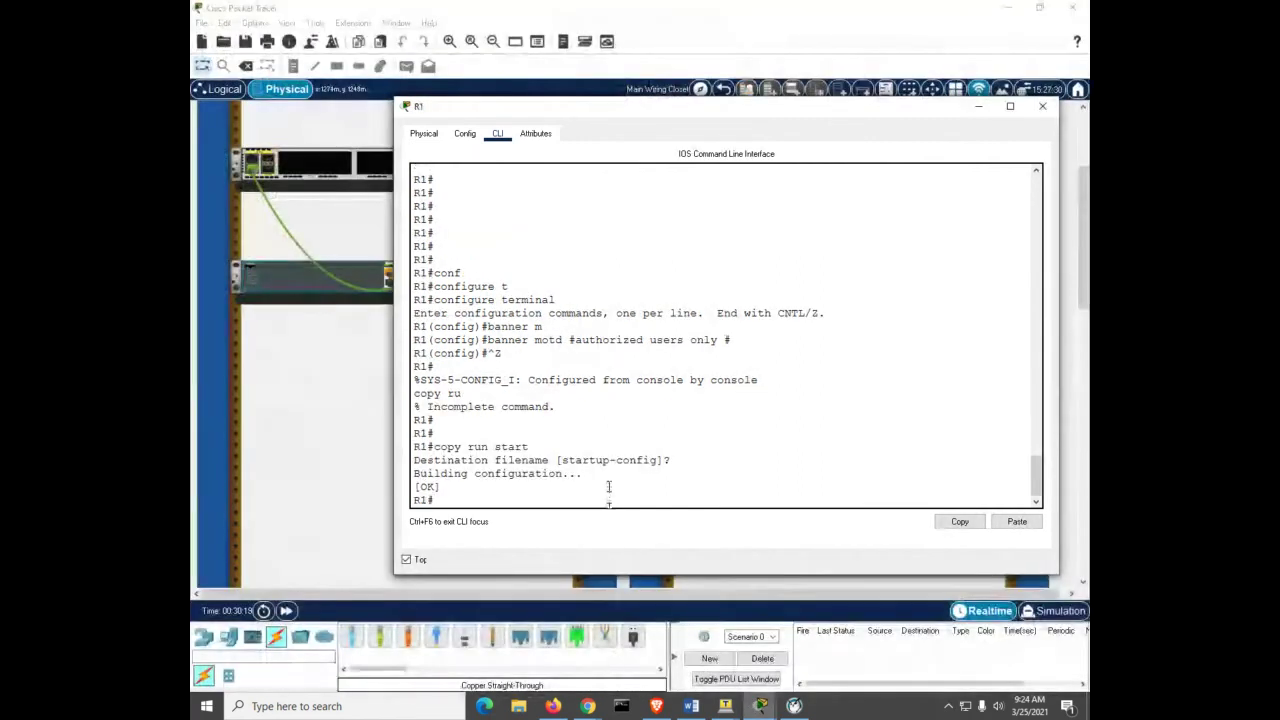
click(608, 486)
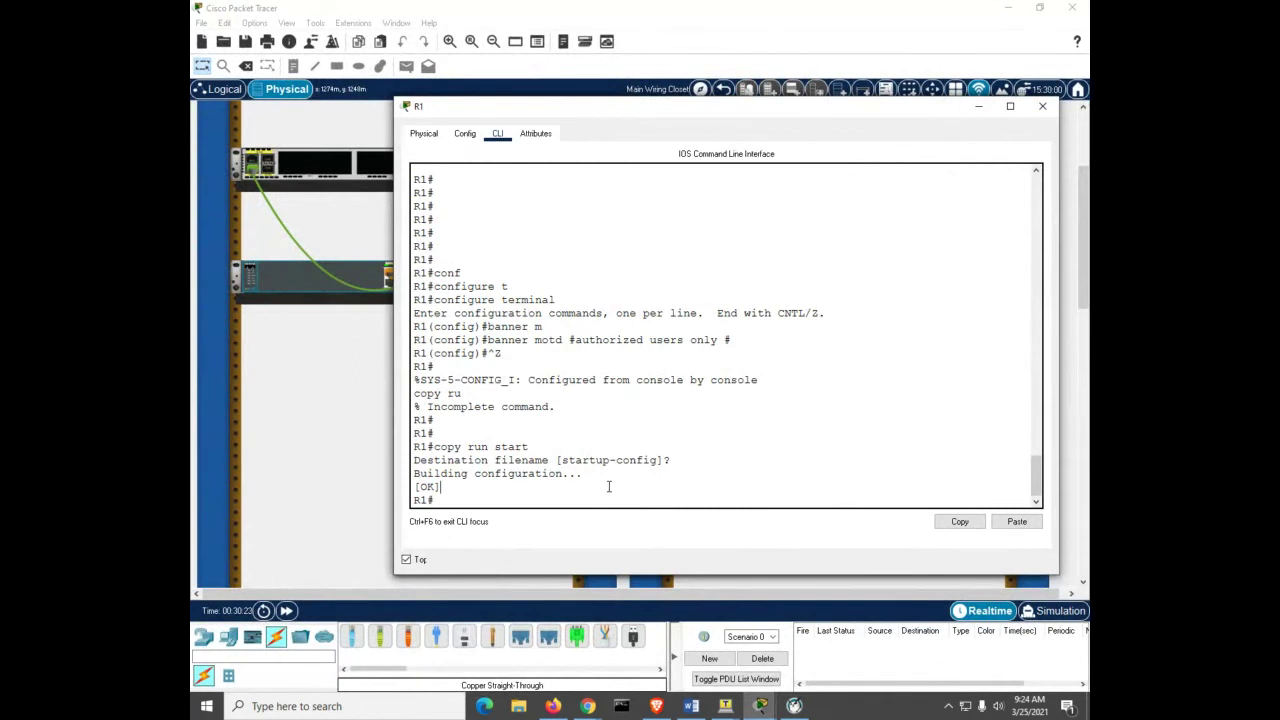
key(Return)
key(Return)
key(Return)
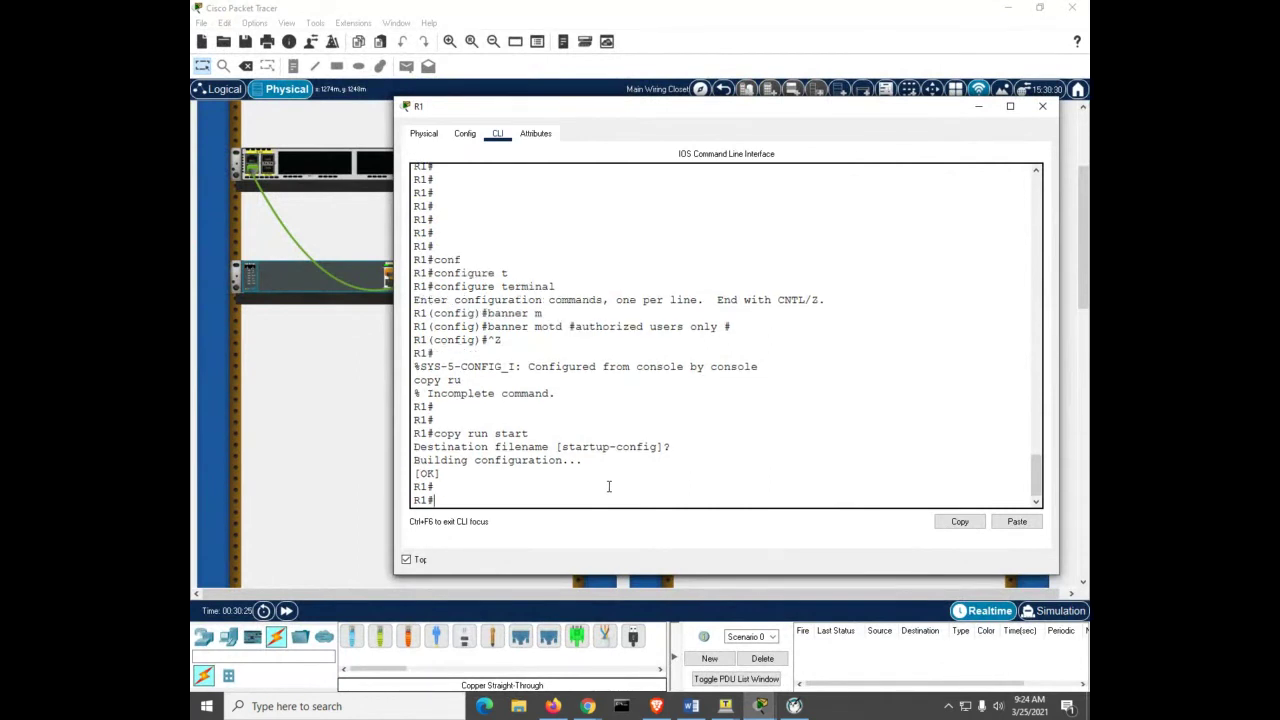
key(Return)
key(Return)
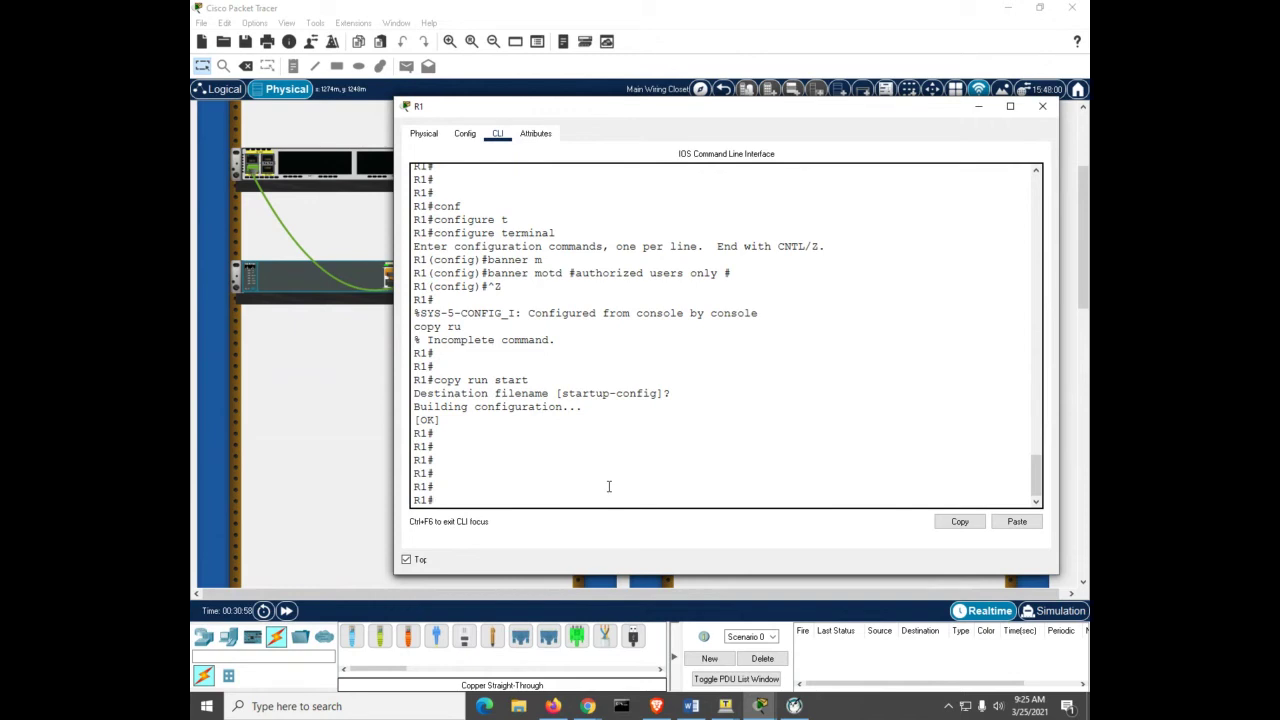
text(conf)
key(Tab)
text(t)
Step: Give g0/0/1 address 10.53.0.1 255.255.255.0, enable it with no shutdown, and exit
key(Tab)
key(Return)
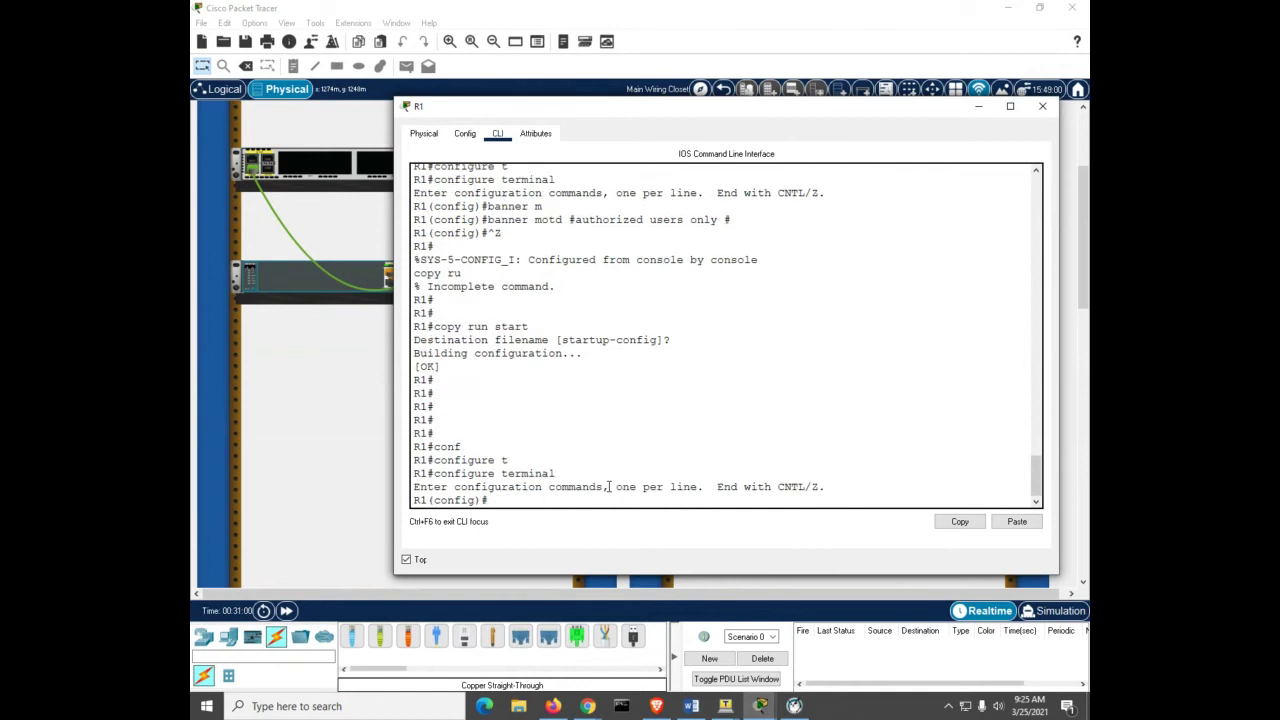
text(int)
key(Tab)
text(g0/0)
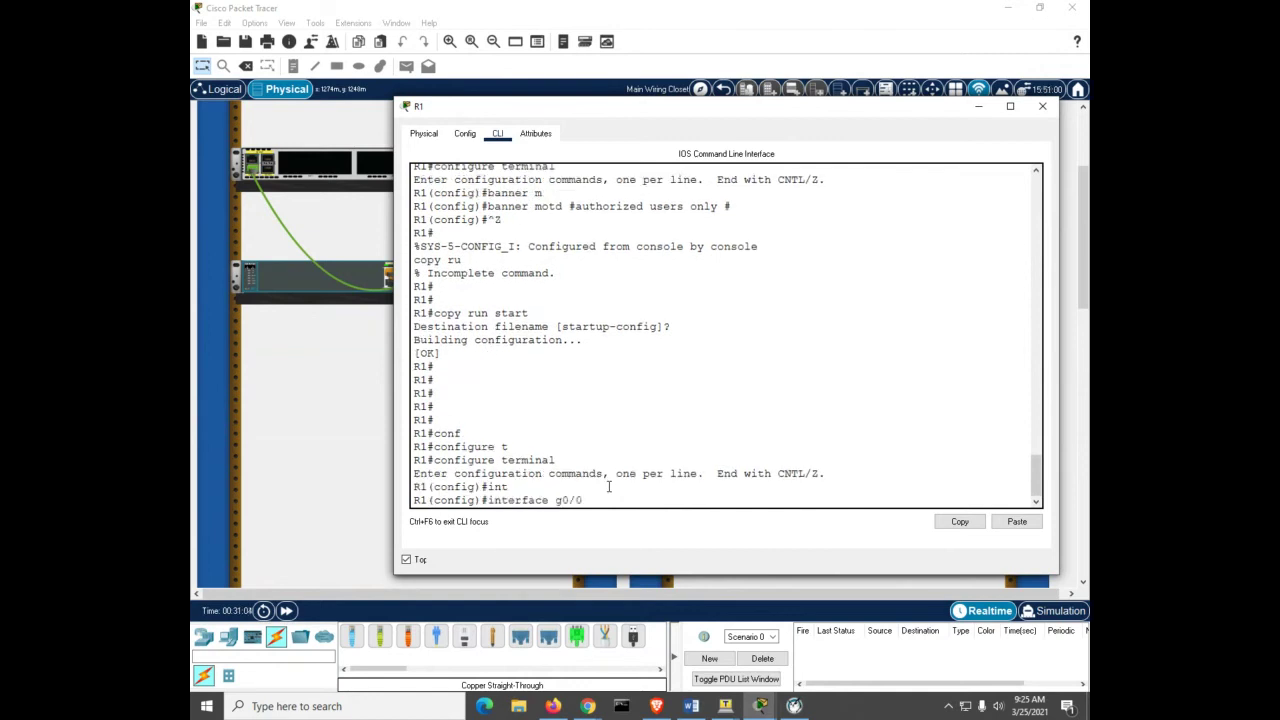
text(/1)
key(Return)
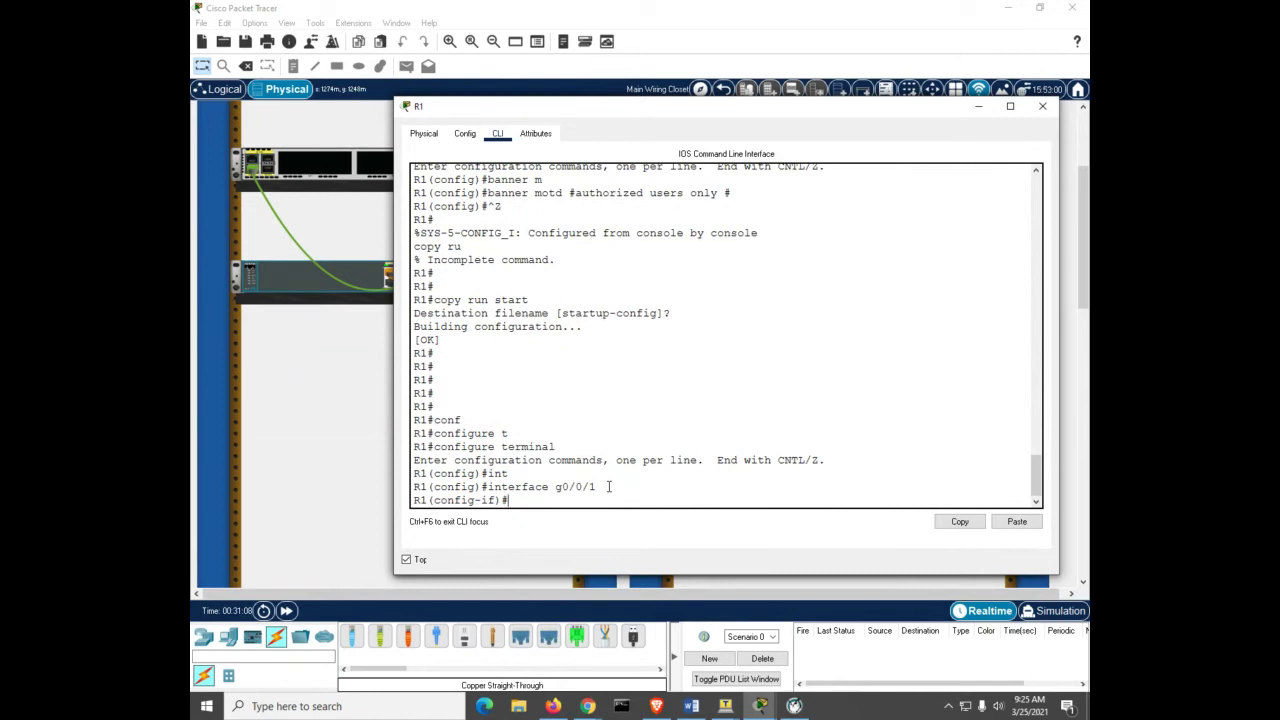
text(ip add)
key(Tab)
text(1)
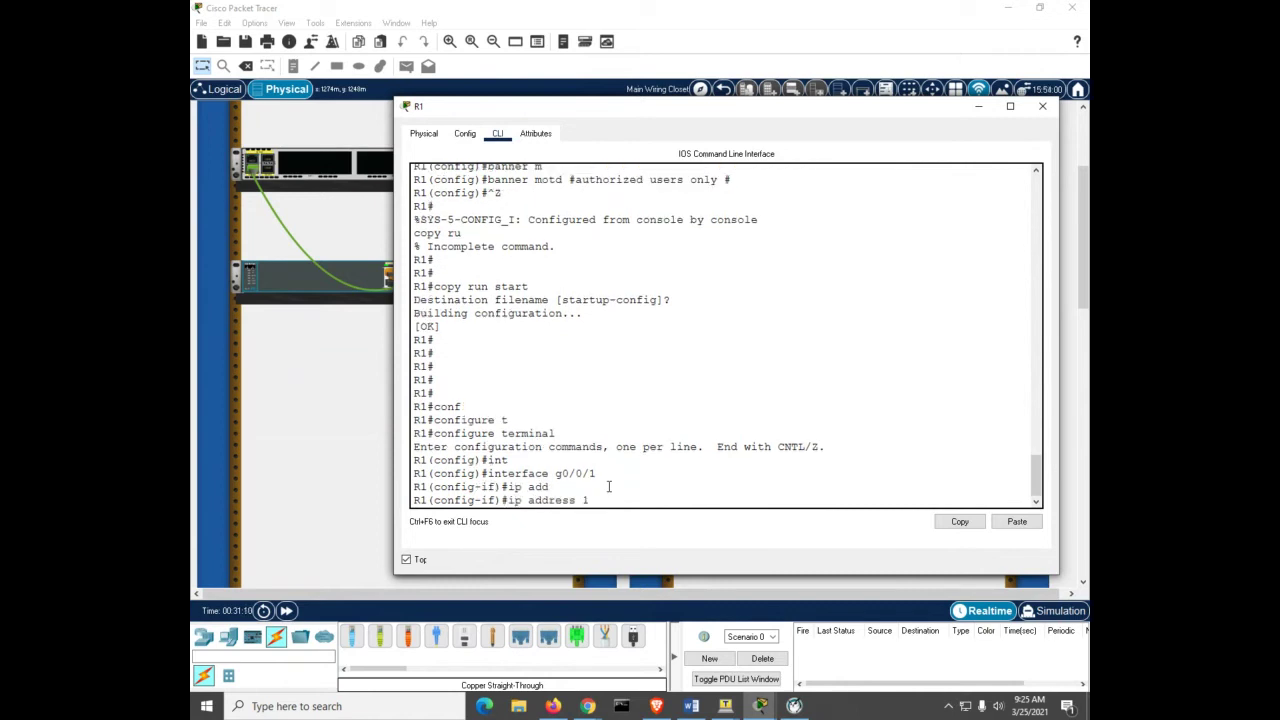
text(0.53.0.1 255.255.255.0)
key(Return)
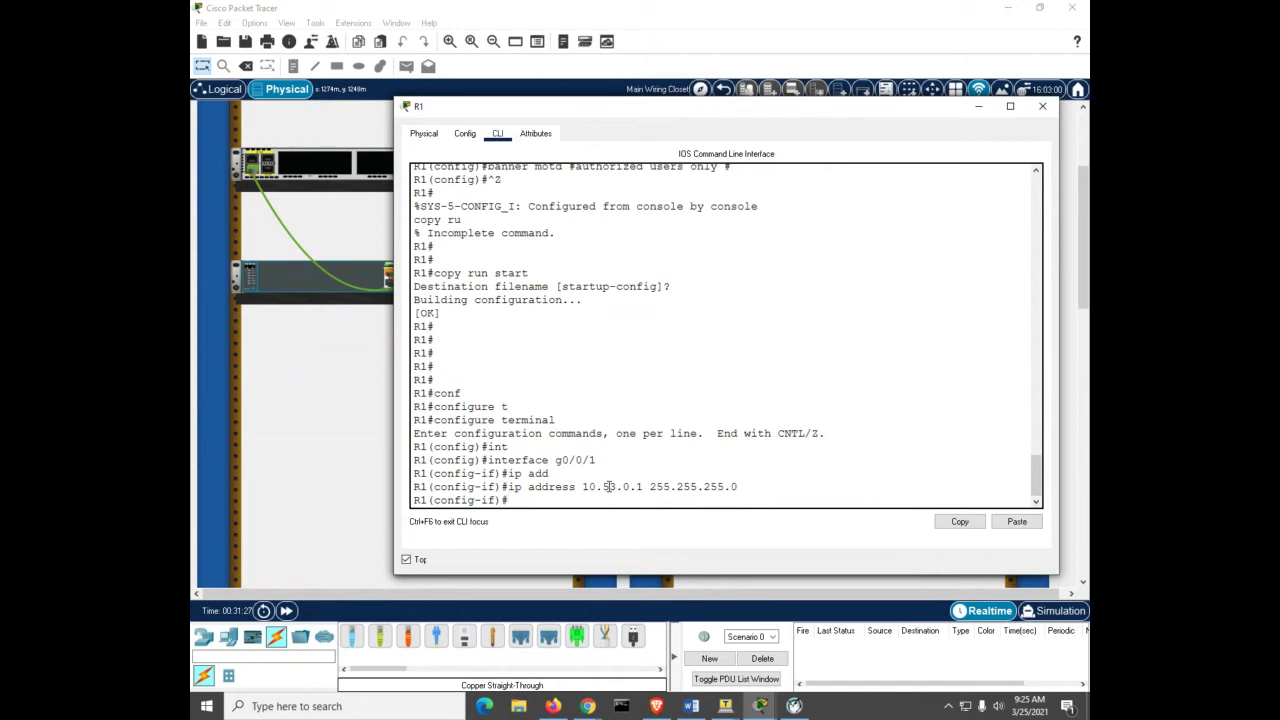
text(no sh)
key(Tab)
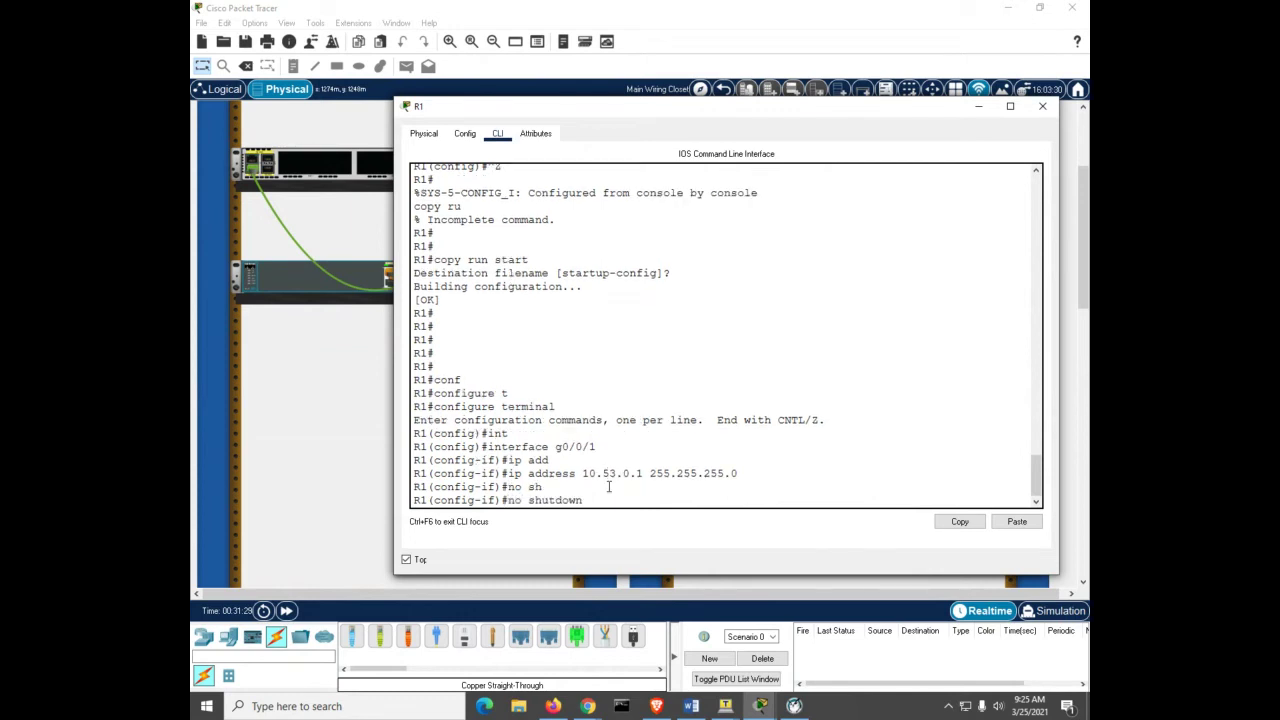
key(Return)
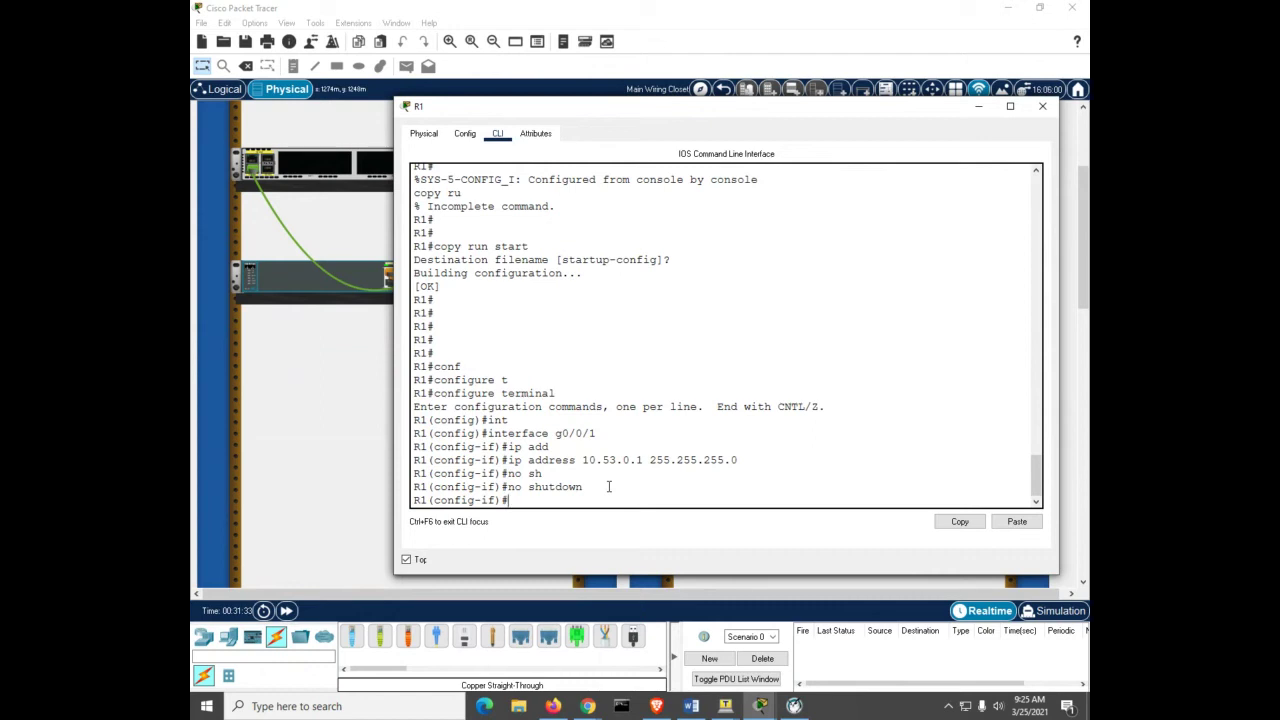
text(exit)
key(Return)
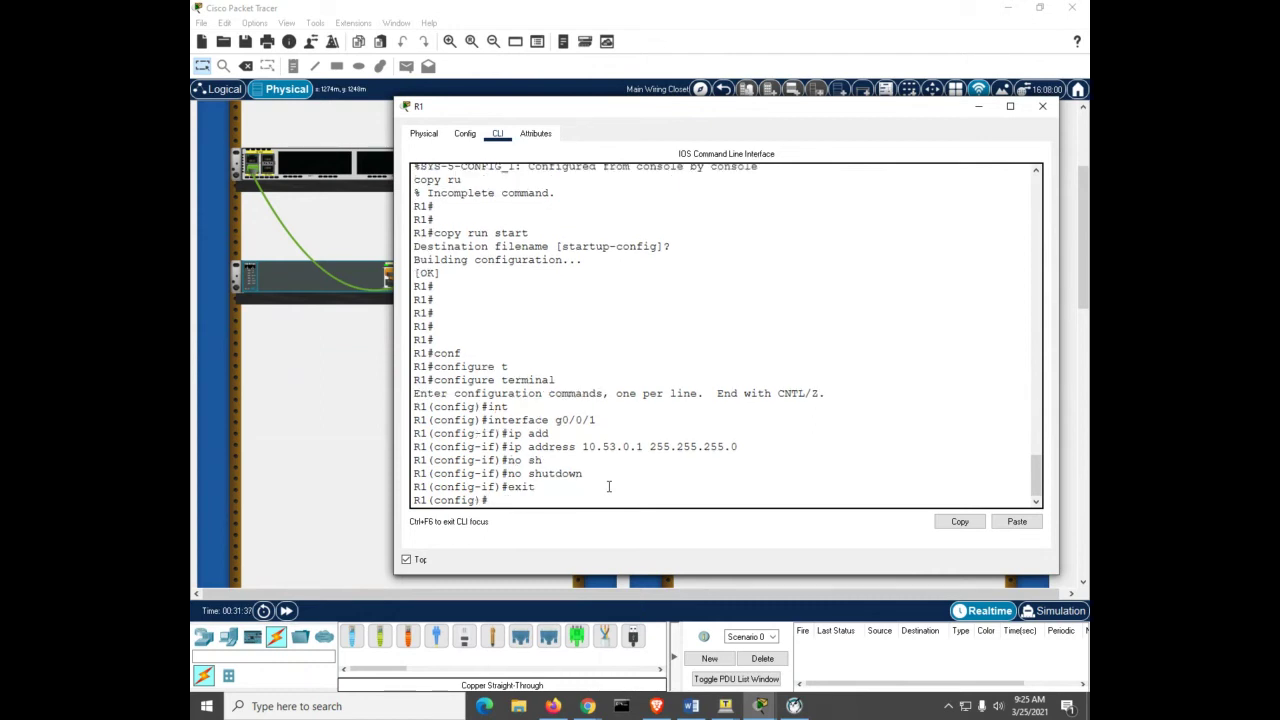
Step: Create interface Loopback1 on R1
text(int)
key(Tab)
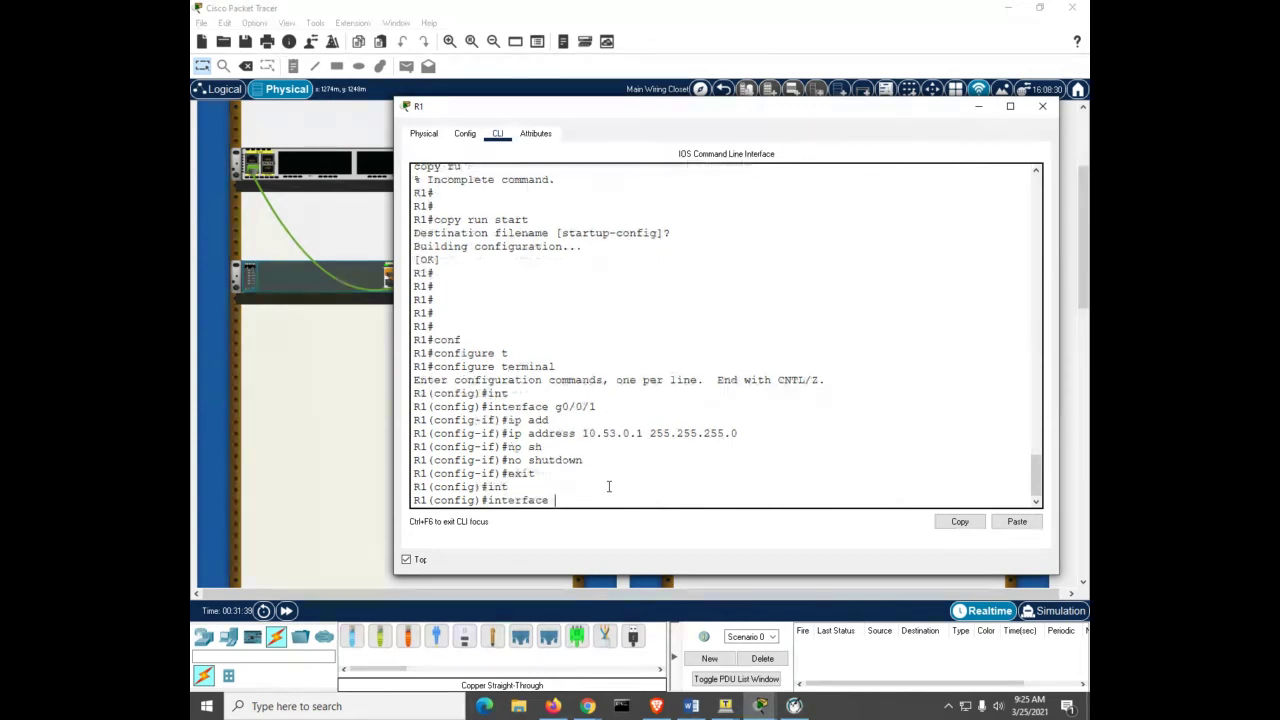
text(lo)
key(Tab)
text(1)
key(Return)
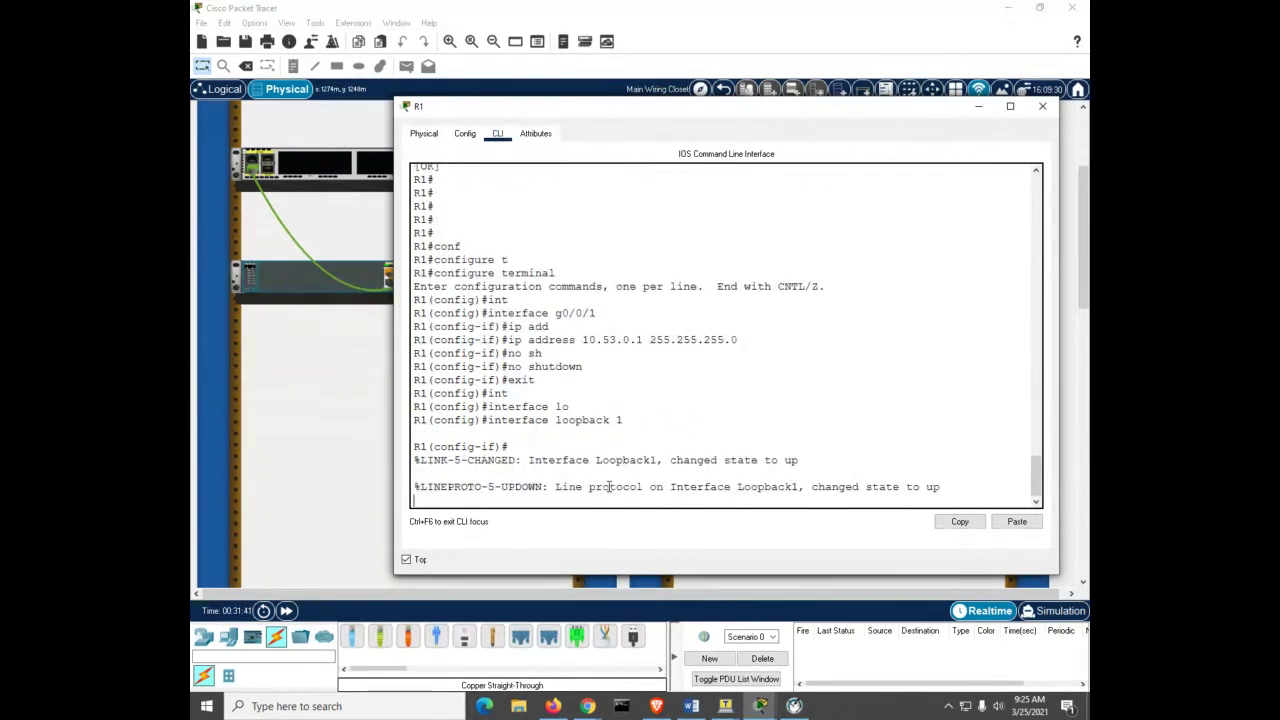
key(Return)
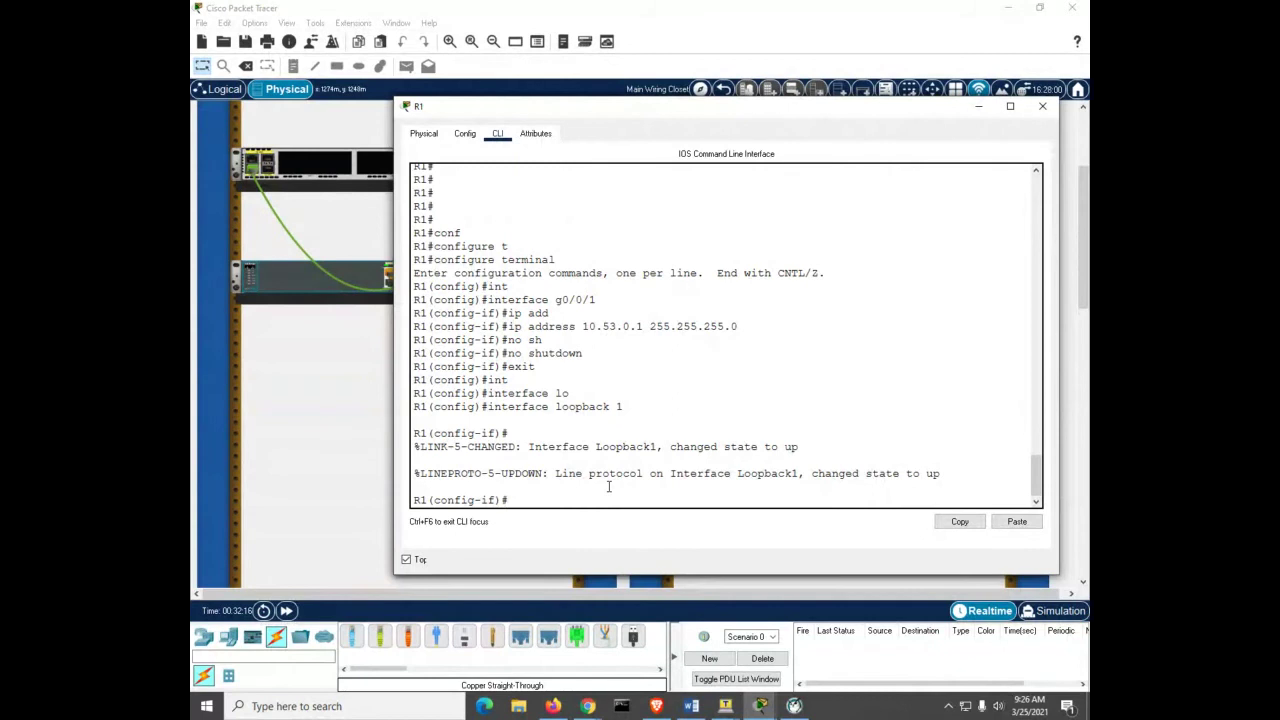
Step: Assign 172.16.1.1 255.255.255.0 to Loopback1 and return to global configuration
text(ip add)
key(Tab)
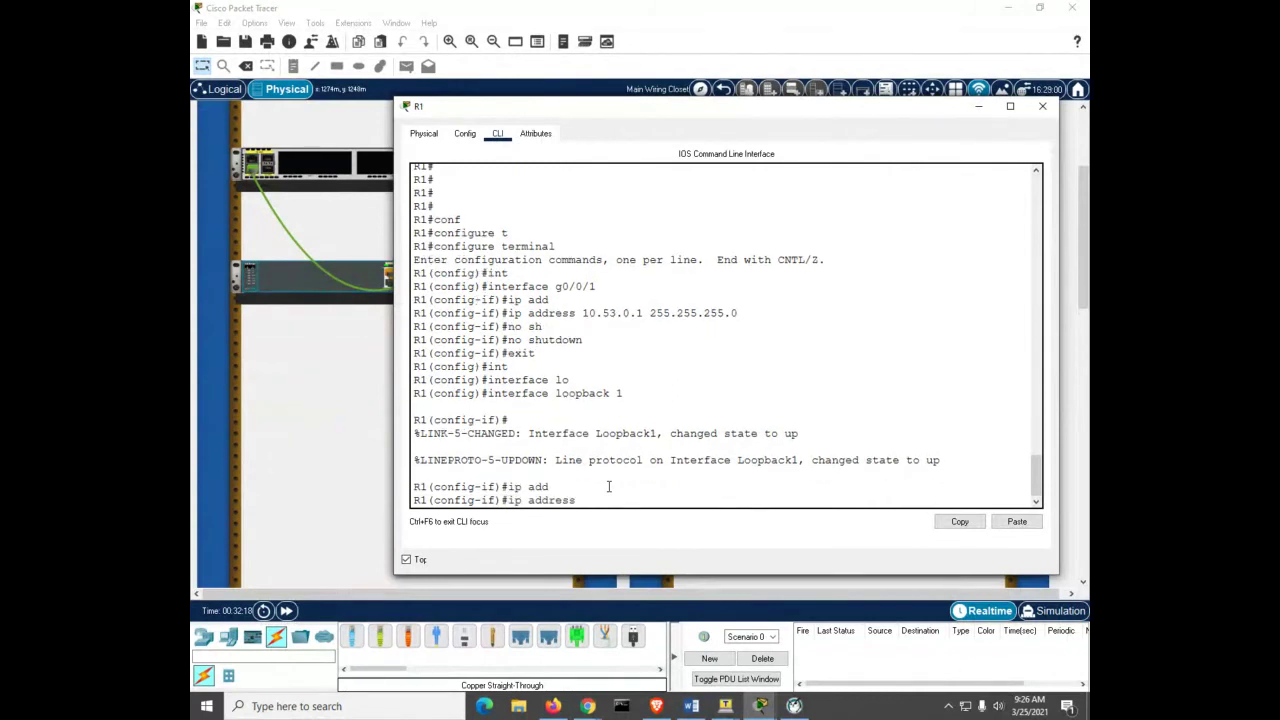
text(172.16.1.1)
text(255.255.255.0)
key(Return)
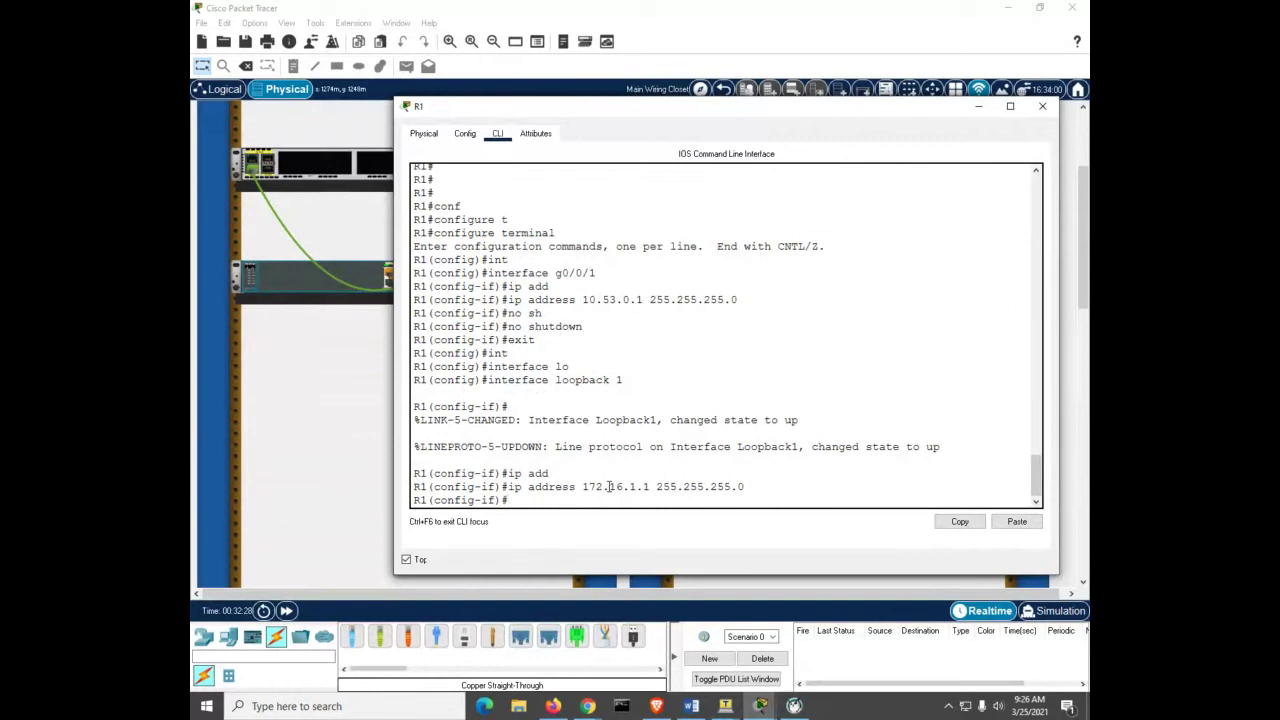
text(exit)
key(Return)
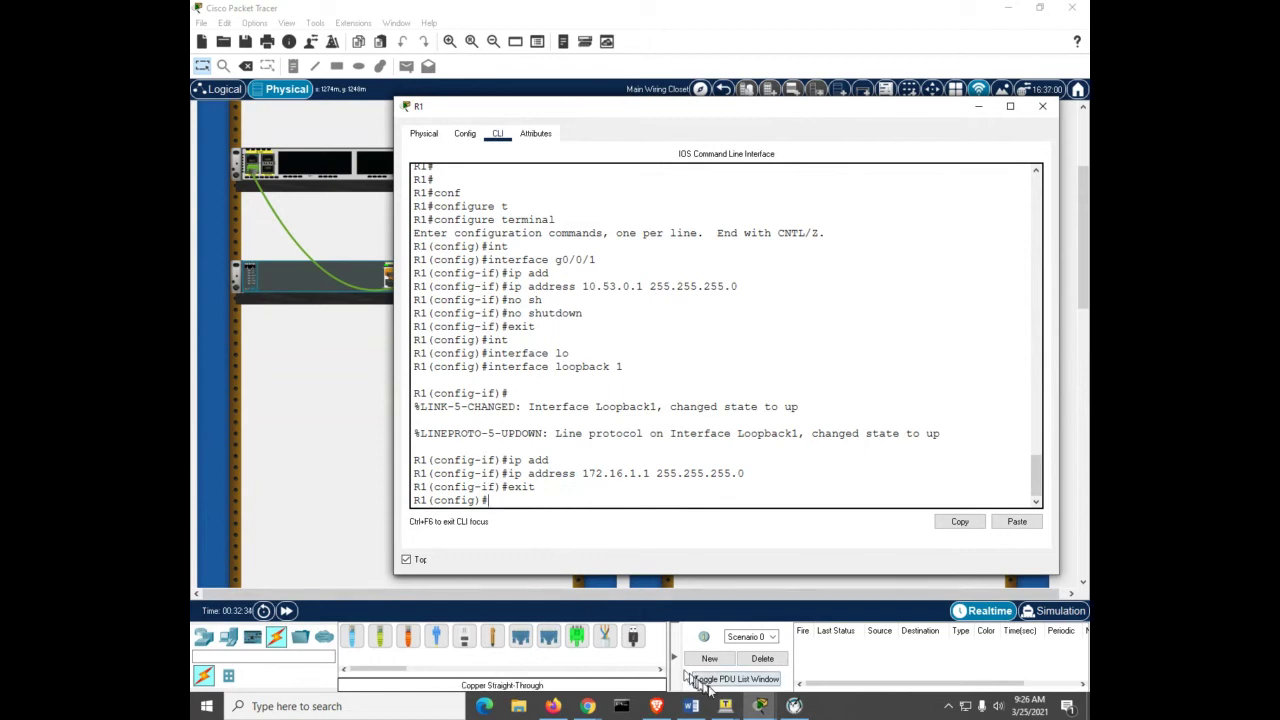
Step: Switch to R2's command line and enter global configuration mode
mouse_move(757, 708)
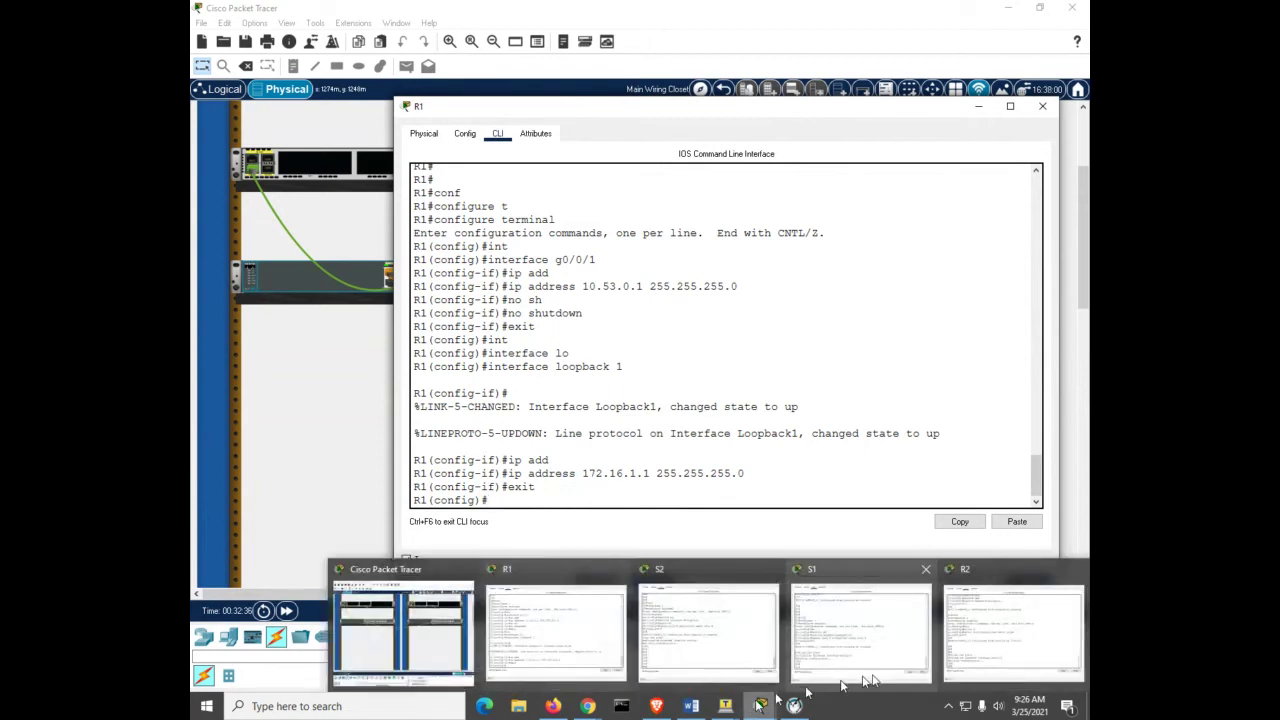
click(1000, 650)
key(Return)
key(Return)
key(Return)
key(Return)
key(Return)
key(Return)
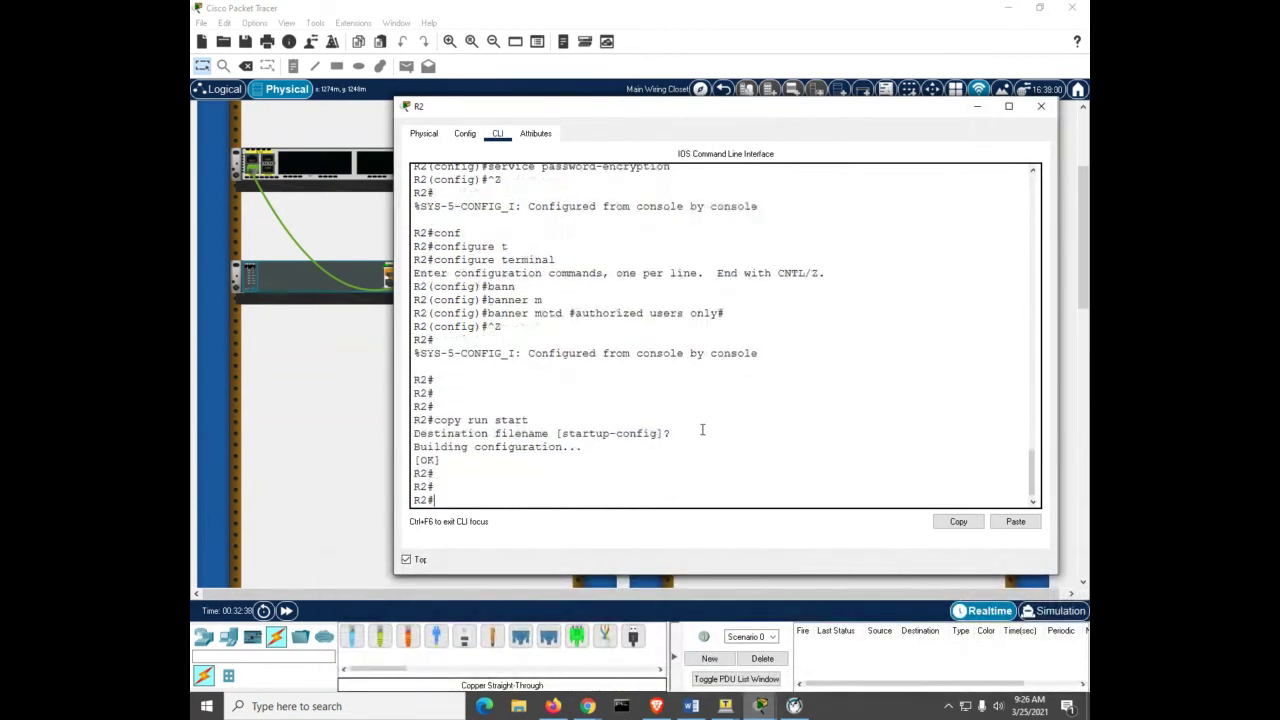
text(conf)
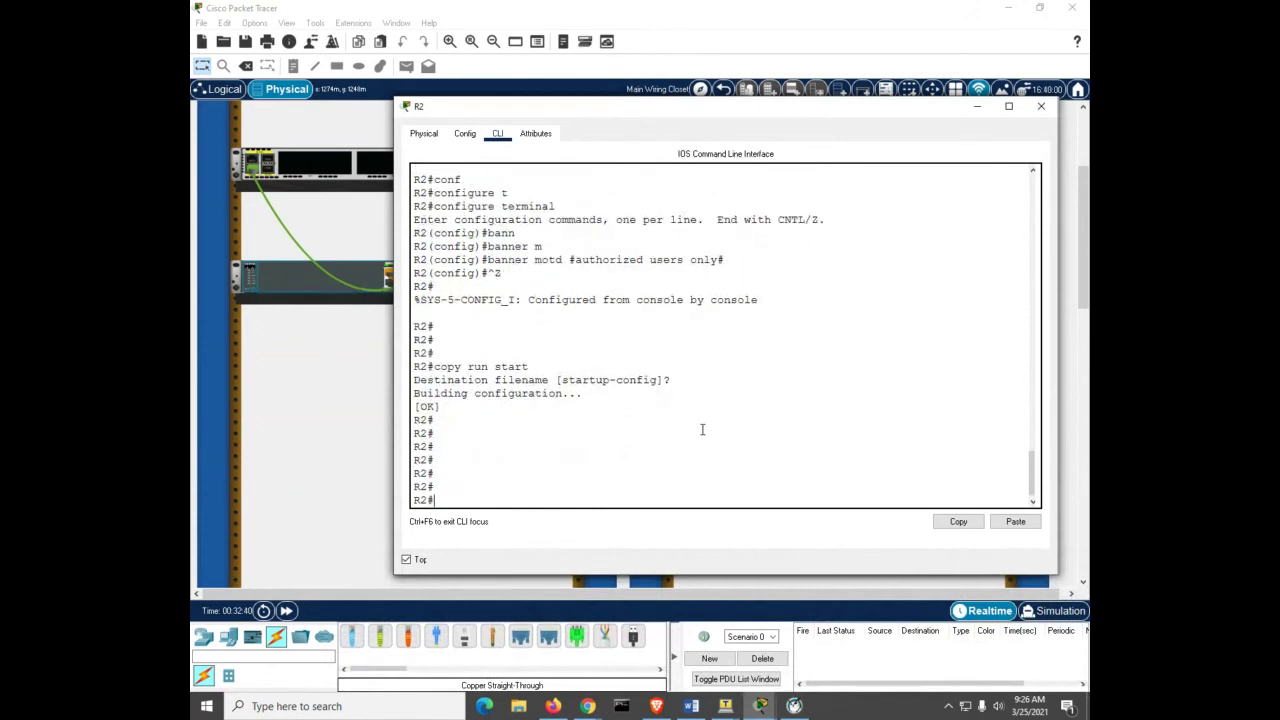
key(Tab)
text(t)
Step: Assign address 10.53.0.2 255.255.255.0 to R2's interface g0/0/1
key(Tab)
key(Return)
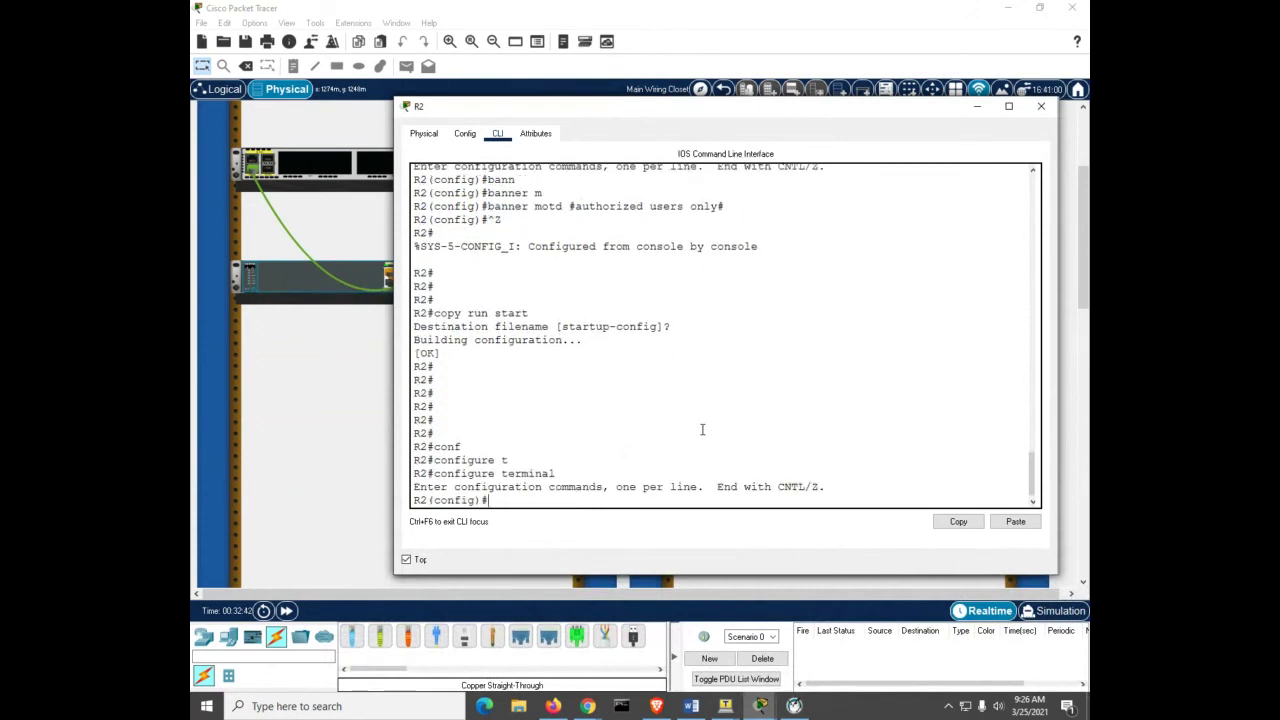
text(ip add)
key(Tab)
key(BackSpace)
key(BackSpace)
key(BackSpace)
key(BackSpace)
key(BackSpace)
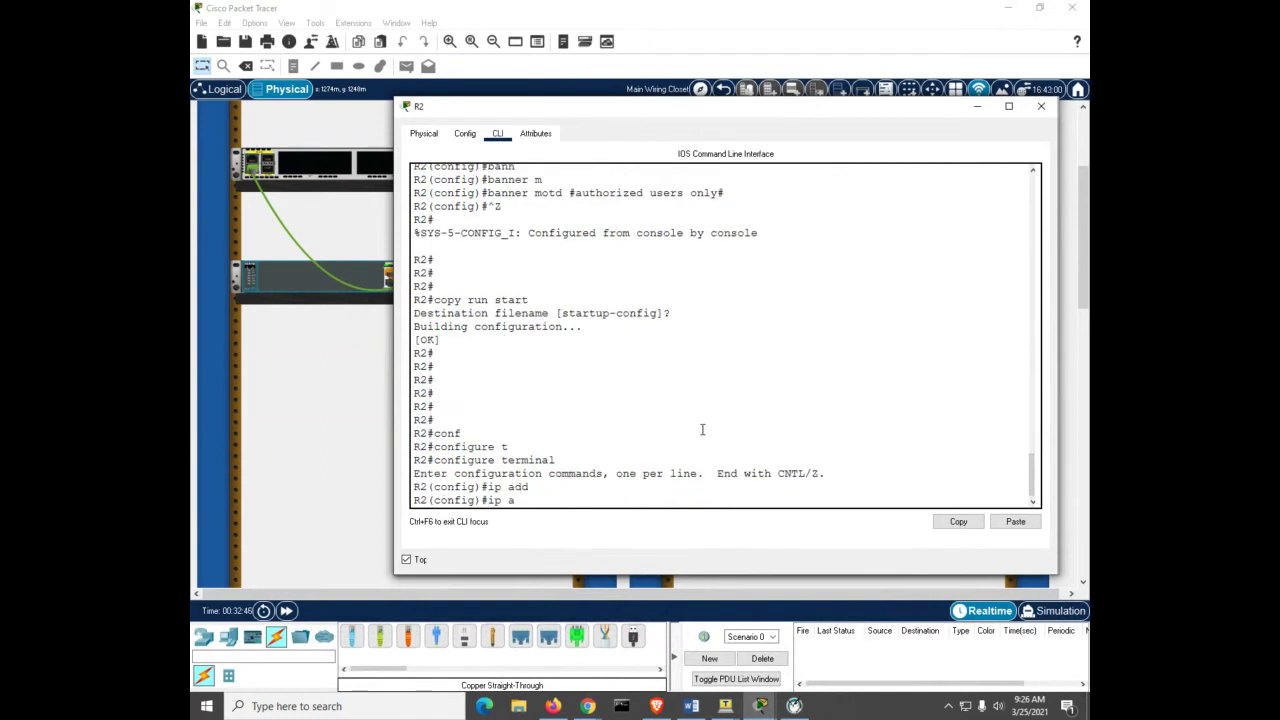
text(nt)
key(Tab)
text(g0/0/1)
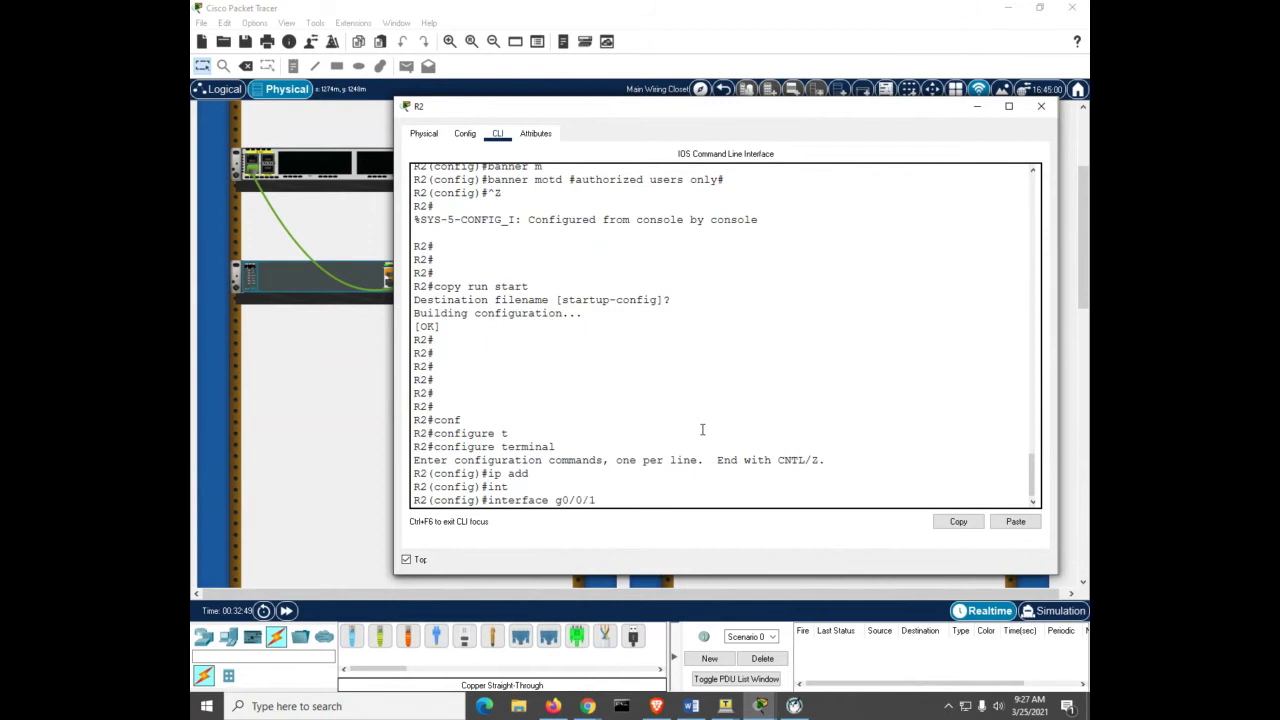
key(Return)
text(ip add)
key(Tab)
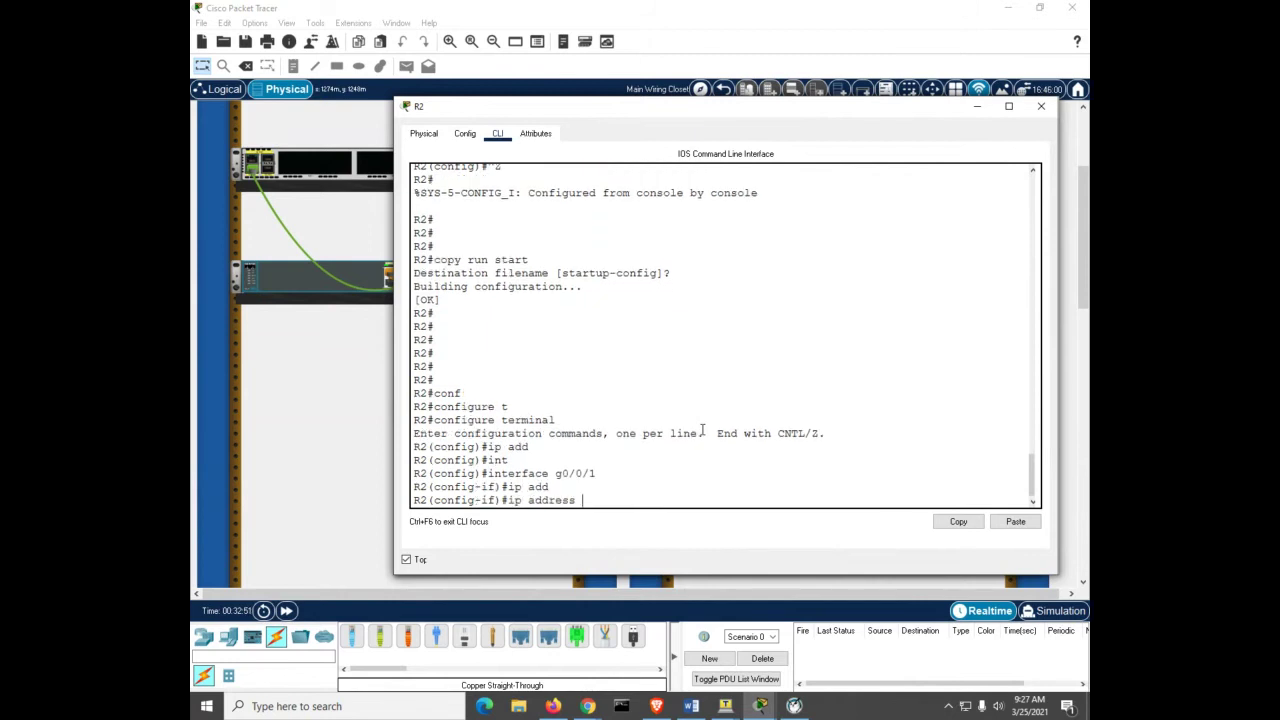
text(10.53.0.2 255.255.255.255.0)
key(Return)
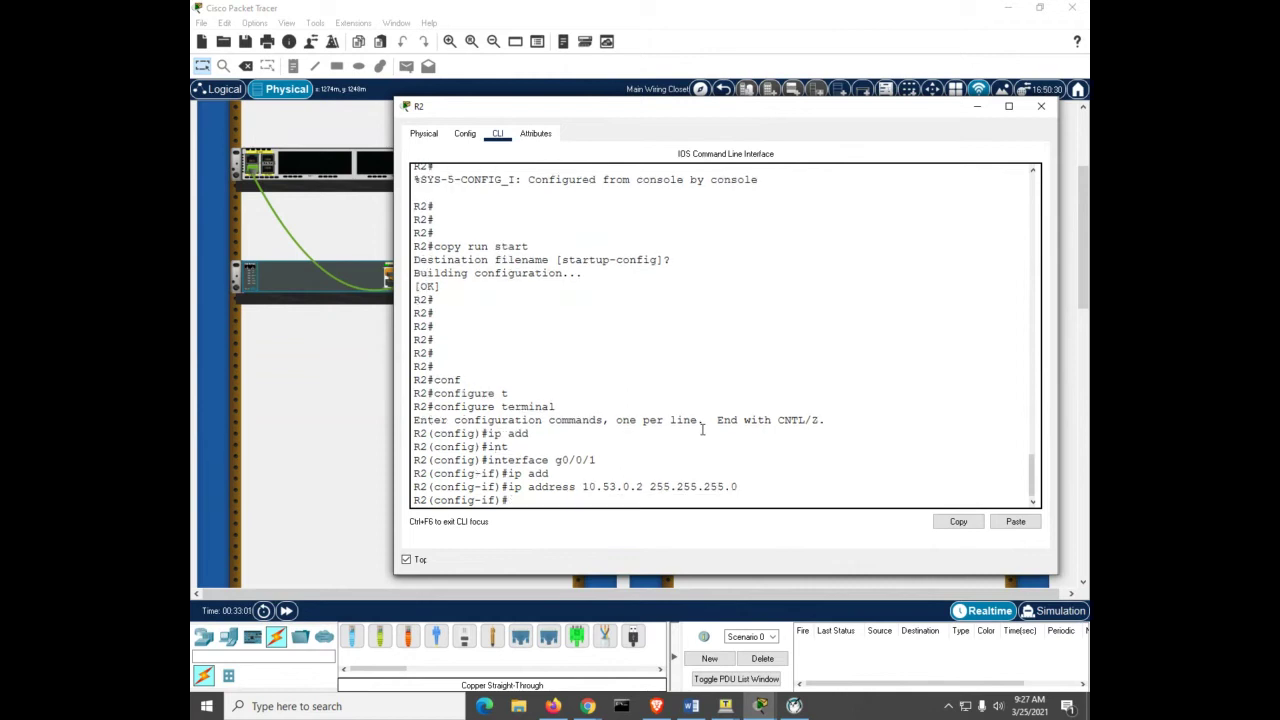
Step: Leave configuration mode with Ctrl+Z and enter ping 10.53.0.1
key(ctrl+z)
key(Return)
key(Return)
key(Return)
key(Return)
key(Return)
key(Return)
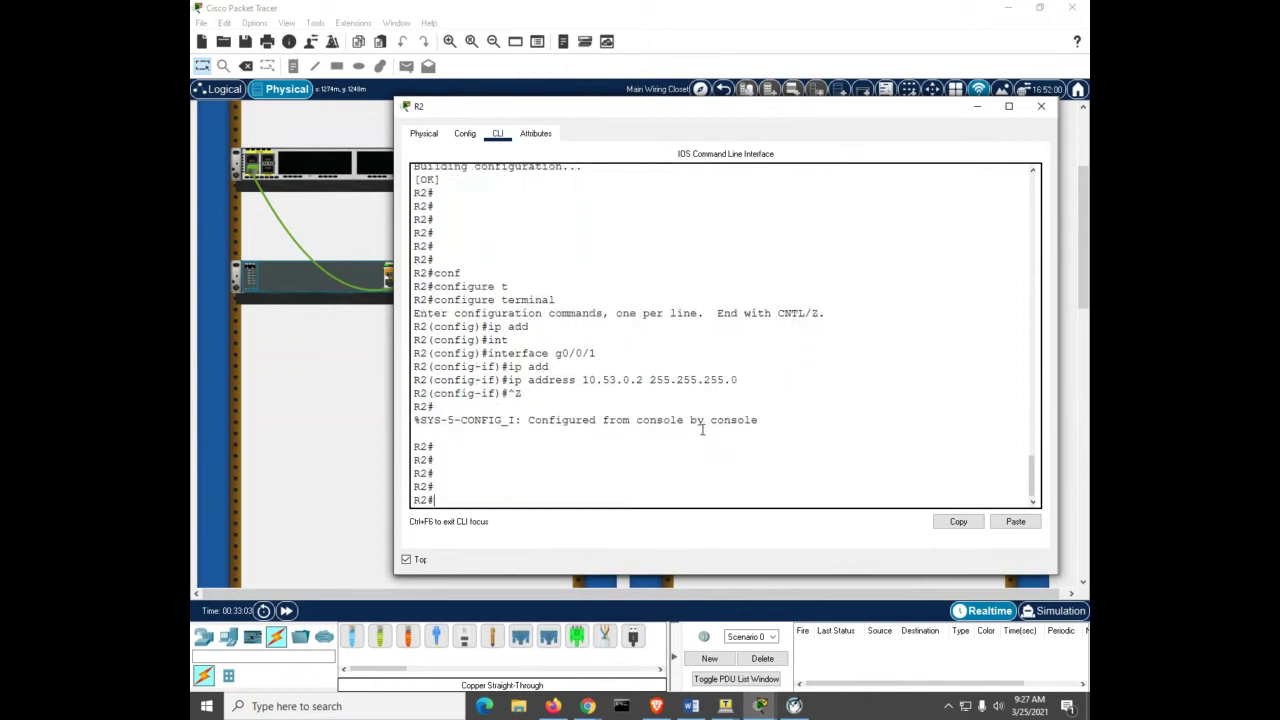
text(ping)
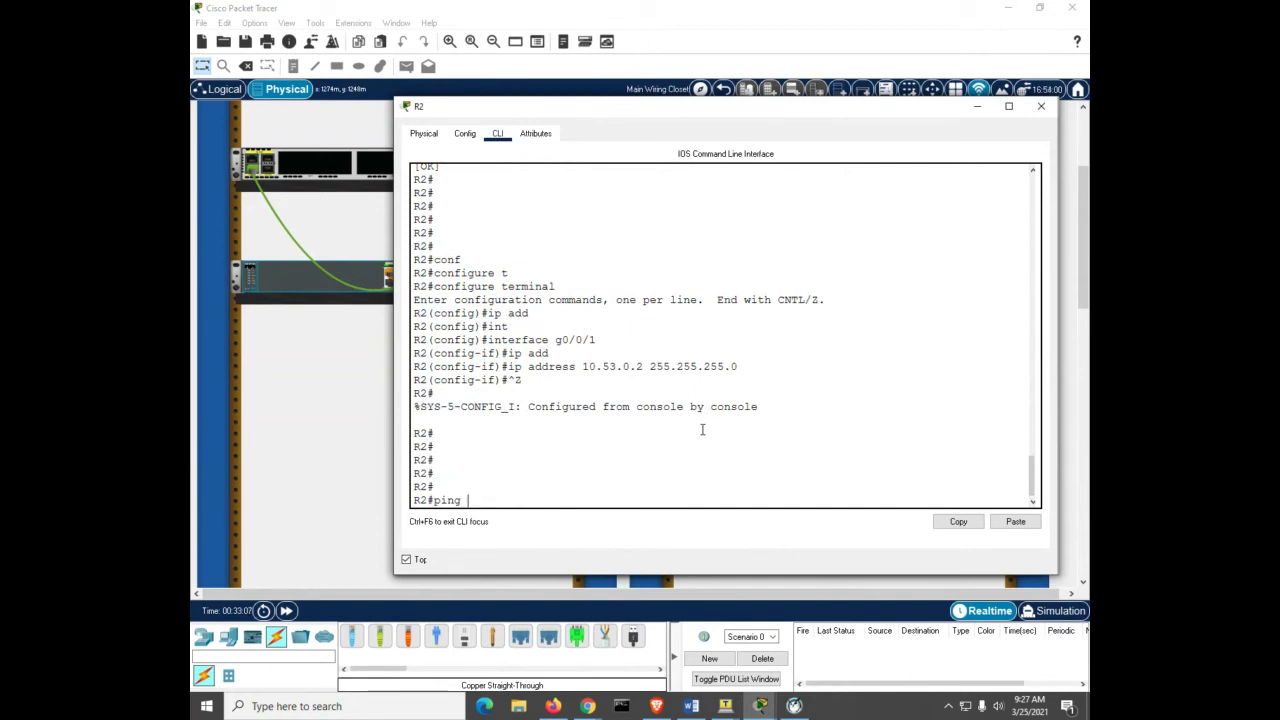
text( 10.53.0.1)
Step: Ping 10.53.0.1 from R2 three times, then check interfaces with sh ip int b
key(Return)
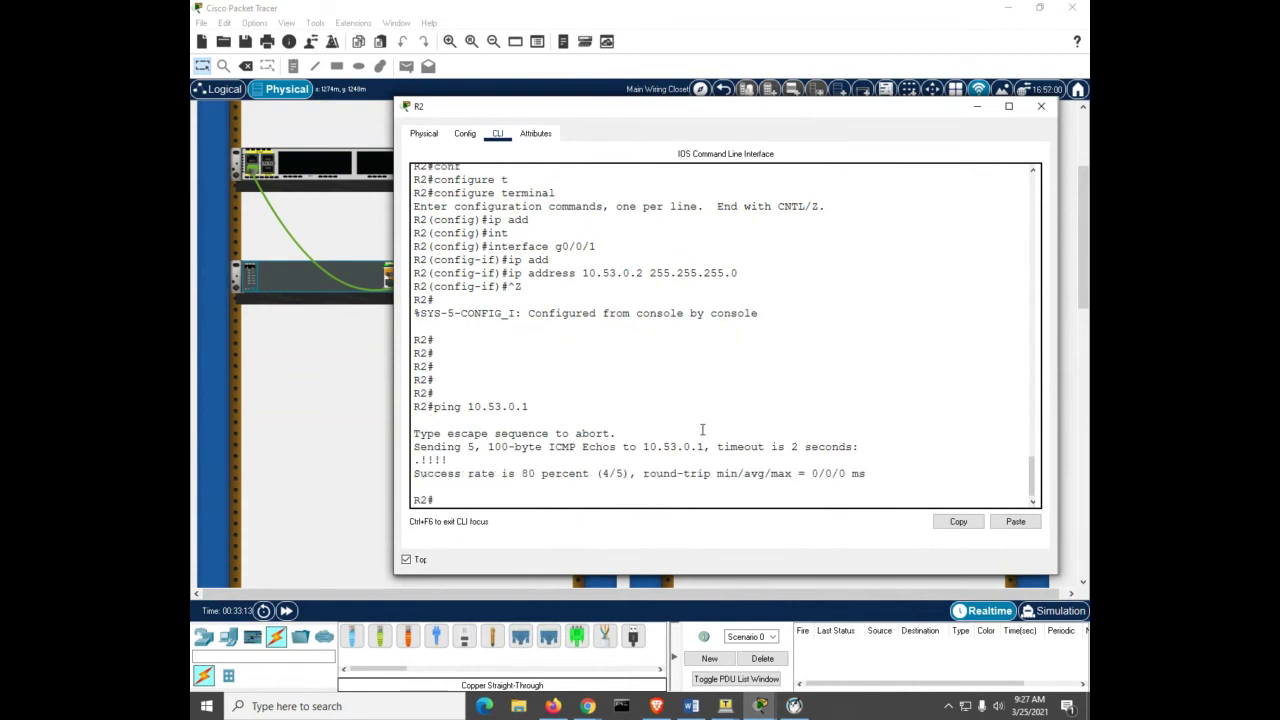
key(Up)
key(Return)
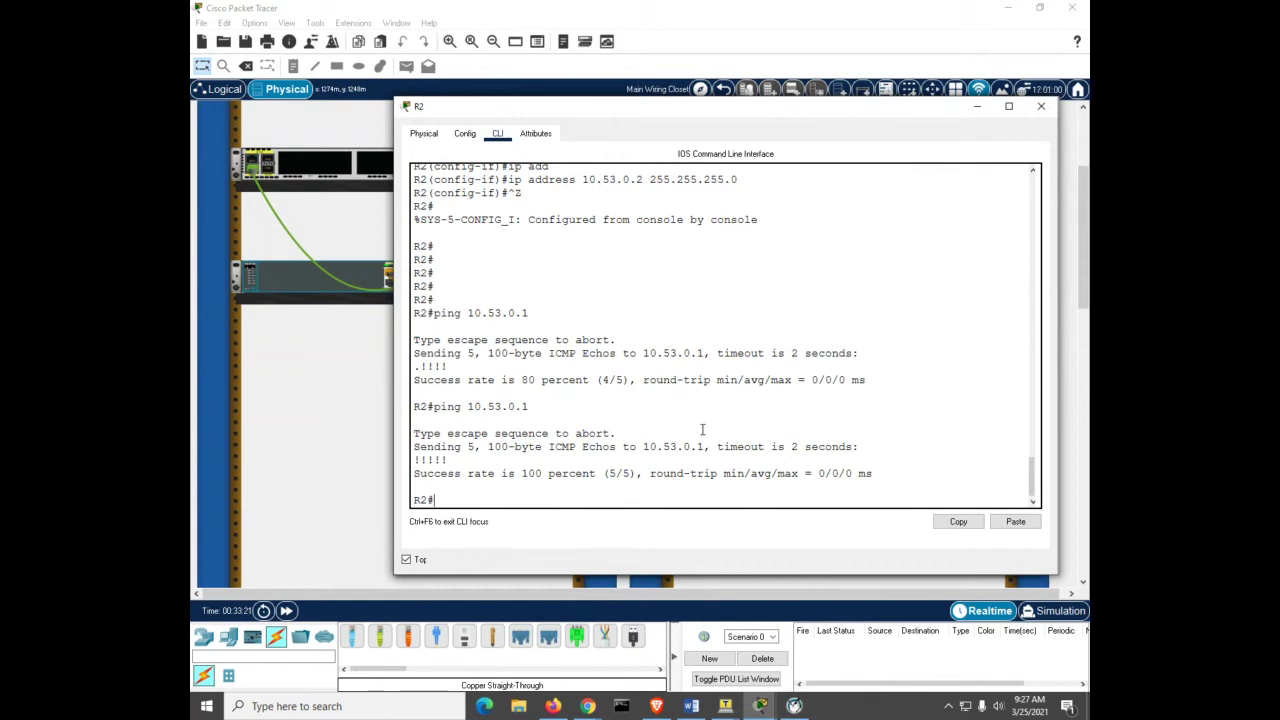
key(Up)
key(Return)
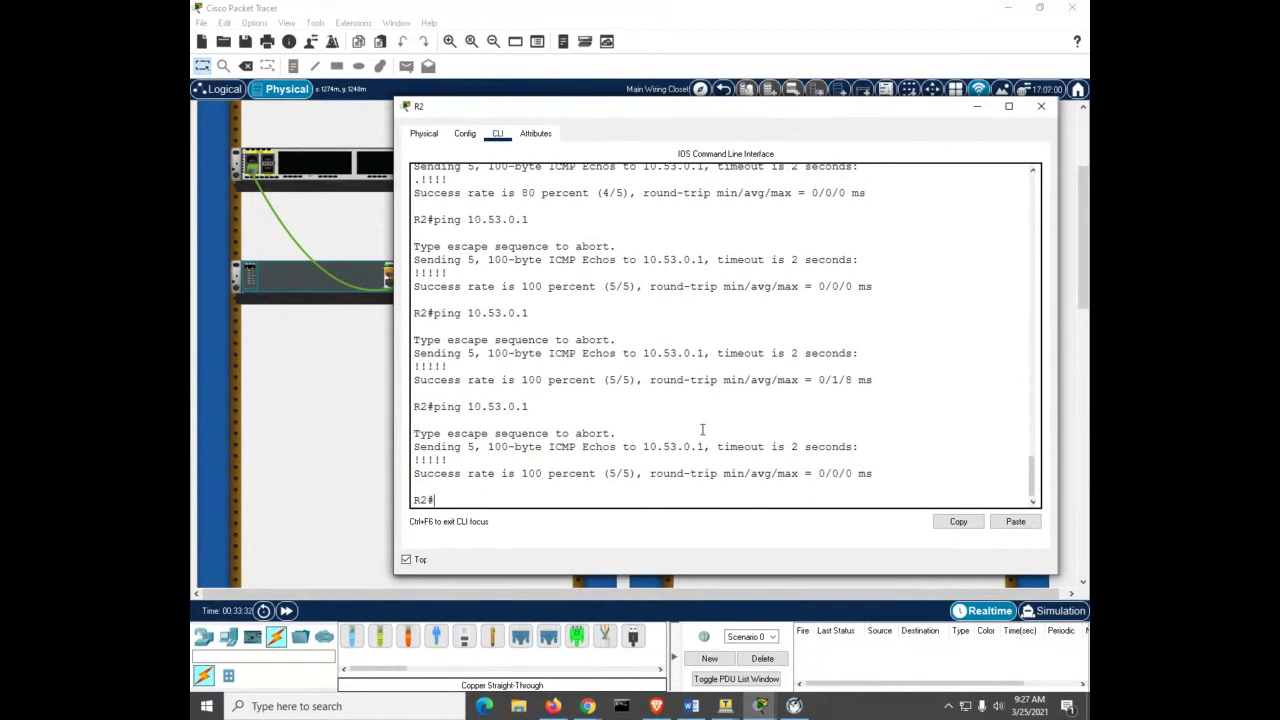
text(sh ip int b)
key(Return)
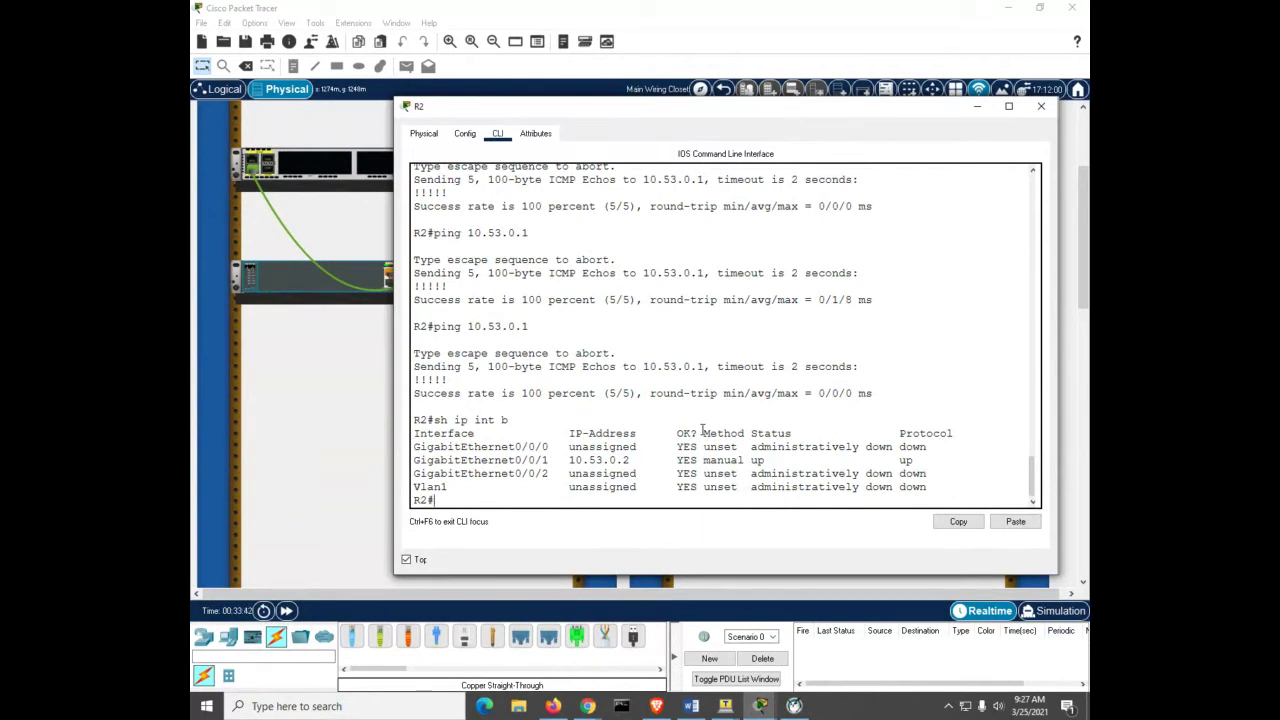
Step: Create Loopback1 on R2 with address 192.168.1.1 255.255.255.0, correcting a mistyped 102.168.1.1
text(conf t)
key(Return)
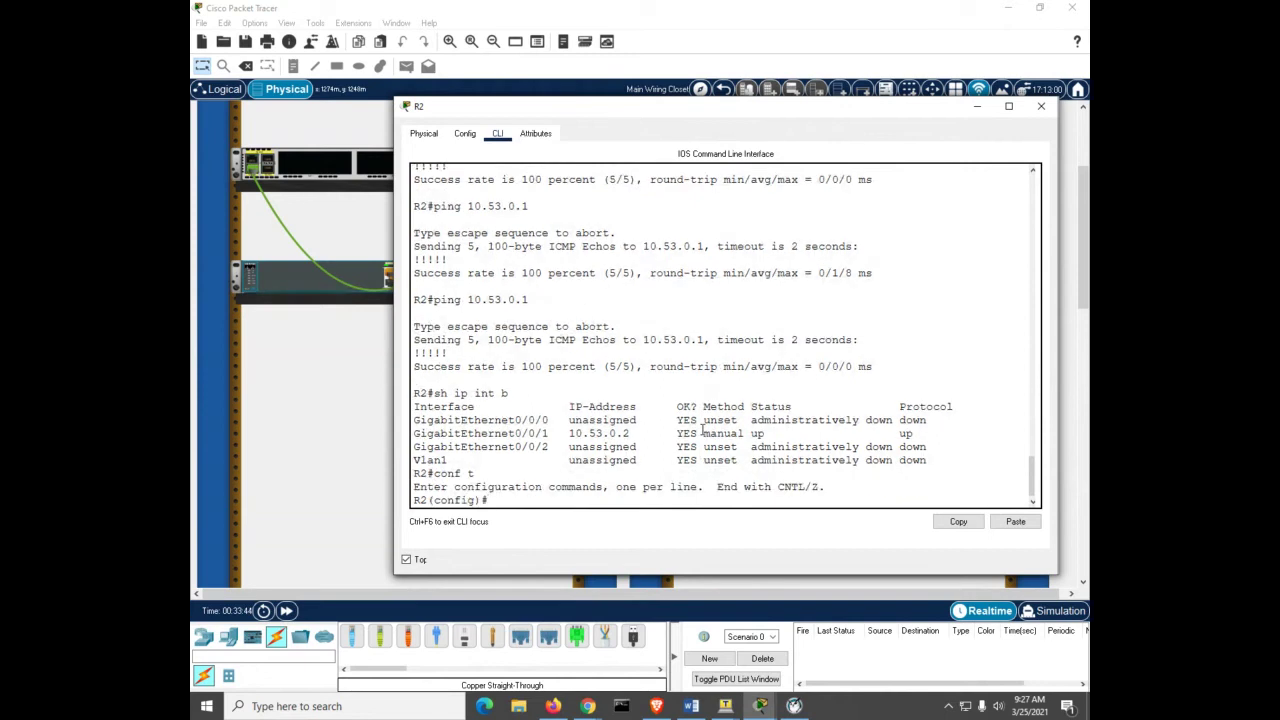
text(int lo 1)
key(Return)
text(ip add)
key(Tab)
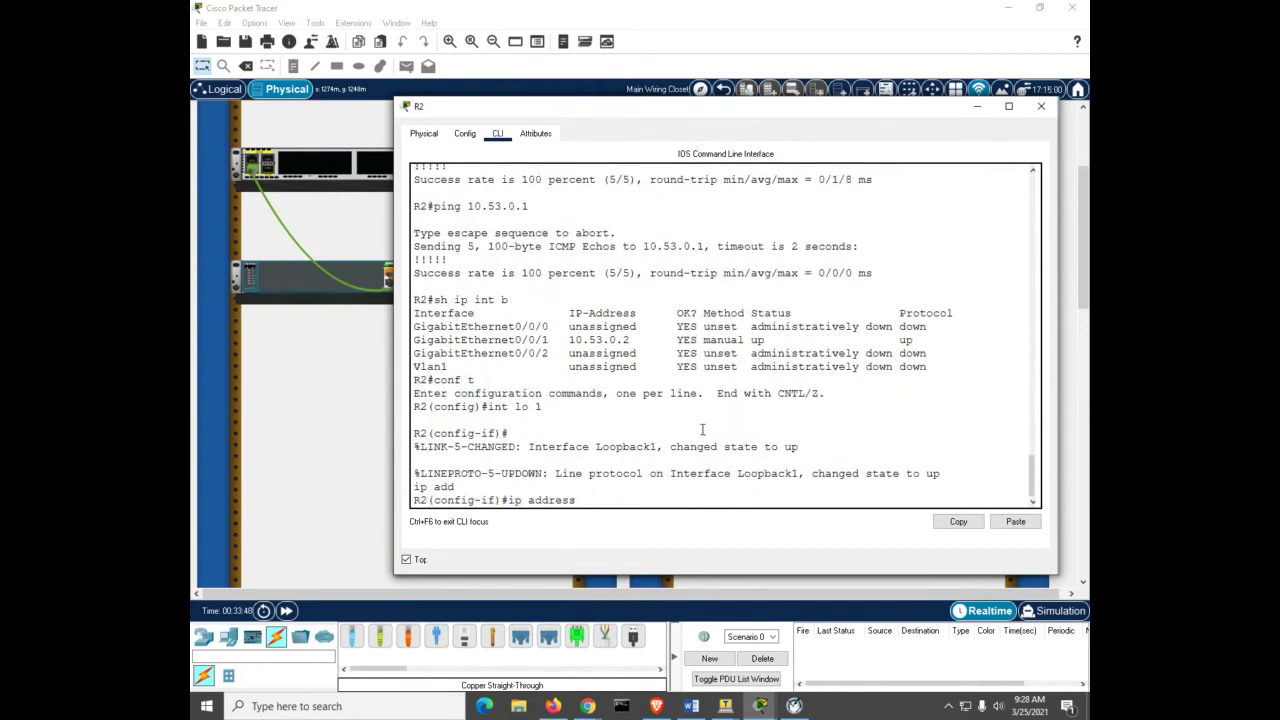
text(102.168.1.1 255.255.255.0)
key(Return)
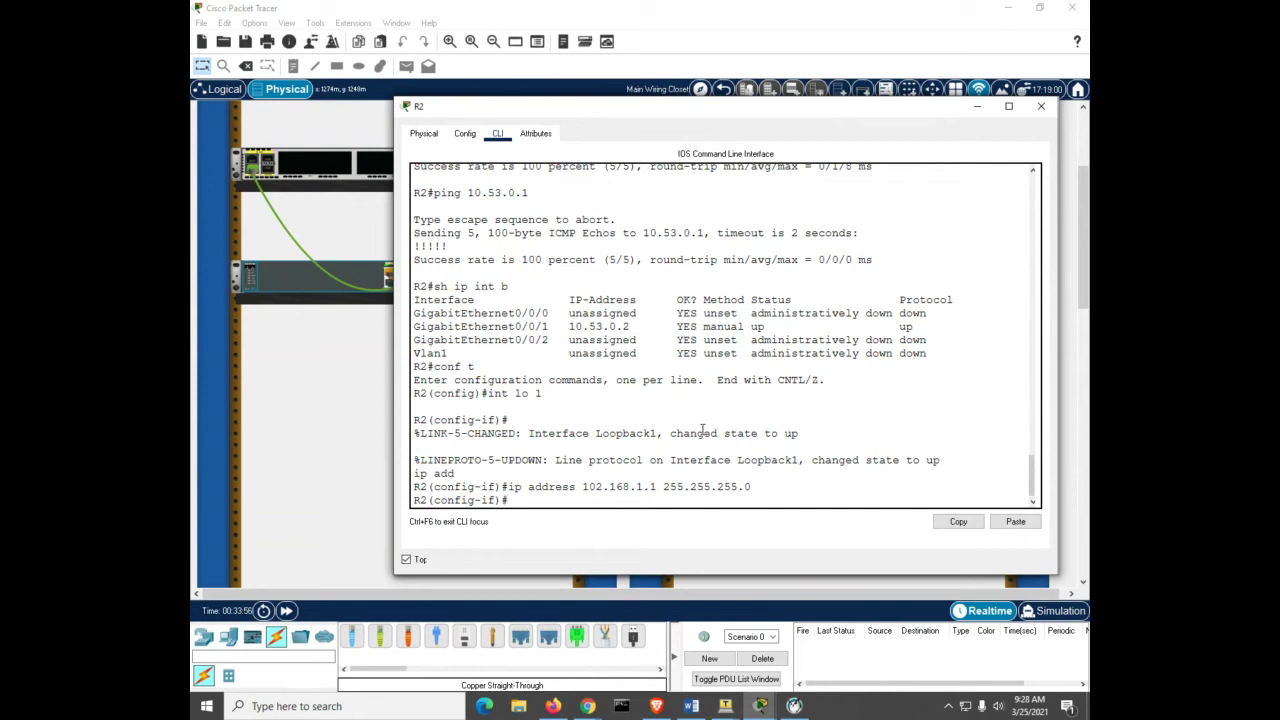
text(ip add)
key(Tab)
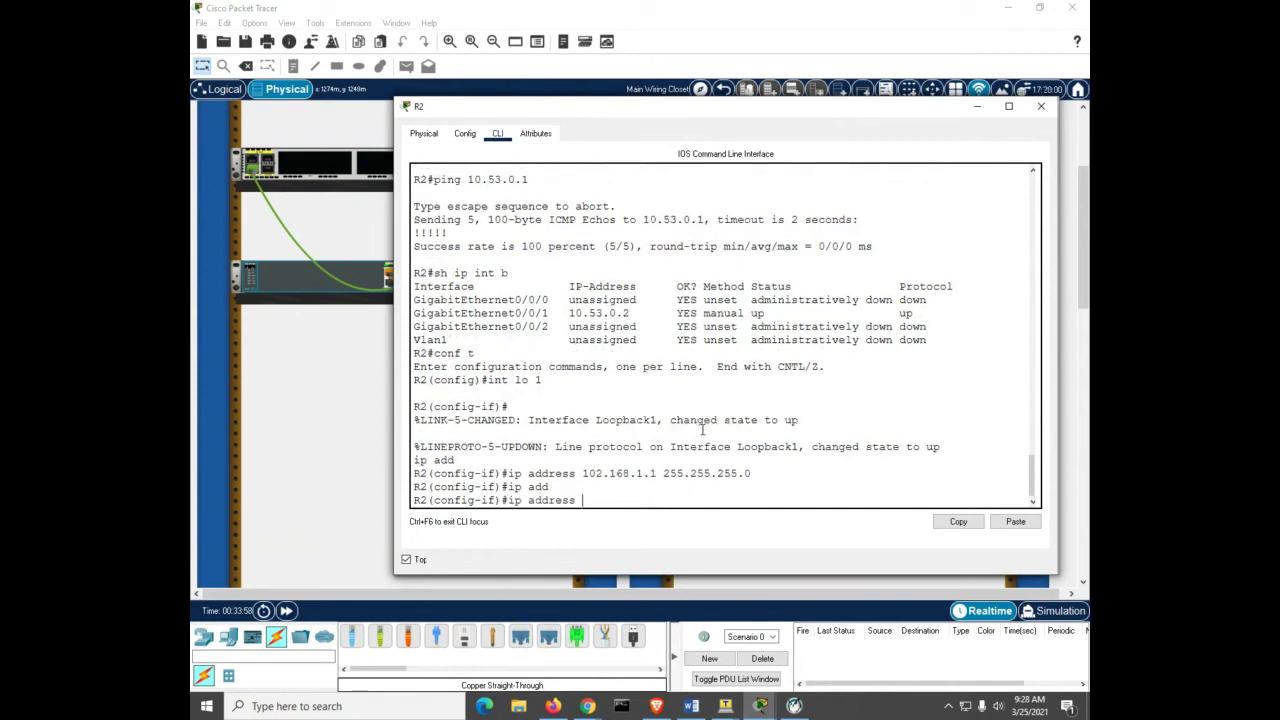
text(192.168.1.1 255.255.255.0)
key(Return)
Step: Exit configuration mode and confirm Loopback1 in the sh ip int b table
key(Return)
key(Return)
key(Return)
key(Return)
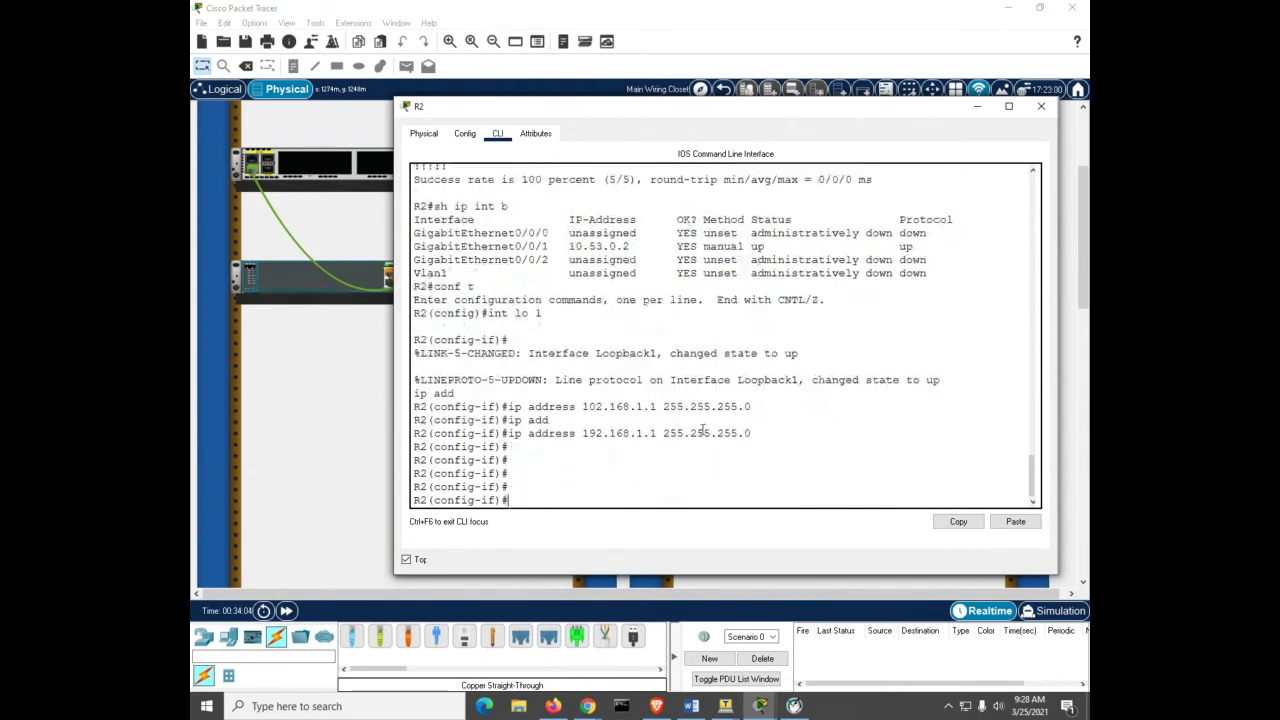
key(ctrl+z)
key(Return)
key(Return)
key(Return)
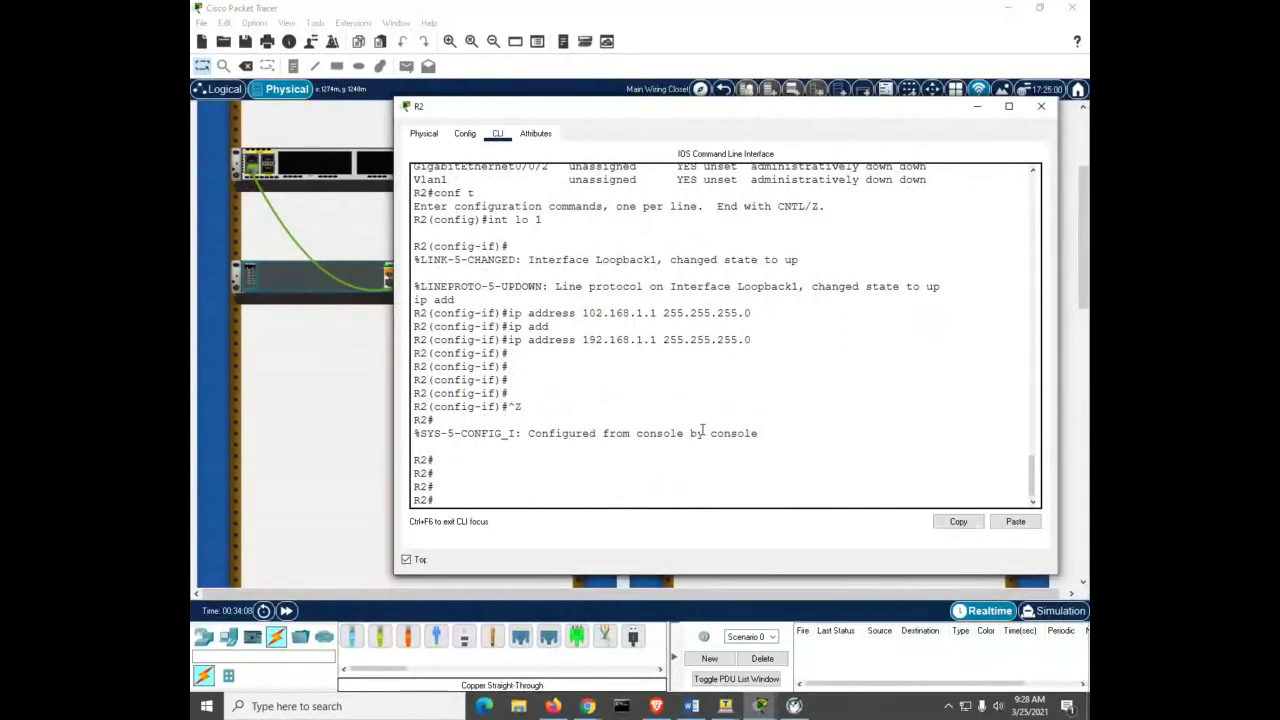
text(sh ip int b)
key(Return)
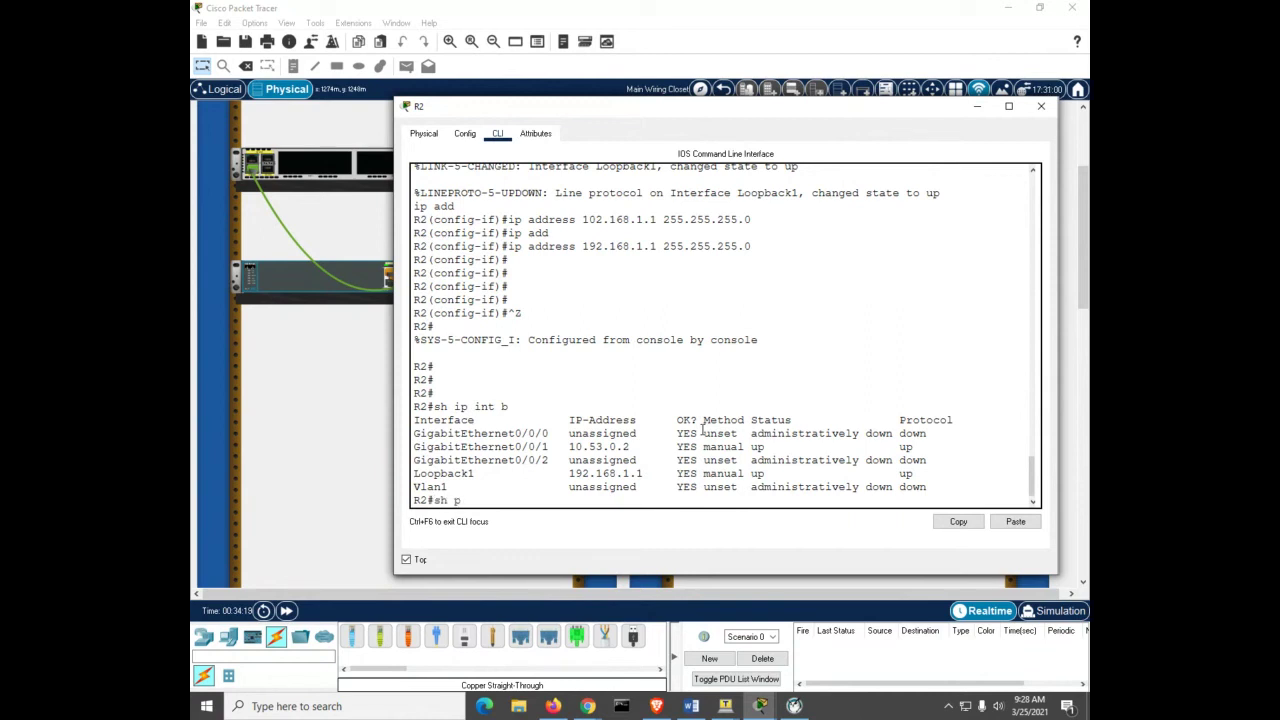
Step: Show R2's protocol summary and page through the full output
text(rot)
key(Return)
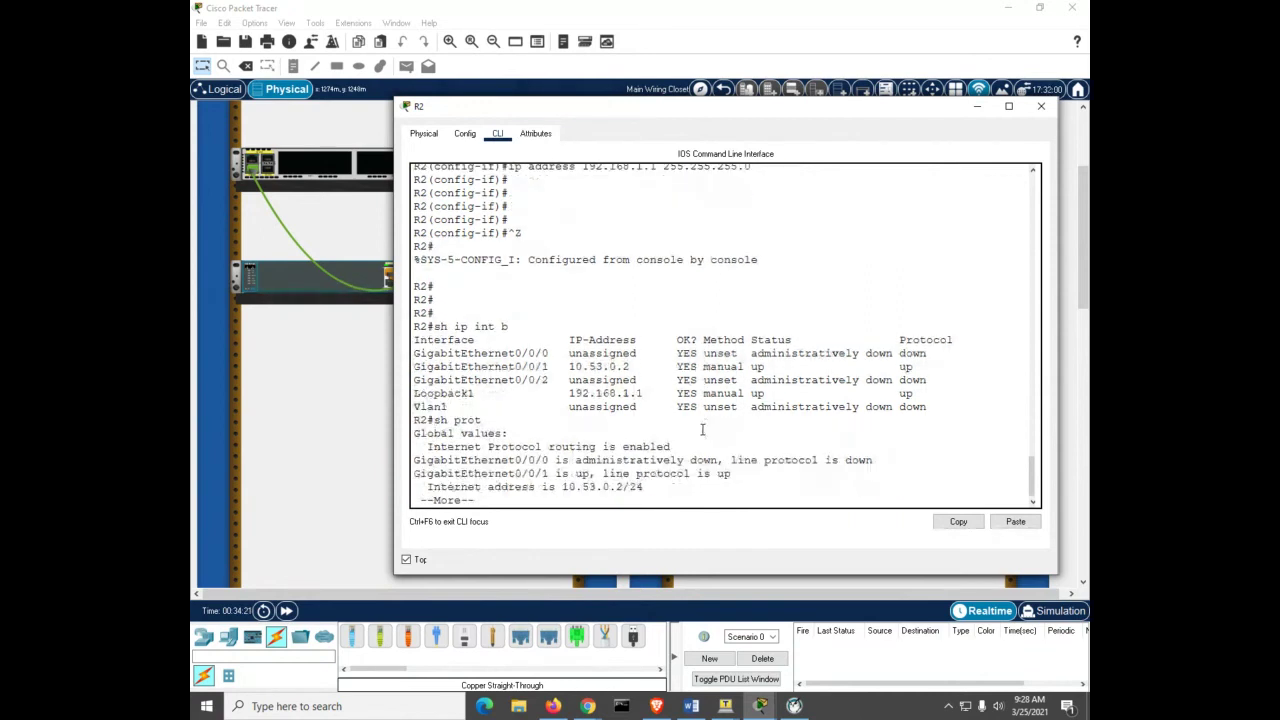
key(Return)
key(Return)
key(Return)
key(Return)
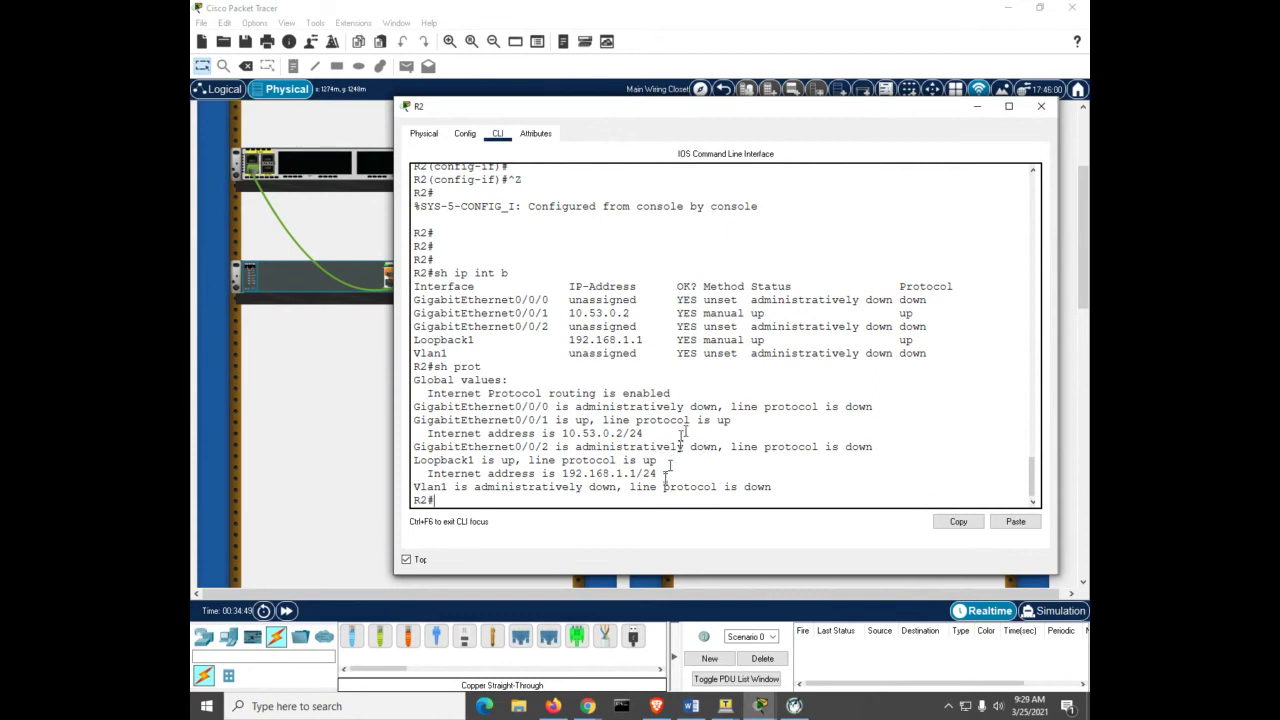
Step: On R1, re-enter global configuration and start OSPF process 56
mouse_move(757, 707)
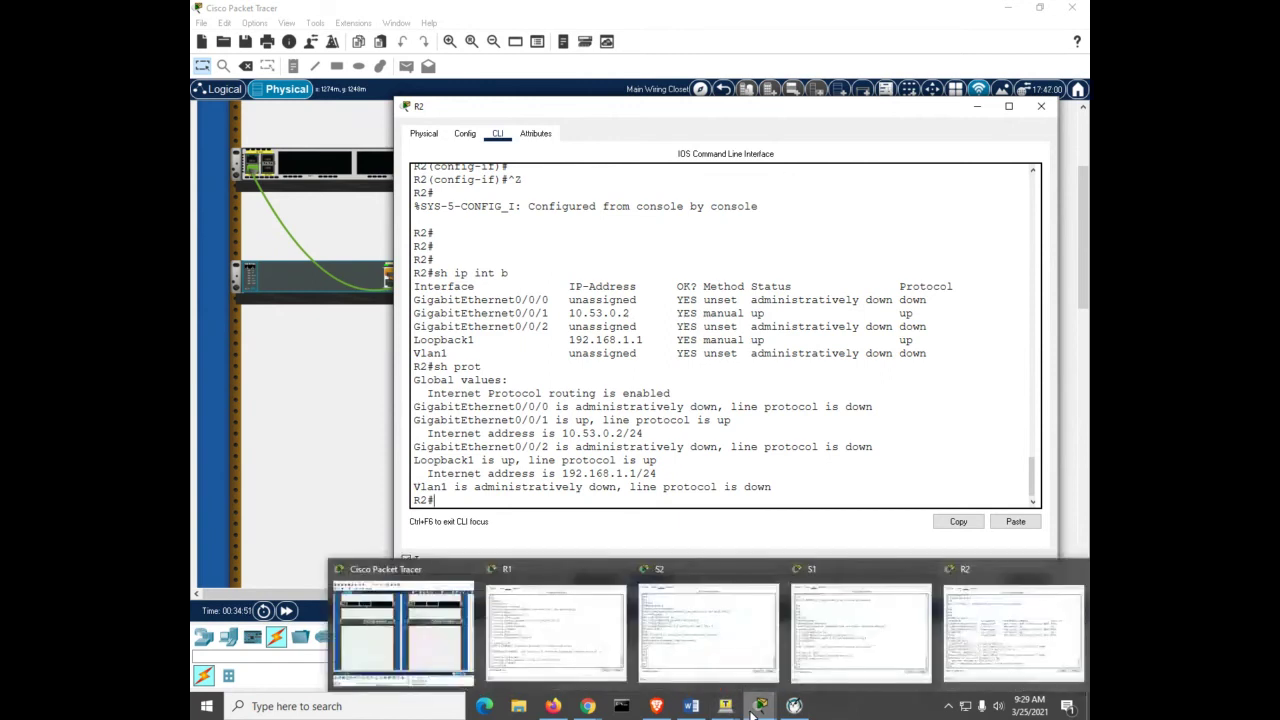
click(555, 632)
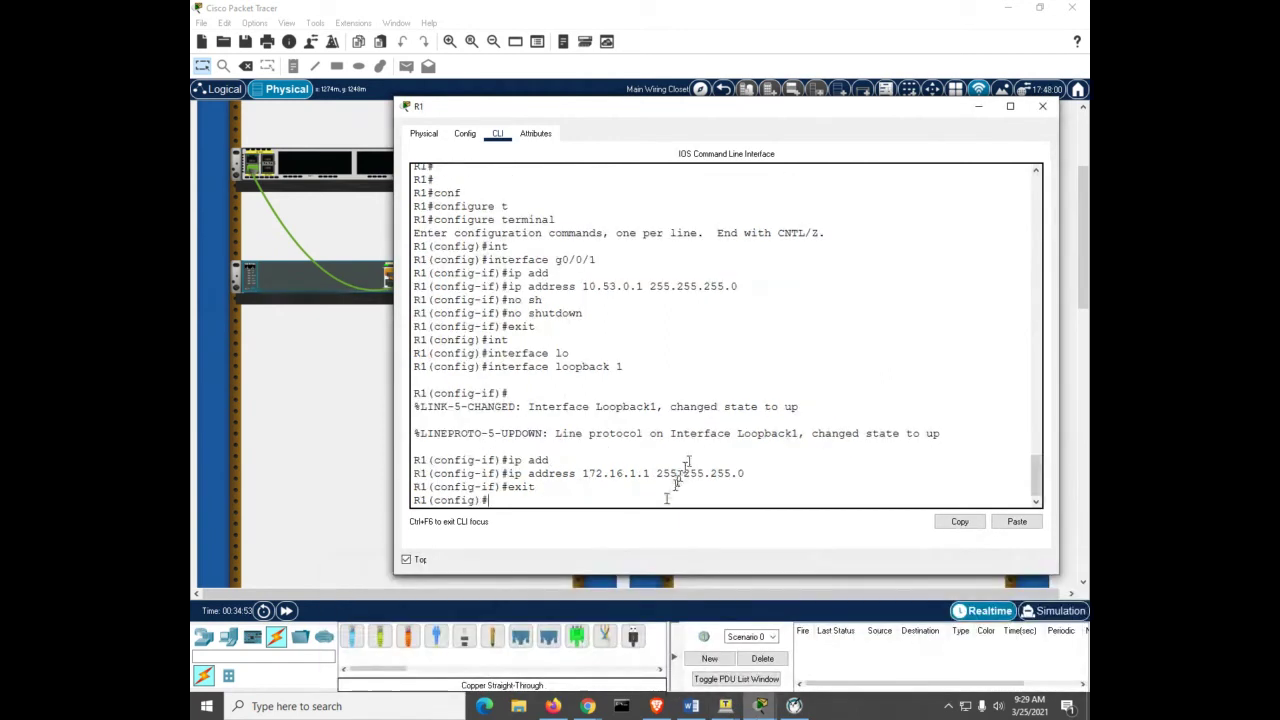
key(ctrl+z)
key(Return)
key(Return)
key(Return)
key(Return)
key(Return)
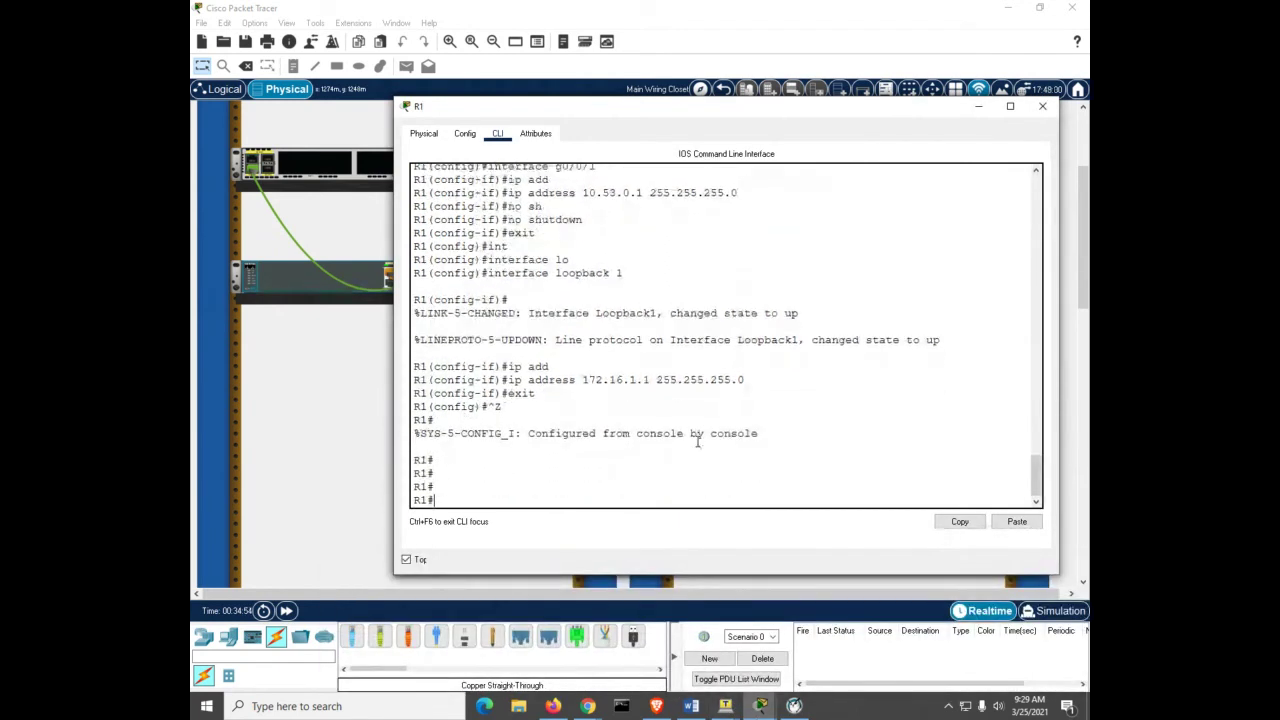
text(conf)
key(Tab)
text(t)
key(Tab)
key(Return)
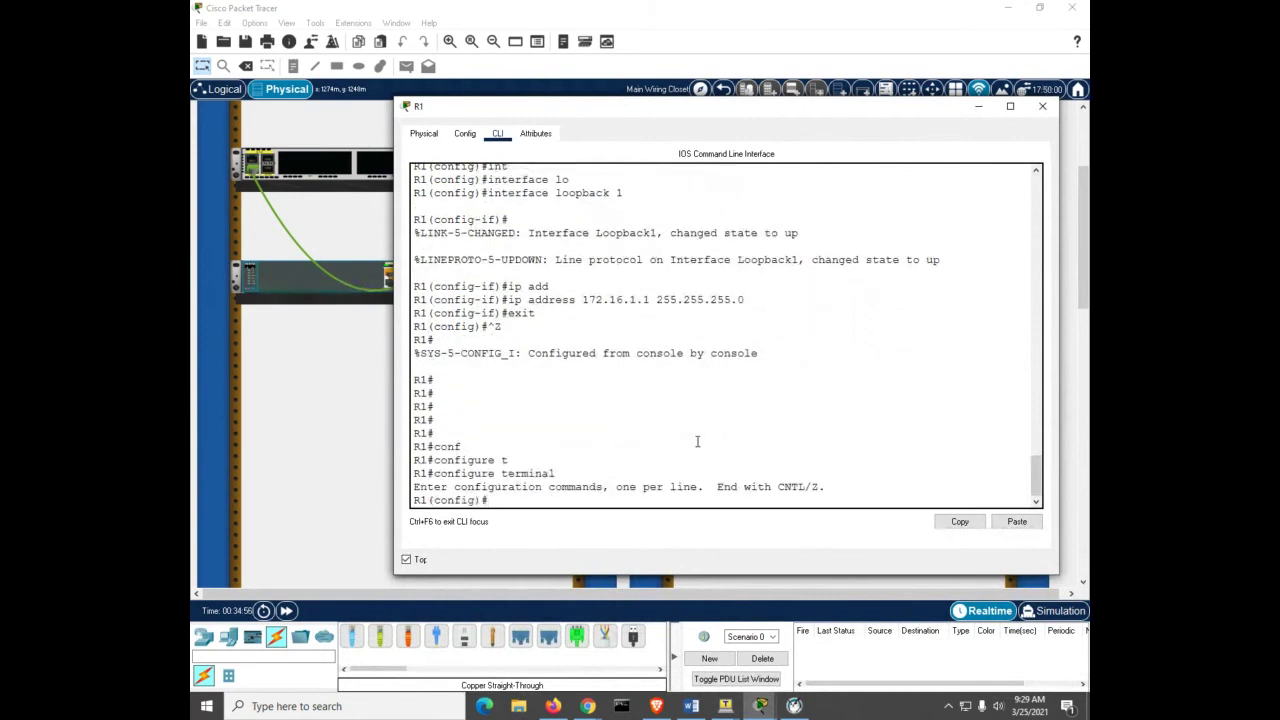
text(router ospf 56)
key(Return)
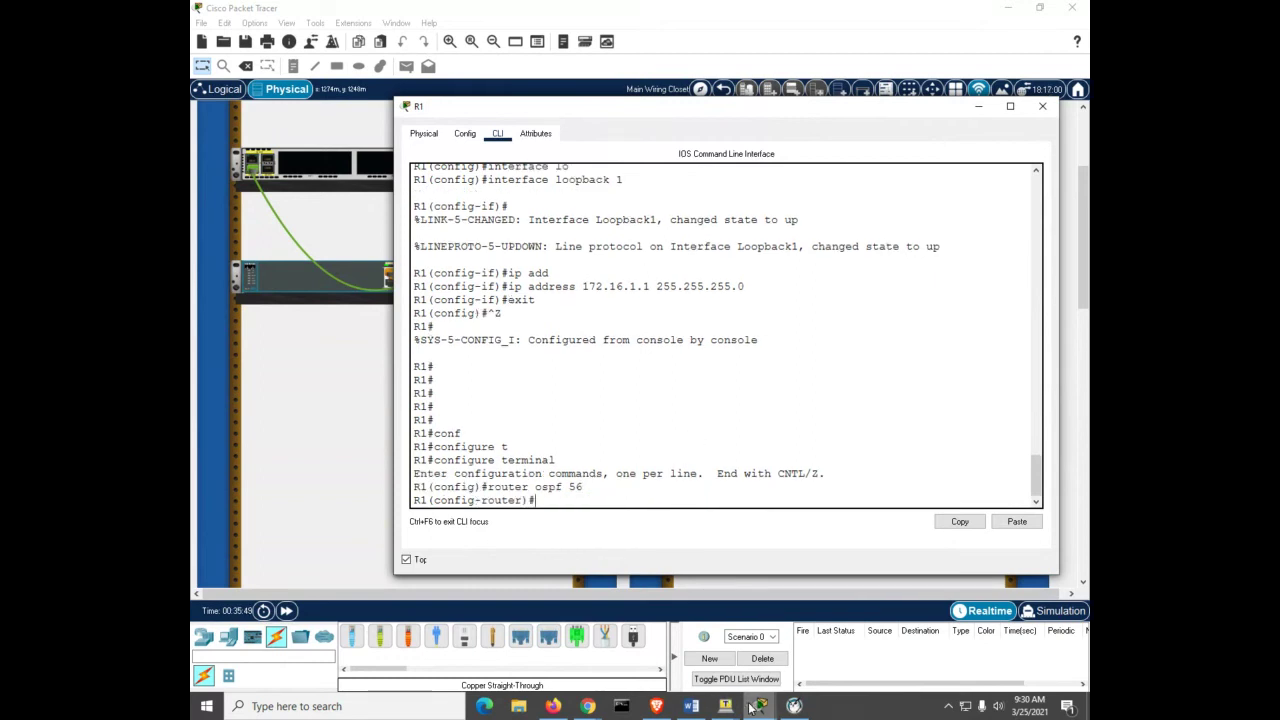
Step: On R2, enter global configuration and start OSPF process 56
click(757, 706)
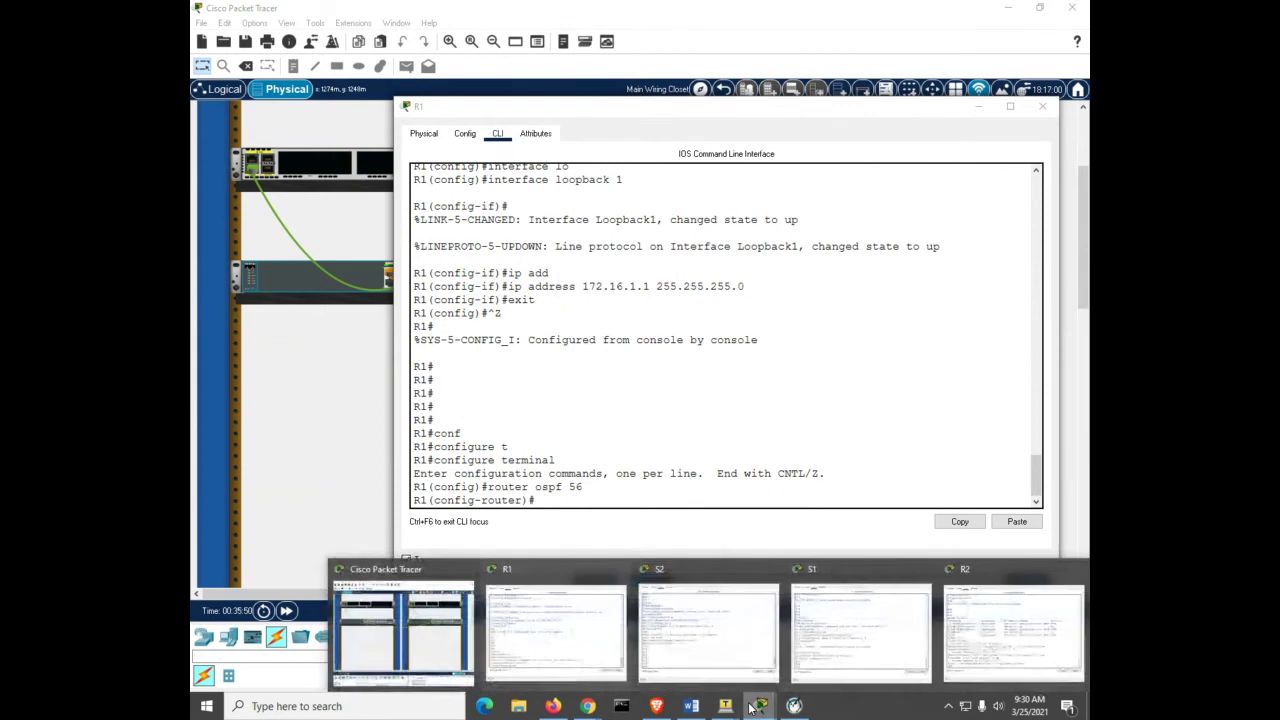
click(977, 641)
text(conf)
key(Tab)
text(t)
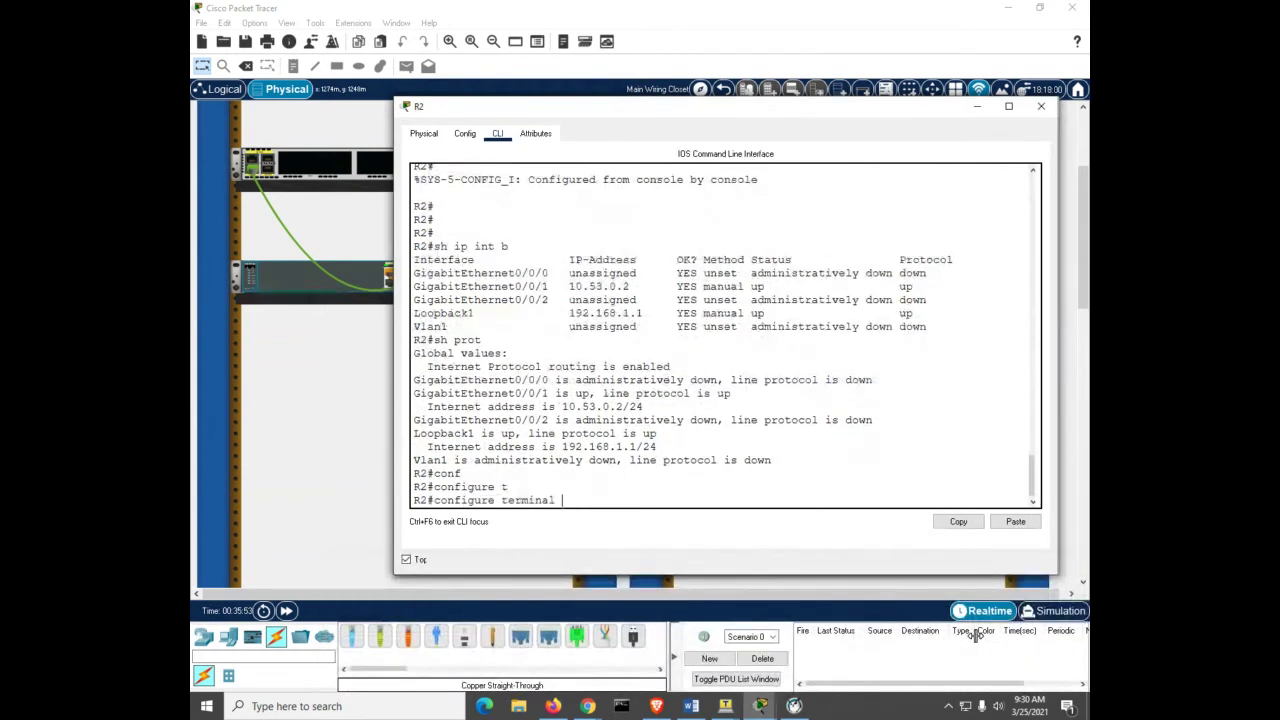
key(Tab)
key(Return)
text(ospf)
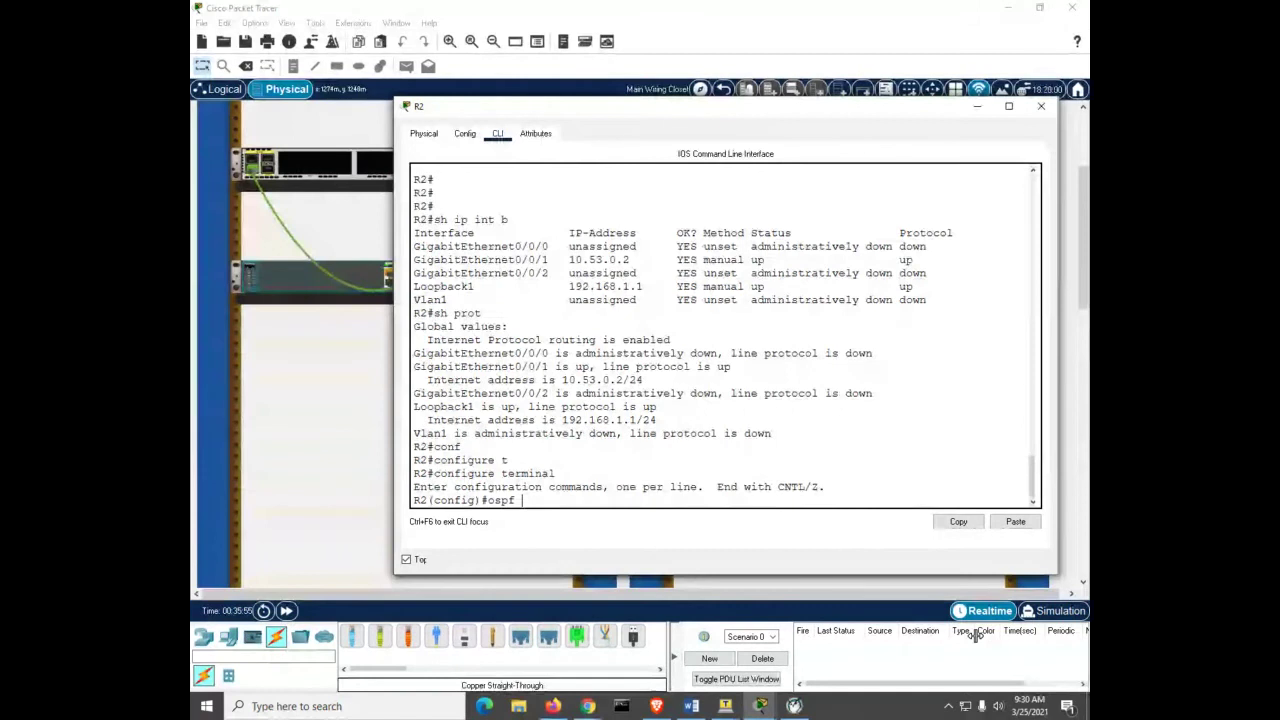
key(BackSpace)
key(BackSpace)
key(BackSpace)
key(BackSpace)
text(router ospf 56)
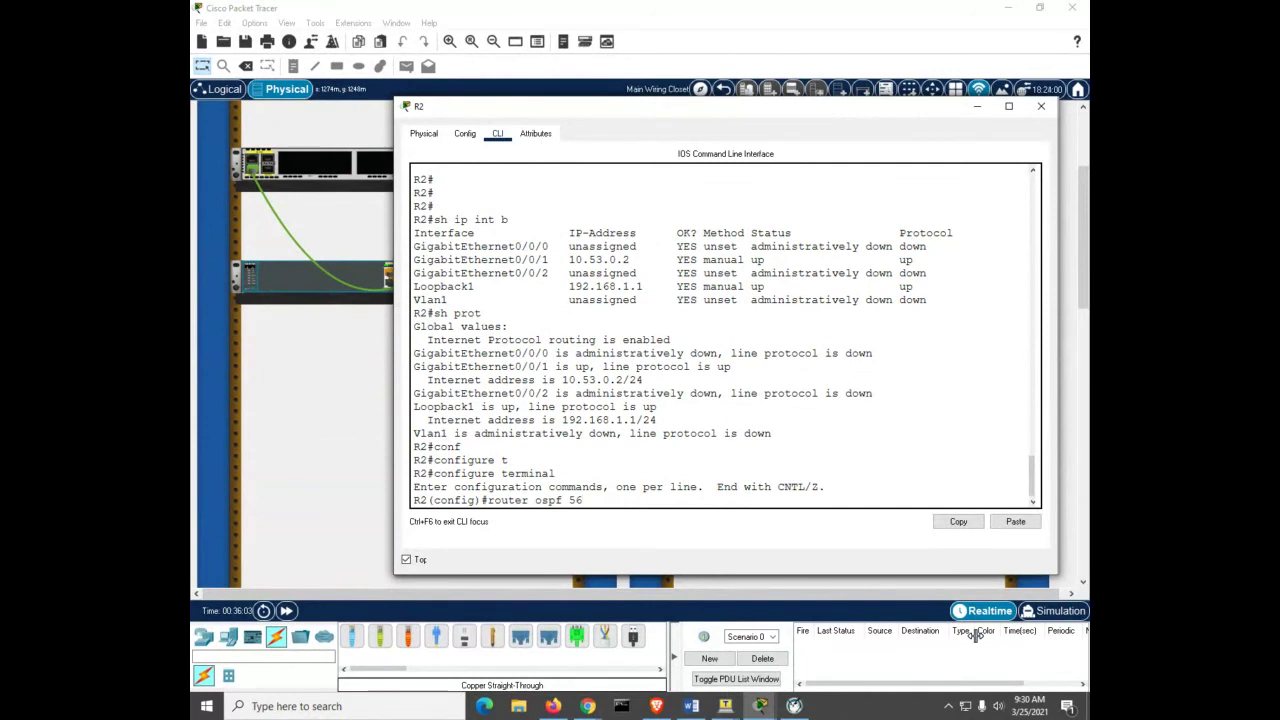
key(Return)
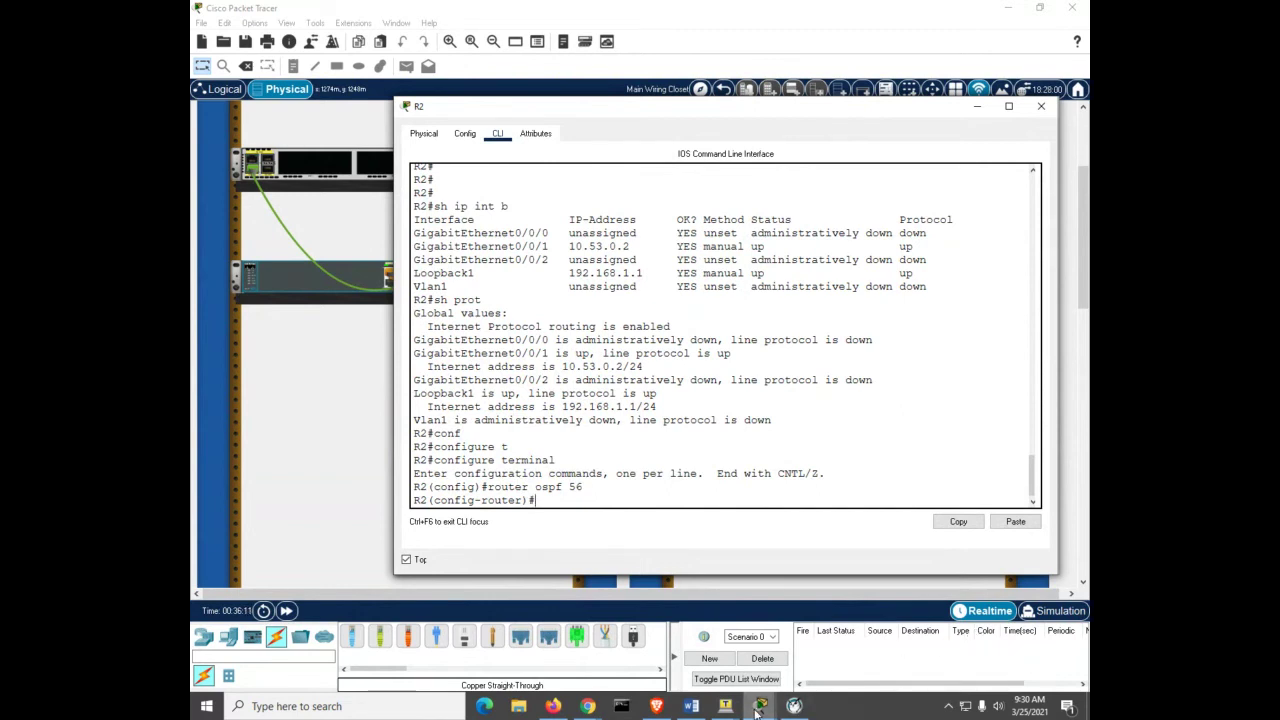
Step: Set R1's OSPF router ID to 1.1.1.1
mouse_move(757, 710)
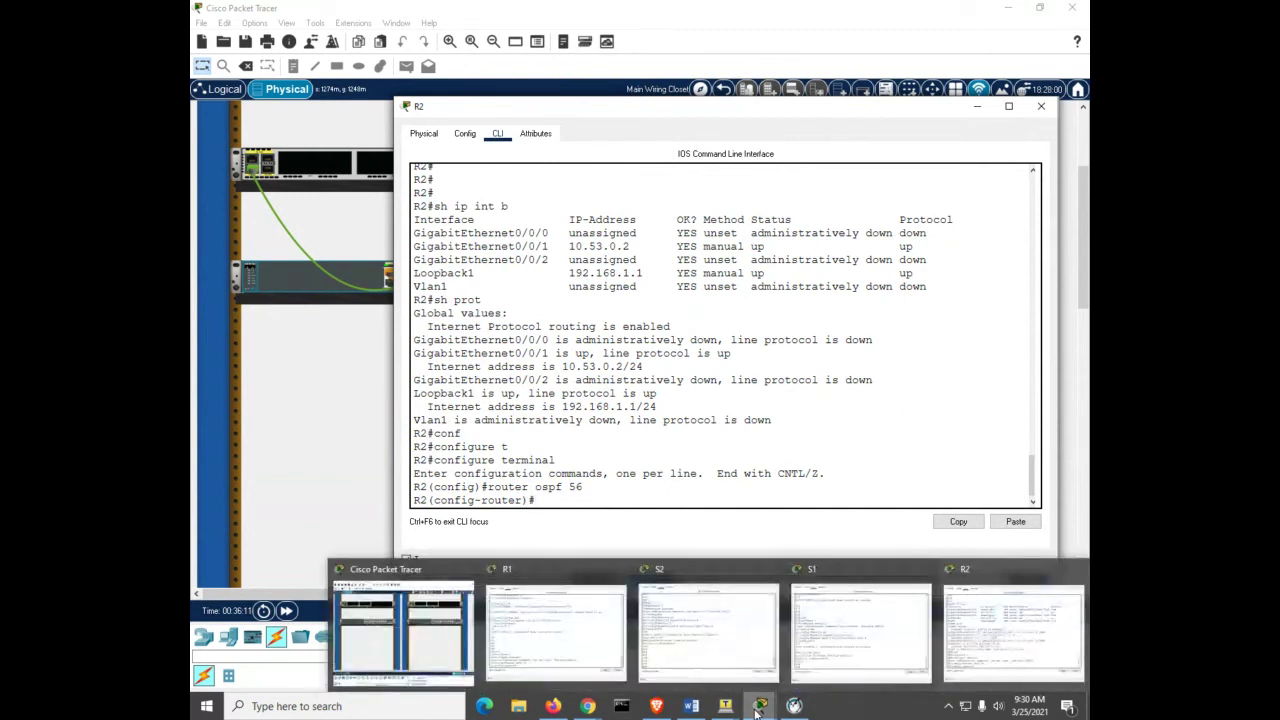
click(598, 644)
click(745, 446)
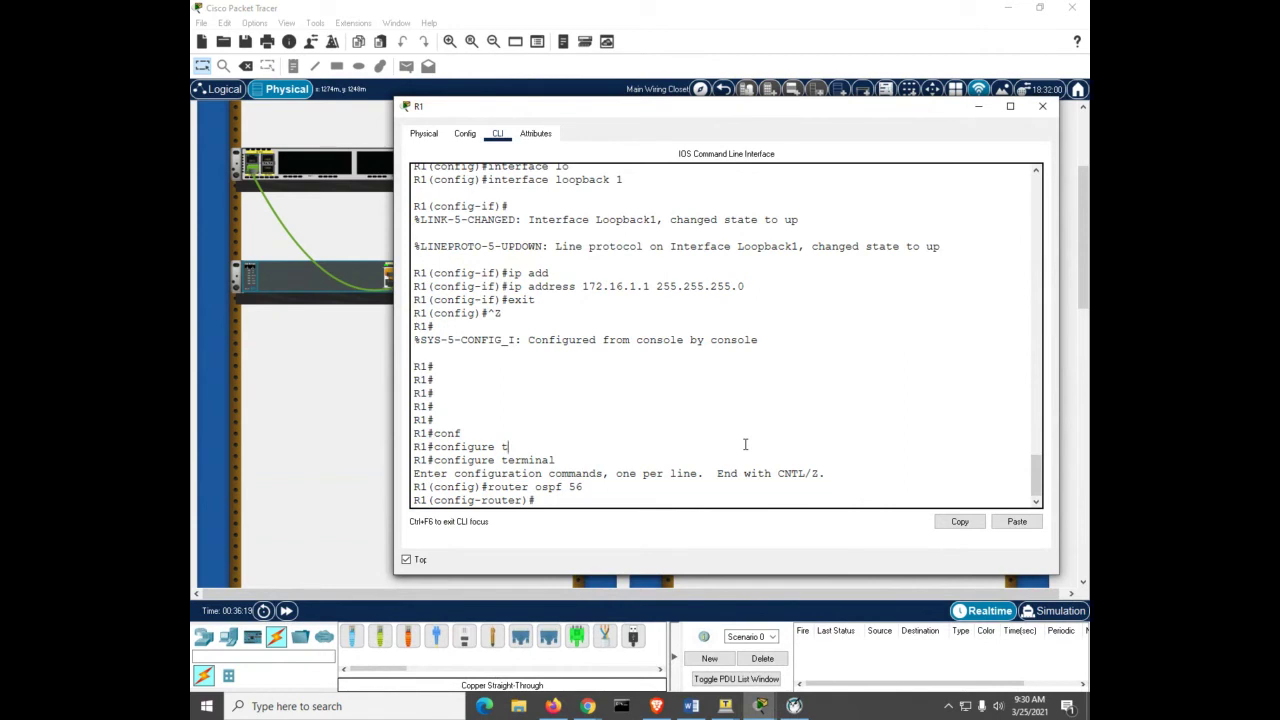
key(Return)
key(Return)
key(Return)
key(Return)
text(router)
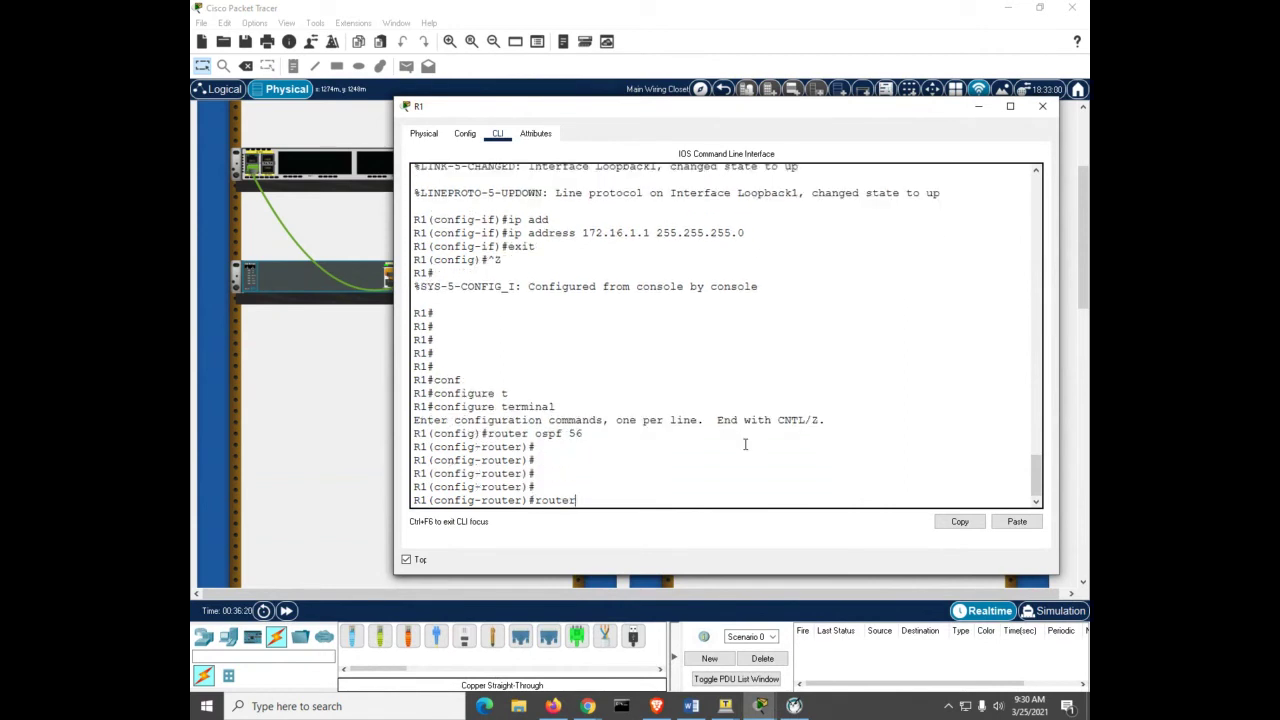
key(Tab)
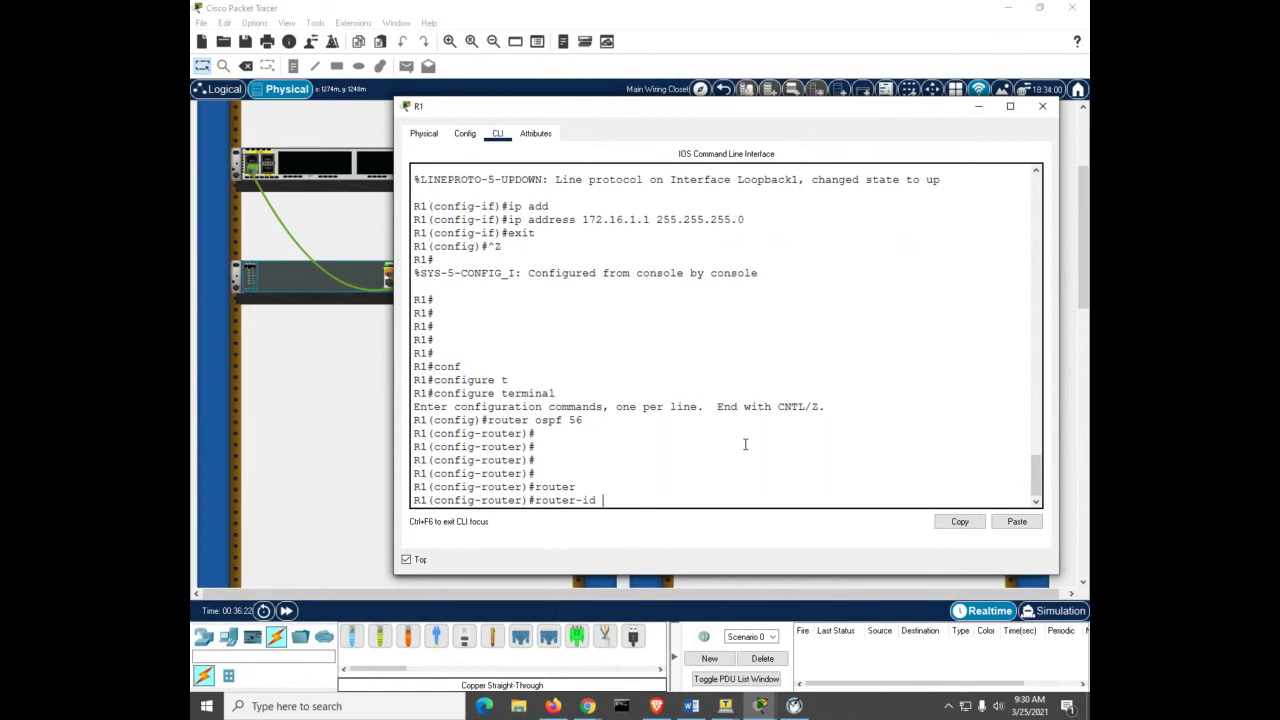
text(1.1.1.1)
key(Return)
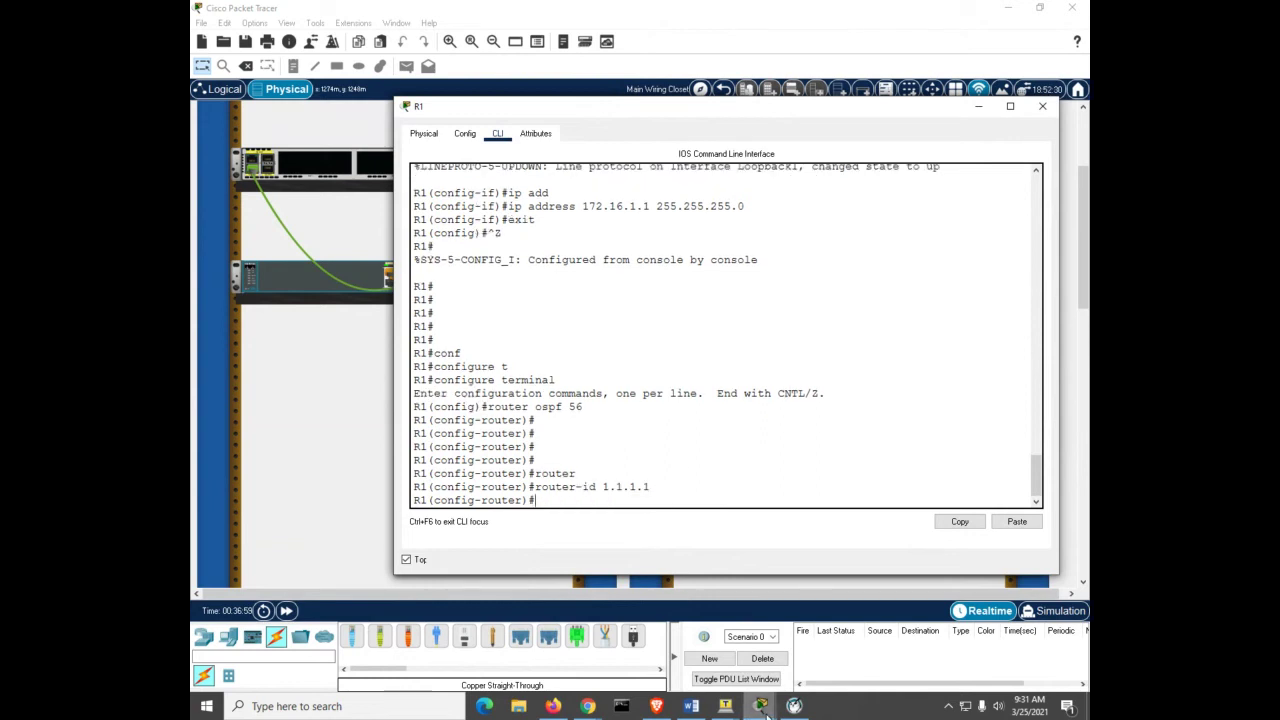
Step: Set R2's OSPF router ID to 2.2.2.2
mouse_move(762, 706)
click(860, 625)
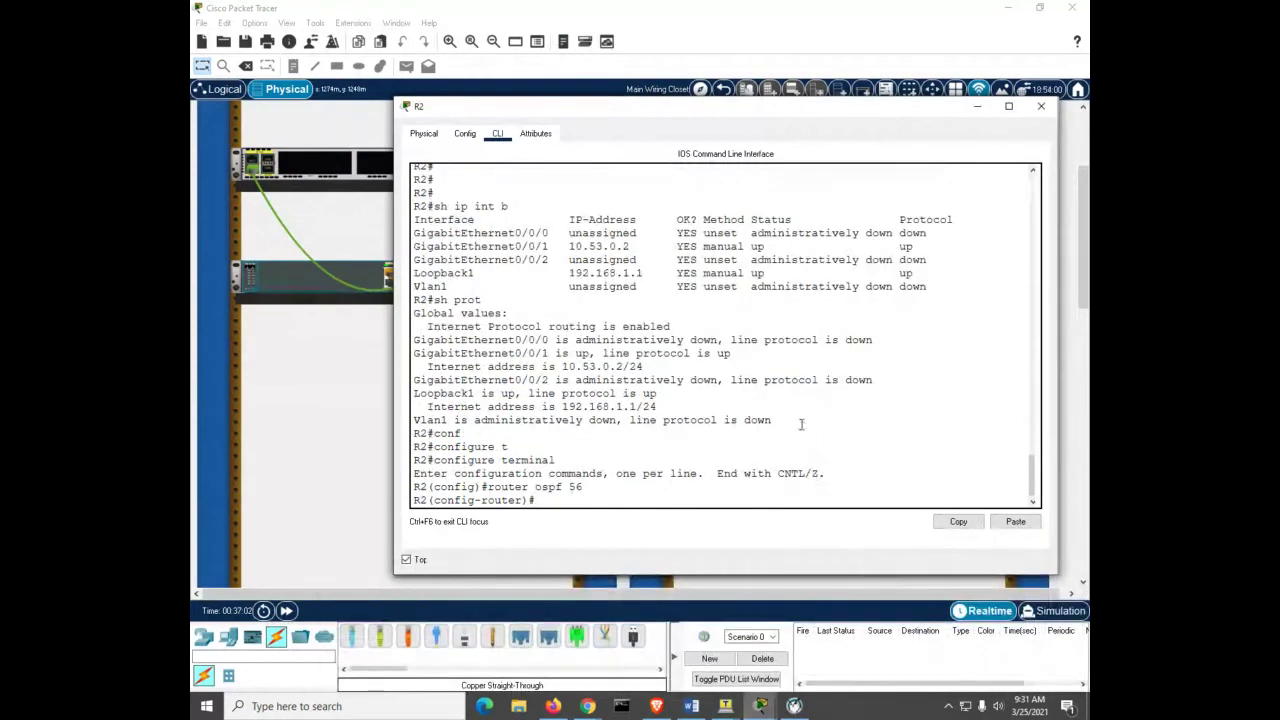
text(ro)
key(Tab)
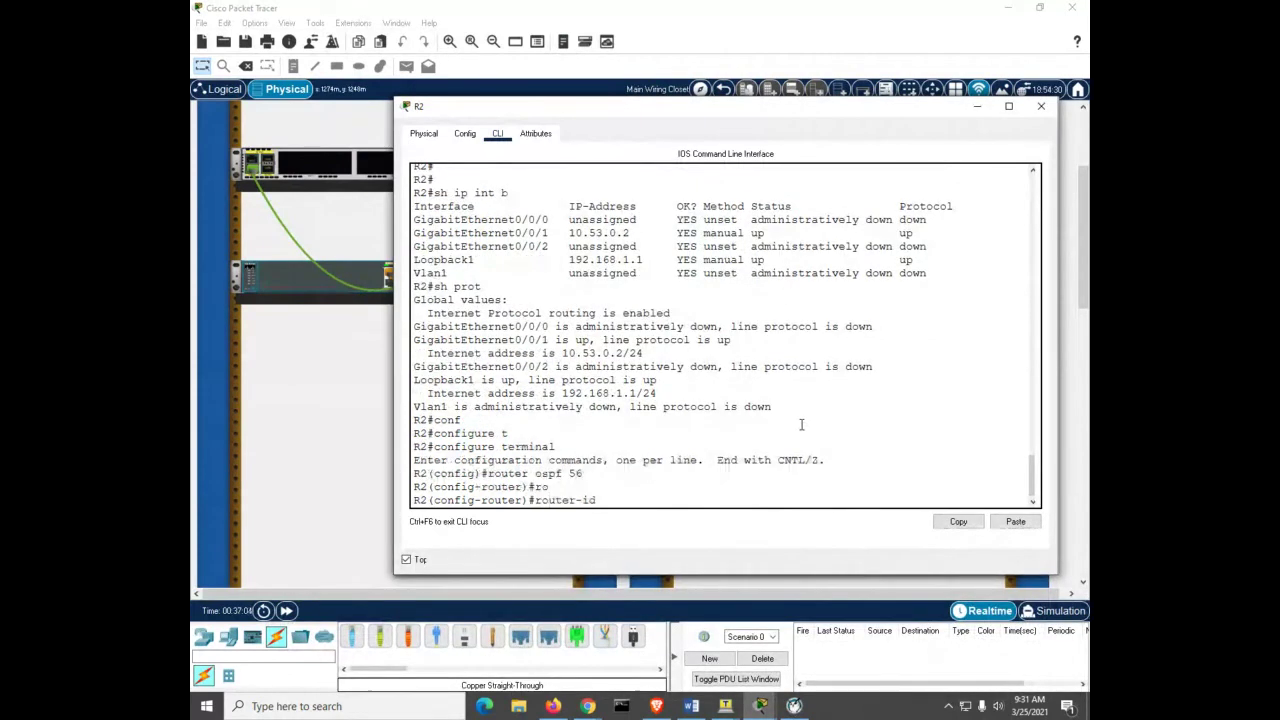
text(2.2.2.2)
key(Return)
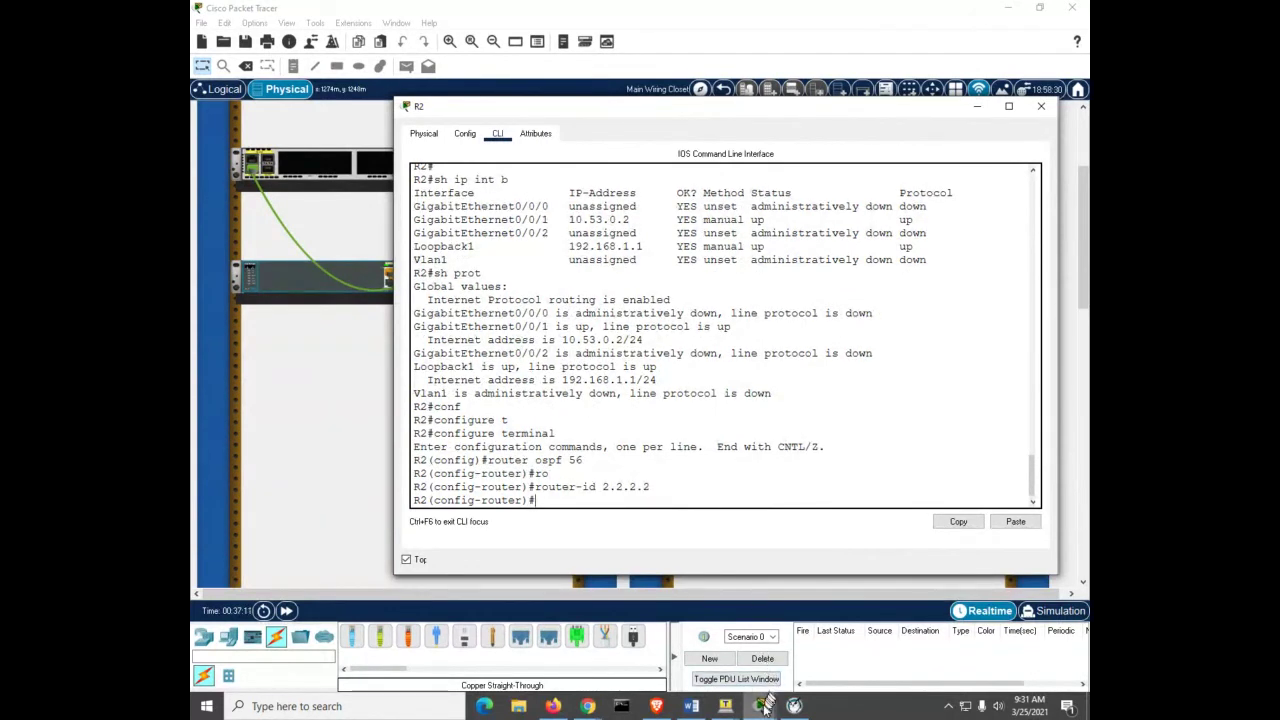
mouse_move(762, 706)
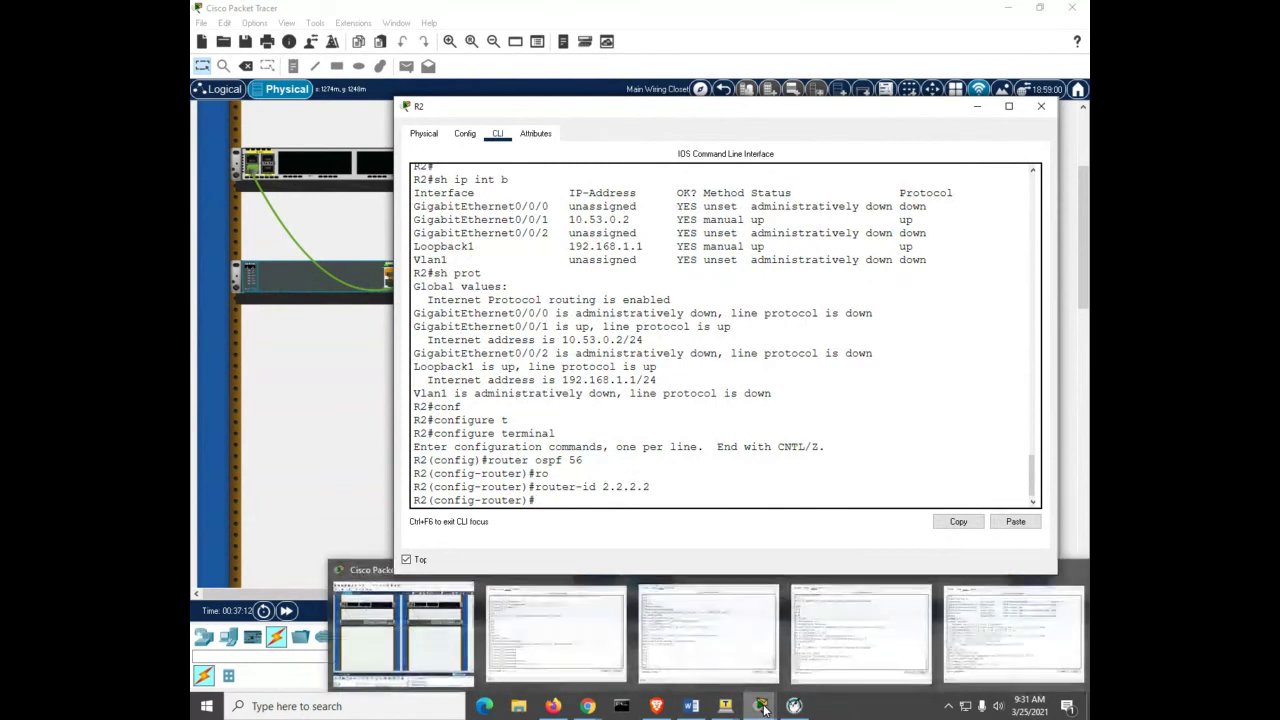
Step: Bring R1's CLI forward and view its protocol summary with do sh prot
click(588, 638)
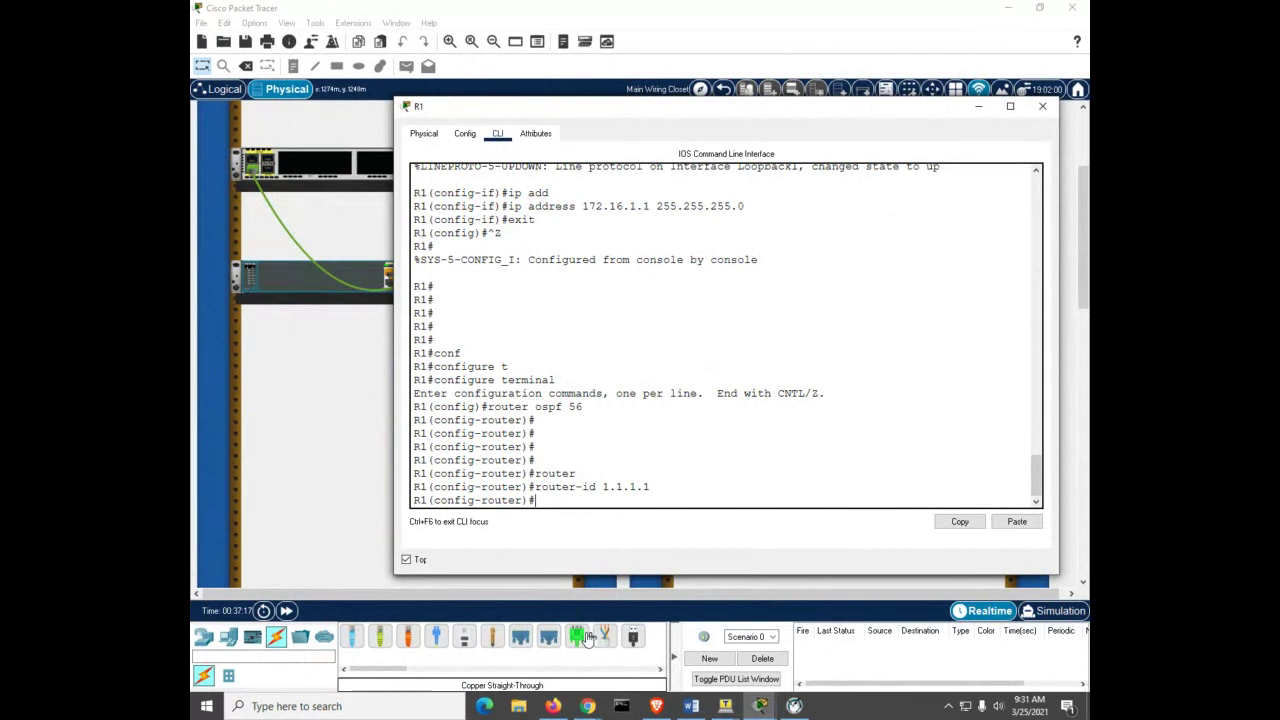
text(do sh prot)
key(Return)
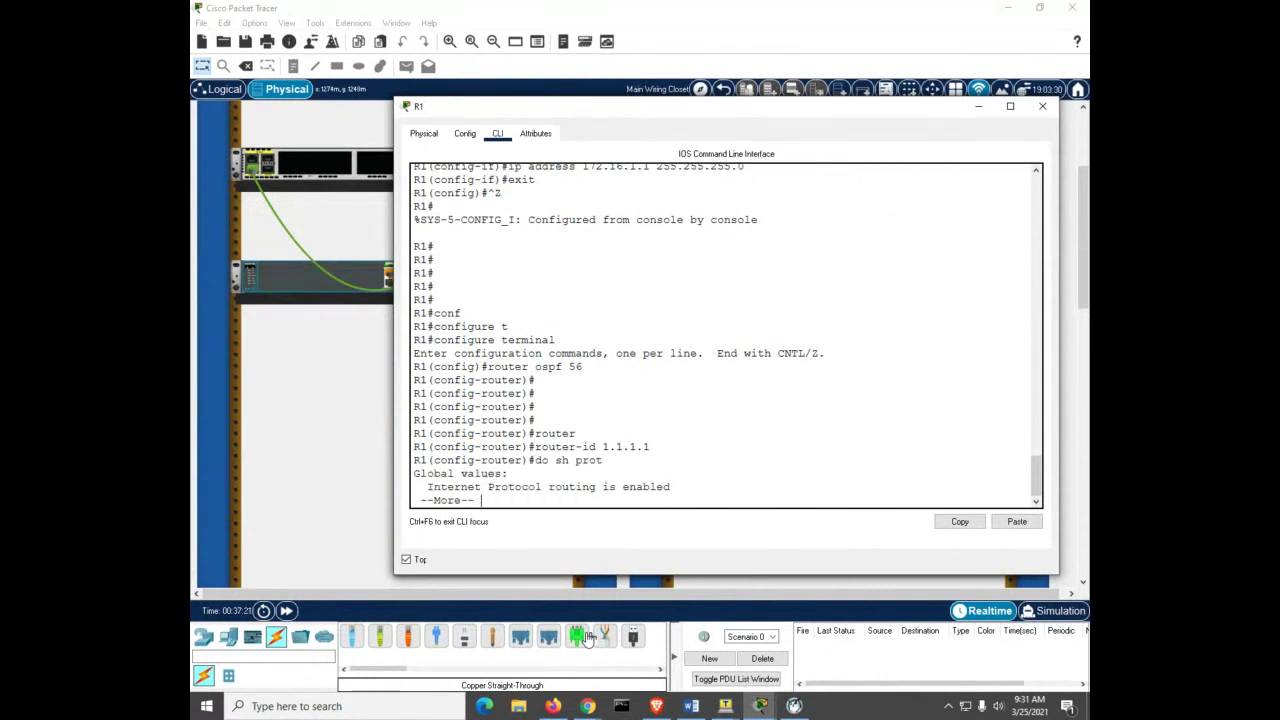
key(Return)
key(Return)
key(Return)
key(Return)
key(Return)
key(Return)
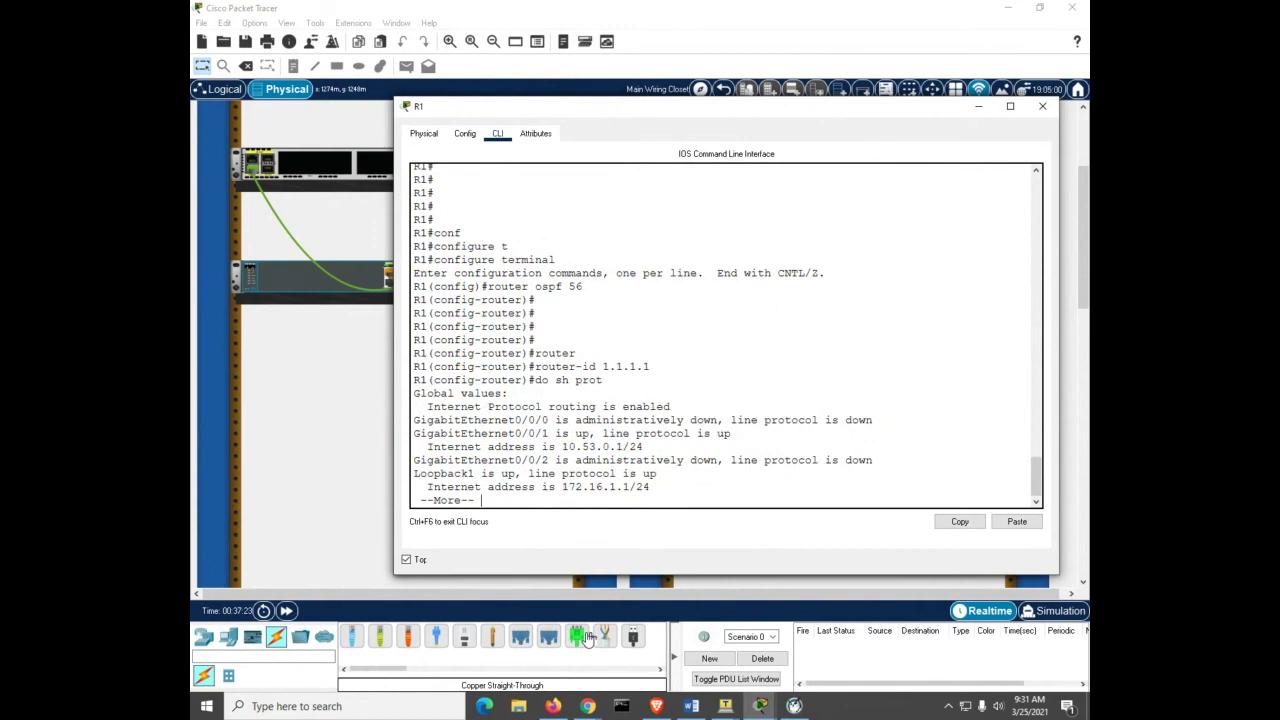
key(Return)
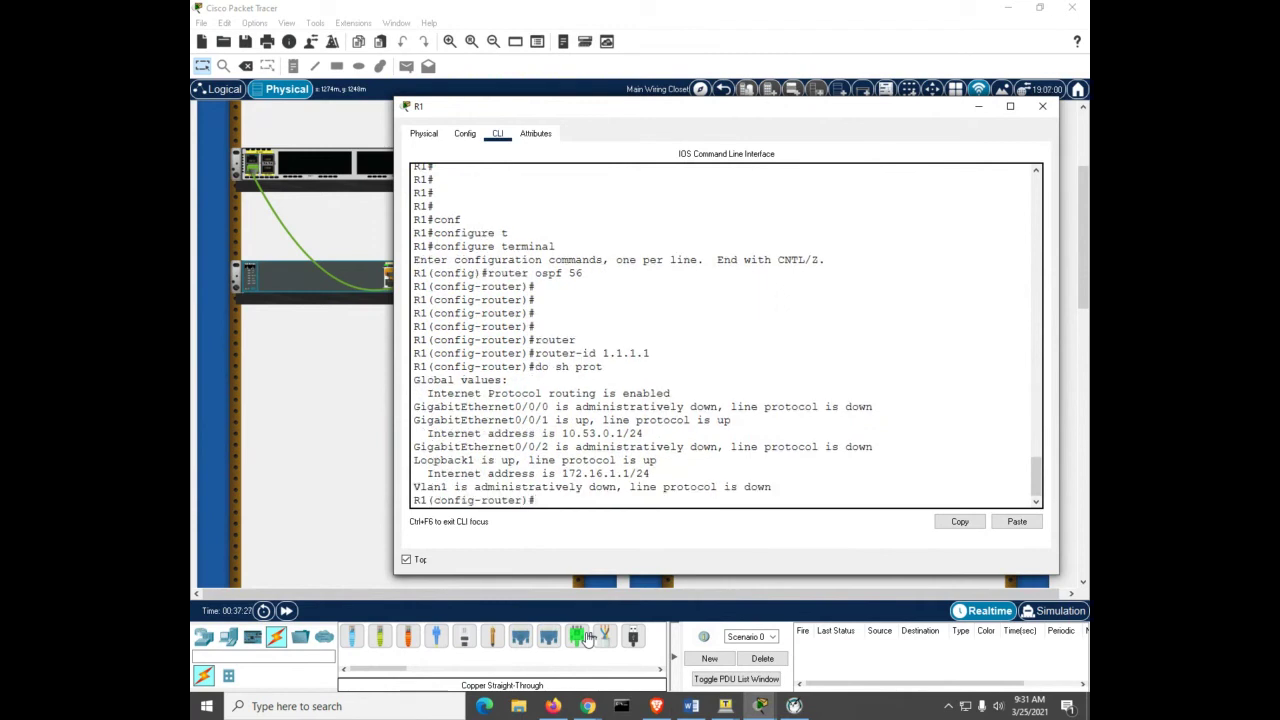
Step: Advertise network 10.53.0.0 0.0.0.255 in OSPF area 0 on R1
text(net)
key(Tab)
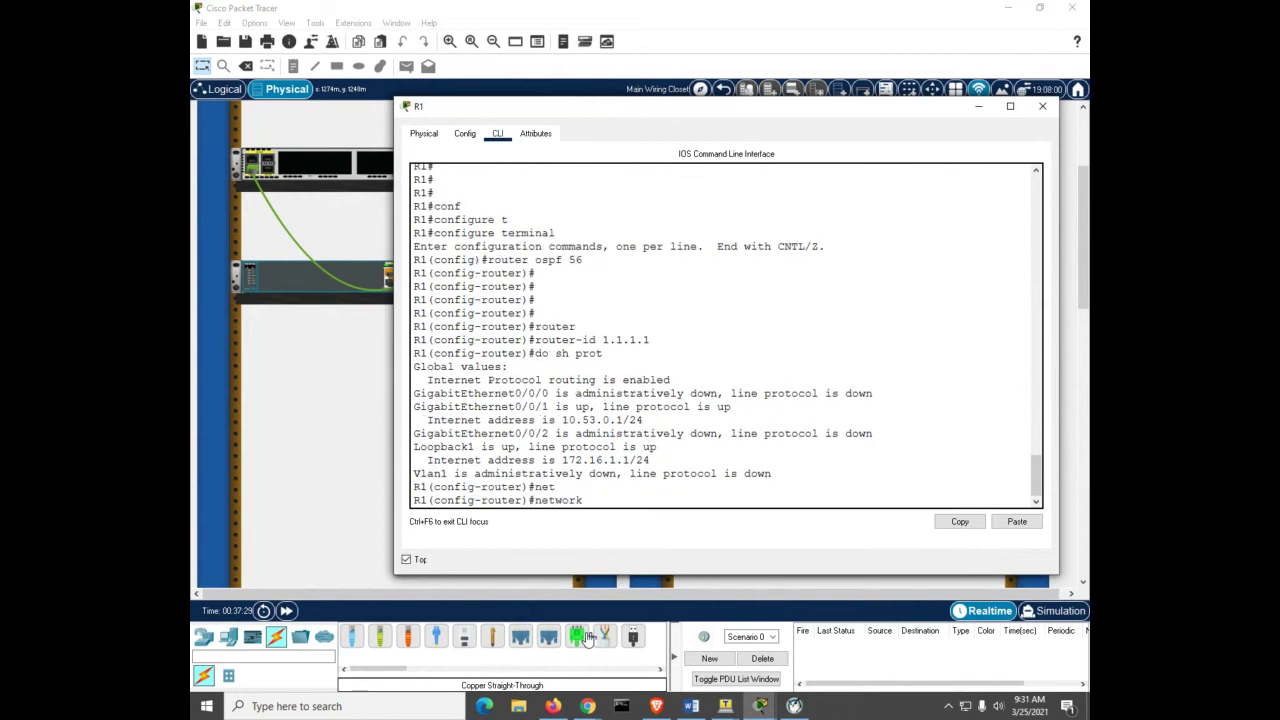
text(10.53.0.0)
text(0.0.0.255 a)
key(Tab)
text(0)
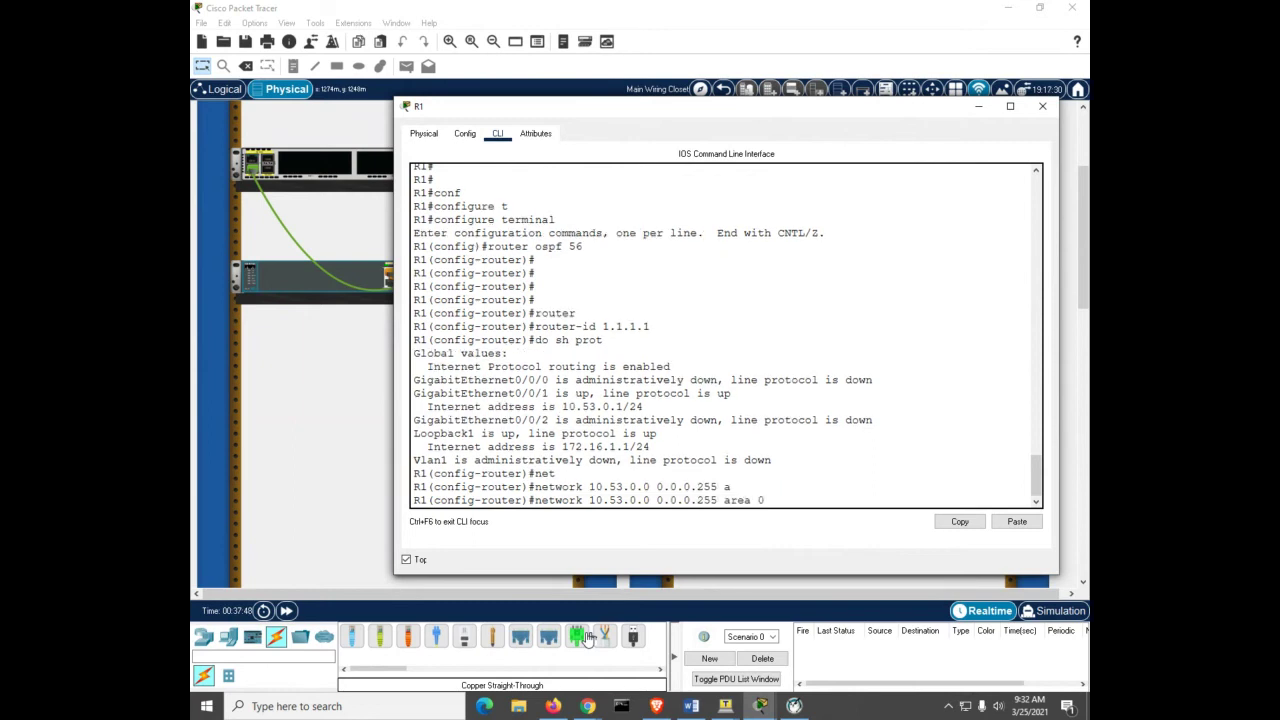
key(Return)
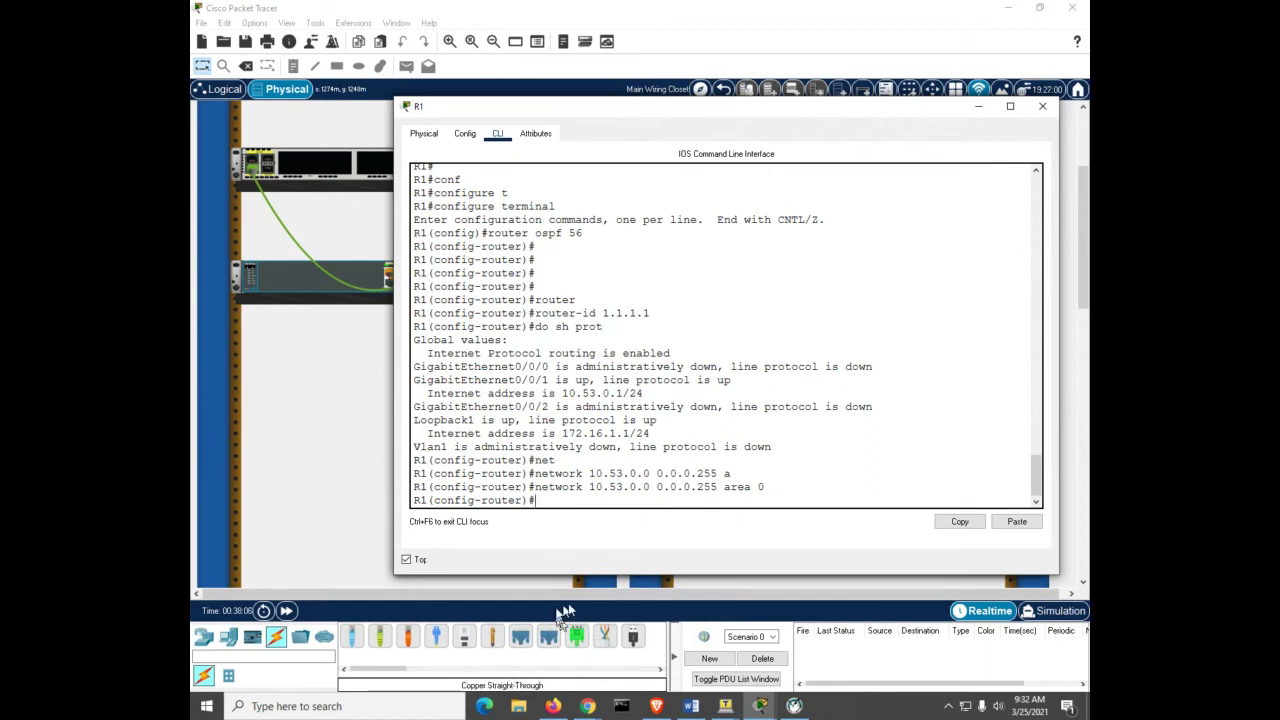
mouse_move(761, 708)
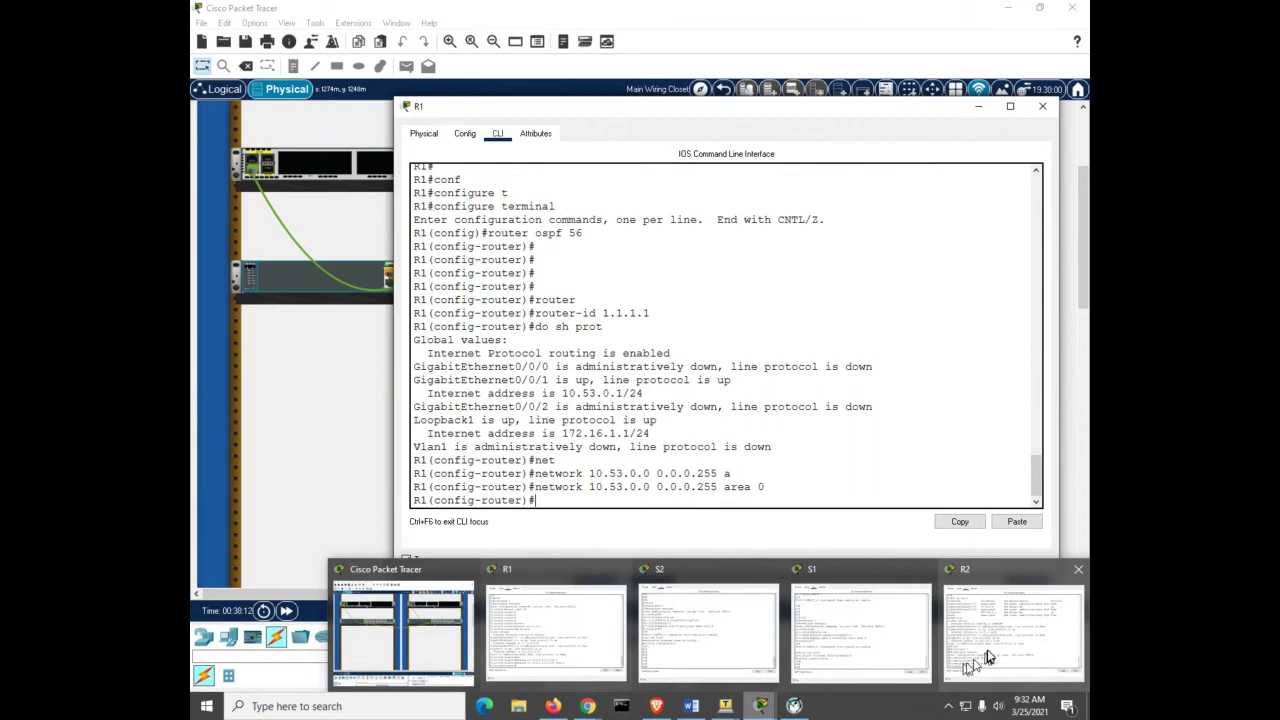
Step: On R2, add network 192.168.1.0 0.0.0.255 to OSPF area 0, fixing a mistyped first attempt
click(1013, 630)
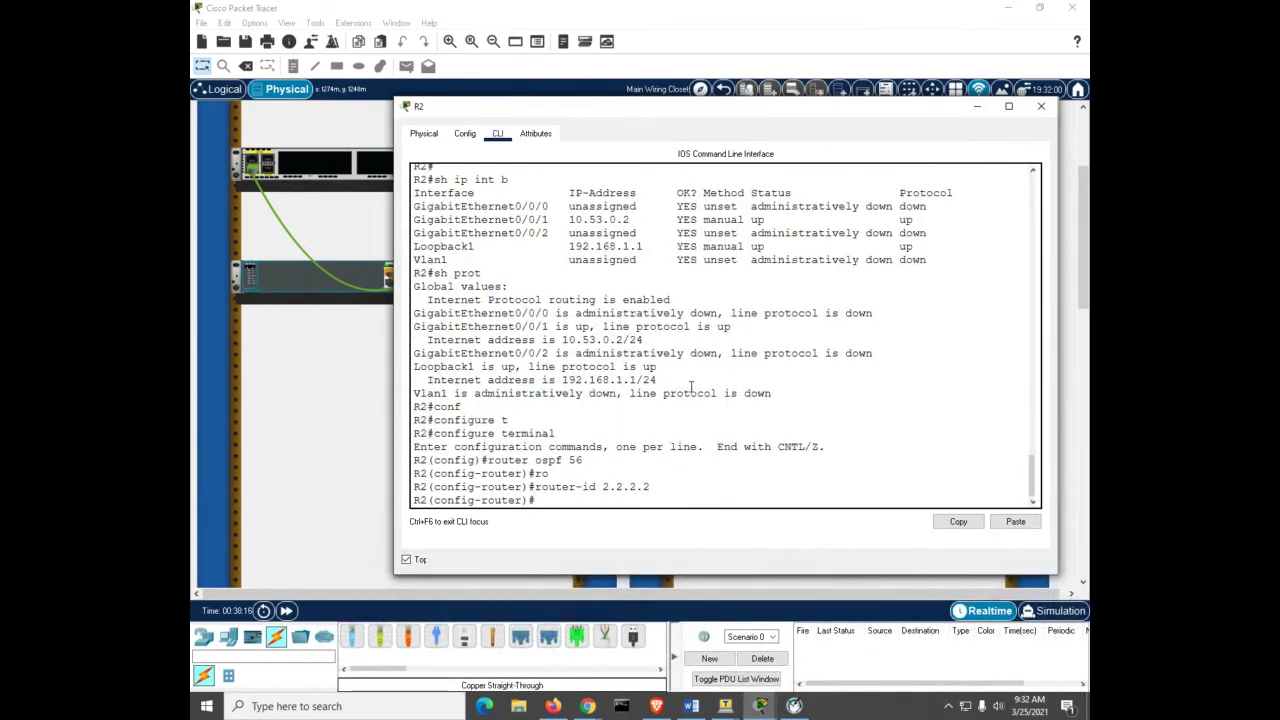
text(net)
key(Tab)
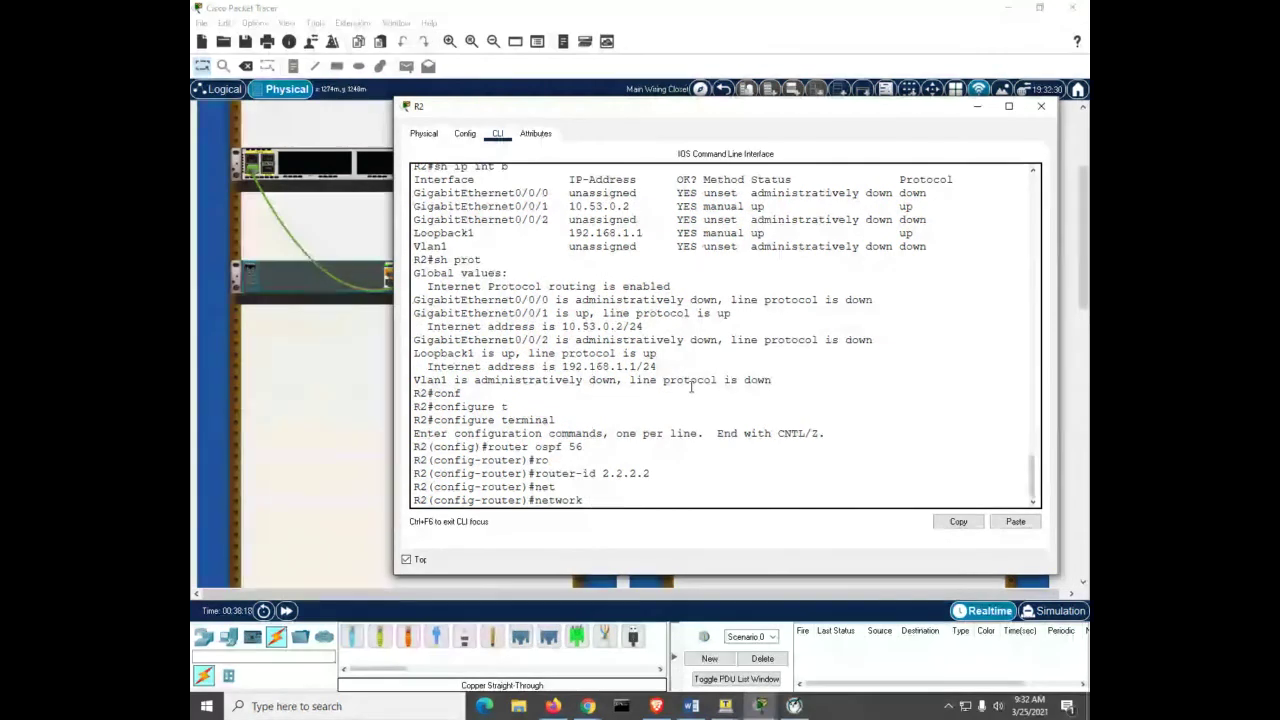
text(19)
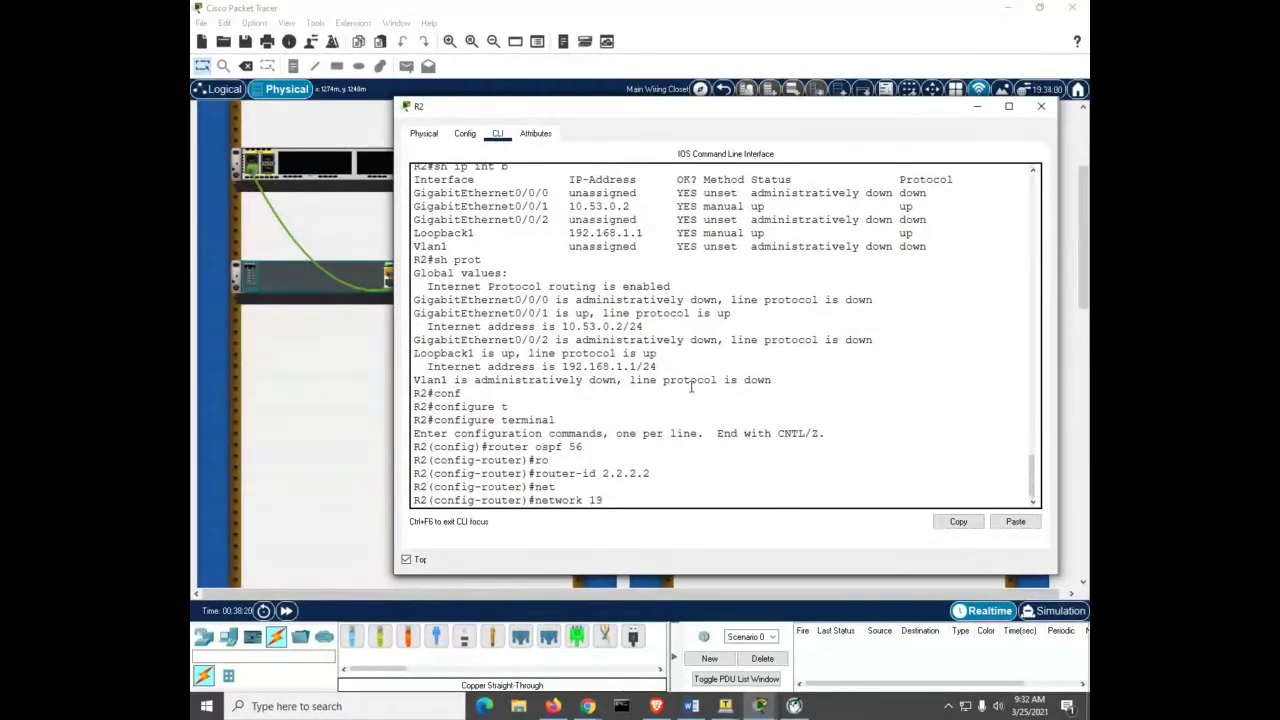
text(2.168.1 0 0.0.0.255 a)
key(Tab)
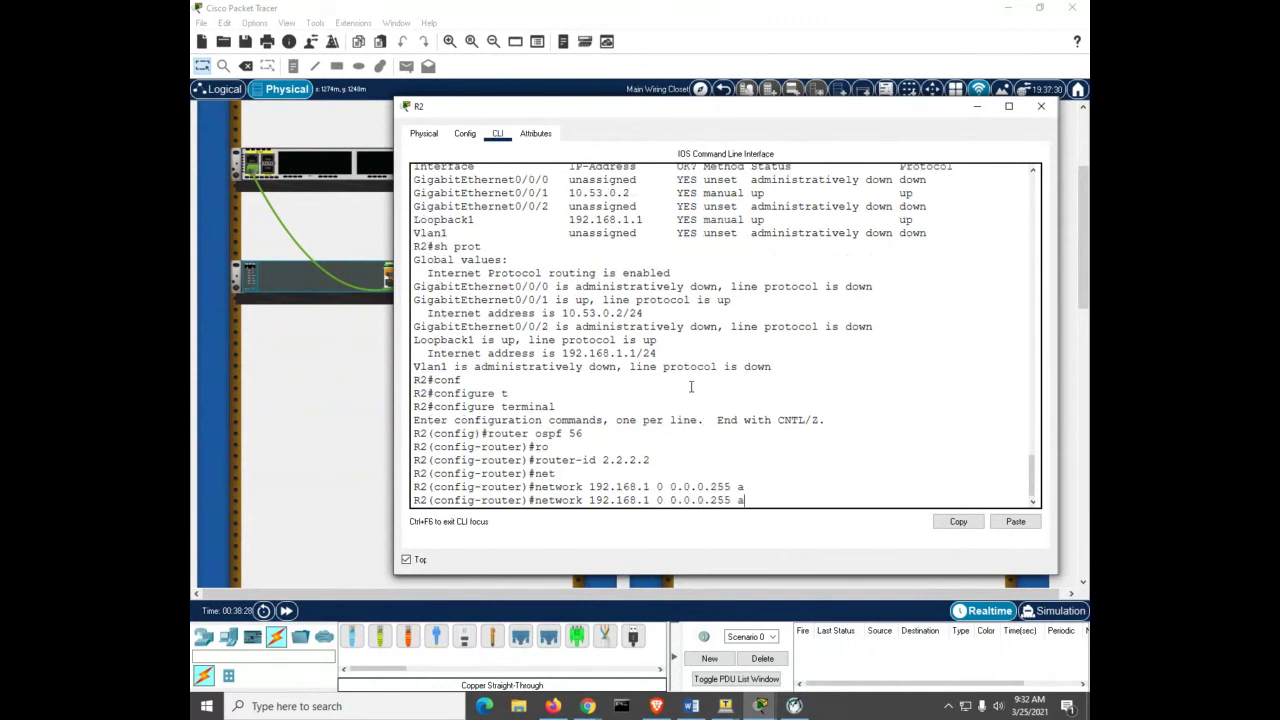
text(0)
key(BackSpace)
key(Tab)
key(BackSpace)
key(BackSpace)
key(BackSpace)
key(BackSpace)
key(BackSpace)
key(BackSpace)
key(BackSpace)
key(BackSpace)
key(BackSpace)
key(BackSpace)
key(BackSpace)
key(BackSpace)
key(BackSpace)
key(BackSpace)
key(BackSpace)
key(BackSpace)
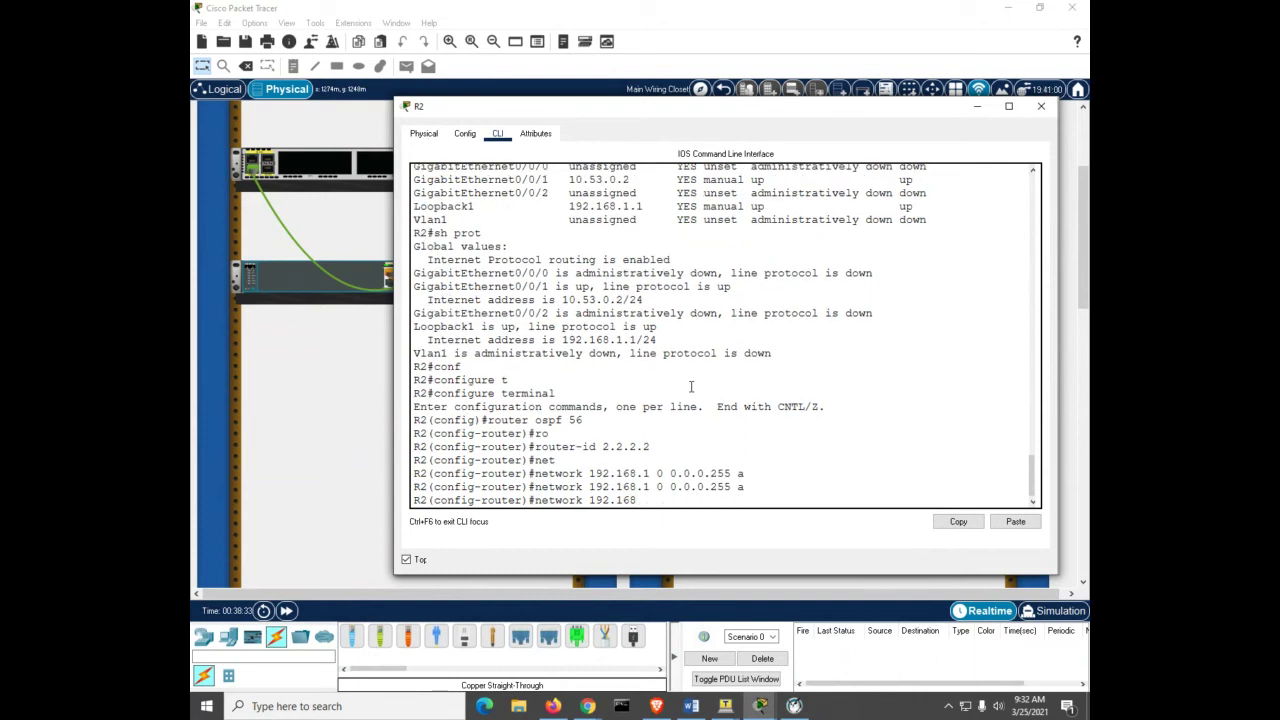
key(BackSpace)
key(BackSpace)
key(BackSpace)
key(BackSpace)
key(BackSpace)
key(BackSpace)
key(BackSpace)
key(BackSpace)
key(BackSpace)
key(BackSpace)
key(BackSpace)
key(BackSpace)
key(BackSpace)
key(BackSpace)
key(BackSpace)
text(net)
key(Tab)
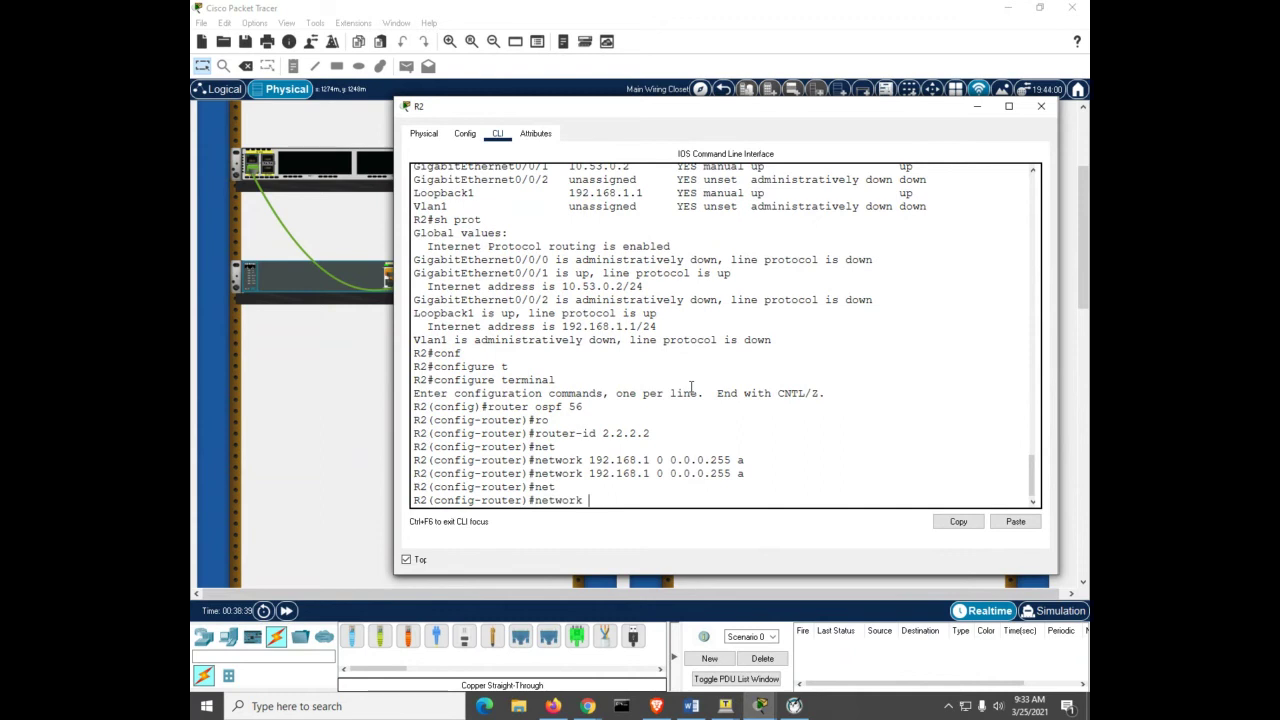
text(192.168.1.0 0.0.0.255 area 0)
key(Return)
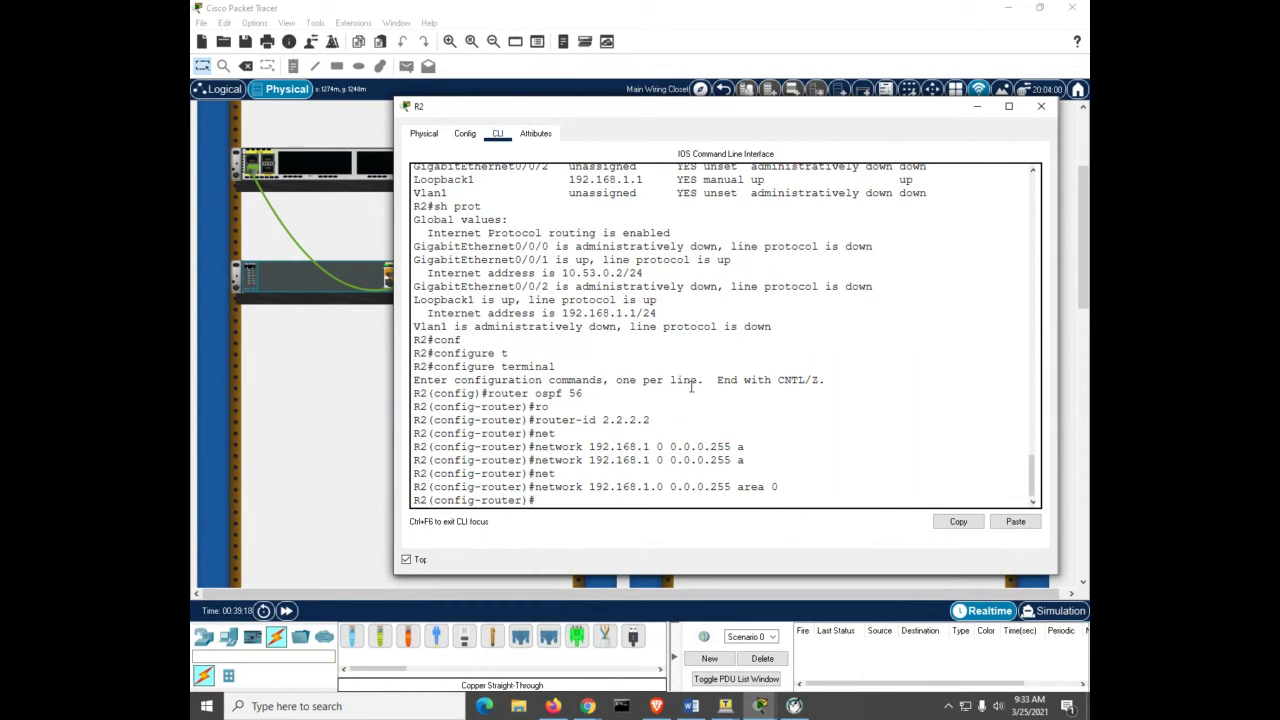
Step: Add network 10.53.0.0 0.0.0.255 to area 0 and exit configuration mode with Ctrl+Z
text(net)
key(Tab)
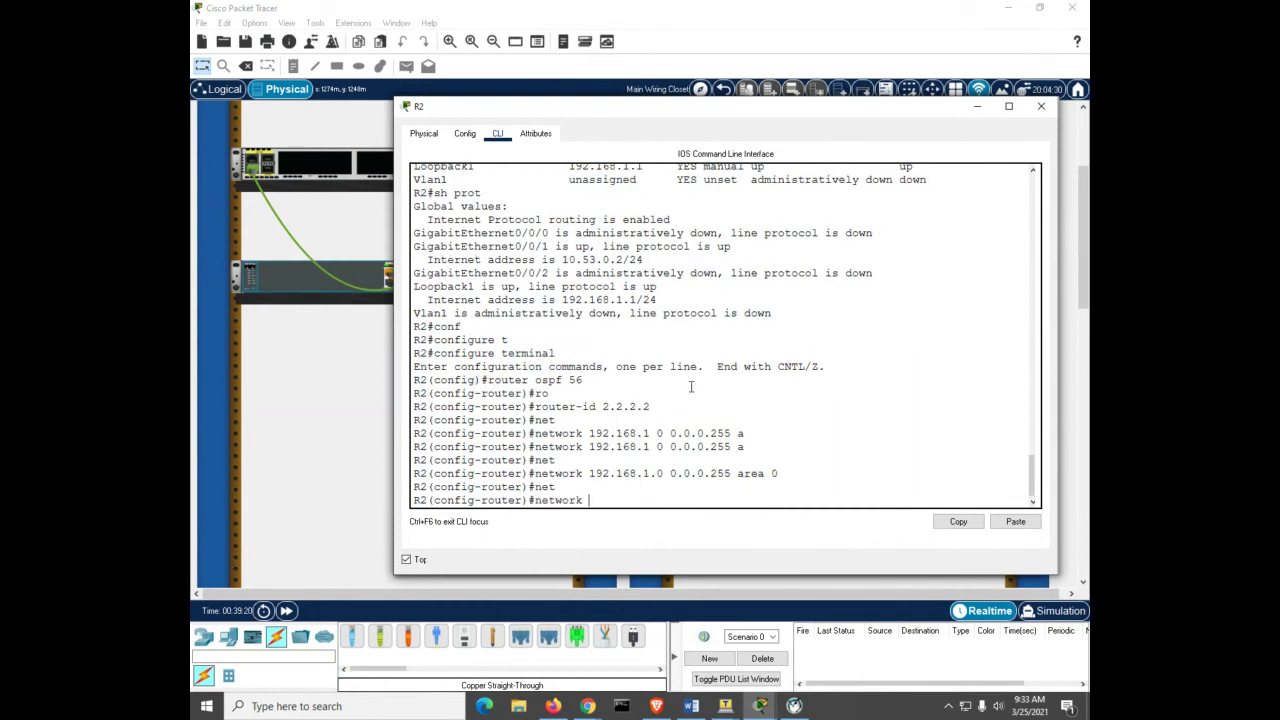
text(10.53.0.0 0.0.0.255 a)
key(Tab)
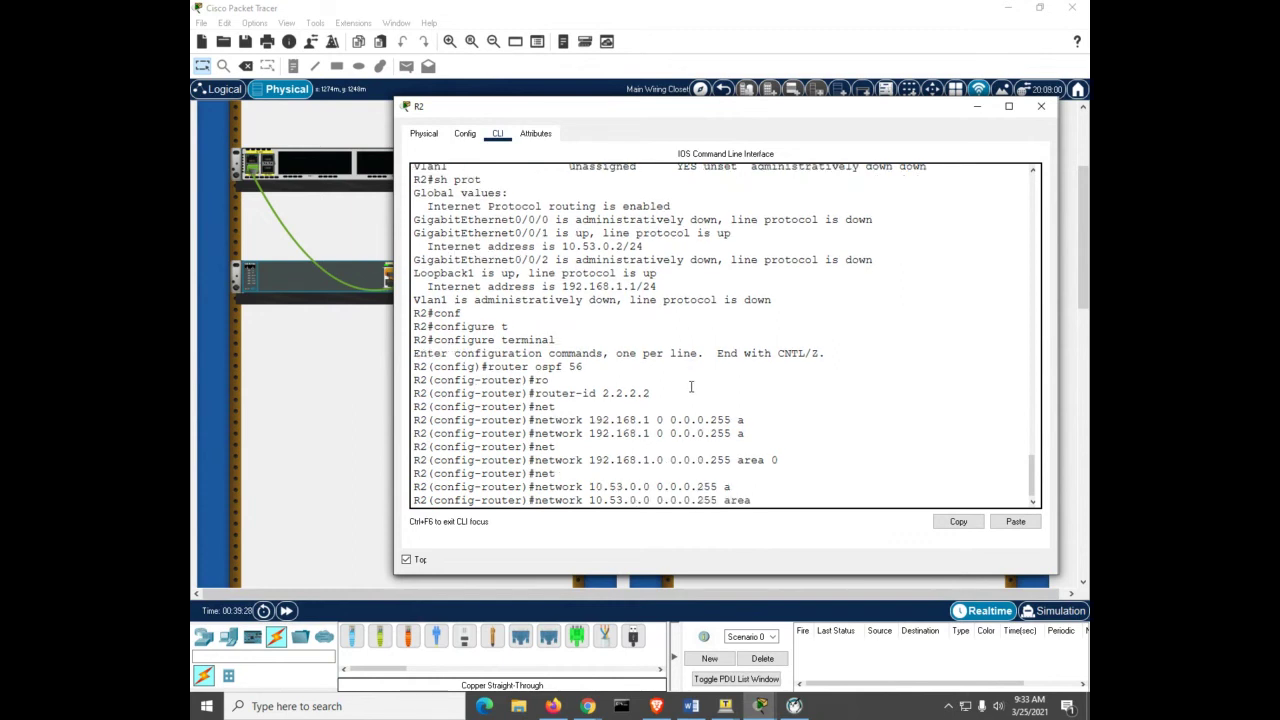
text(0)
key(Return)
key(ctrl+z)
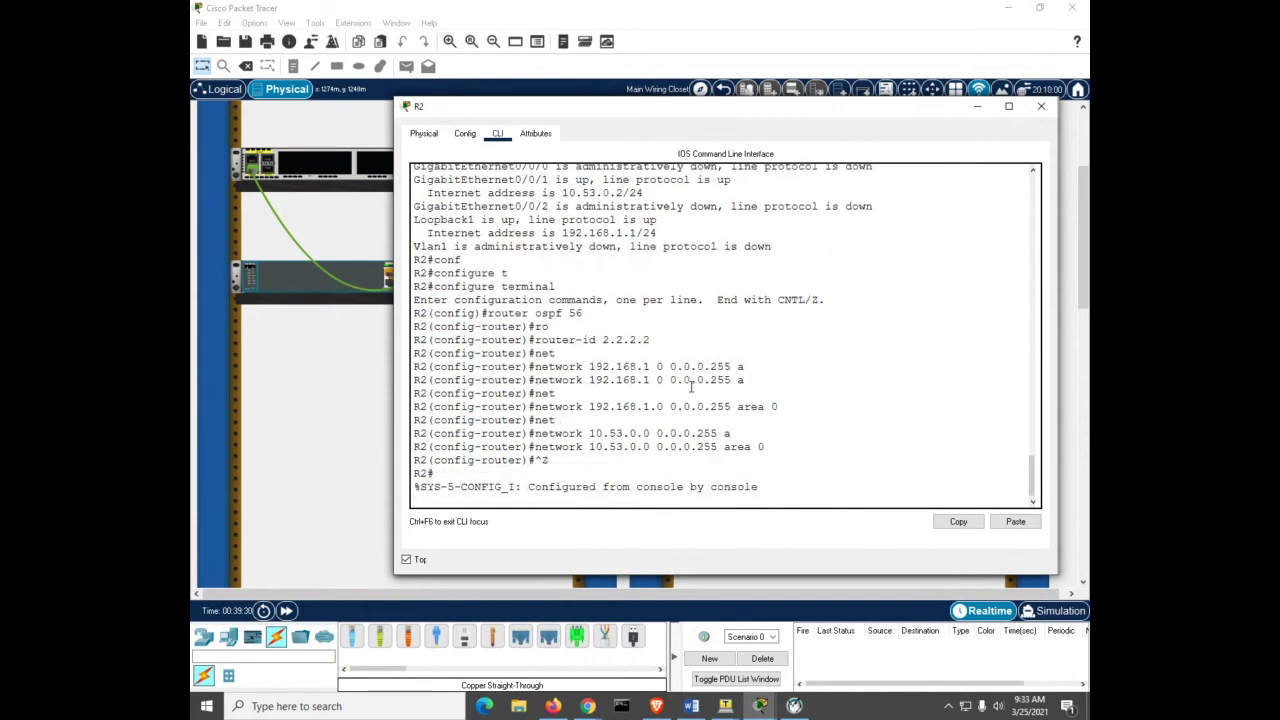
Step: Refresh R2's prompt and wait for the adjacency with 1.1.1.1 to reach FULL
key(Return)
key(Return)
key(Return)
key(Return)
key(Return)
key(Return)
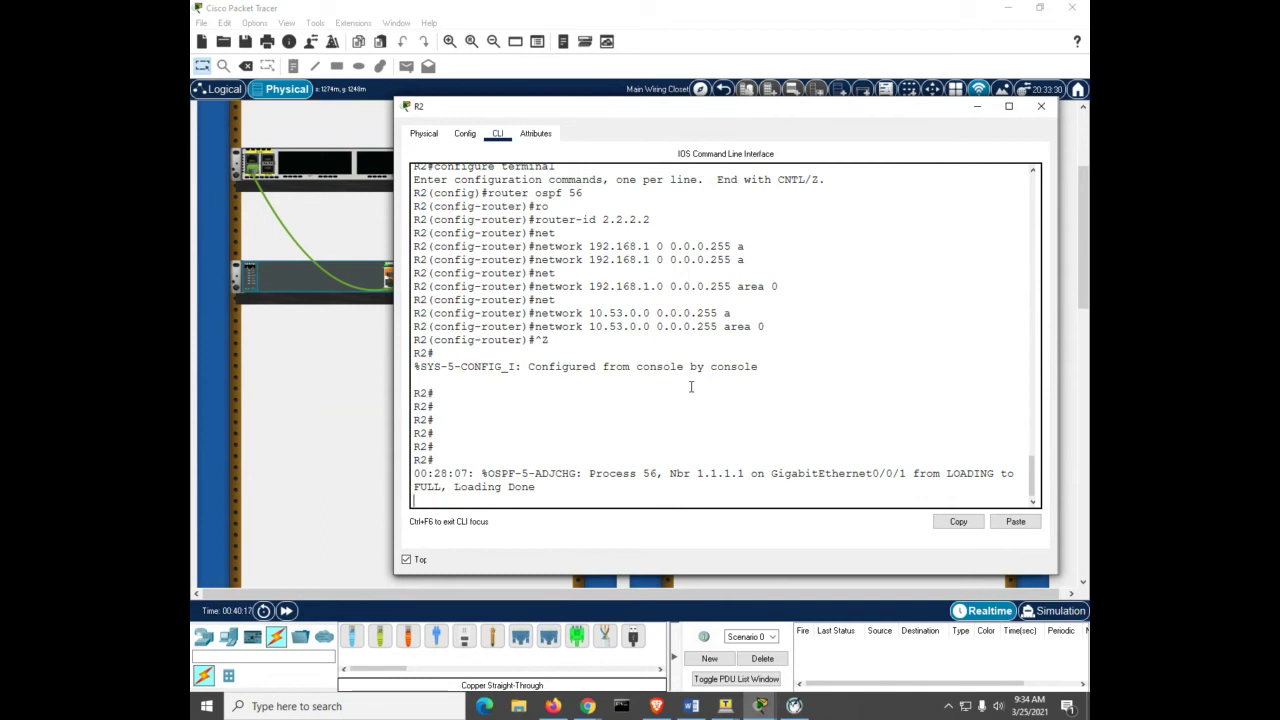
Step: List R2's OSPF neighbors, showing 1.1.1.1 as FULL/DR
key(Return)
text(sh ip o)
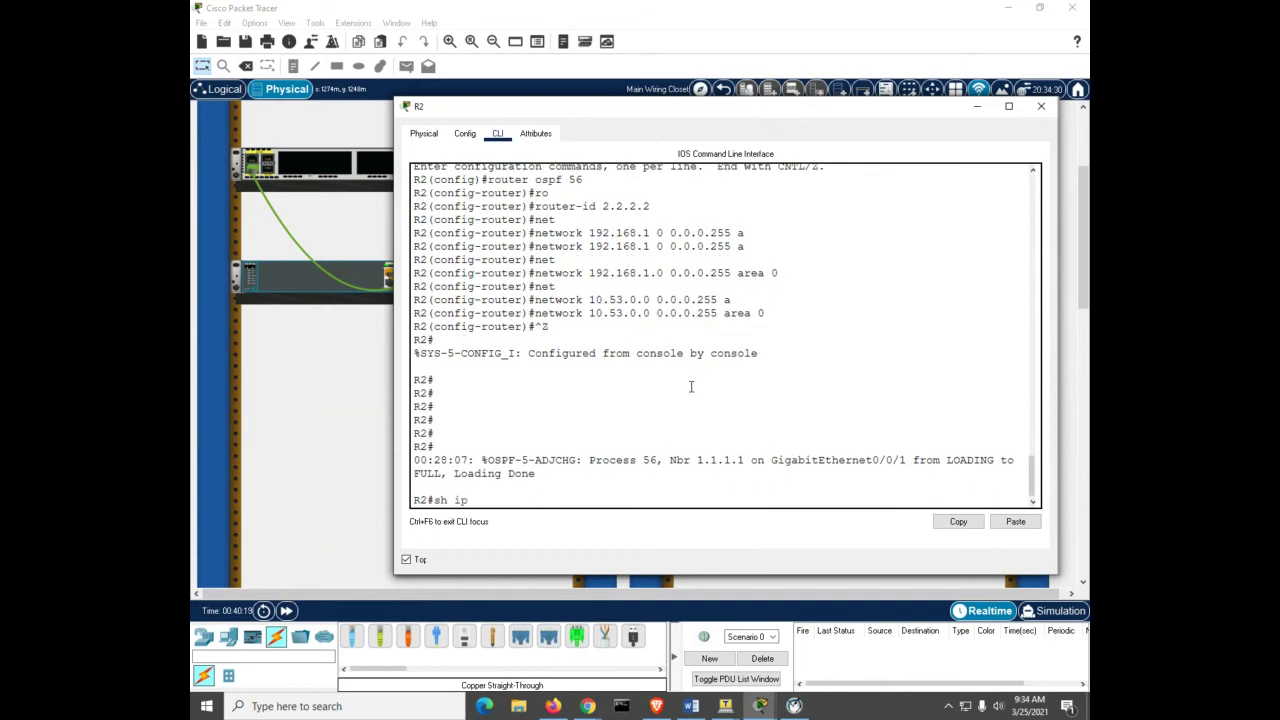
key(Tab)
text(n)
key(Tab)
key(Return)
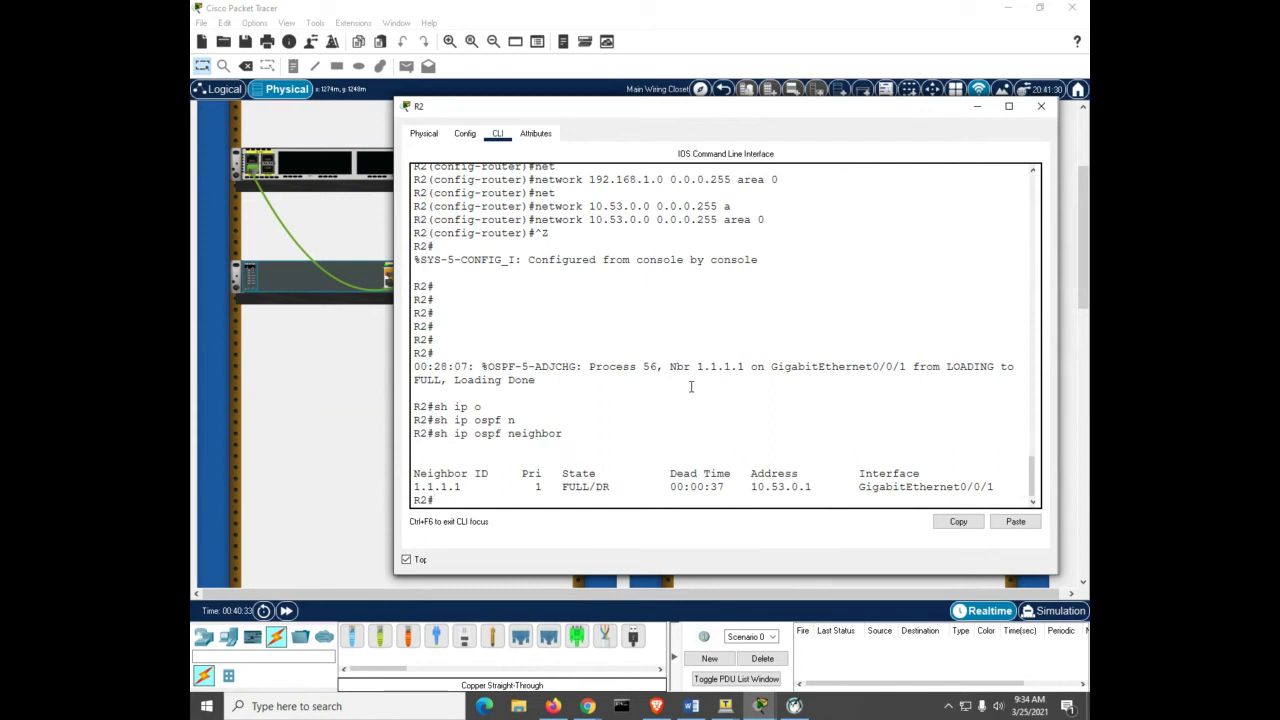
Step: Show R2's OSPF details for g0/0/1: BDR, cost 1, hello 10, dead 40
text(sh ip os)
key(Tab)
text(i)
key(Tab)
text(g0)
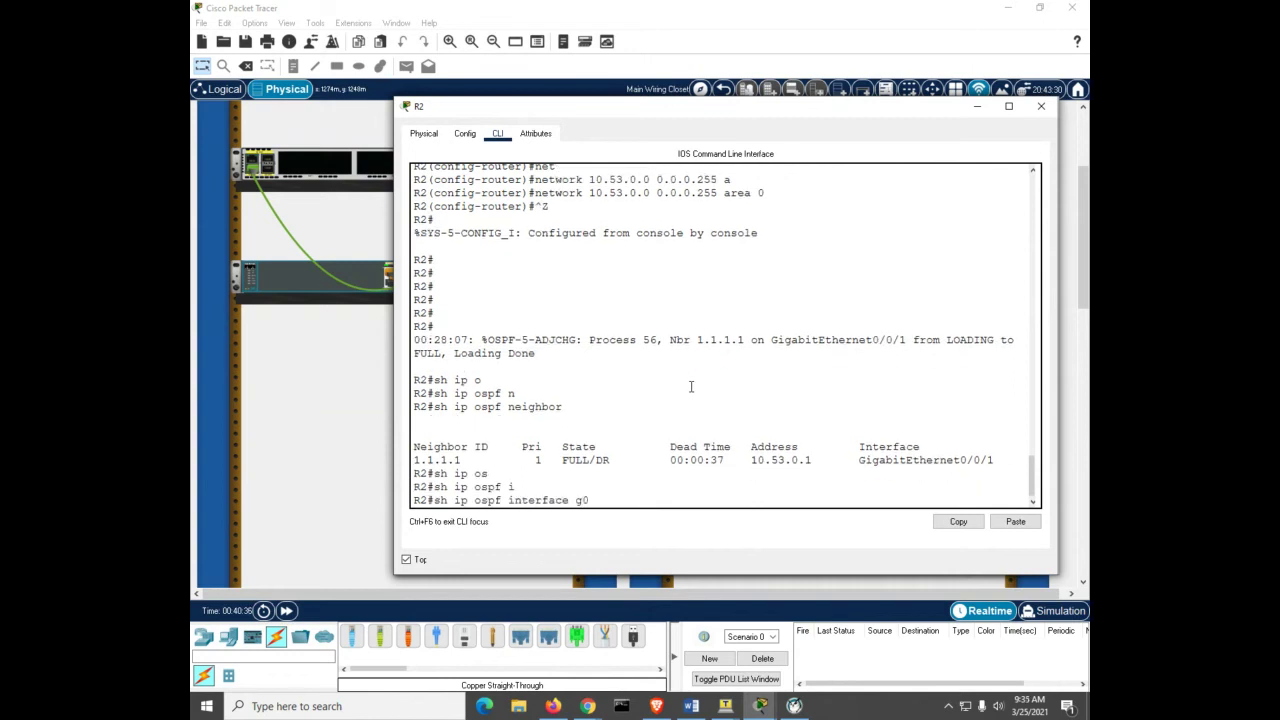
text(/0/1)
key(Return)
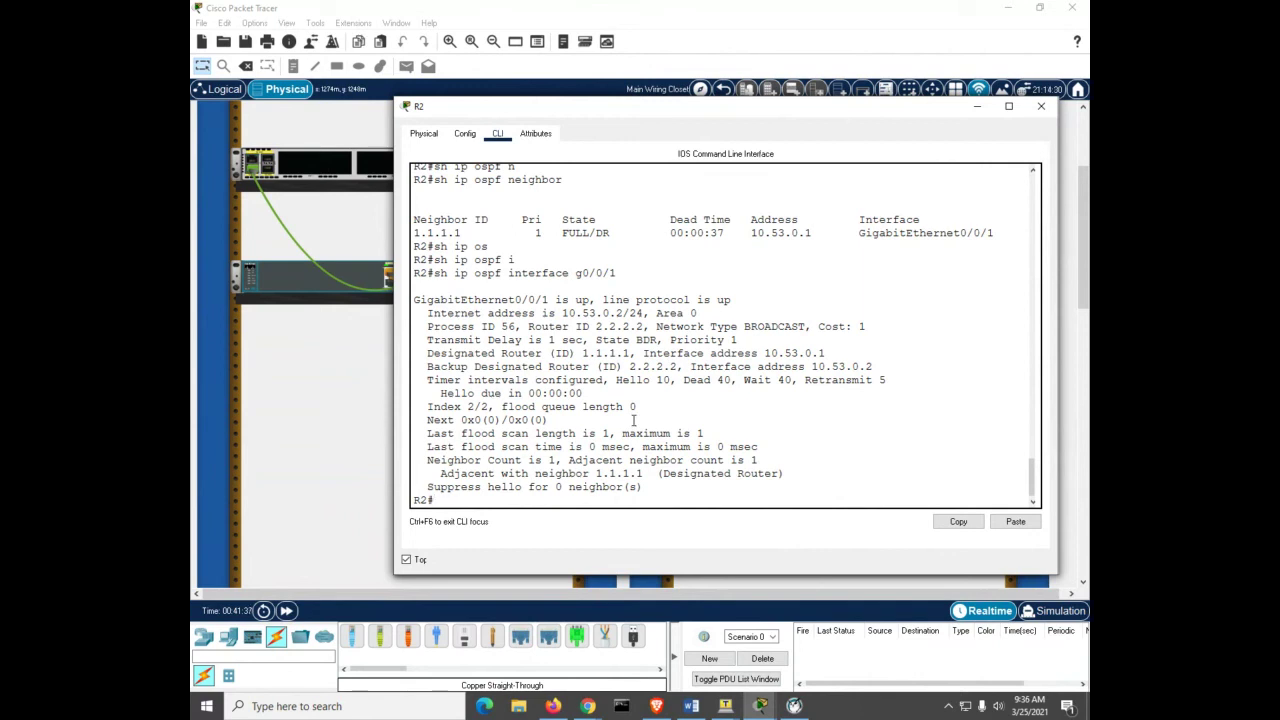
text(sh)
Step: On R1, exit configuration mode and display the routing table with OSPF route 192.168.1.1/32
mouse_move(757, 710)
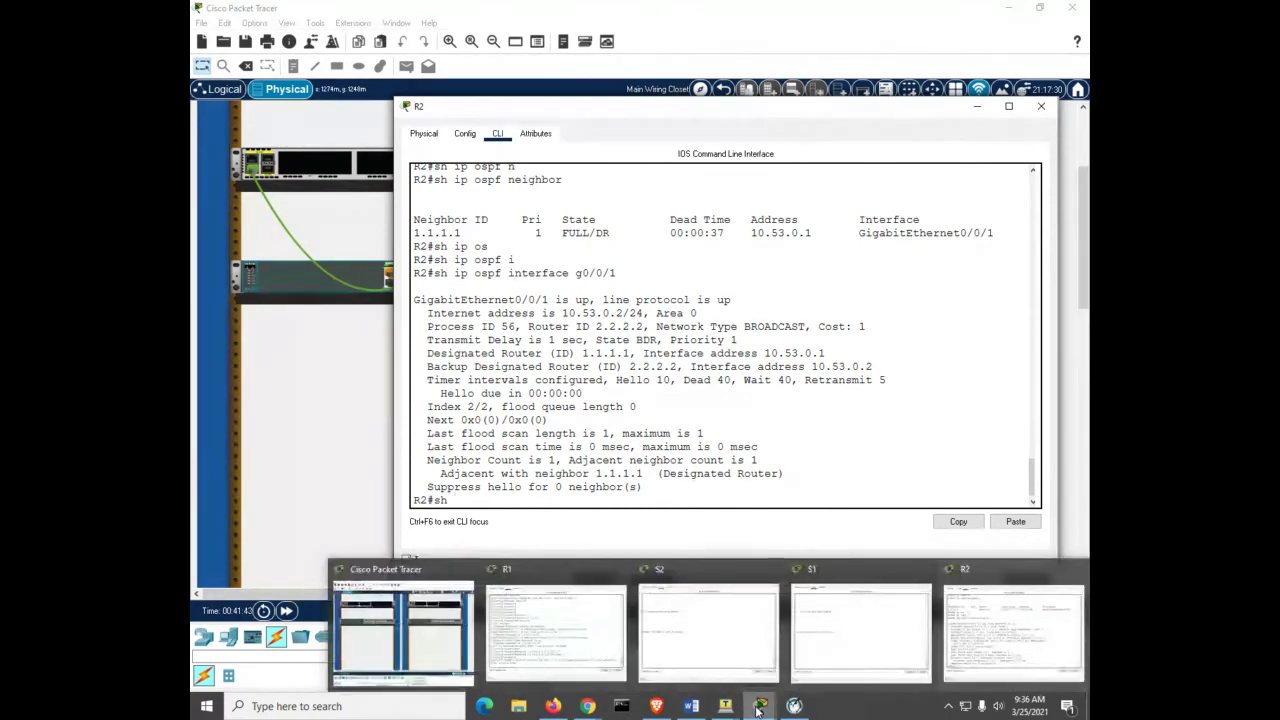
click(594, 652)
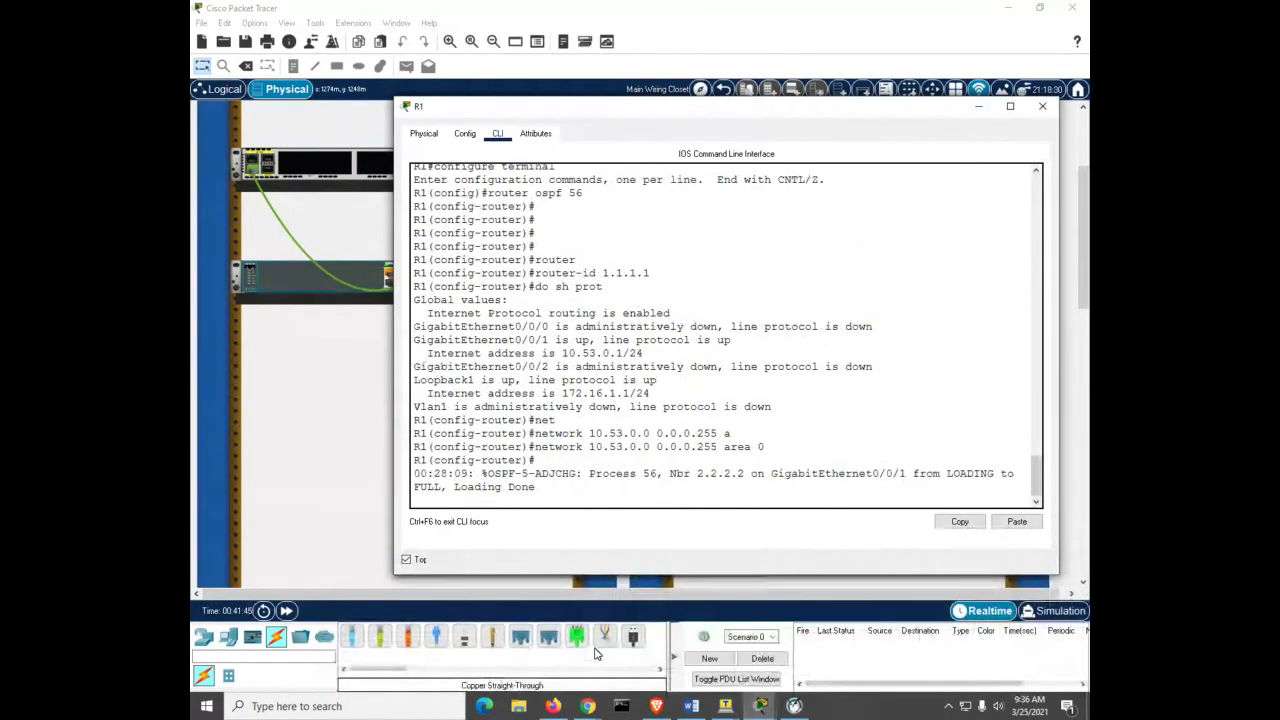
key(ctrl+z)
key(Return)
key(Return)
key(Return)
text(sh ip ro)
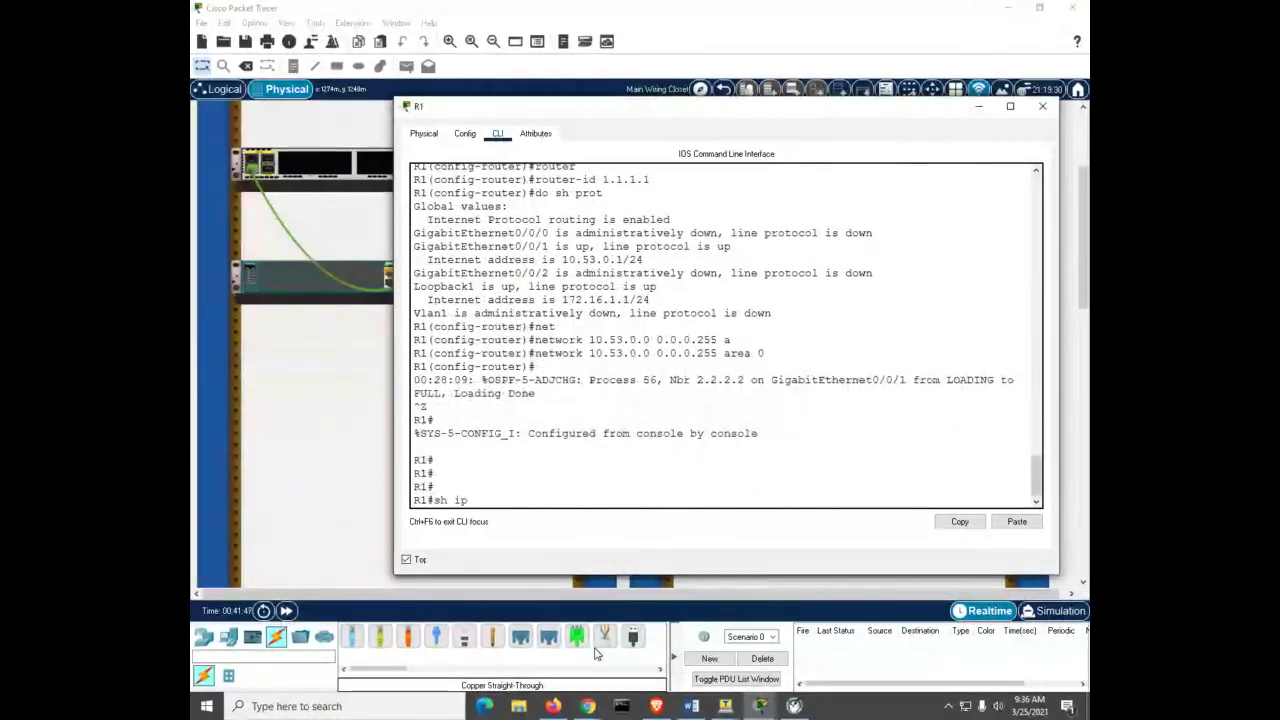
key(Tab)
key(Return)
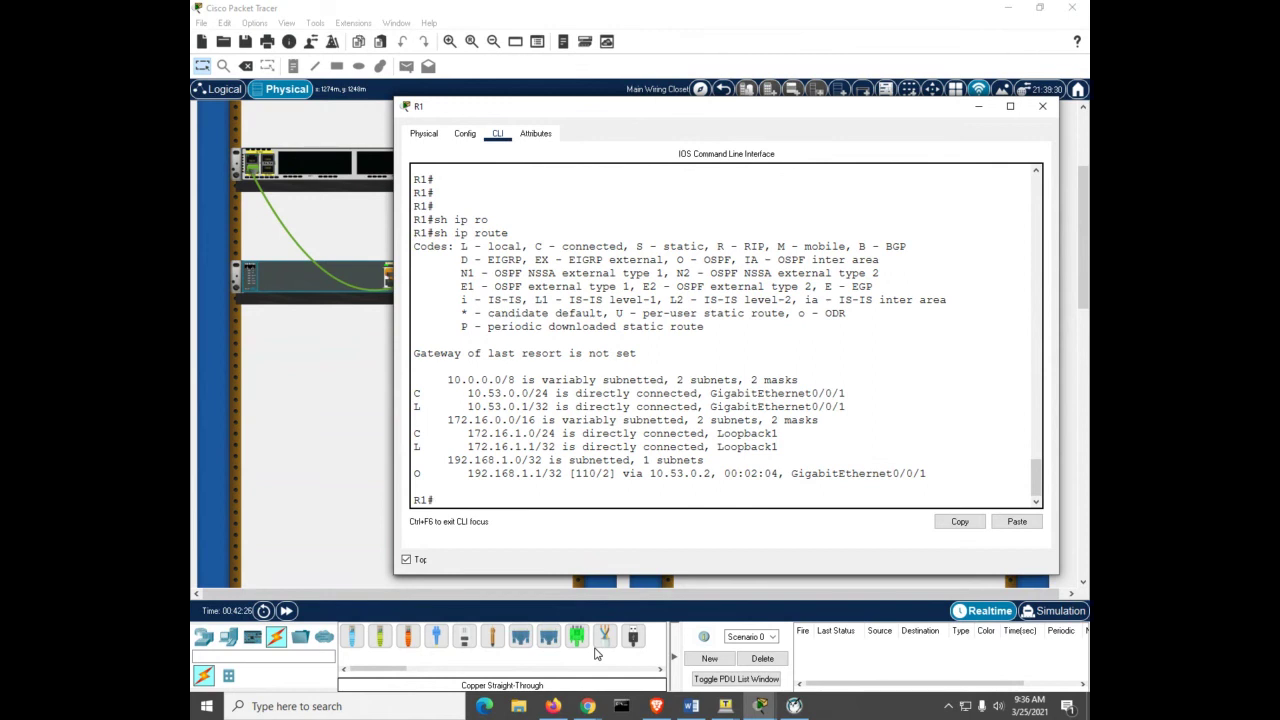
Step: Ping 192.168.1.1 from R1 twice, confirming 5/5 success
text(ping 192.168.1.1)
key(Return)
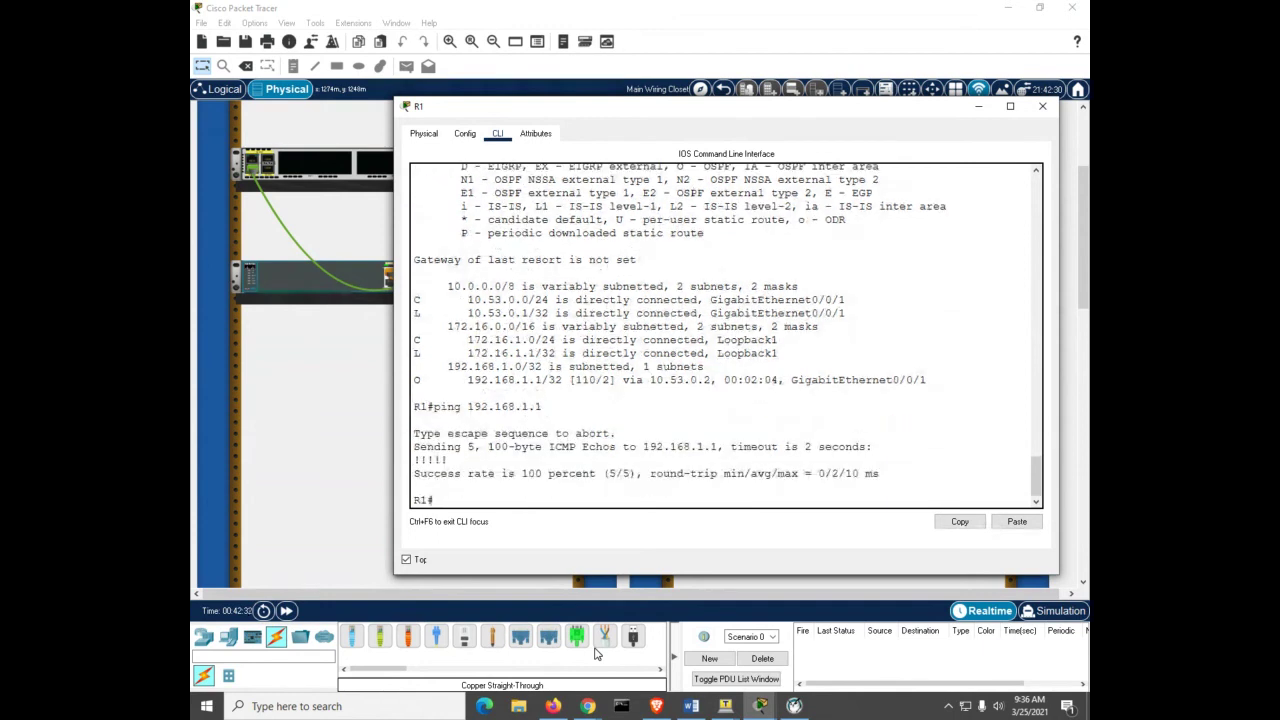
key(Up)
key(Return)
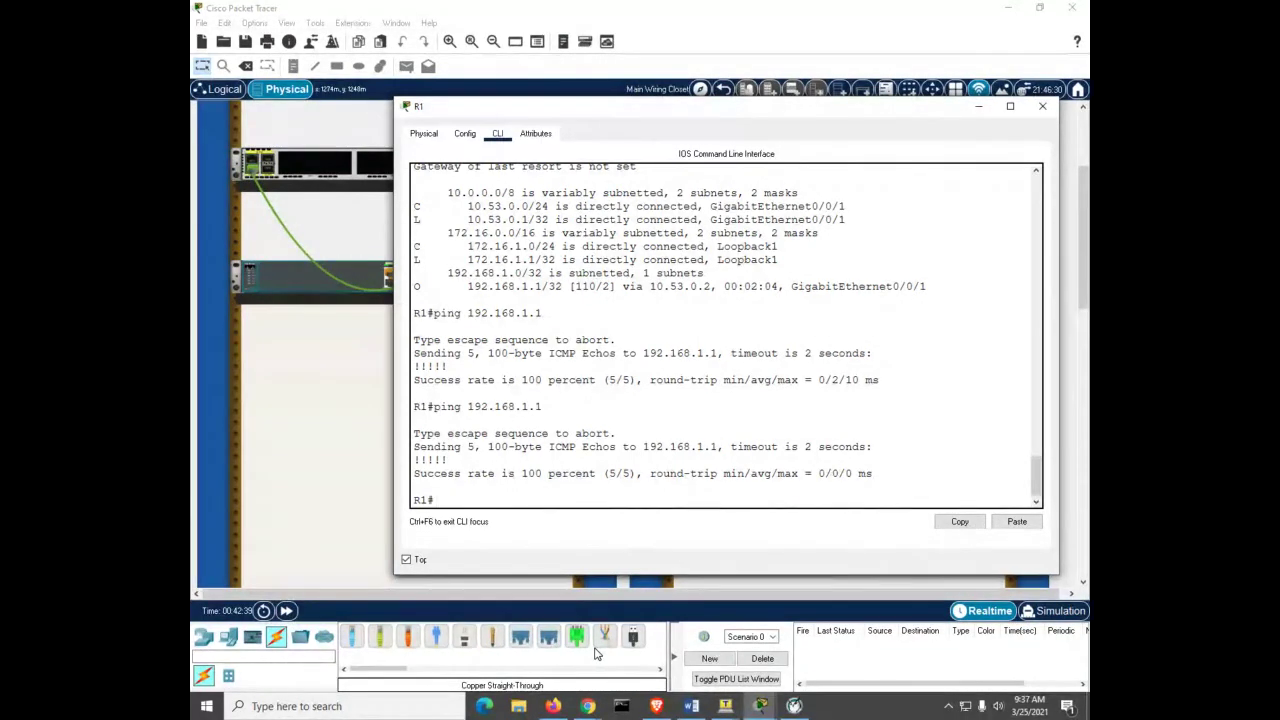
text(sh ip prot)
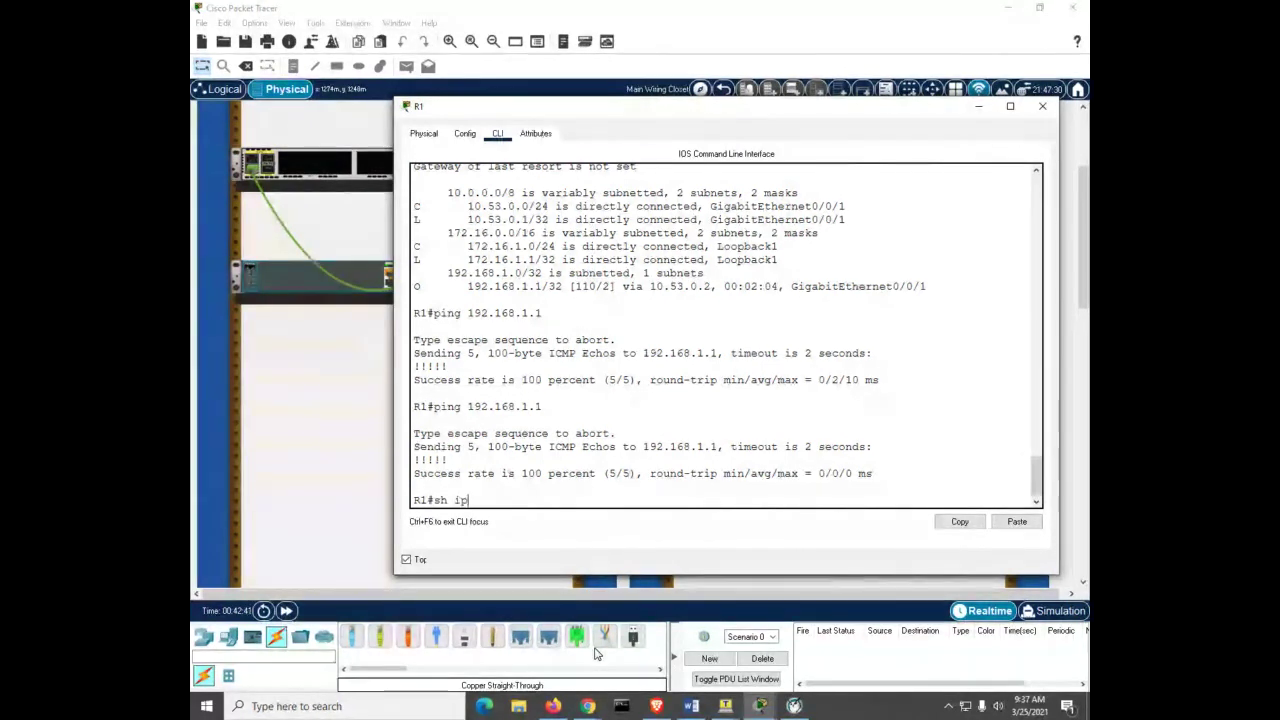
Step: Run show ip protocols on R1: OSPF 56, router ID 1.1.1.1, gateways 1.1.1.1 and 2.2.2.2
key(Return)
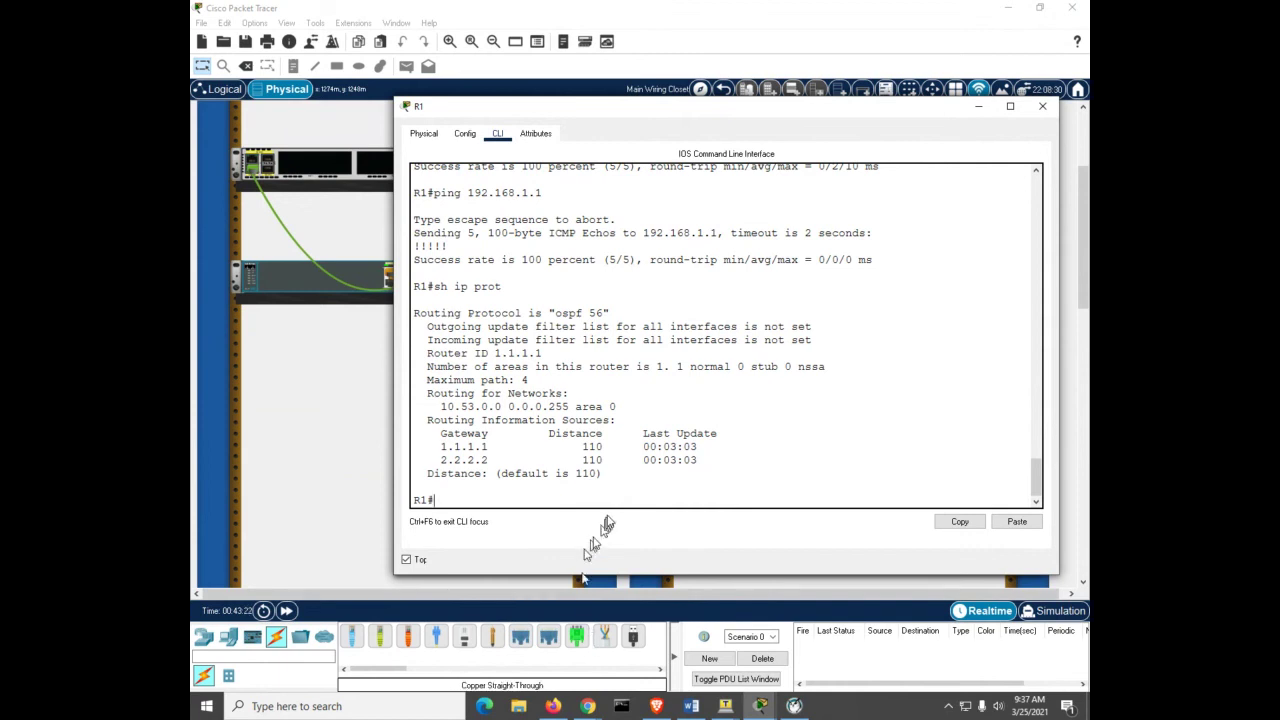
click(644, 477)
Step: Set OSPF priority 50 on R1's interface g0/0/1
text(conf)
key(Tab)
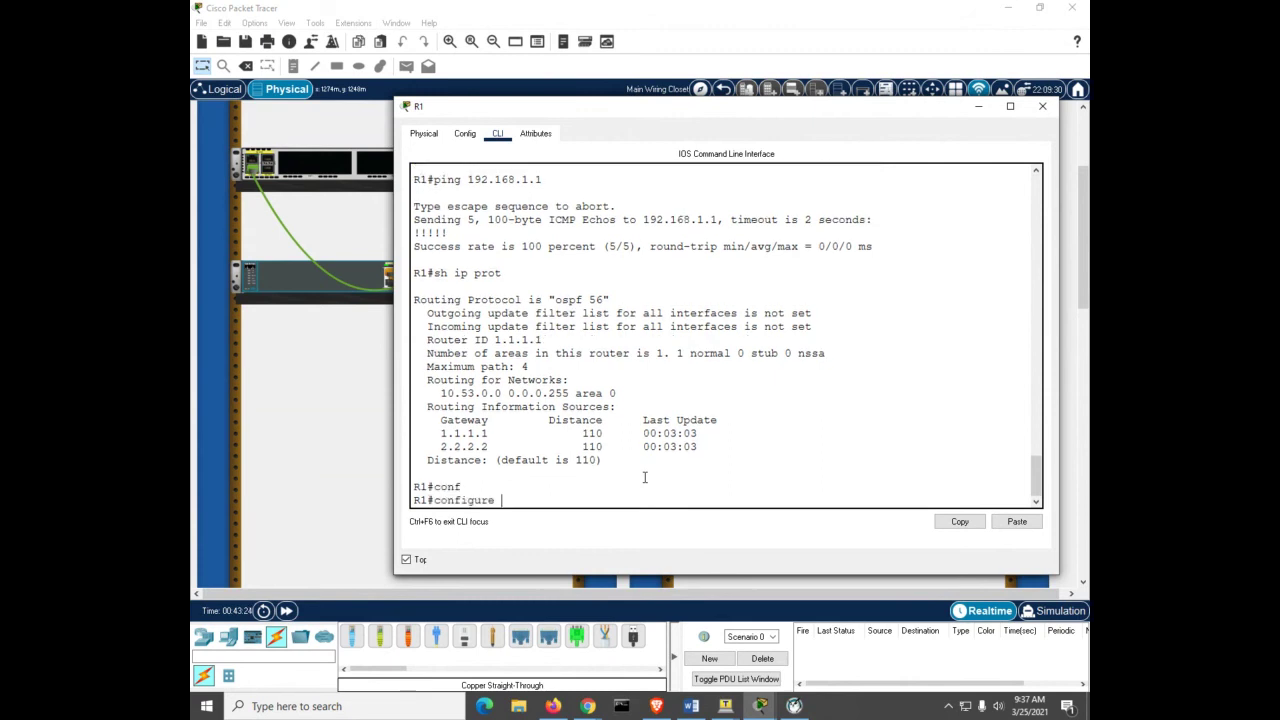
text(rt)
key(BackSpace)
key(BackSpace)
text(t)
key(Tab)
key(Return)
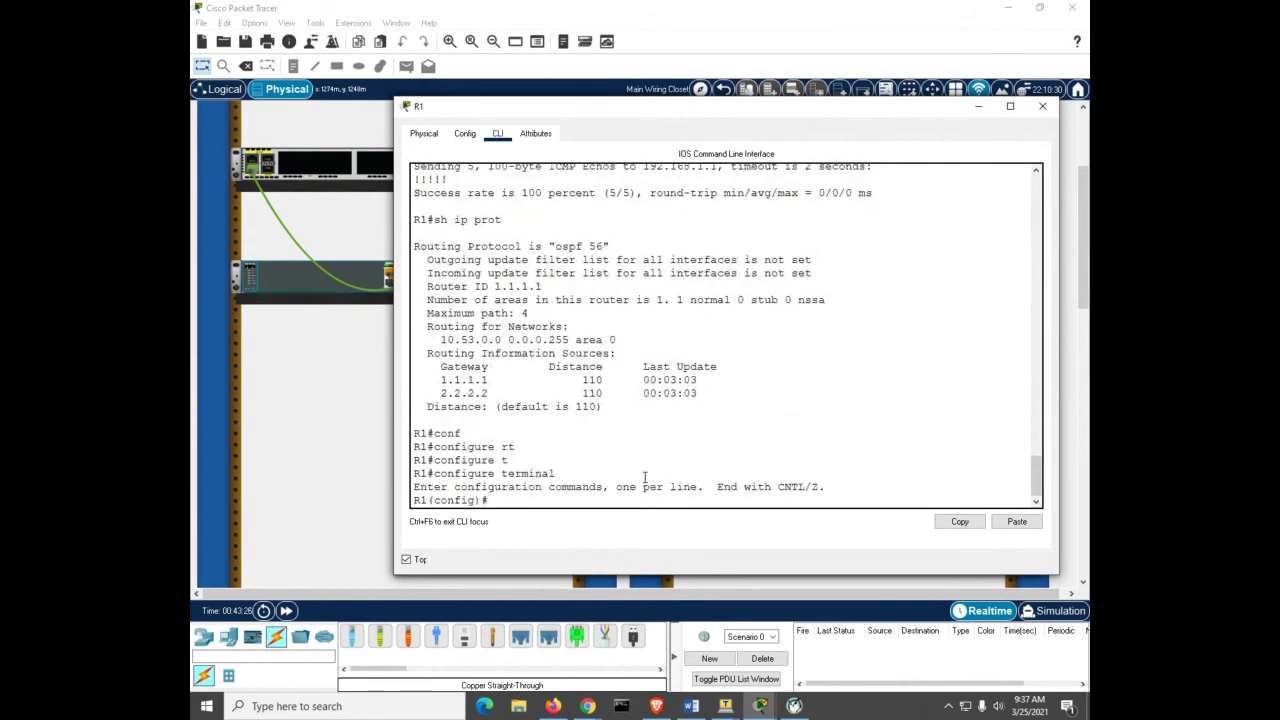
text(int)
key(Tab)
text(g0/0/1)
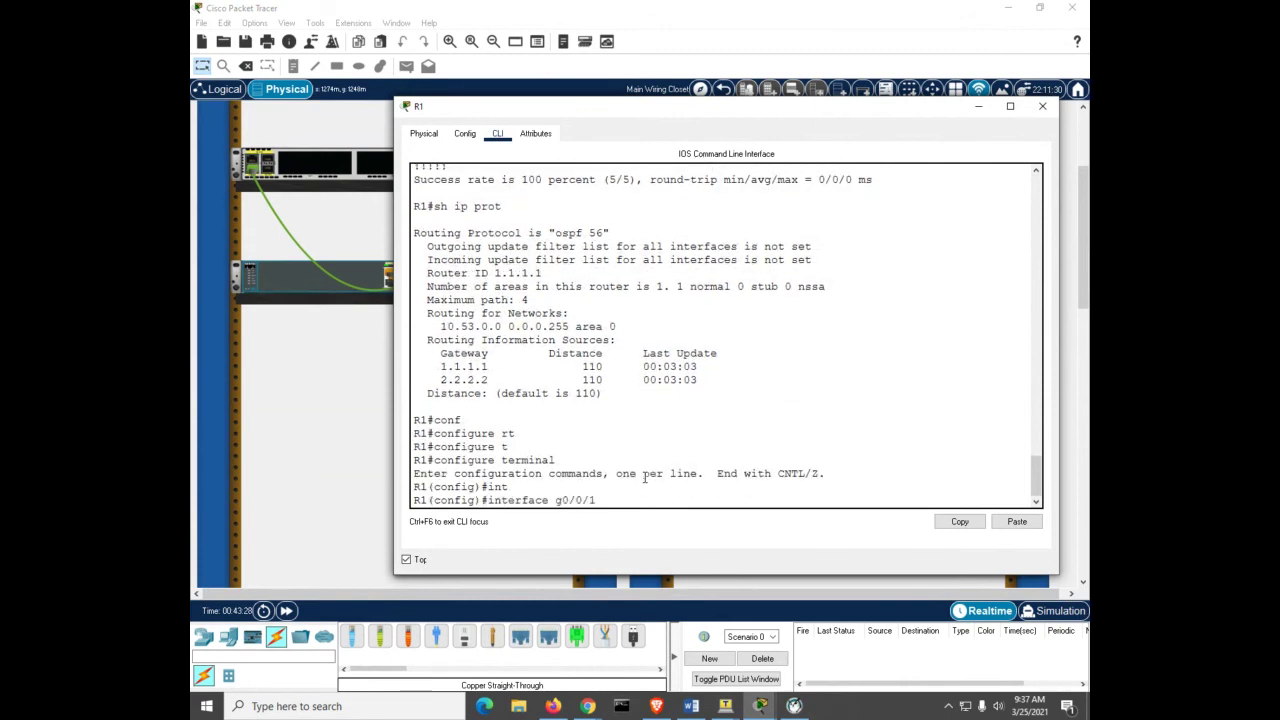
key(Return)
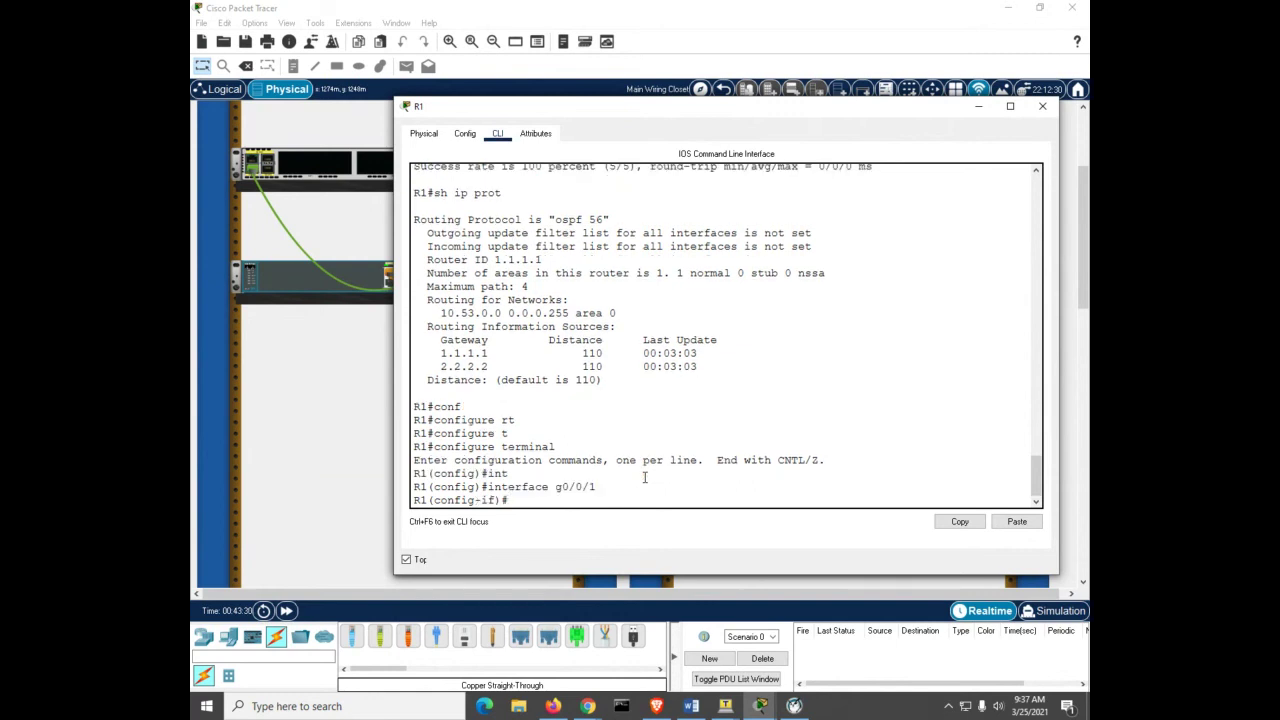
text(ip ospf pr)
key(Tab)
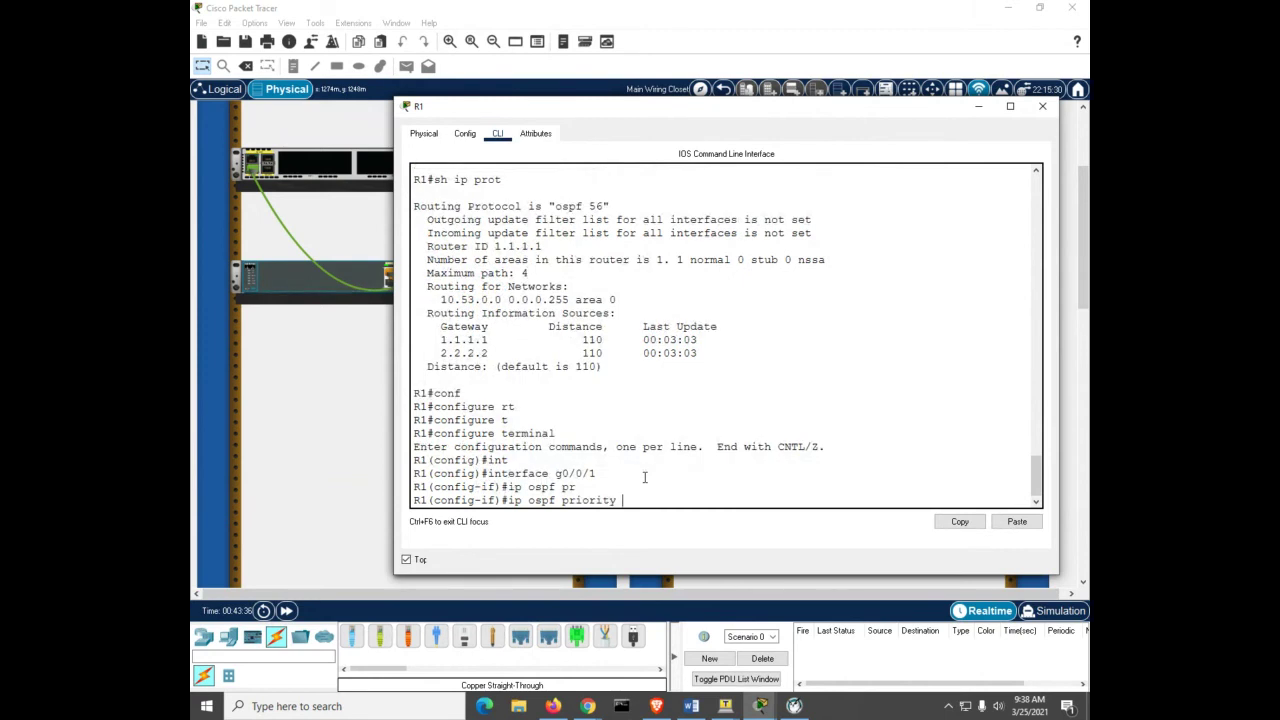
text(50)
key(Return)
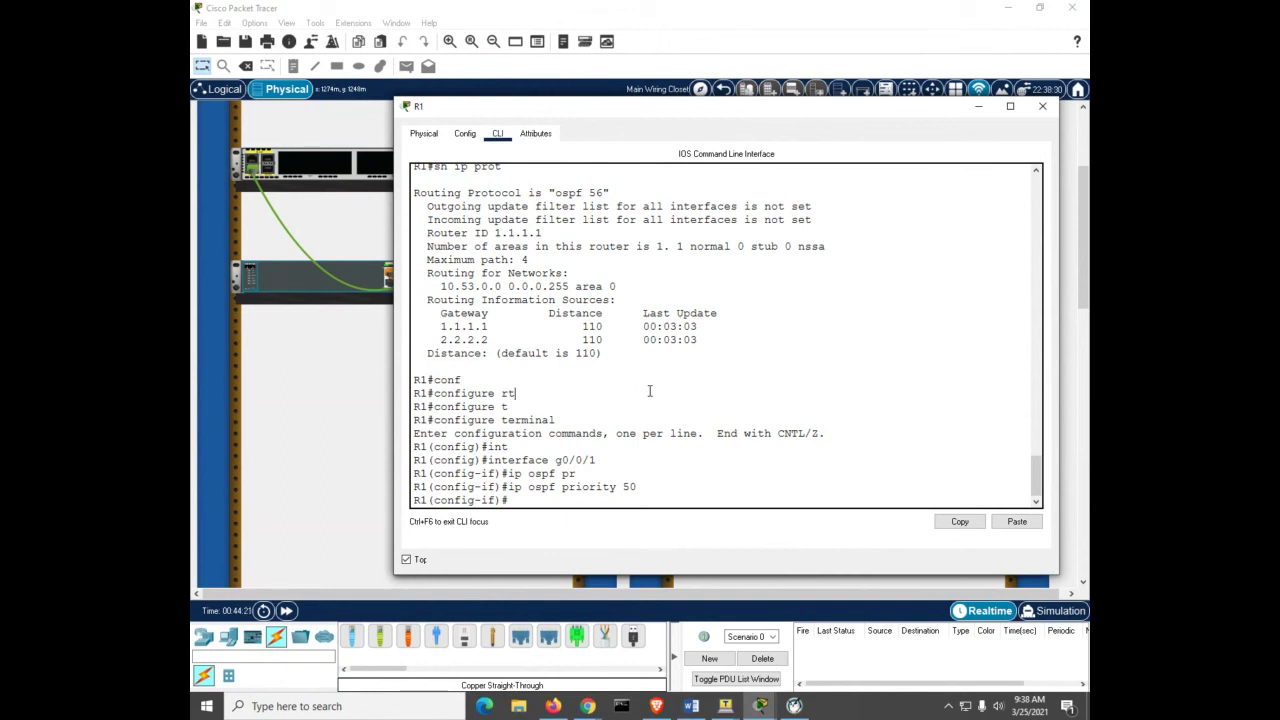
Step: Set the OSPF hello interval on R1's g0/0/1 to 30 seconds
text(ip o)
key(Tab)
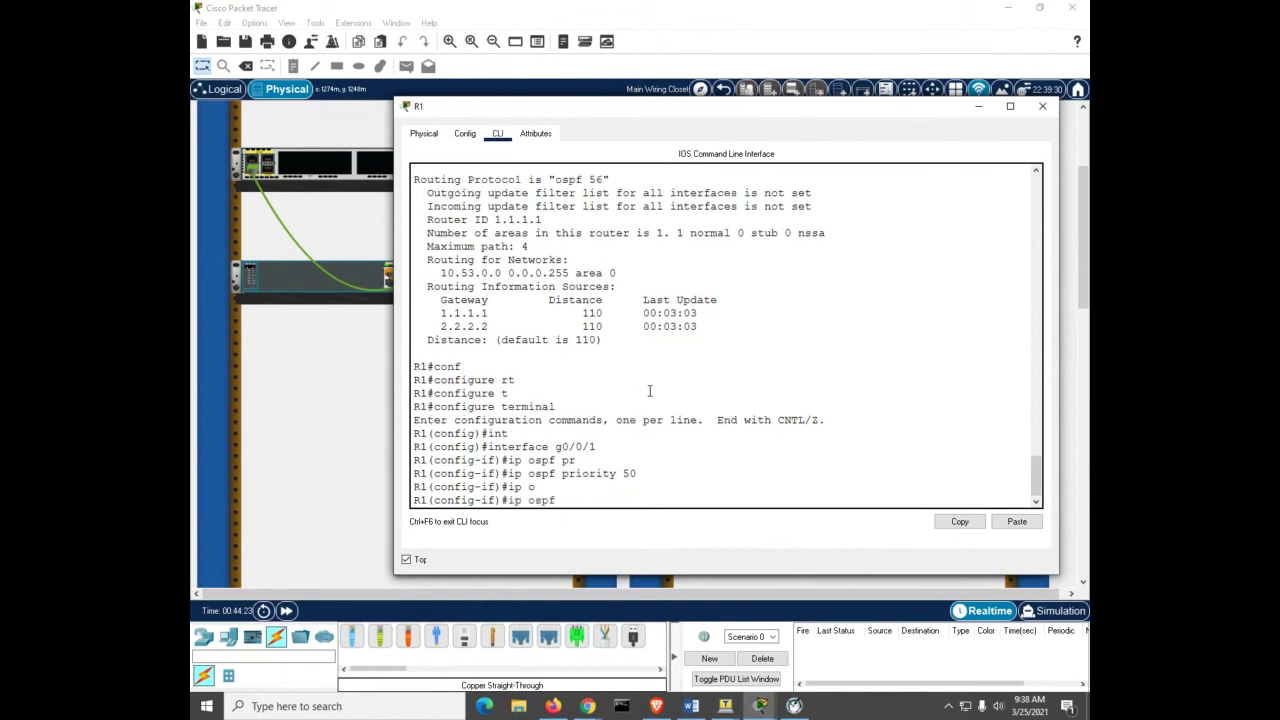
text(h)
key(Tab)
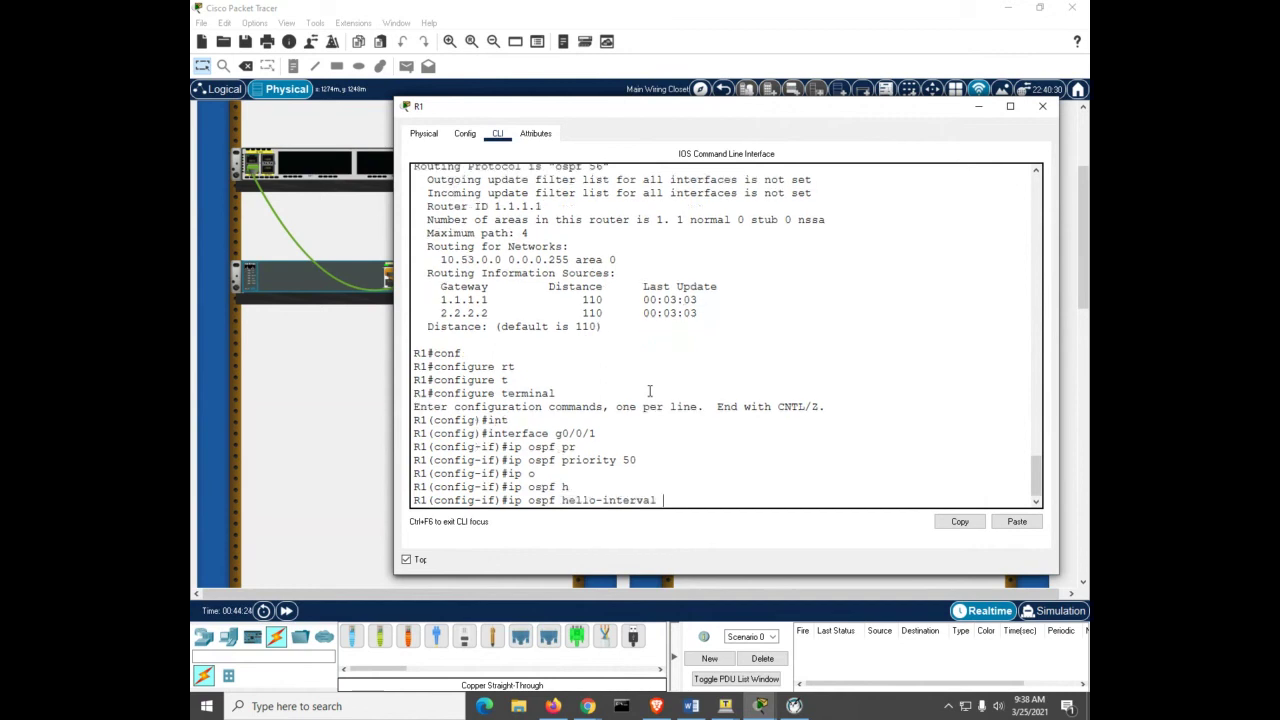
text(30)
key(Return)
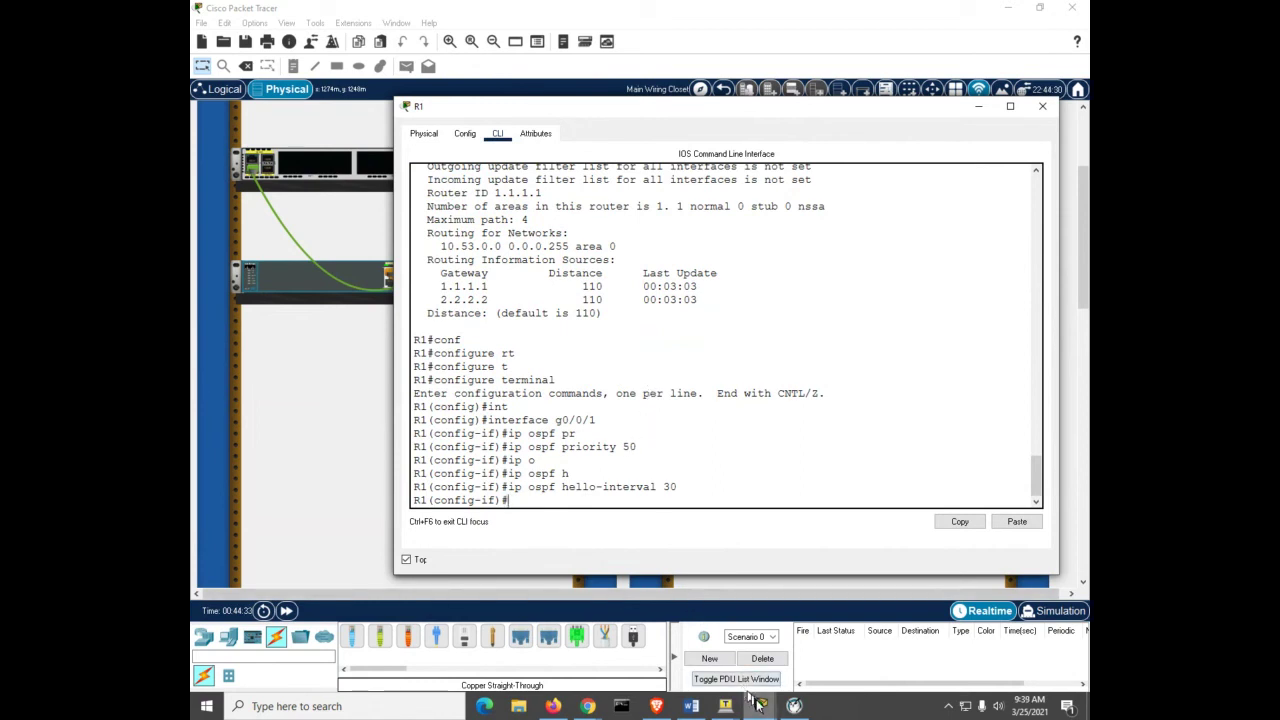
mouse_move(790, 700)
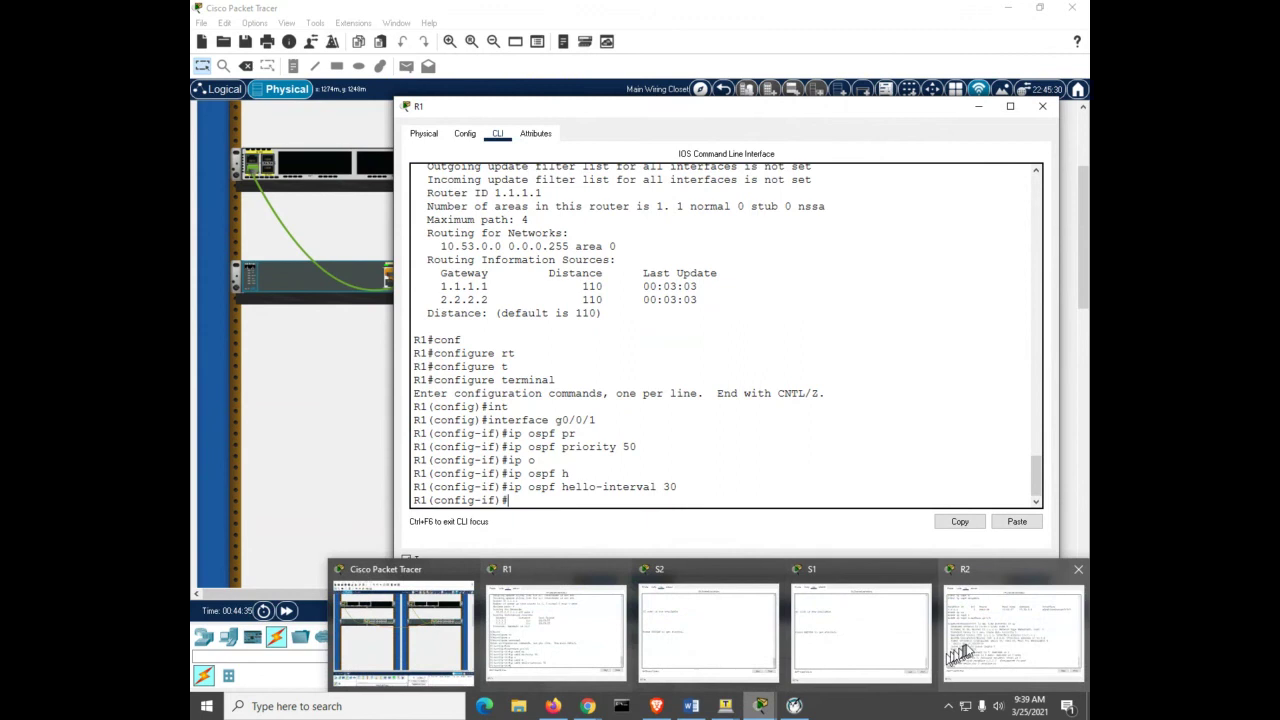
Step: On R2, cancel the partial show command and enter configuration for interface g0/0/1
click(962, 646)
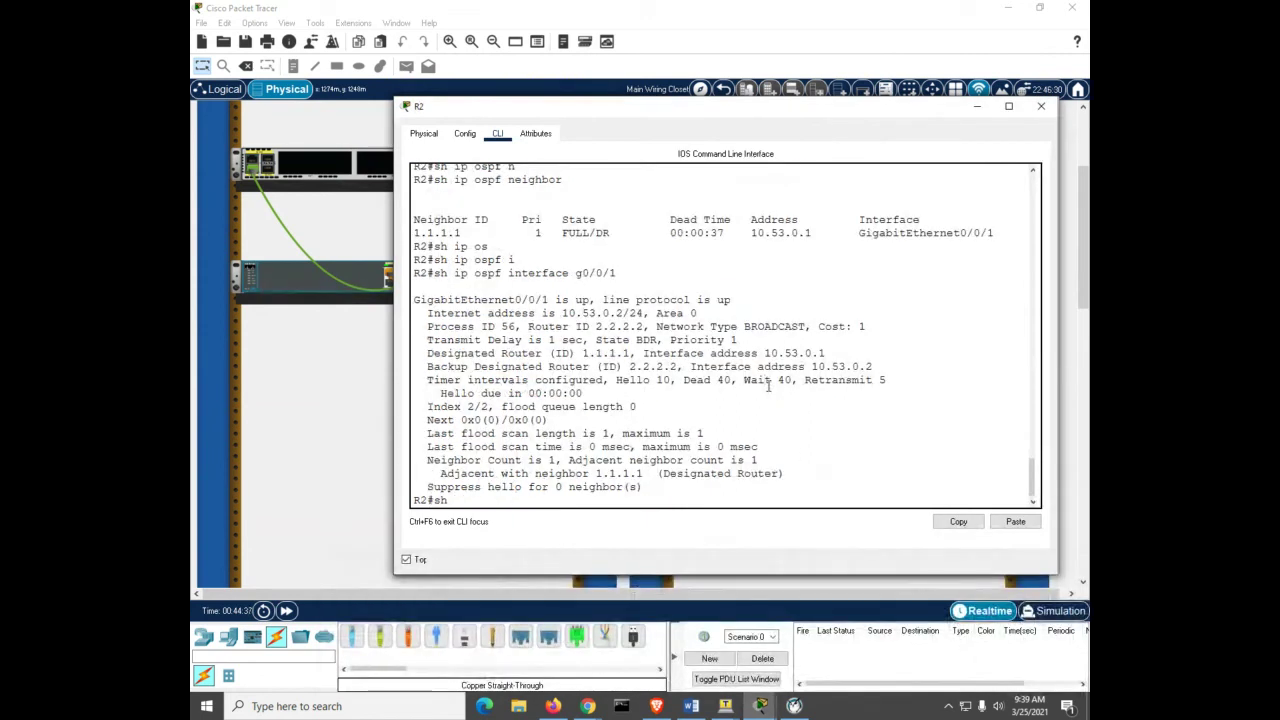
key(ctrl+z)
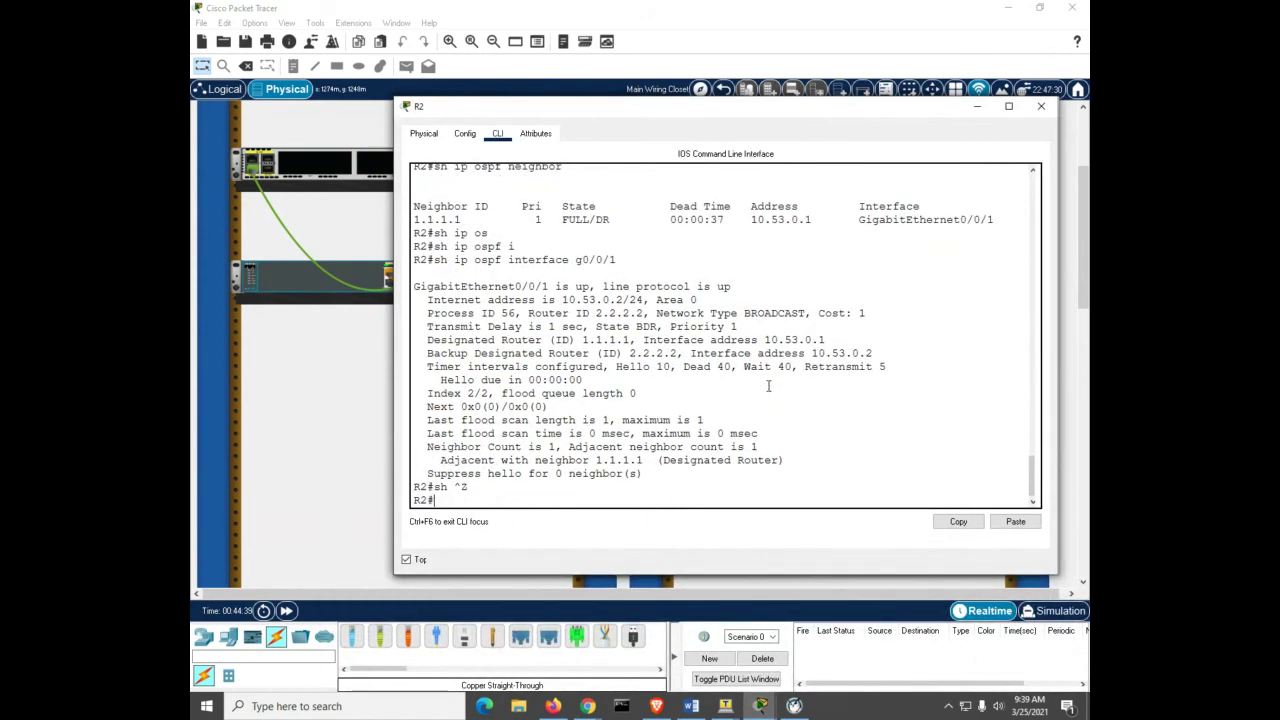
key(Return)
key(Return)
key(Return)
text(conf)
key(Tab)
text(t)
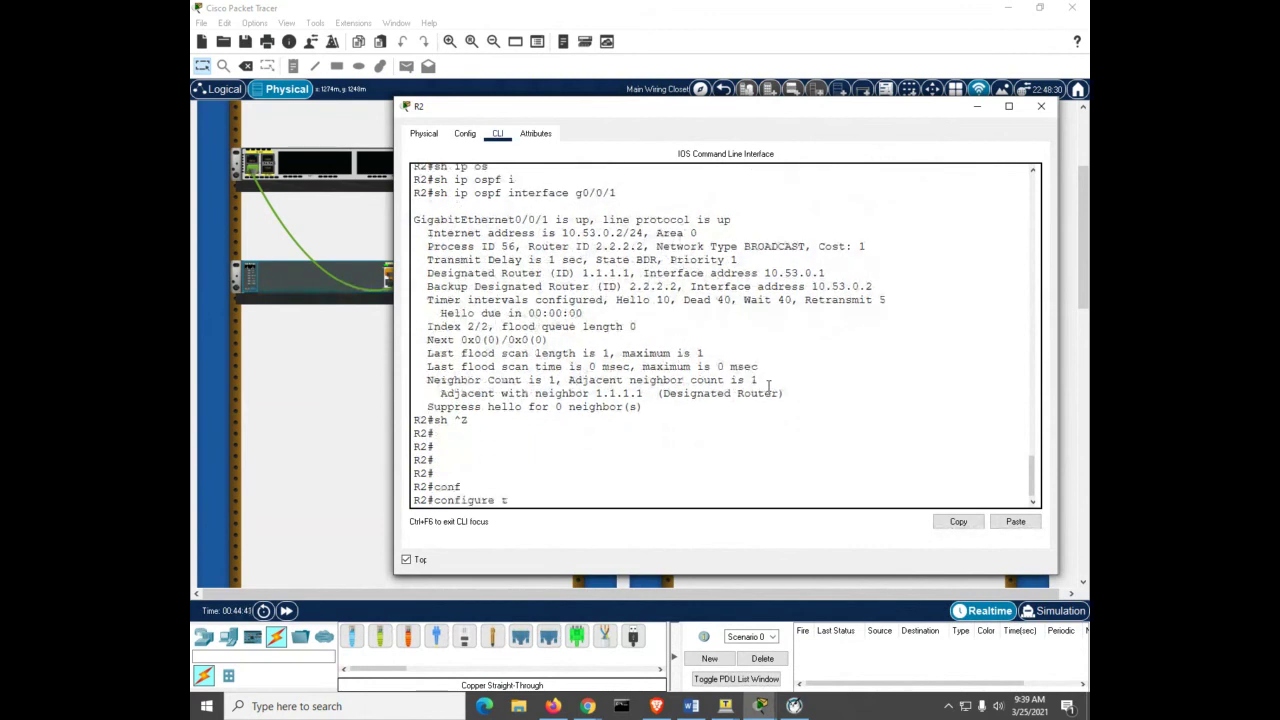
key(Tab)
key(Return)
text(int)
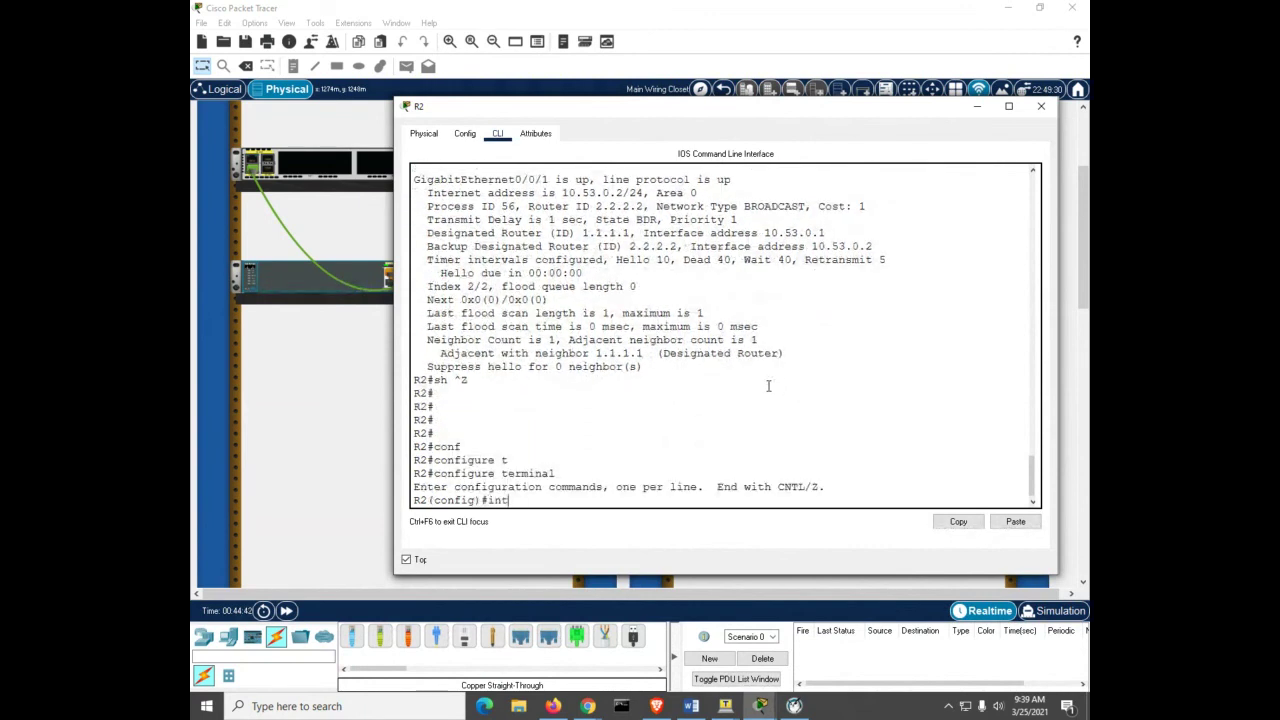
key(Tab)
text(g0/0/1)
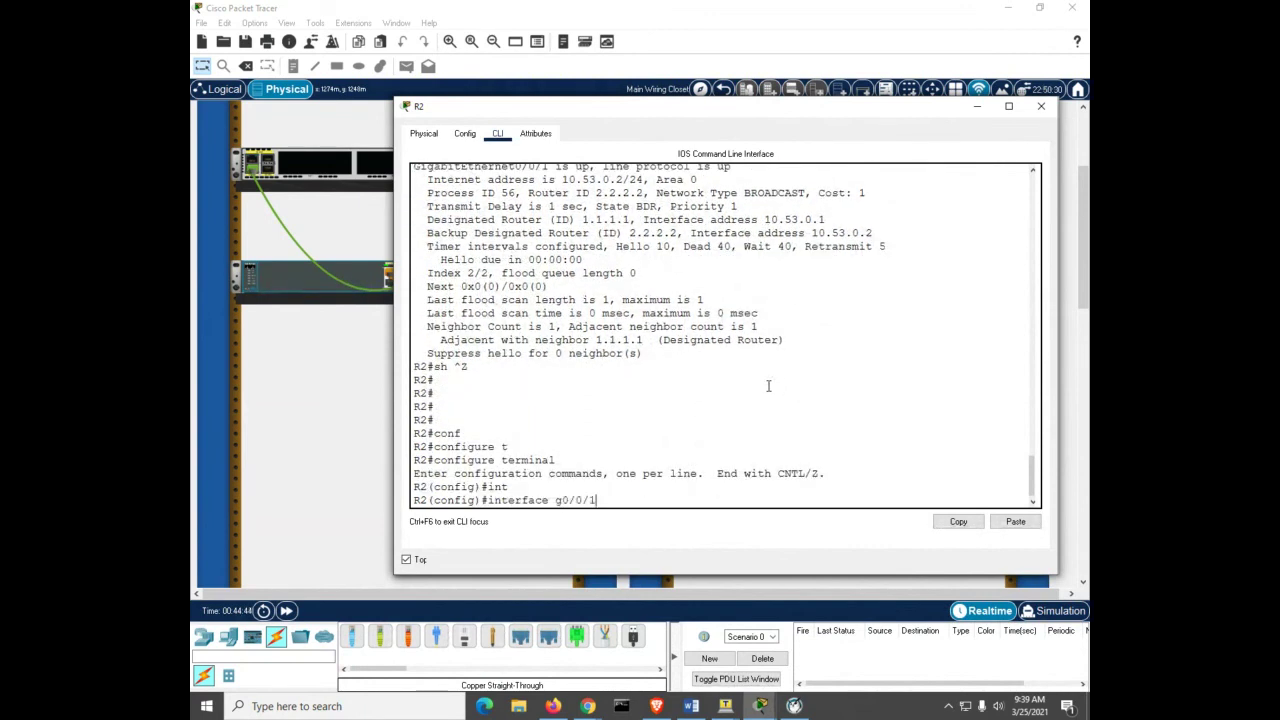
key(Return)
Step: Set OSPF priority 30 on R2's g0/0/1 and exit; the 1.1.1.1 adjacency drops to DOWN
text(ip os)
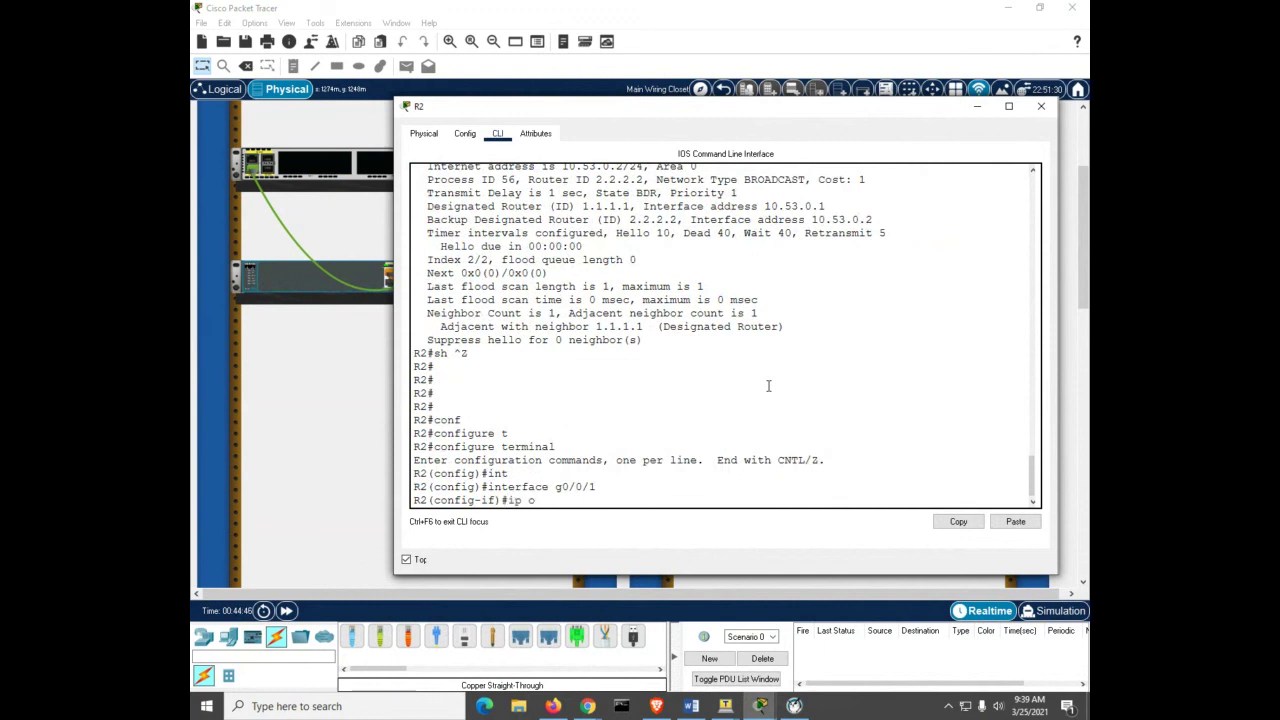
key(Tab)
text(p)
key(Tab)
text(30)
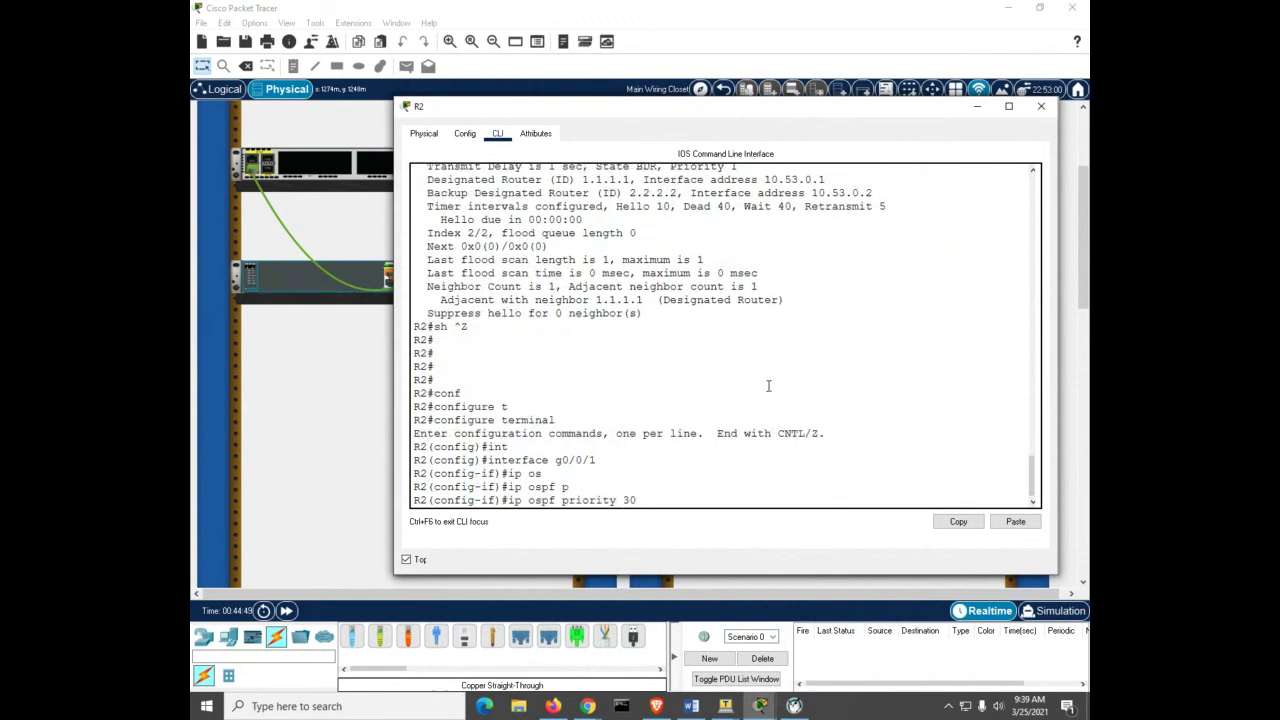
key(Return)
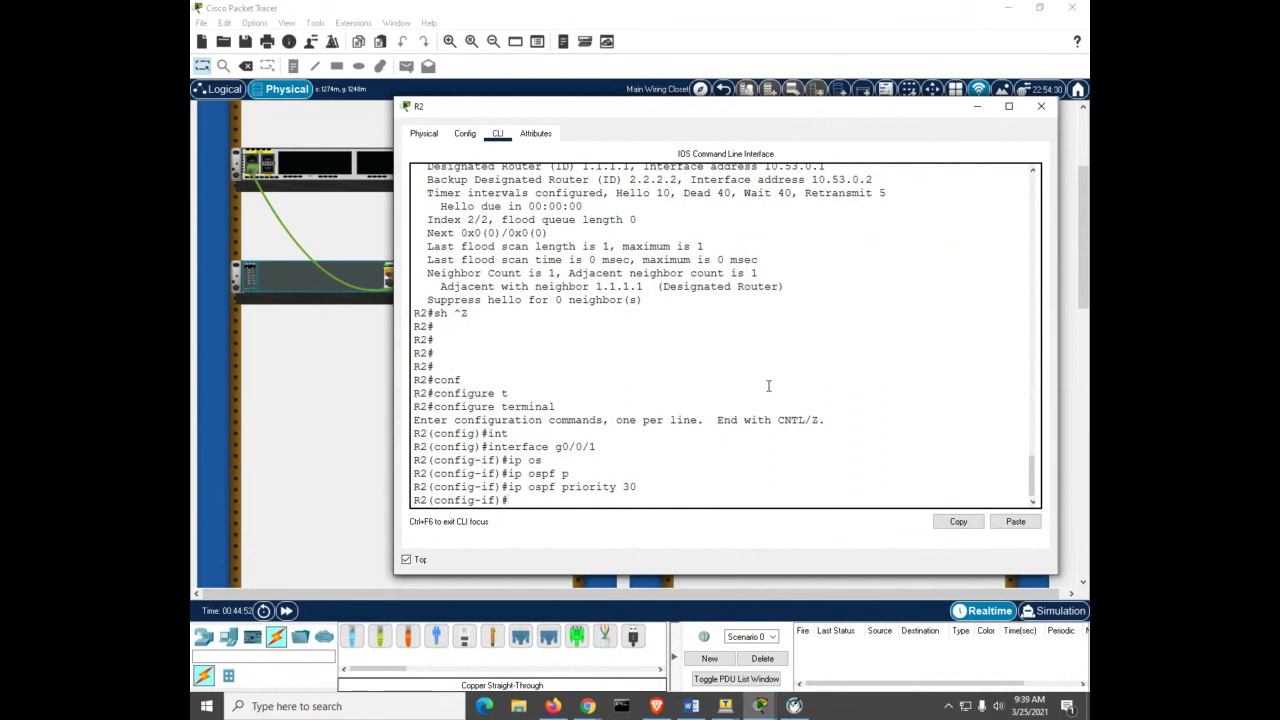
key(ctrl+z)
key(Return)
key(Return)
key(Return)
key(Return)
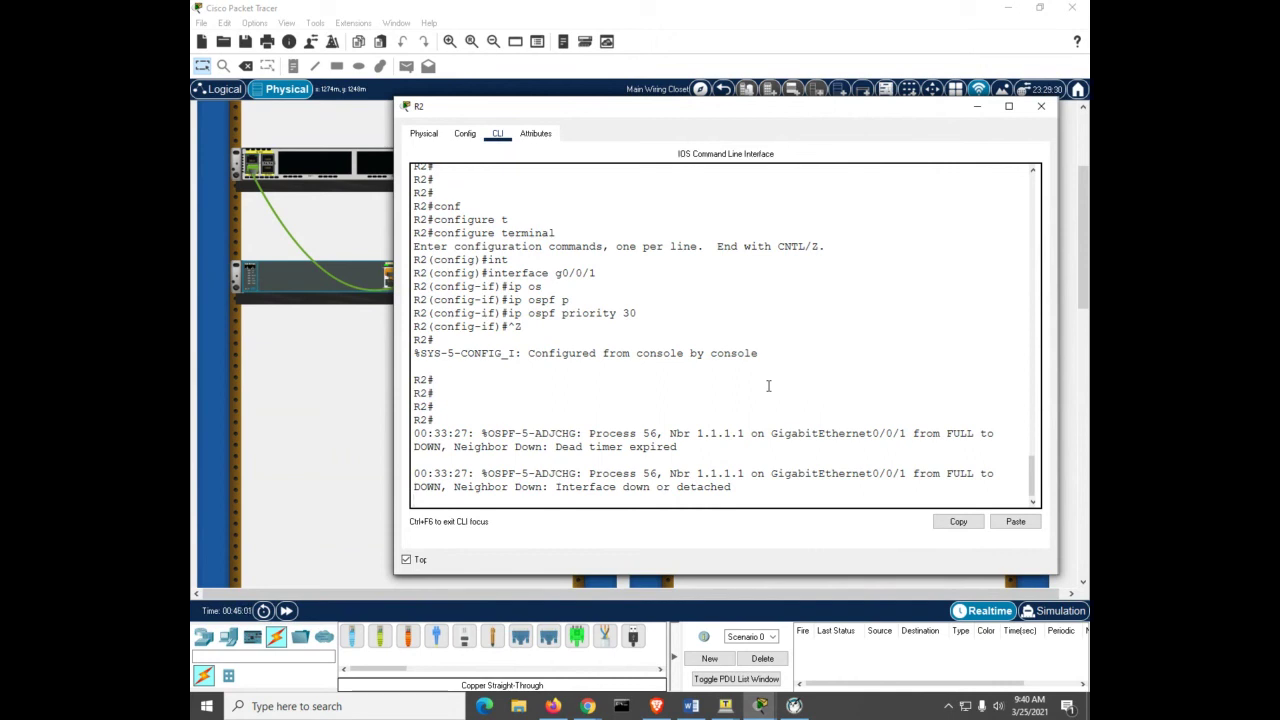
key(Return)
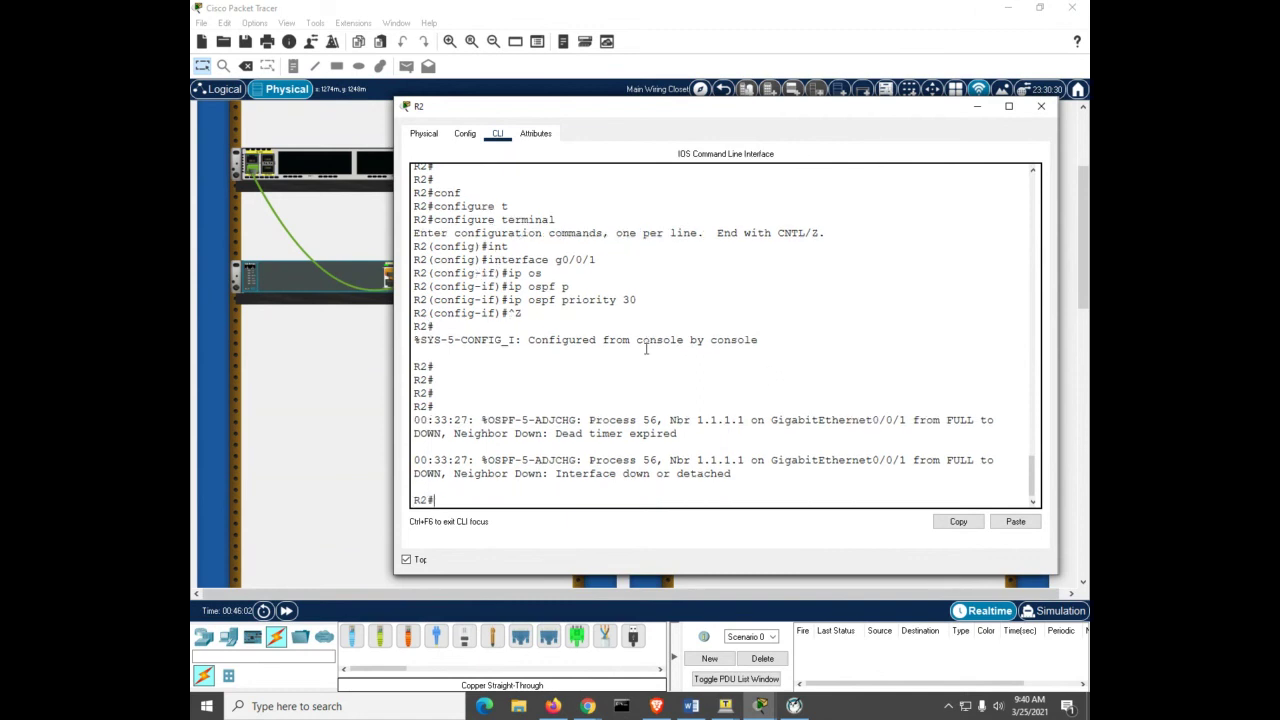
click(646, 349)
Step: On R1, add a default static route 0.0.0.0 0.0.0.0 via Loopback 1
mouse_move(762, 708)
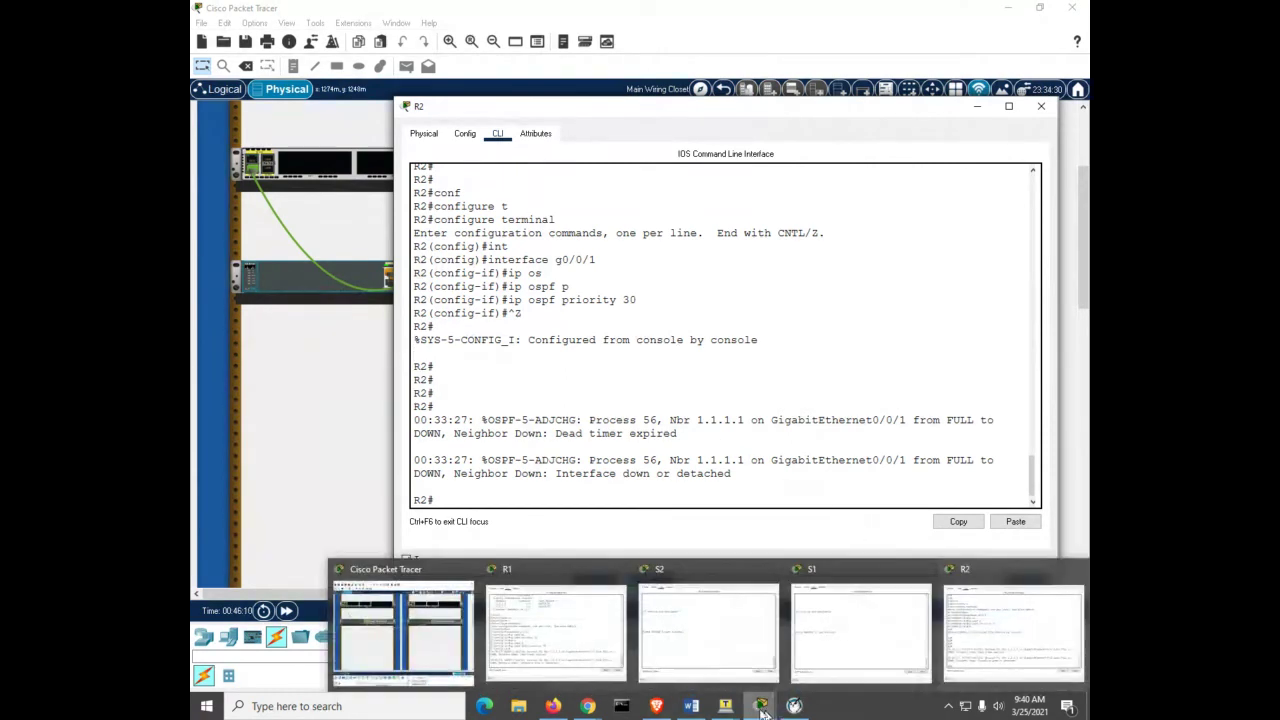
click(577, 655)
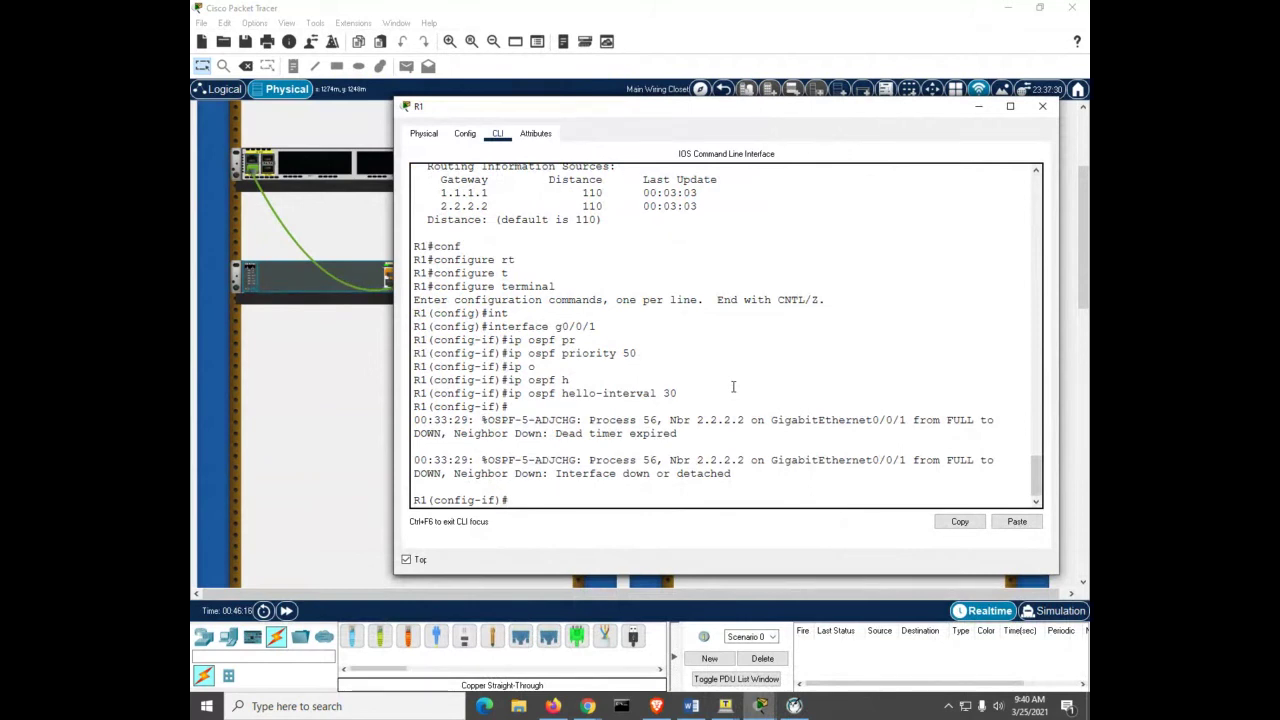
key(ctrl+z)
key(Return)
key(Return)
text(conf)
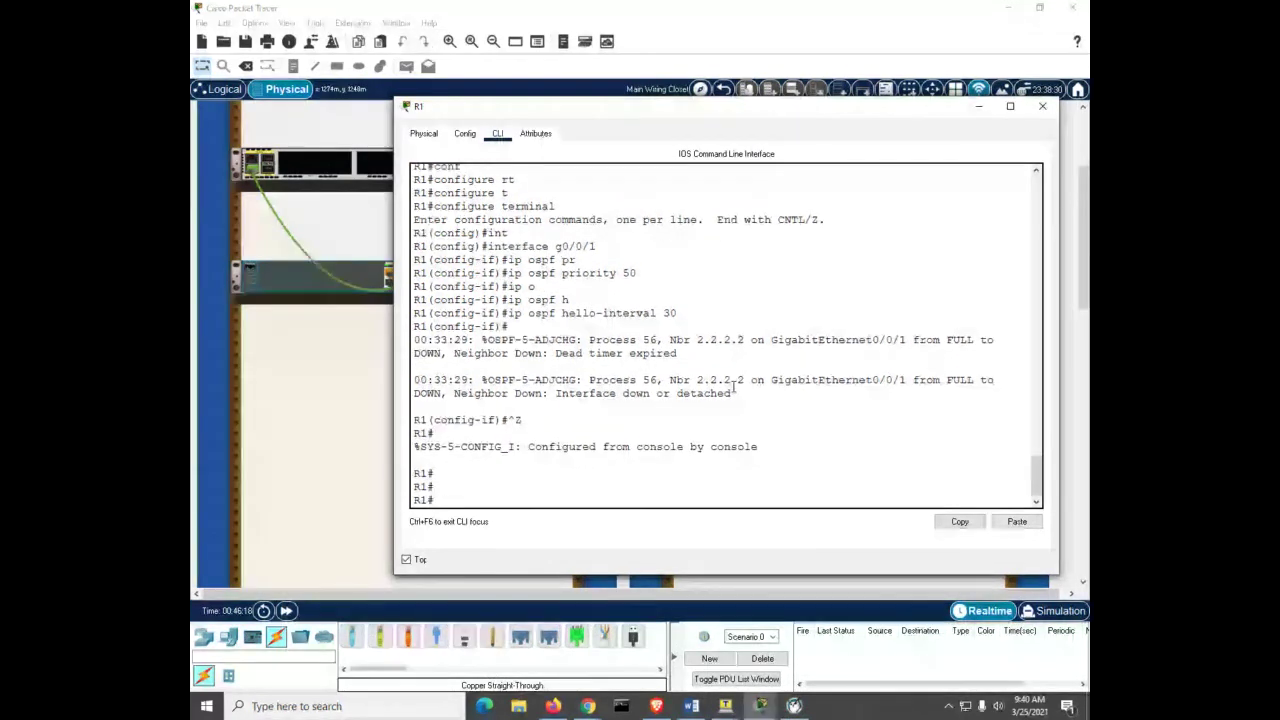
key(Tab)
text(t)
key(Tab)
key(Return)
text(ip rou)
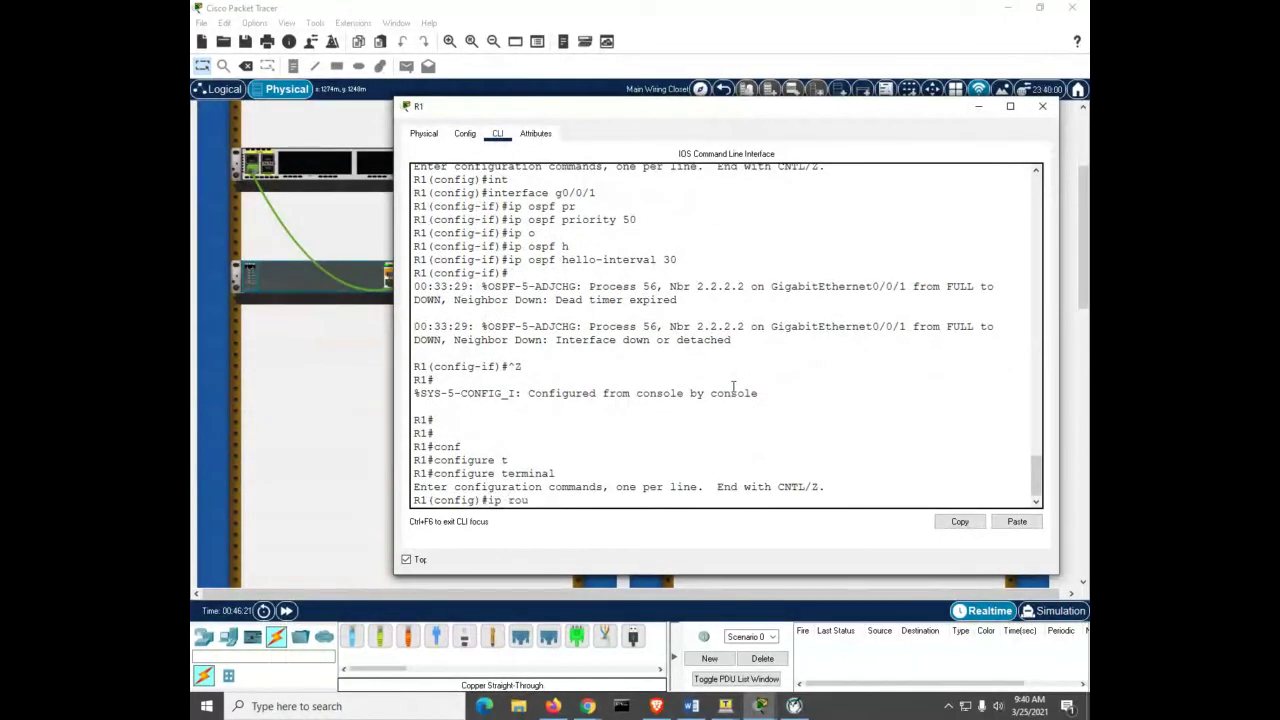
key(Tab)
text(0.0.0.0 0.0.0.0)
text(lo 1)
key(Return)
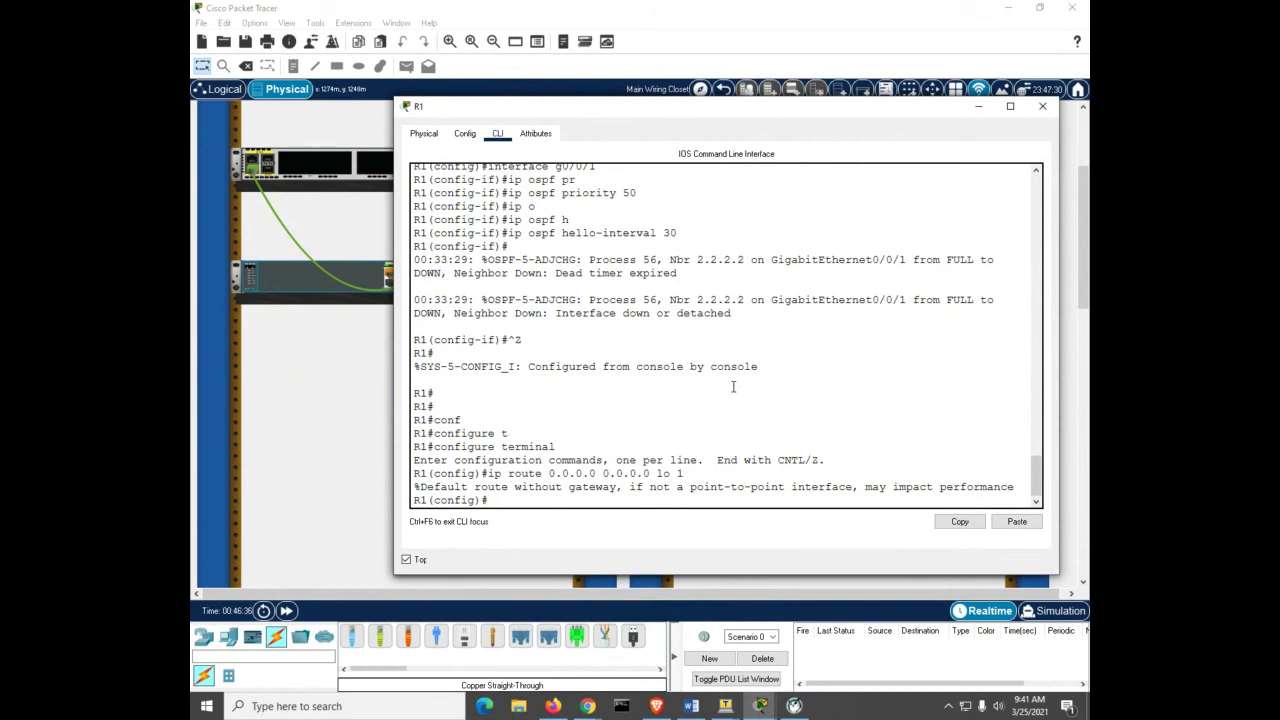
Step: Make OSPF process 56 on R1 advertise the default route with default-information originate
text(router ospf 56)
key(Return)
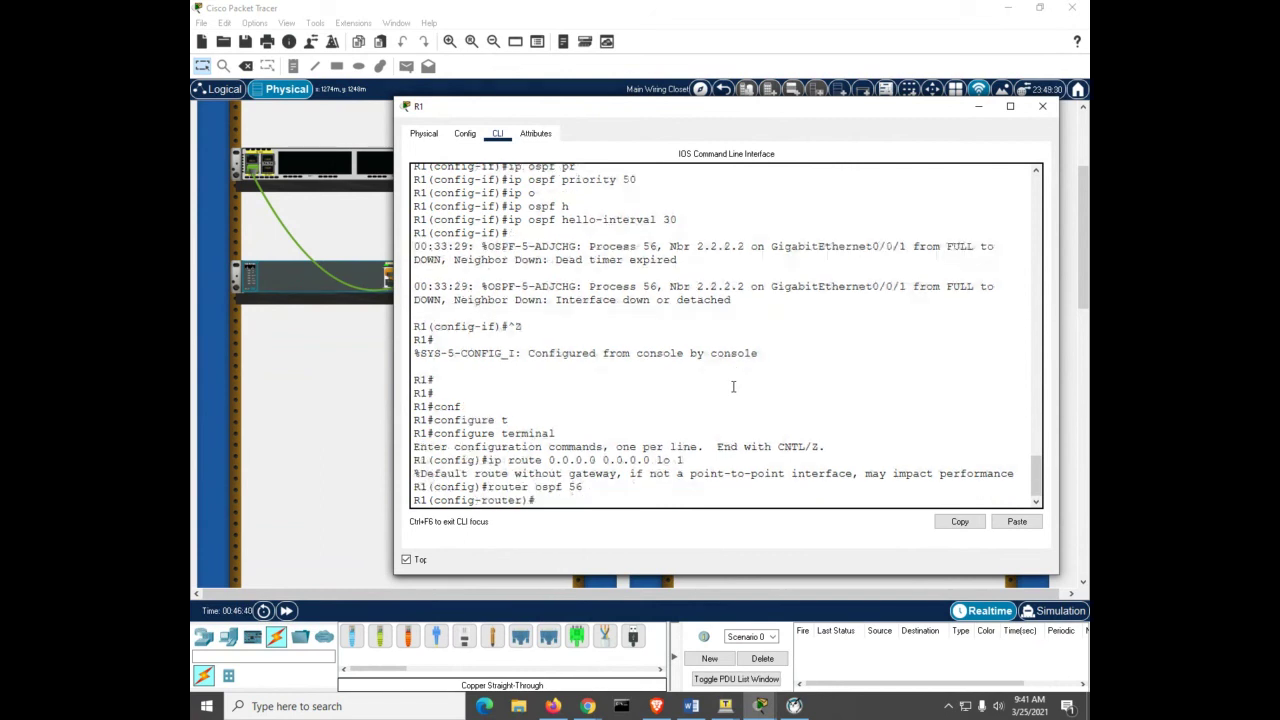
text(def)
key(Tab)
text(o)
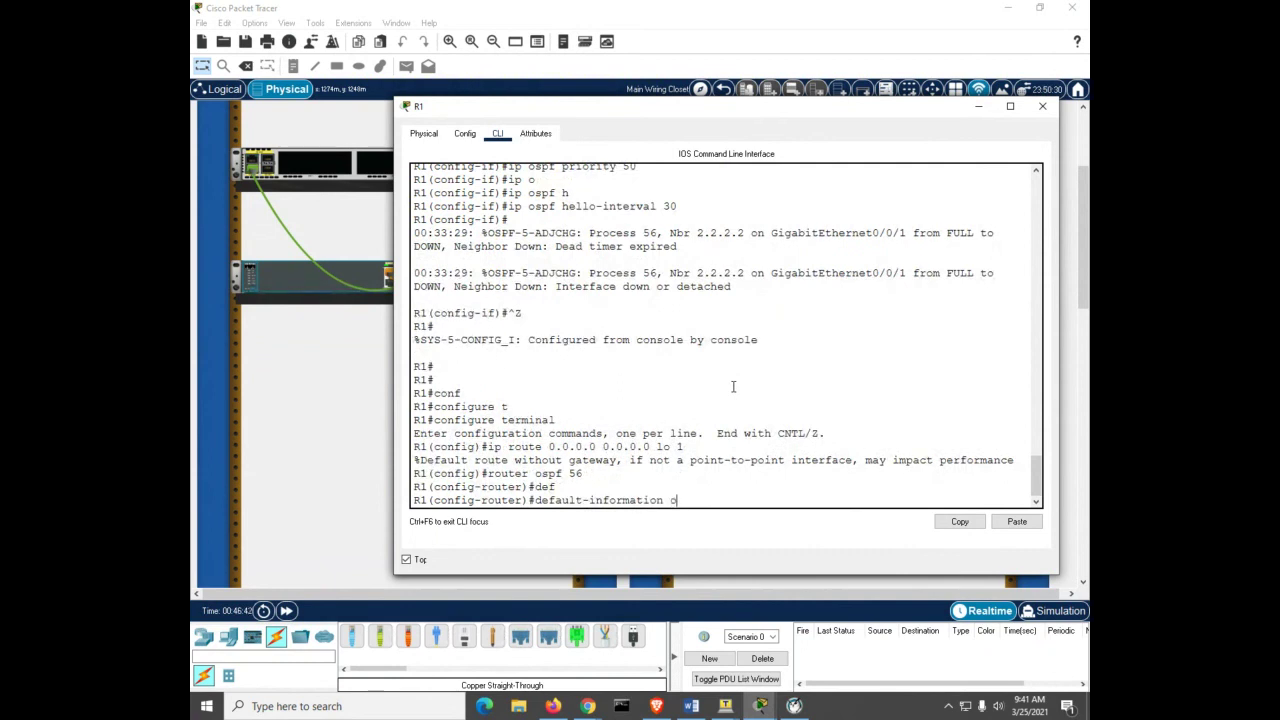
key(Tab)
key(Return)
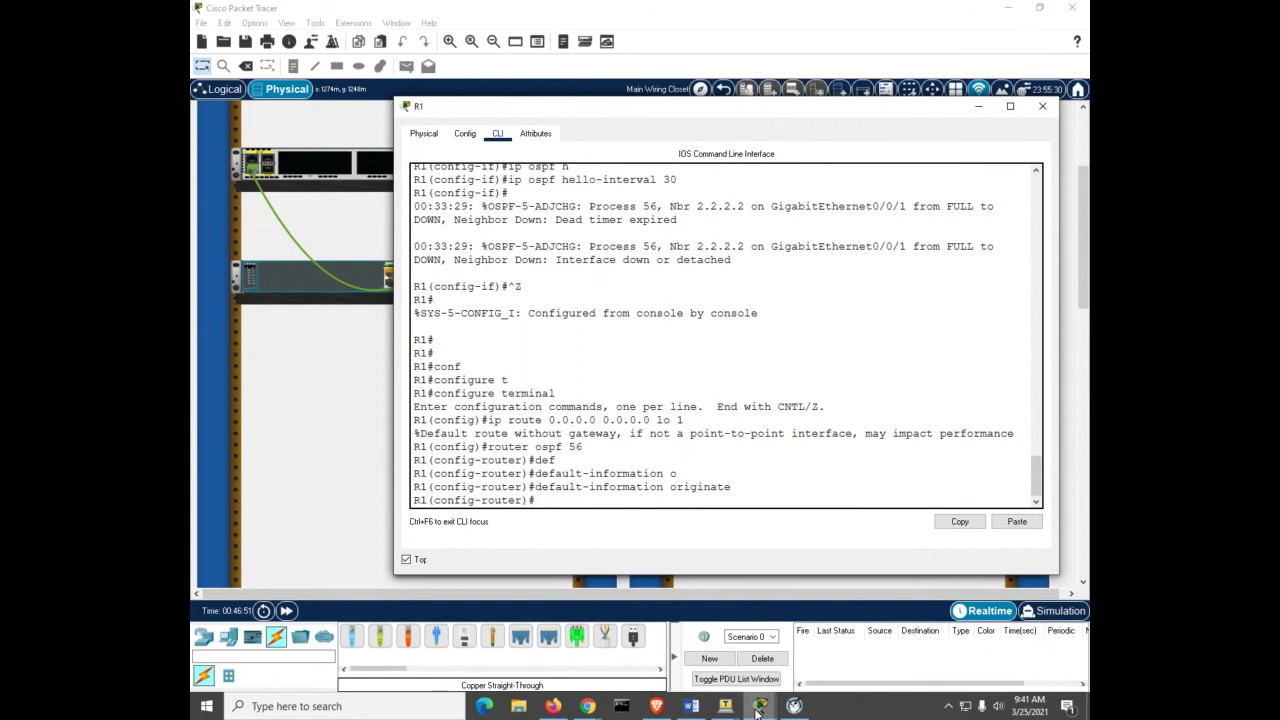
Step: On R2, enter configuration for interface Loopback 1
mouse_move(757, 712)
click(975, 632)
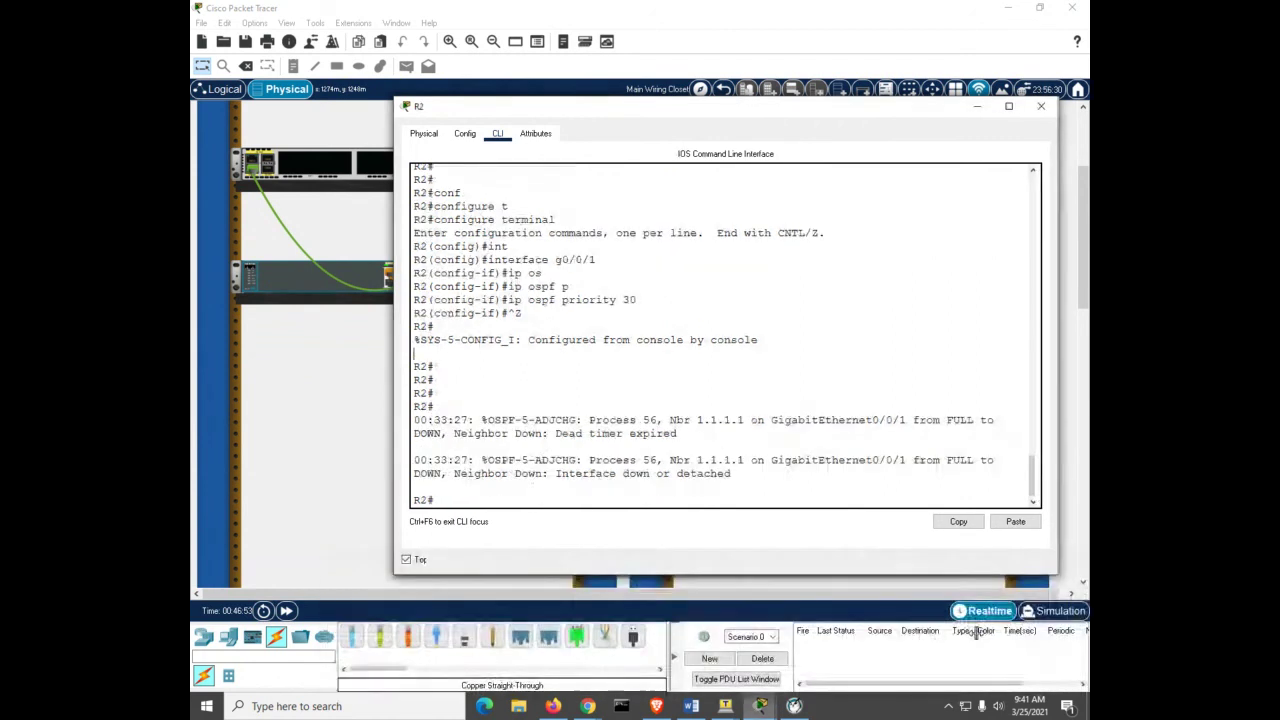
key(Return)
key(Return)
key(Return)
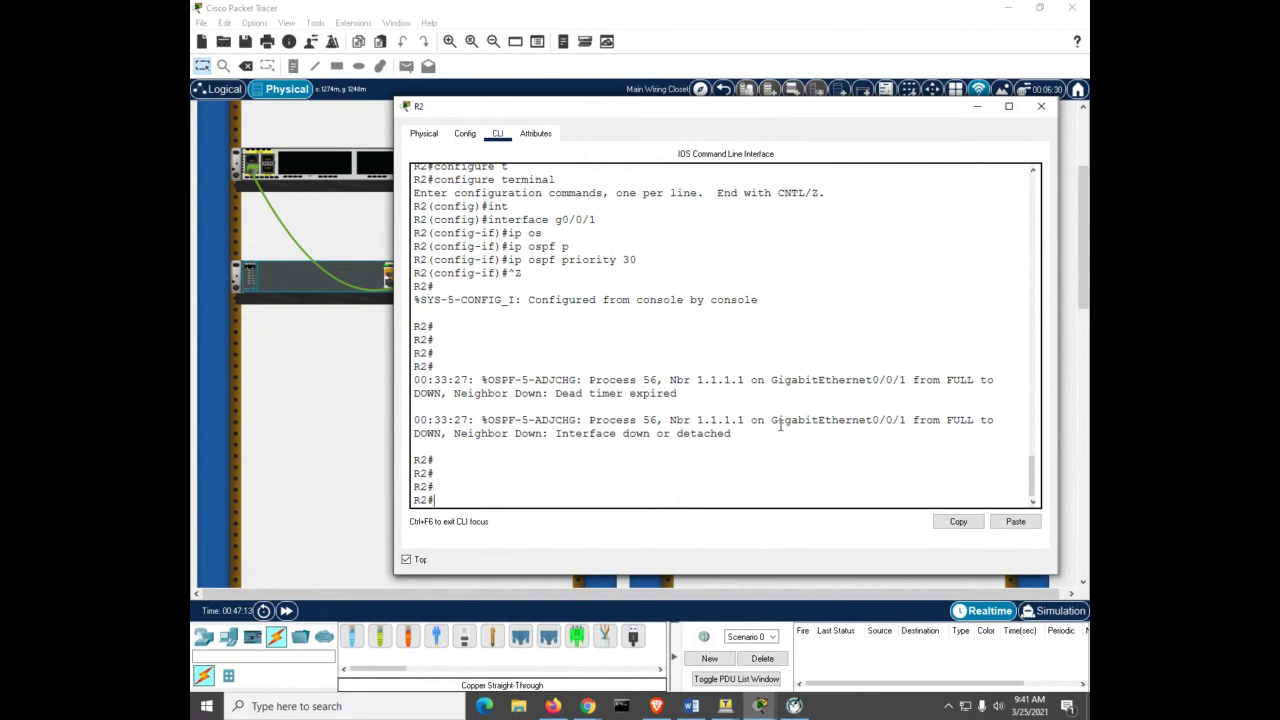
text(int)
key(BackSpace)
key(BackSpace)
key(BackSpace)
text(conf)
key(Tab)
text(t)
key(Tab)
key(Return)
text(int)
key(Tab)
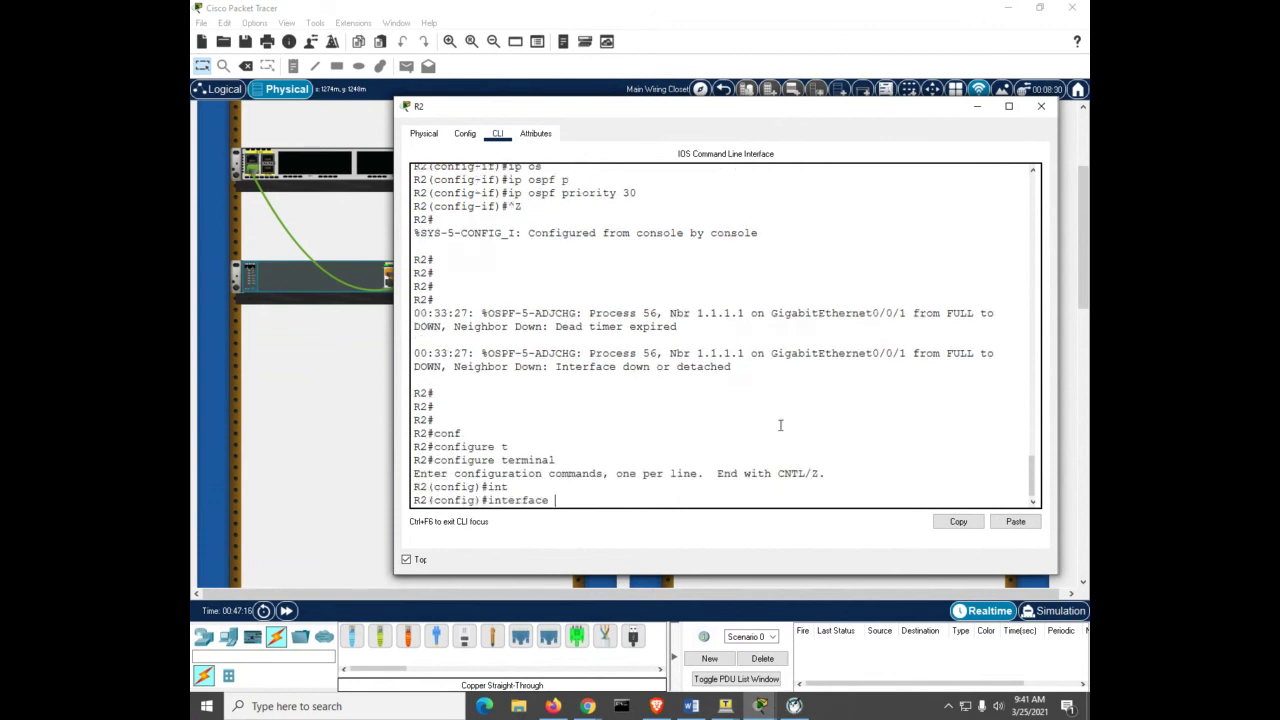
text(lo)
key(Tab)
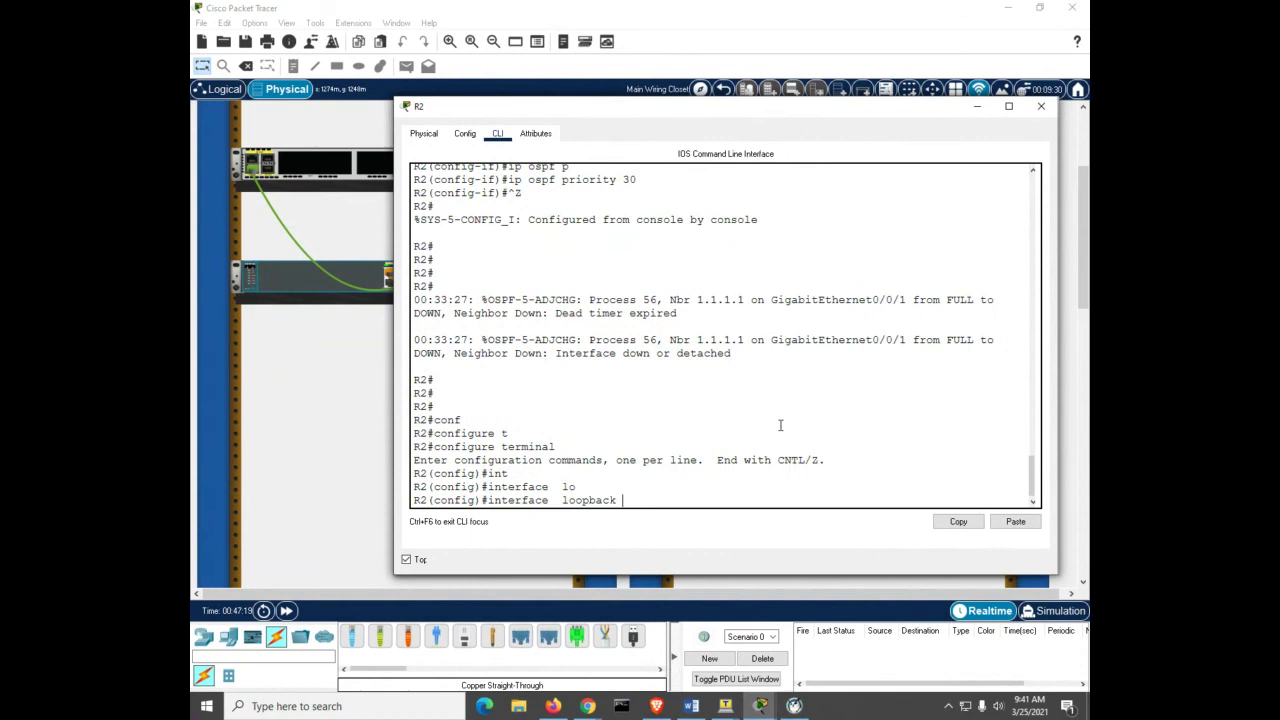
text(1)
key(Return)
Step: Set Loopback 1's OSPF network type to point-to-point and return to global configuration
text(ip os)
key(Tab)
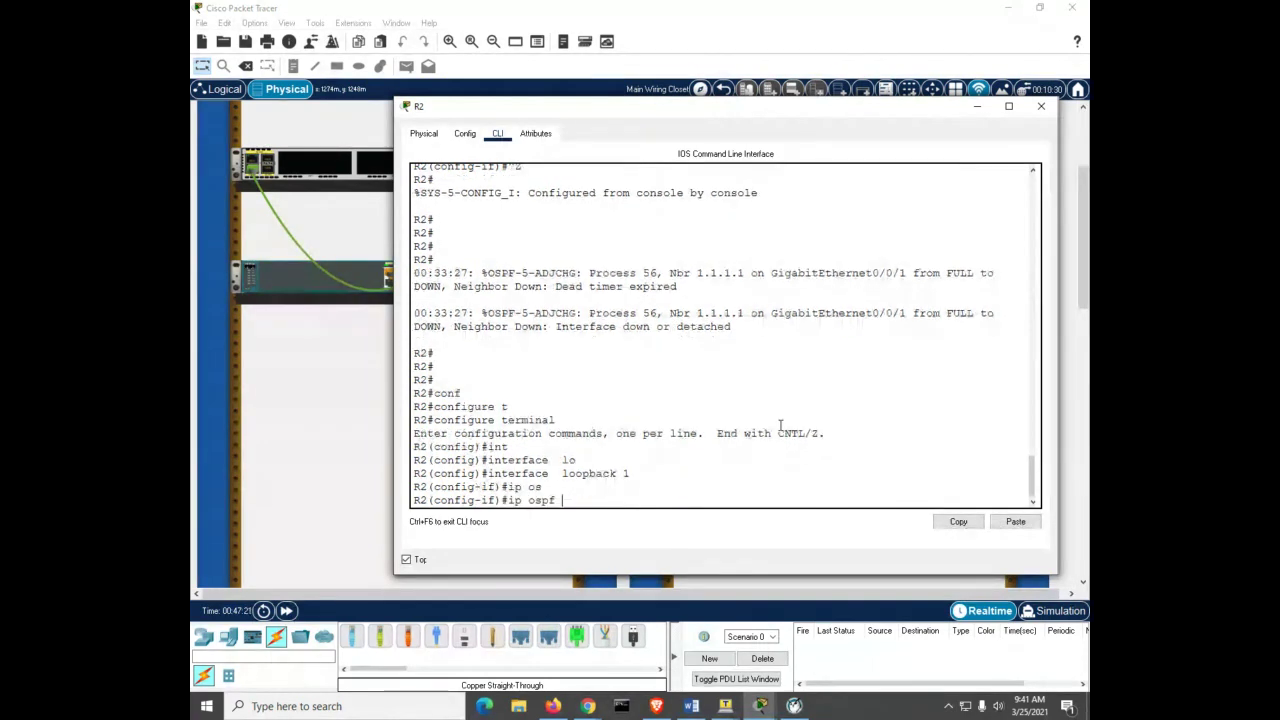
text(n)
key(Tab)
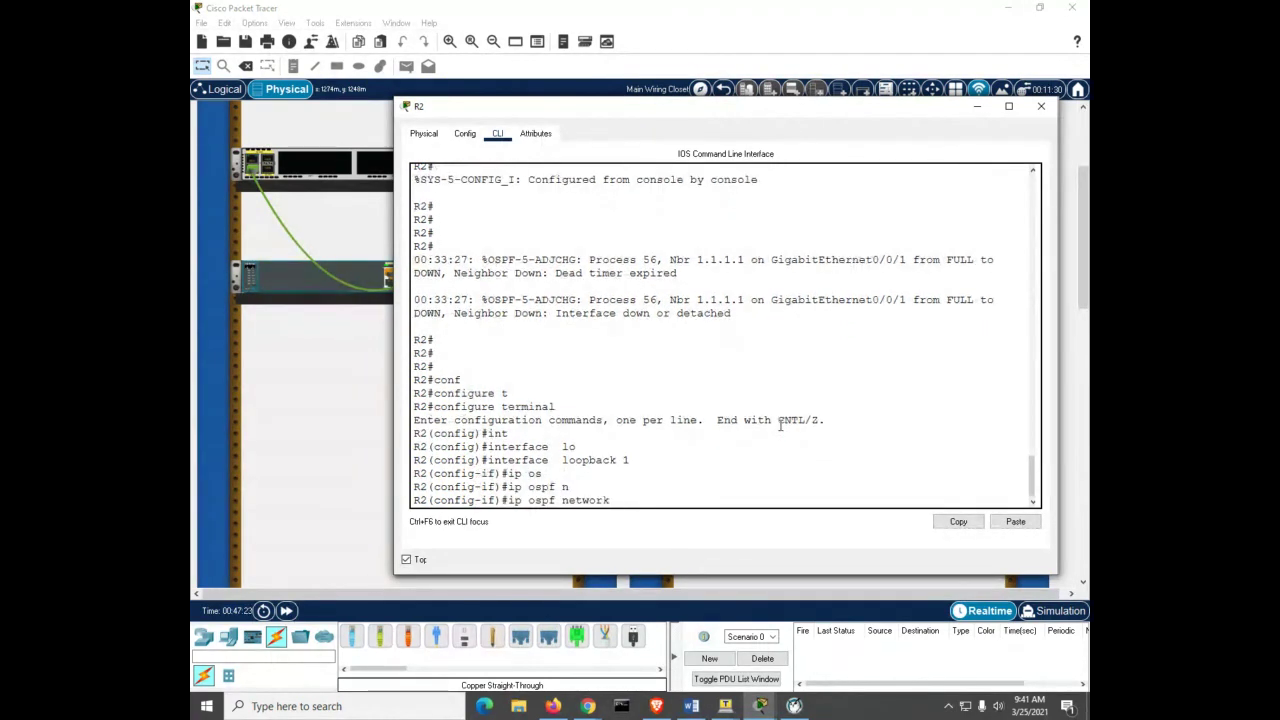
text(po)
key(Tab)
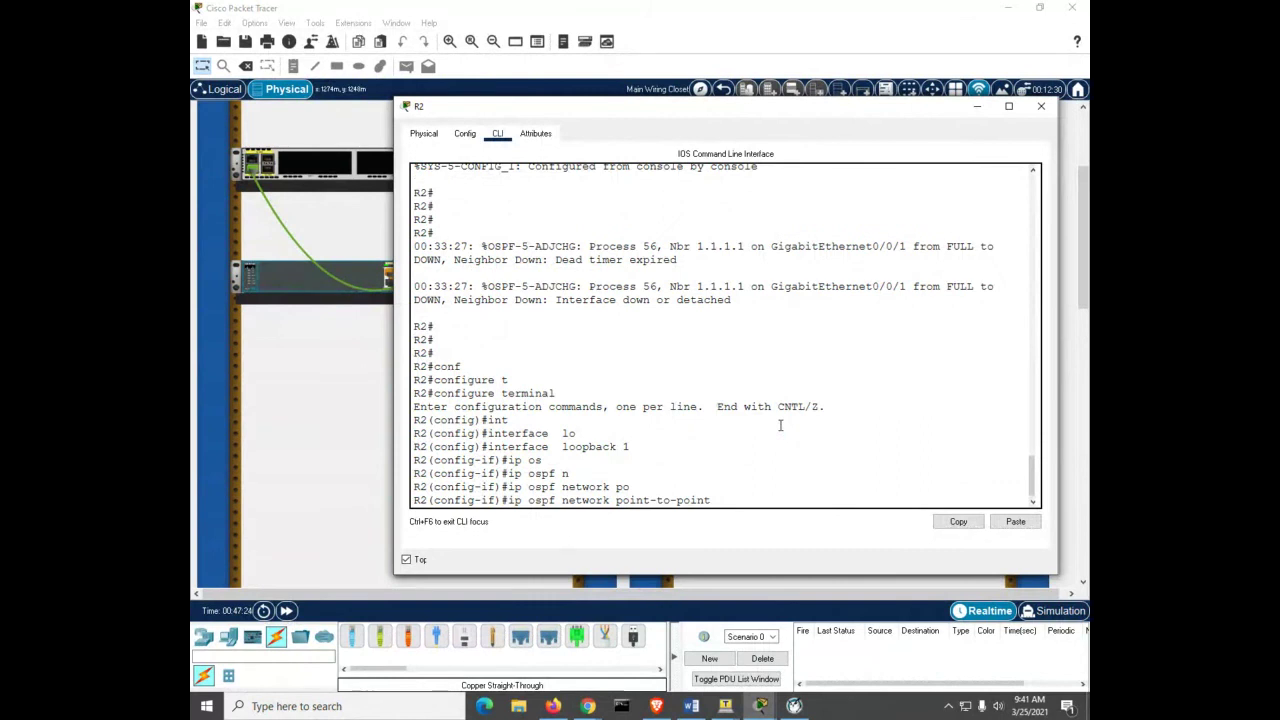
key(Return)
text(exit)
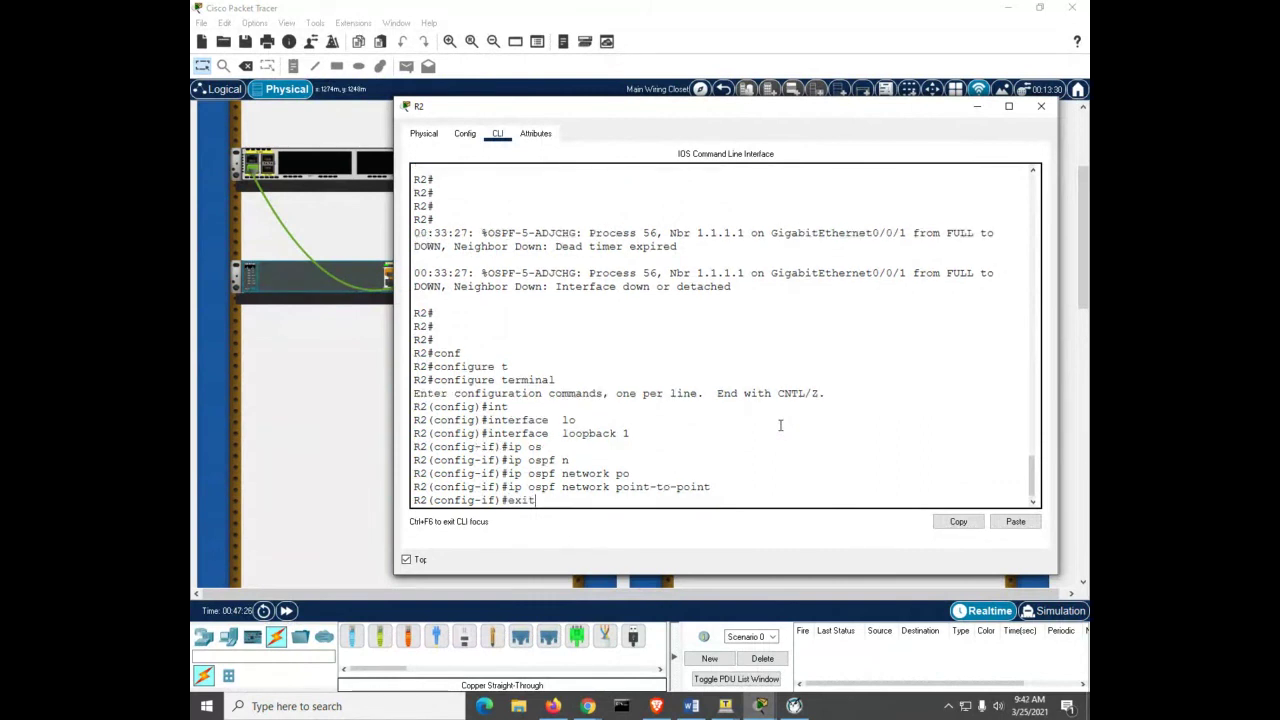
key(Return)
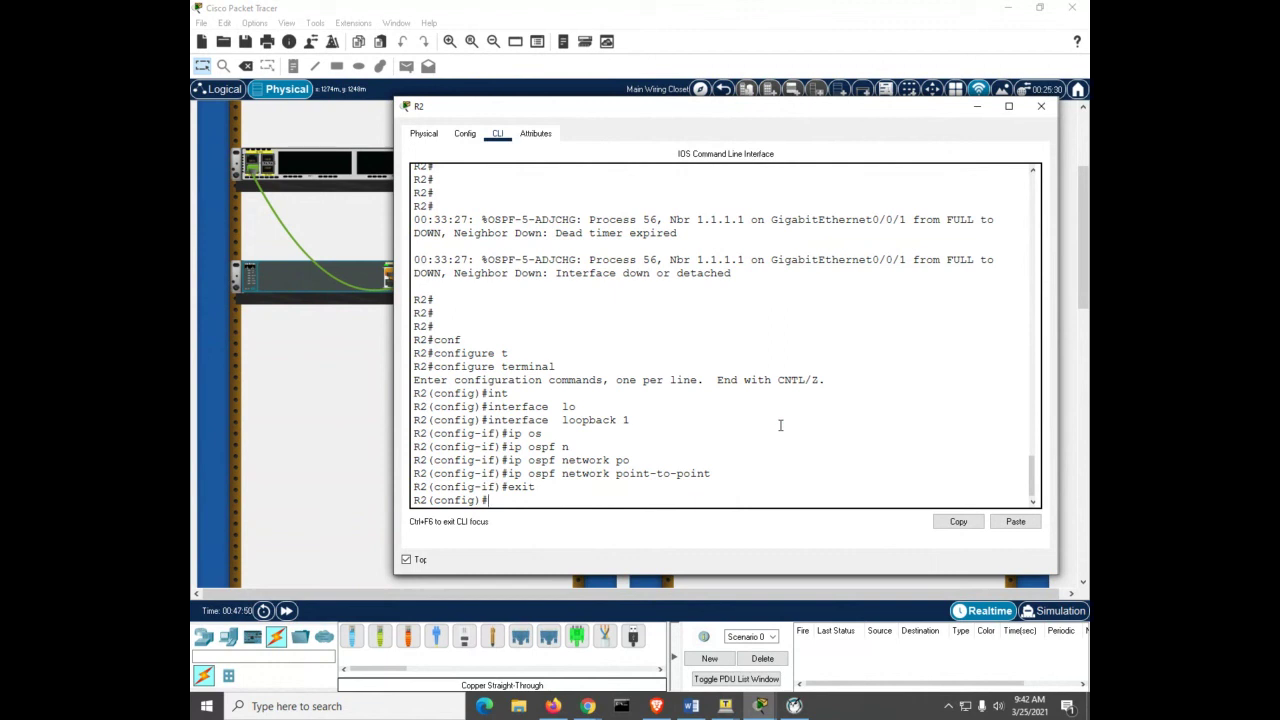
Step: Make Loopback 1 passive in R2's OSPF process 56 and exit configuration mode
text(router ospf 56)
key(Return)
text(pas)
key(Tab)
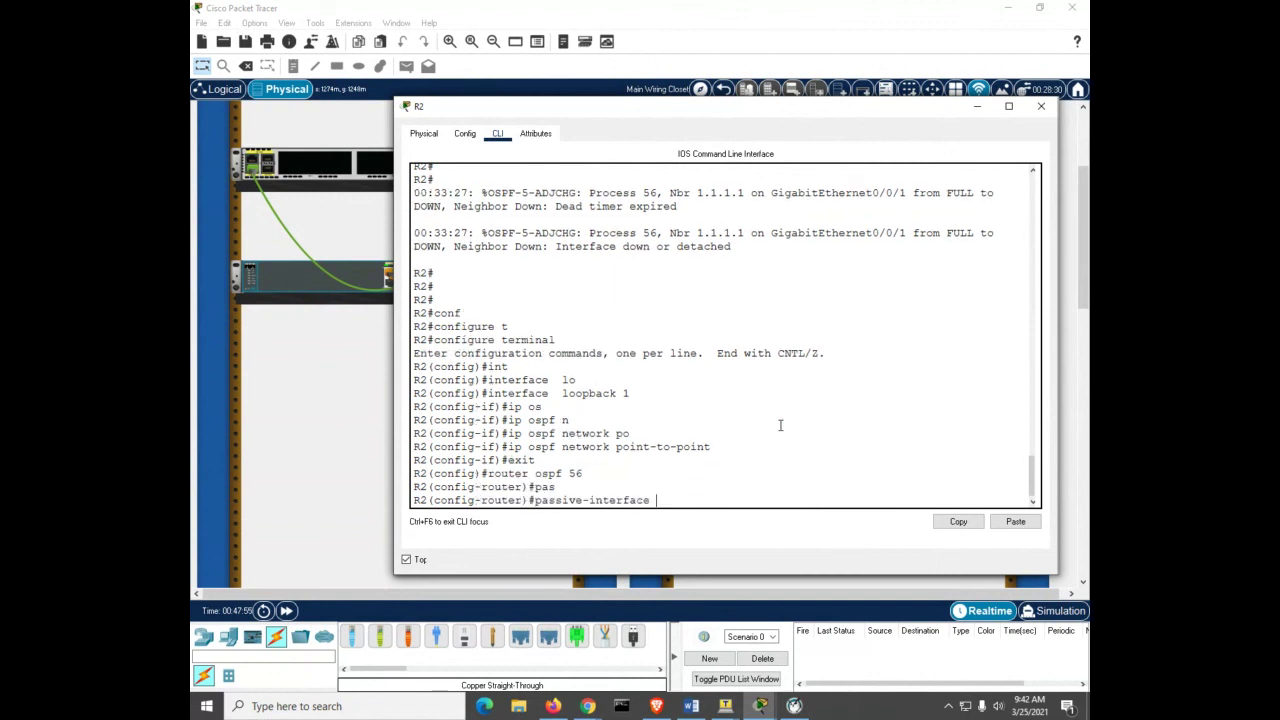
text(lo)
key(Tab)
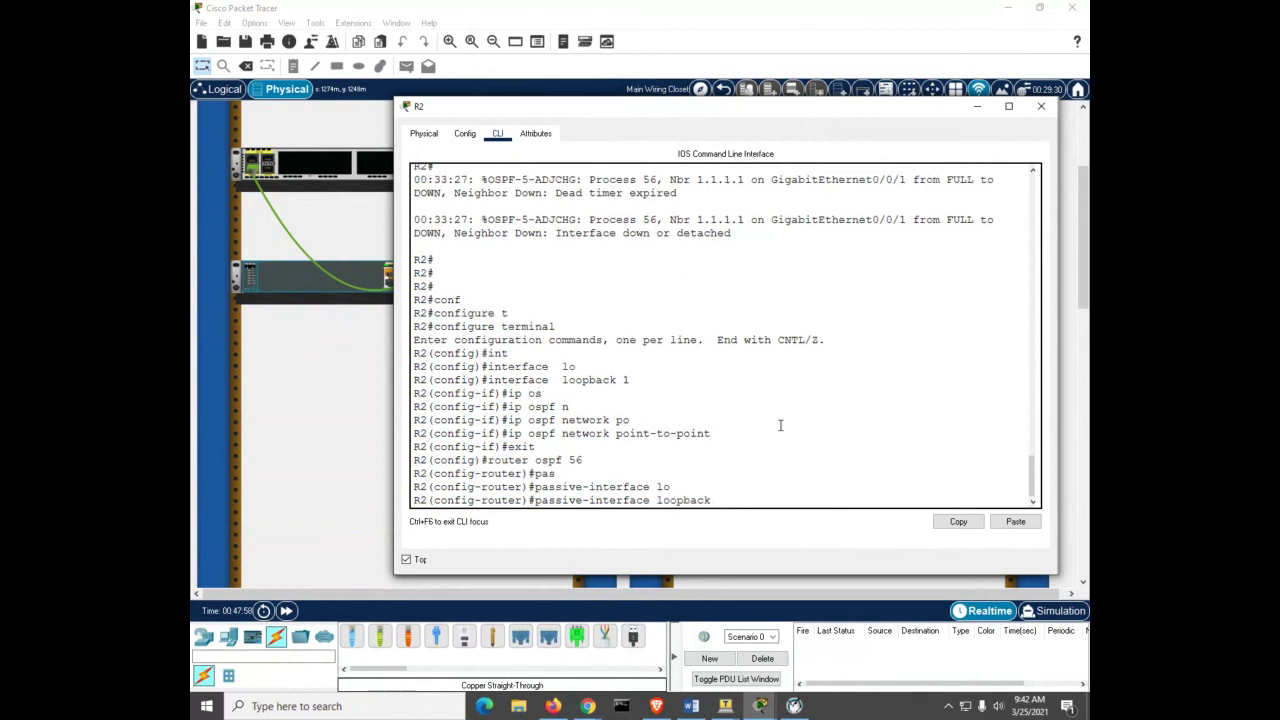
text(1)
key(Return)
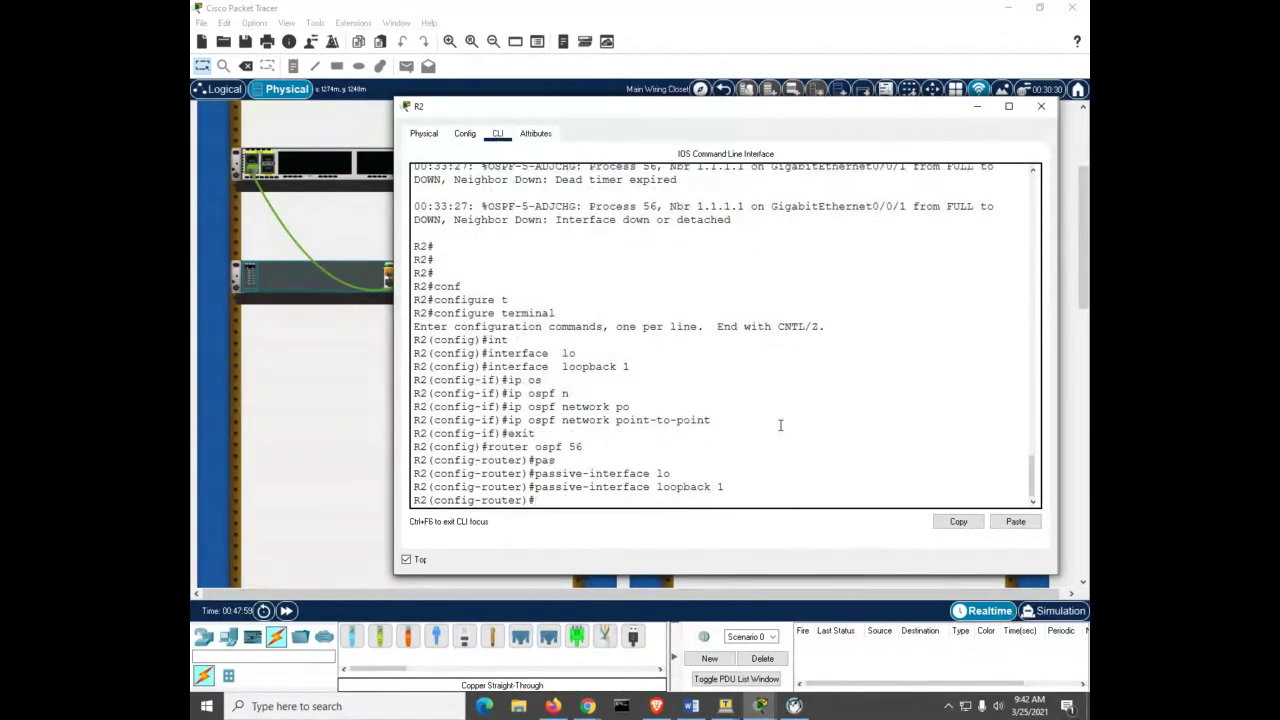
key(ctrl+z)
key(Return)
key(Return)
key(Return)
key(Return)
key(Return)
key(Return)
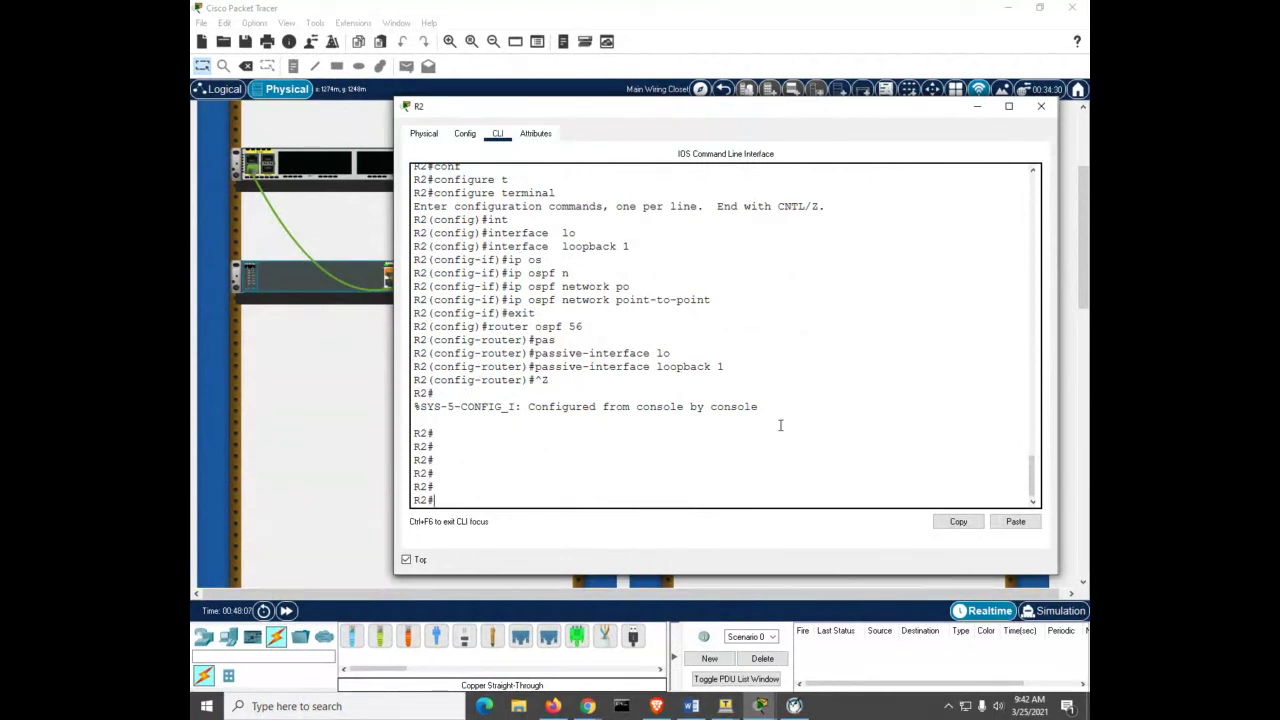
Step: On R1, exit configuration mode and list the OSPF neighbors, which show none
mouse_move(759, 706)
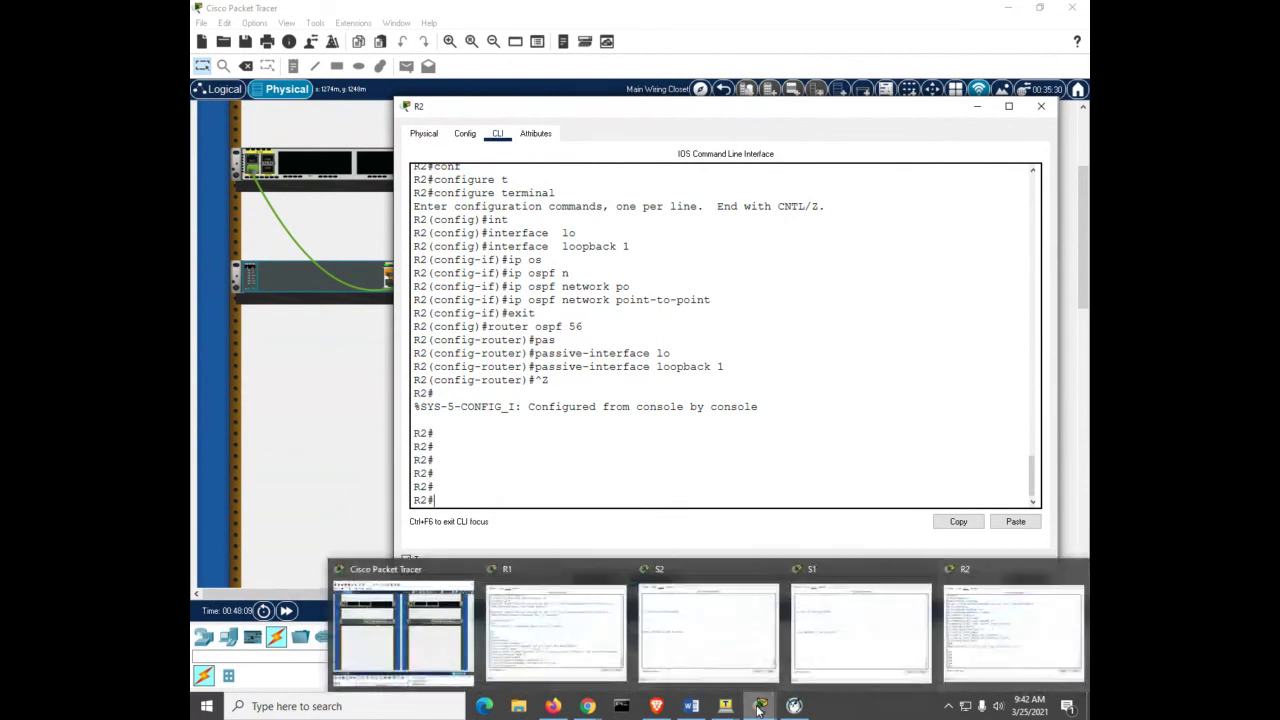
click(566, 651)
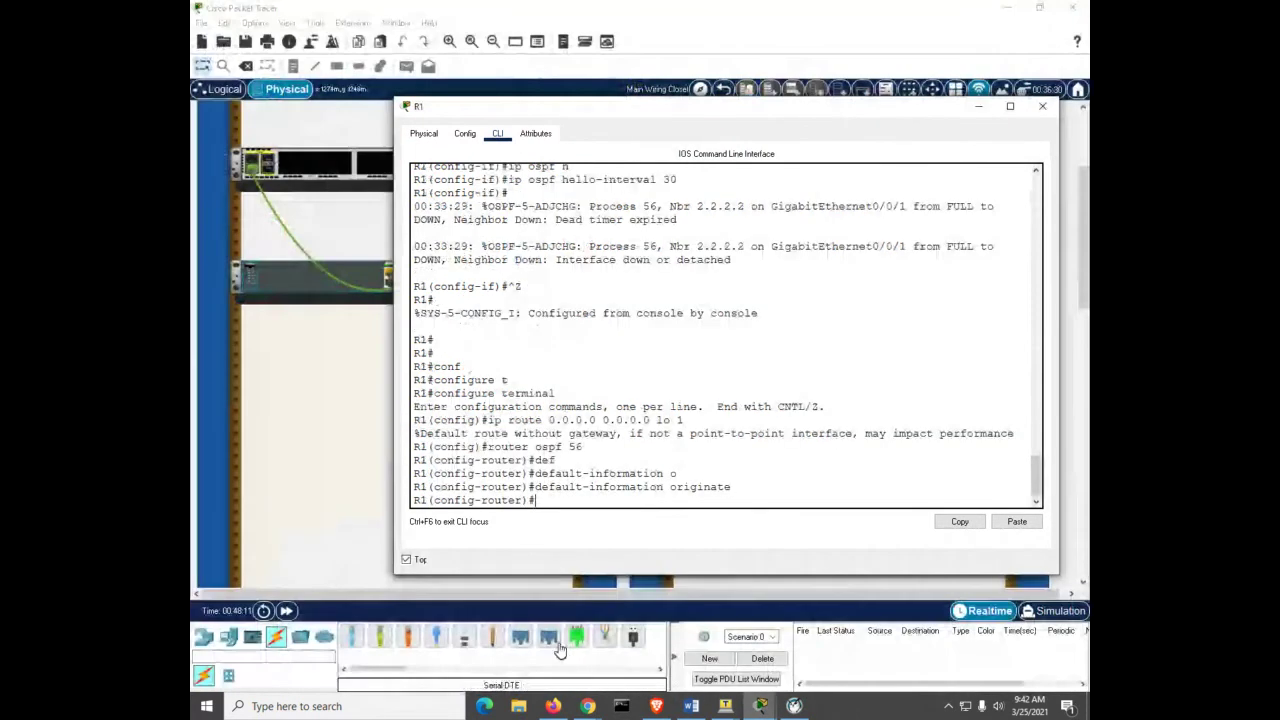
key(ctrl+z)
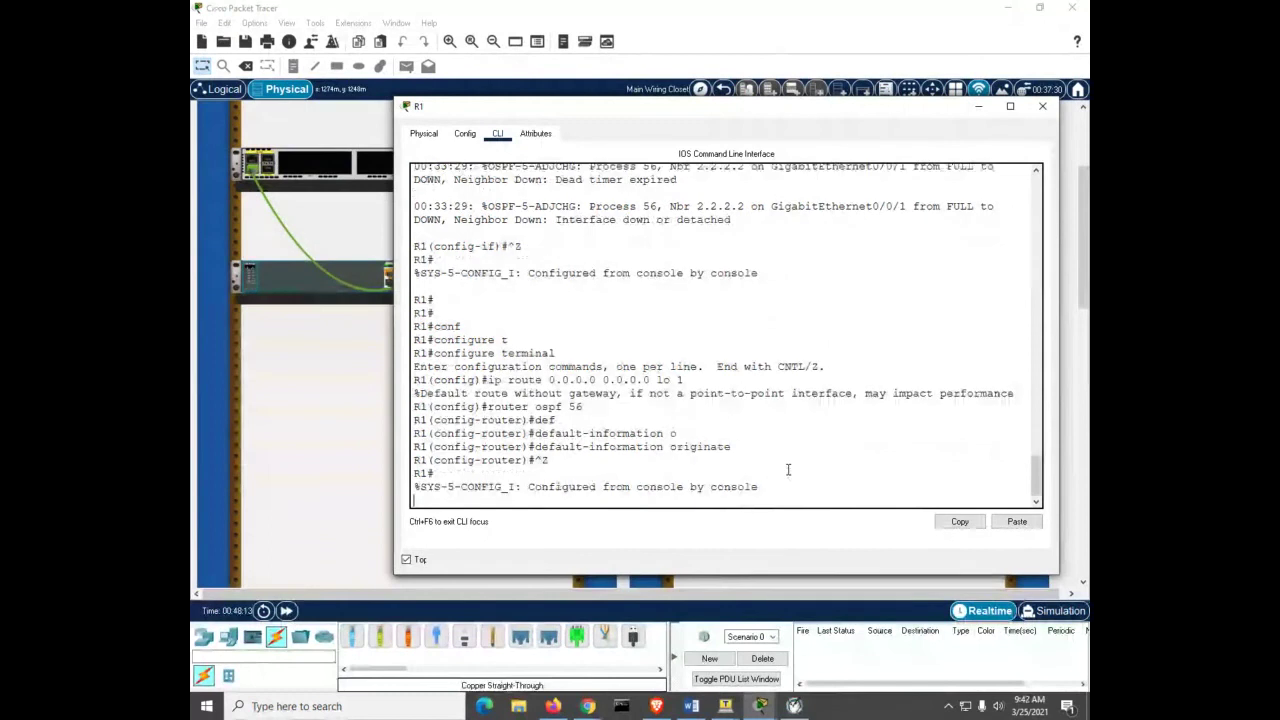
key(Return)
key(Return)
key(Return)
key(Return)
key(Return)
text(sh ip)
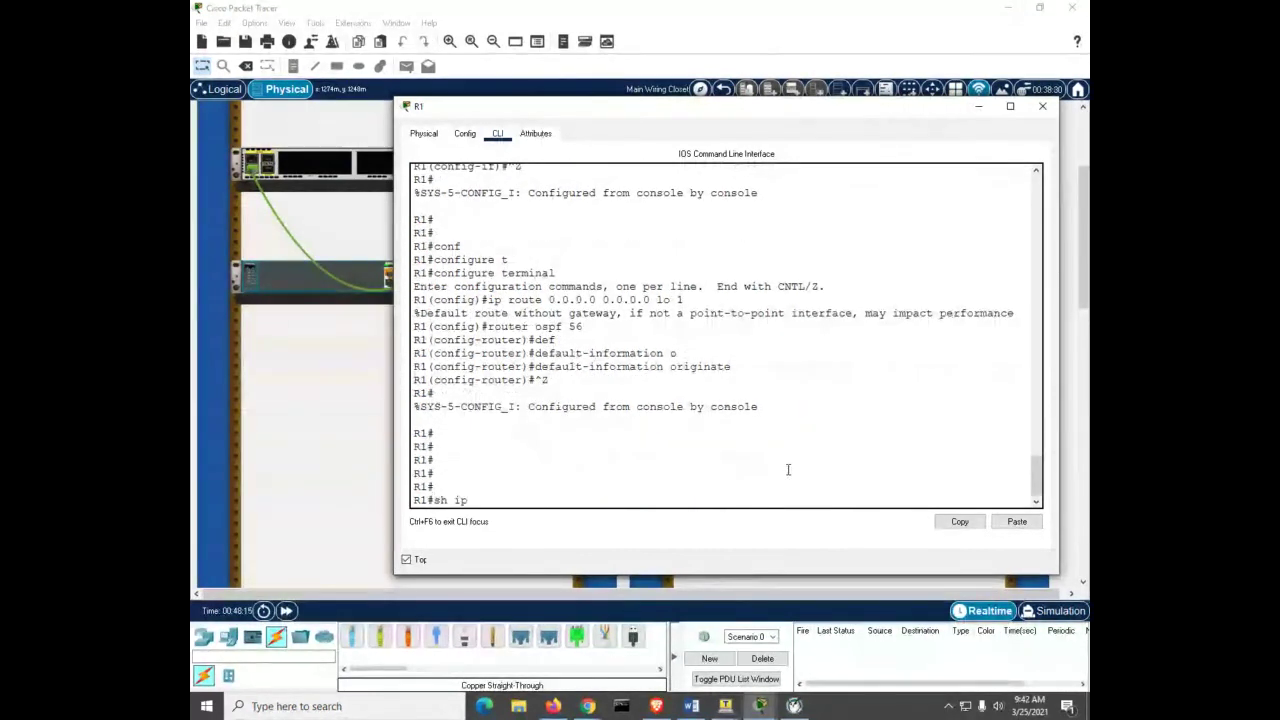
text( ospf n)
key(Return)
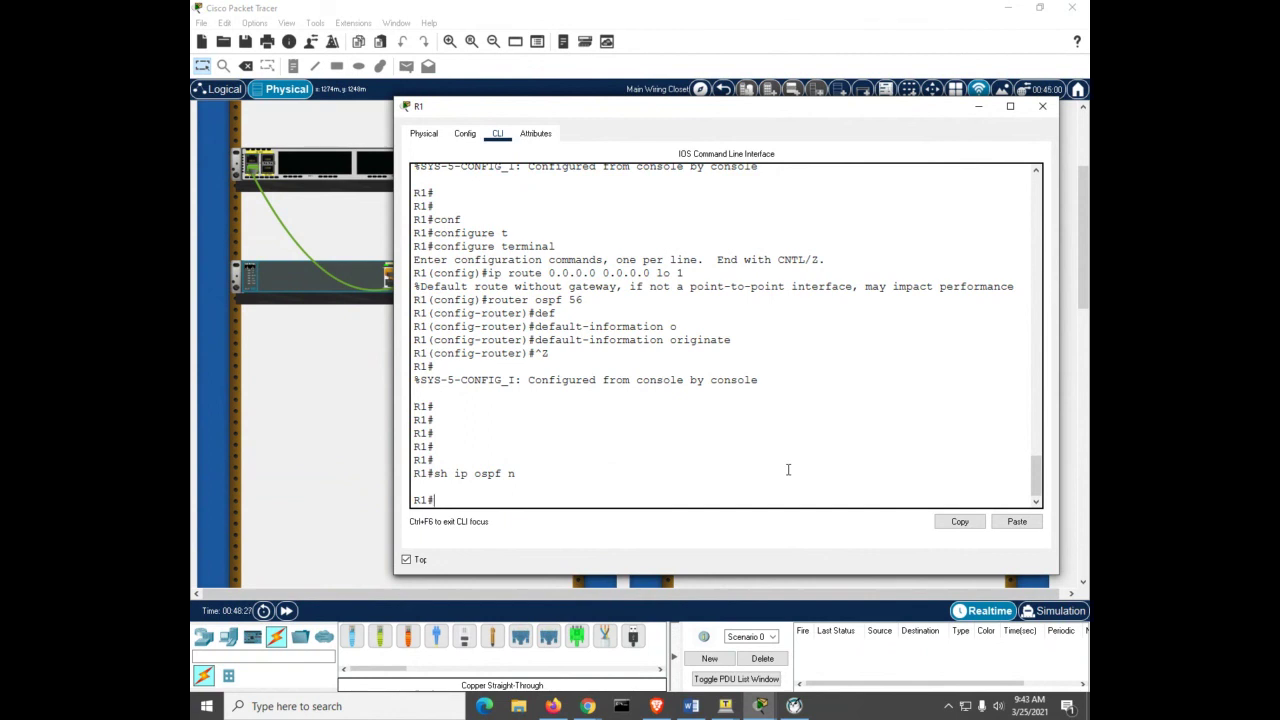
Step: Remove the custom OSPF hello interval from R1's interface G0/0/1
text(conf)
key(Tab)
text(t)
key(Tab)
key(Return)
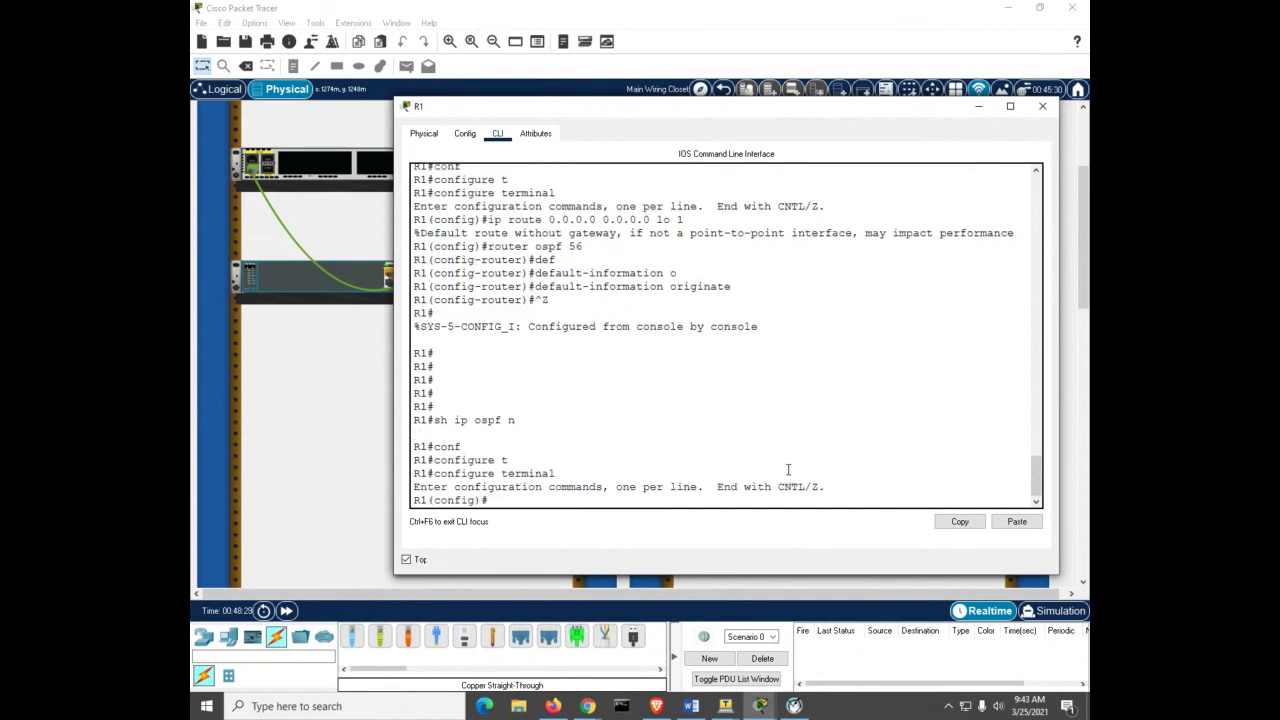
text(int)
key(Tab)
text(g0/0/1)
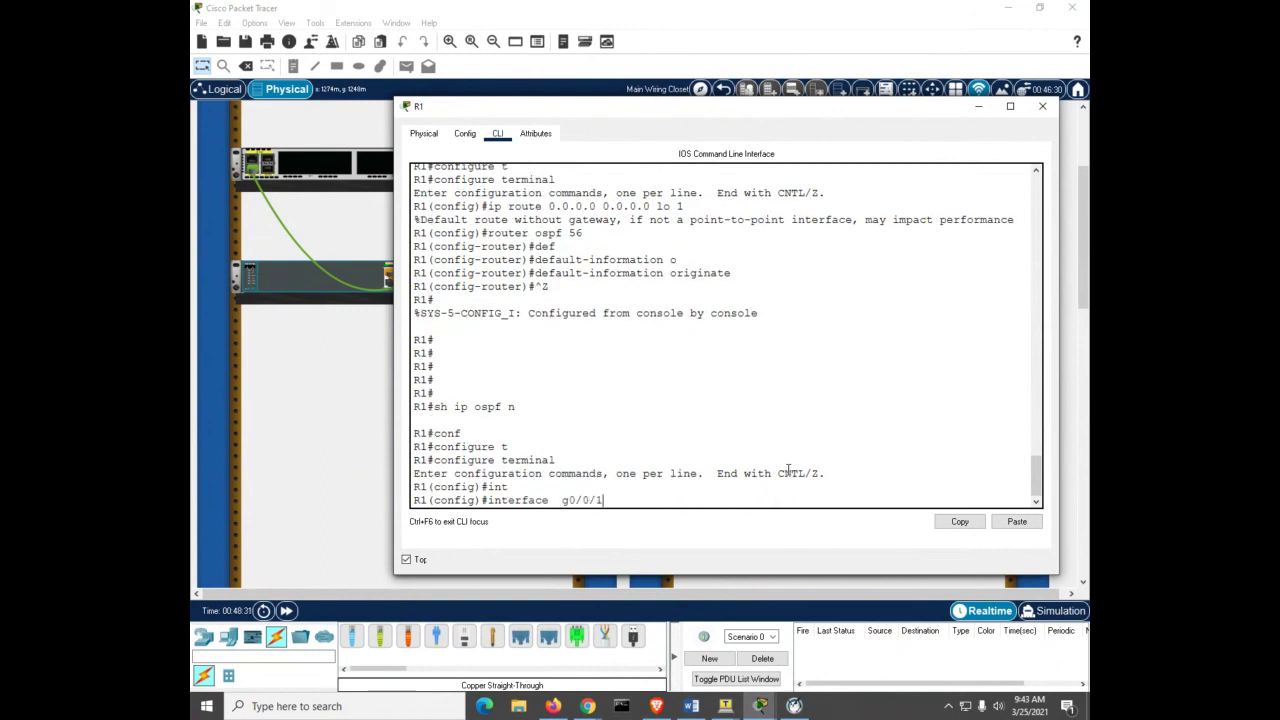
key(Return)
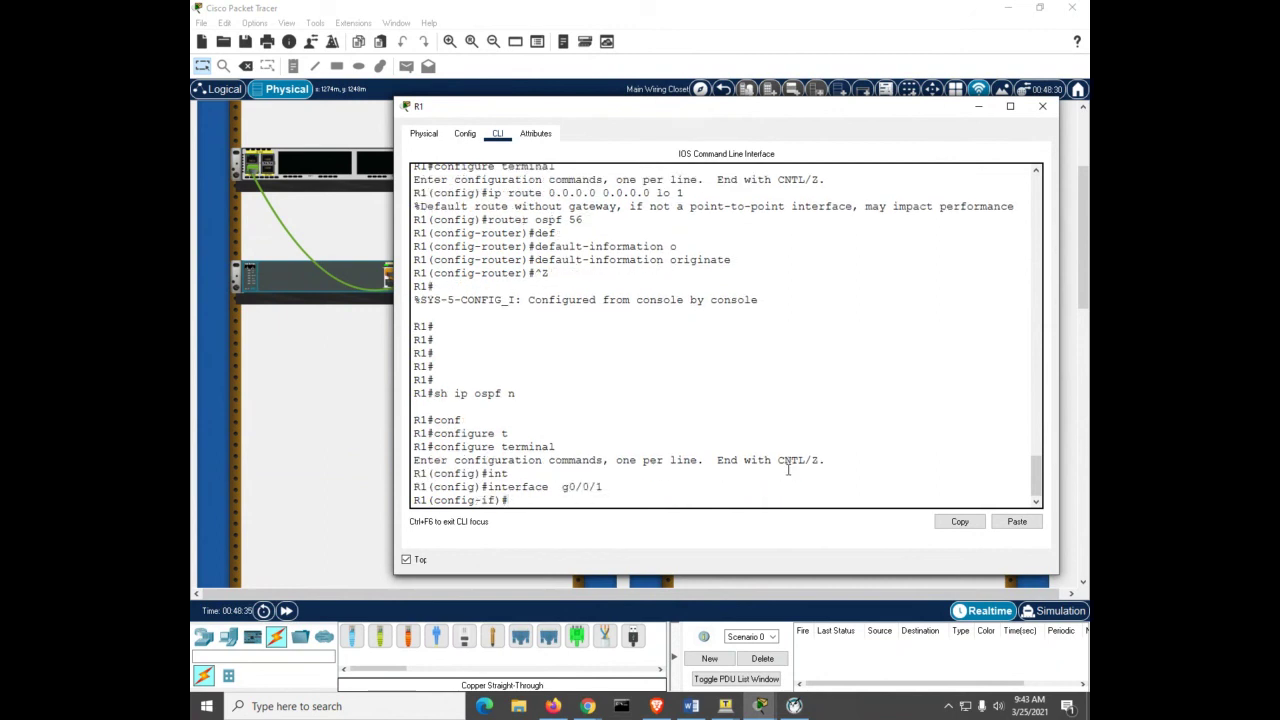
text(no ip ospf)
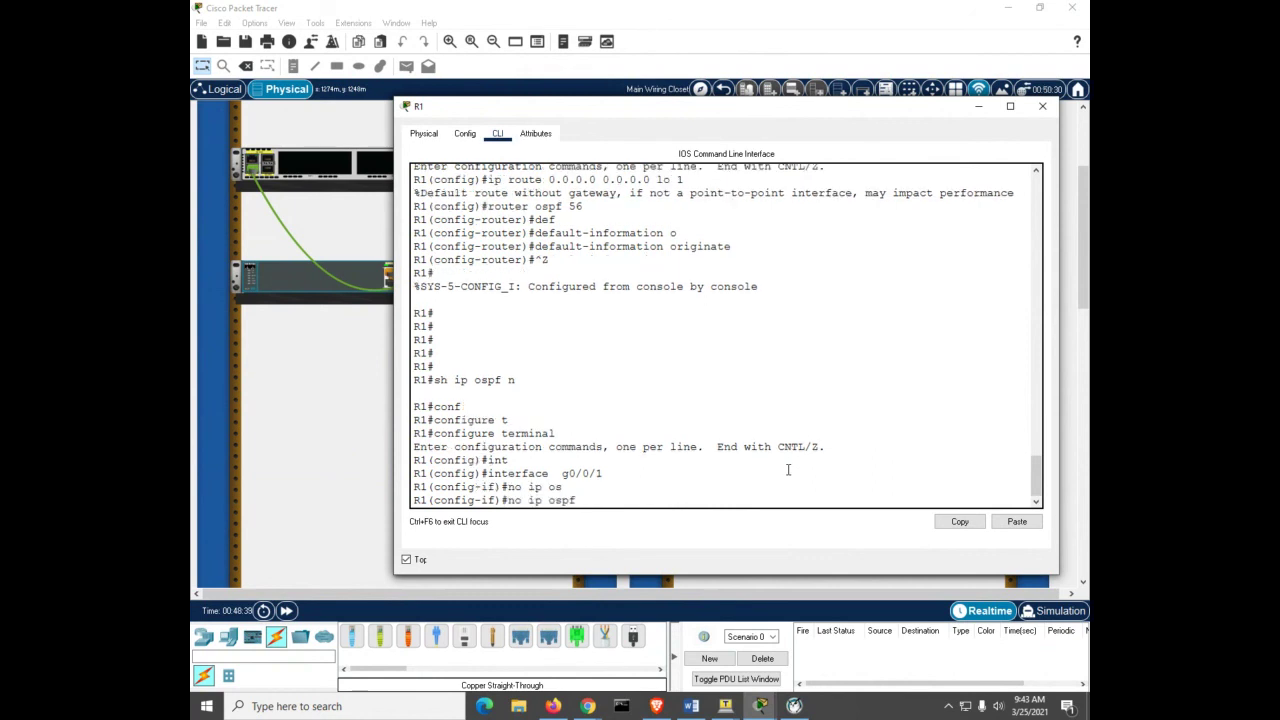
text(h)
key(Tab)
key(Return)
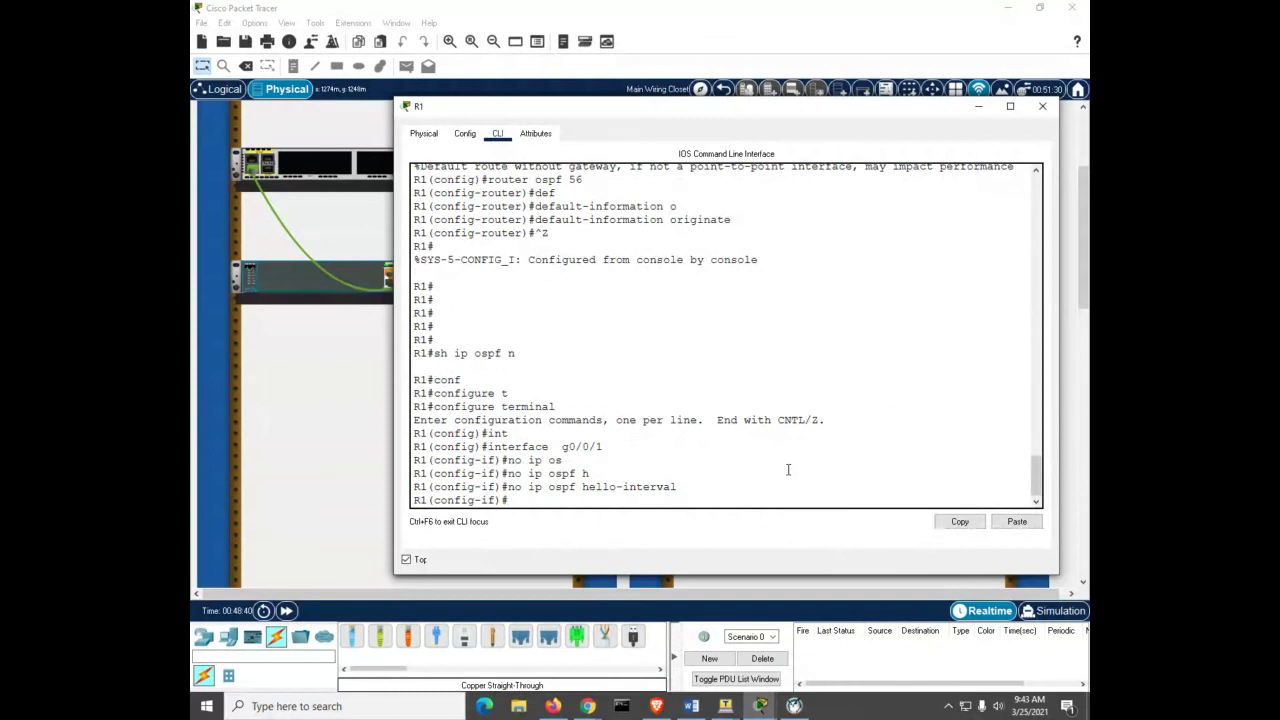
click(760, 706)
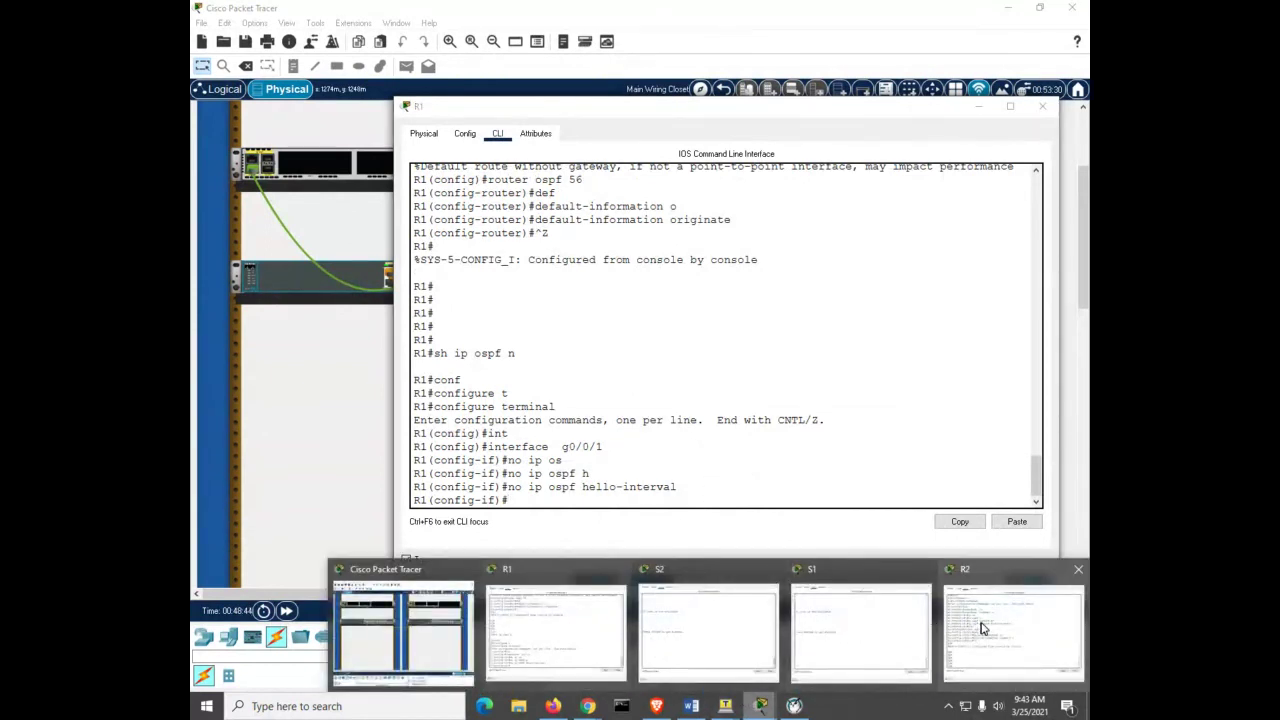
Step: Remove the 30-second OSPF hello interval from R2's interface G0/0/1
click(983, 628)
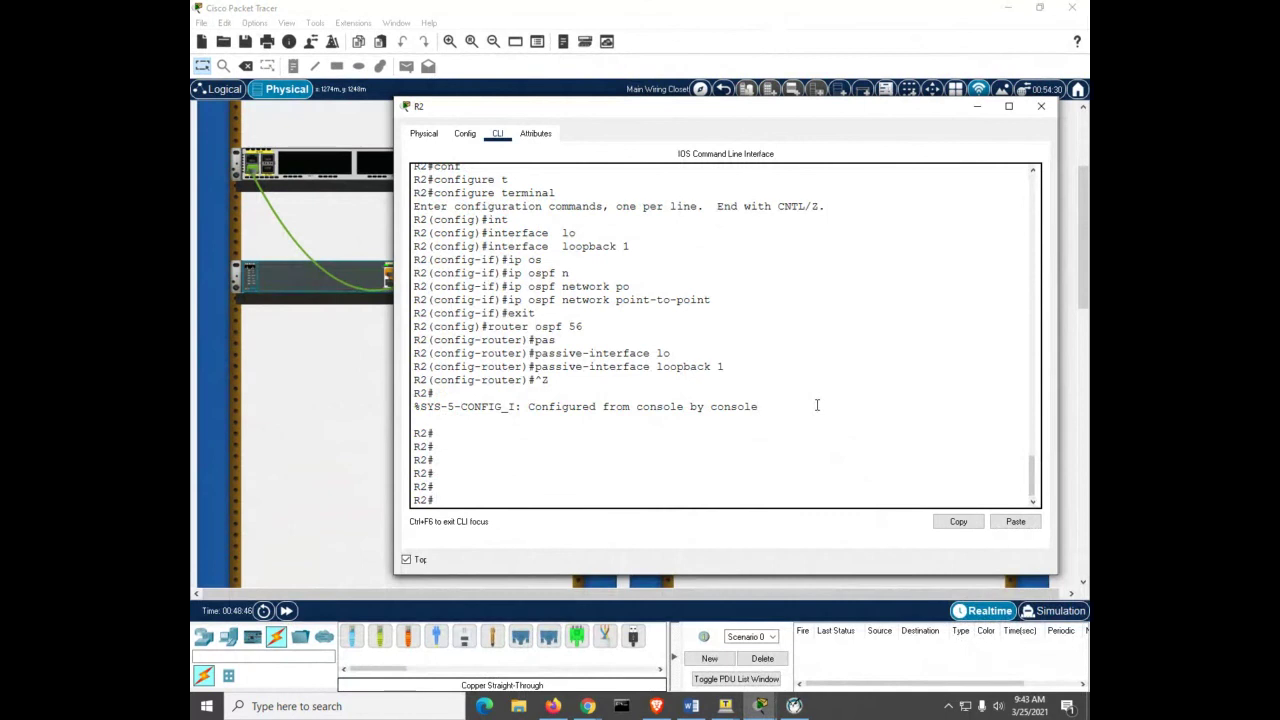
text(conf t)
key(Return)
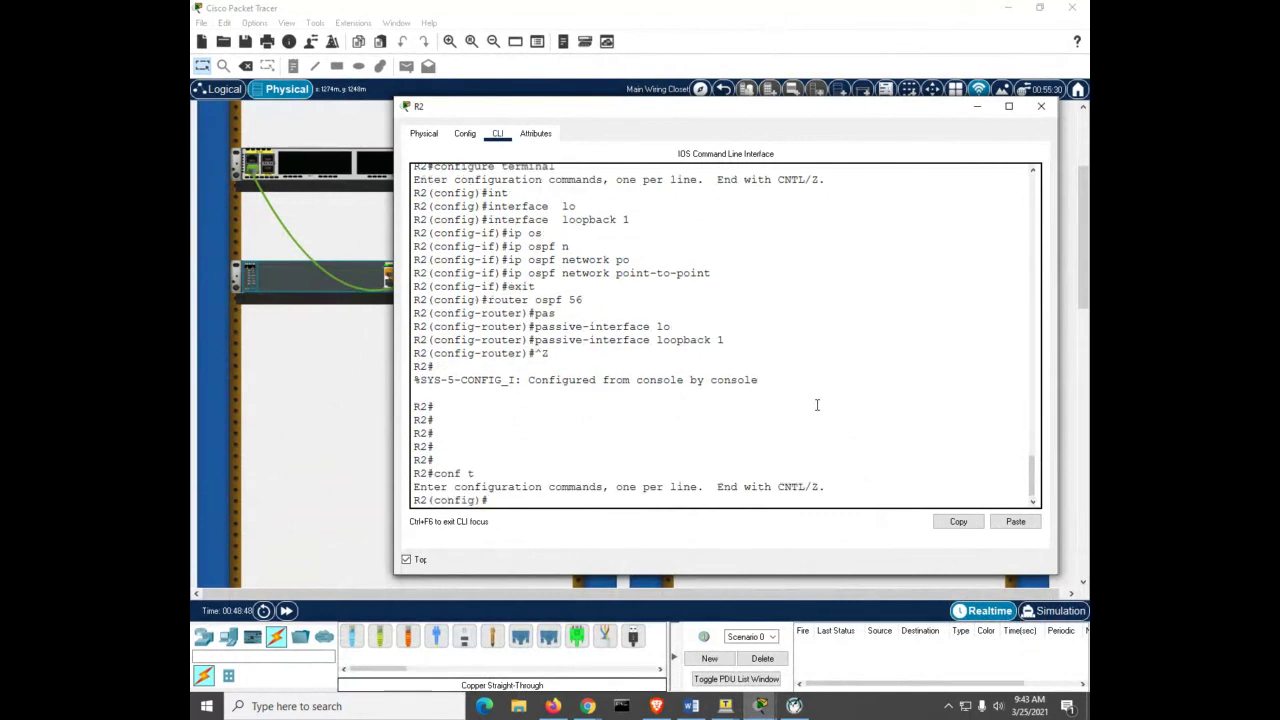
text(int)
key(Tab)
text(g0/0/1)
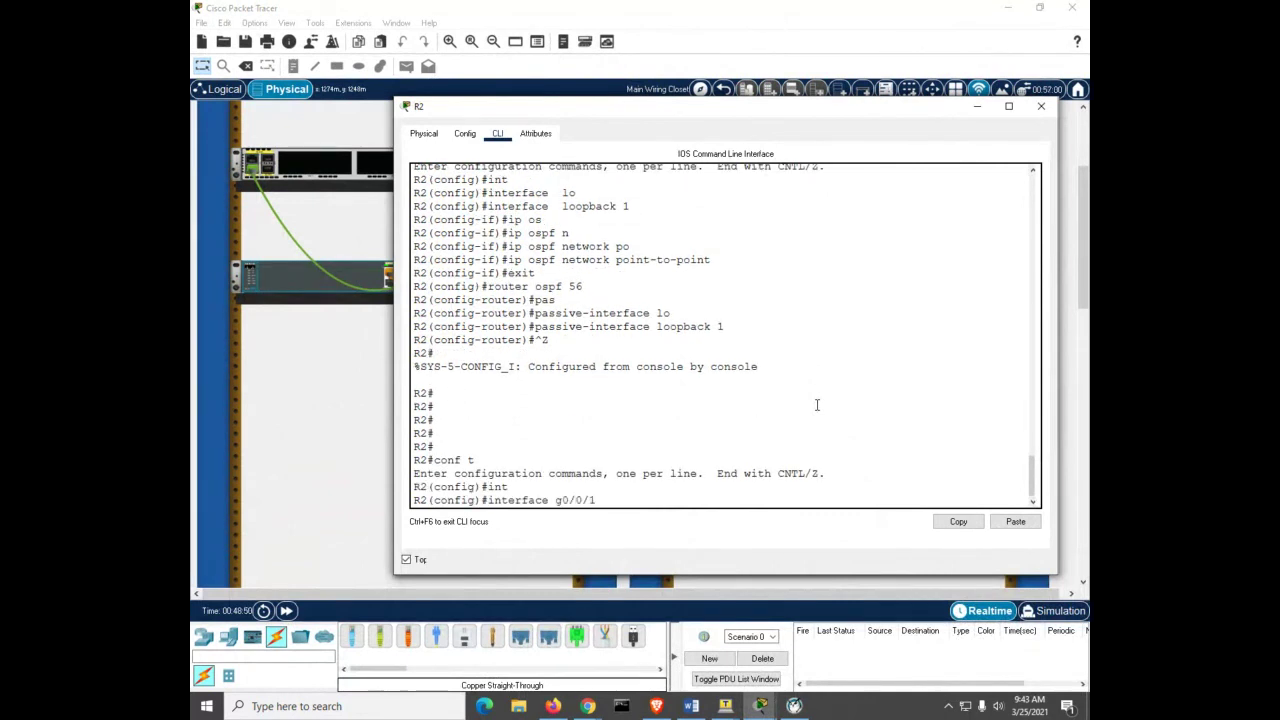
key(Return)
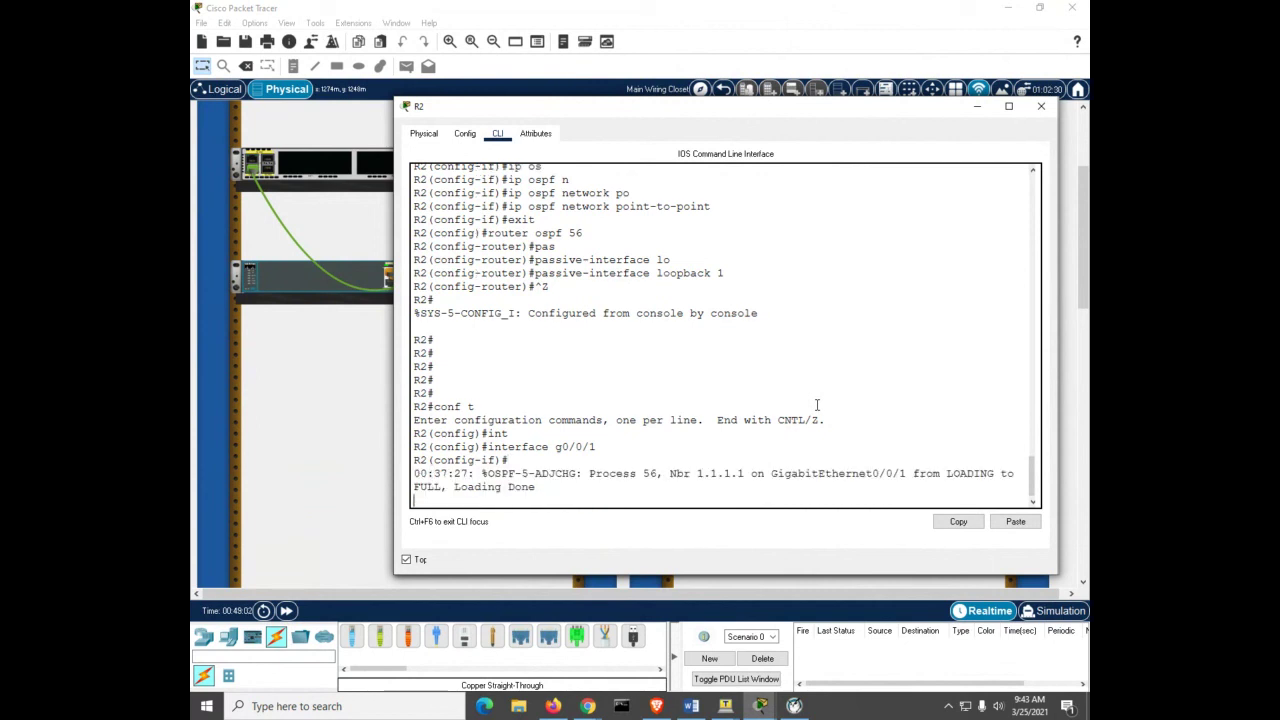
text(no ip  o)
key(Tab)
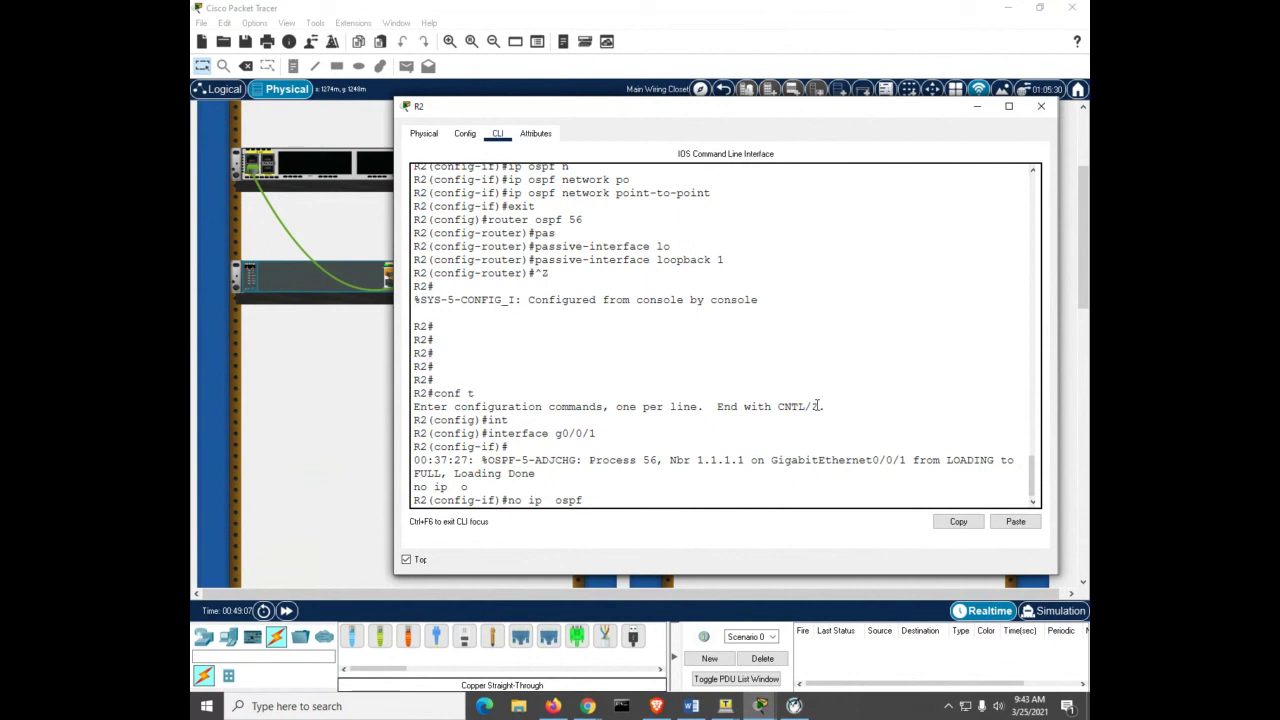
text(h)
key(Tab)
text(30)
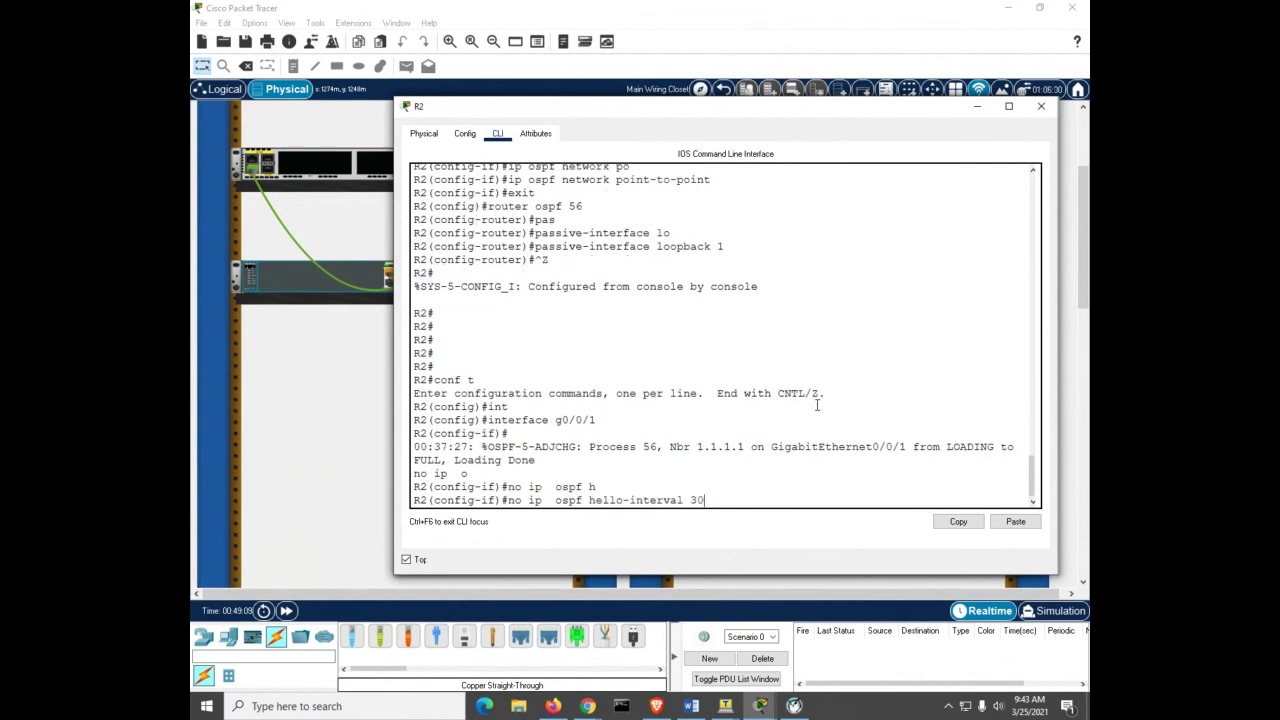
key(Return)
Step: Exit configuration mode and list R2's OSPF neighbors, showing 1.1.1.1 as FULL/DR
key(ctrl+z)
key(Return)
key(Return)
key(Return)
key(Return)
key(Return)
key(Return)
key(Return)
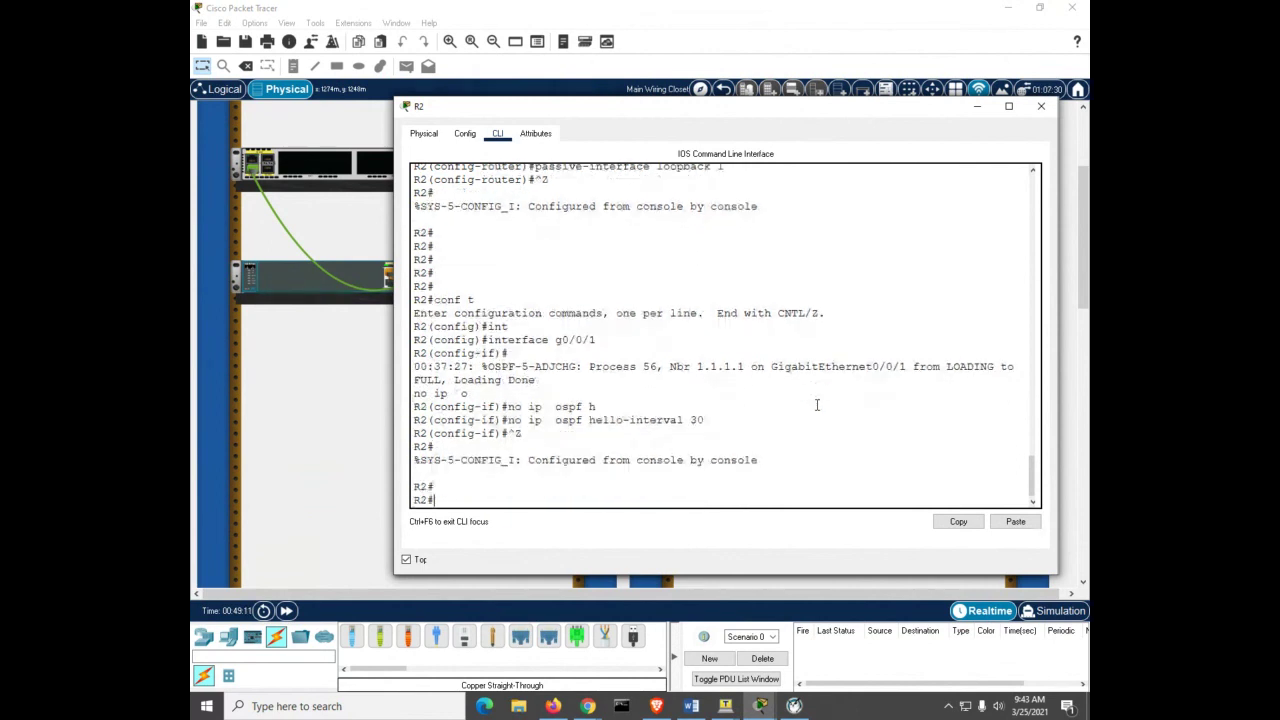
key(Return)
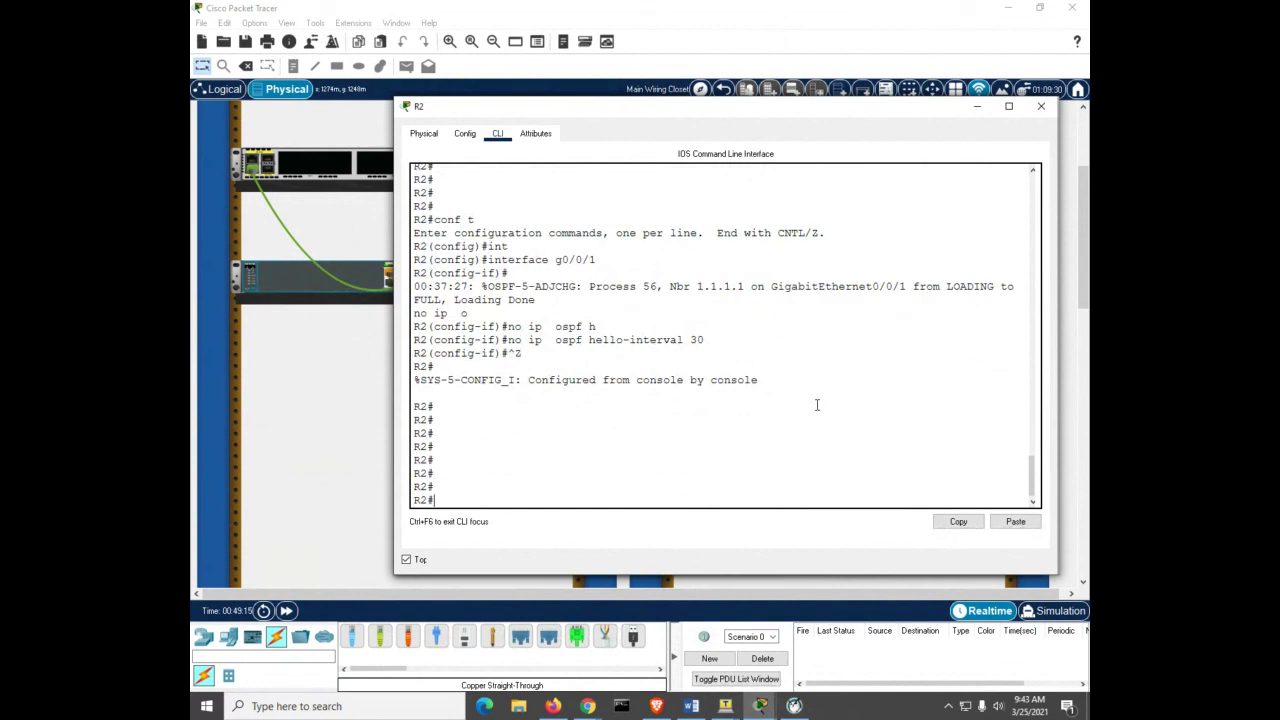
text(sh ip o n)
key(Return)
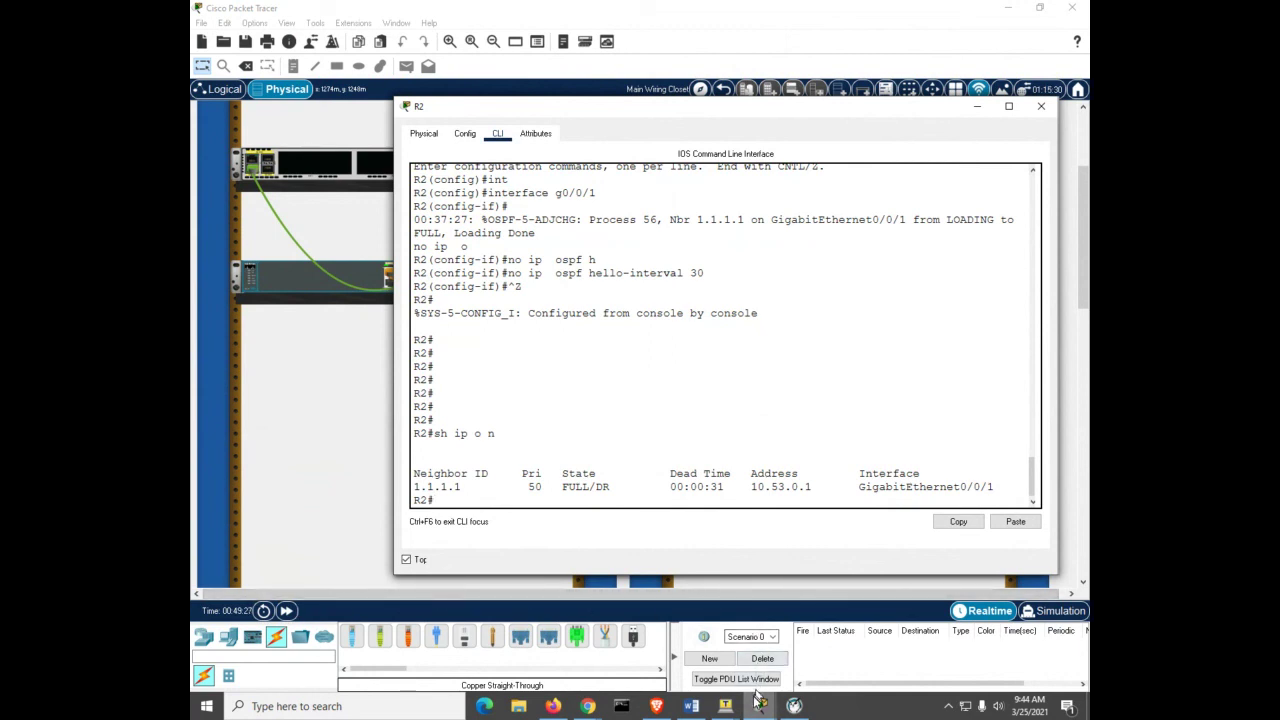
Step: On R1, exit configuration mode and list OSPF neighbors, showing 2.2.2.2 as FULL/BDR
mouse_move(760, 706)
click(560, 645)
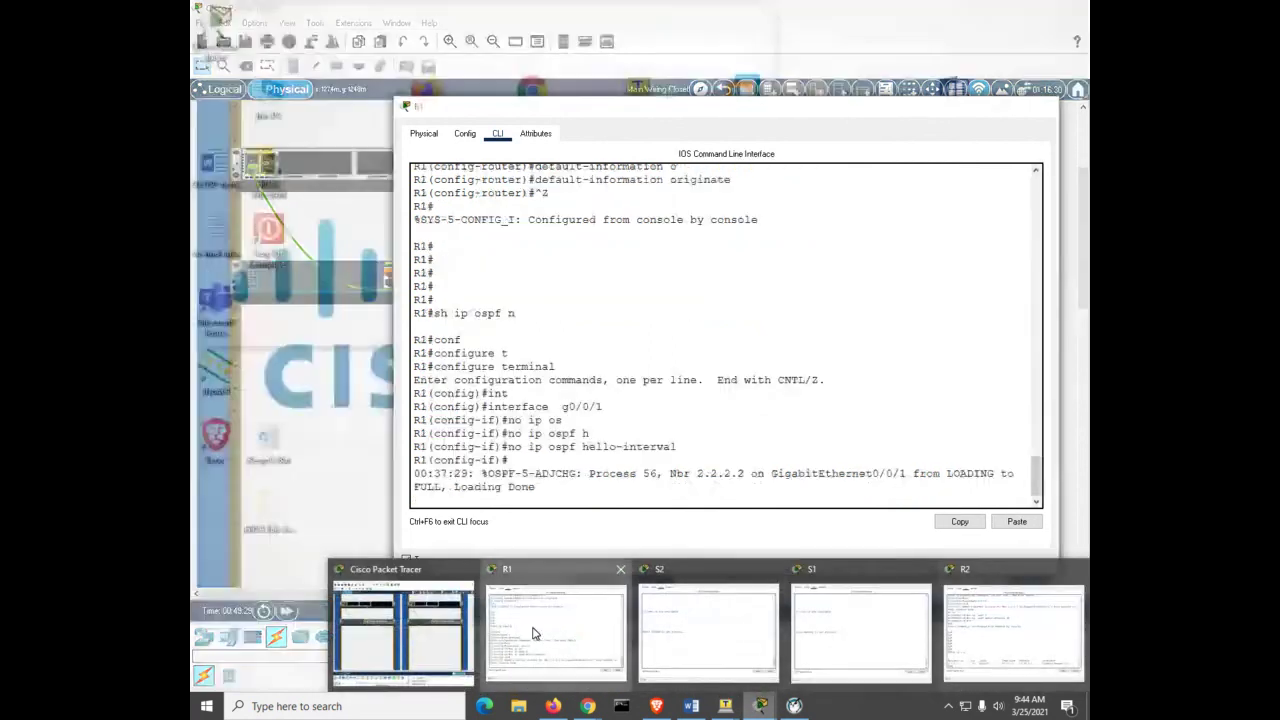
key(Return)
key(Return)
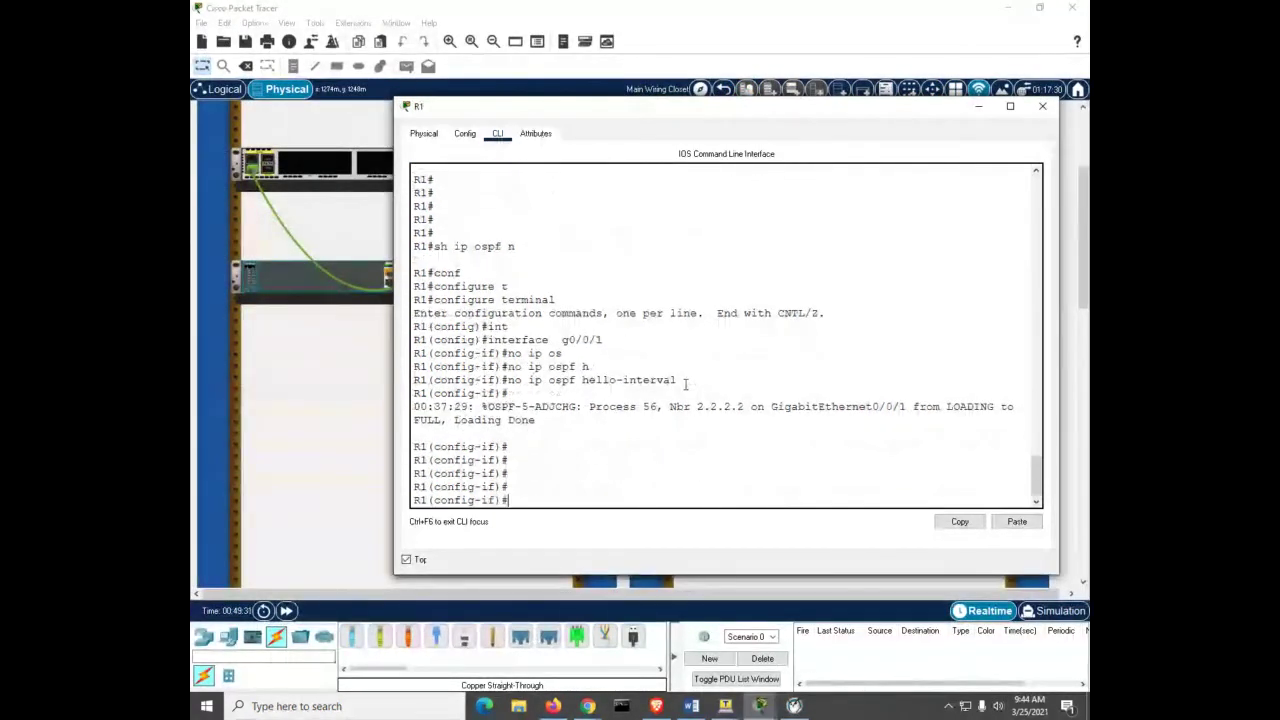
key(ctrl+z)
key(Return)
key(Return)
key(Return)
text(sh ip o n)
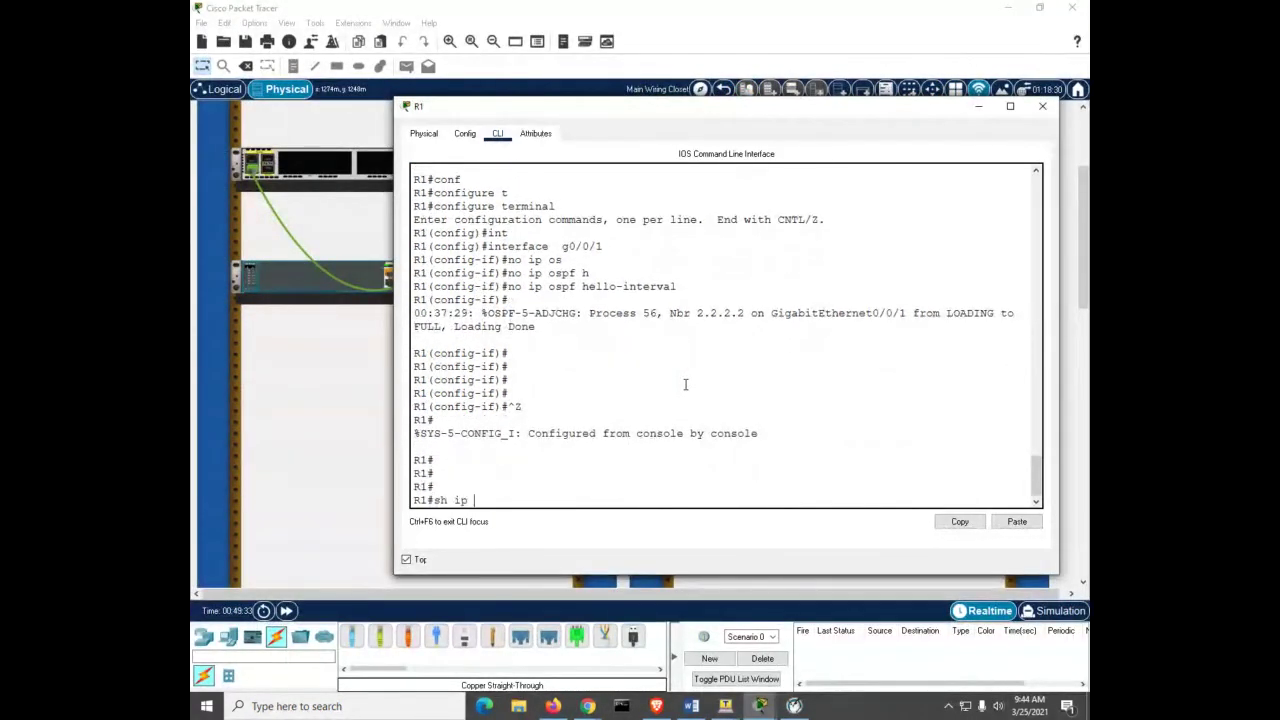
key(Return)
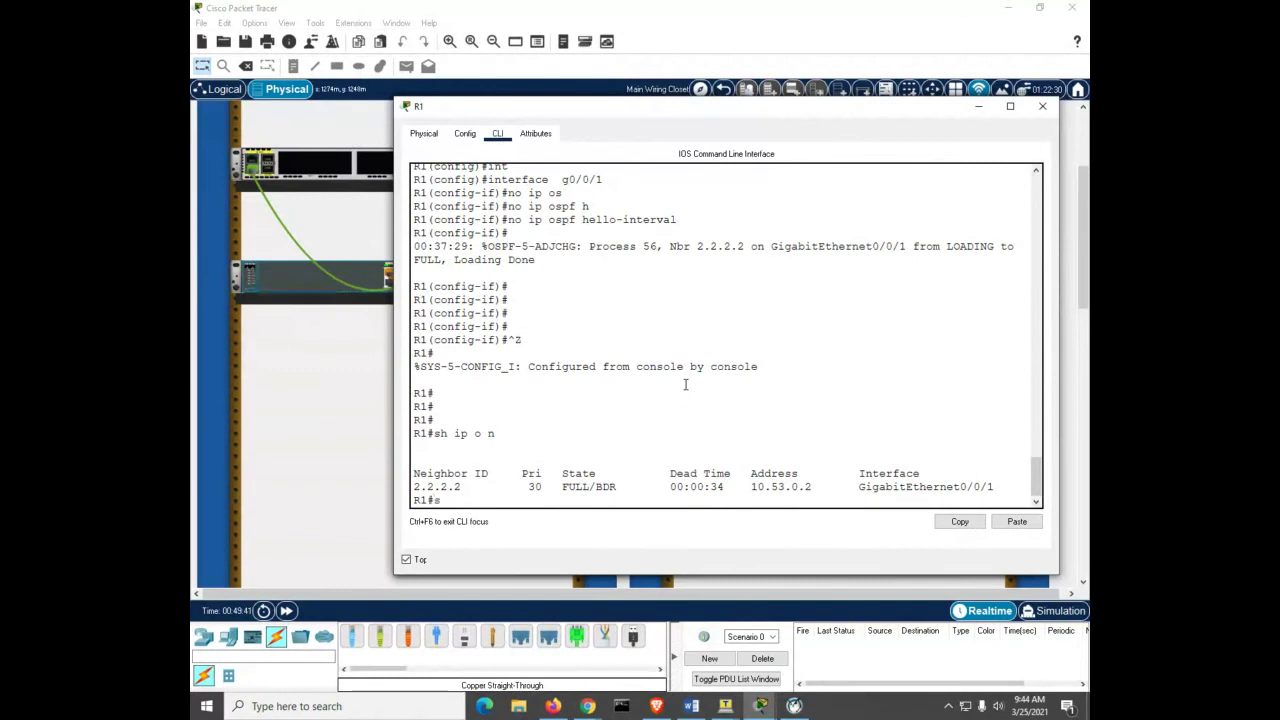
Step: Display R1's G0/0/1 OSPF details: DR, priority 50, hello 10, dead 40
text(sh ip os i g0/0/')
key(Return)
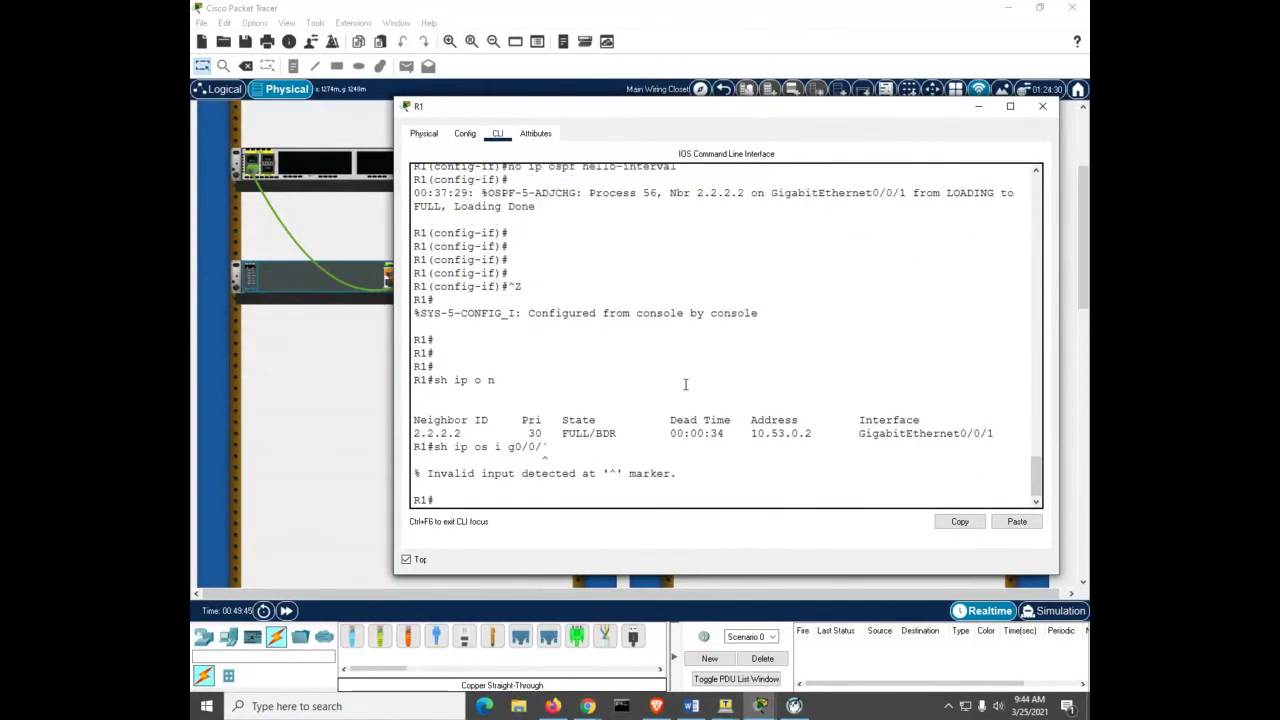
key(Up)
text(1)
key(Return)
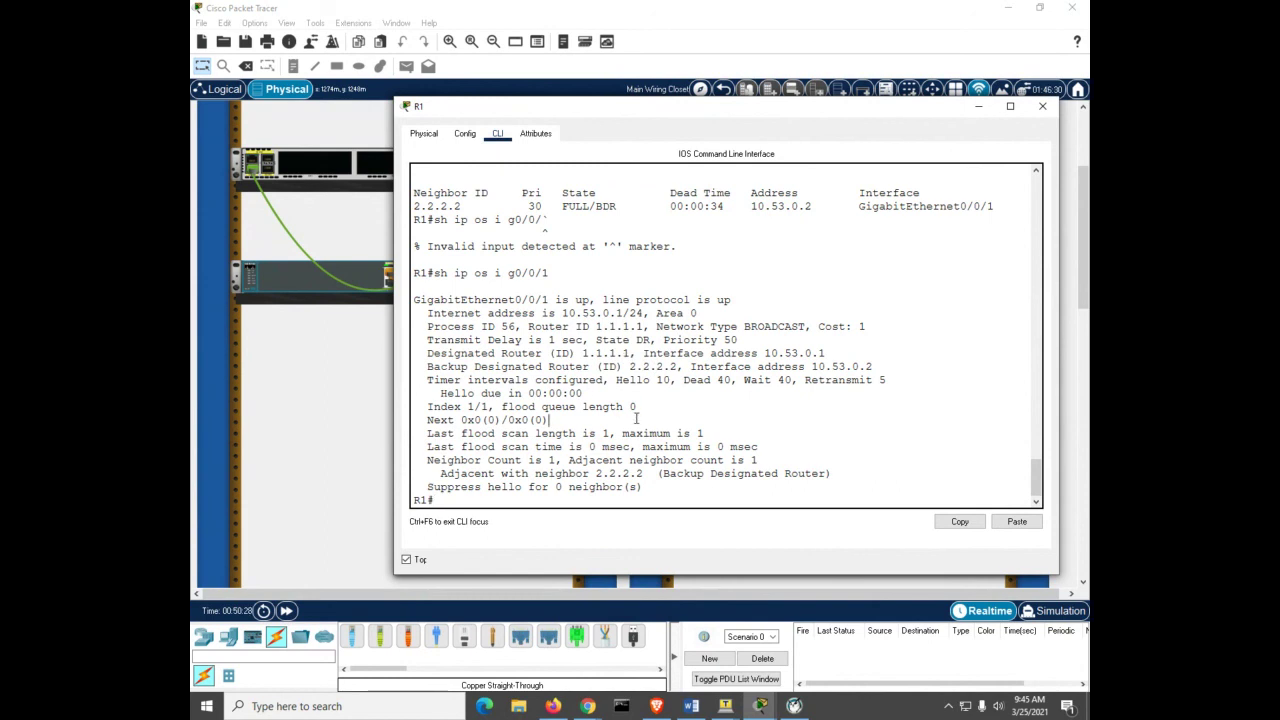
Step: Set the auto-cost reference bandwidth of R1's OSPF process 56 to 1000
text(conf)
key(Tab)
text(t)
key(Tab)
key(Return)
text(rout)
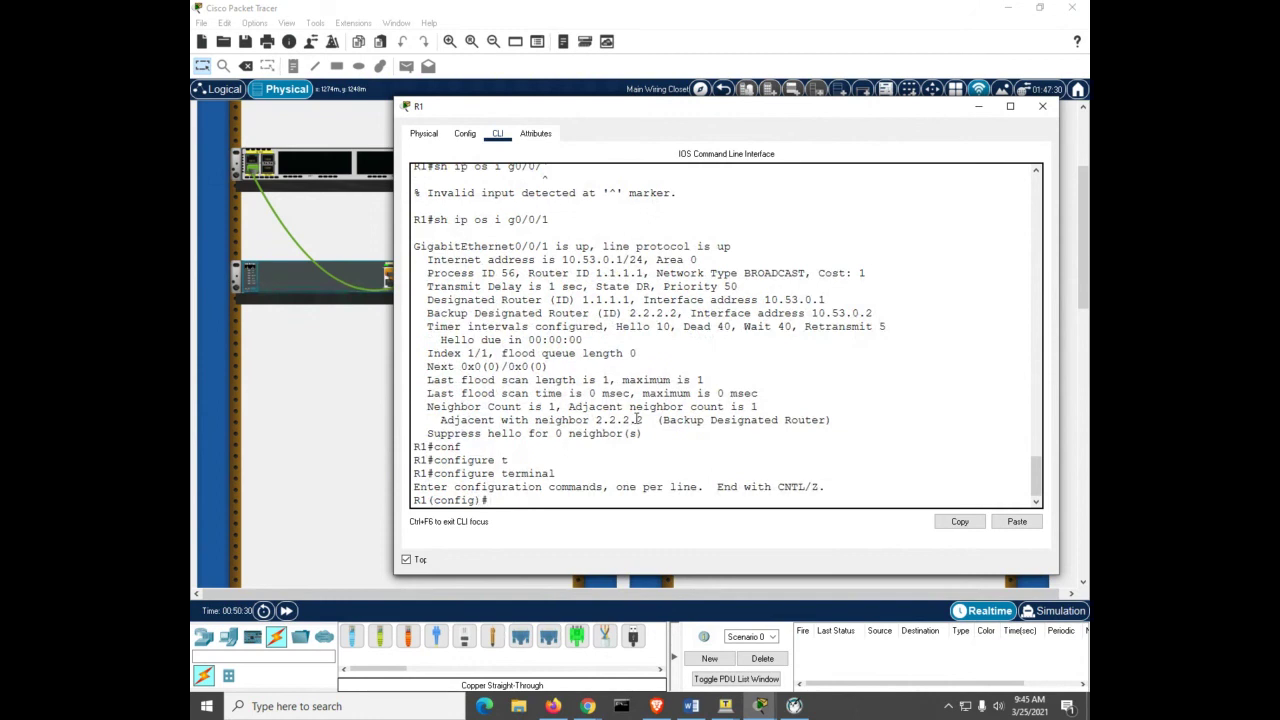
text(er ospf 56)
key(Return)
text(au)
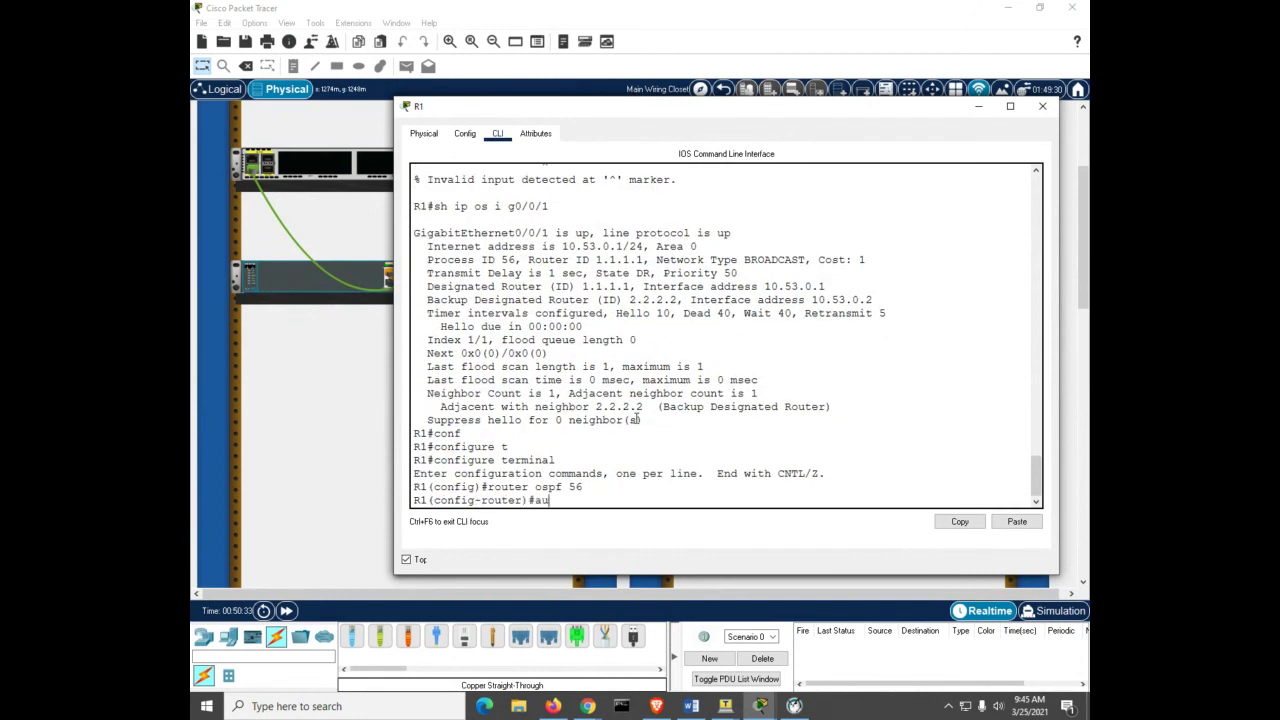
key(Tab)
text(r)
key(Tab)
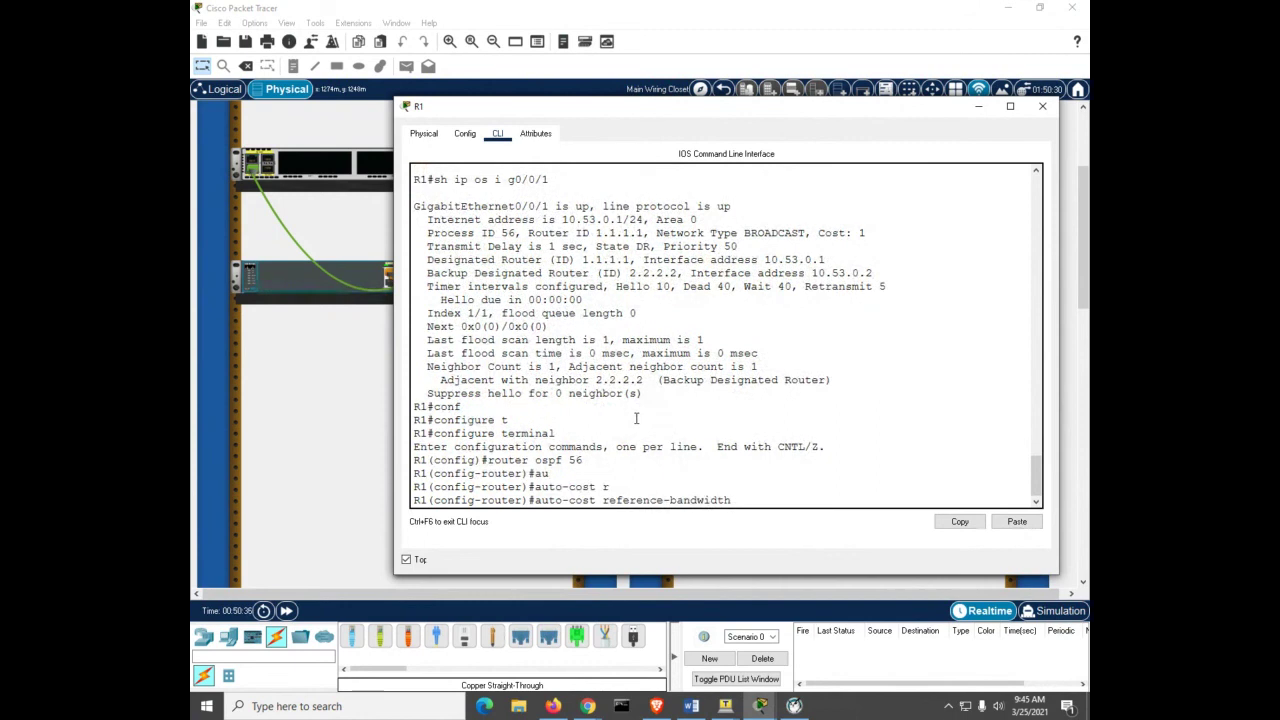
text(1000)
key(Return)
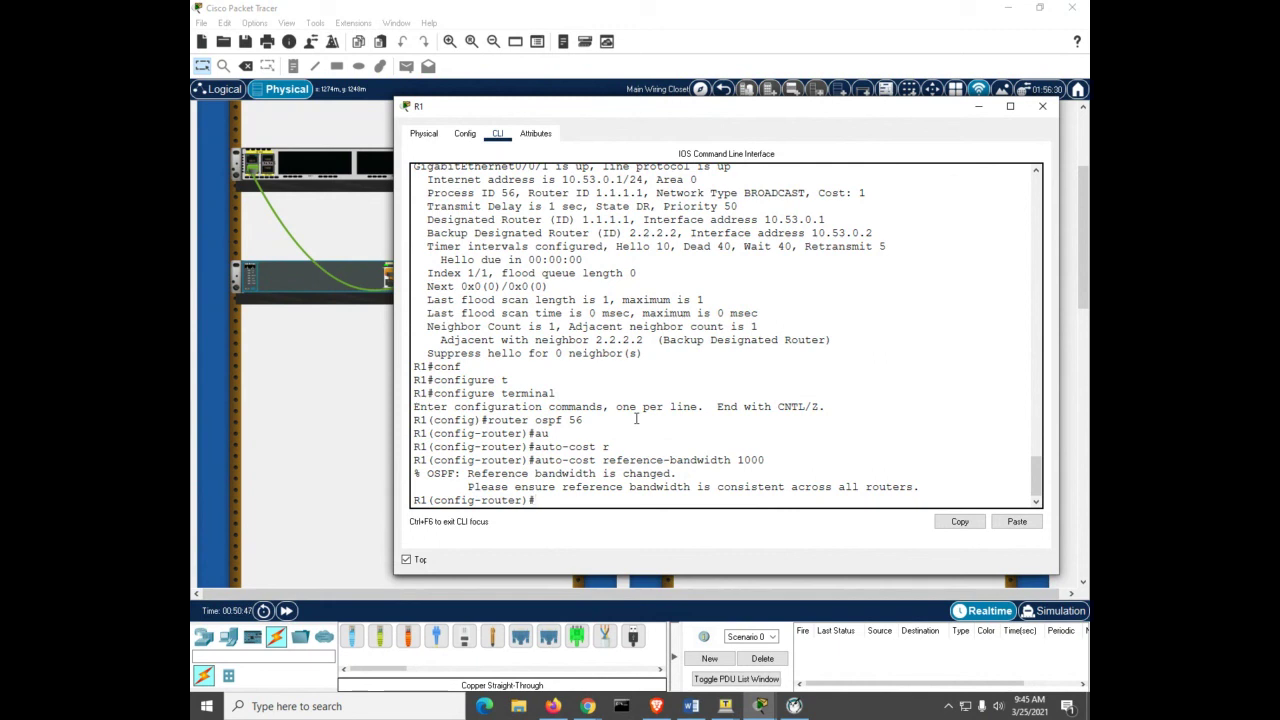
Step: Reset R1's OSPF process with clear ip ospf process, confirming with yes
key(ctrl+z)
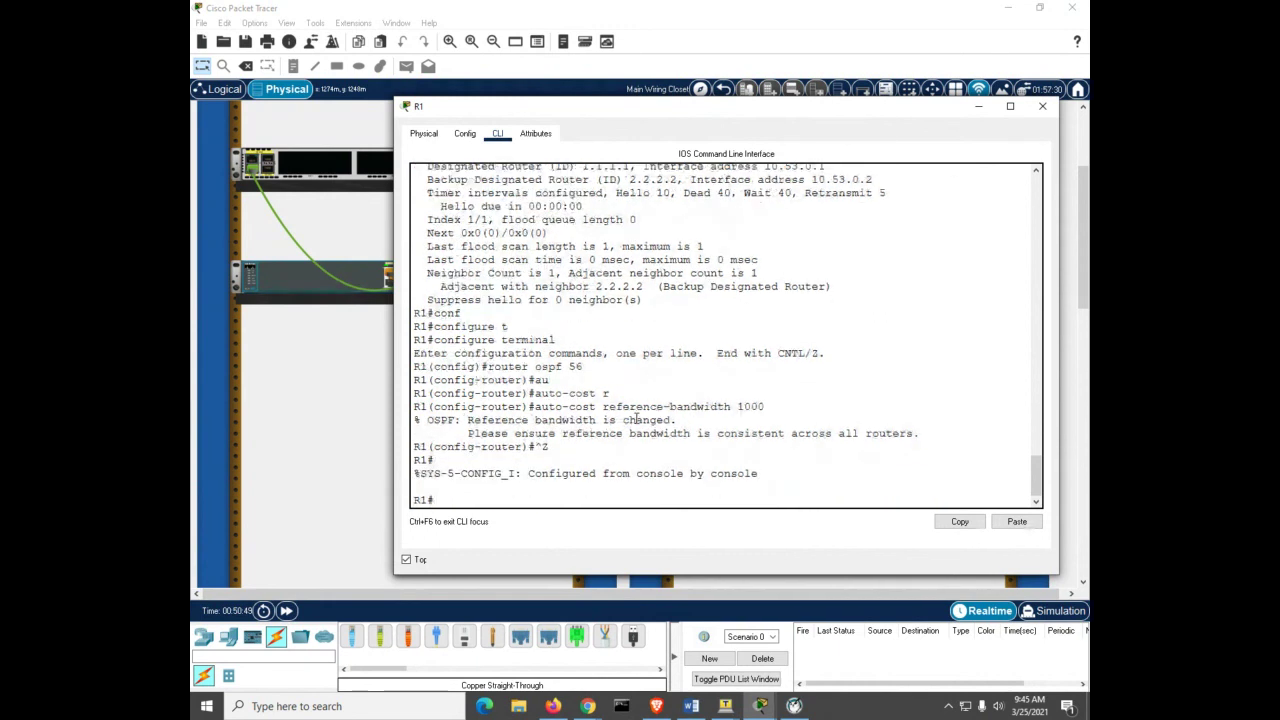
key(Return)
key(Return)
key(Return)
key(Return)
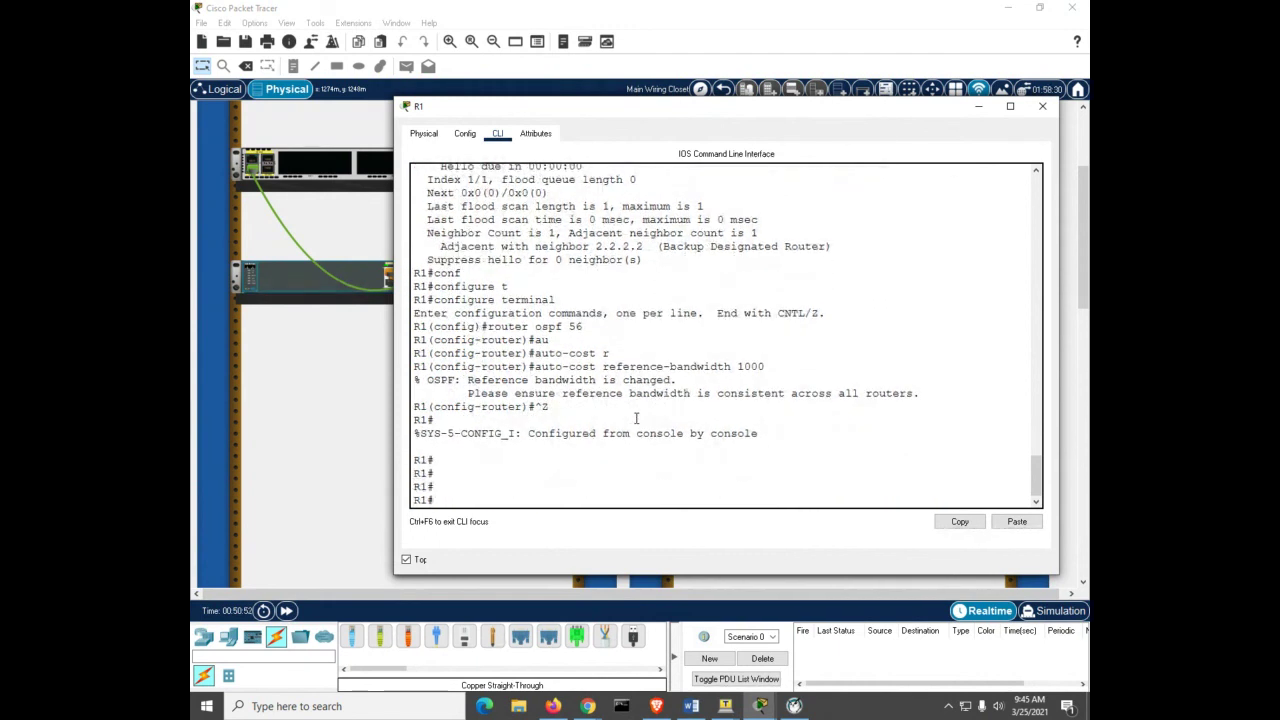
text(clear ip ospf pr)
key(Tab)
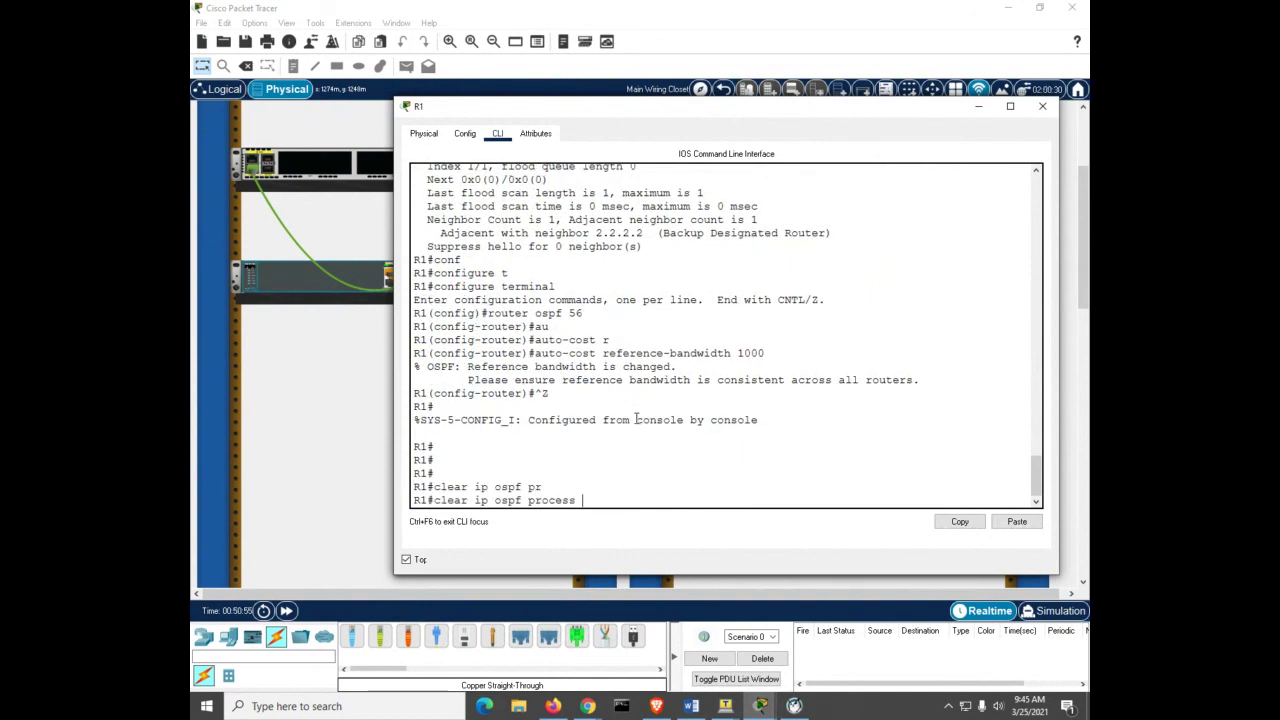
key(Return)
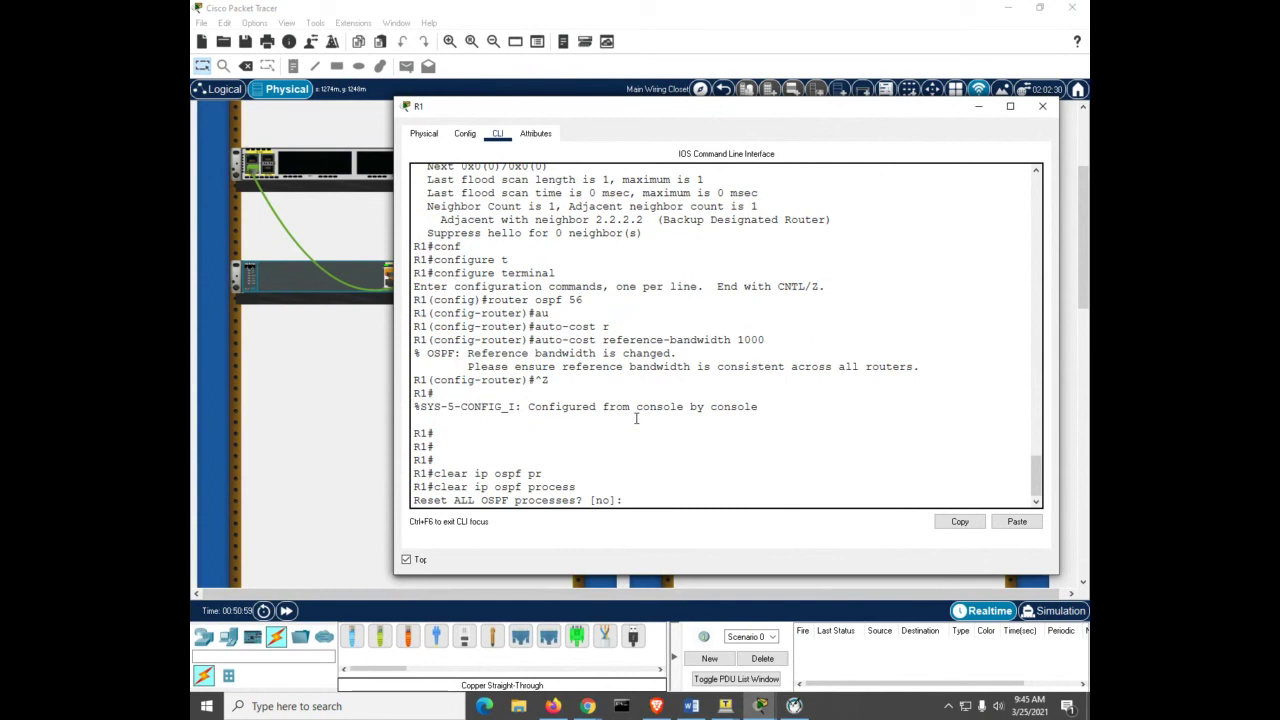
text(yes)
key(Return)
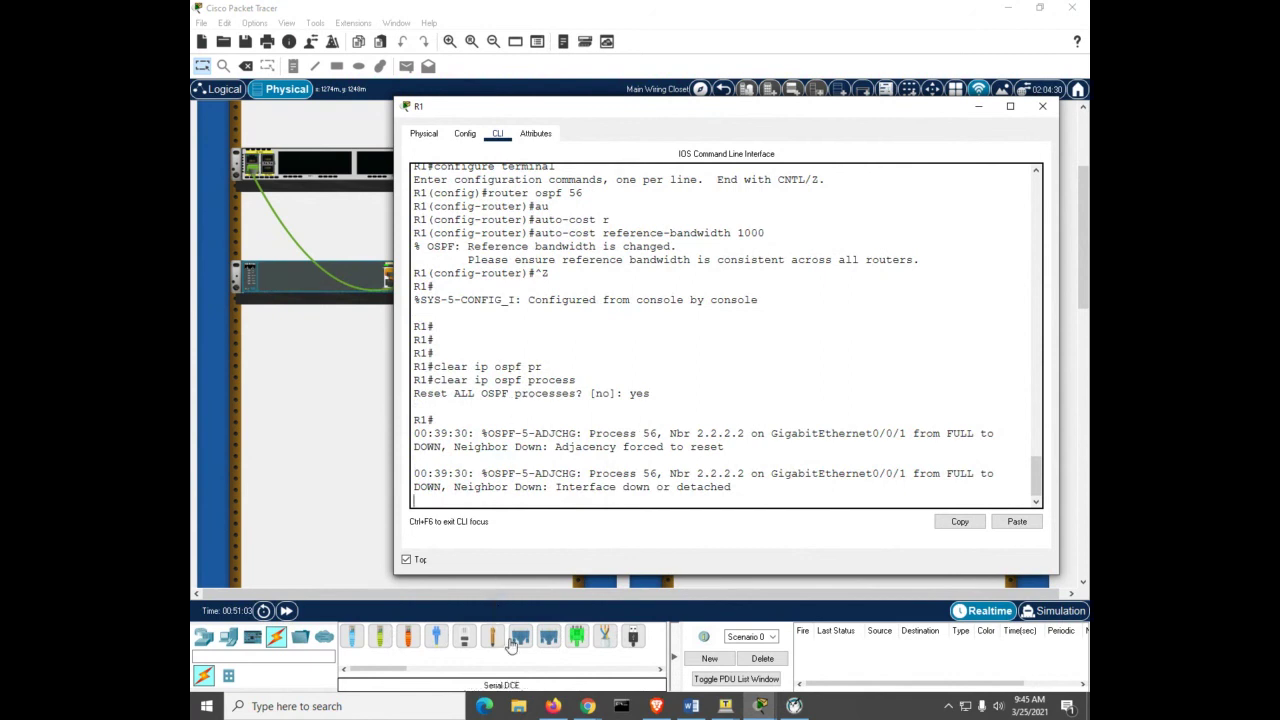
click(758, 706)
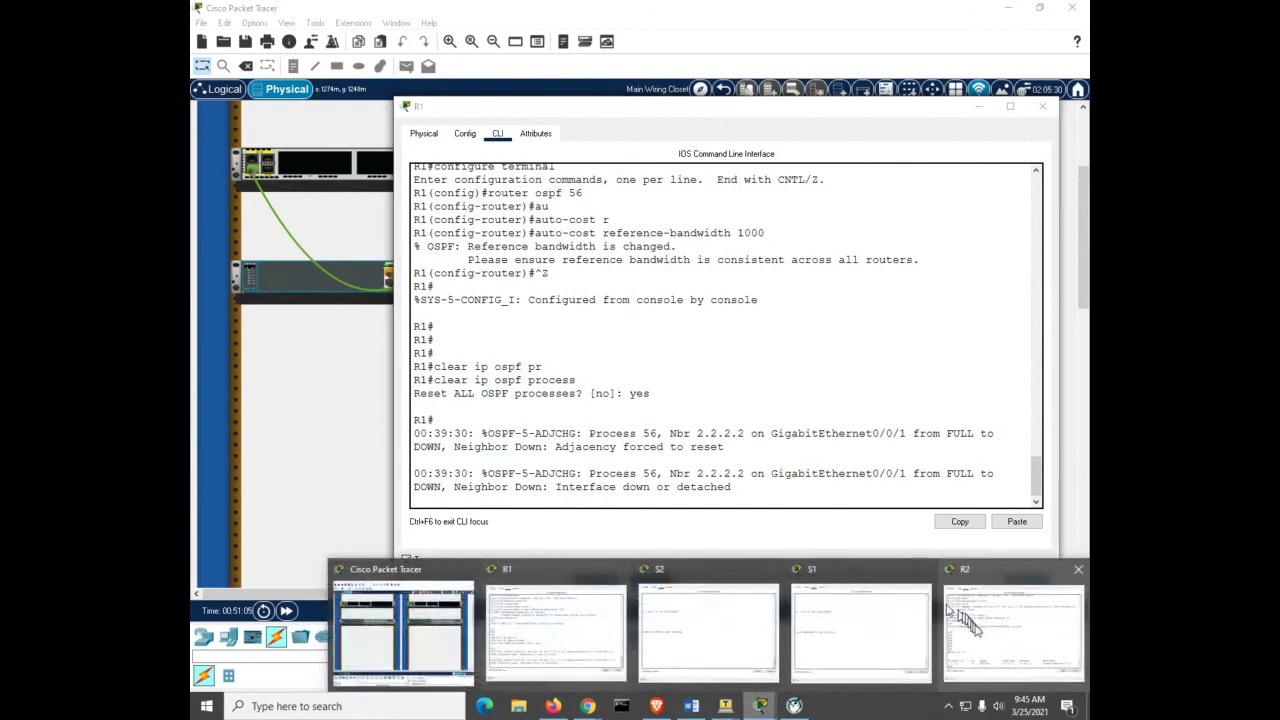
Step: Set the auto-cost reference bandwidth of R2's OSPF process 56 to 1000
click(1012, 630)
key(Return)
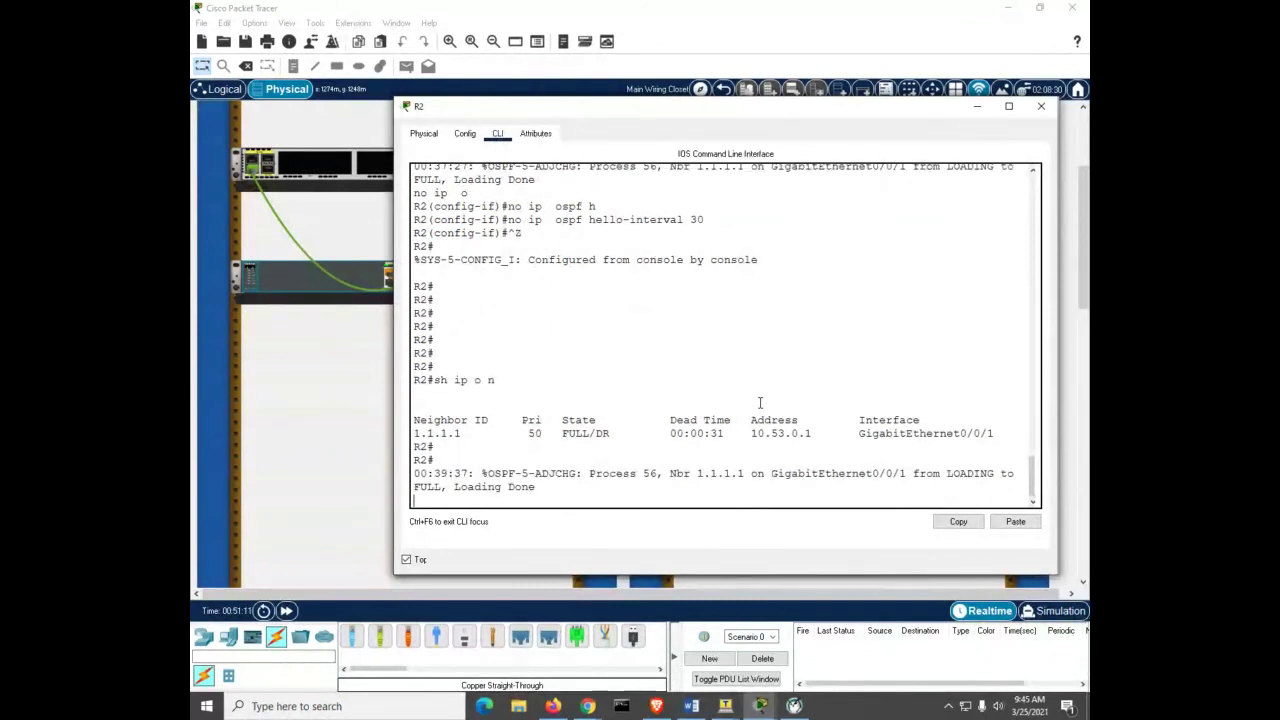
key(Return)
key(Return)
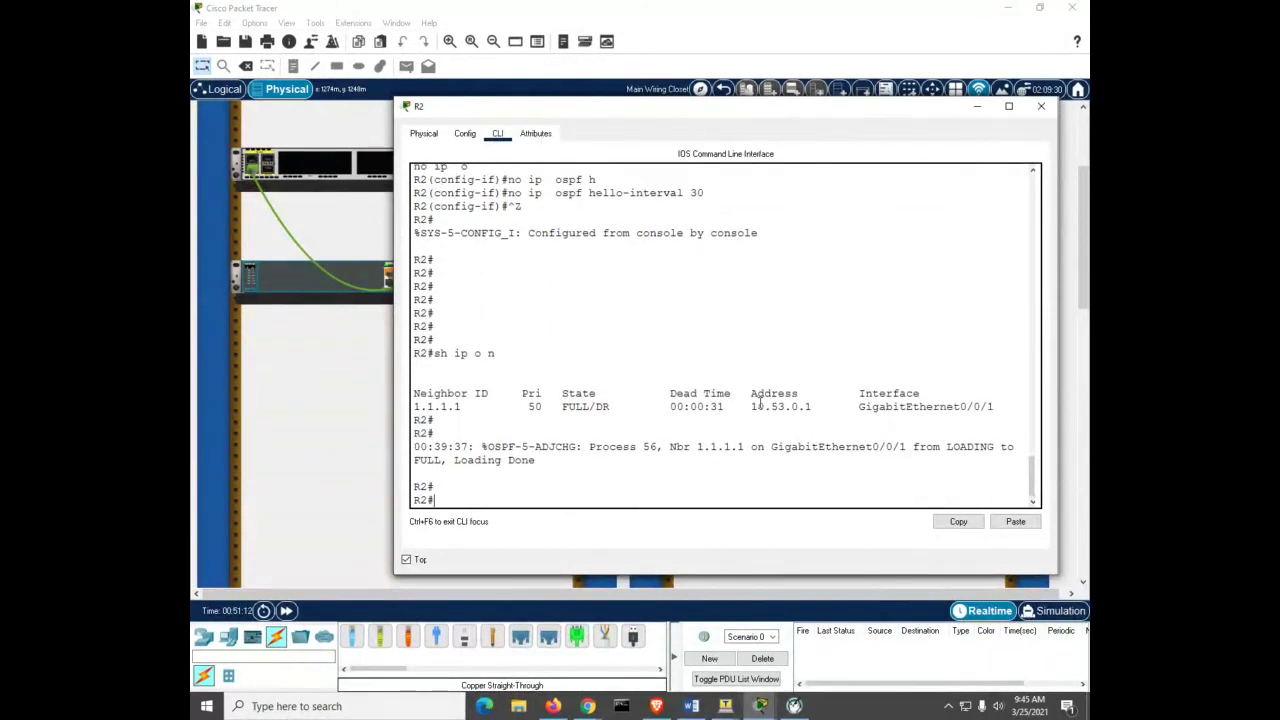
text(conf)
key(Tab)
text(t)
key(Tab)
key(Return)
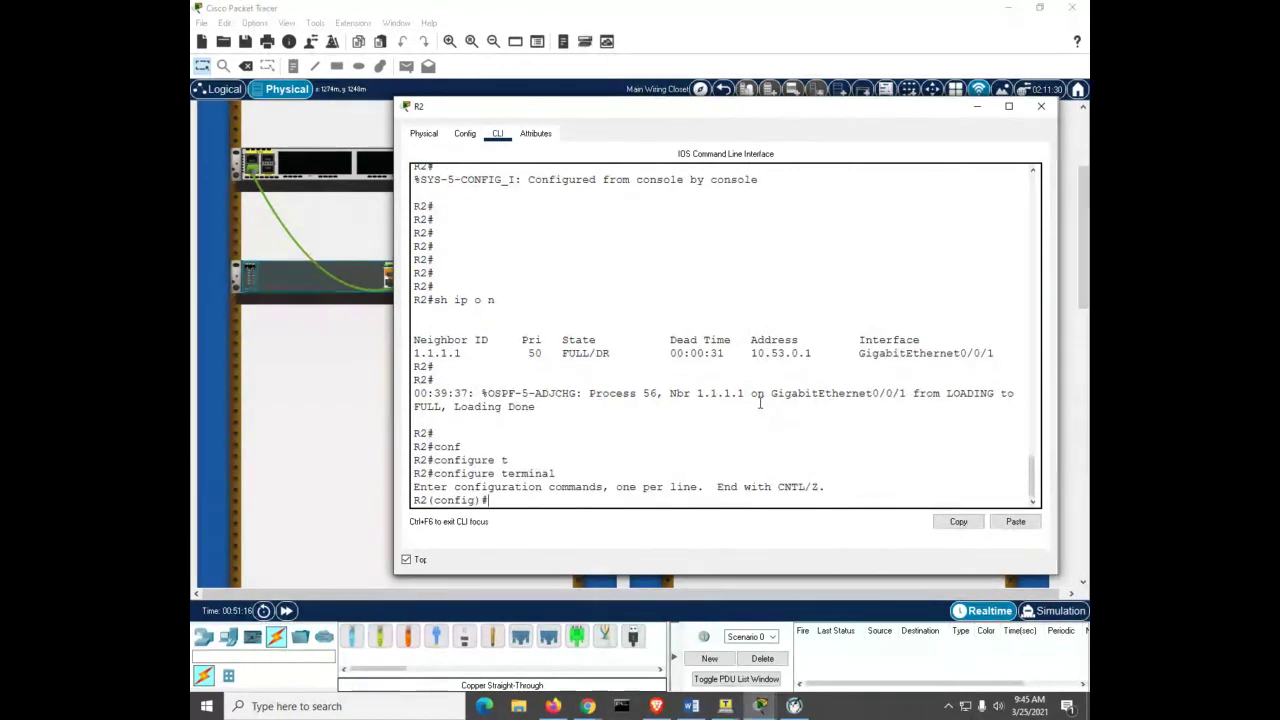
text(router ospf 56)
key(Return)
text(au)
key(Tab)
text(r)
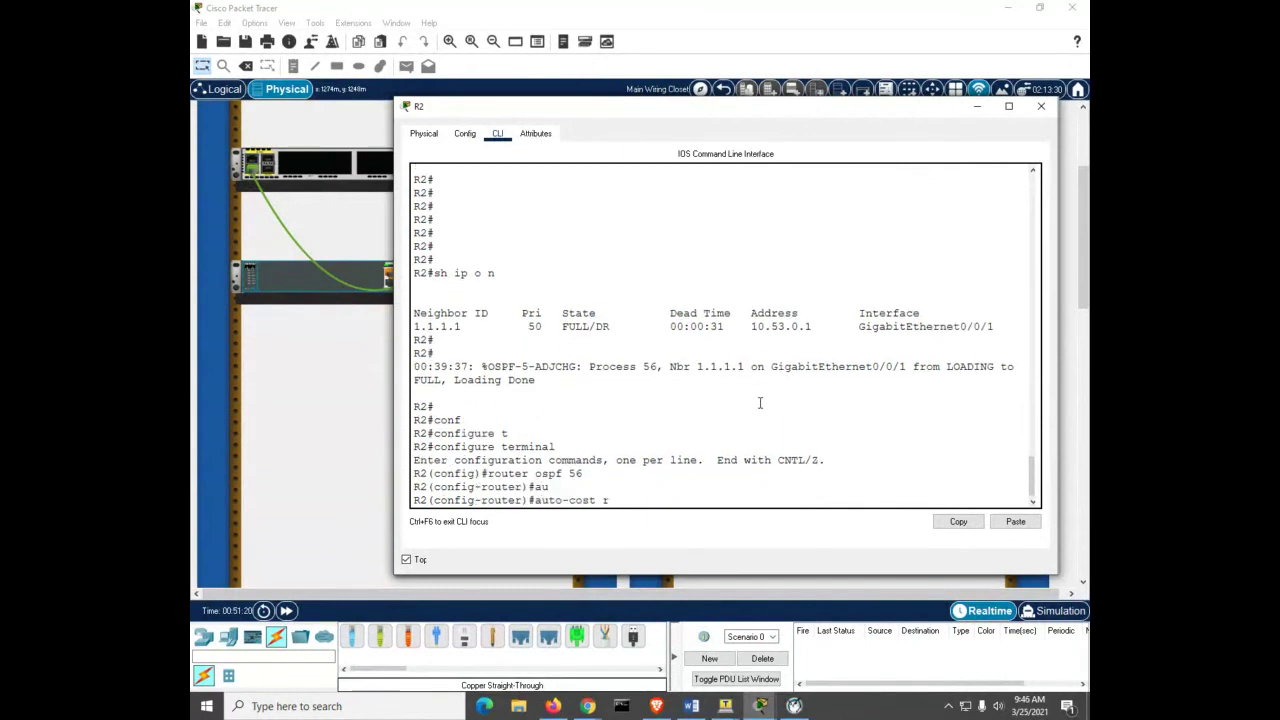
key(Tab)
text(1000)
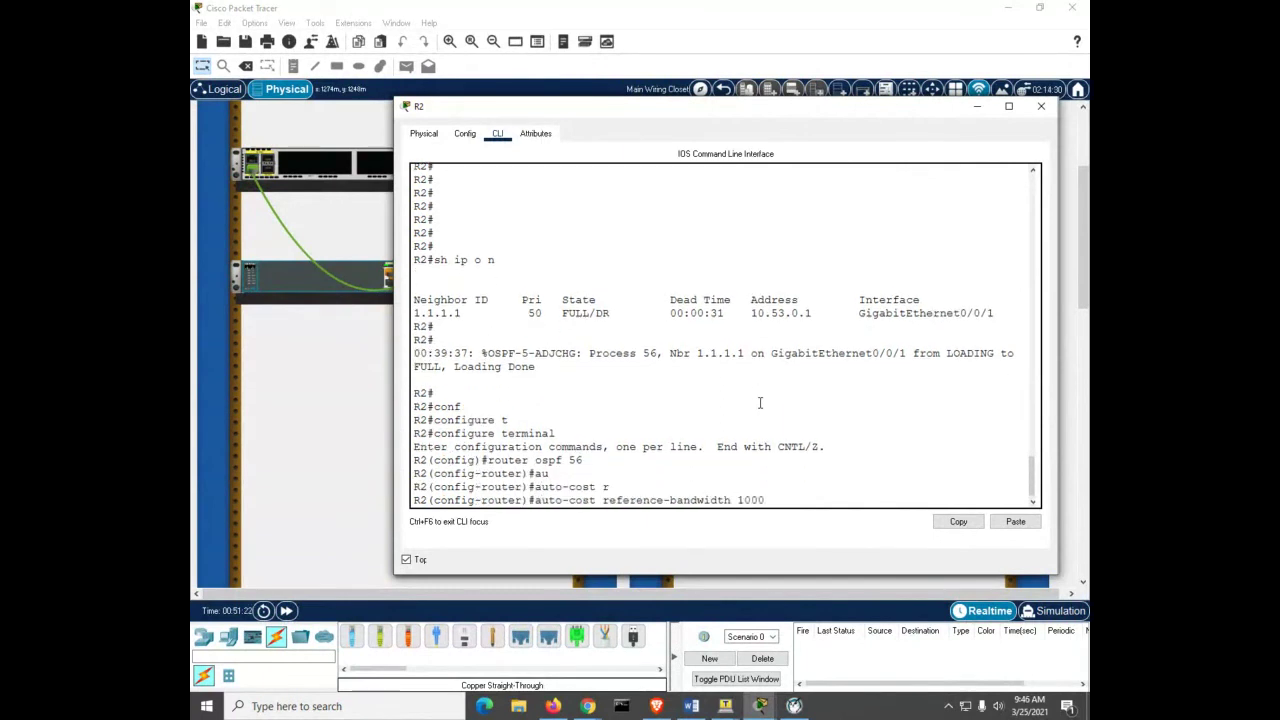
key(Return)
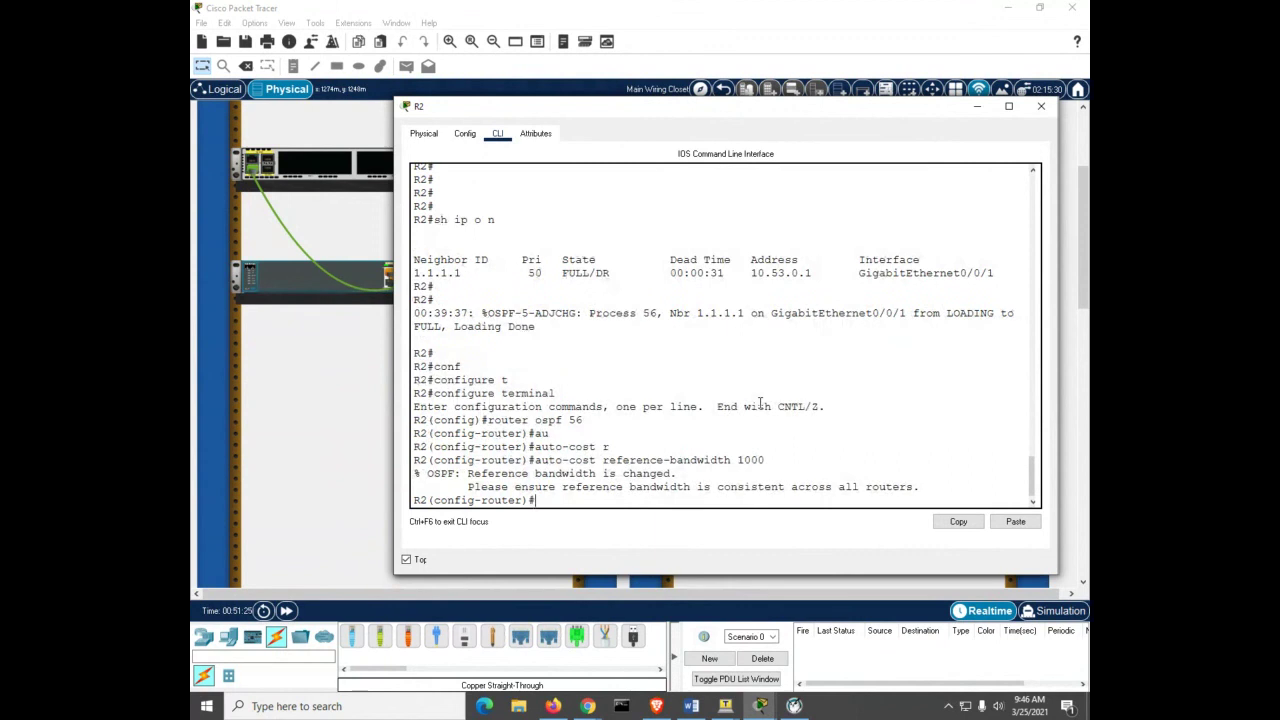
Step: Reset R2's OSPF process, confirming yes, until neighbor 1.1.1.1 returns to FULL
key(ctrl+z)
key(Return)
key(Return)
key(Return)
key(Return)
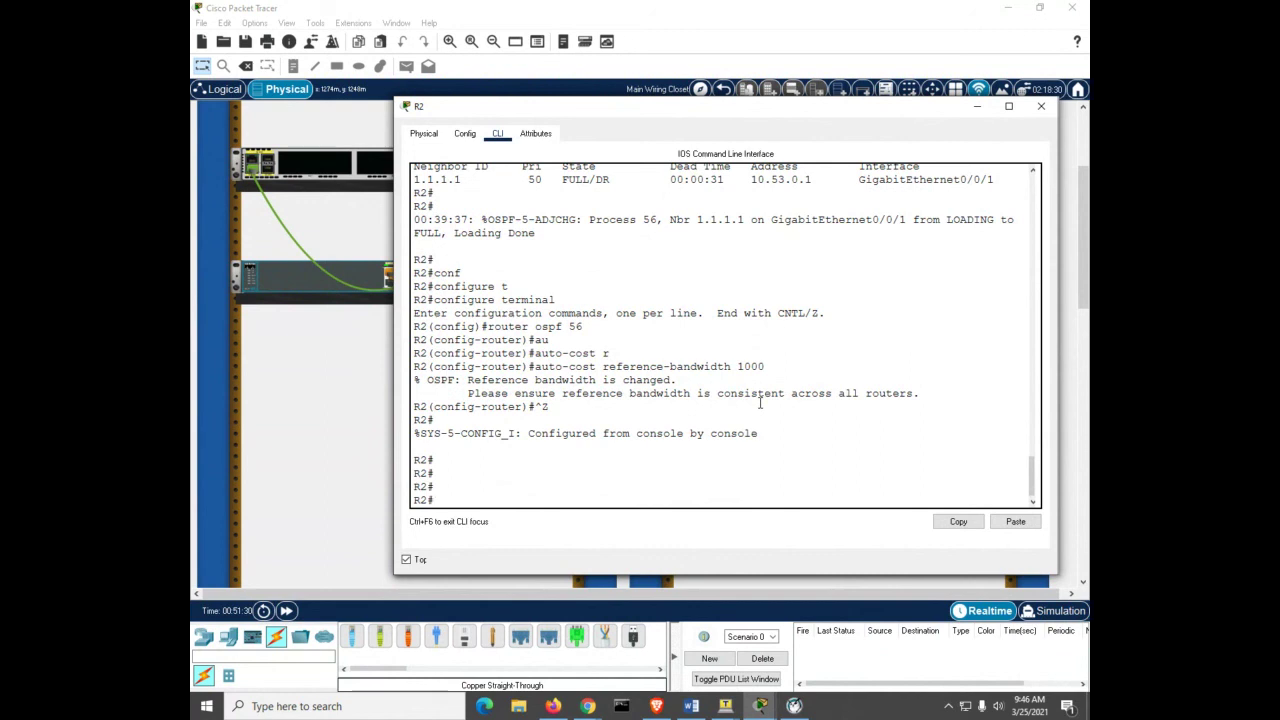
text(cl)
key(Tab)
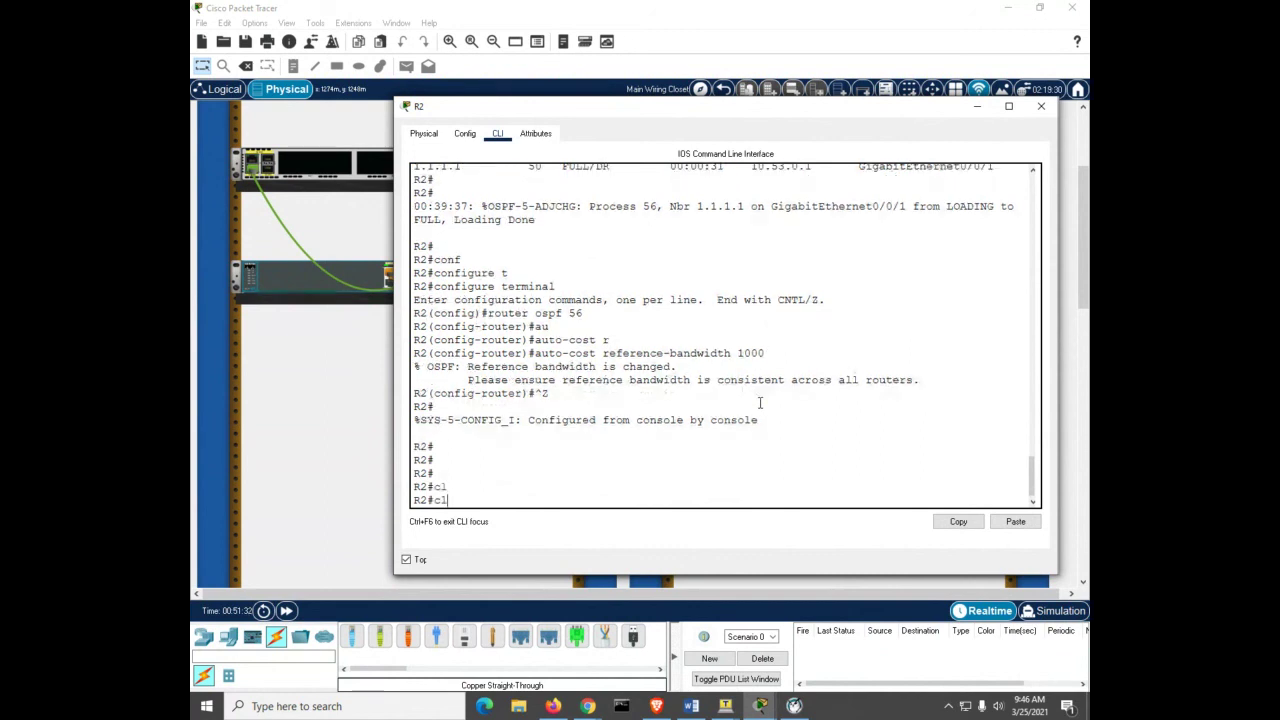
text(ear ip os)
key(Tab)
text(p)
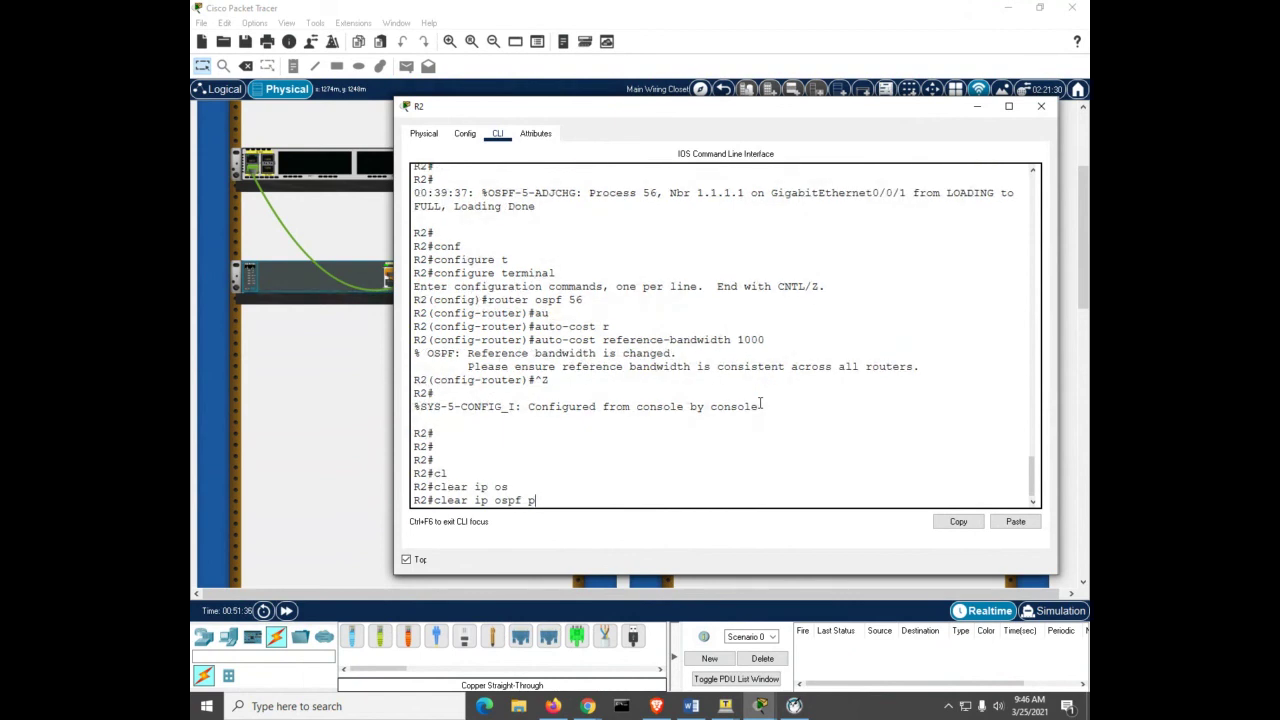
key(Tab)
key(Return)
text(yes)
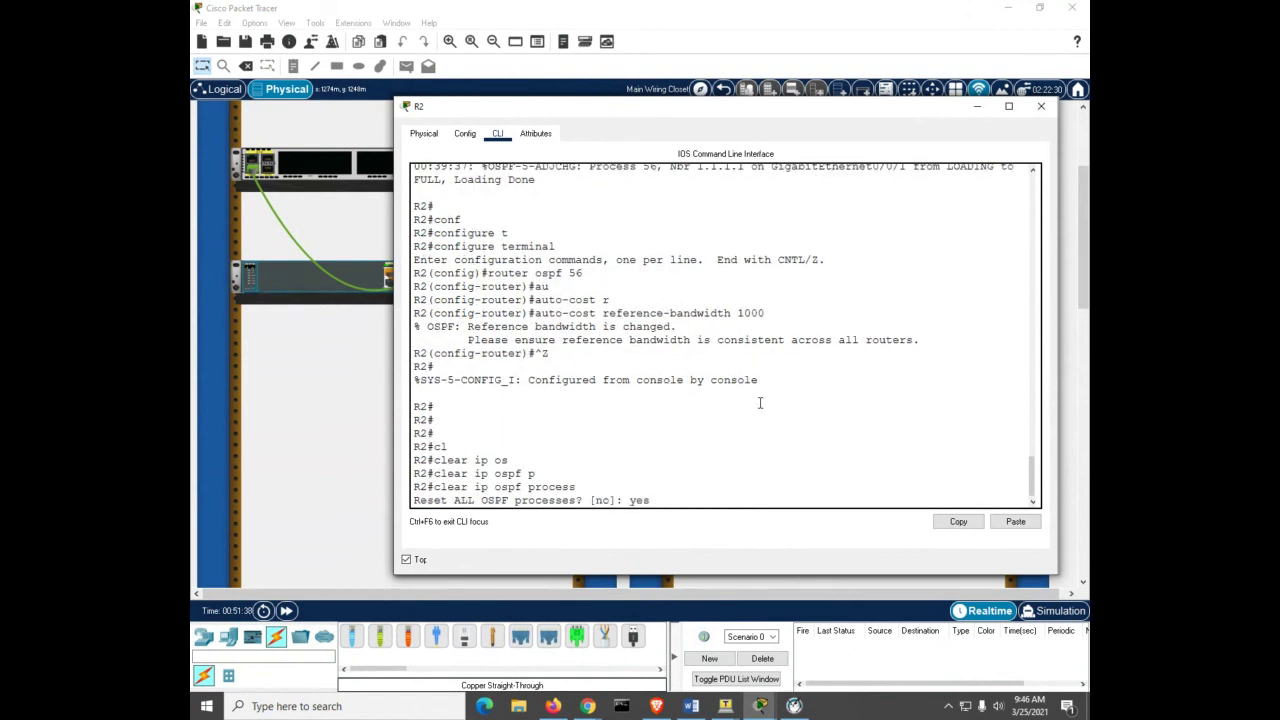
key(Return)
key(Return)
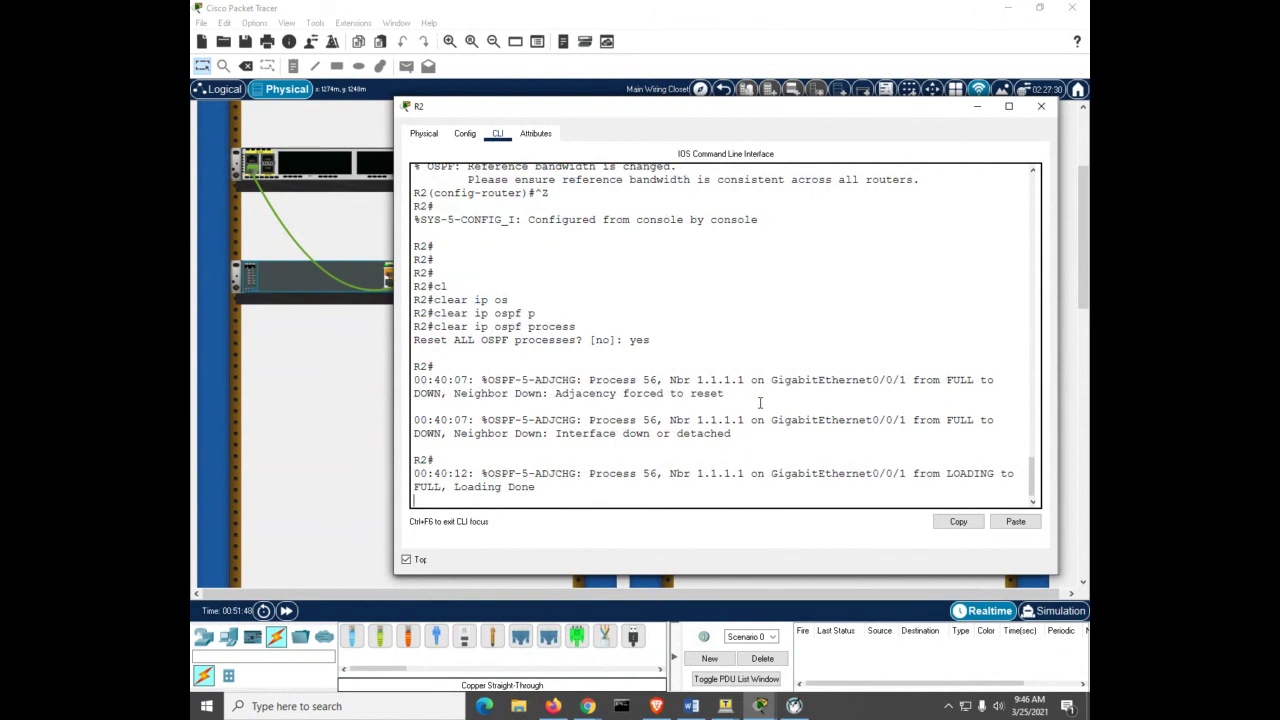
click(735, 372)
key(Return)
key(Return)
key(Return)
key(Return)
key(Return)
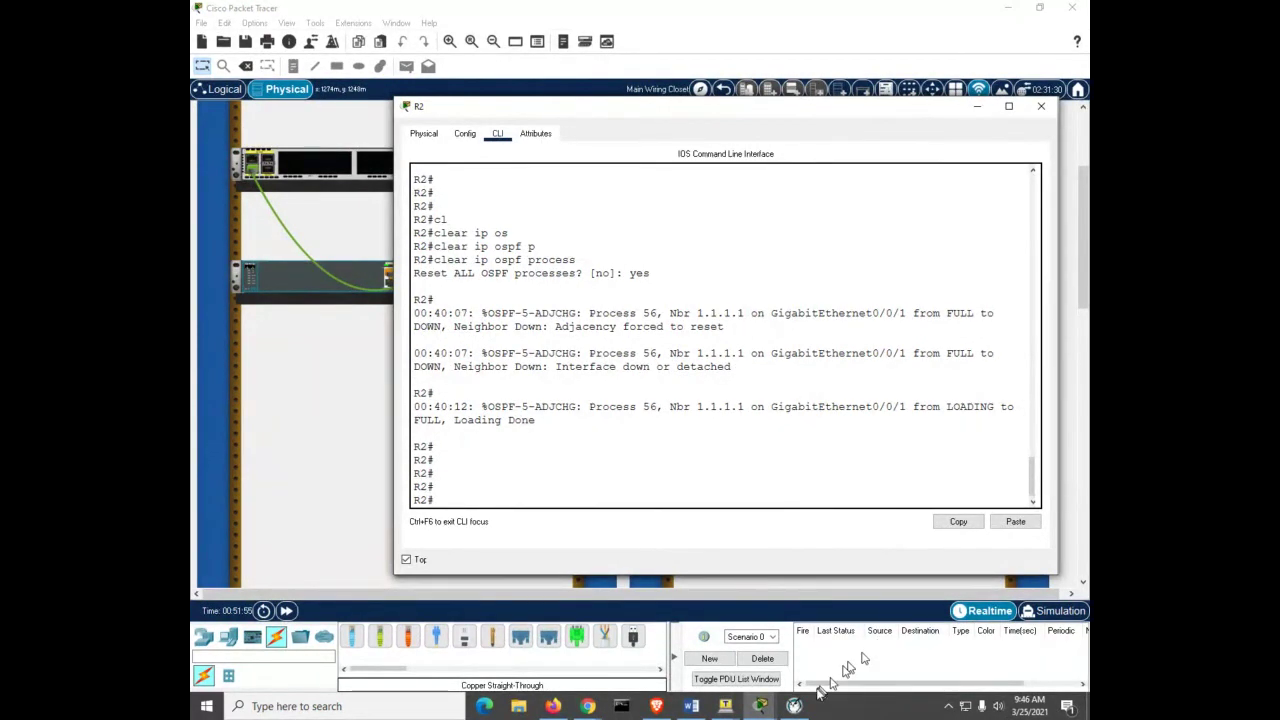
Step: On R1, show OSPF interface details for G0/0/1, now reporting cost 10
mouse_move(760, 708)
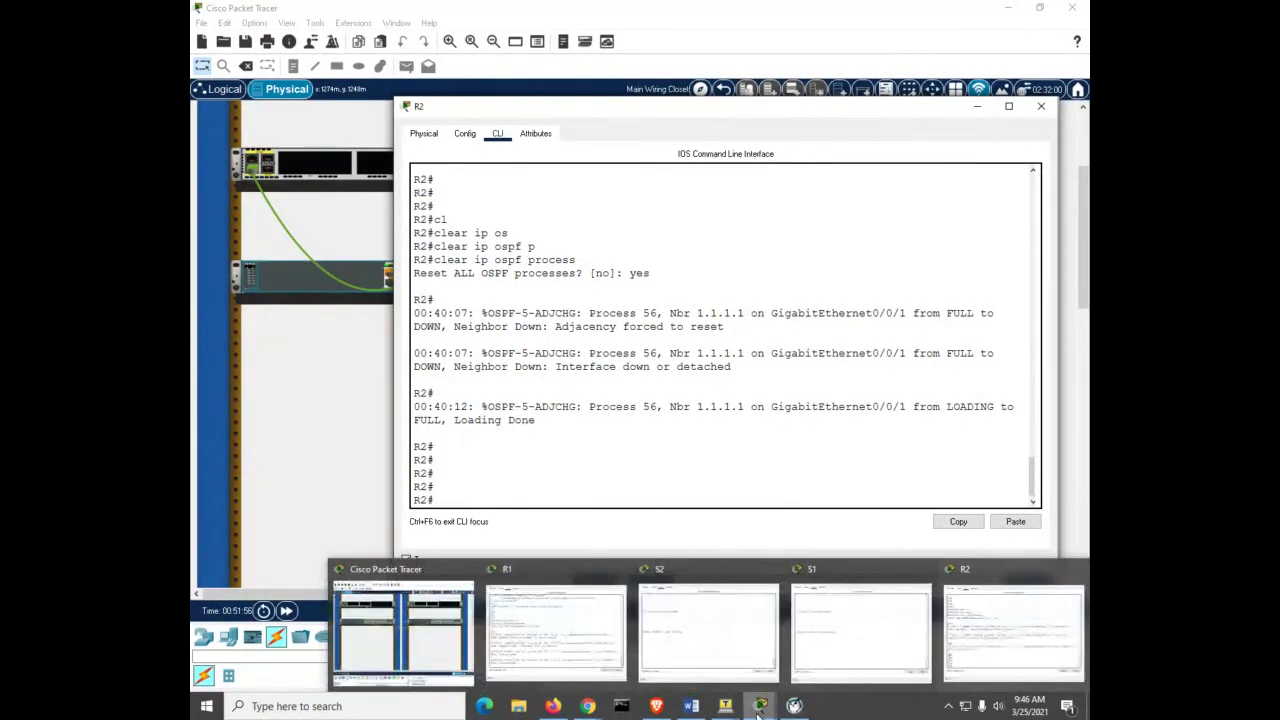
click(594, 643)
key(Return)
key(Return)
key(Return)
key(Return)
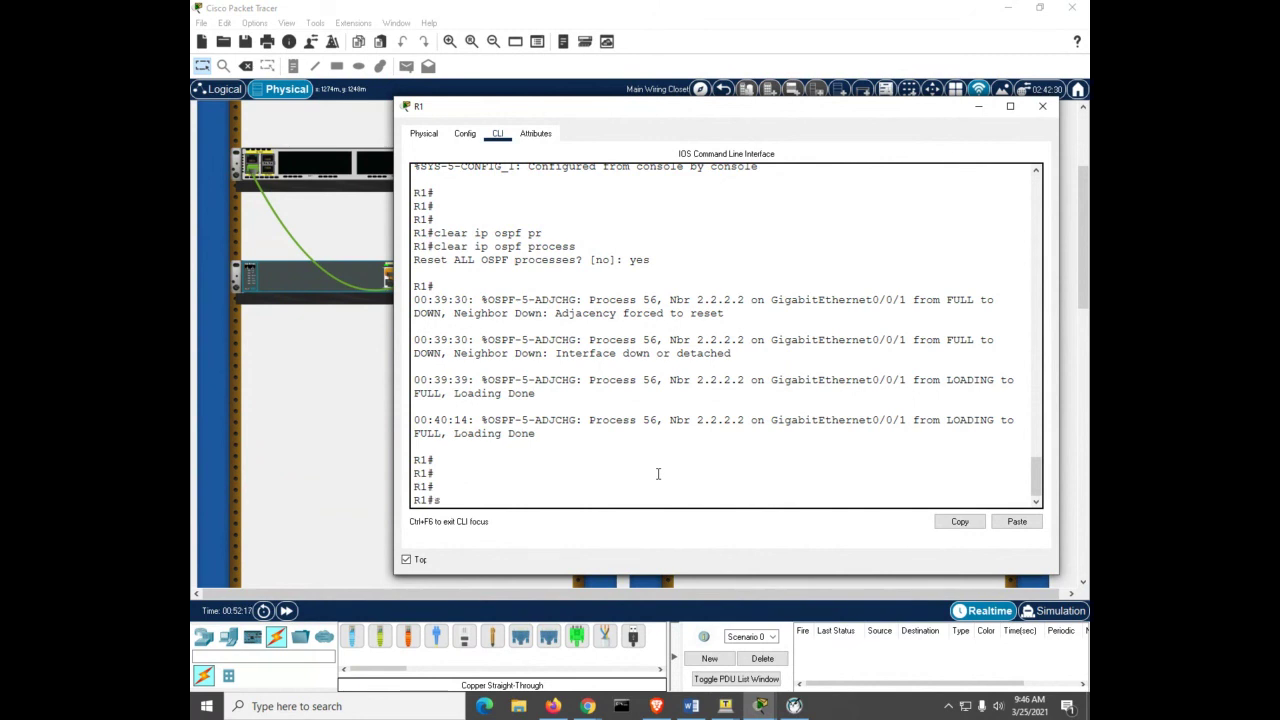
text(h)
key(Tab)
text(ip o)
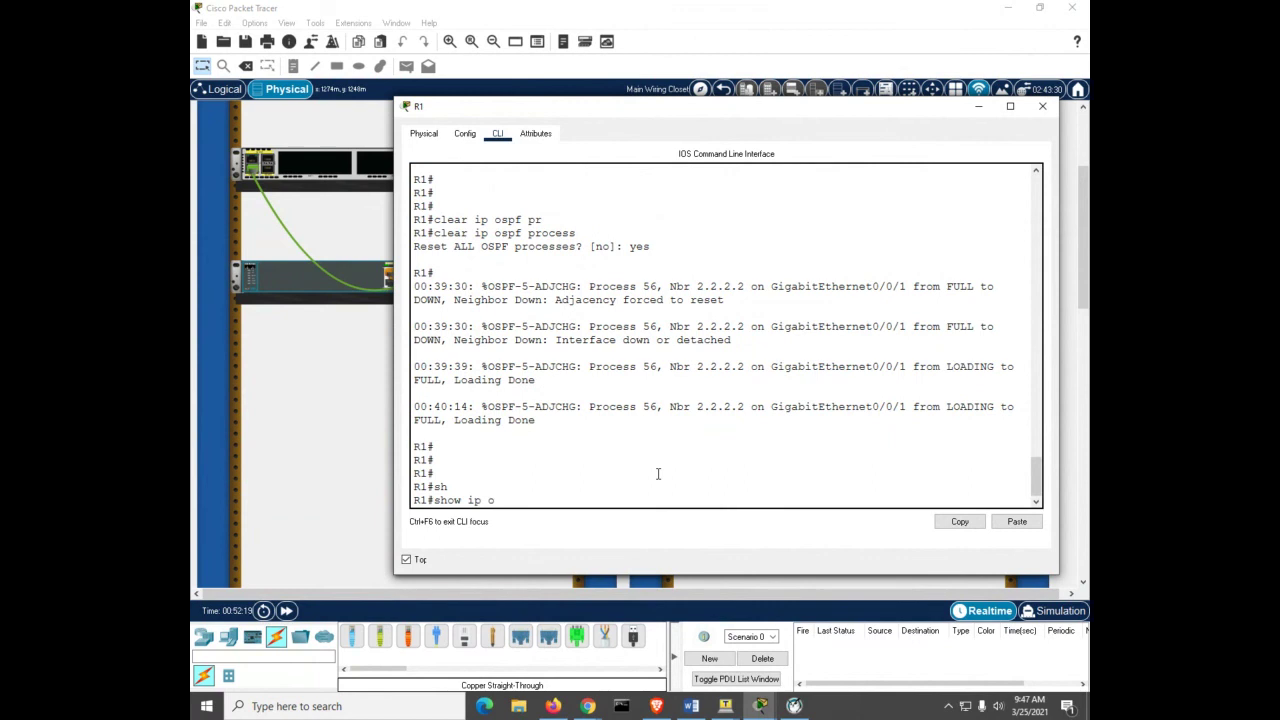
key(Tab)
text(i)
key(Tab)
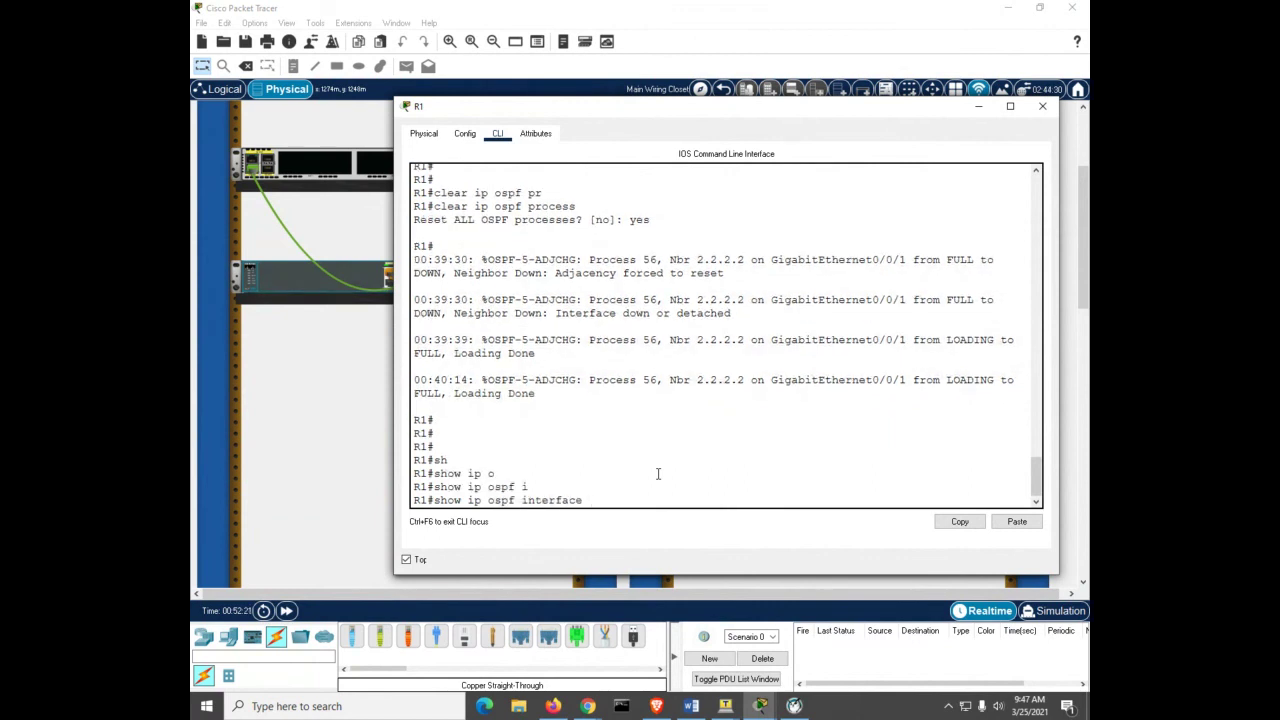
text(g0/0/1)
key(Return)
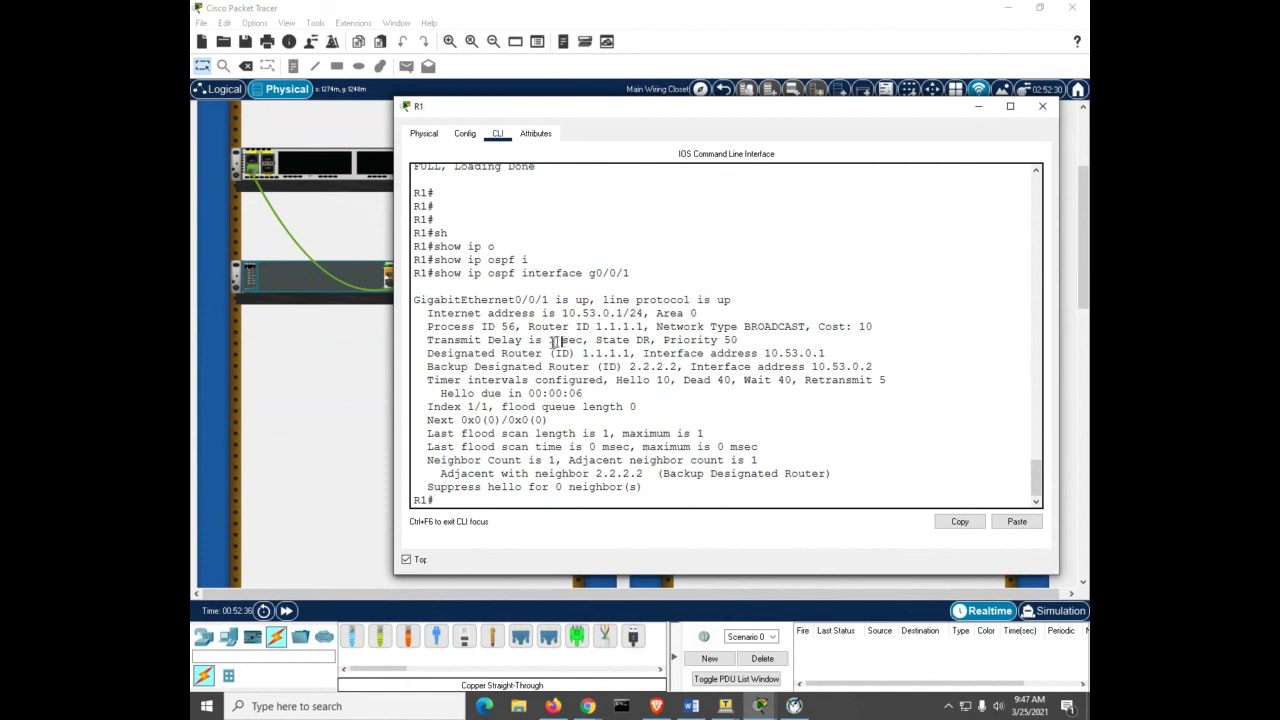
Step: Highlight the DR 1.1.1.1, BDR 2.2.2.2 and hello interval 10 in the output
drag(537, 353, 636, 353)
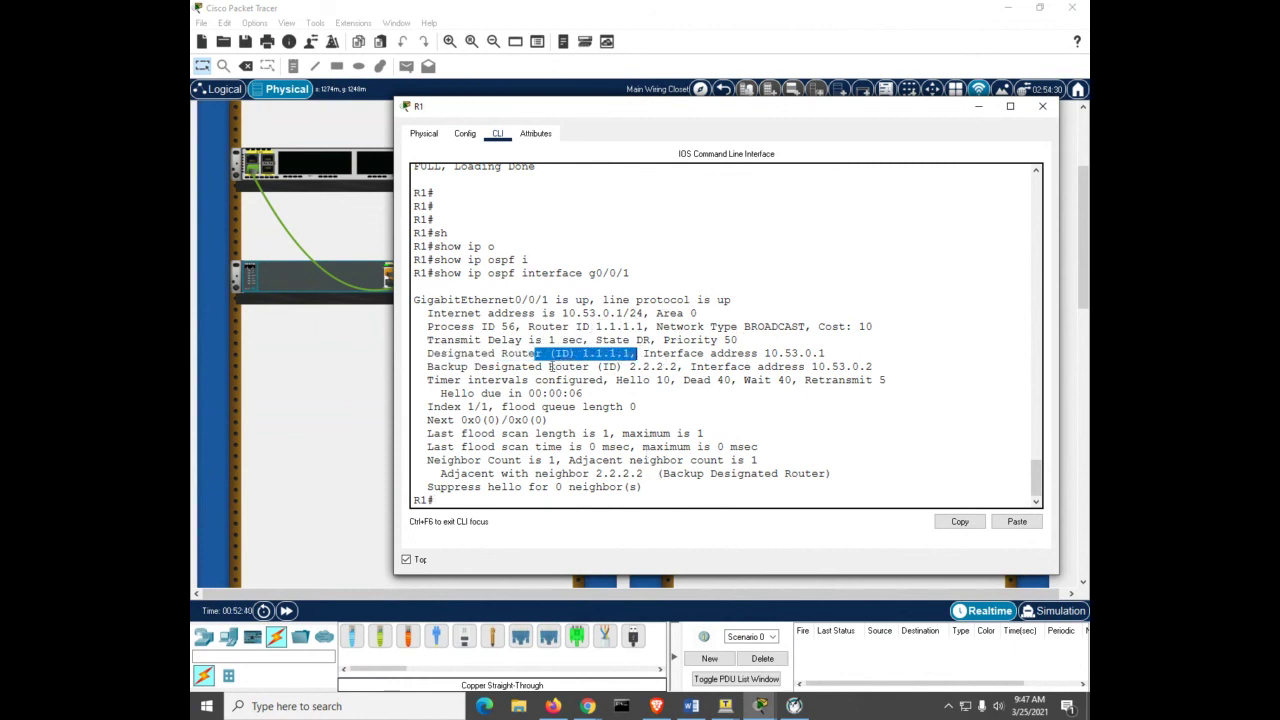
drag(549, 366, 686, 370)
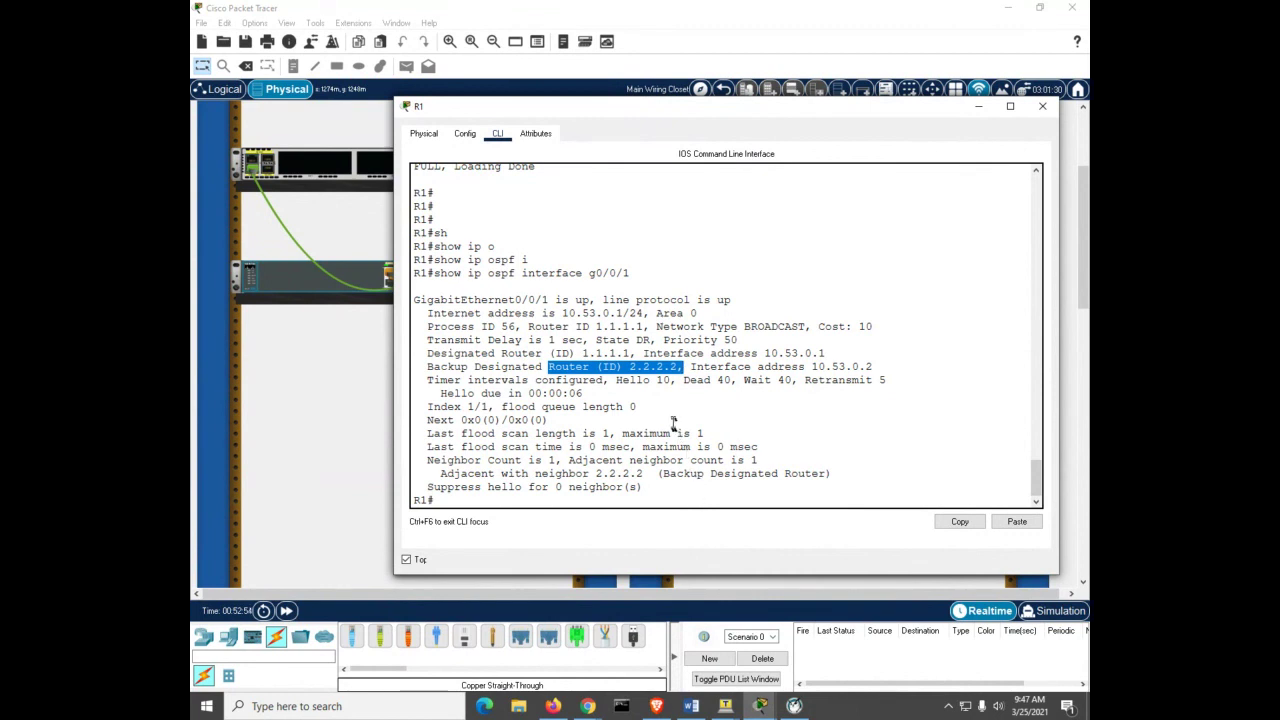
drag(655, 380, 732, 381)
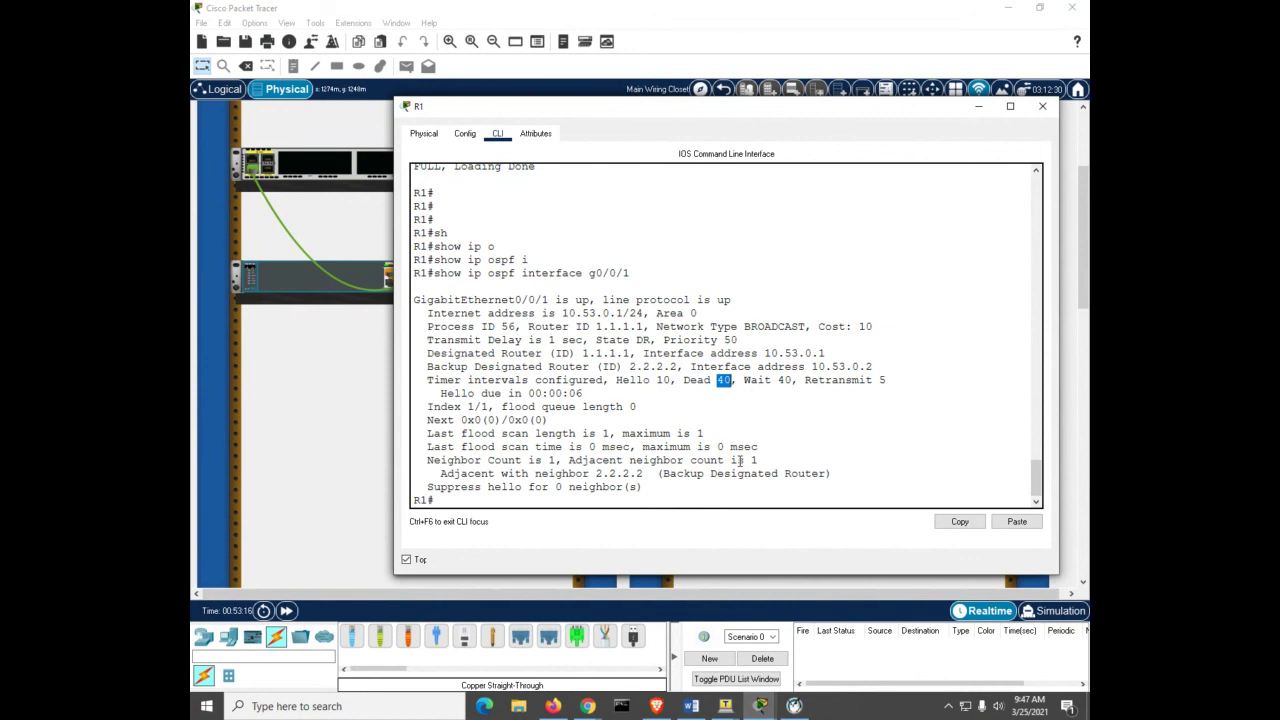
click(778, 480)
text(sh ip router ospf)
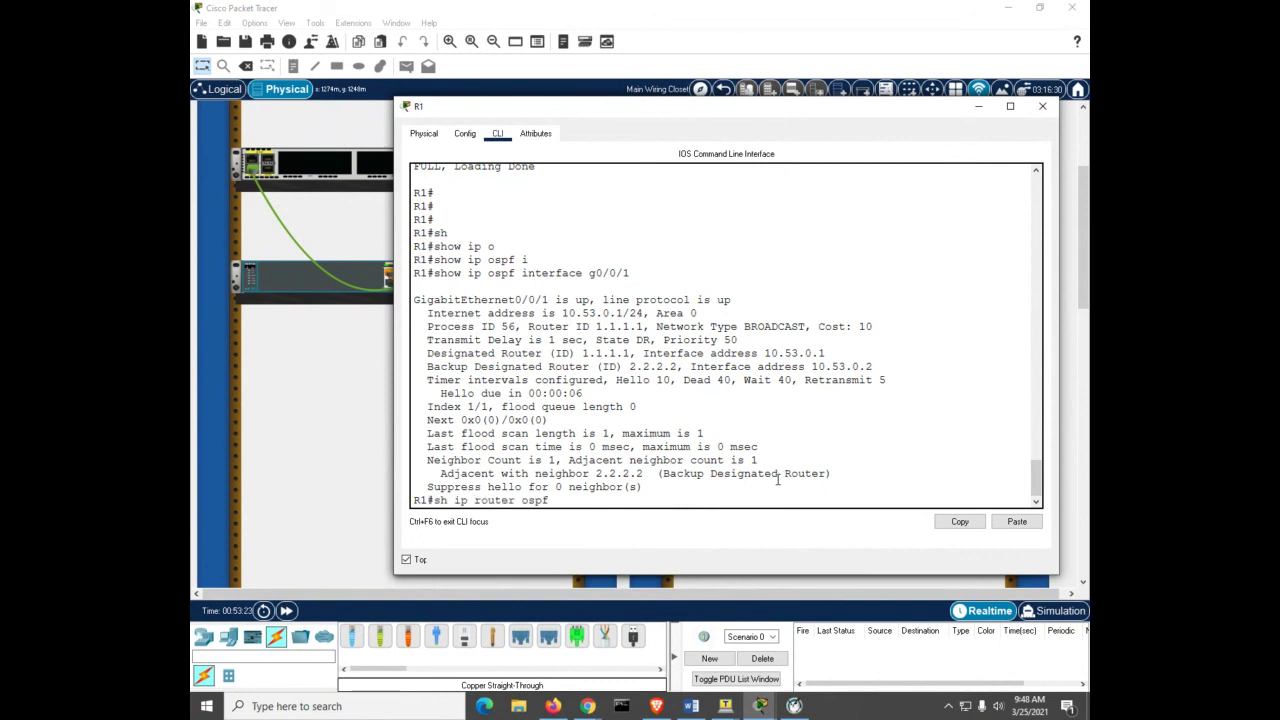
Step: Show R1's full routing table, then only OSPF routes: 192.168.1.0/24 via 10.53.0.2
key(BackSpace)
key(BackSpace)
key(BackSpace)
key(BackSpace)
key(BackSpace)
key(BackSpace)
key(Return)
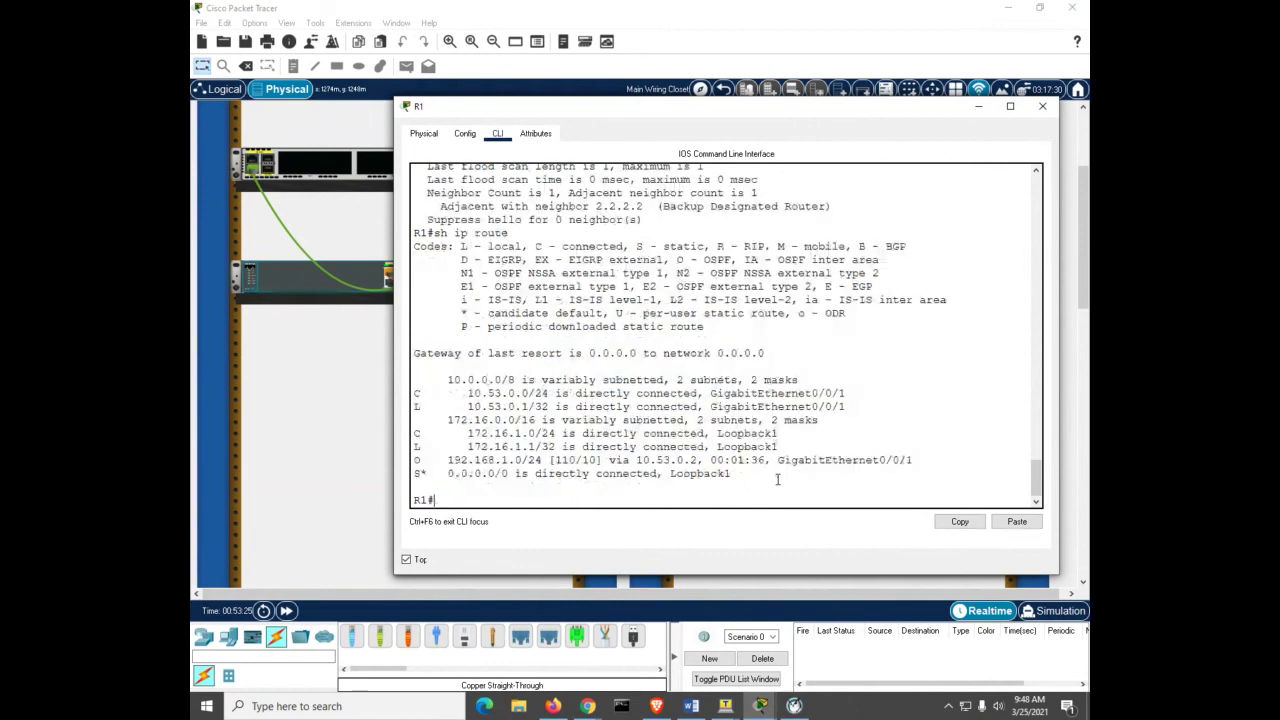
key(Up)
key(BackSpace)
text(e o)
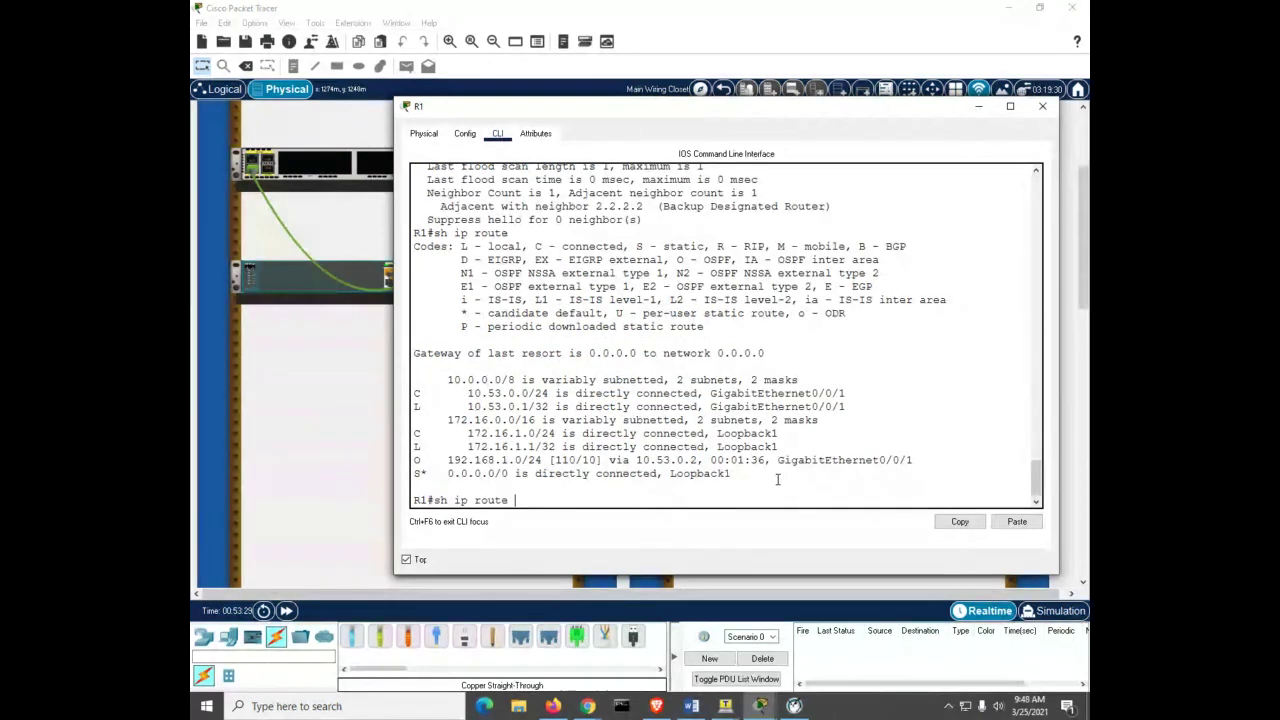
key(Tab)
key(Return)
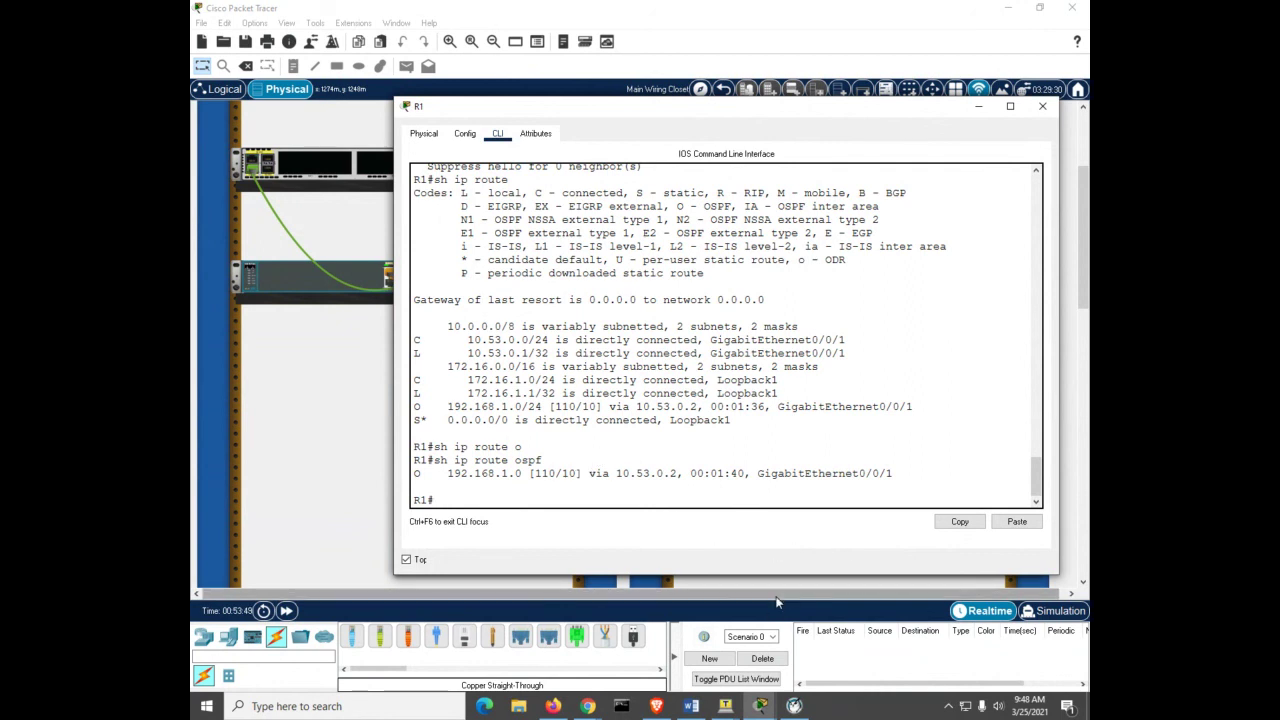
Step: Display R2's routing table with 'show ip route'
mouse_move(760, 710)
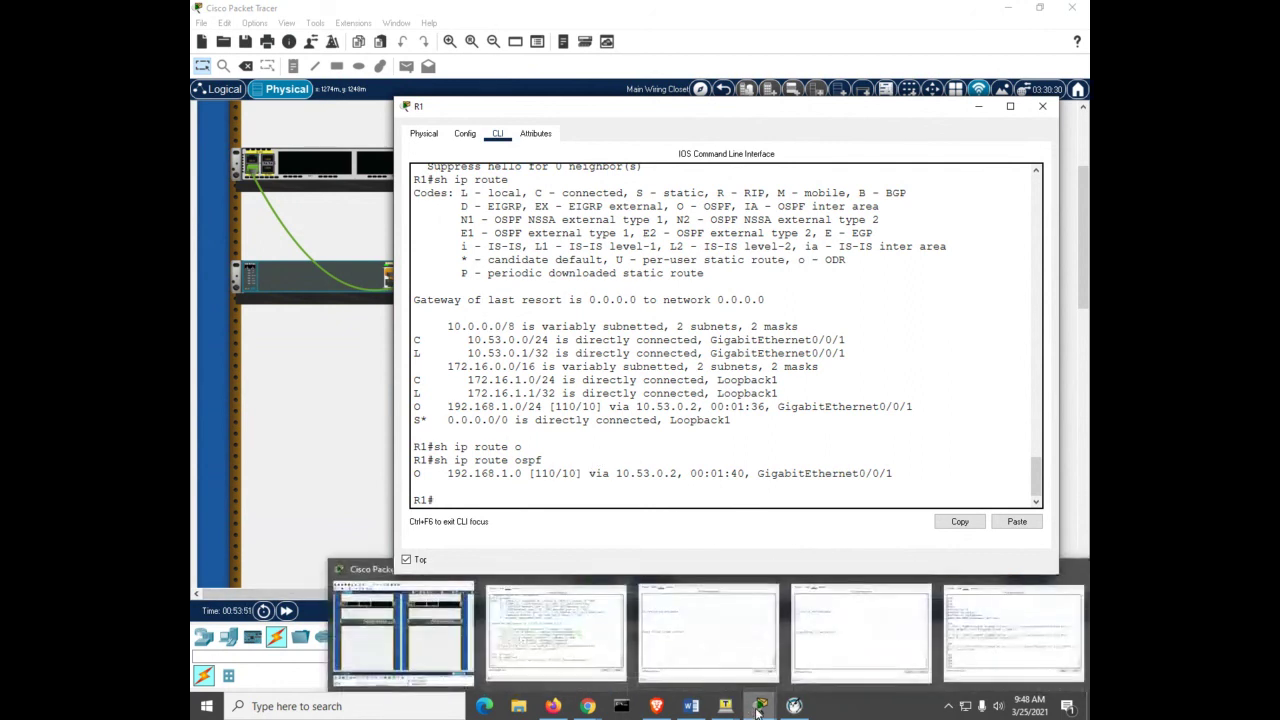
click(1013, 630)
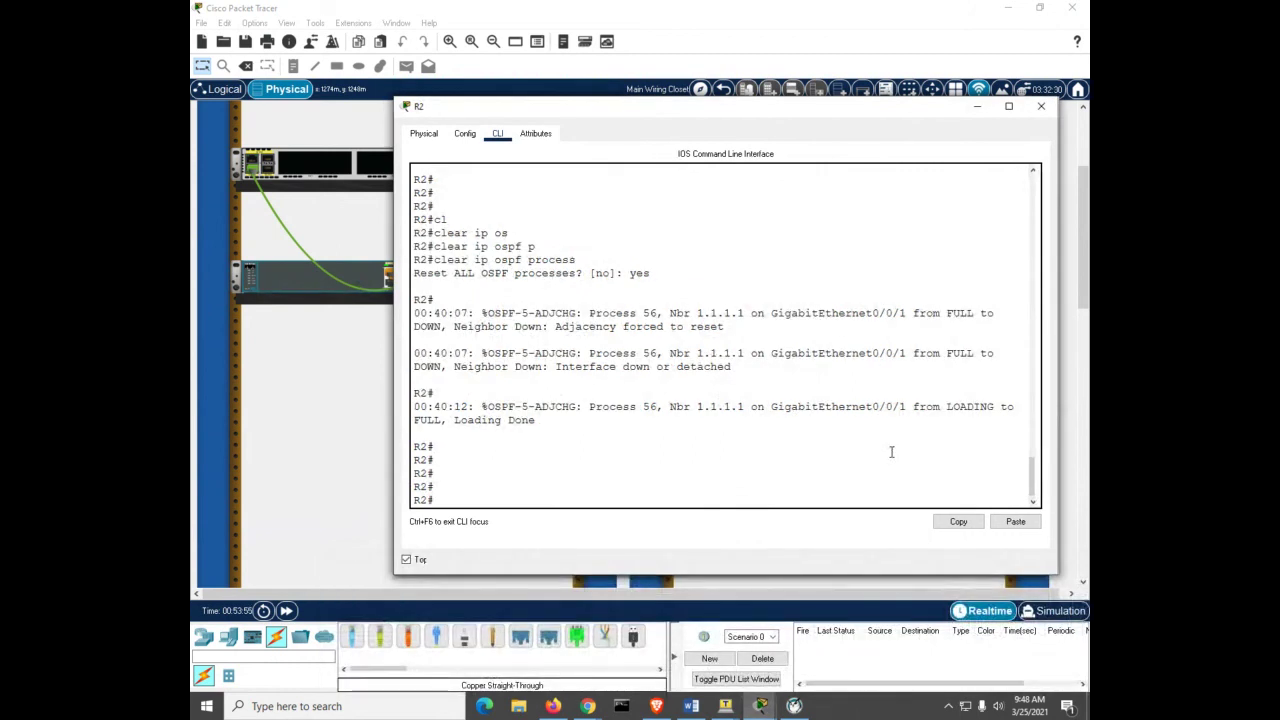
text(sh ip ro)
key(Tab)
key(Return)
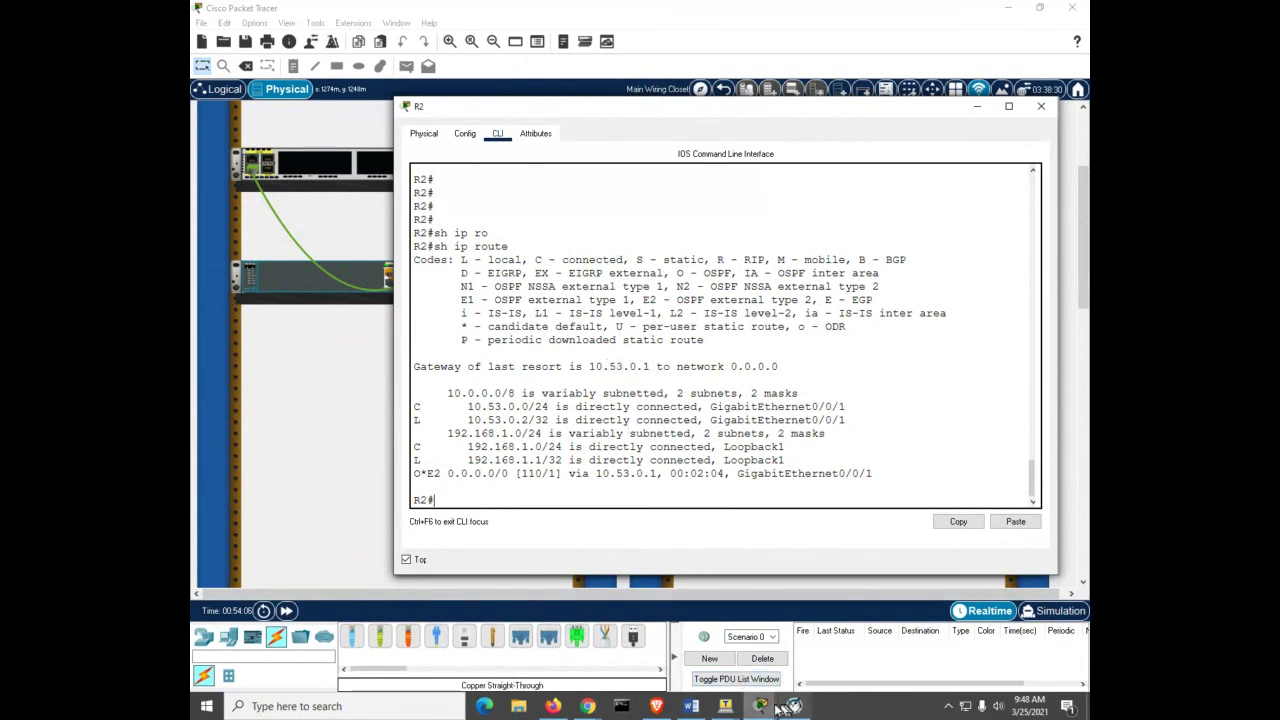
Step: Compare R1's and R2's routing tables, marking the S* static default route on R1
mouse_move(760, 706)
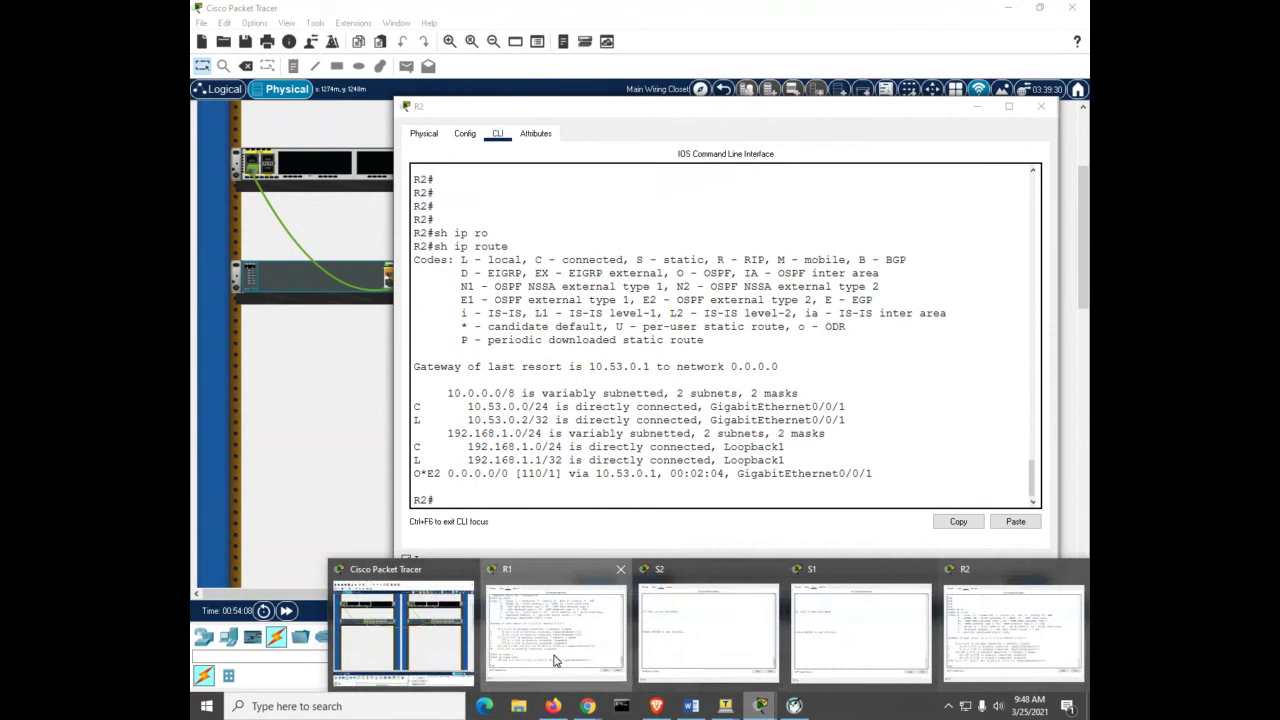
click(555, 660)
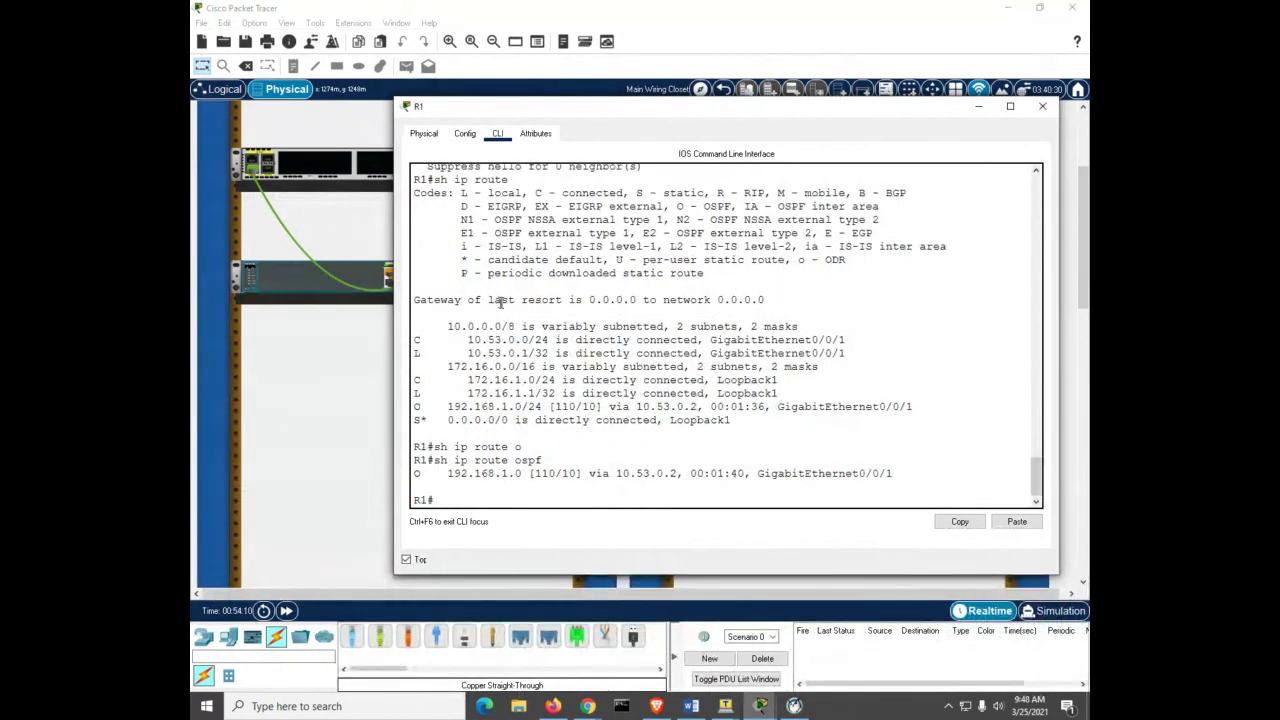
click(760, 706)
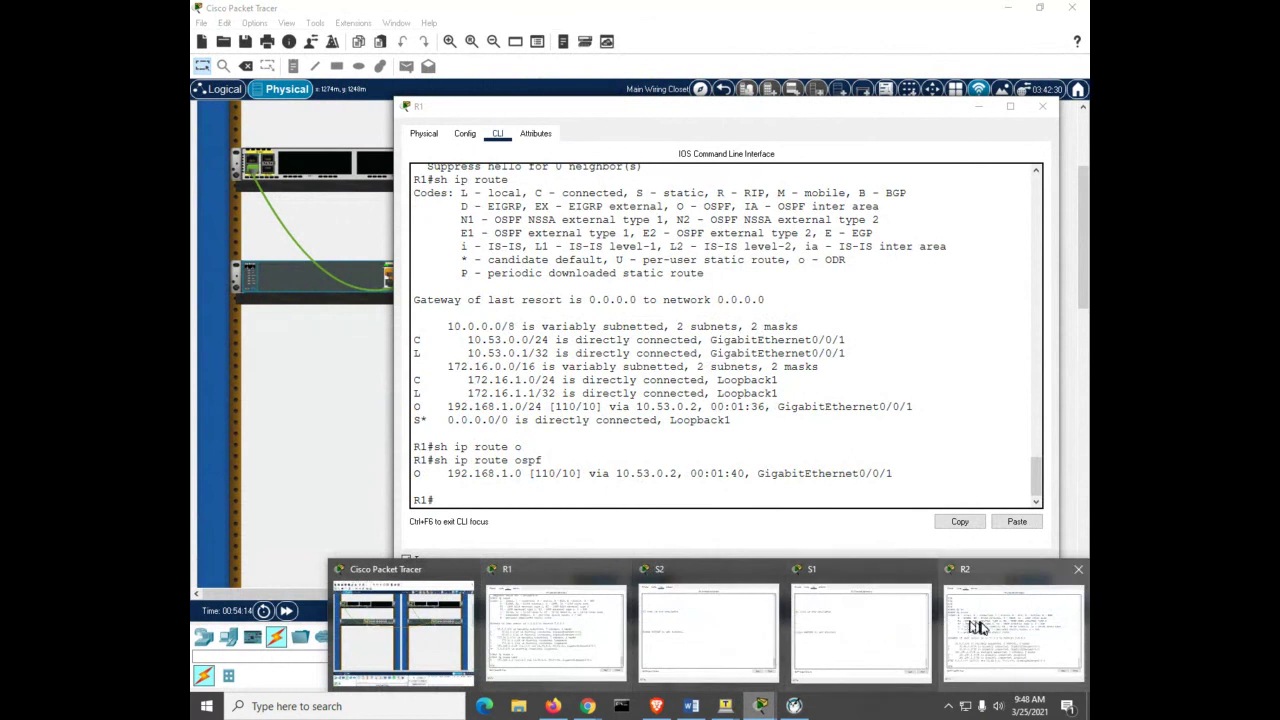
click(975, 627)
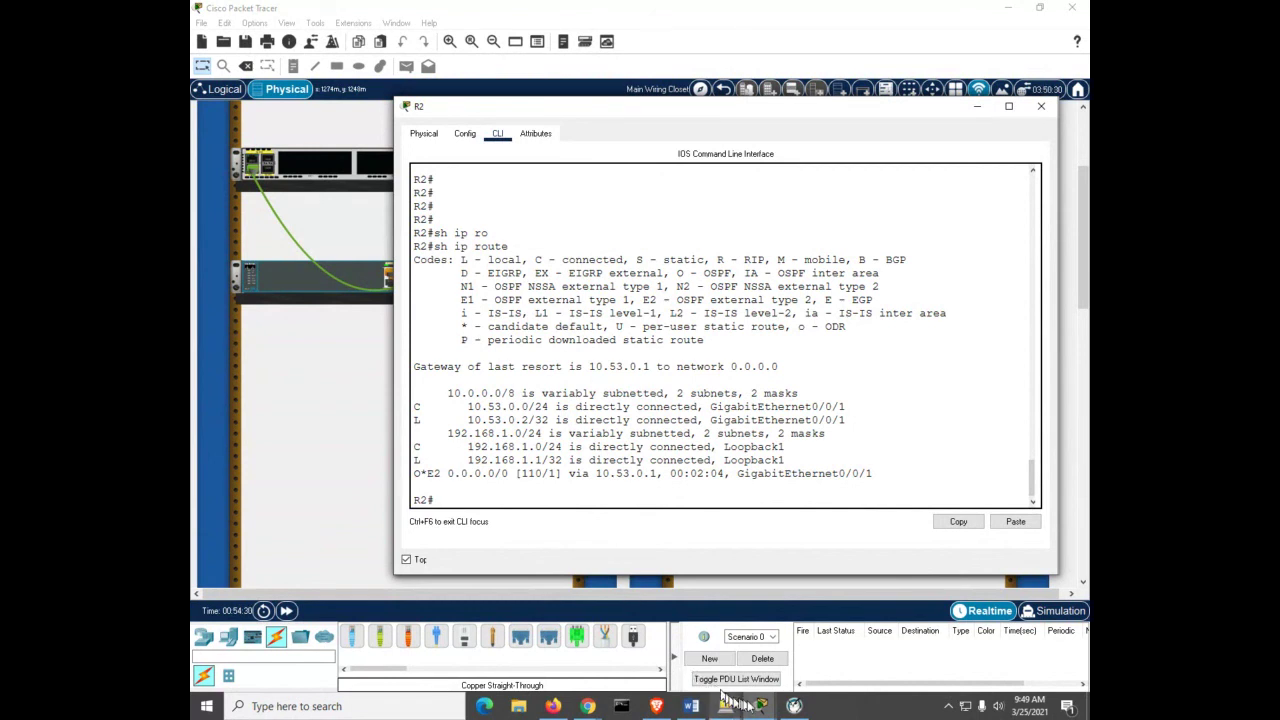
mouse_move(760, 707)
click(555, 625)
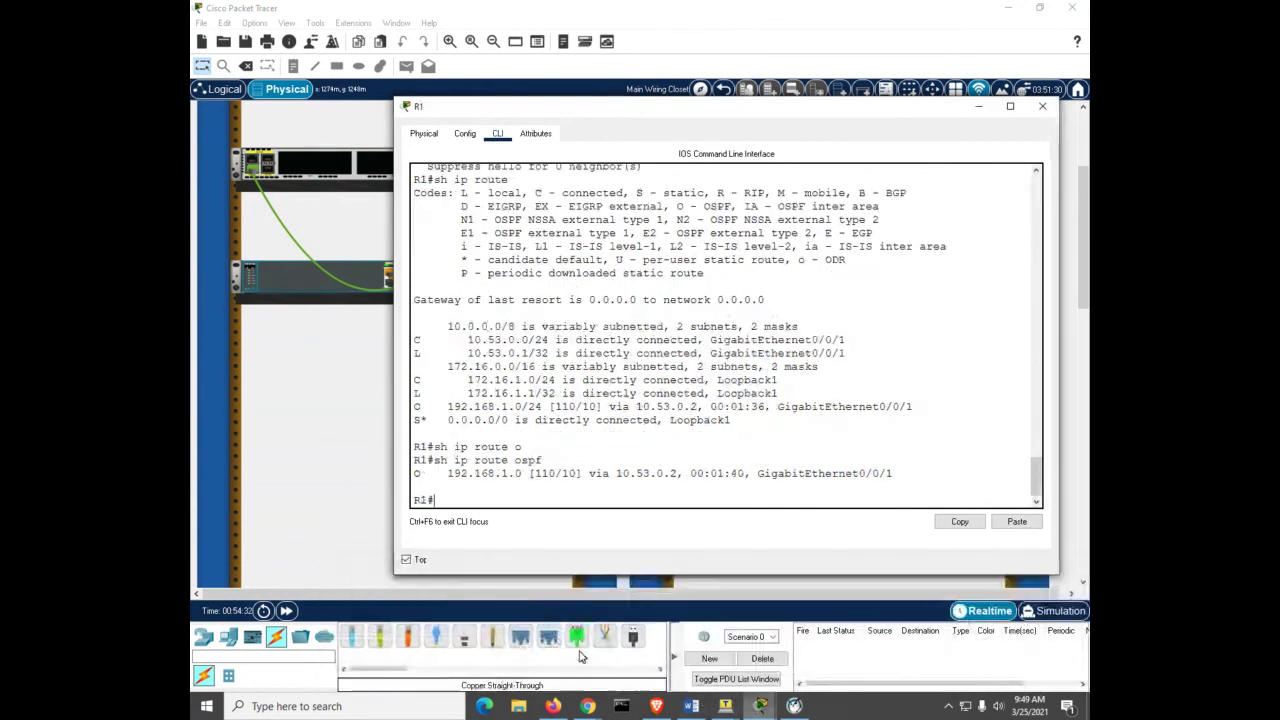
drag(413, 420, 435, 420)
click(431, 420)
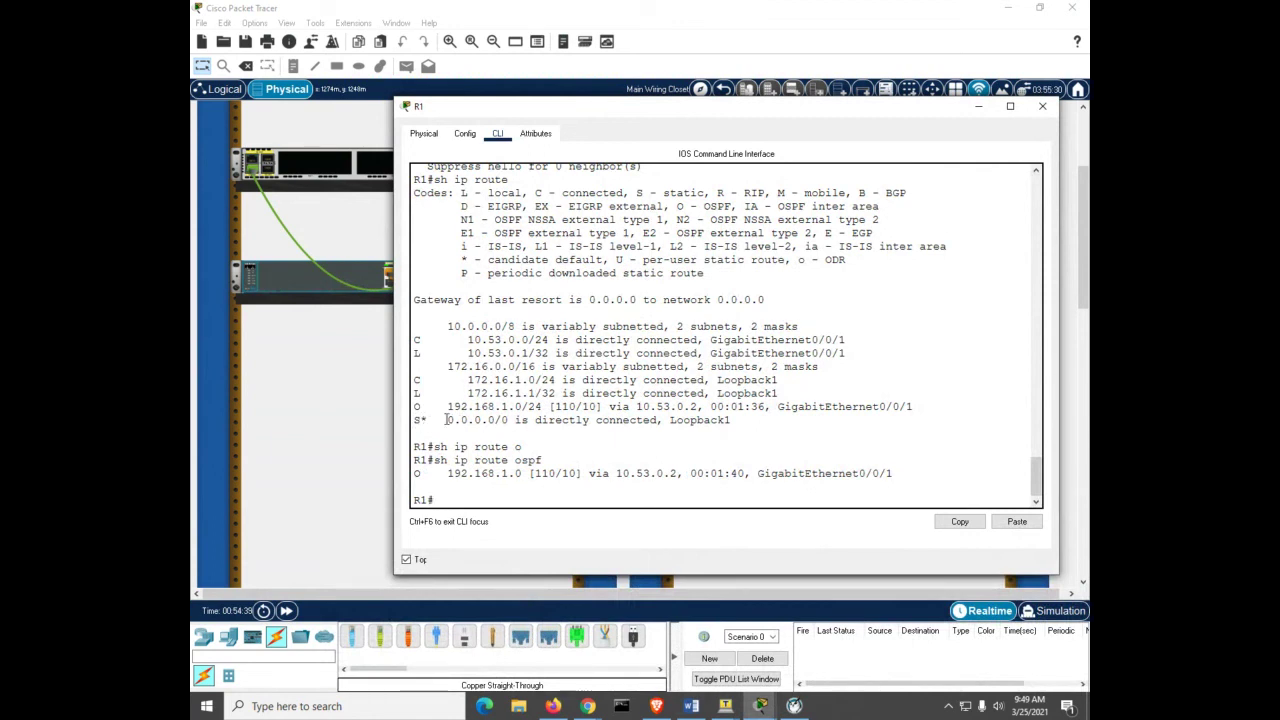
Step: Highlight R2's O*E2 default route 0.0.0.0/0 via 10.53.0.1
mouse_move(757, 708)
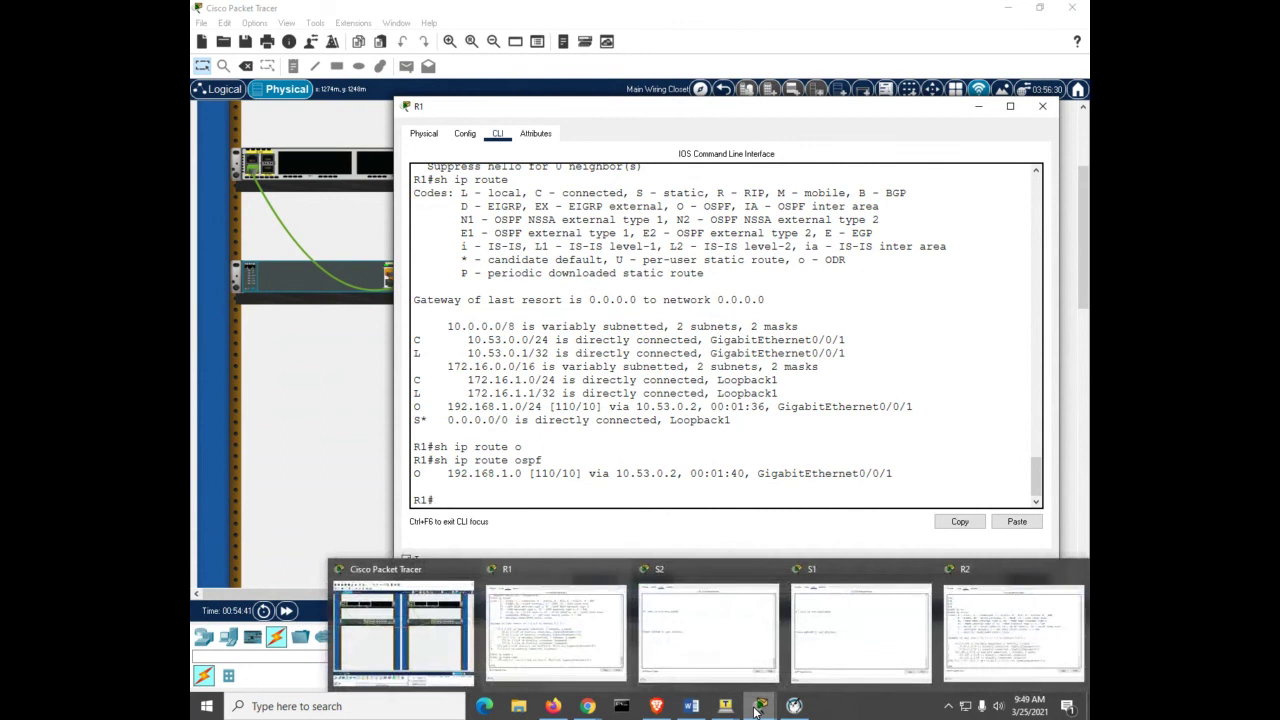
click(985, 628)
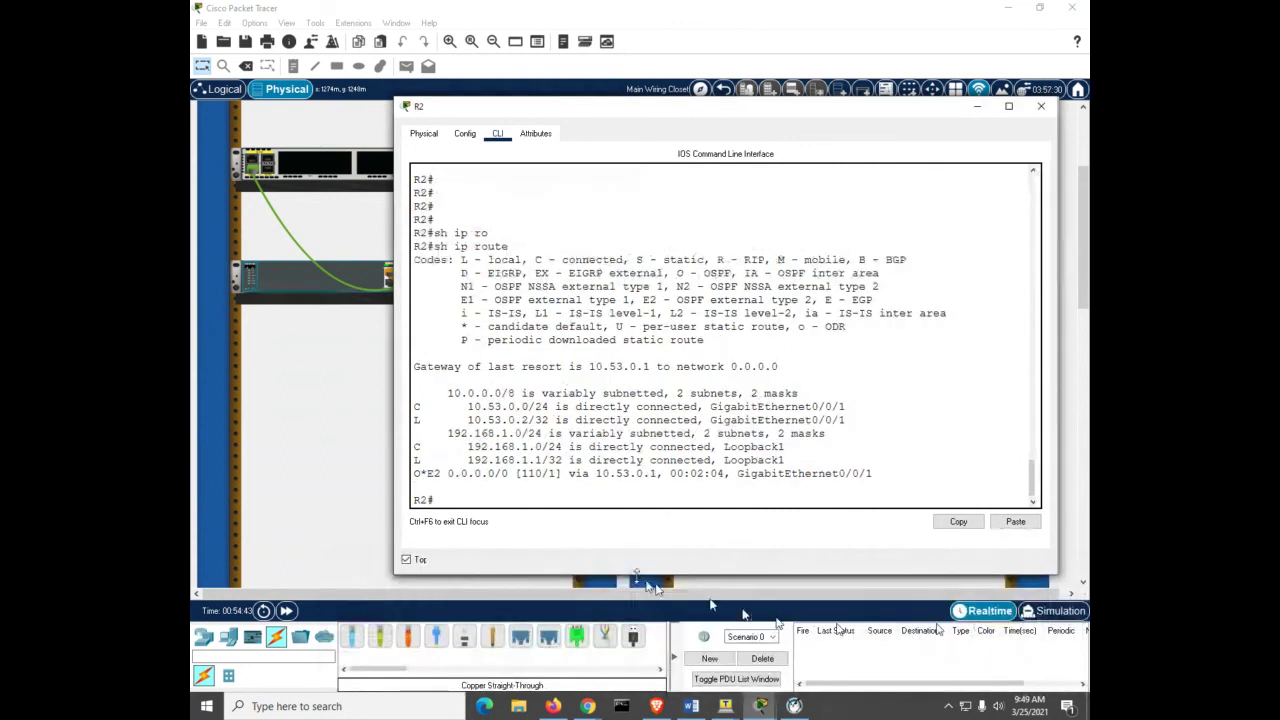
click(524, 493)
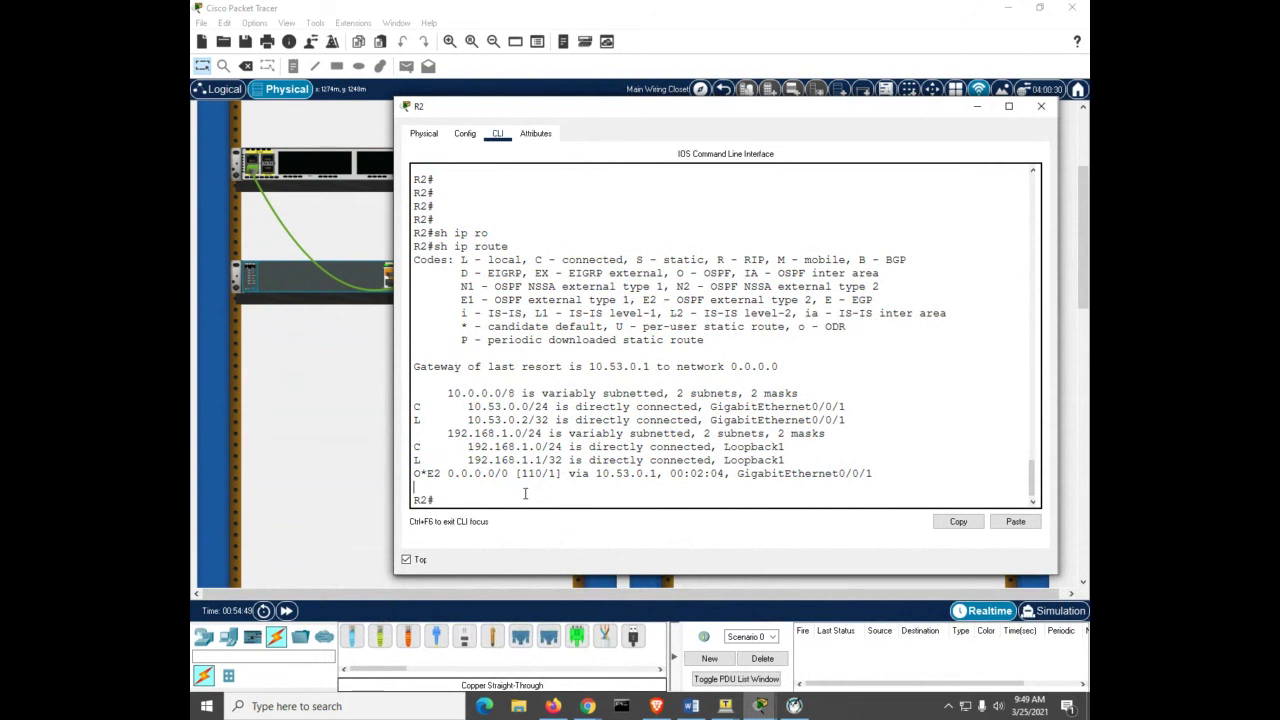
drag(444, 474, 367, 483)
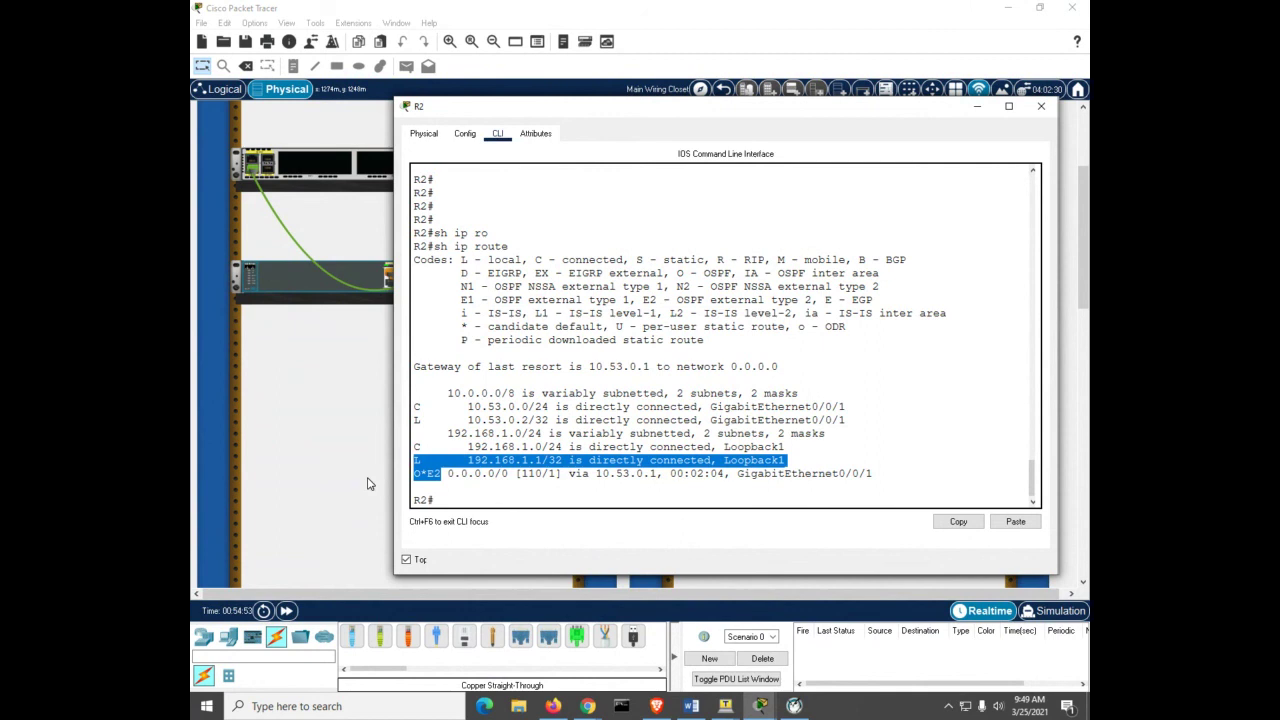
click(460, 490)
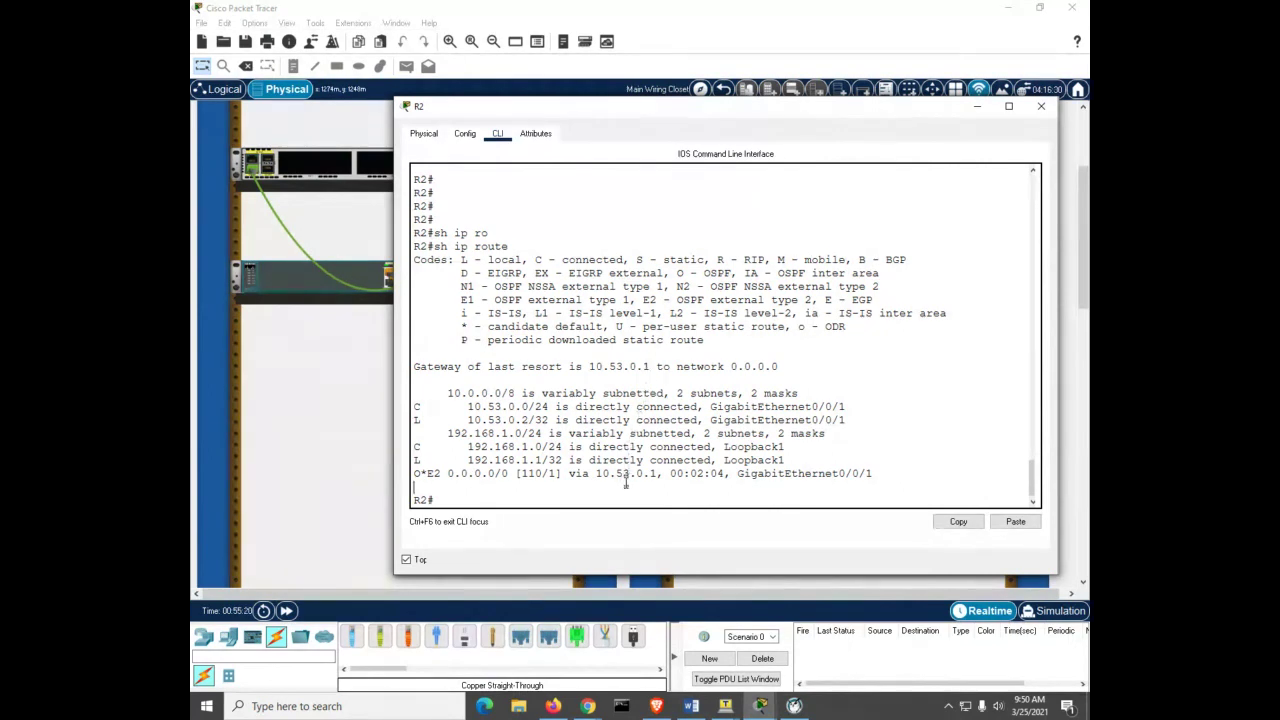
Step: Ping 172.16.1.1 from R2, getting a 5/5 success rate
key(Return)
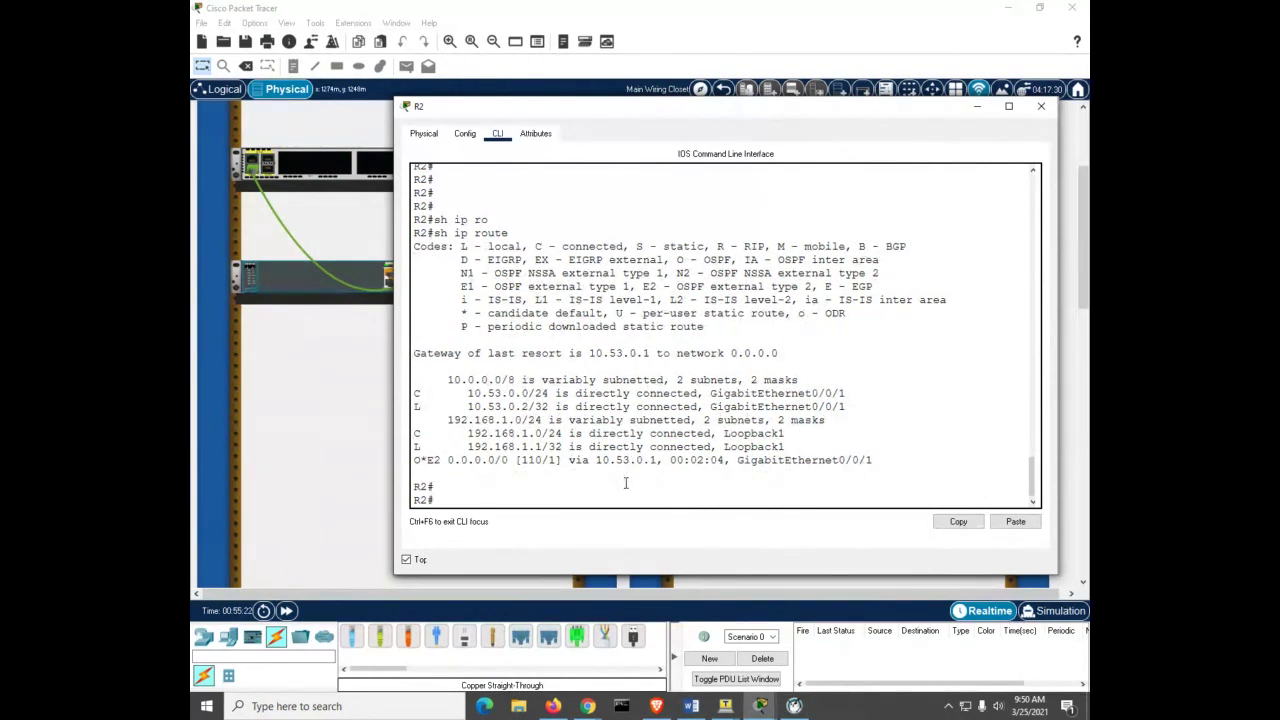
text(ping 172.16.1.1)
key(Return)
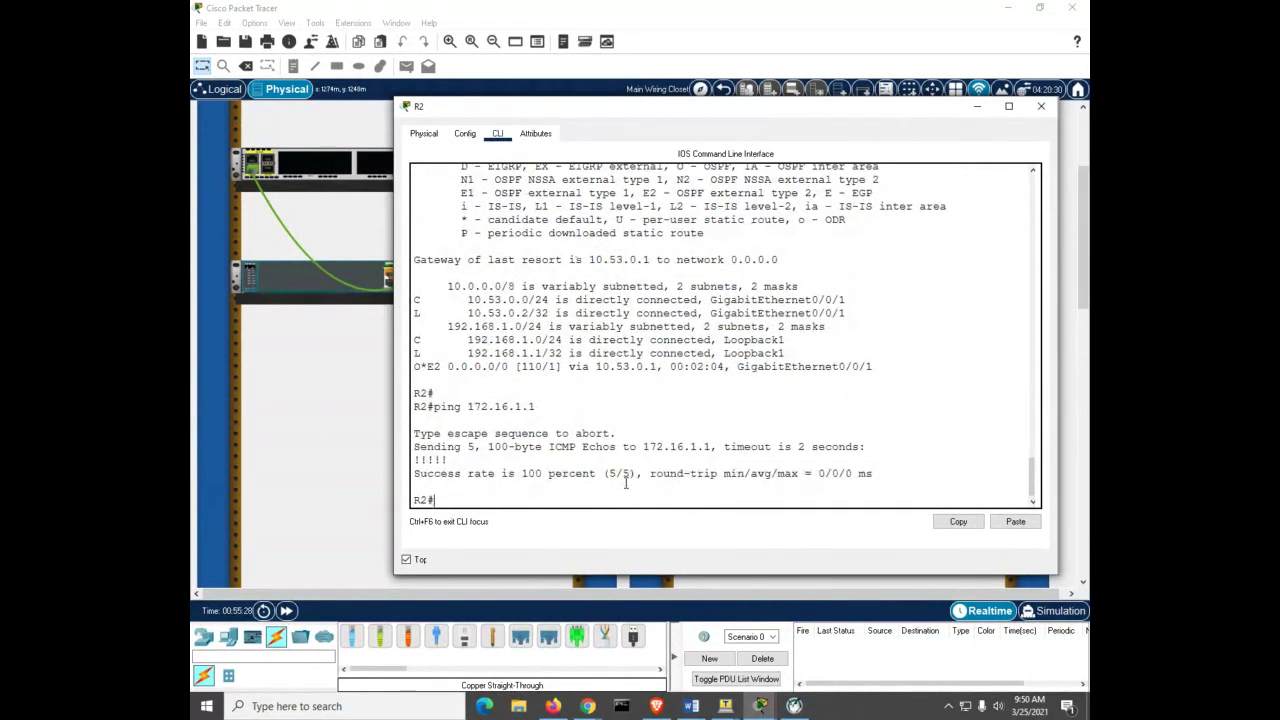